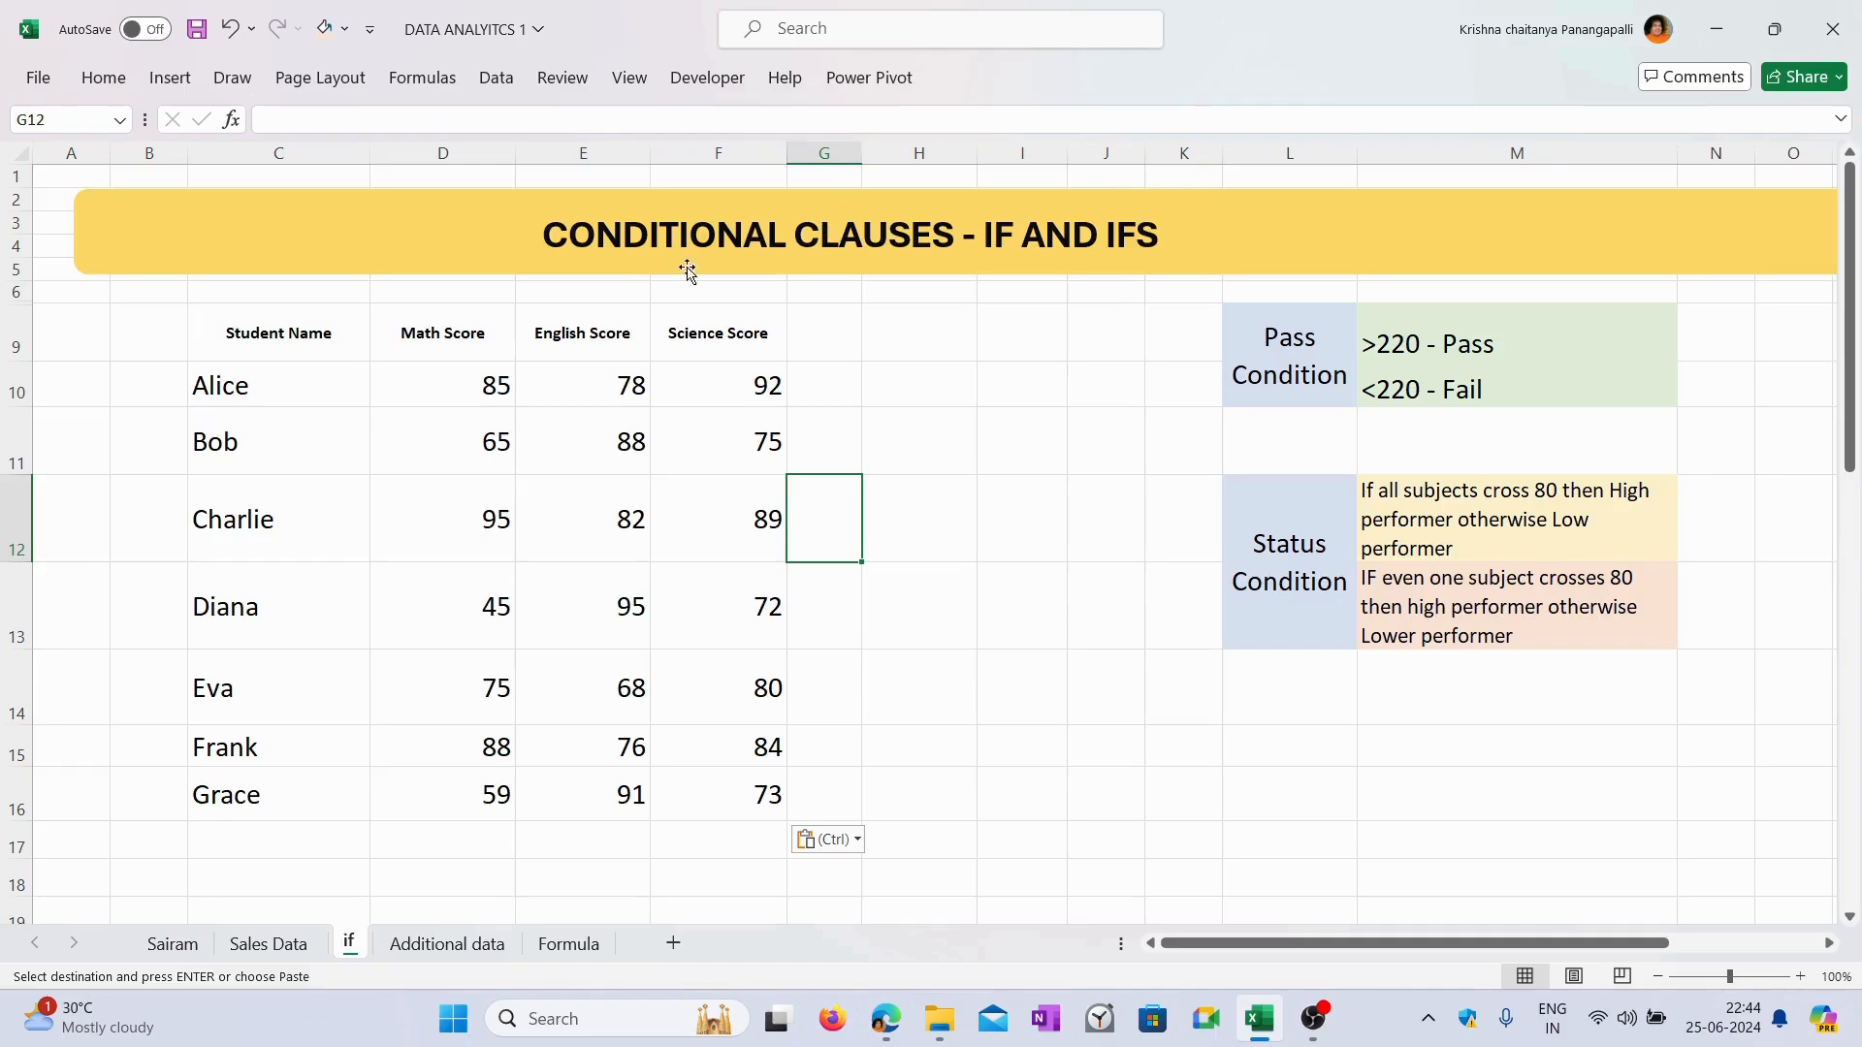
# Examine the student names and the Math, English and Science score columns of the dataset.
pyautogui.click(840, 387)
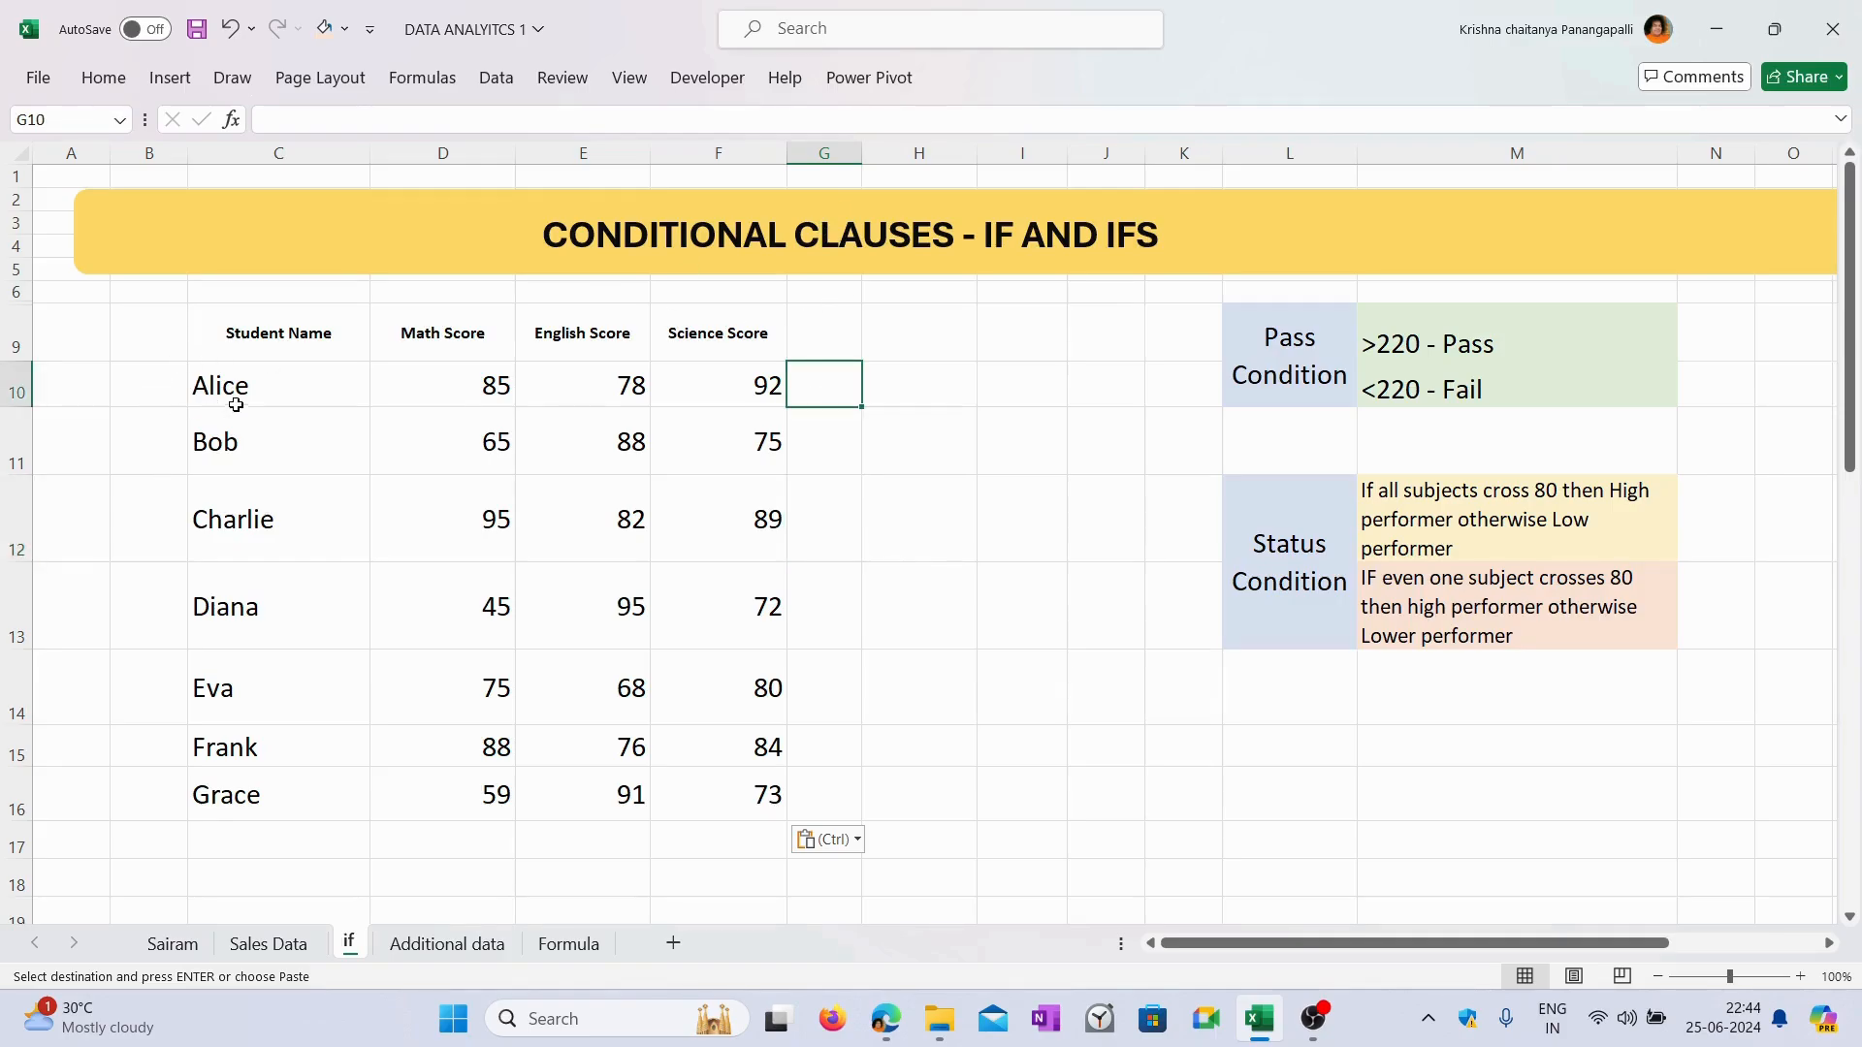
pyautogui.moveTo(245, 388); pyautogui.dragTo(731, 776)
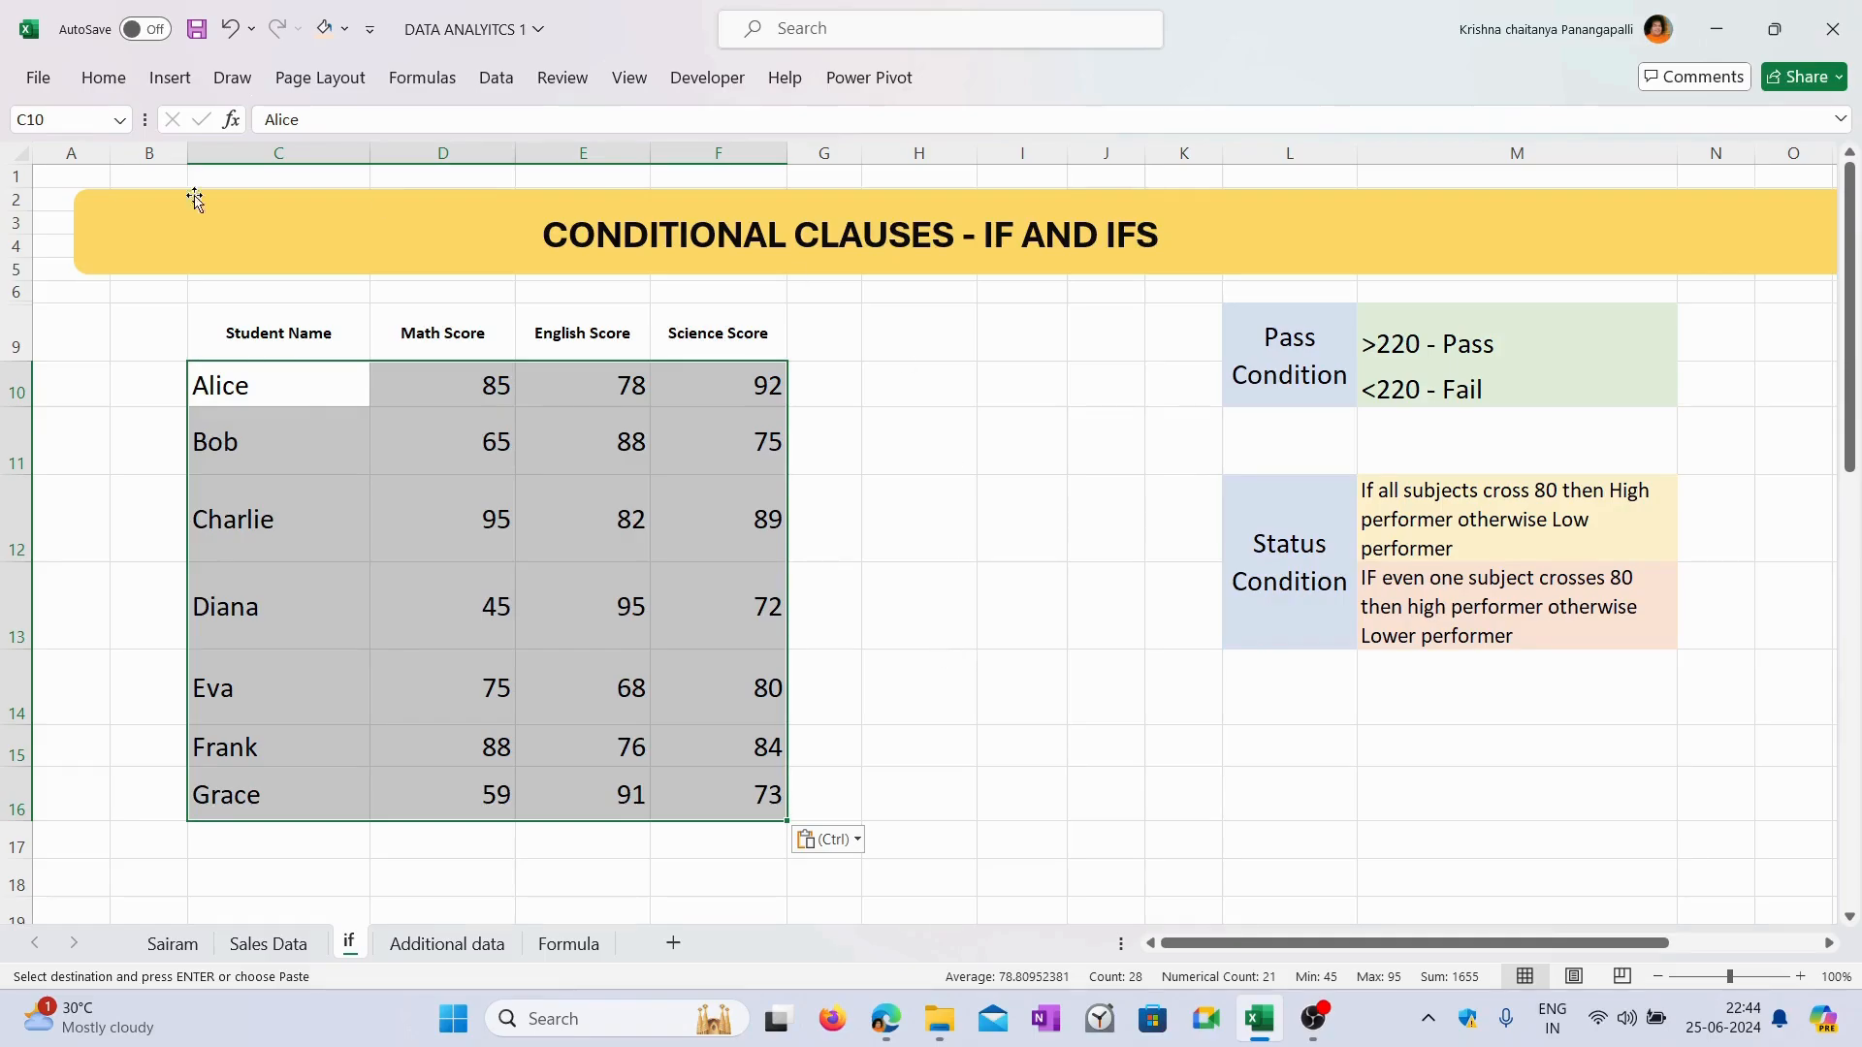
pyautogui.click(285, 336)
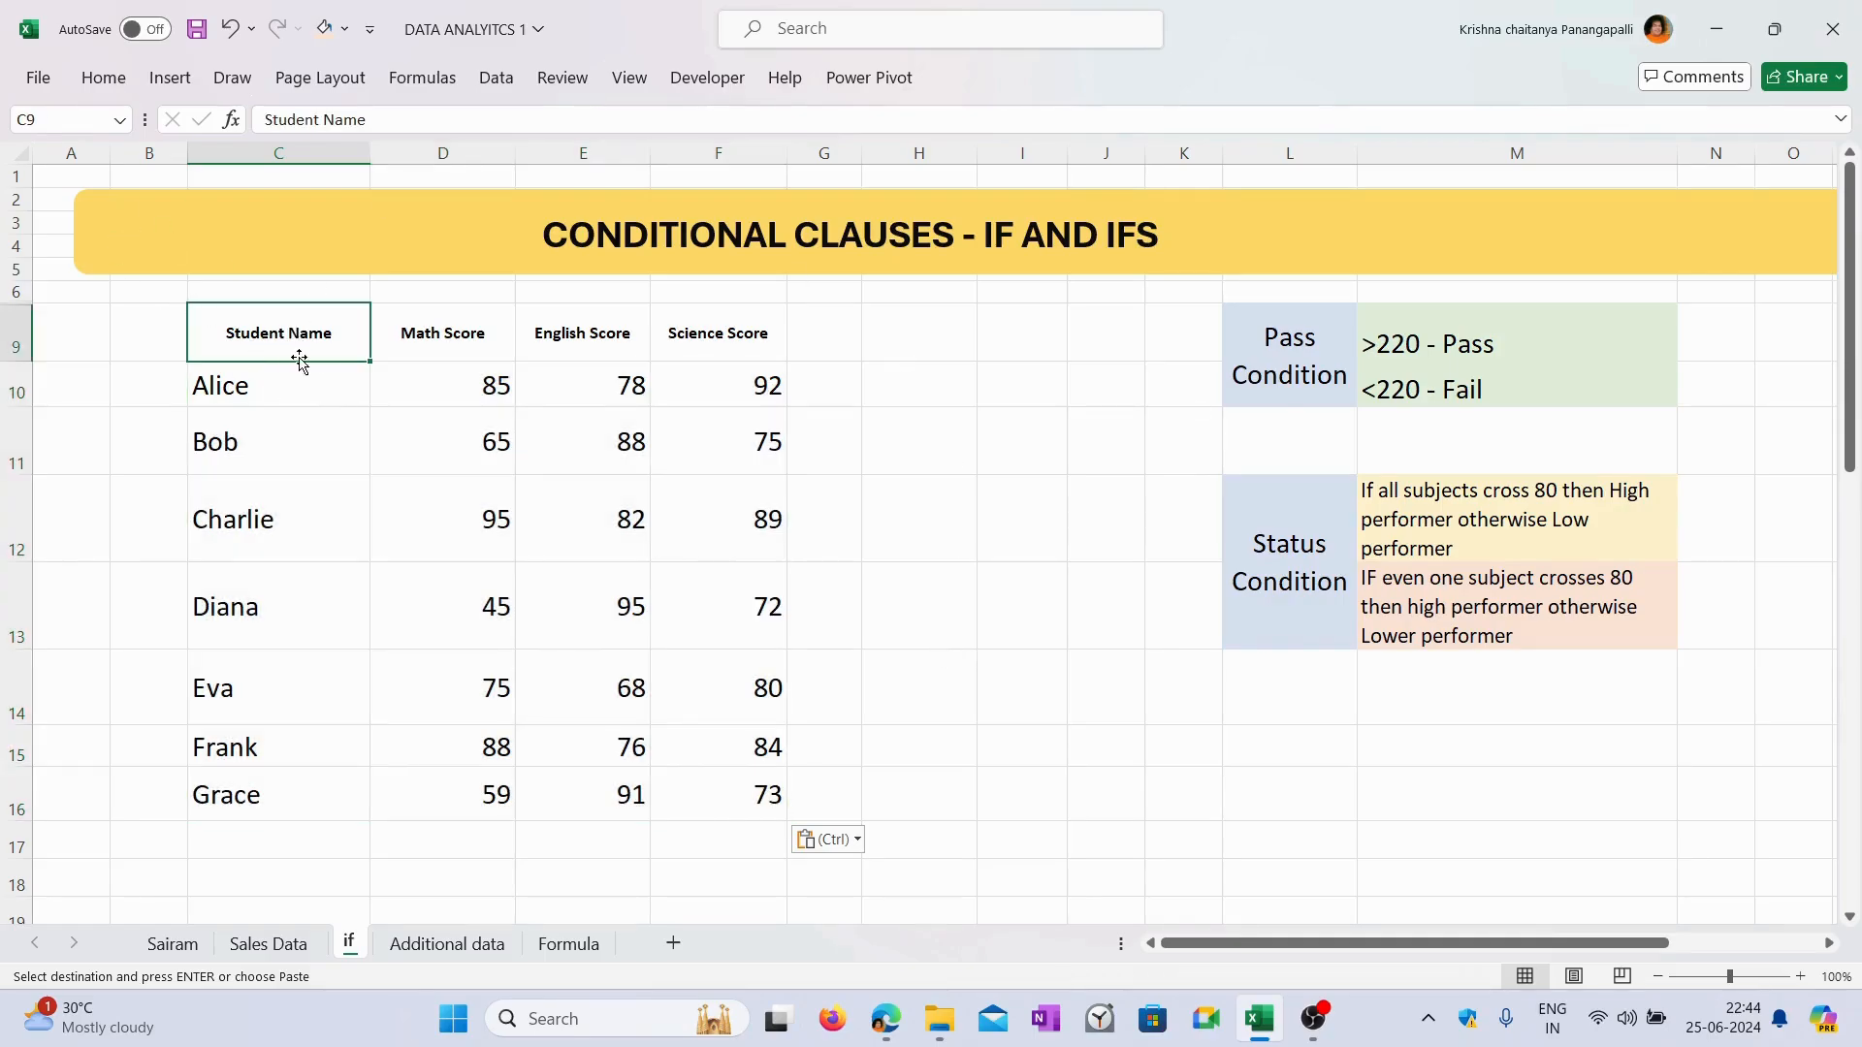
pyautogui.click(304, 390)
pyautogui.moveTo(305, 390); pyautogui.dragTo(308, 790)
pyautogui.moveTo(496, 381); pyautogui.dragTo(748, 797)
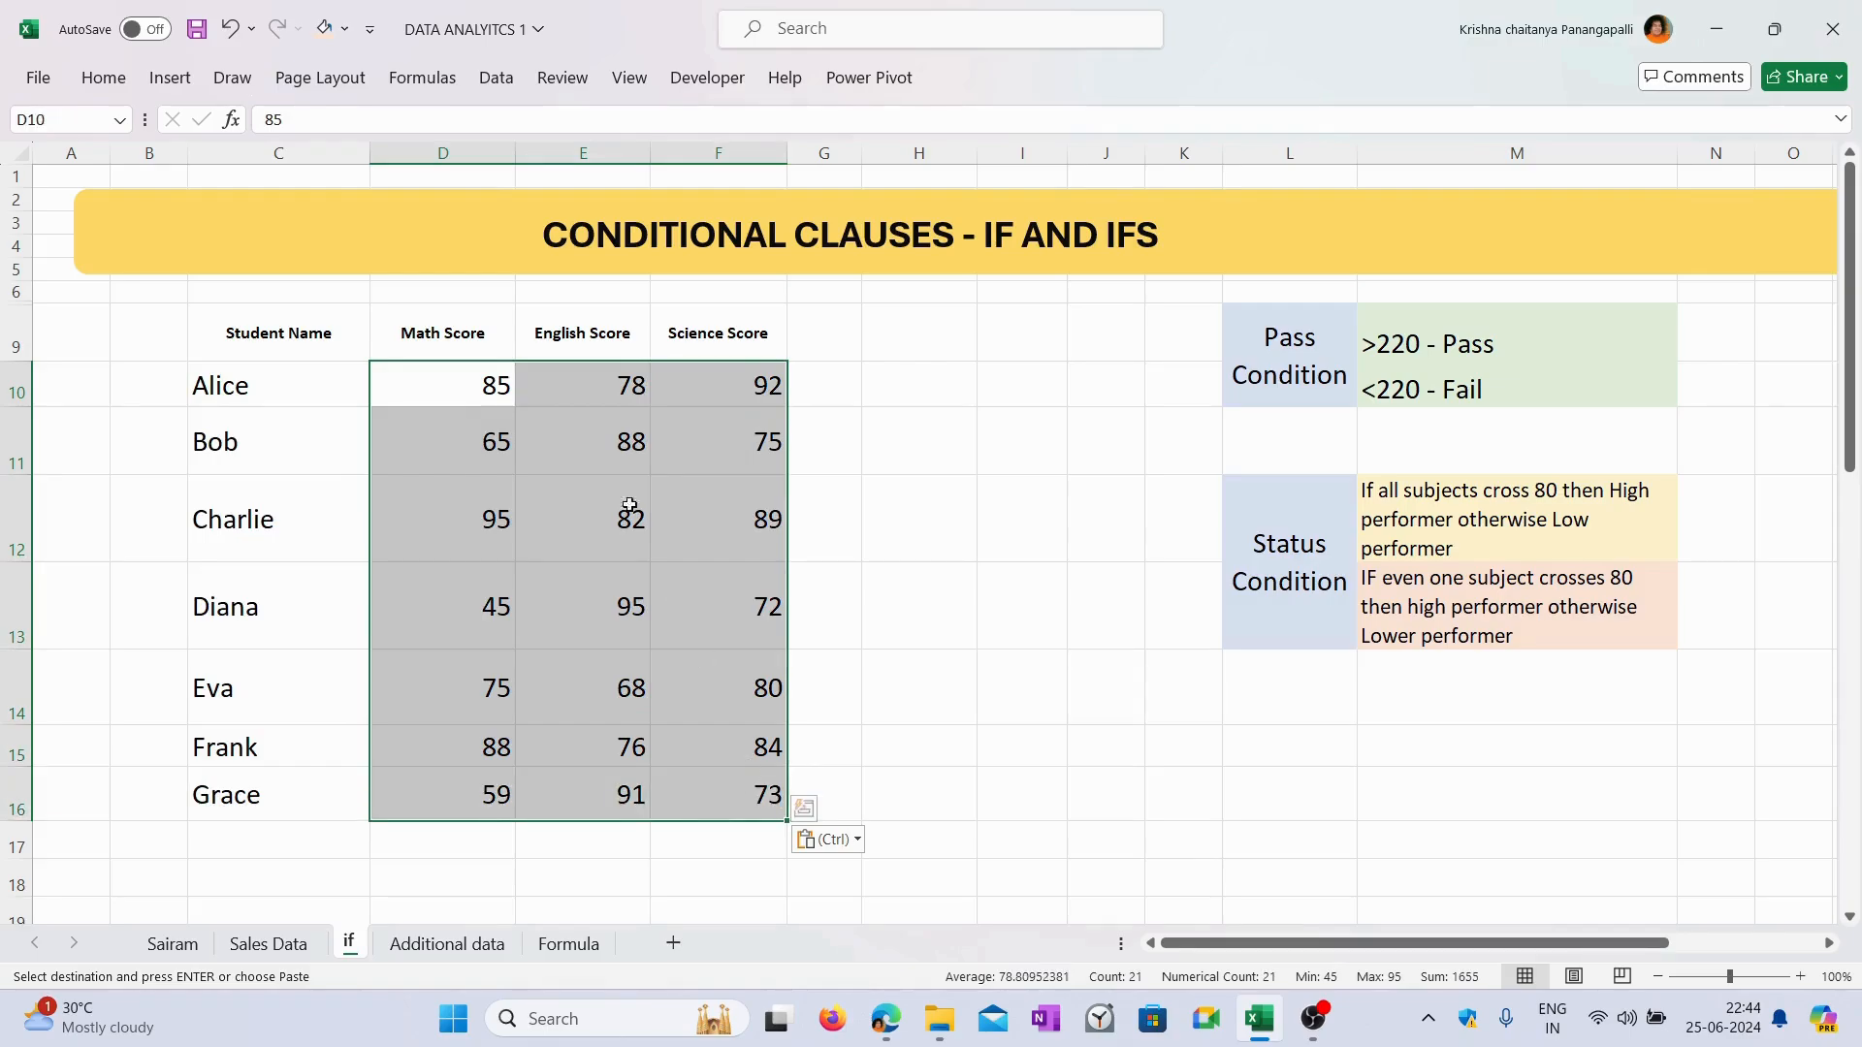
pyautogui.click(500, 337)
pyautogui.click(593, 320)
pyautogui.click(741, 331)
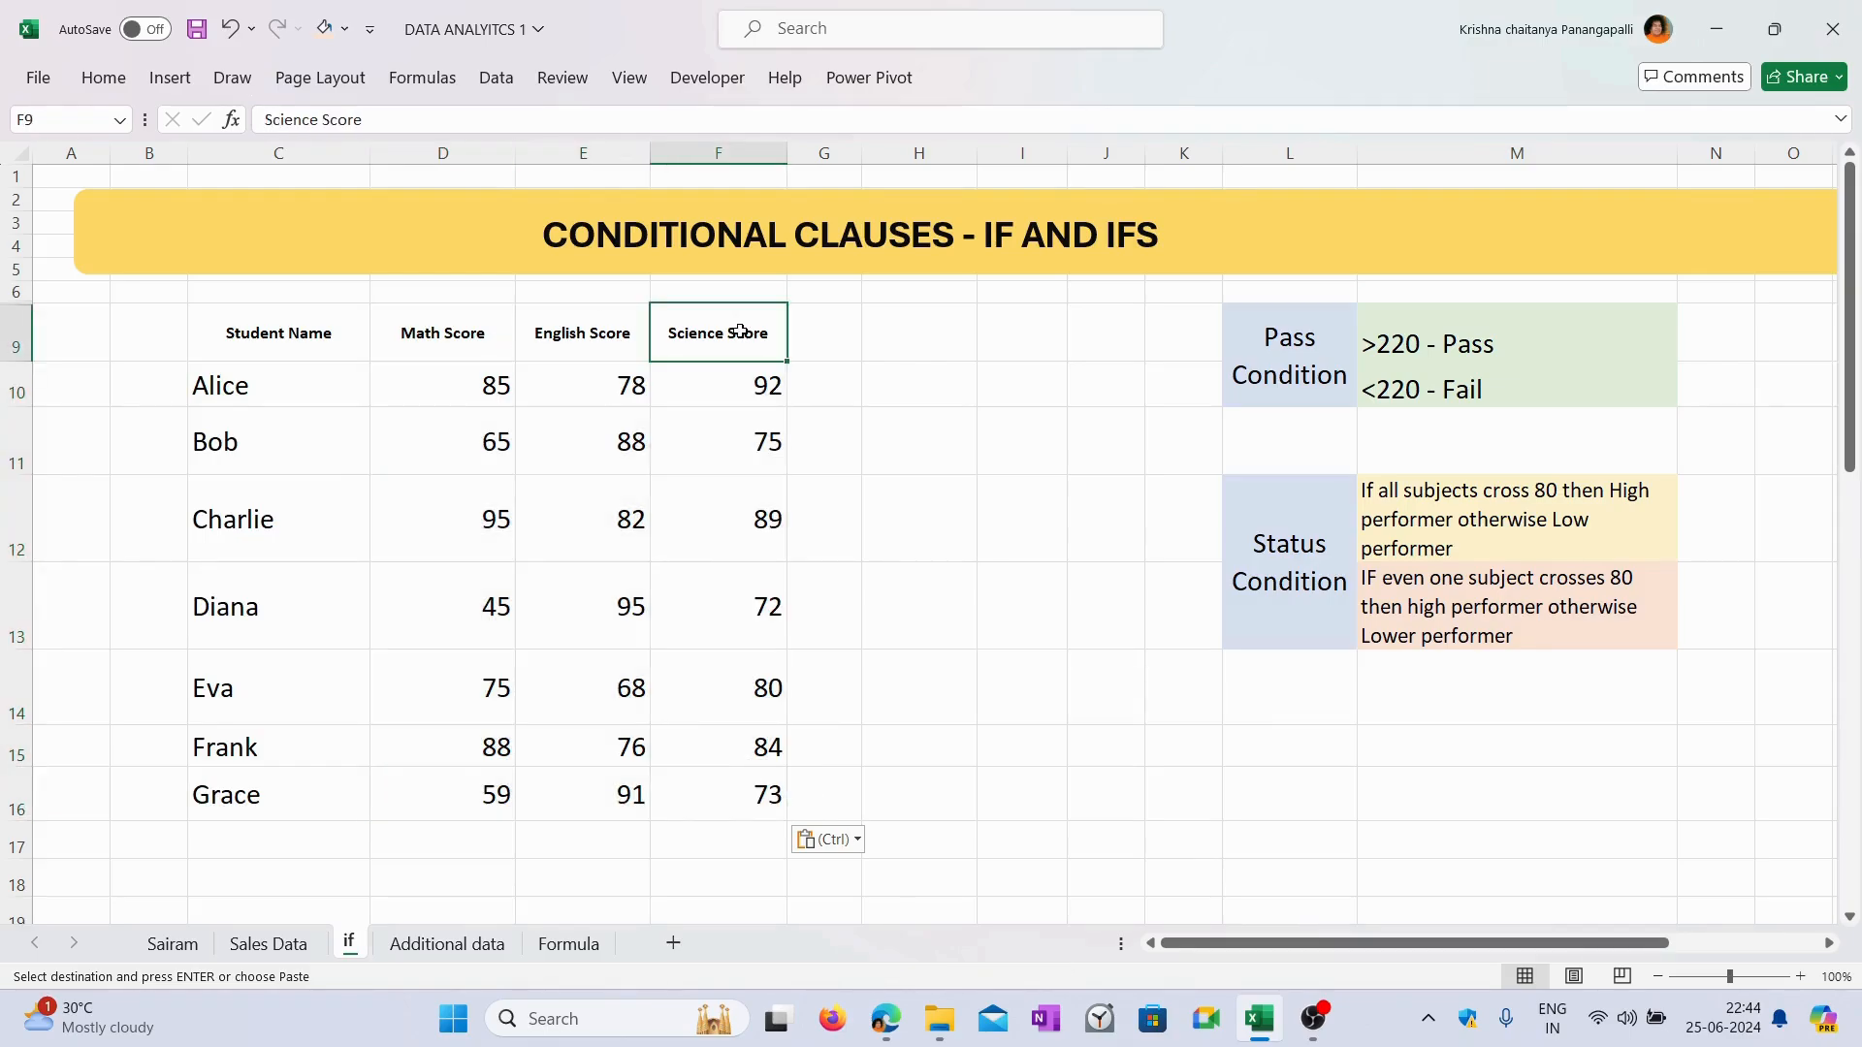
# Examine the first student's score in each subject against its header, plus the full data range C10:F16.
pyautogui.click(275, 391)
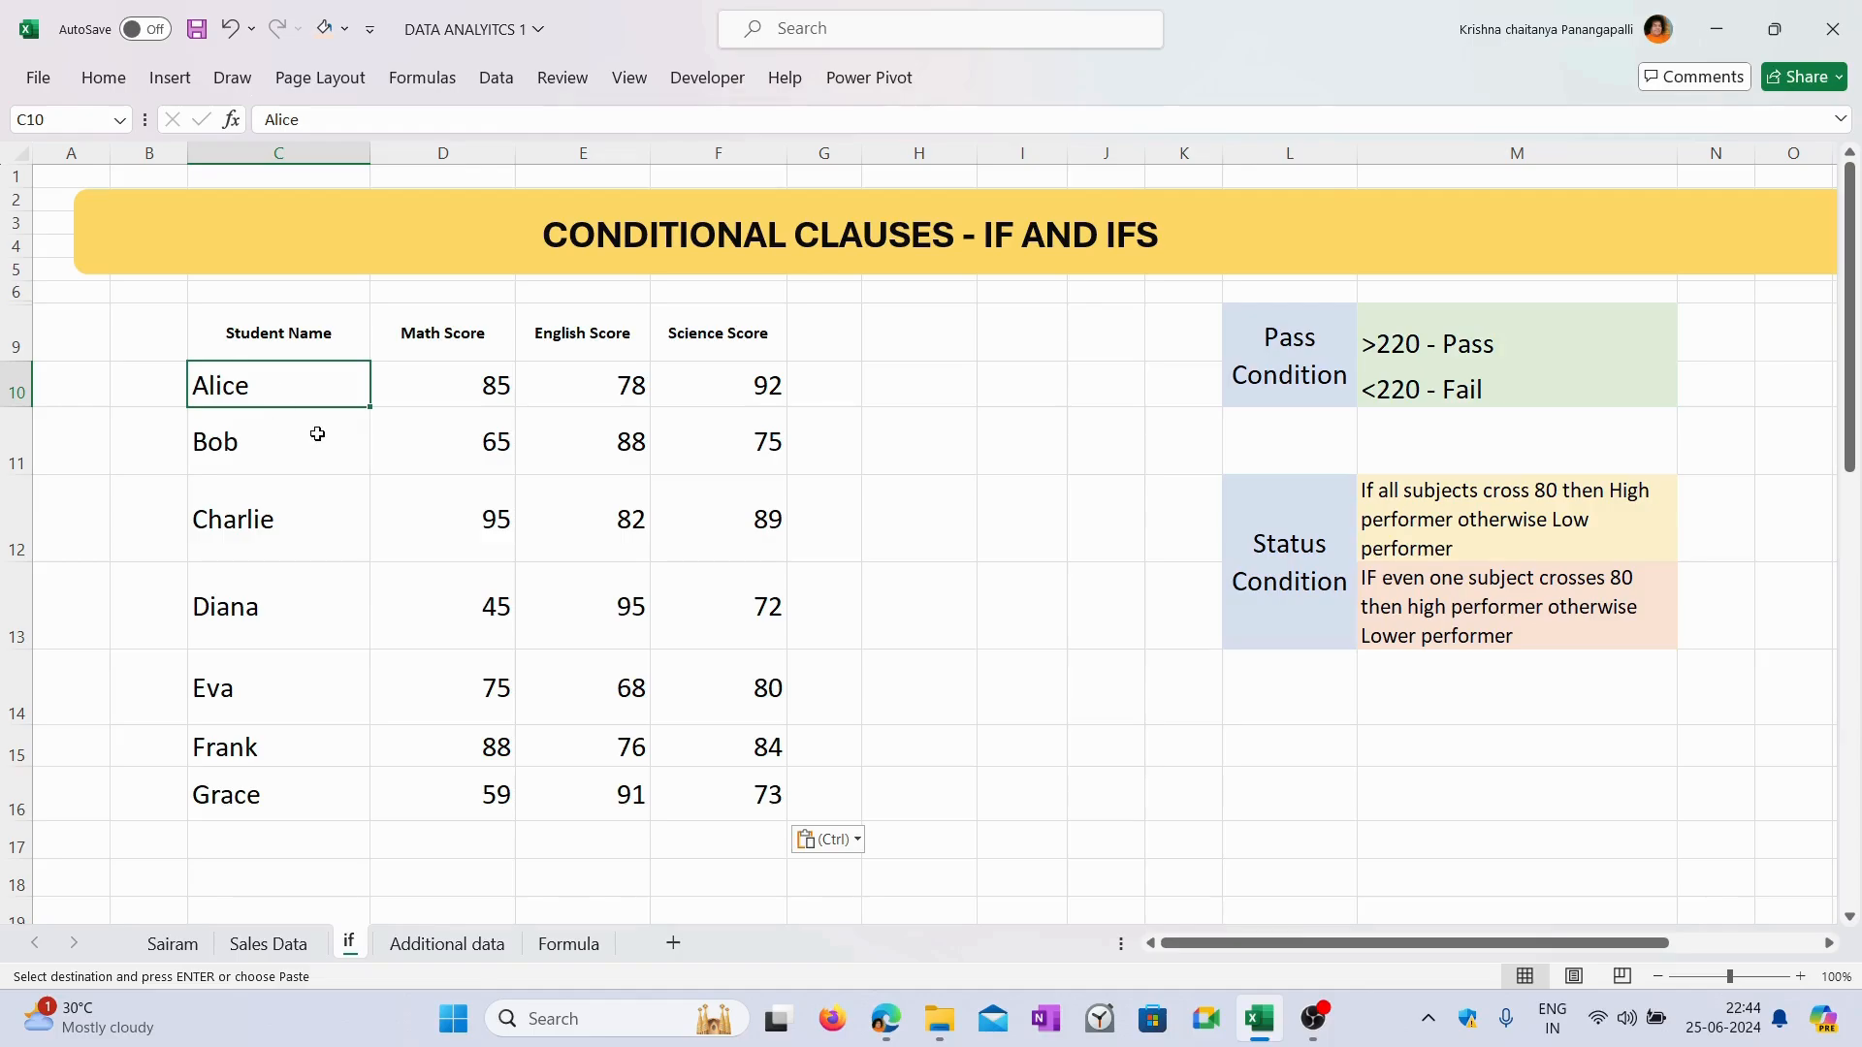
pyautogui.click(500, 386)
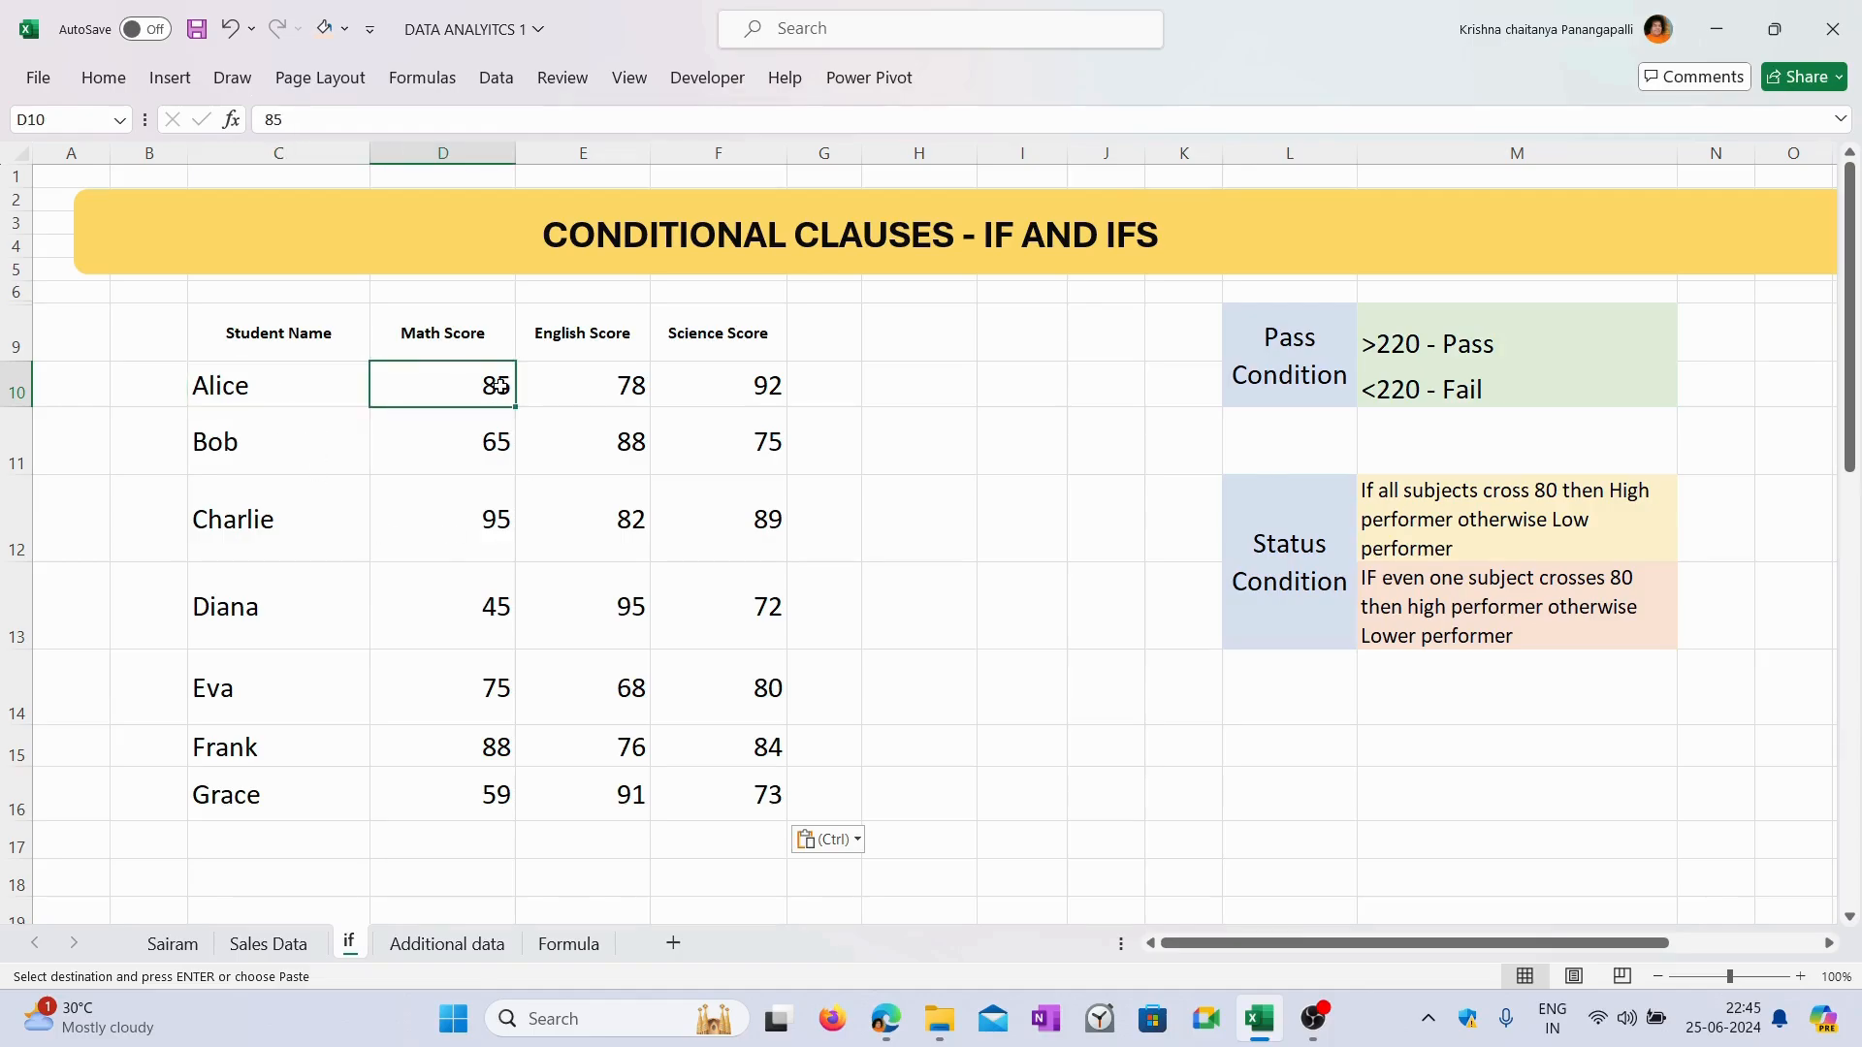
pyautogui.click(492, 320)
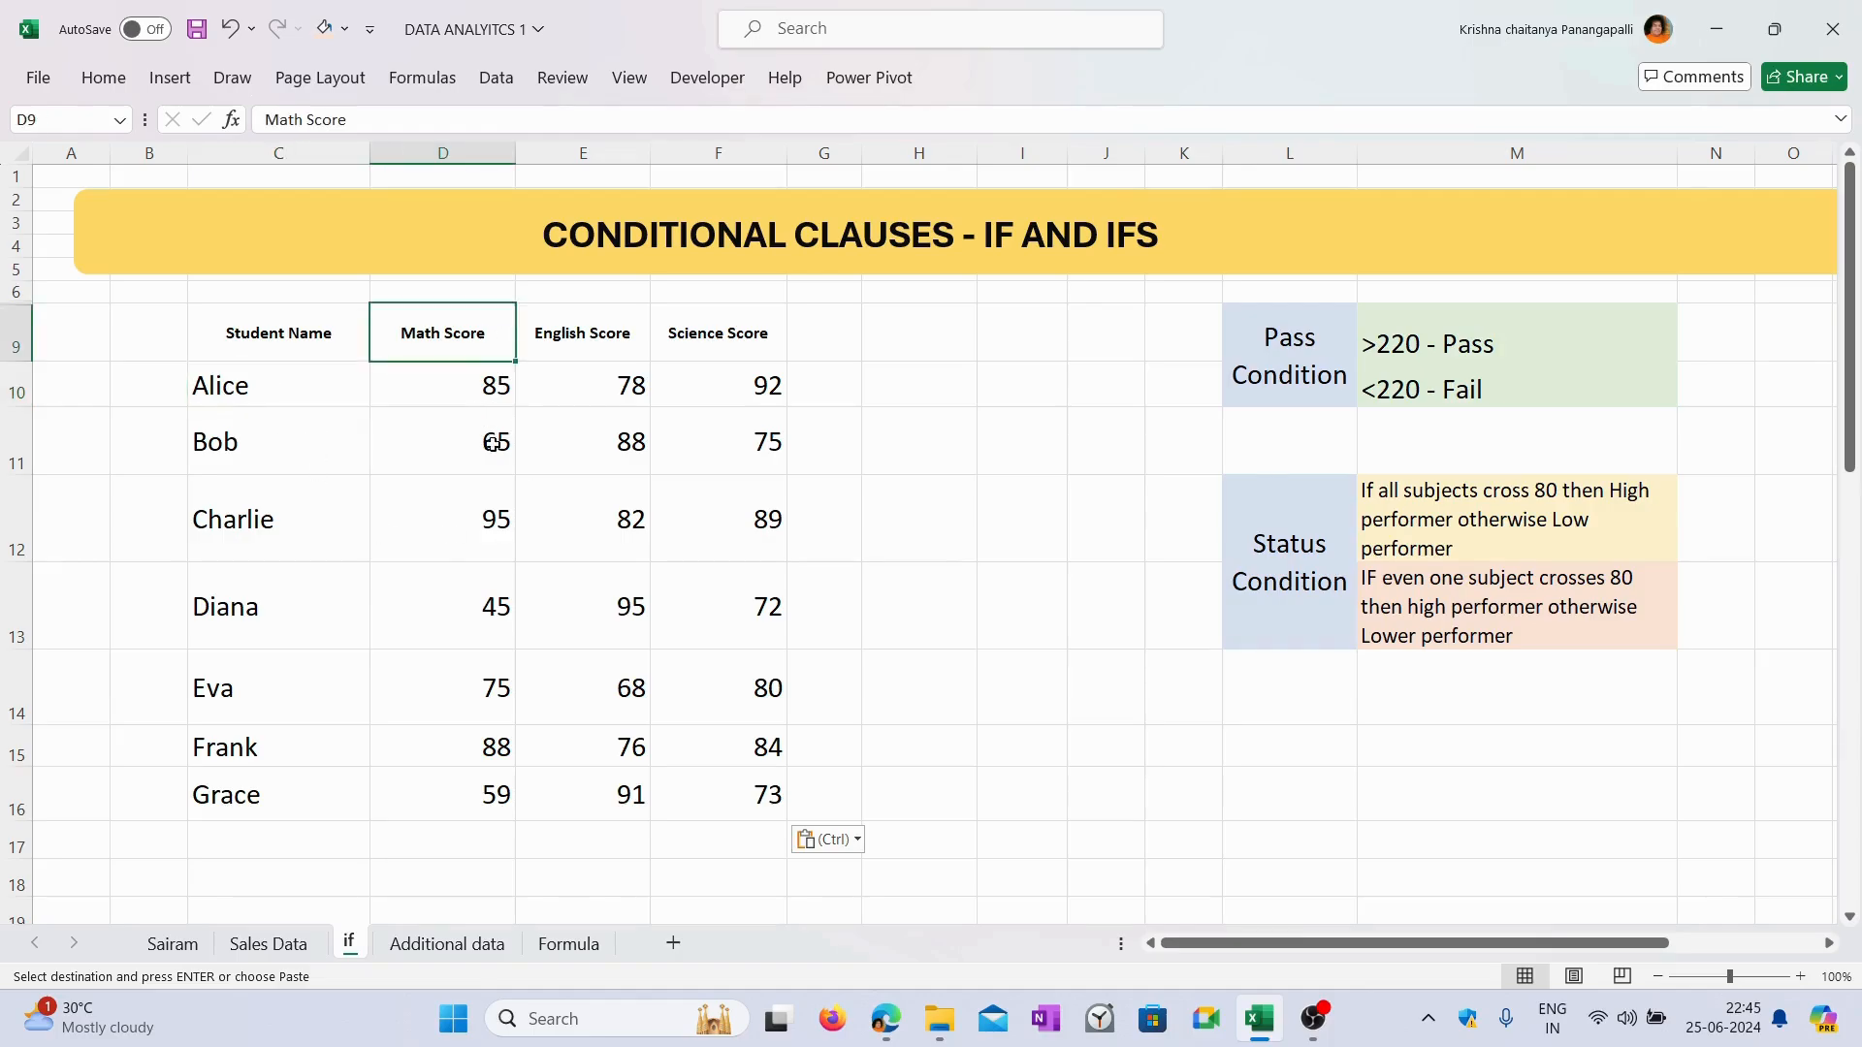
pyautogui.click(626, 385)
pyautogui.click(609, 335)
pyautogui.click(775, 380)
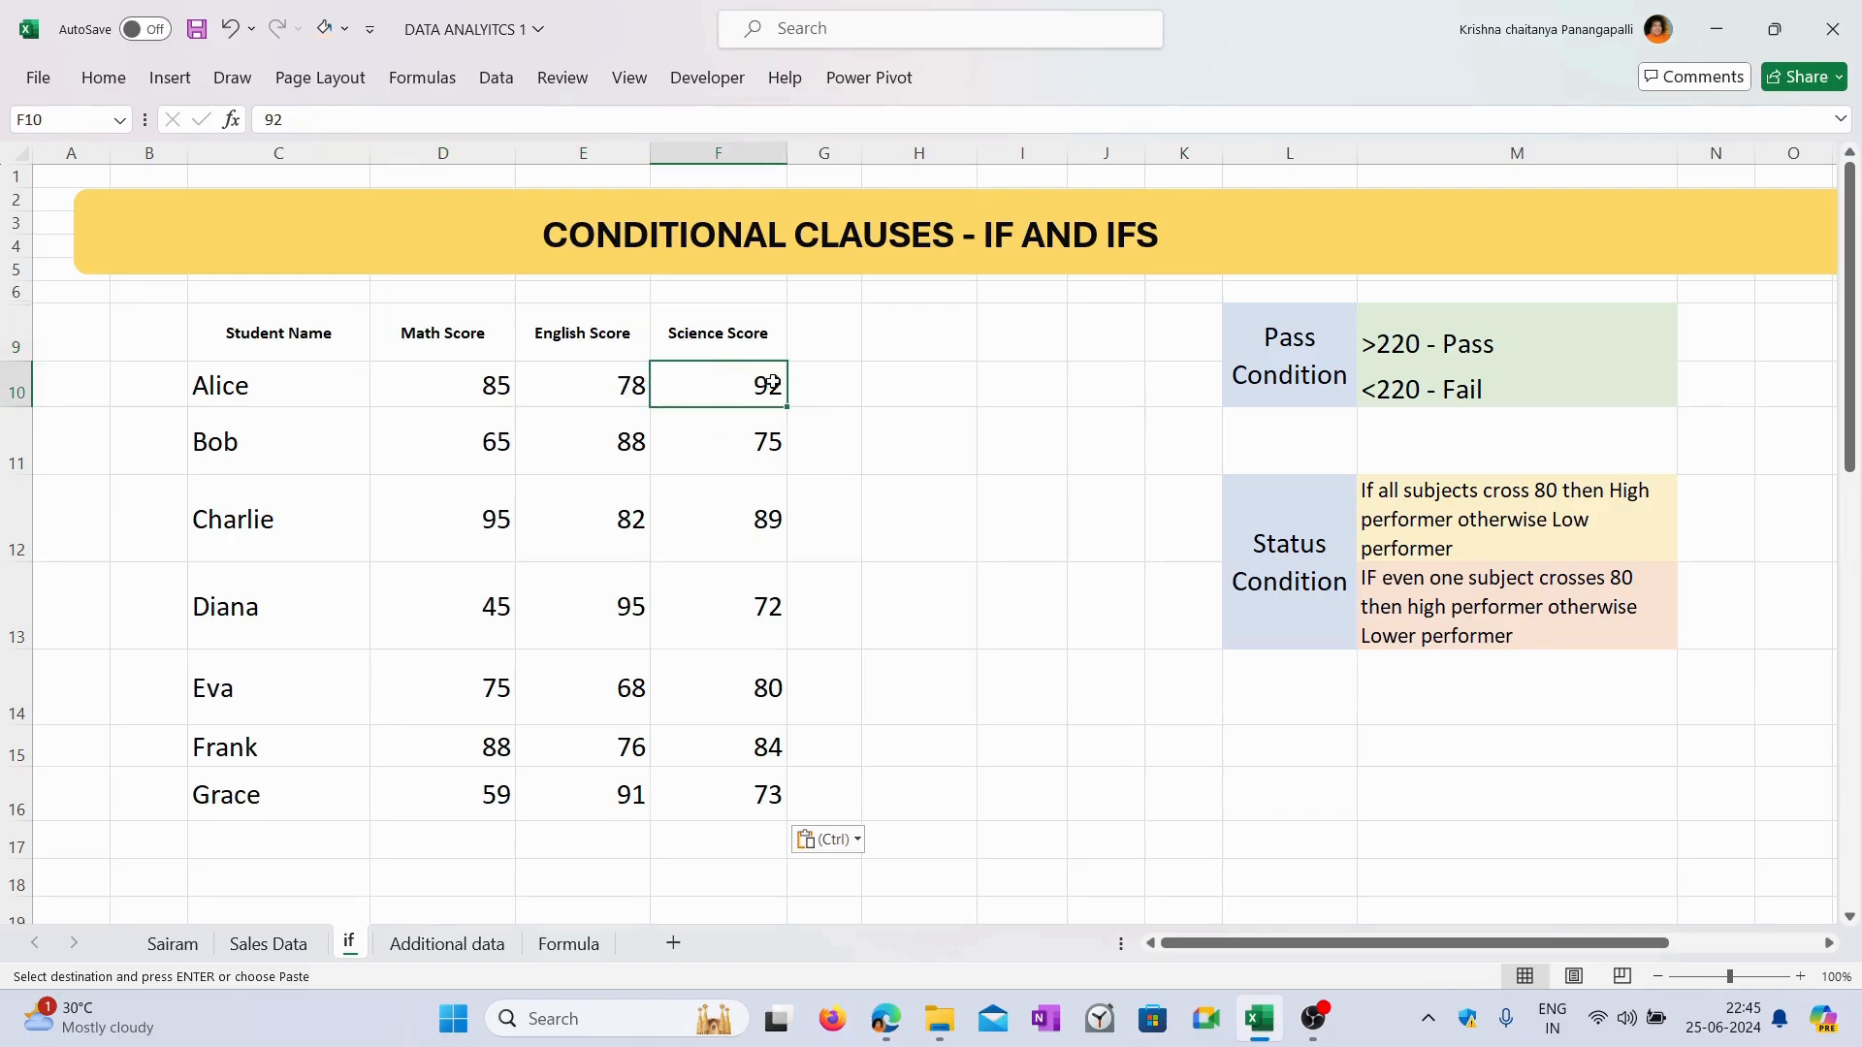
pyautogui.click(751, 335)
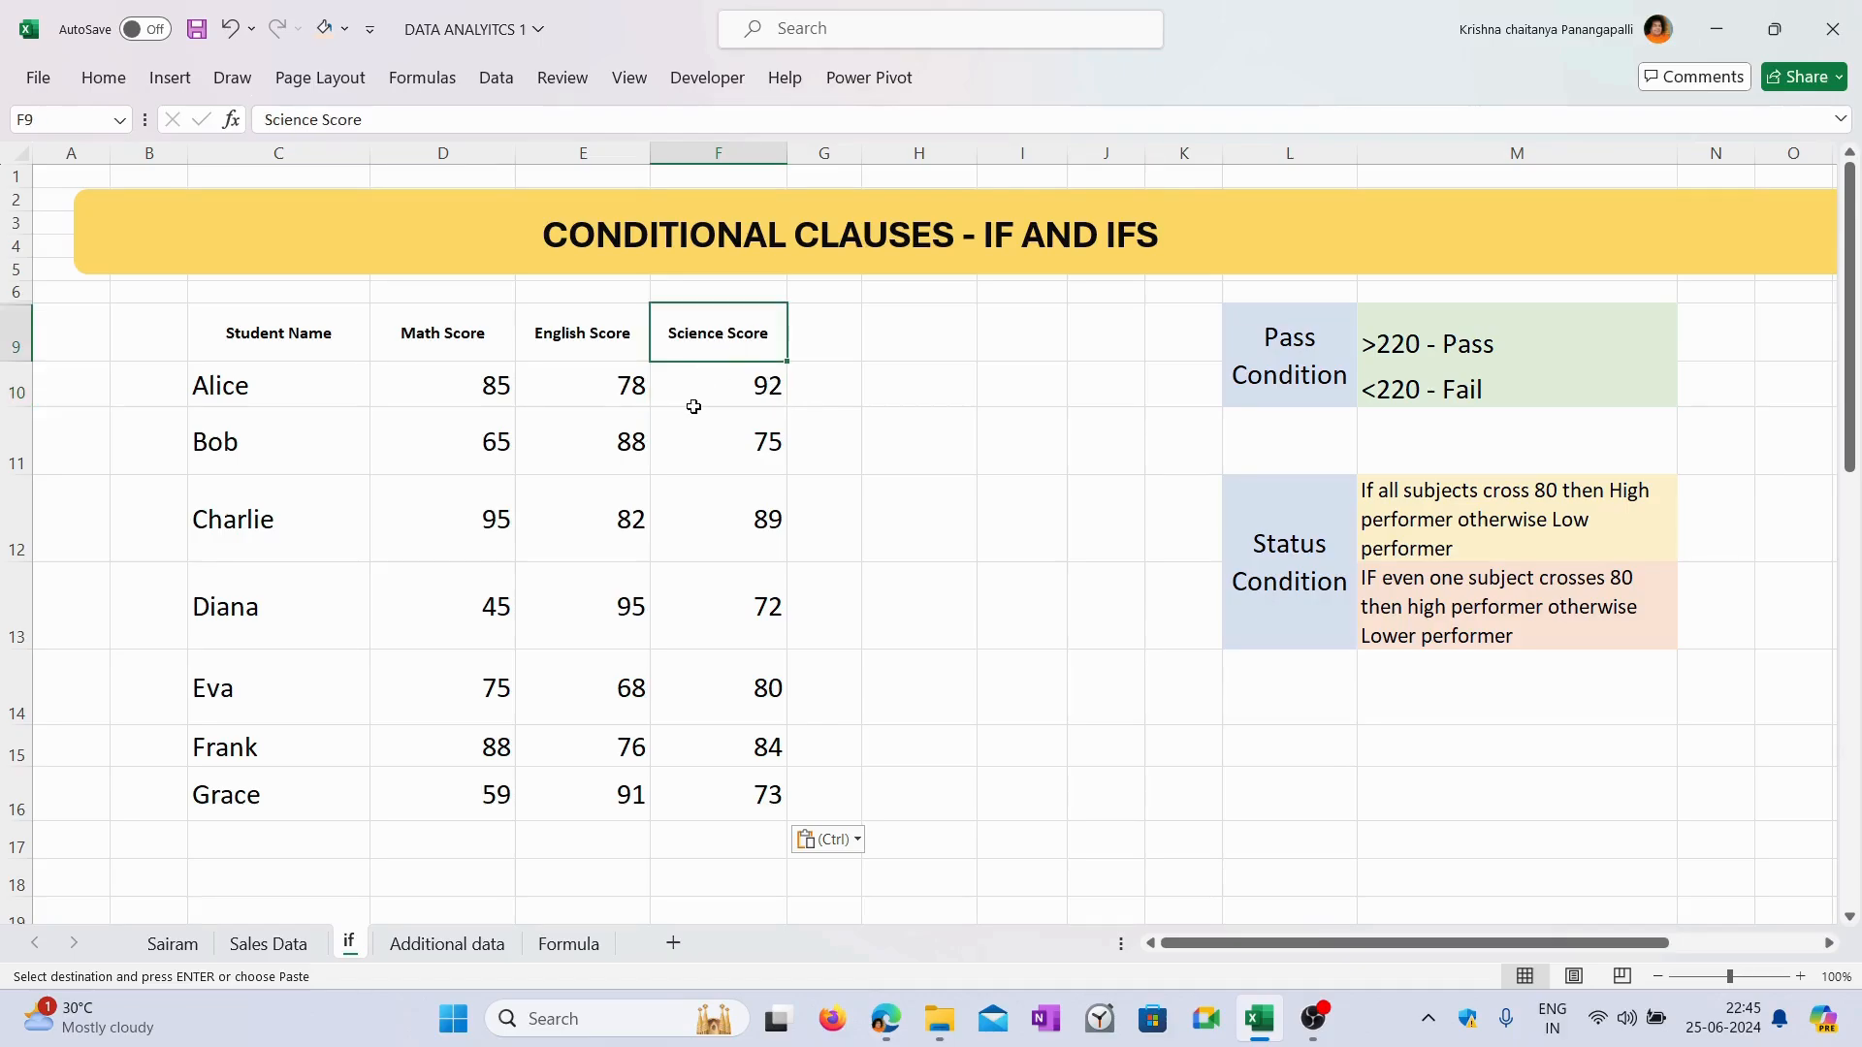
pyautogui.click(263, 385)
pyautogui.moveTo(262, 385); pyautogui.dragTo(739, 788)
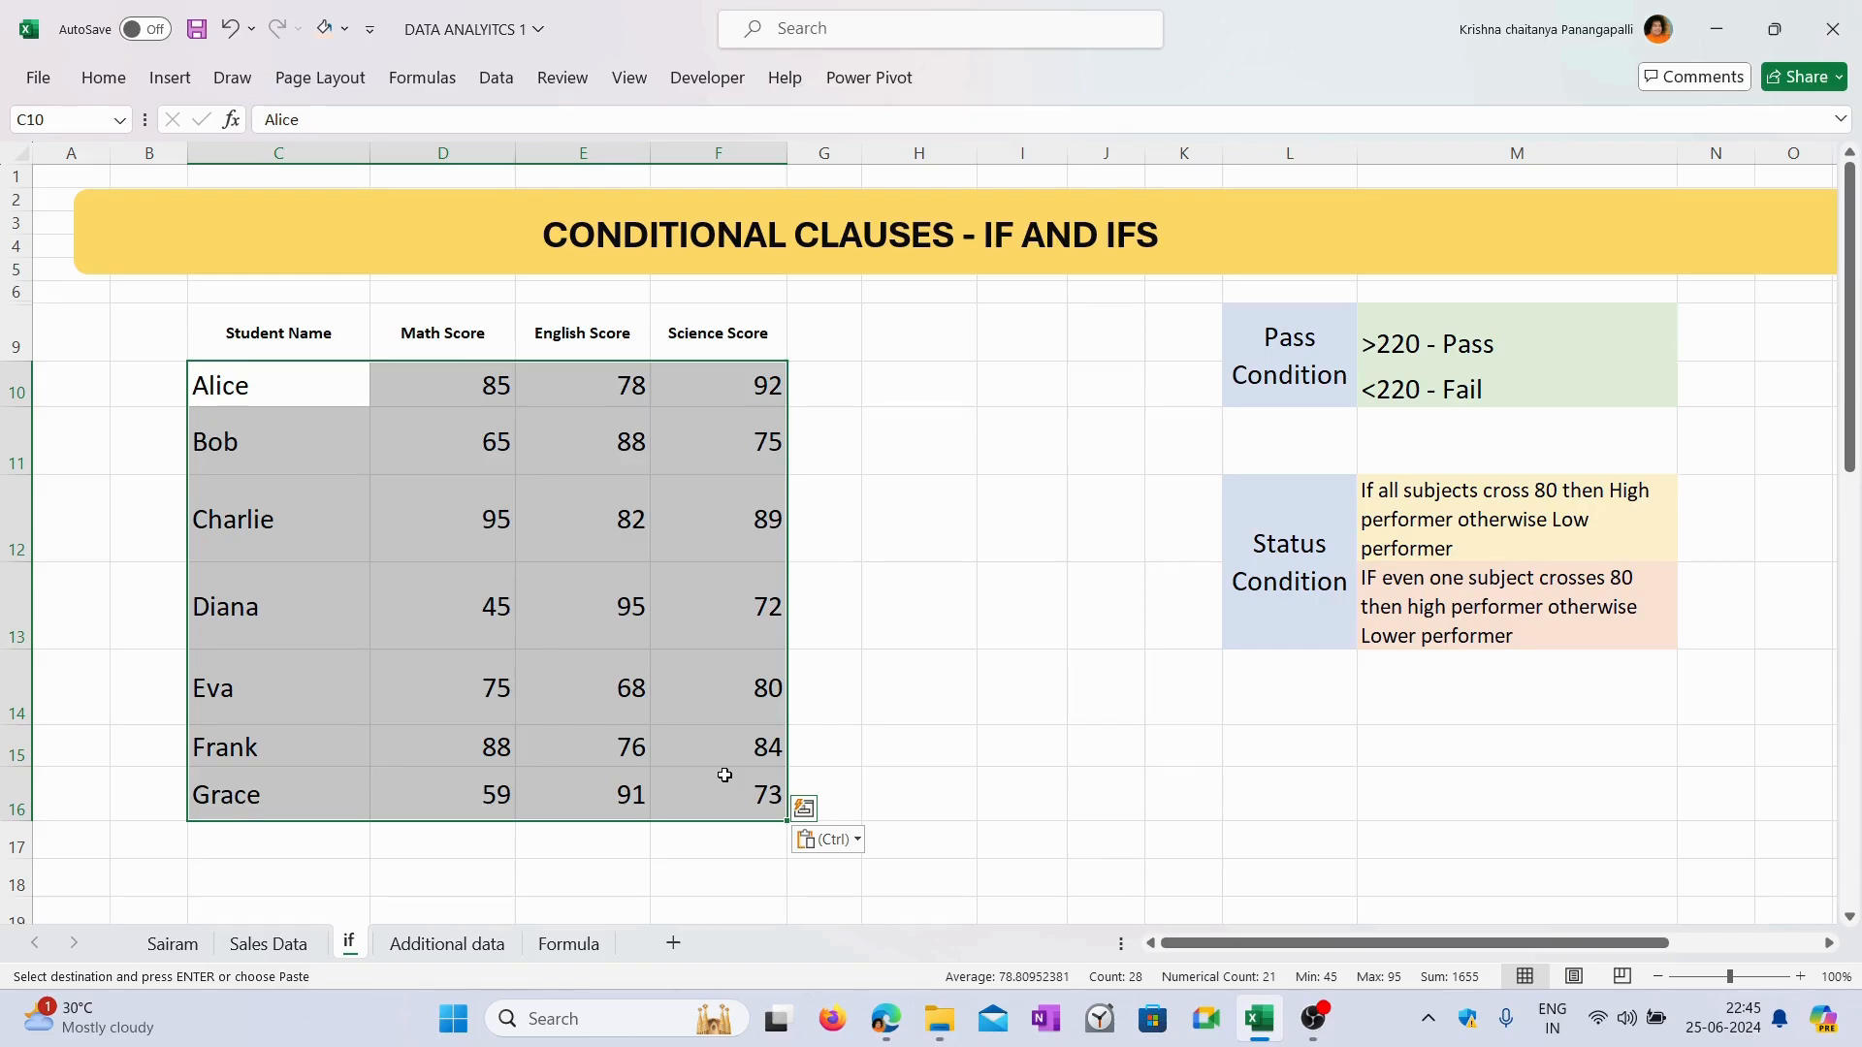
pyautogui.click(825, 321)
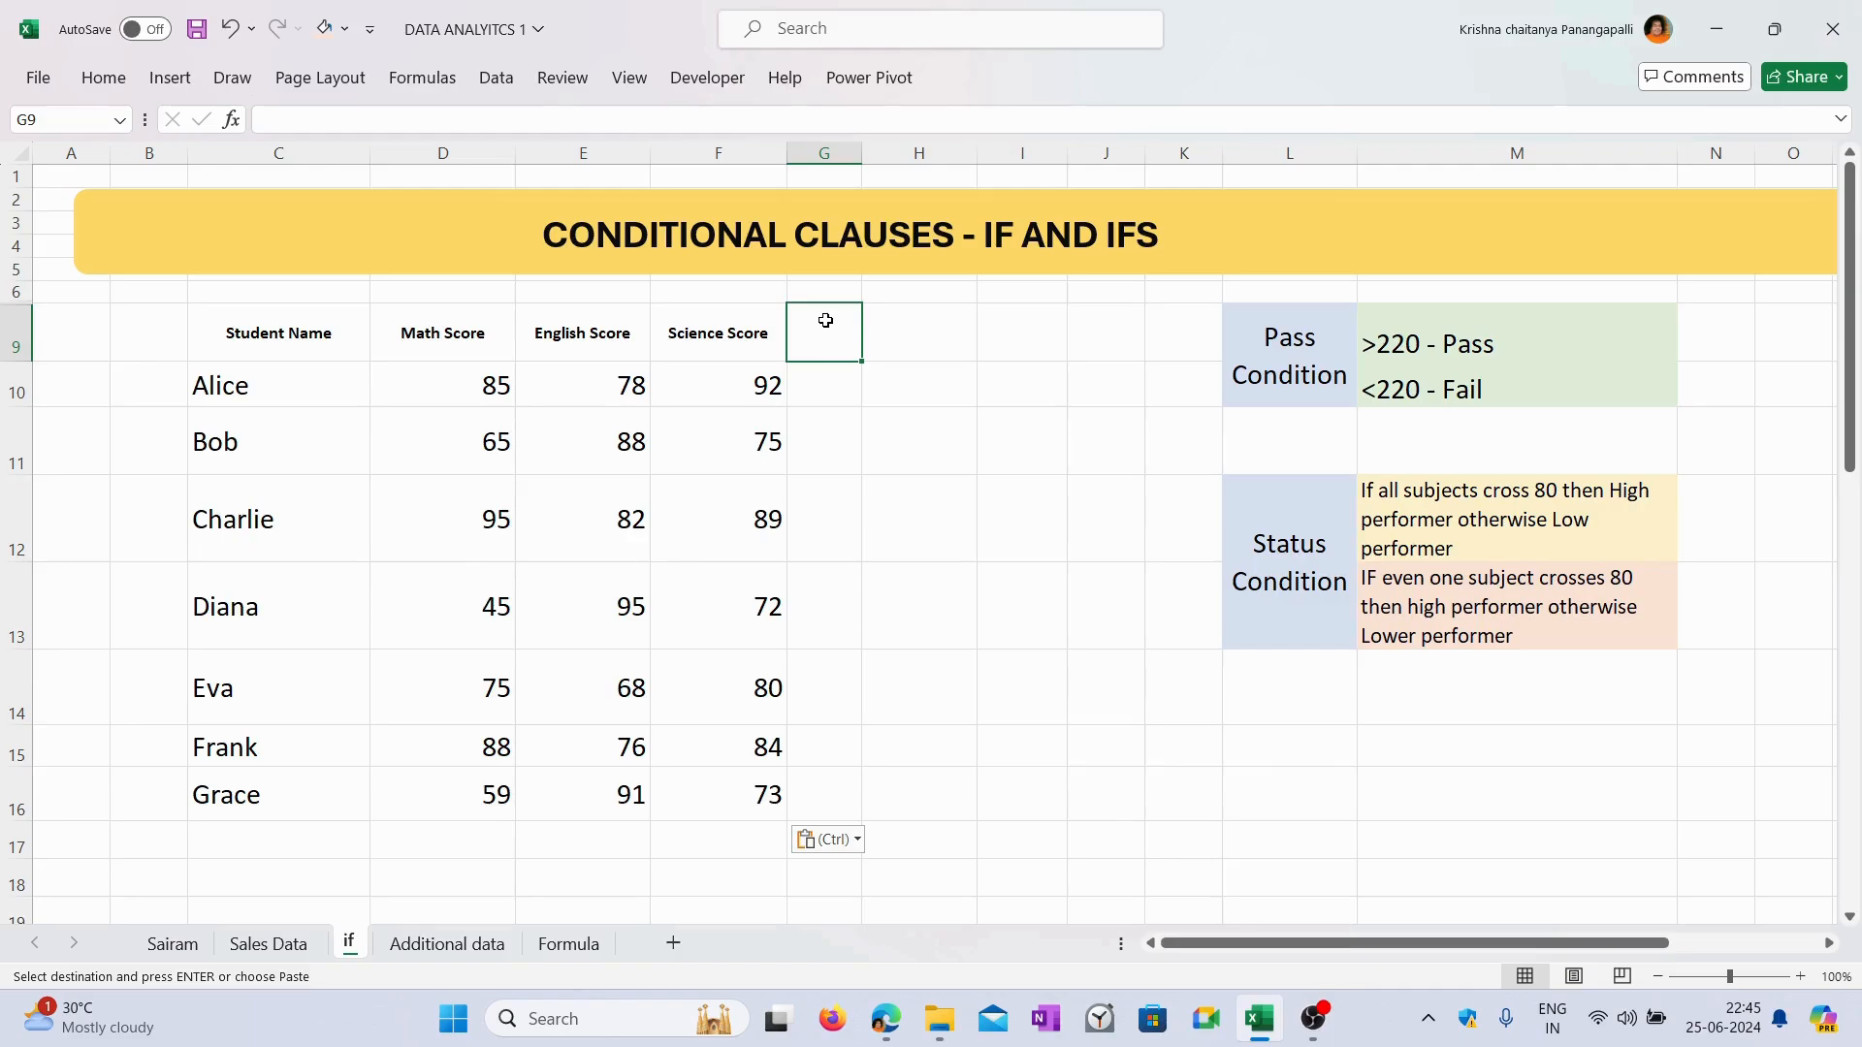
pyautogui.write('S')
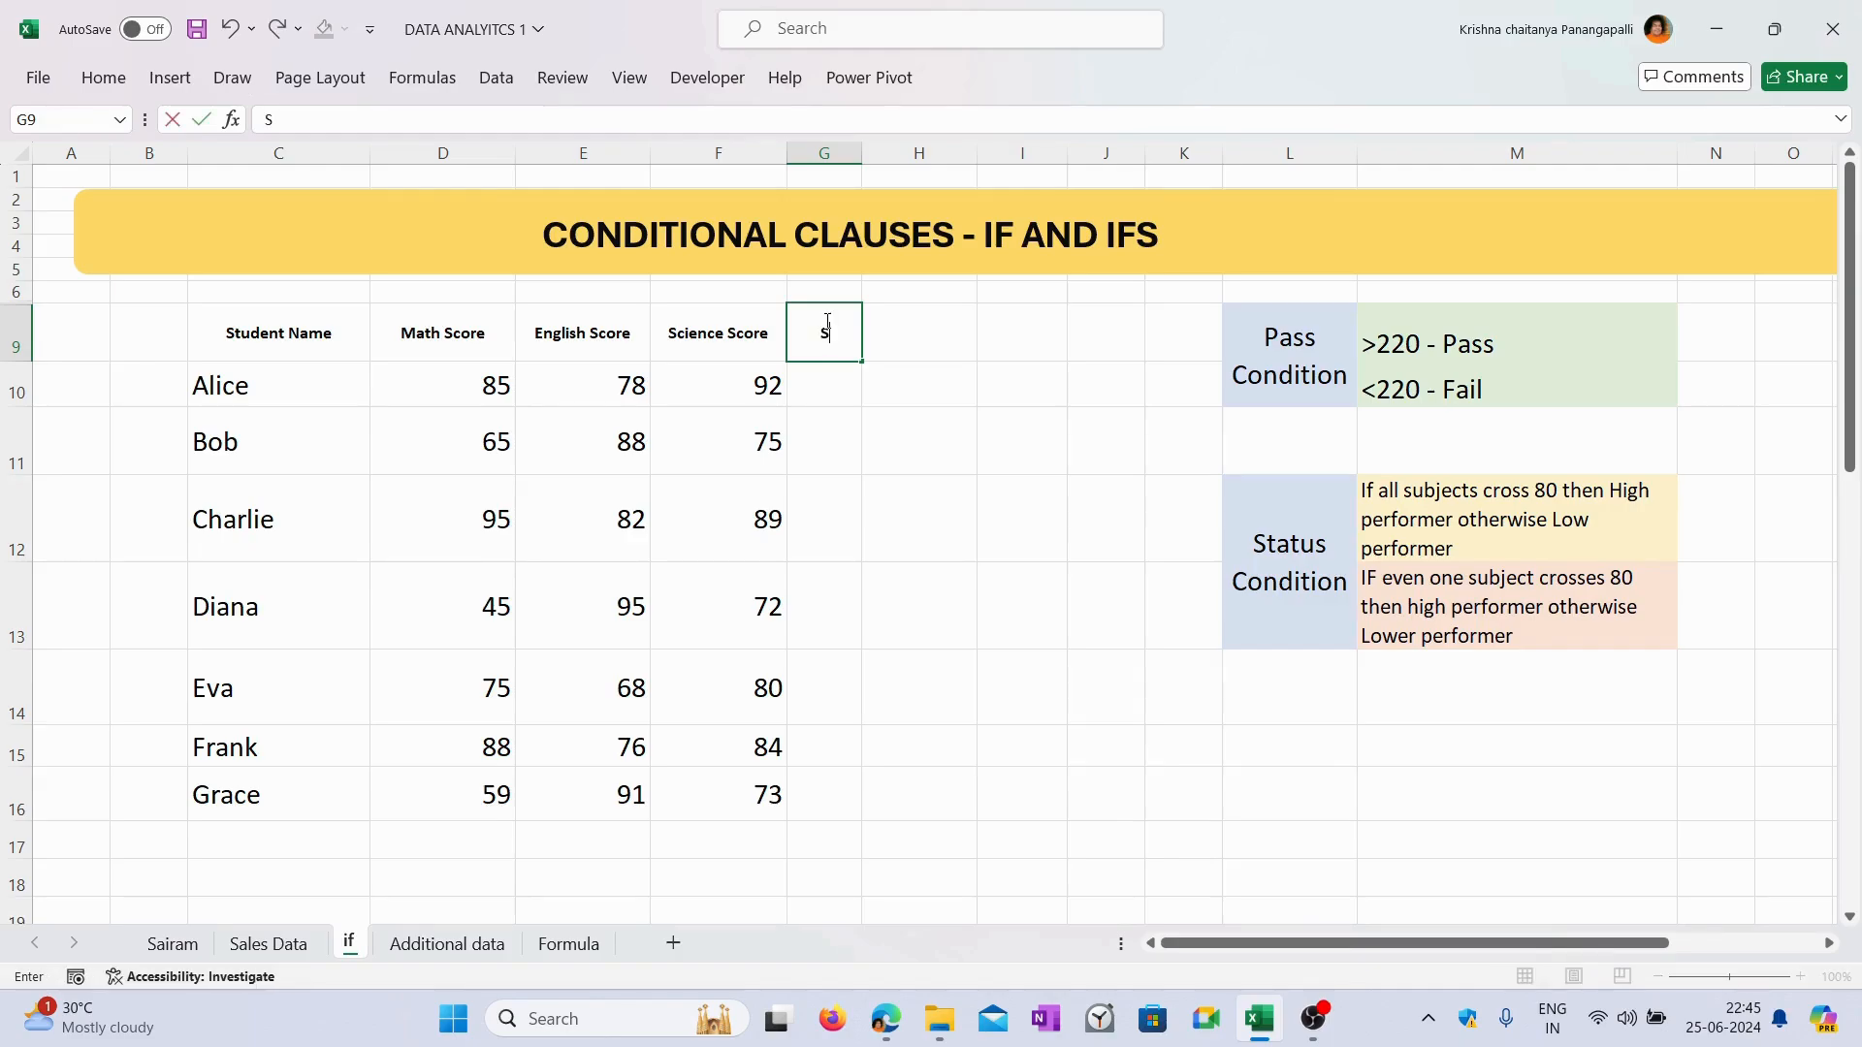
pyautogui.write('tatus')
pyautogui.press('Return')
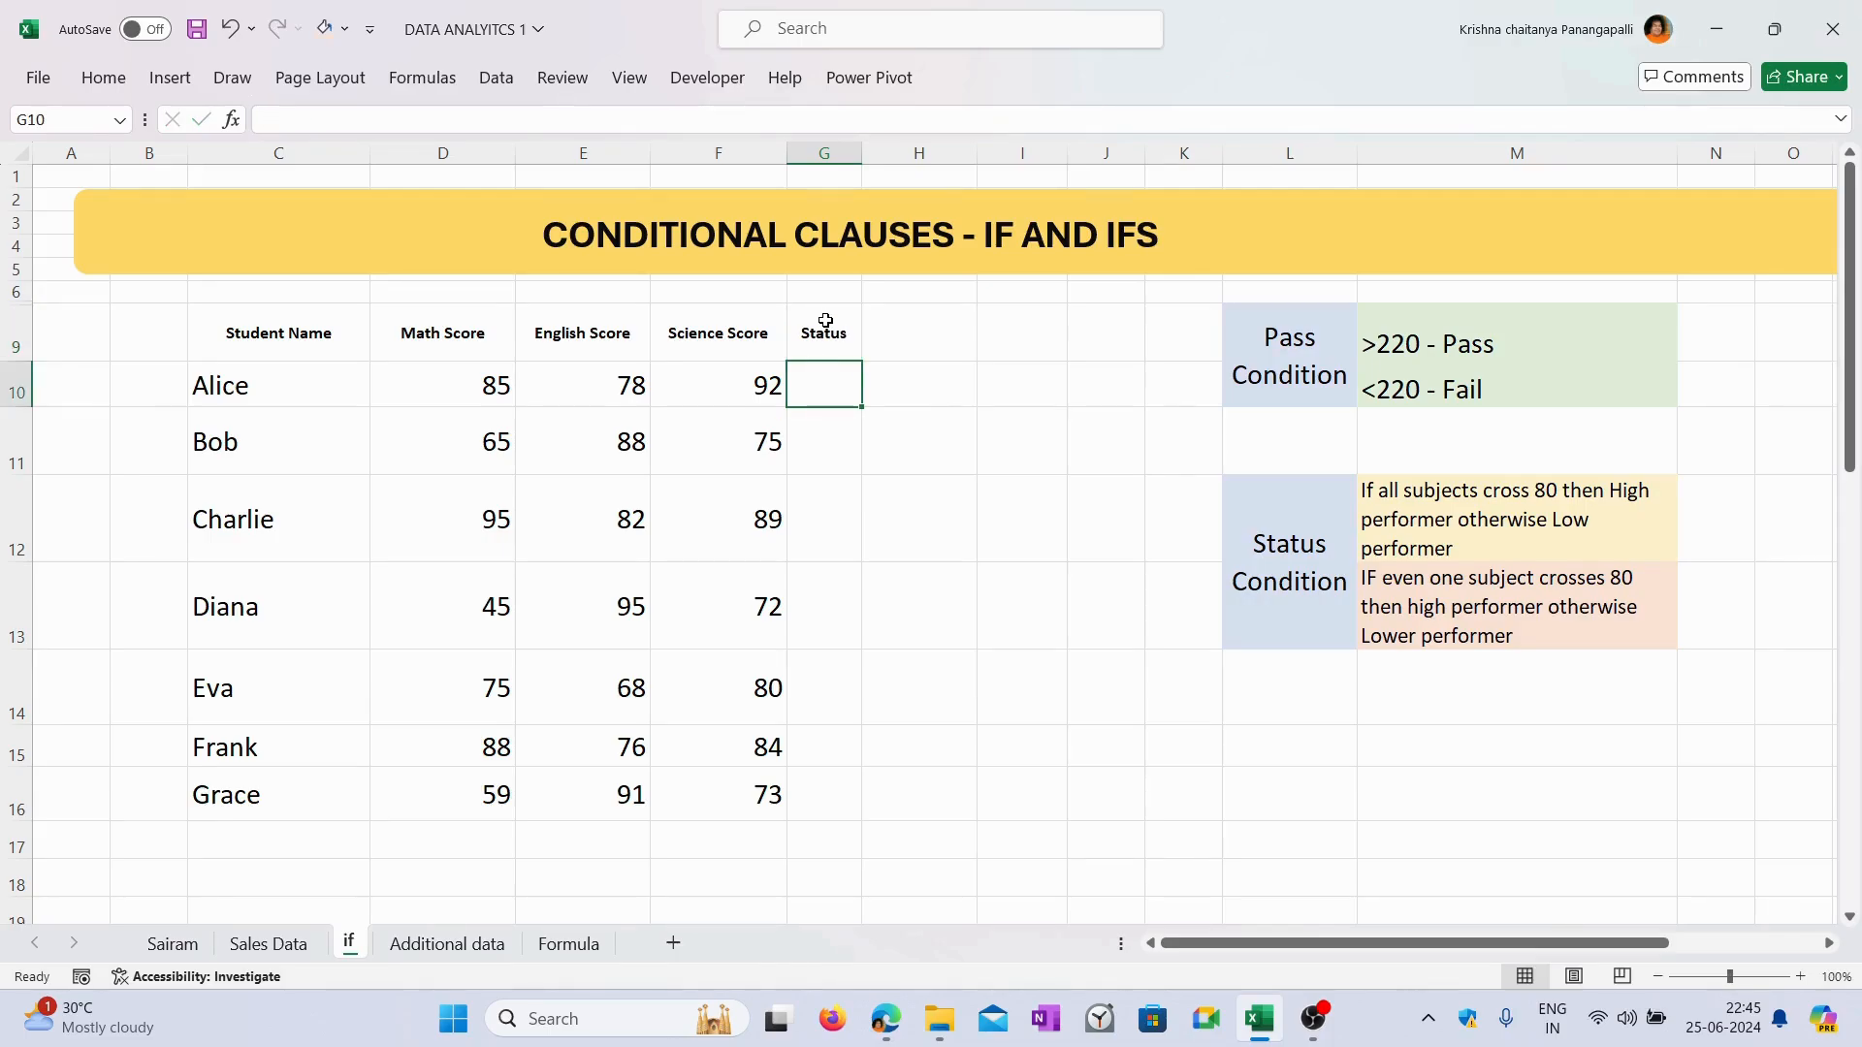
pyautogui.click(826, 321)
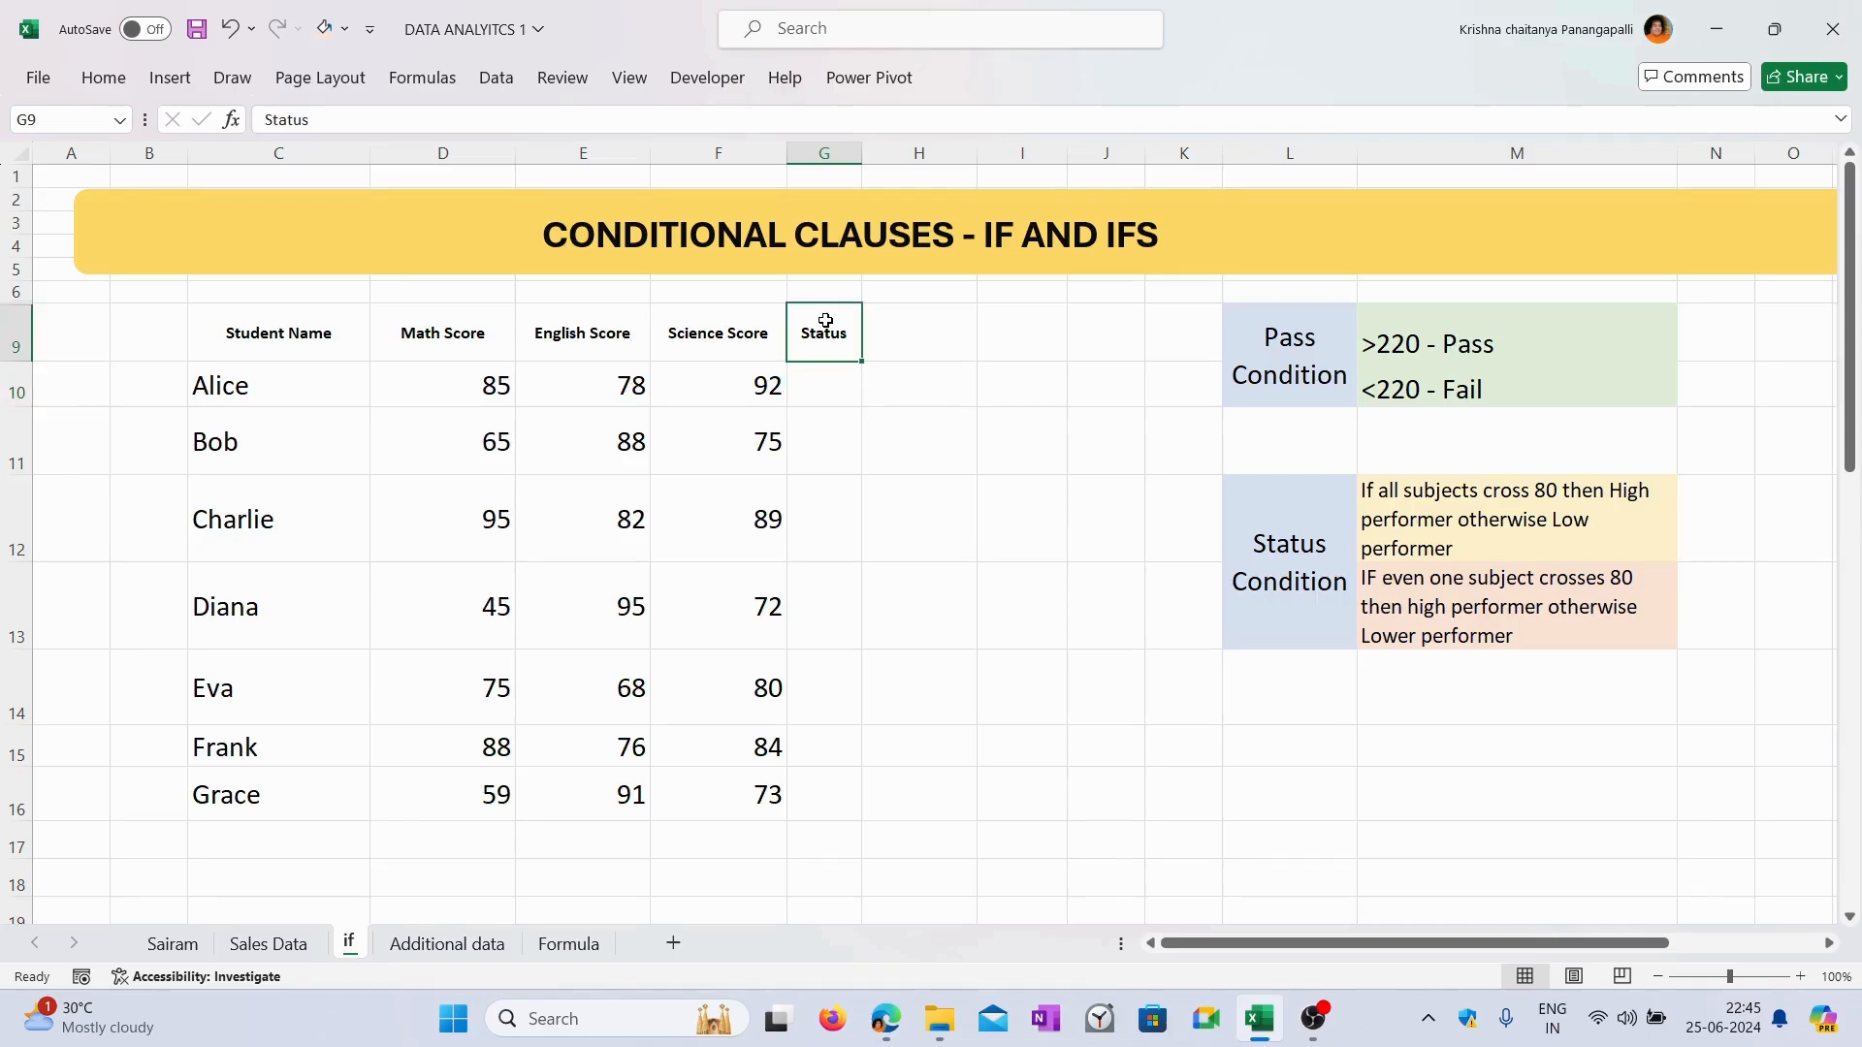
pyautogui.press('Delete')
# Convert the range C9:F16 into an Excel table with headers.
pyautogui.moveTo(262, 347); pyautogui.dragTo(735, 804)
pyautogui.hotkey('ctrl', 't')
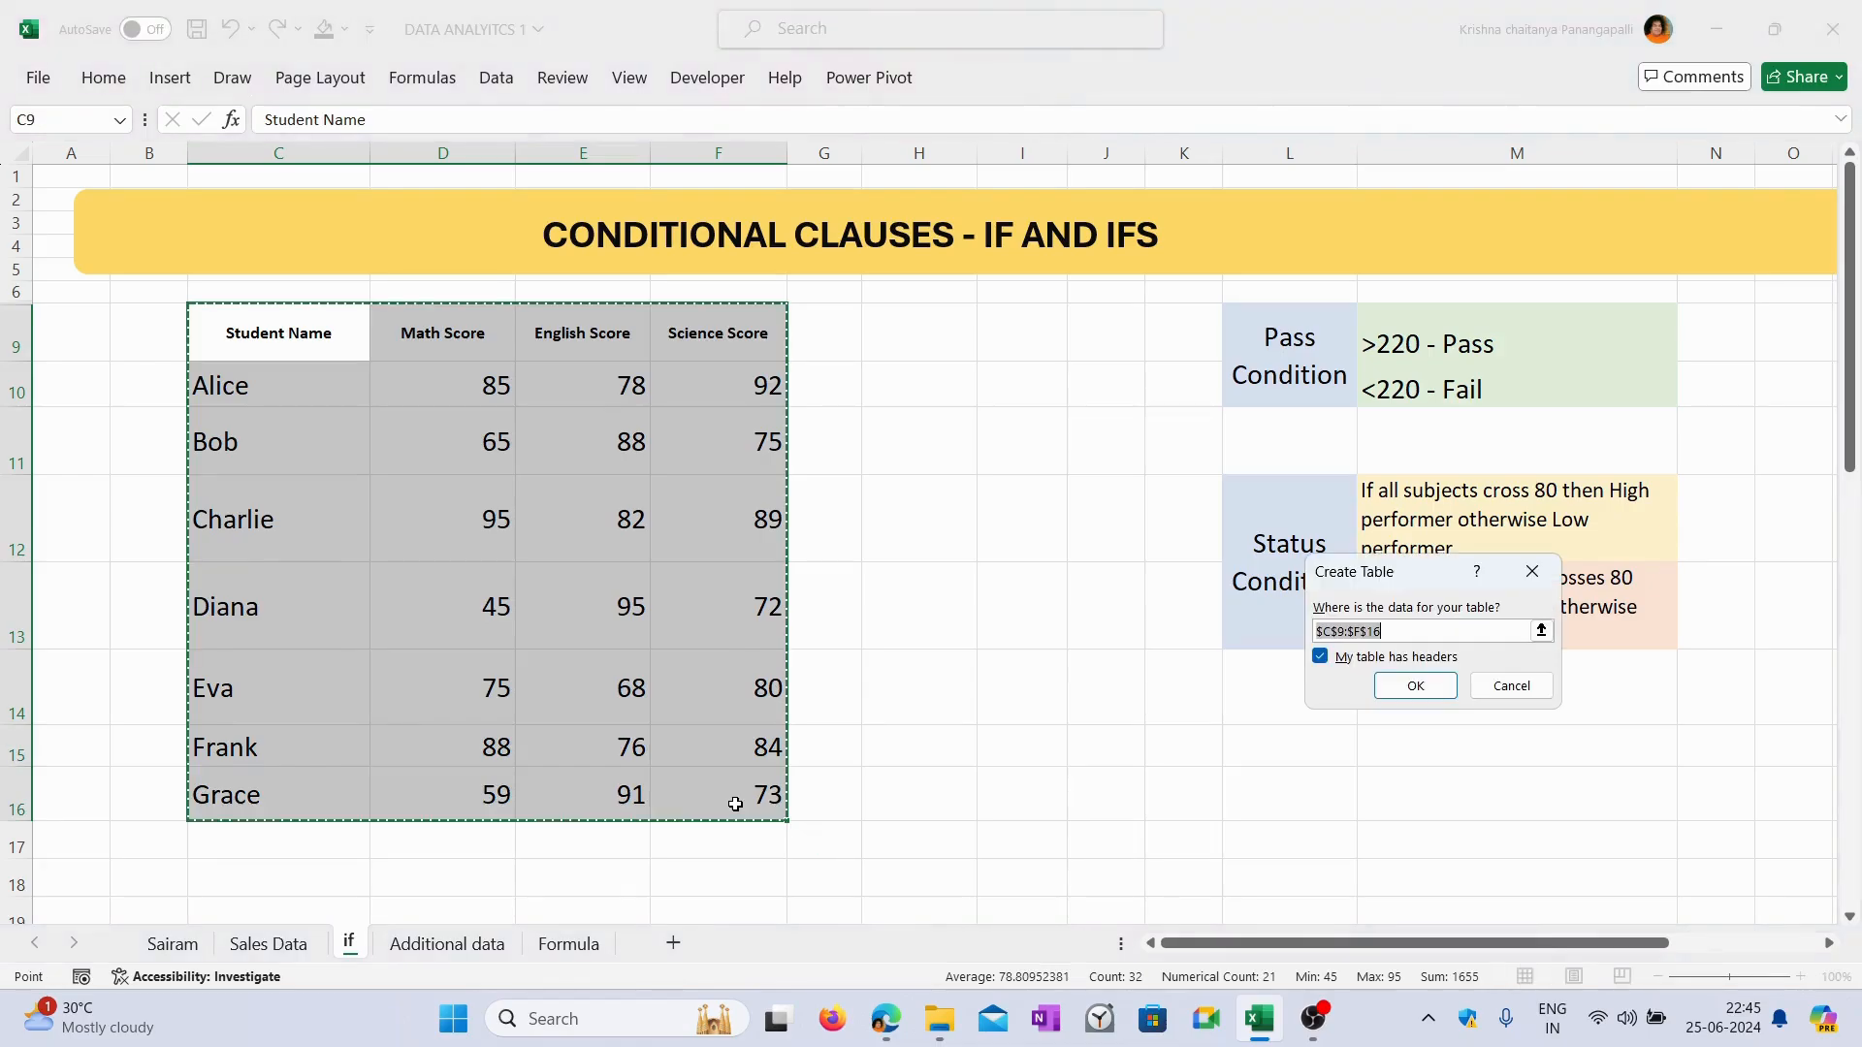
pyautogui.click(1415, 687)
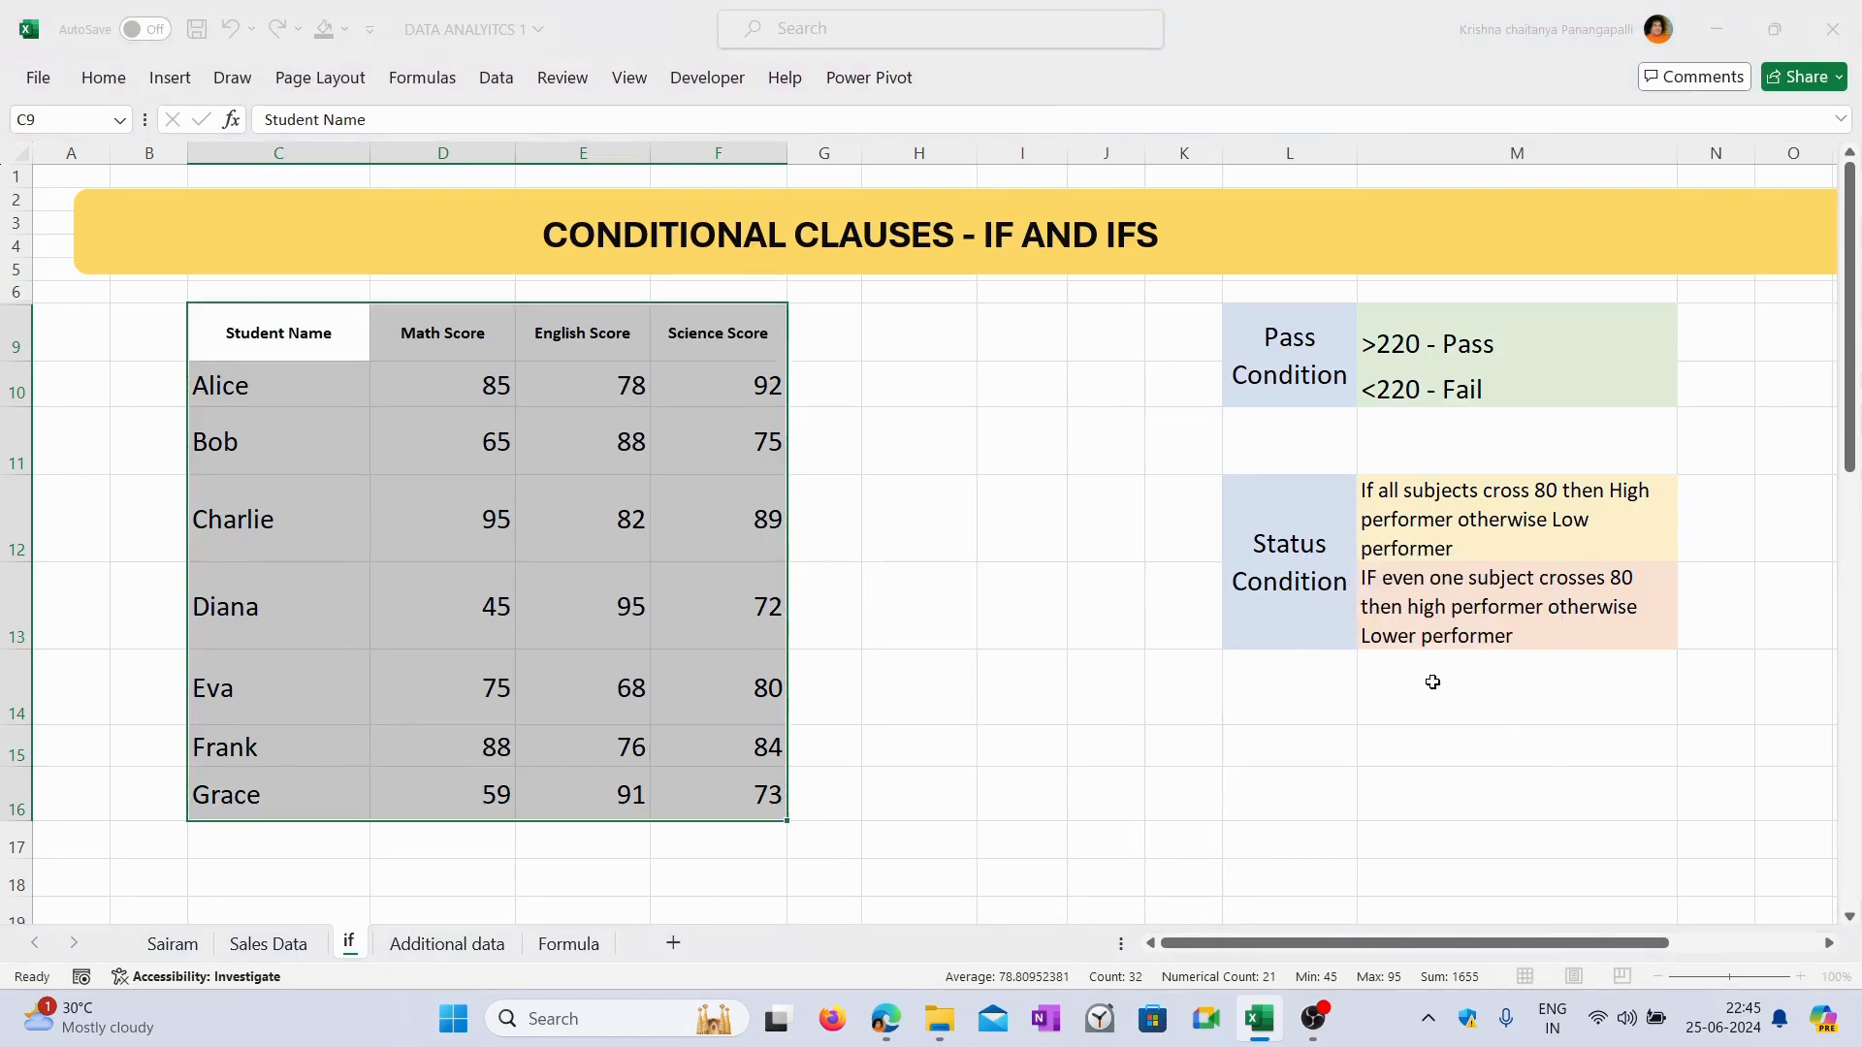
# Add a Status column to the table by entering its header in G9, beside Science Score.
pyautogui.click(839, 325)
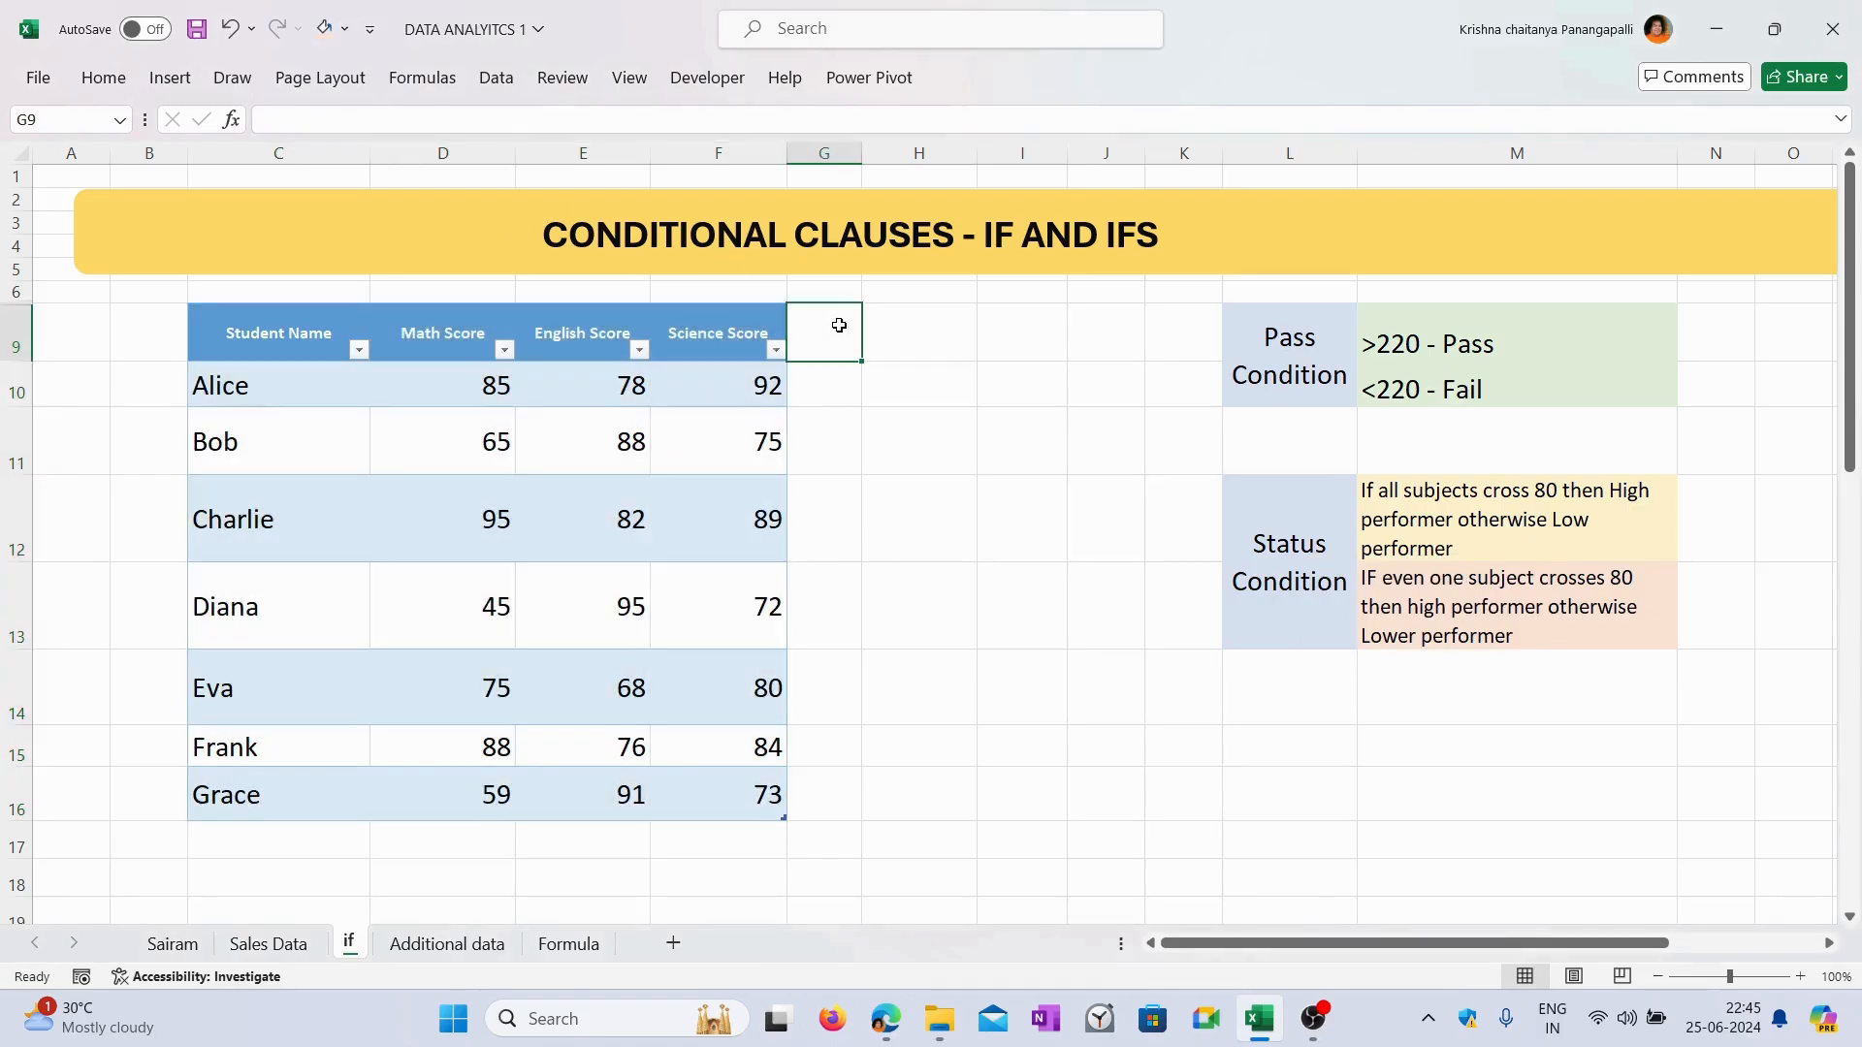
pyautogui.write('T')
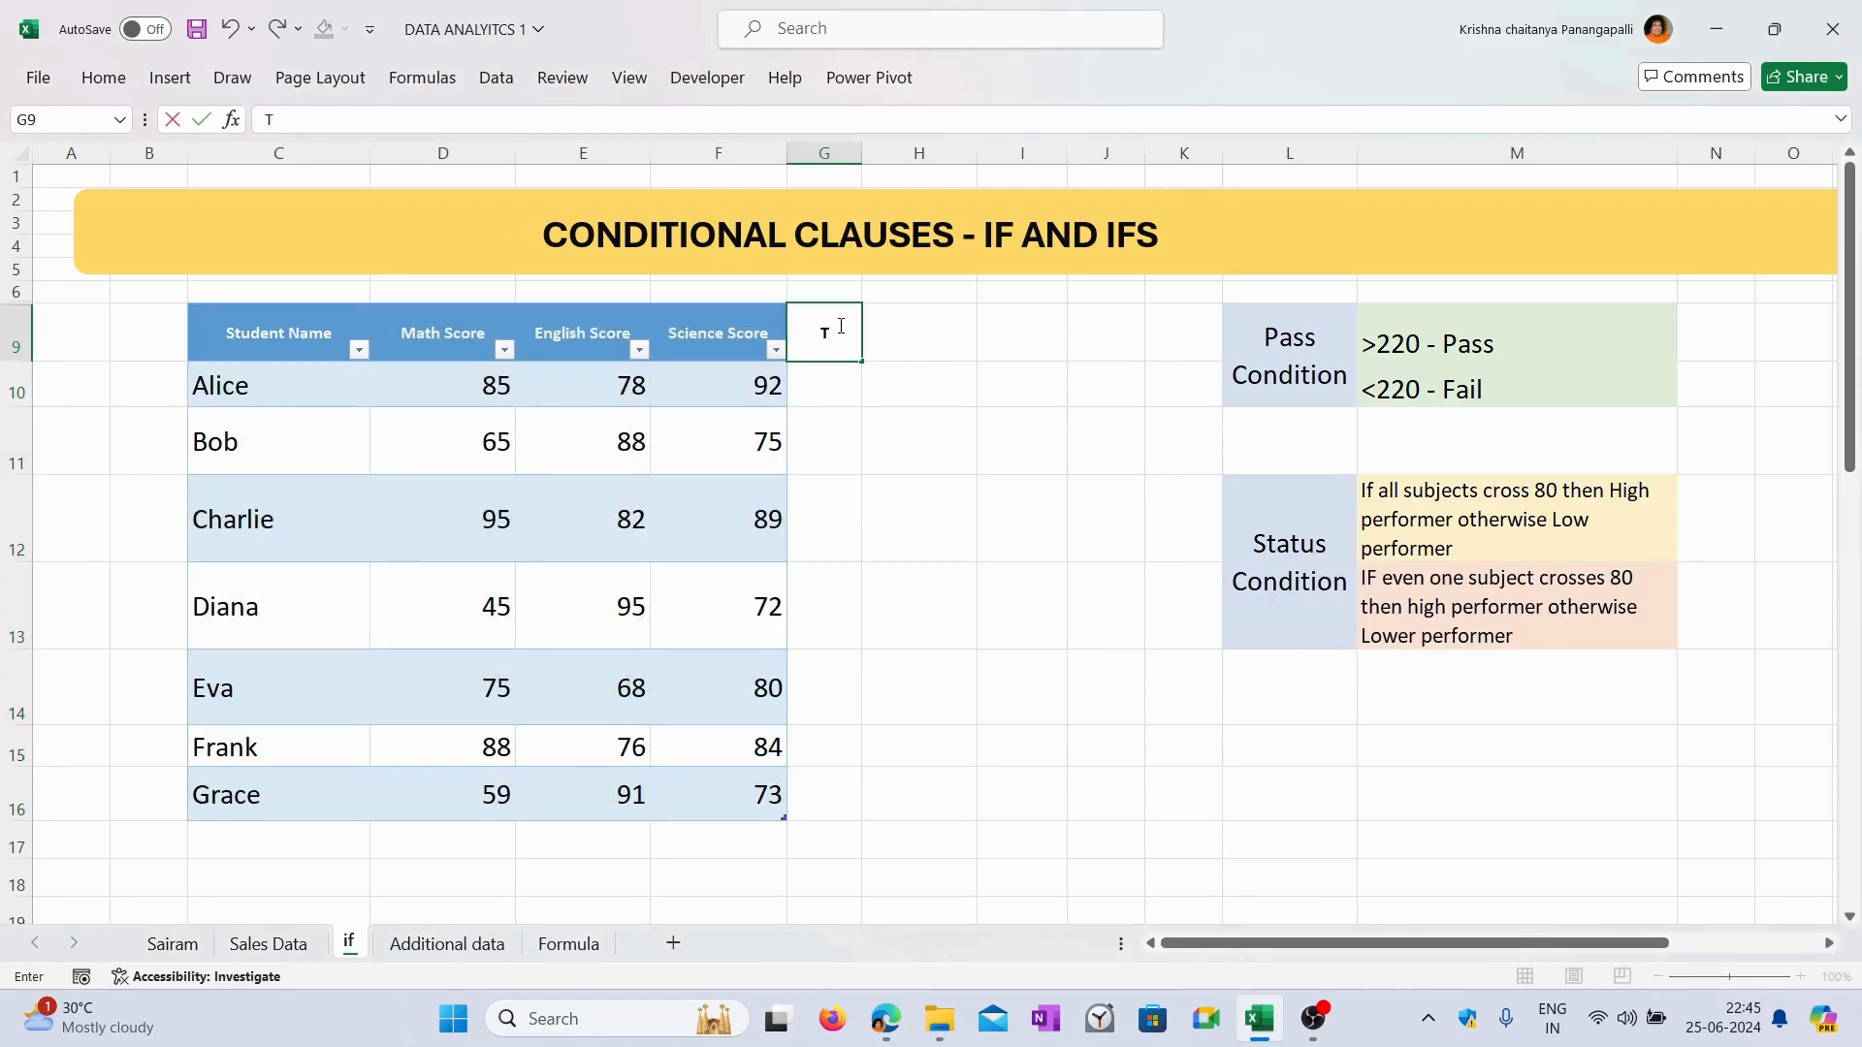
pyautogui.write('Status')
pyautogui.press('Return')
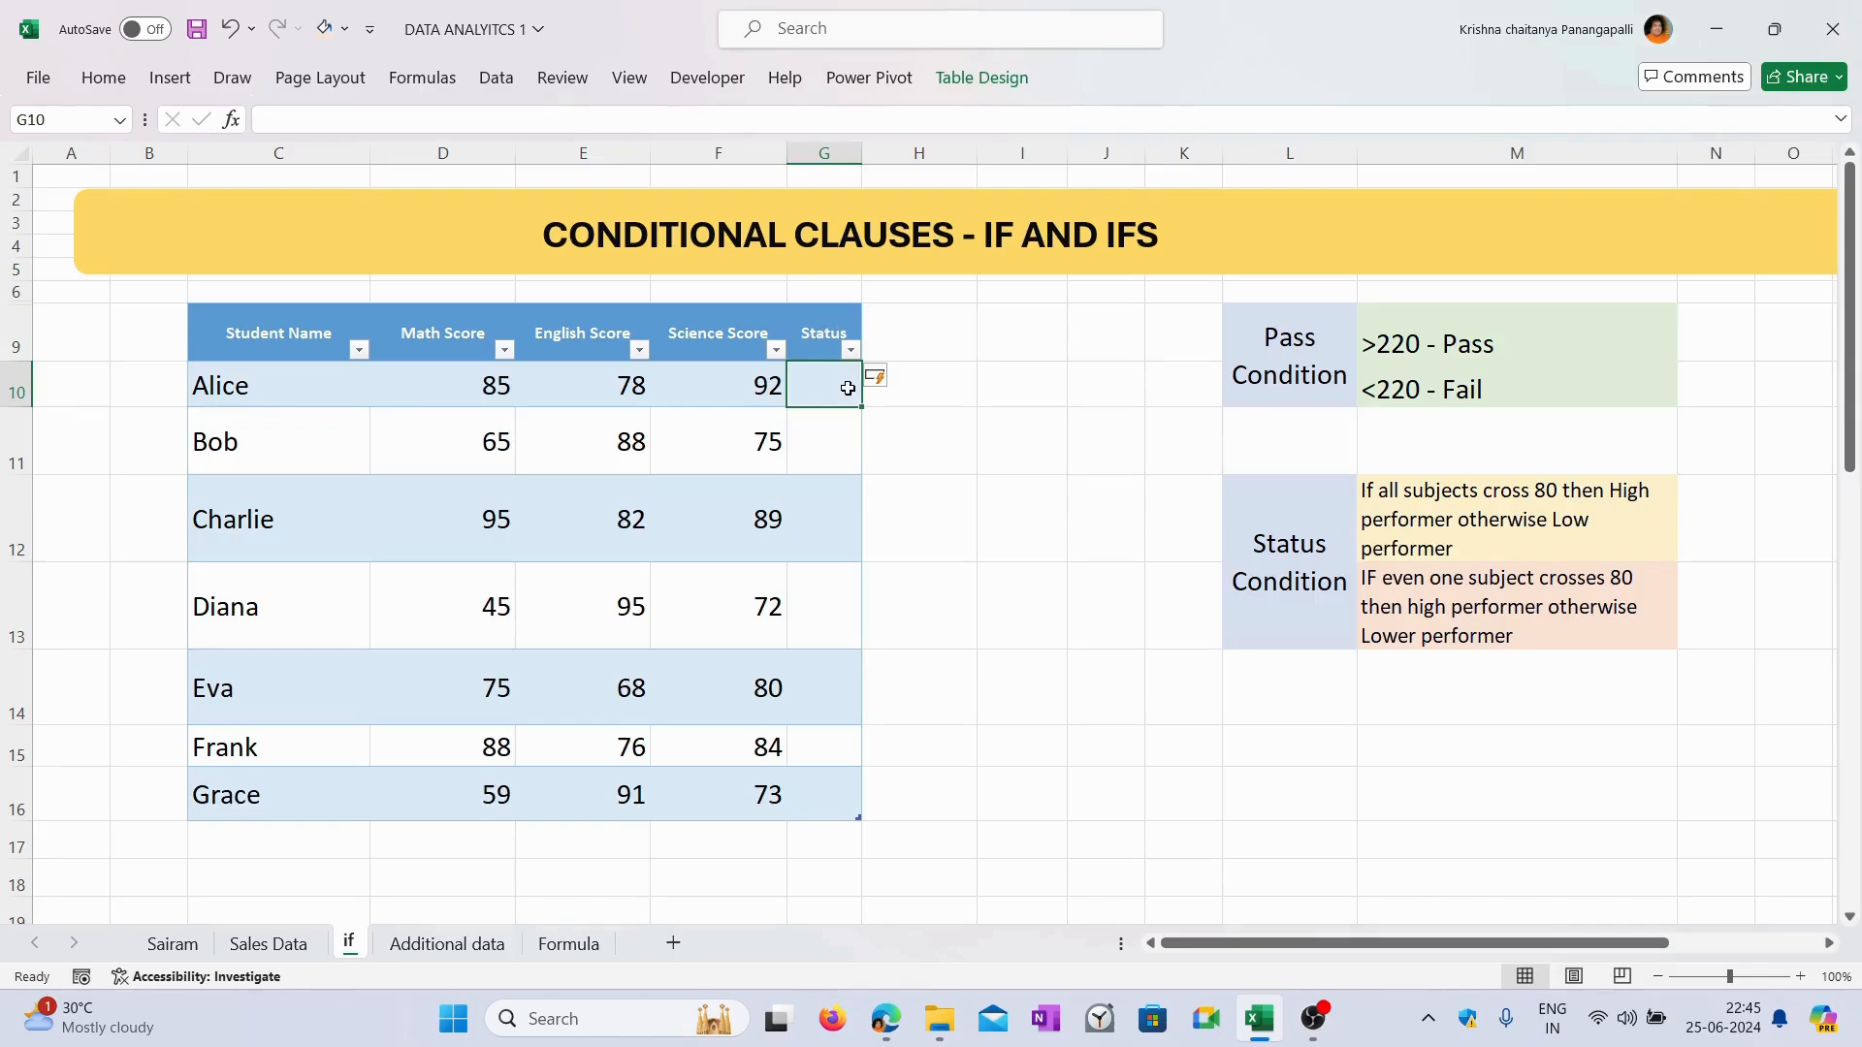
pyautogui.moveTo(846, 386); pyautogui.dragTo(827, 793)
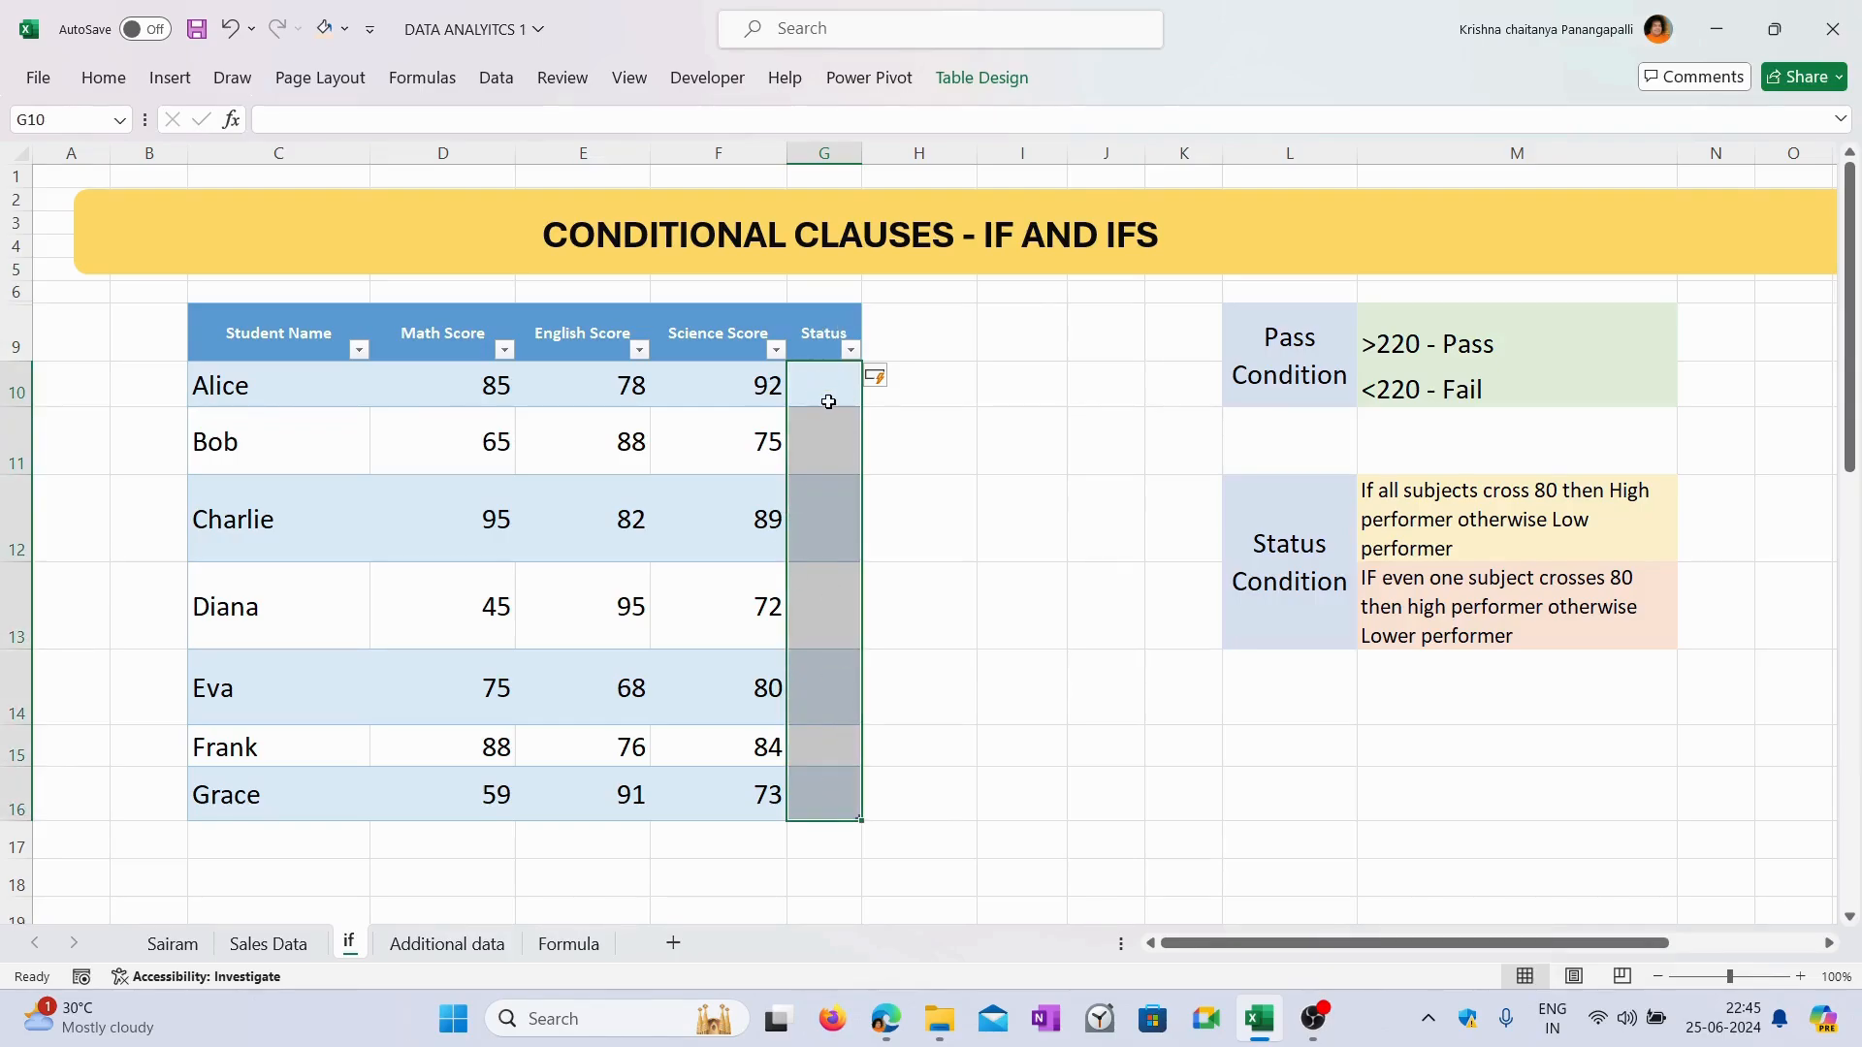
pyautogui.click(832, 393)
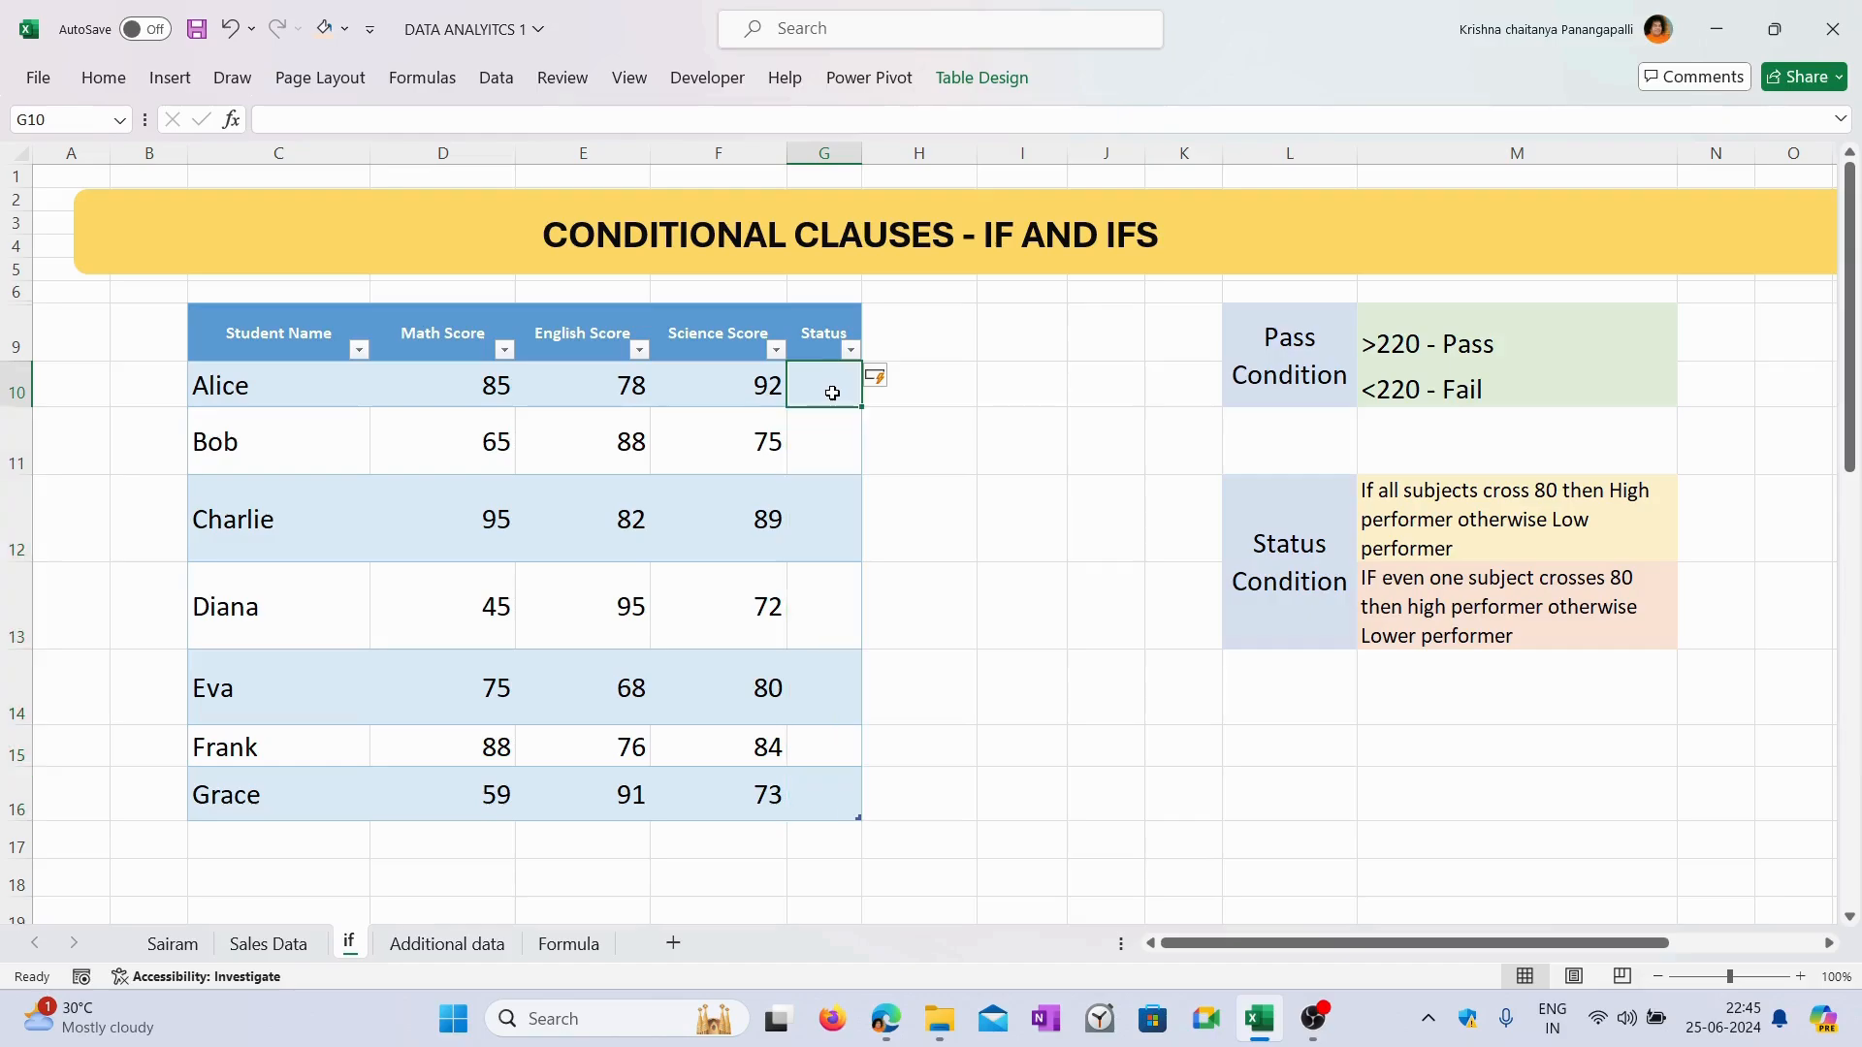
# Set the column header in G9 to Total.
pyautogui.click(812, 332)
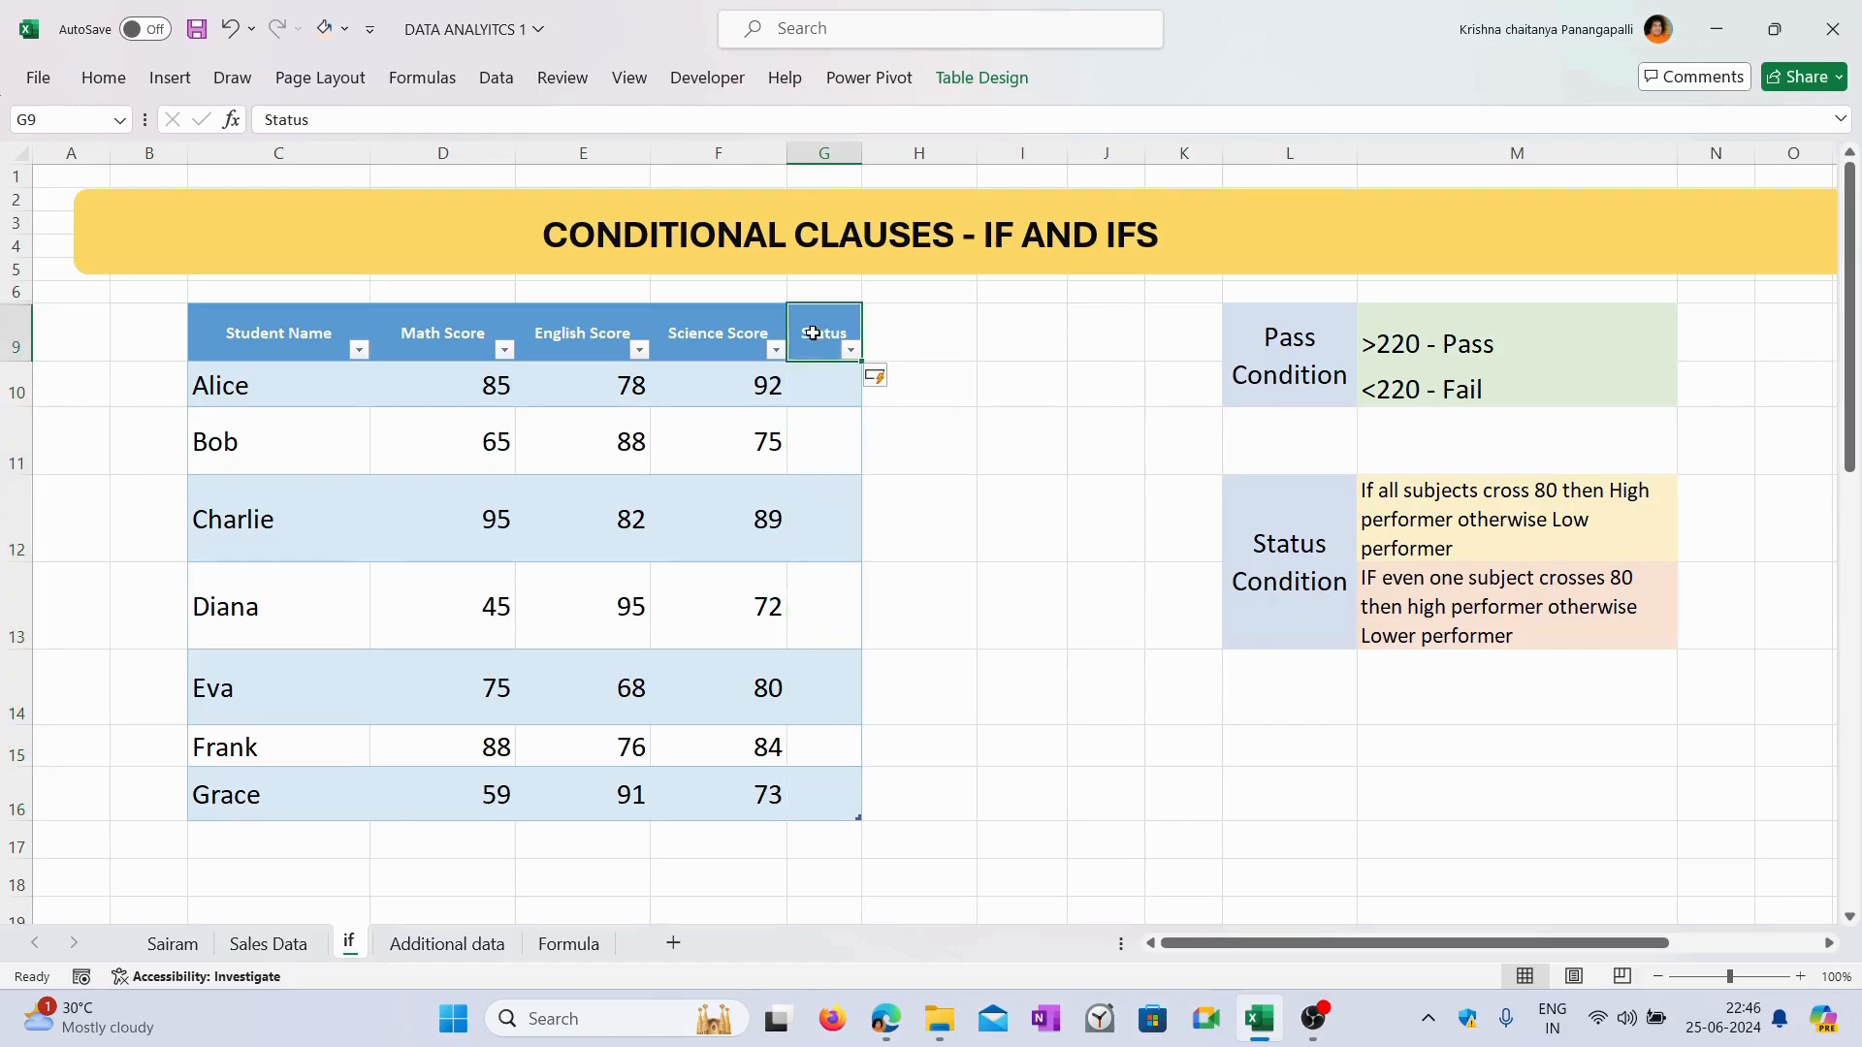
pyautogui.write('T')
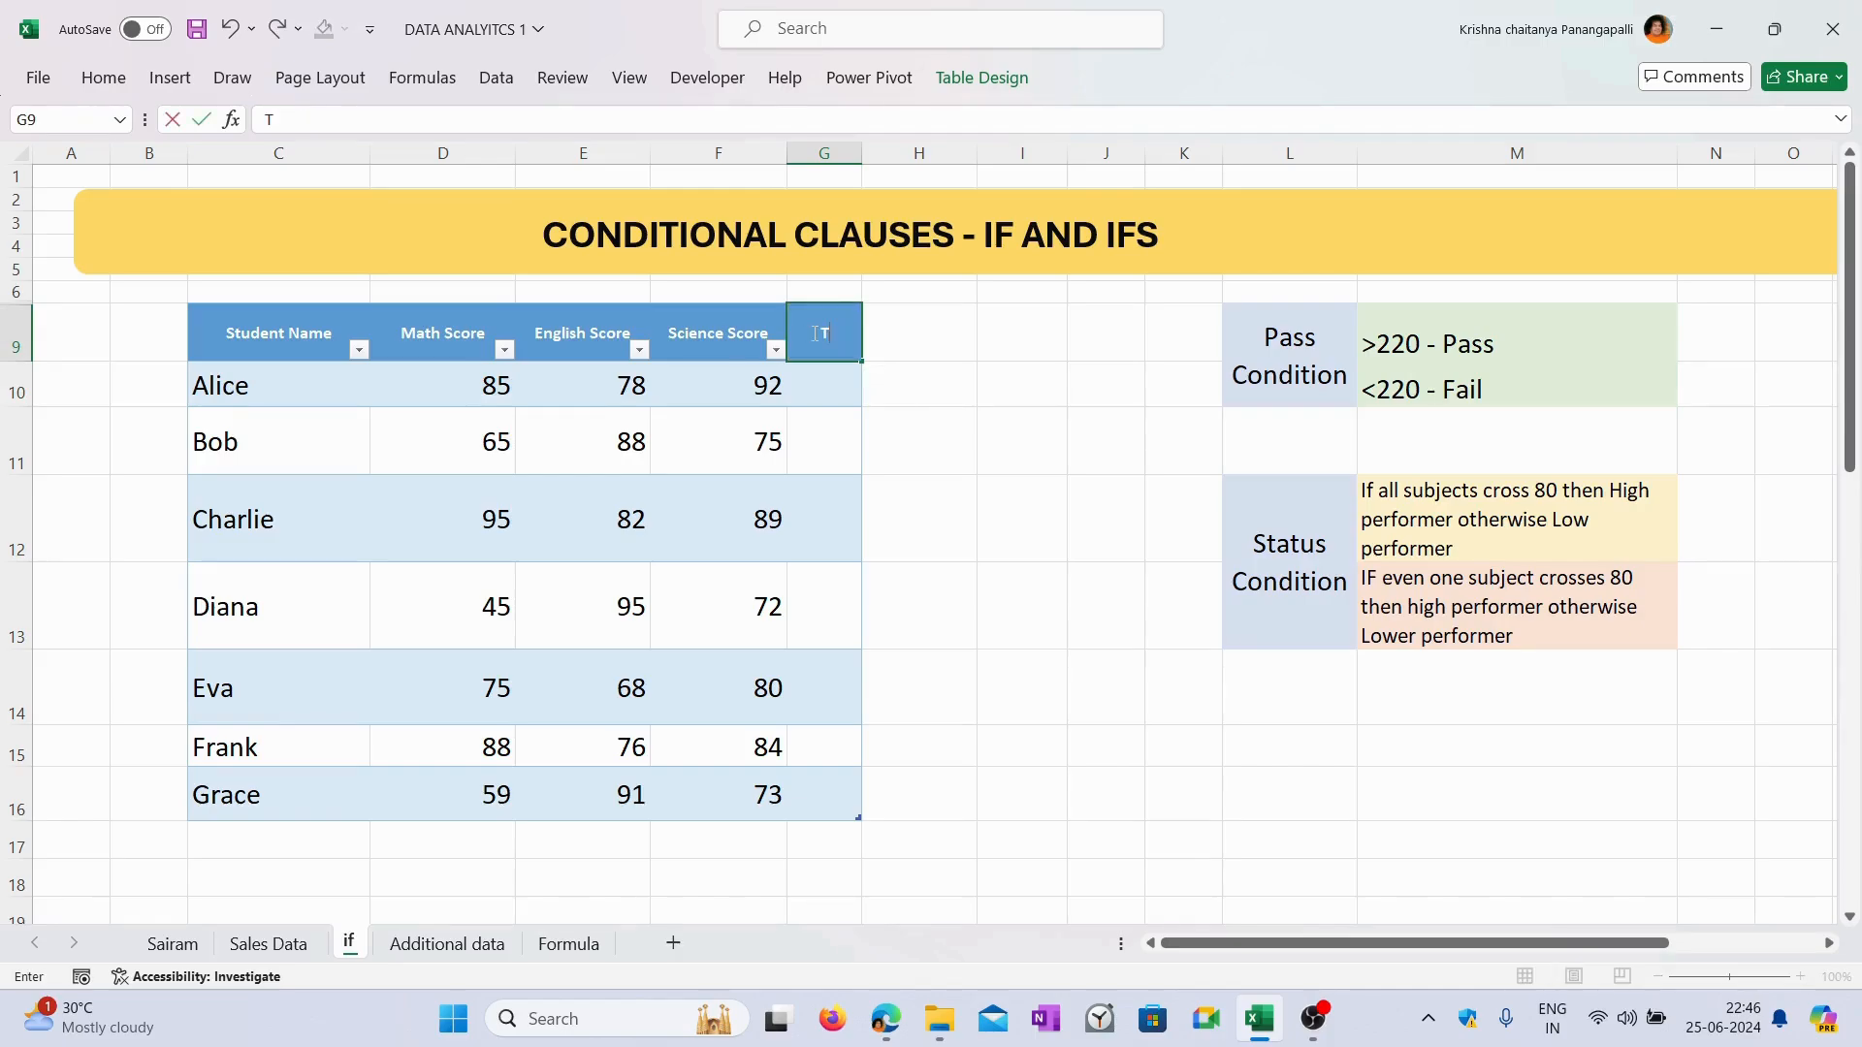
pyautogui.write('otal')
pyautogui.press('Return')
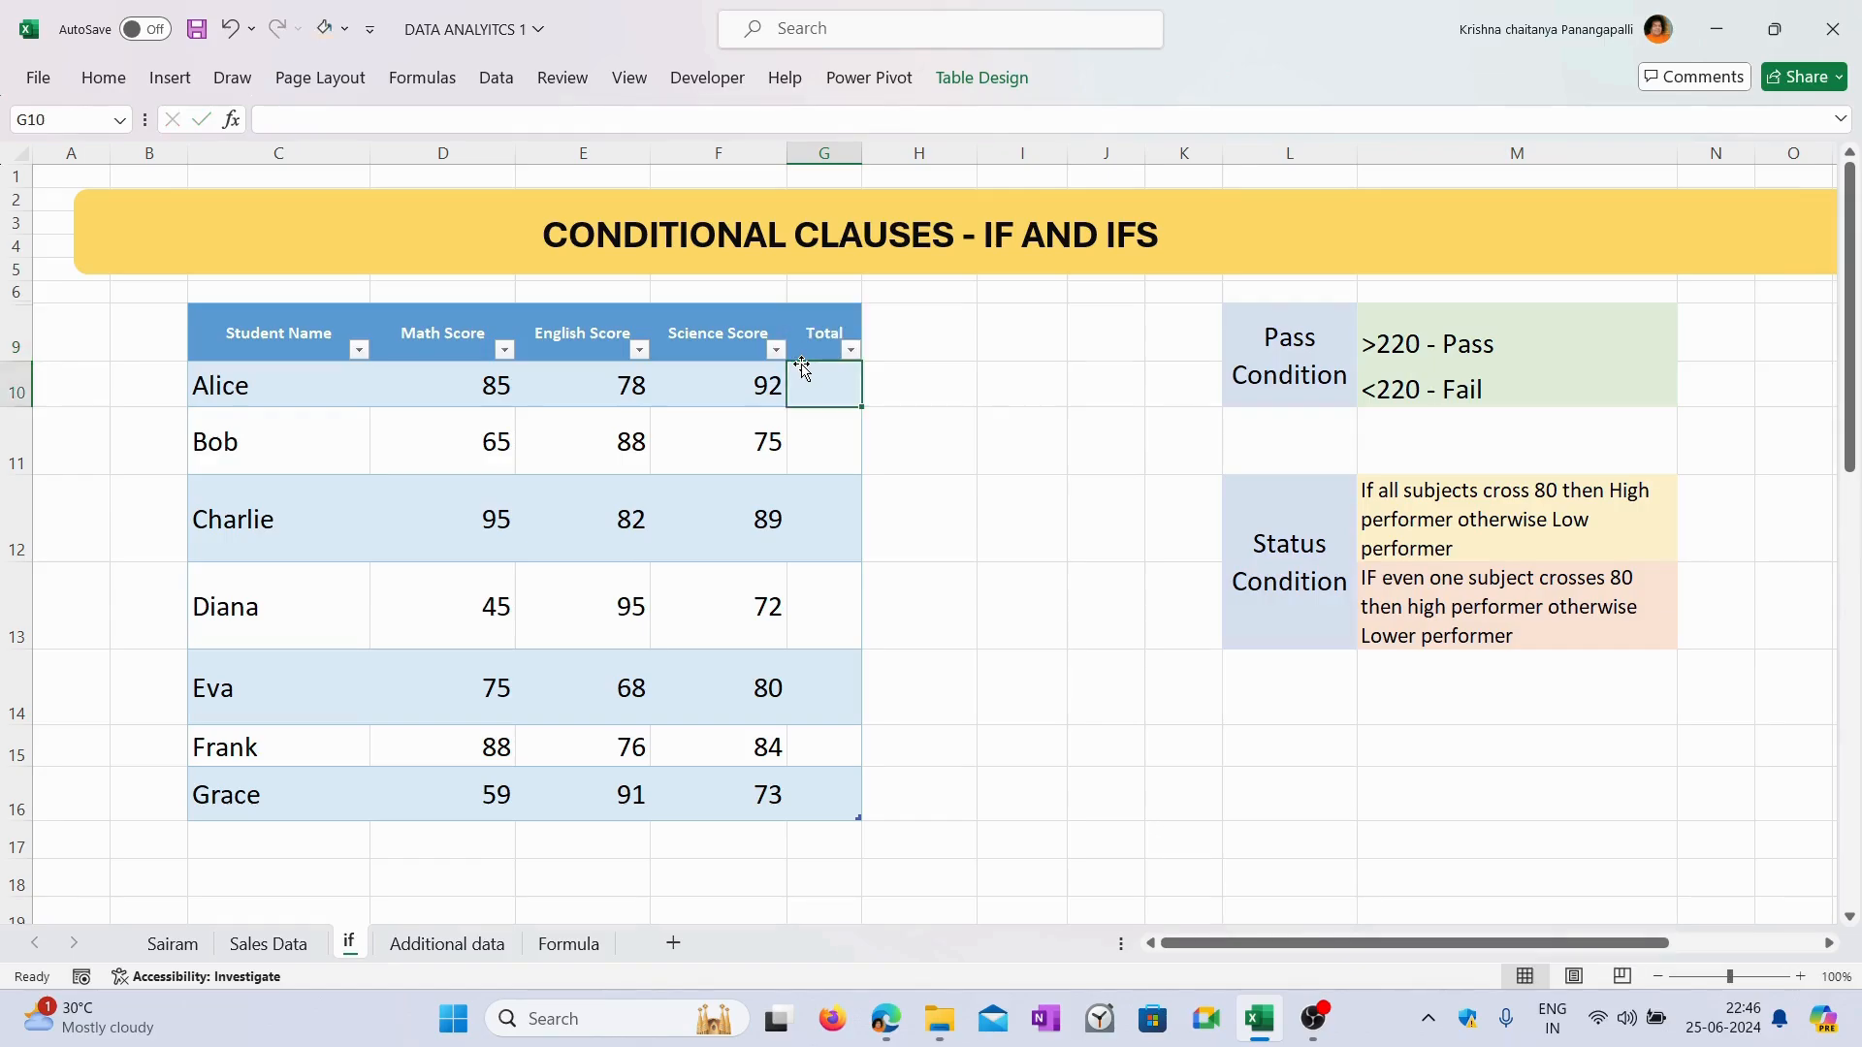
# Fill the Total column with each student's score sum, using =SUM(Table6[@[Math Score]:[Science Score]]).
pyautogui.write('=Sum')
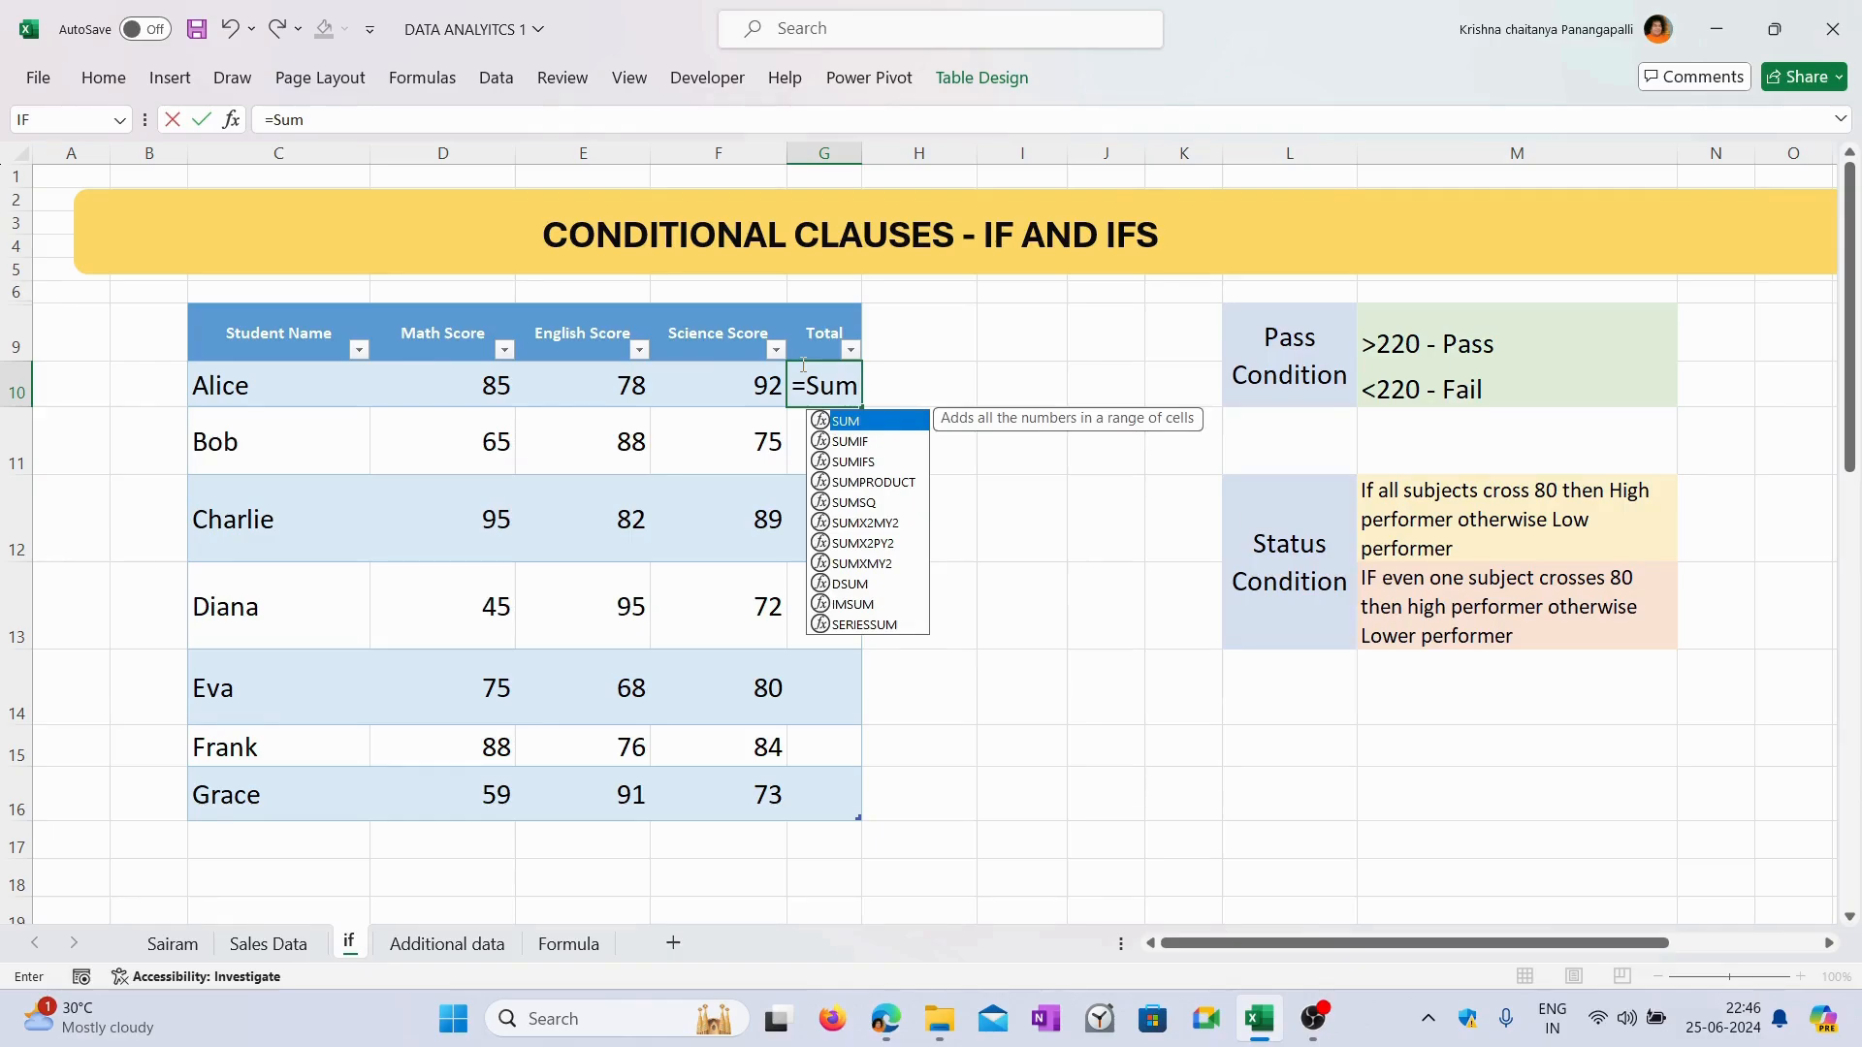
pyautogui.press('Tab')
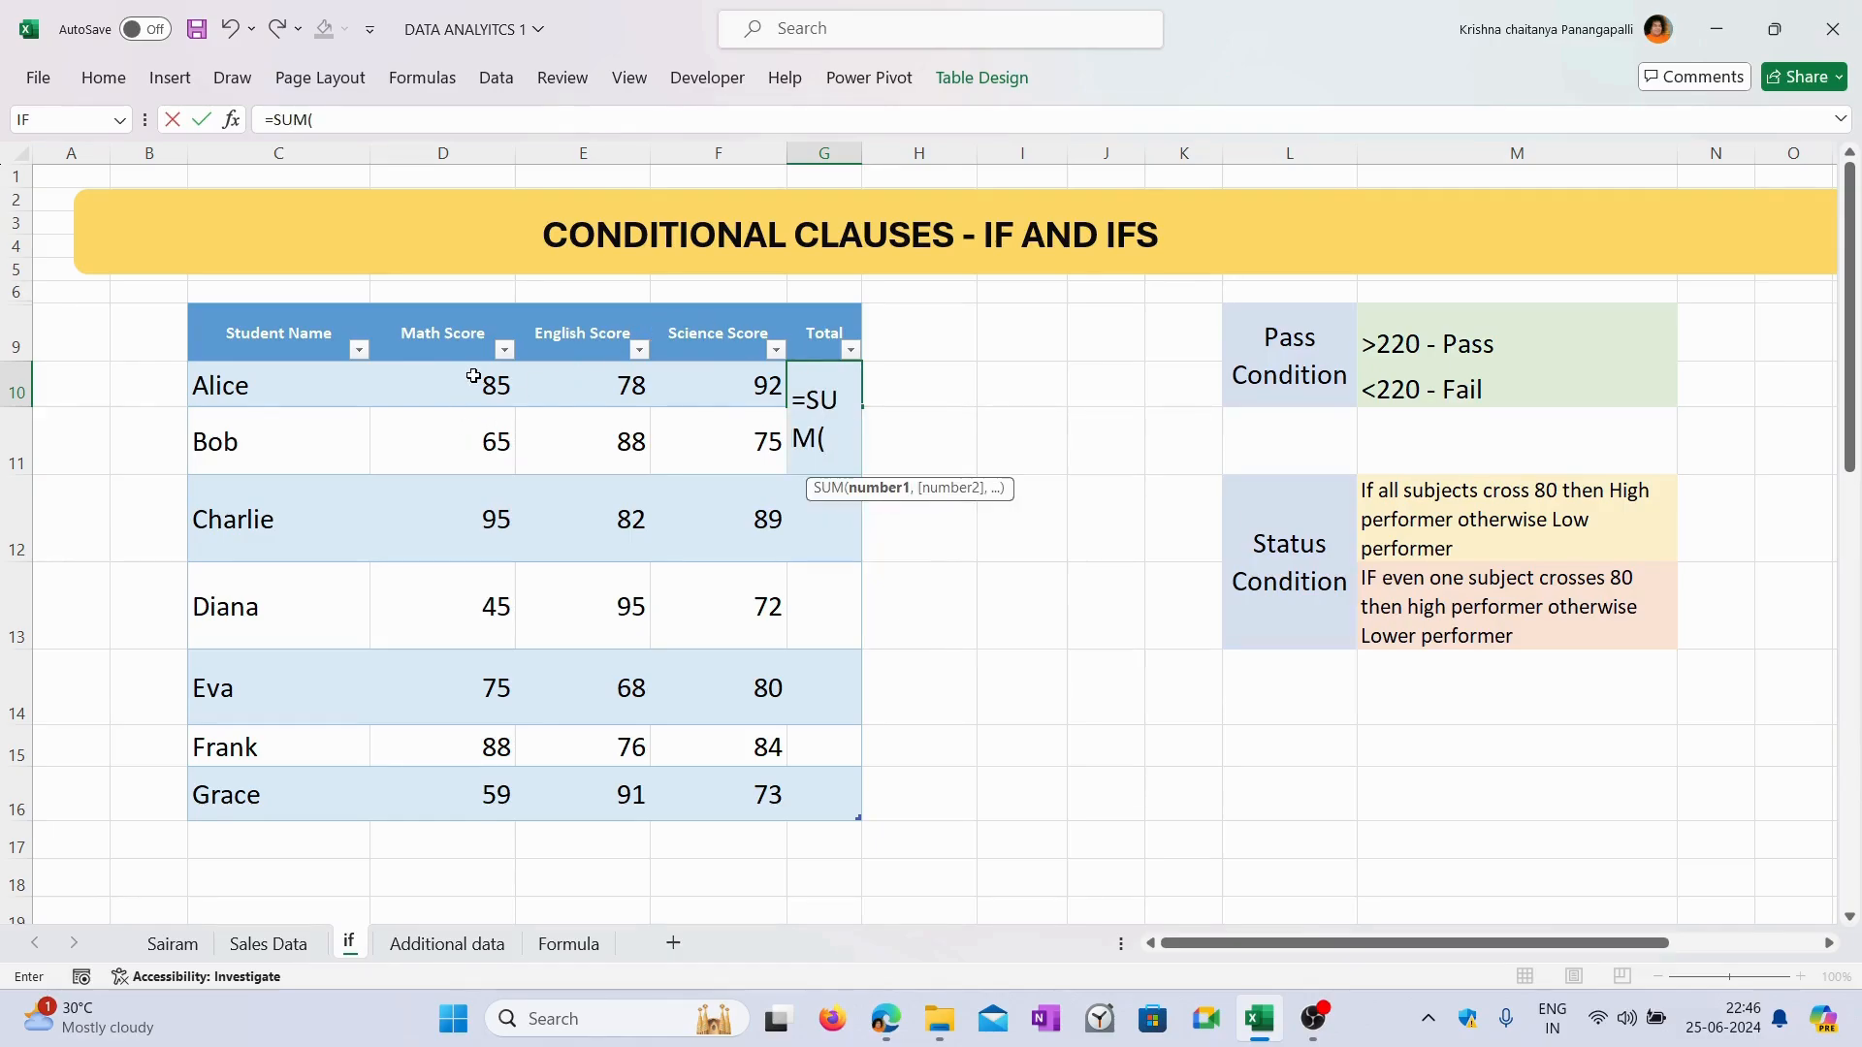
pyautogui.moveTo(473, 376); pyautogui.dragTo(720, 386)
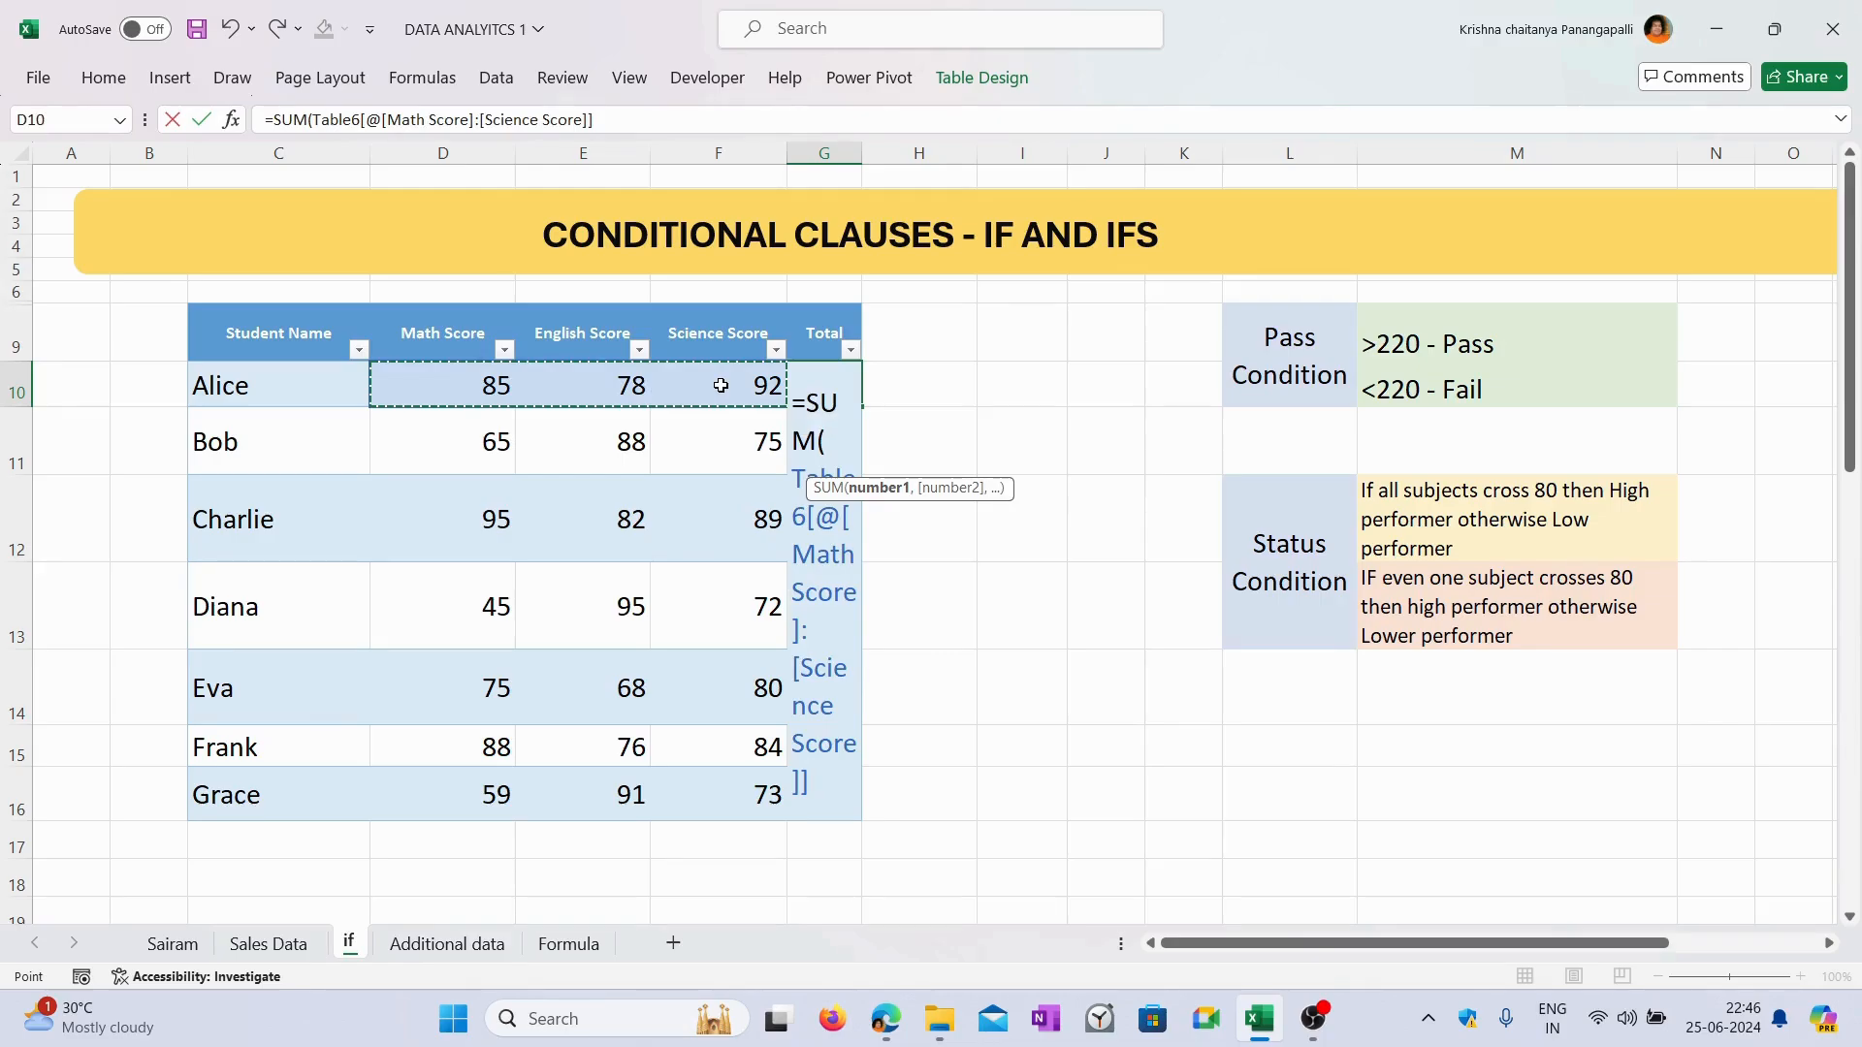
pyautogui.write(')')
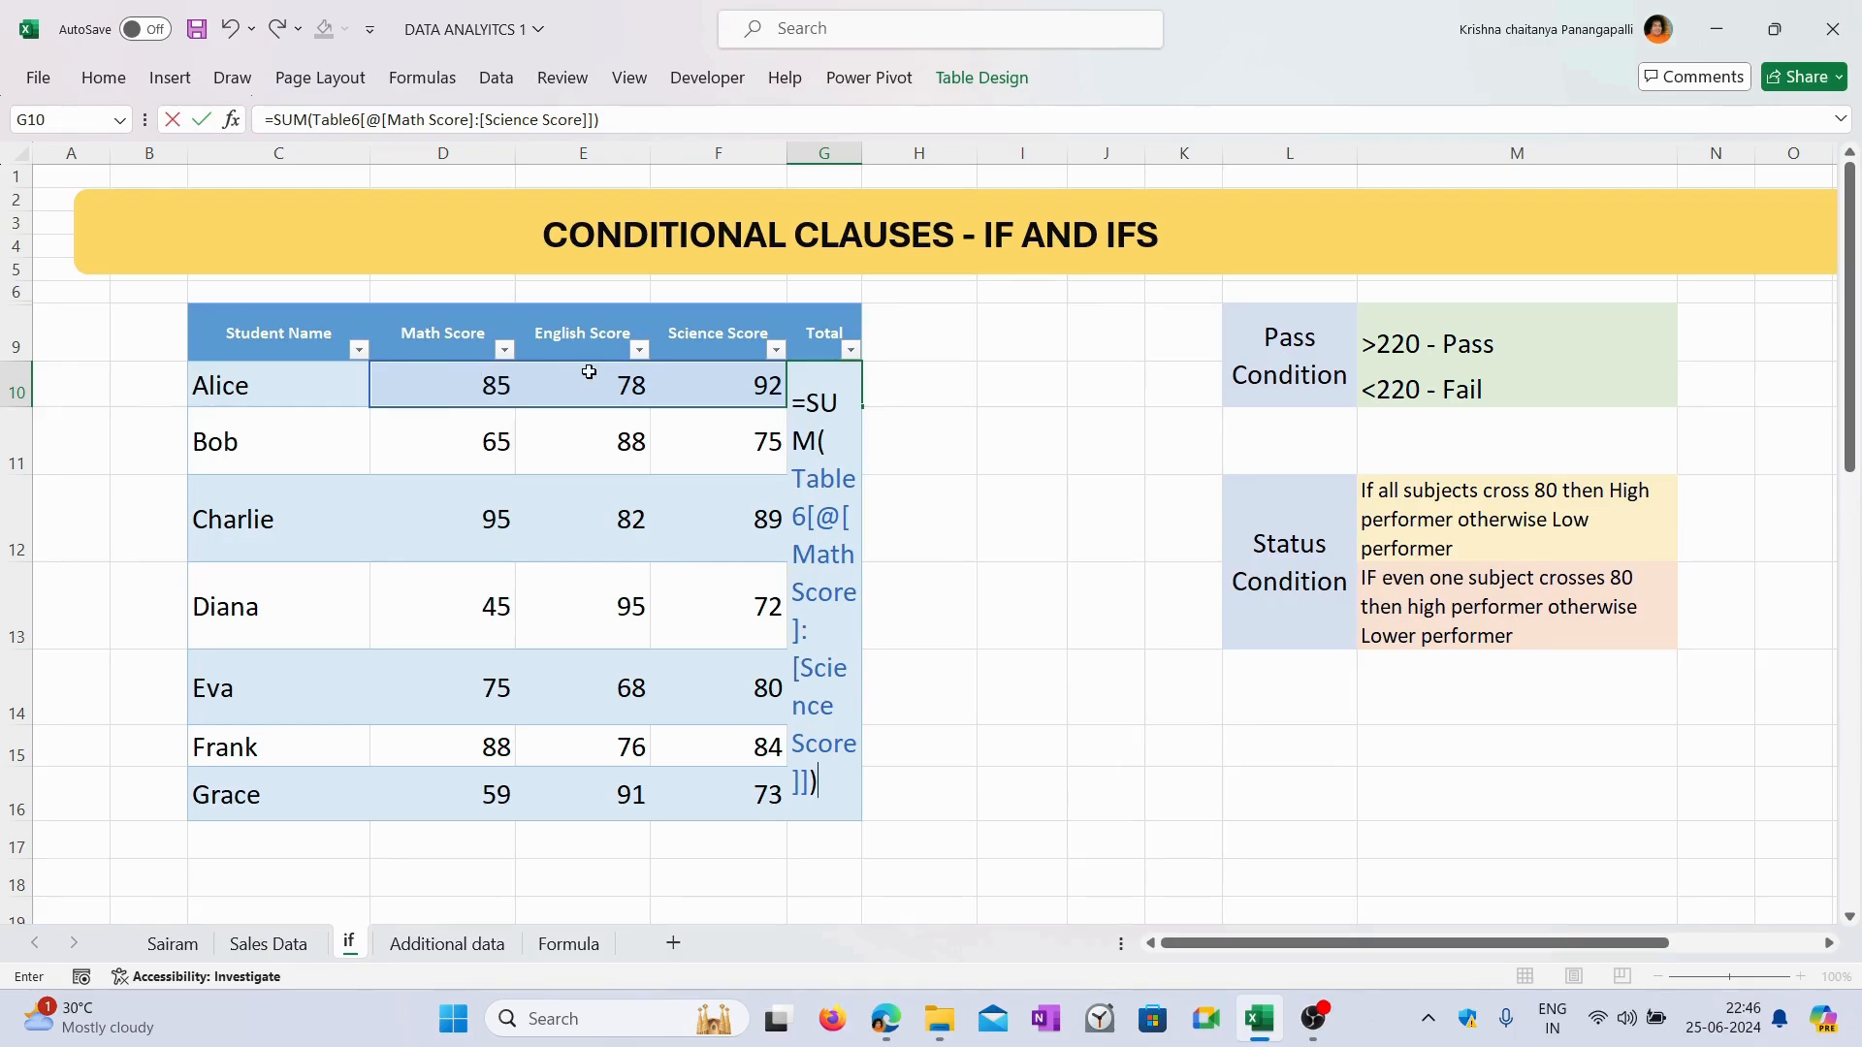
pyautogui.press('Return')
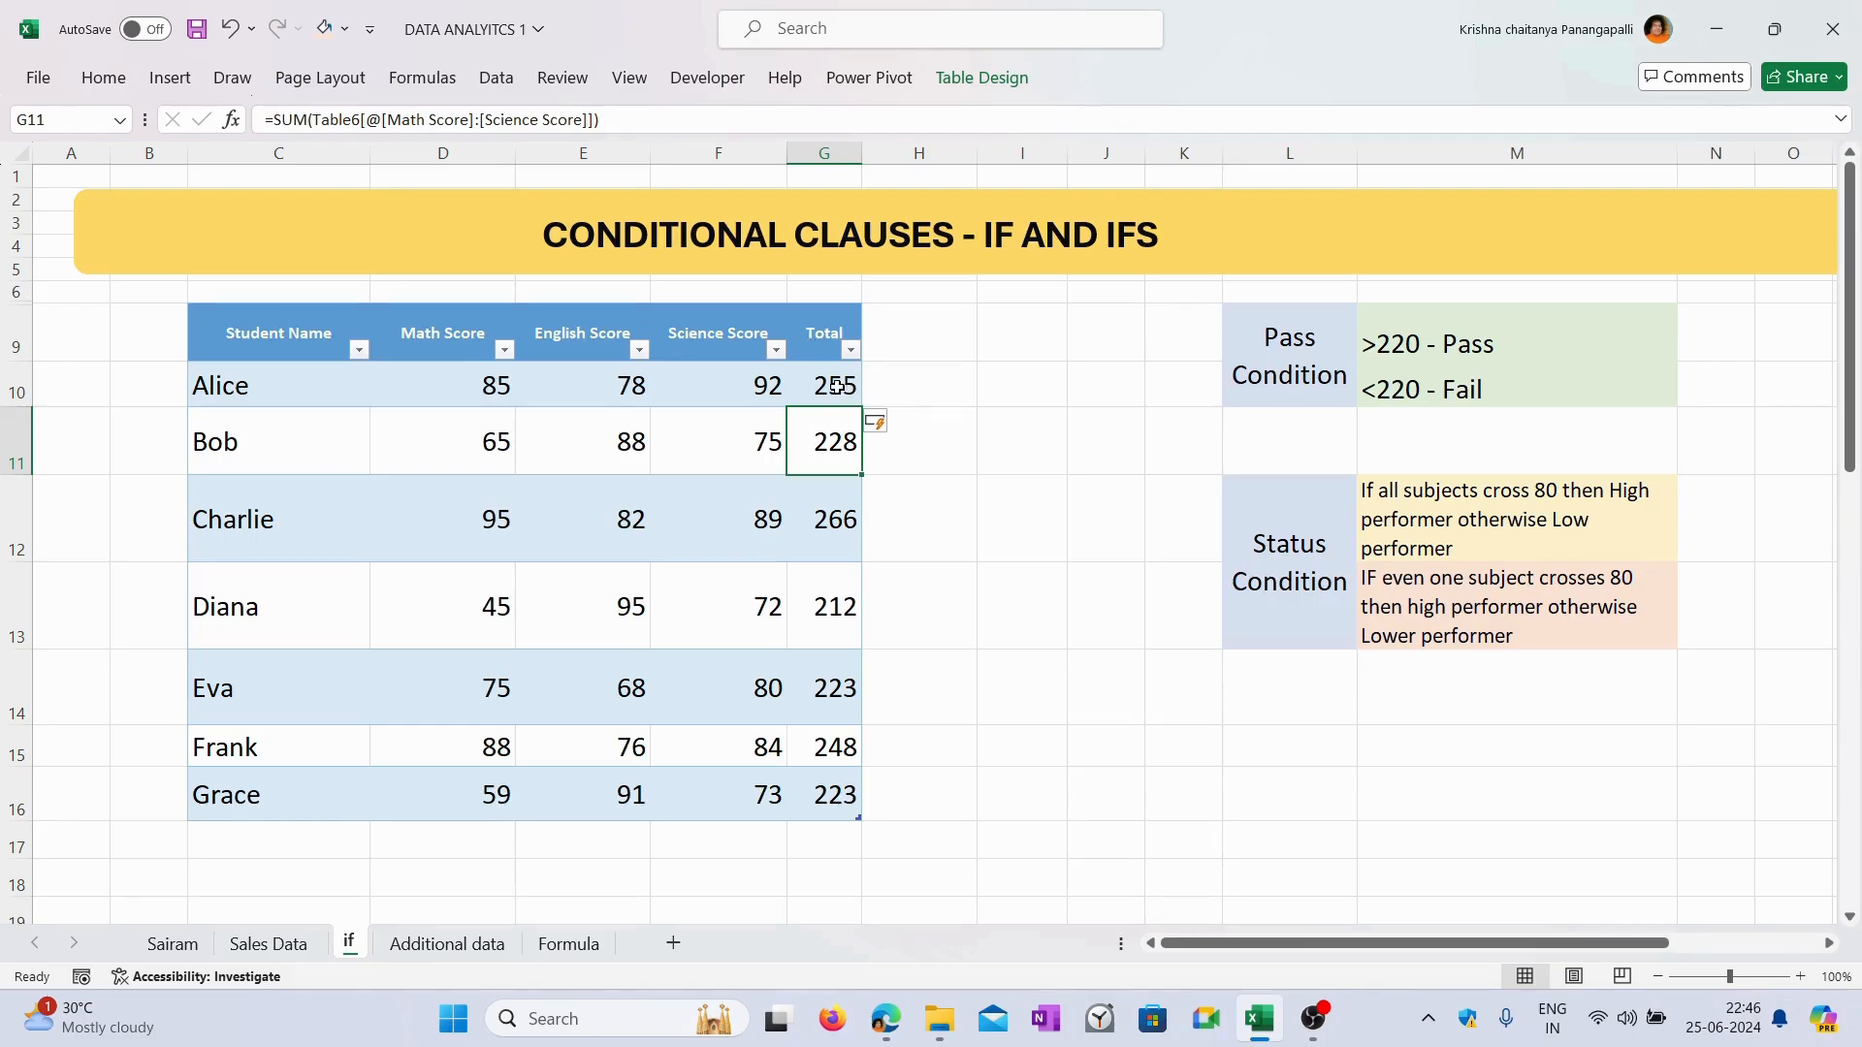
pyautogui.moveTo(840, 388); pyautogui.dragTo(852, 811)
# Add a Status column to the table by entering its header in H9, beside Total.
pyautogui.click(928, 338)
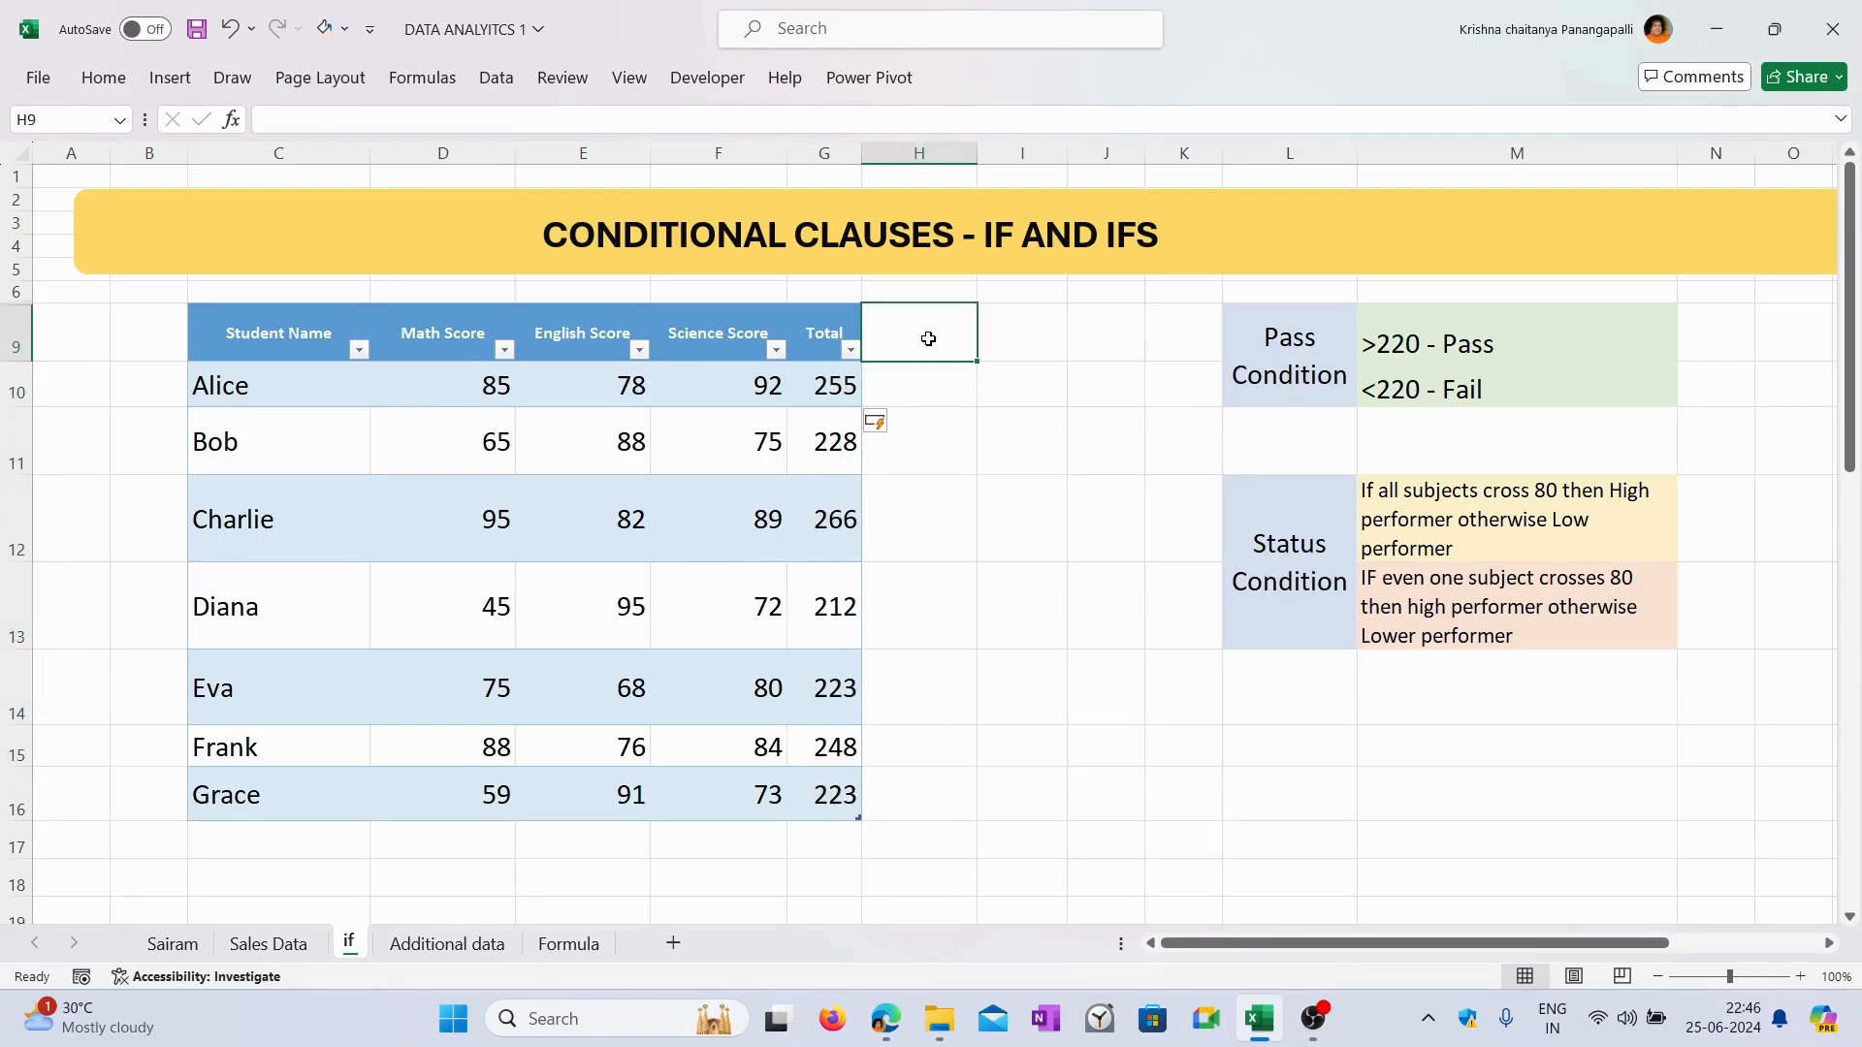
pyautogui.write('S')
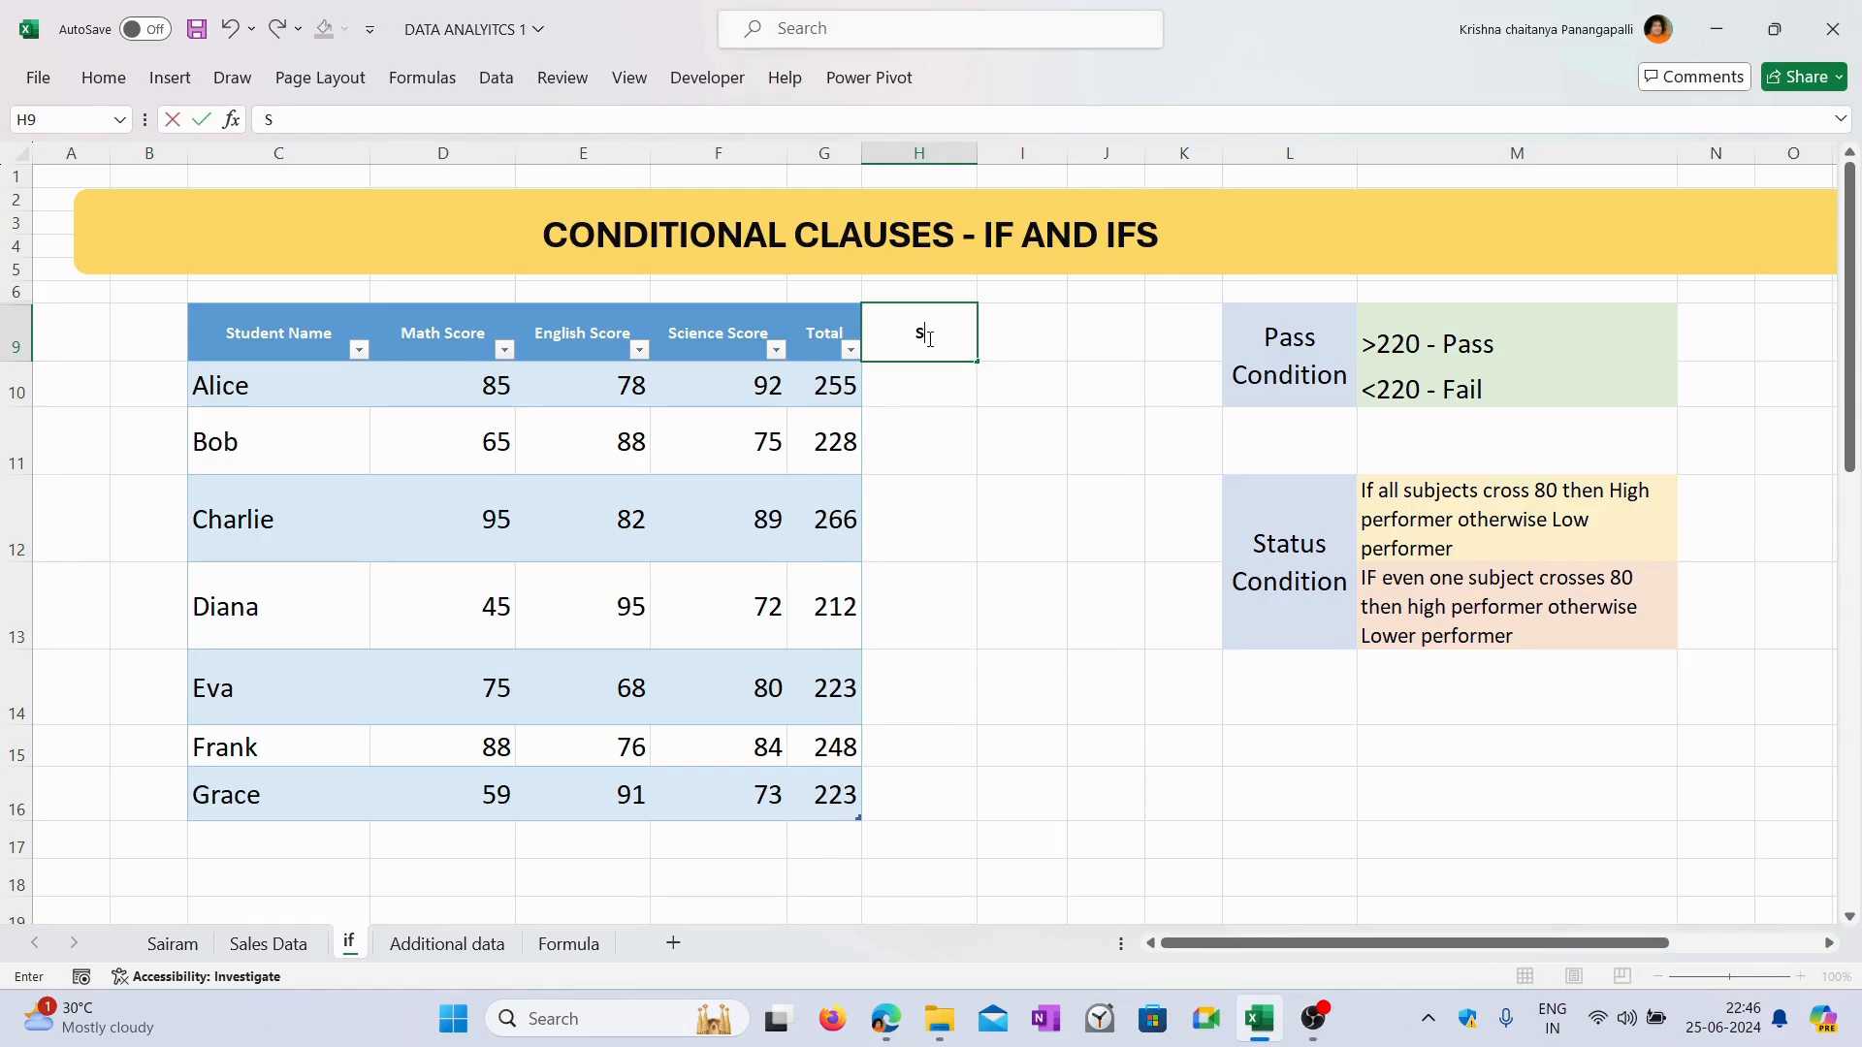
pyautogui.write('tatus')
pyautogui.press('Return')
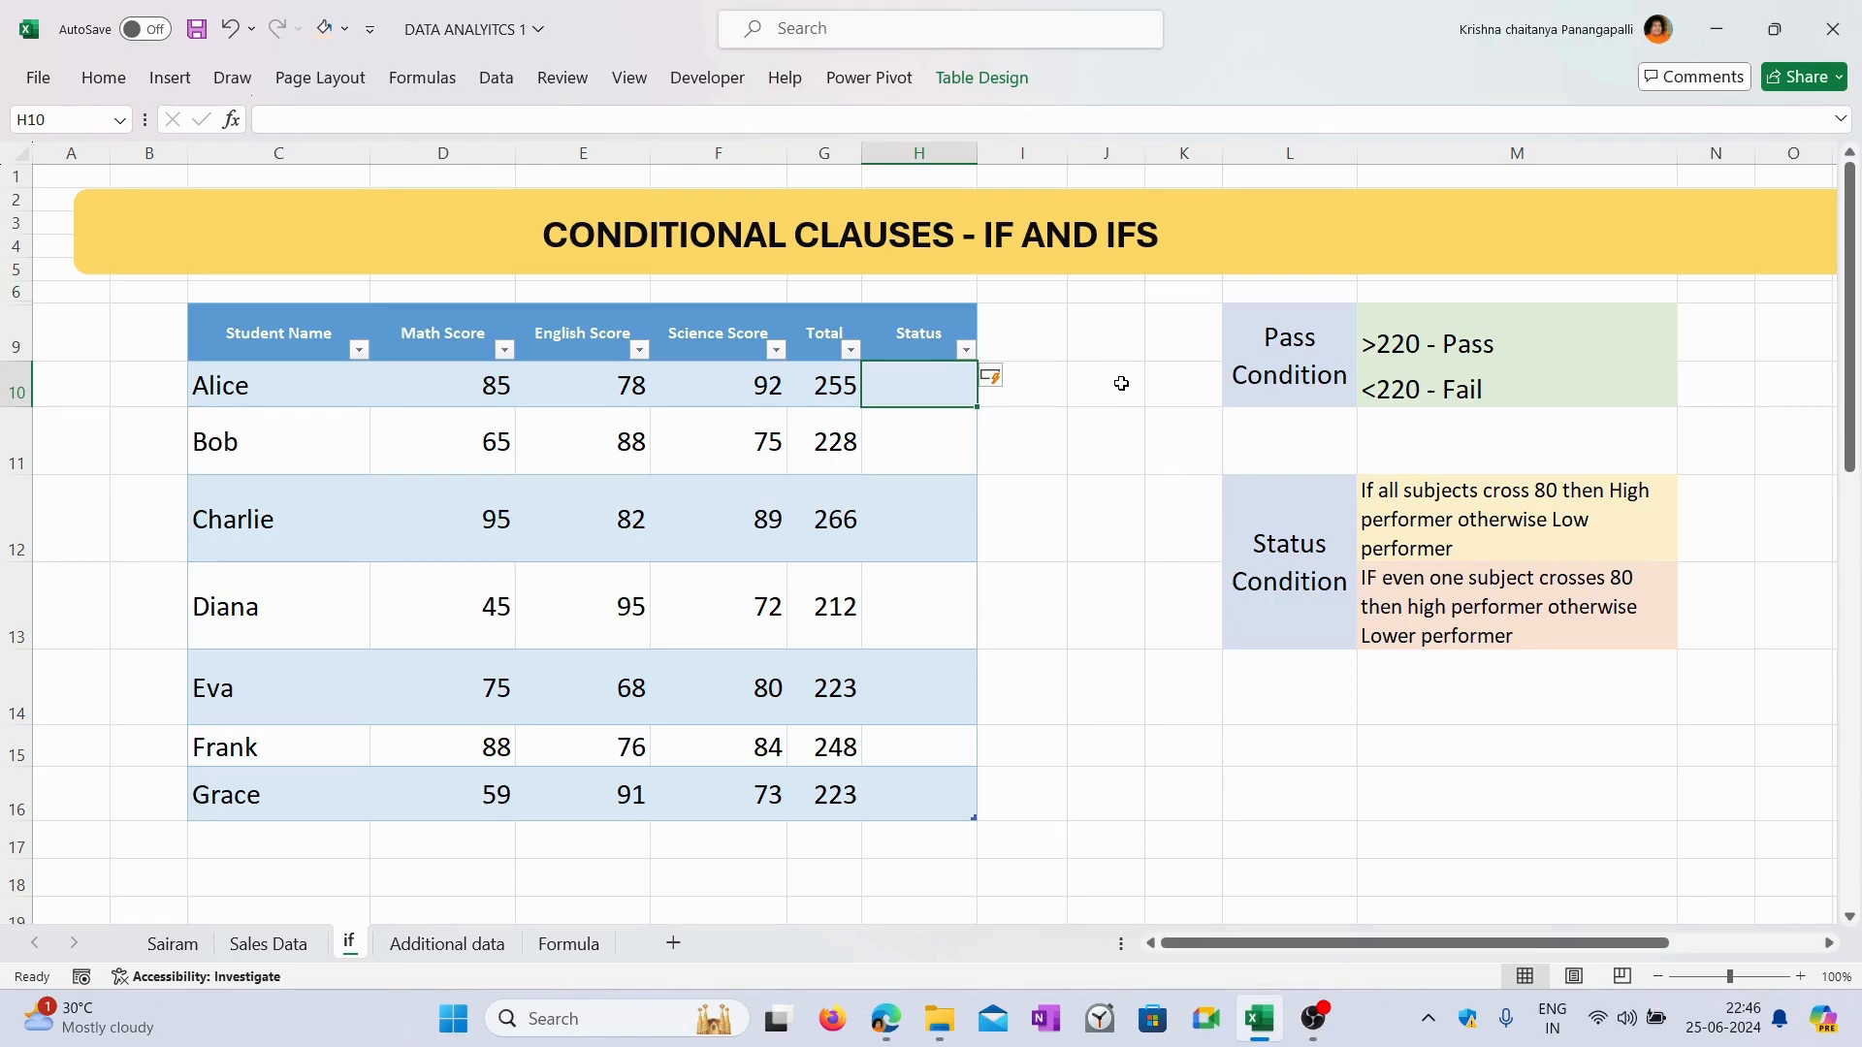
# Enter trial statuses by hand in the Status column: pass in H10 and H11, and Failed in H13.
pyautogui.click(1295, 376)
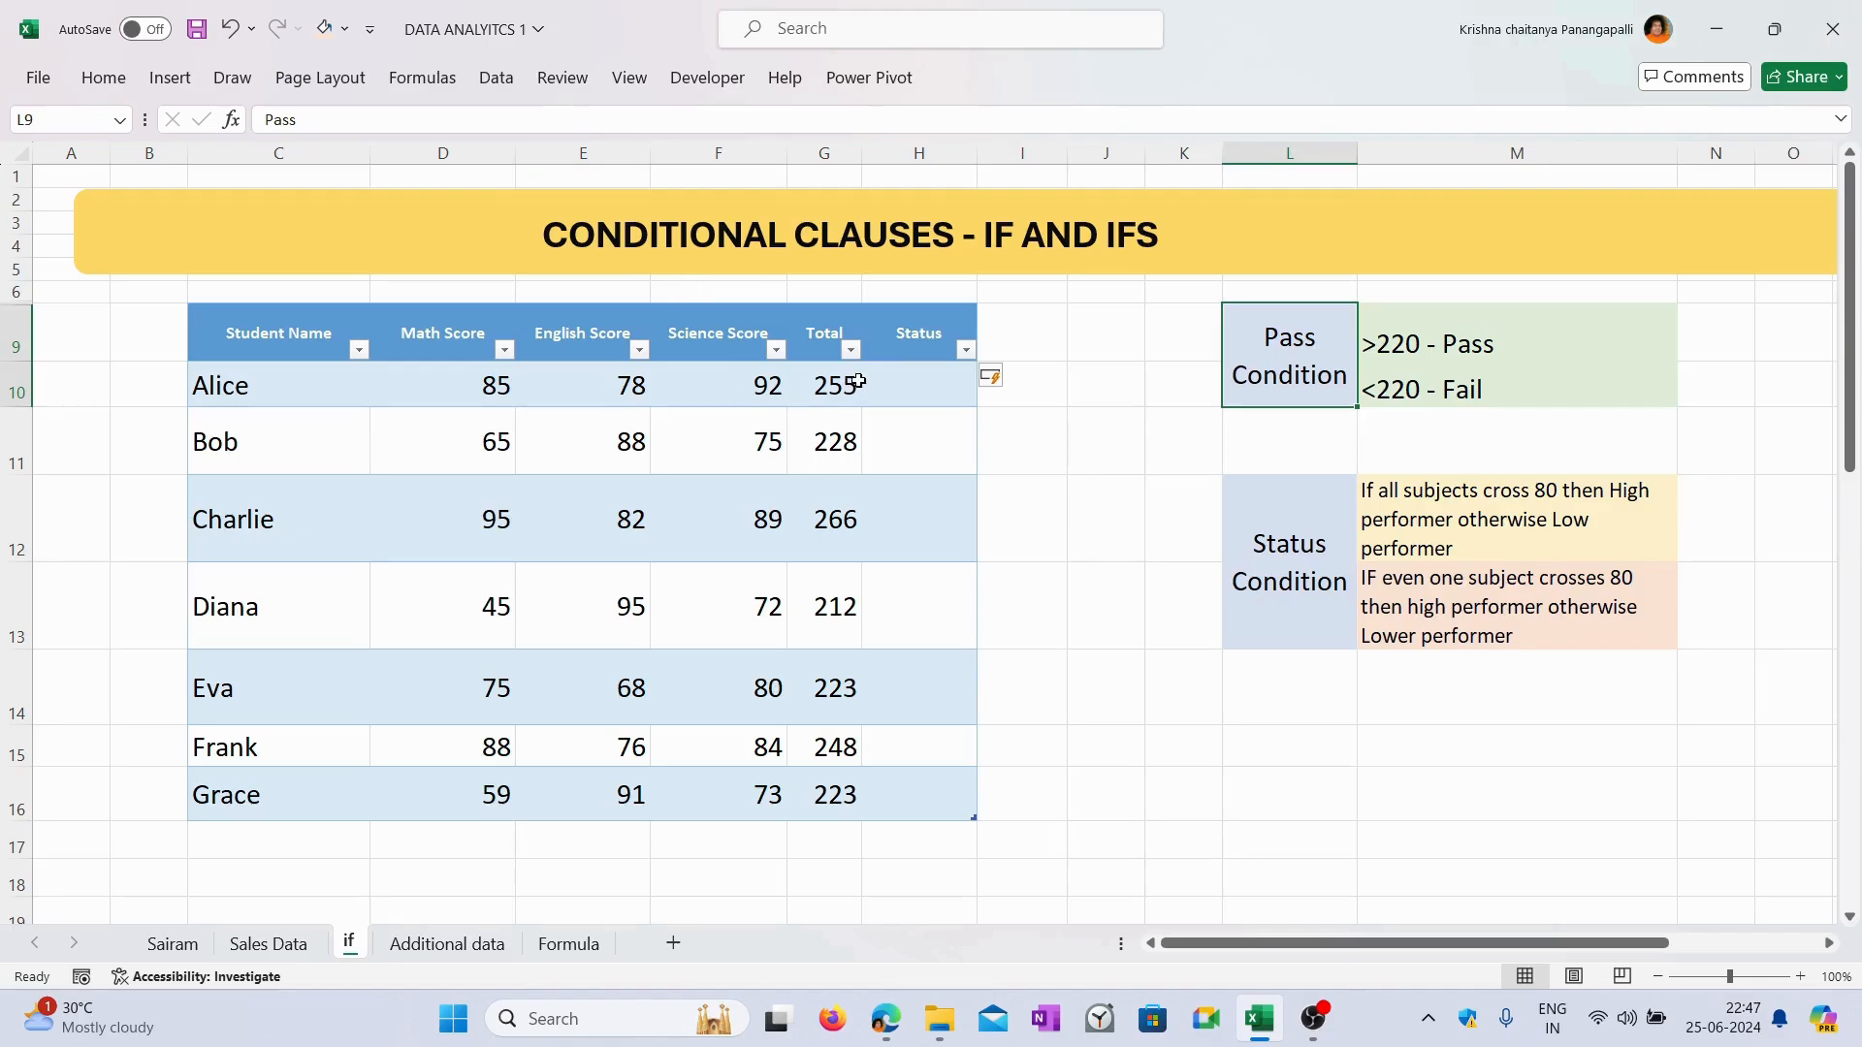
pyautogui.moveTo(844, 385); pyautogui.dragTo(834, 795)
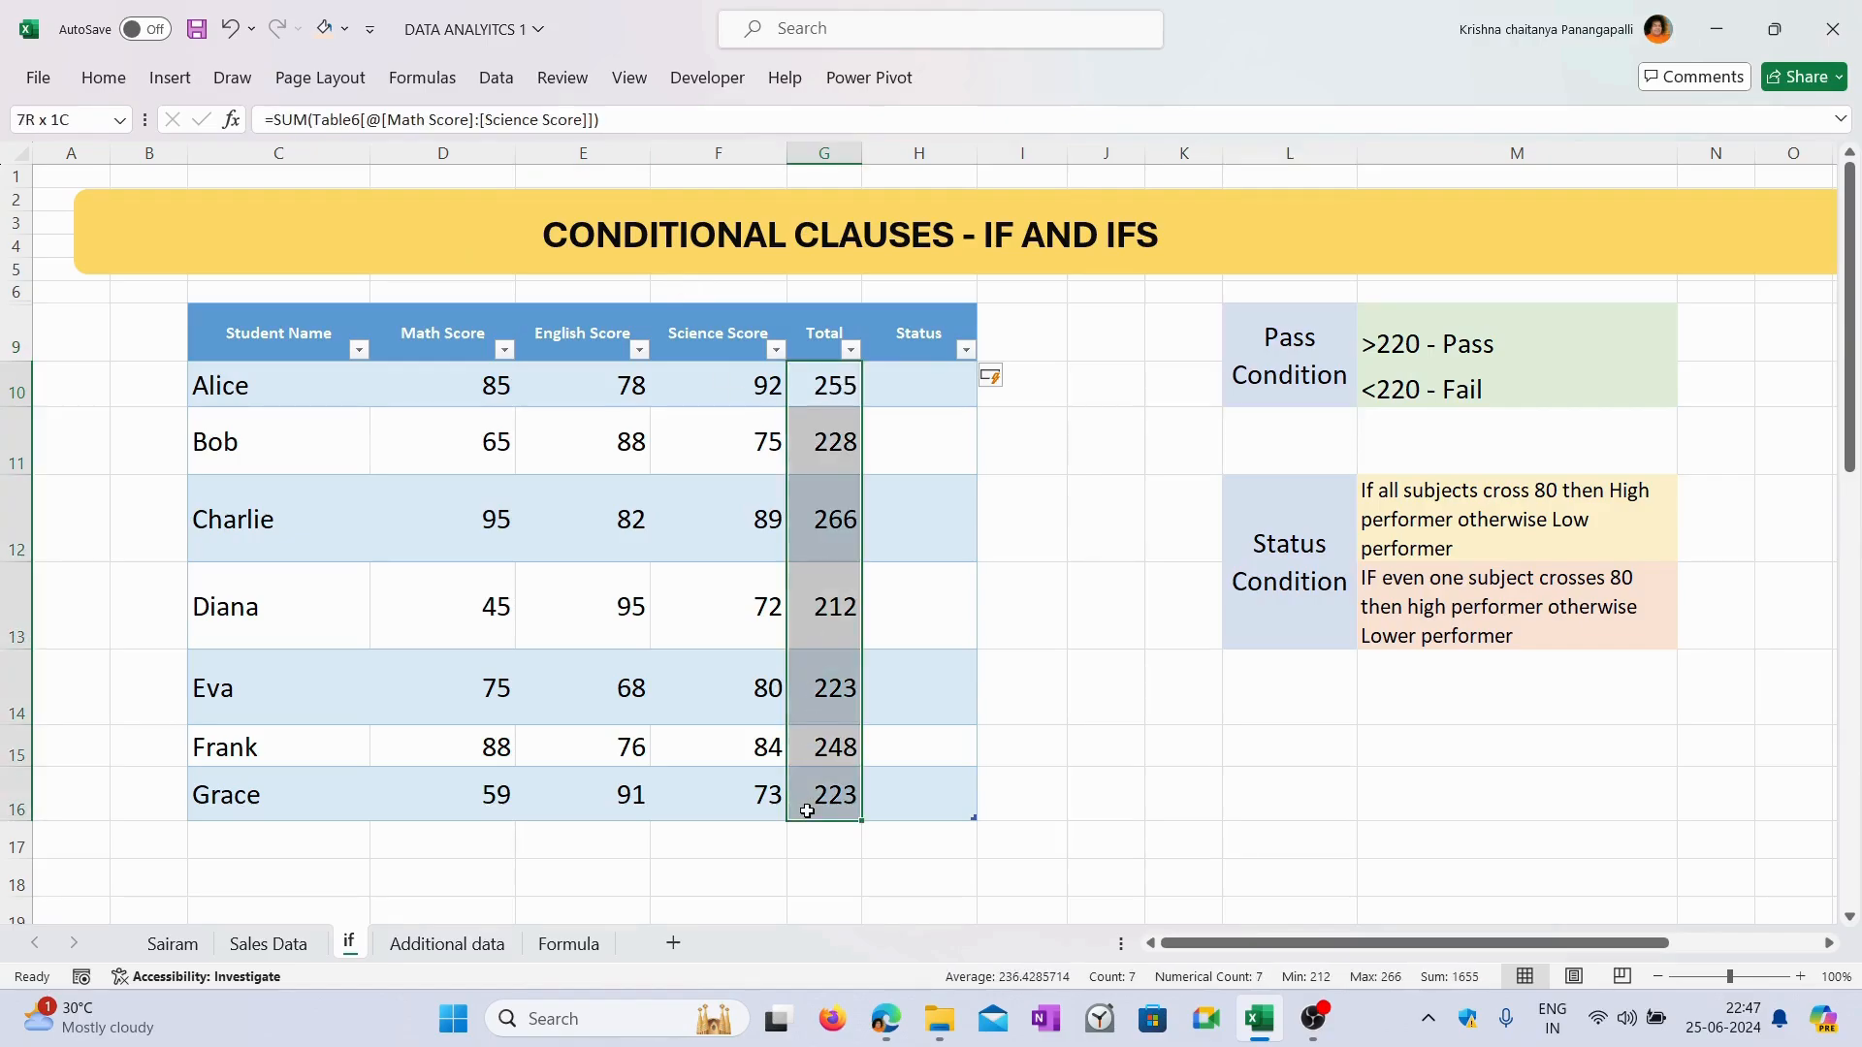
pyautogui.click(941, 385)
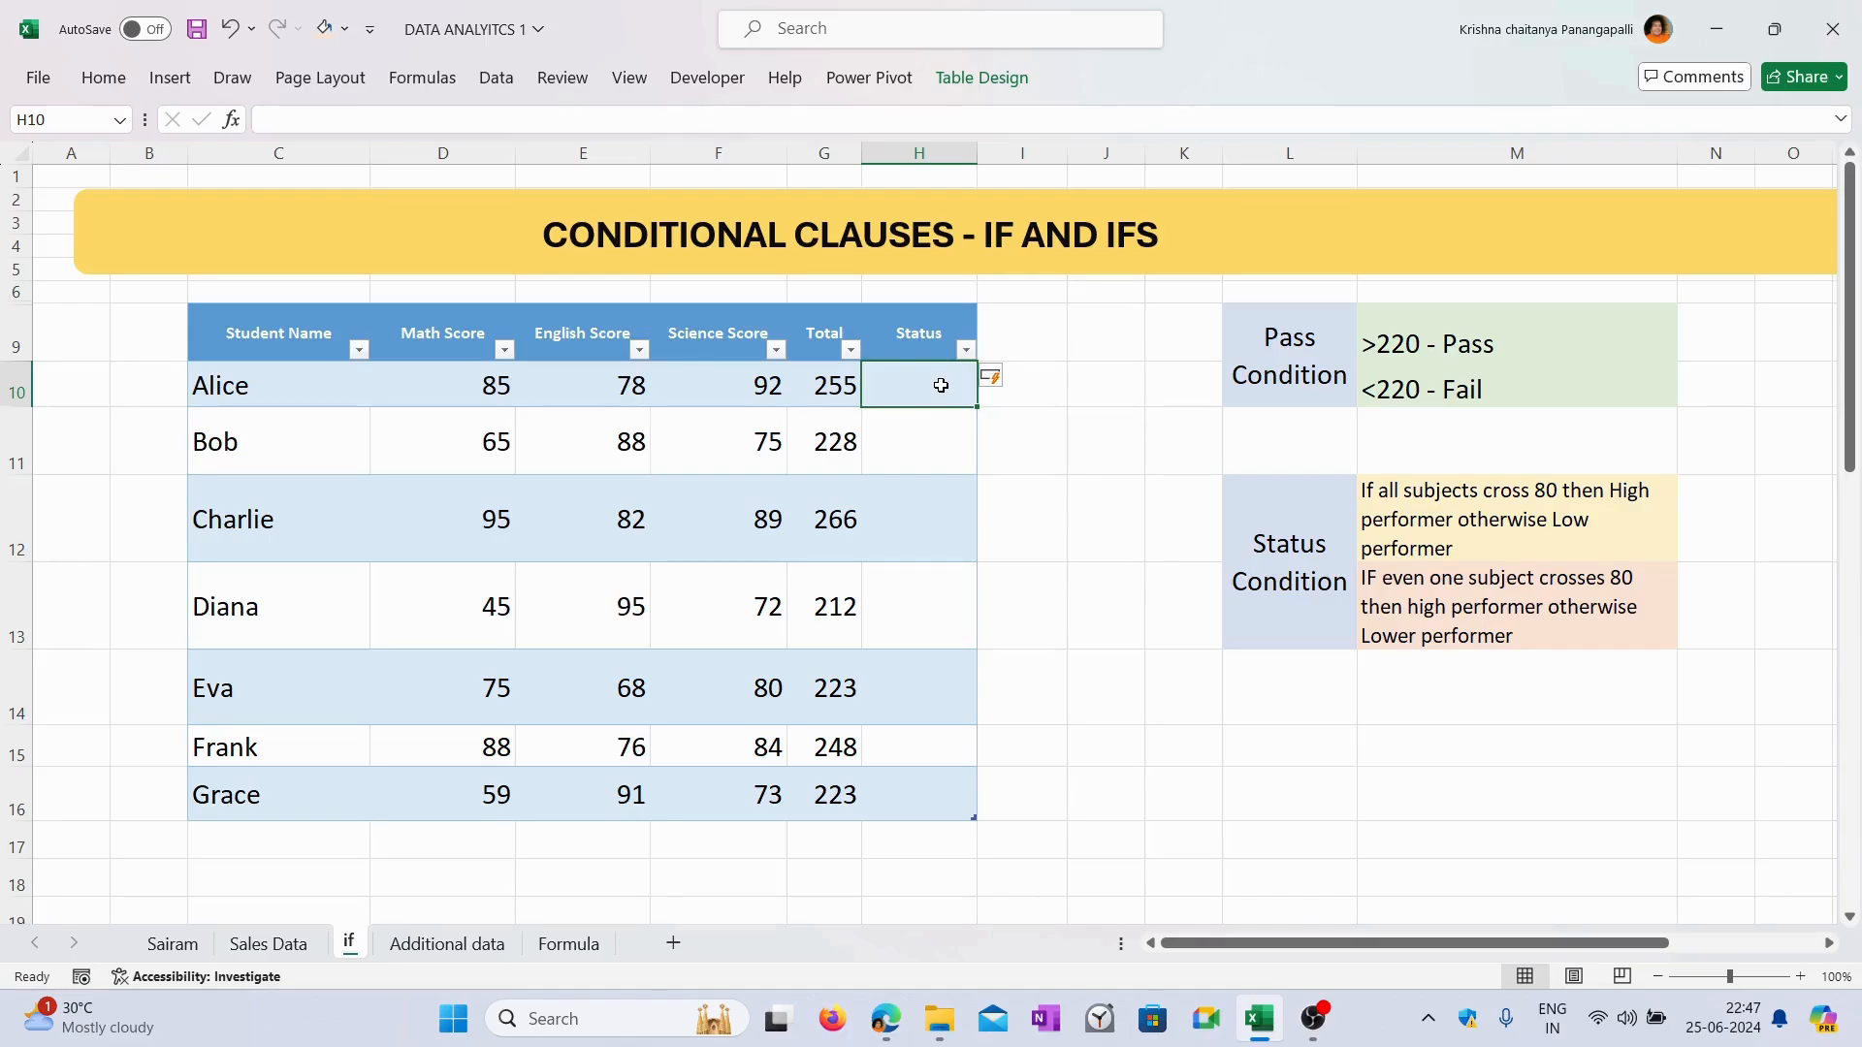
pyautogui.write('pass')
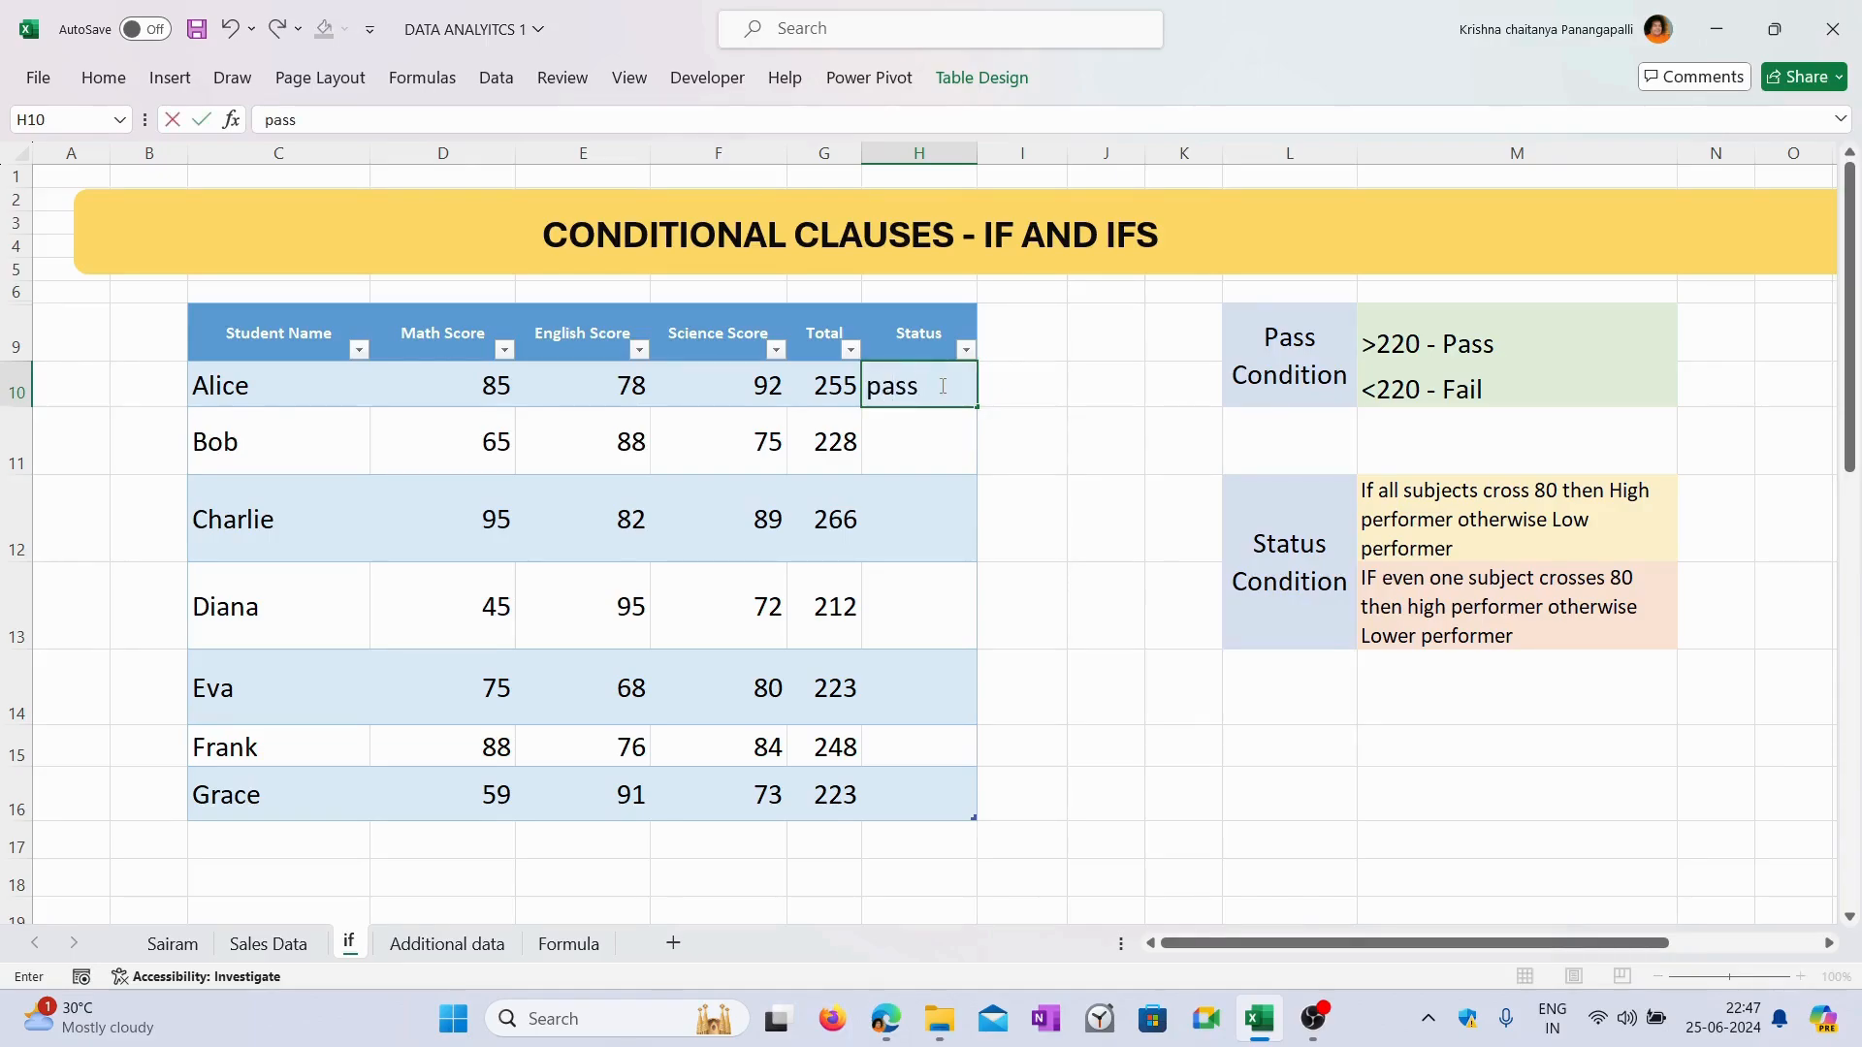
pyautogui.press('Return')
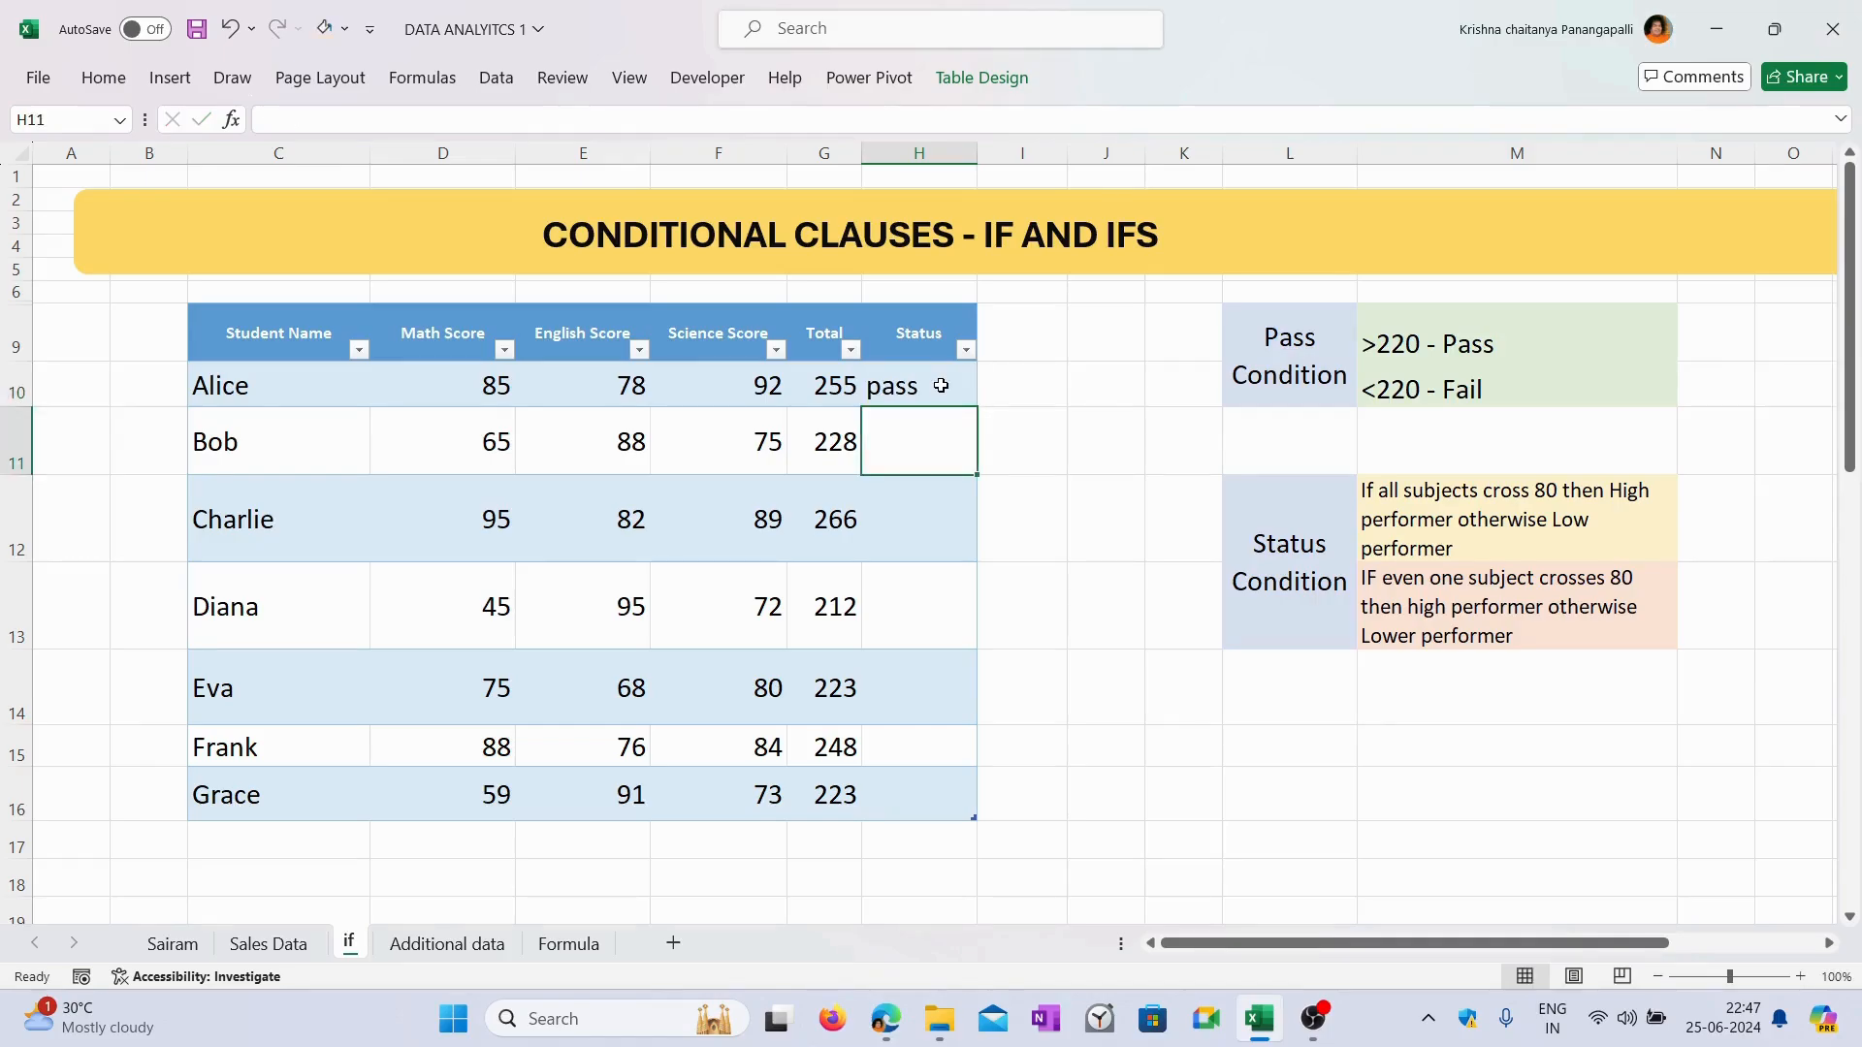
pyautogui.write('P')
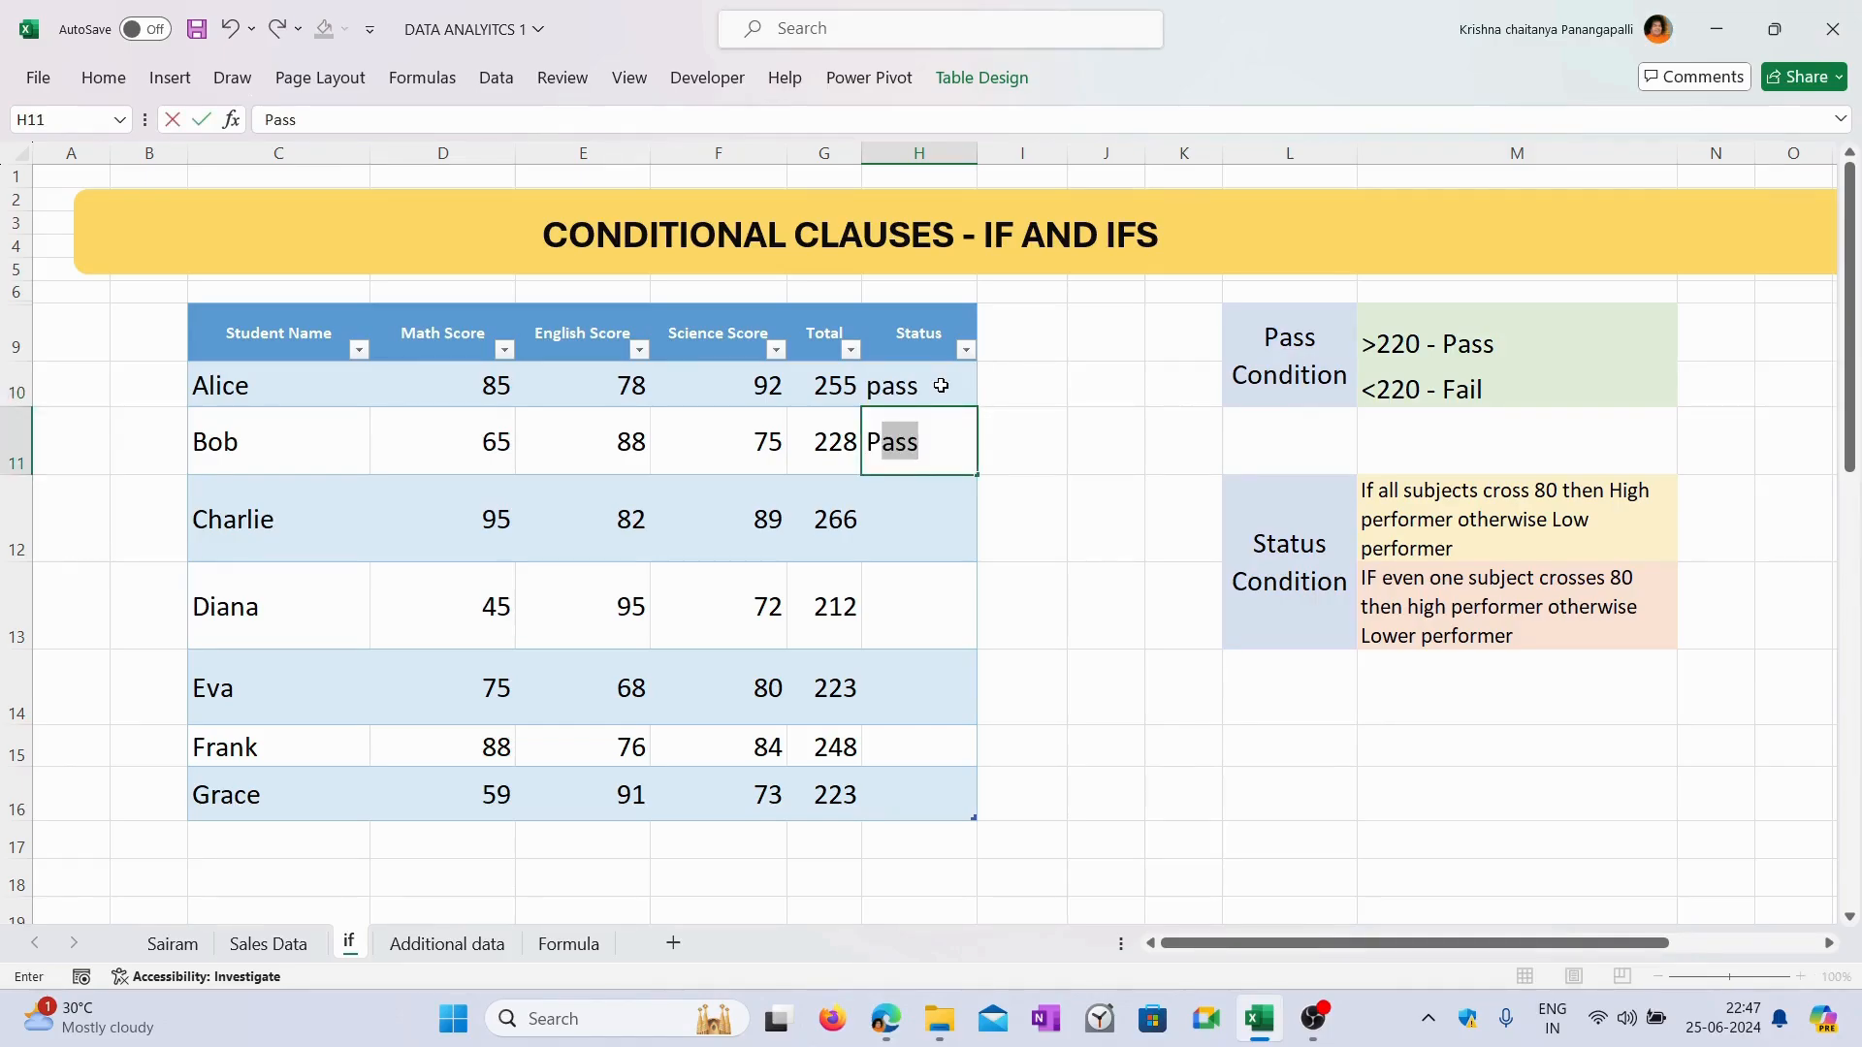
pyautogui.press('Return')
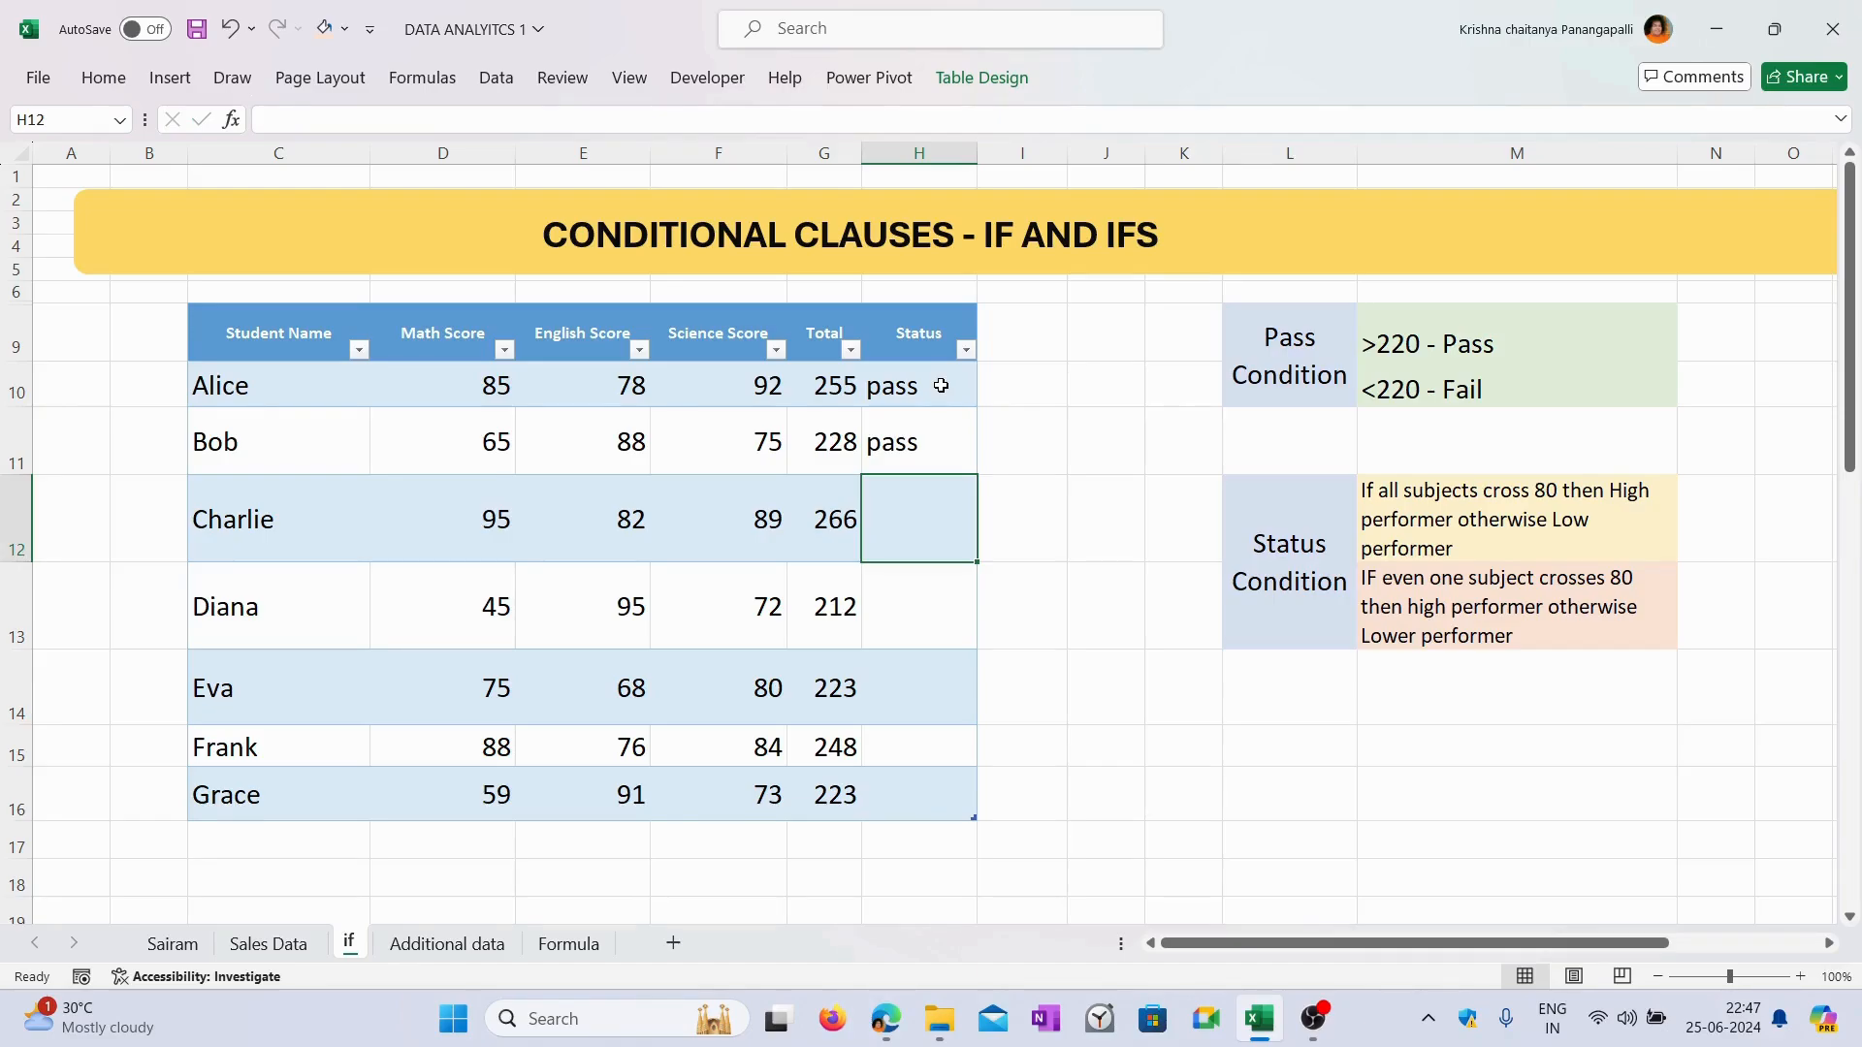
pyautogui.press('Down')
pyautogui.write('Failed')
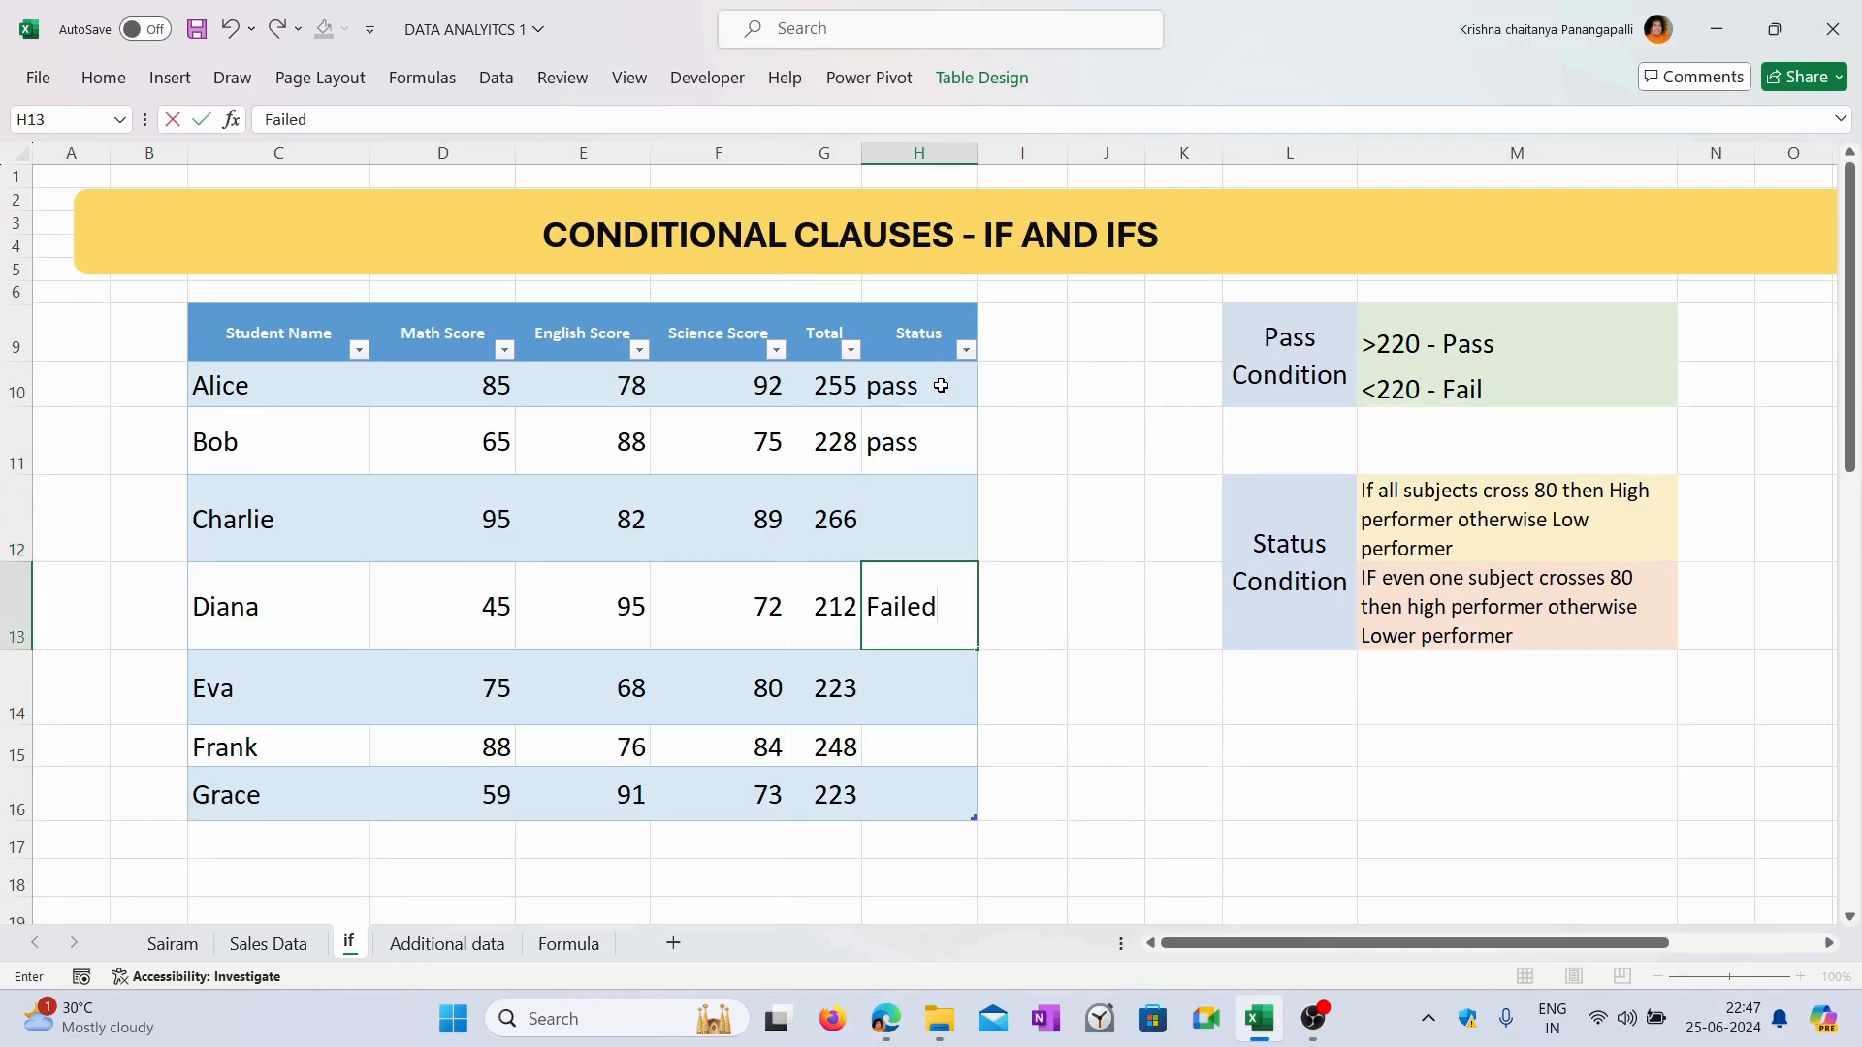
pyautogui.press('Return')
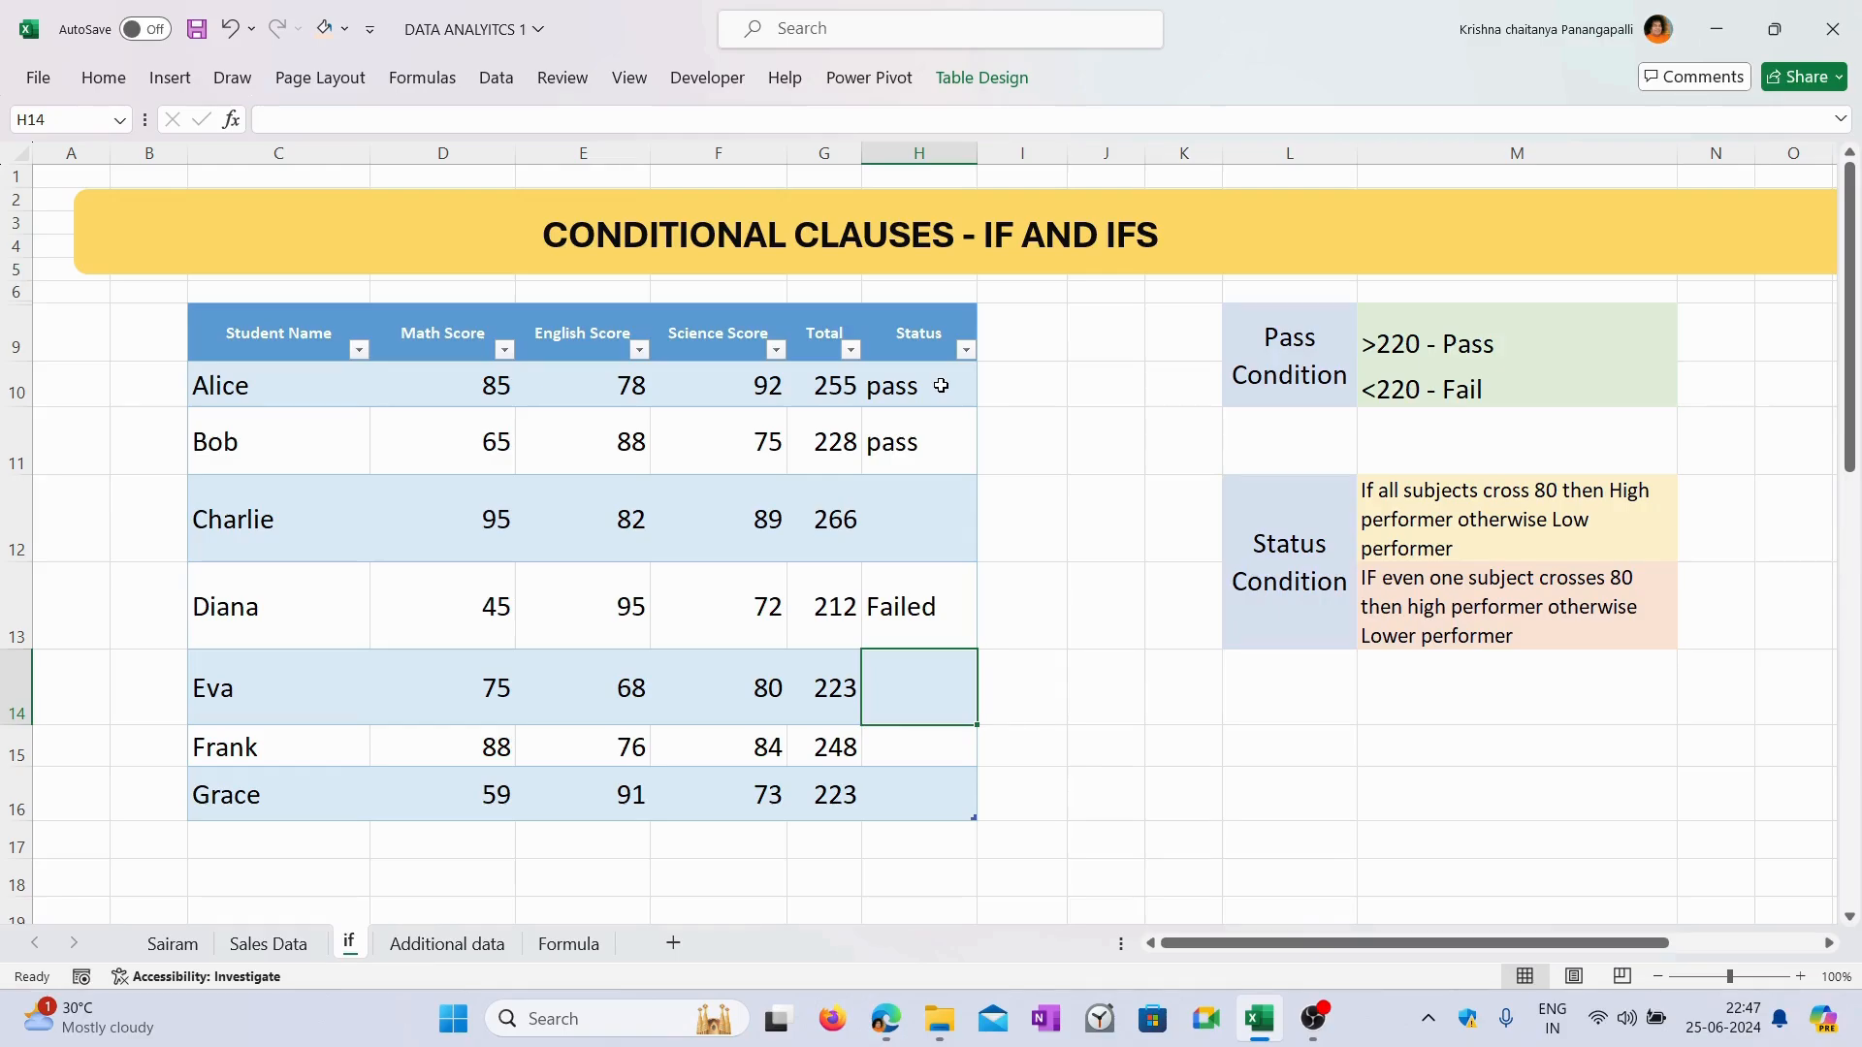
# Clear H10:H16, and undo the changes back to before the Status column was added.
pyautogui.moveTo(940, 385); pyautogui.dragTo(902, 801)
pyautogui.press('Delete')
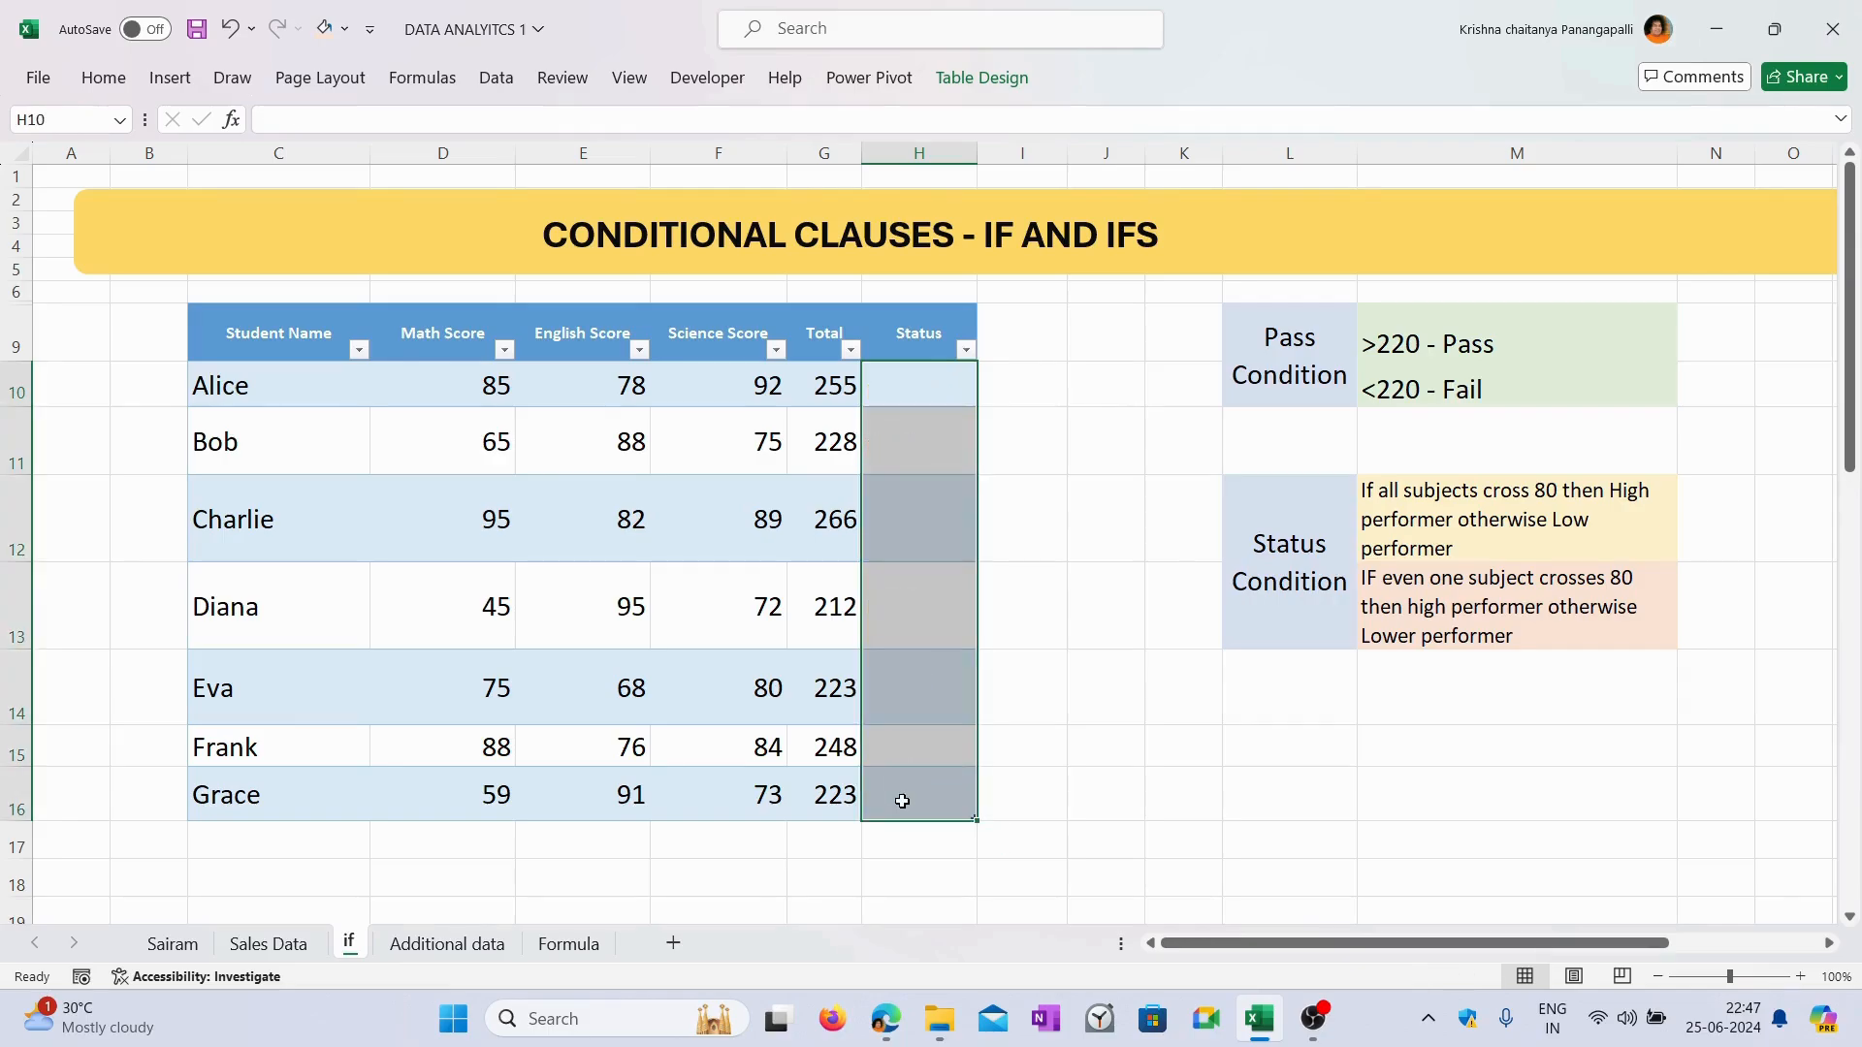
pyautogui.hotkey('ctrl', 'z')
pyautogui.hotkey('ctrl', 'z')
pyautogui.hotkey('ctrl', 'z')
pyautogui.hotkey('ctrl', 'z')
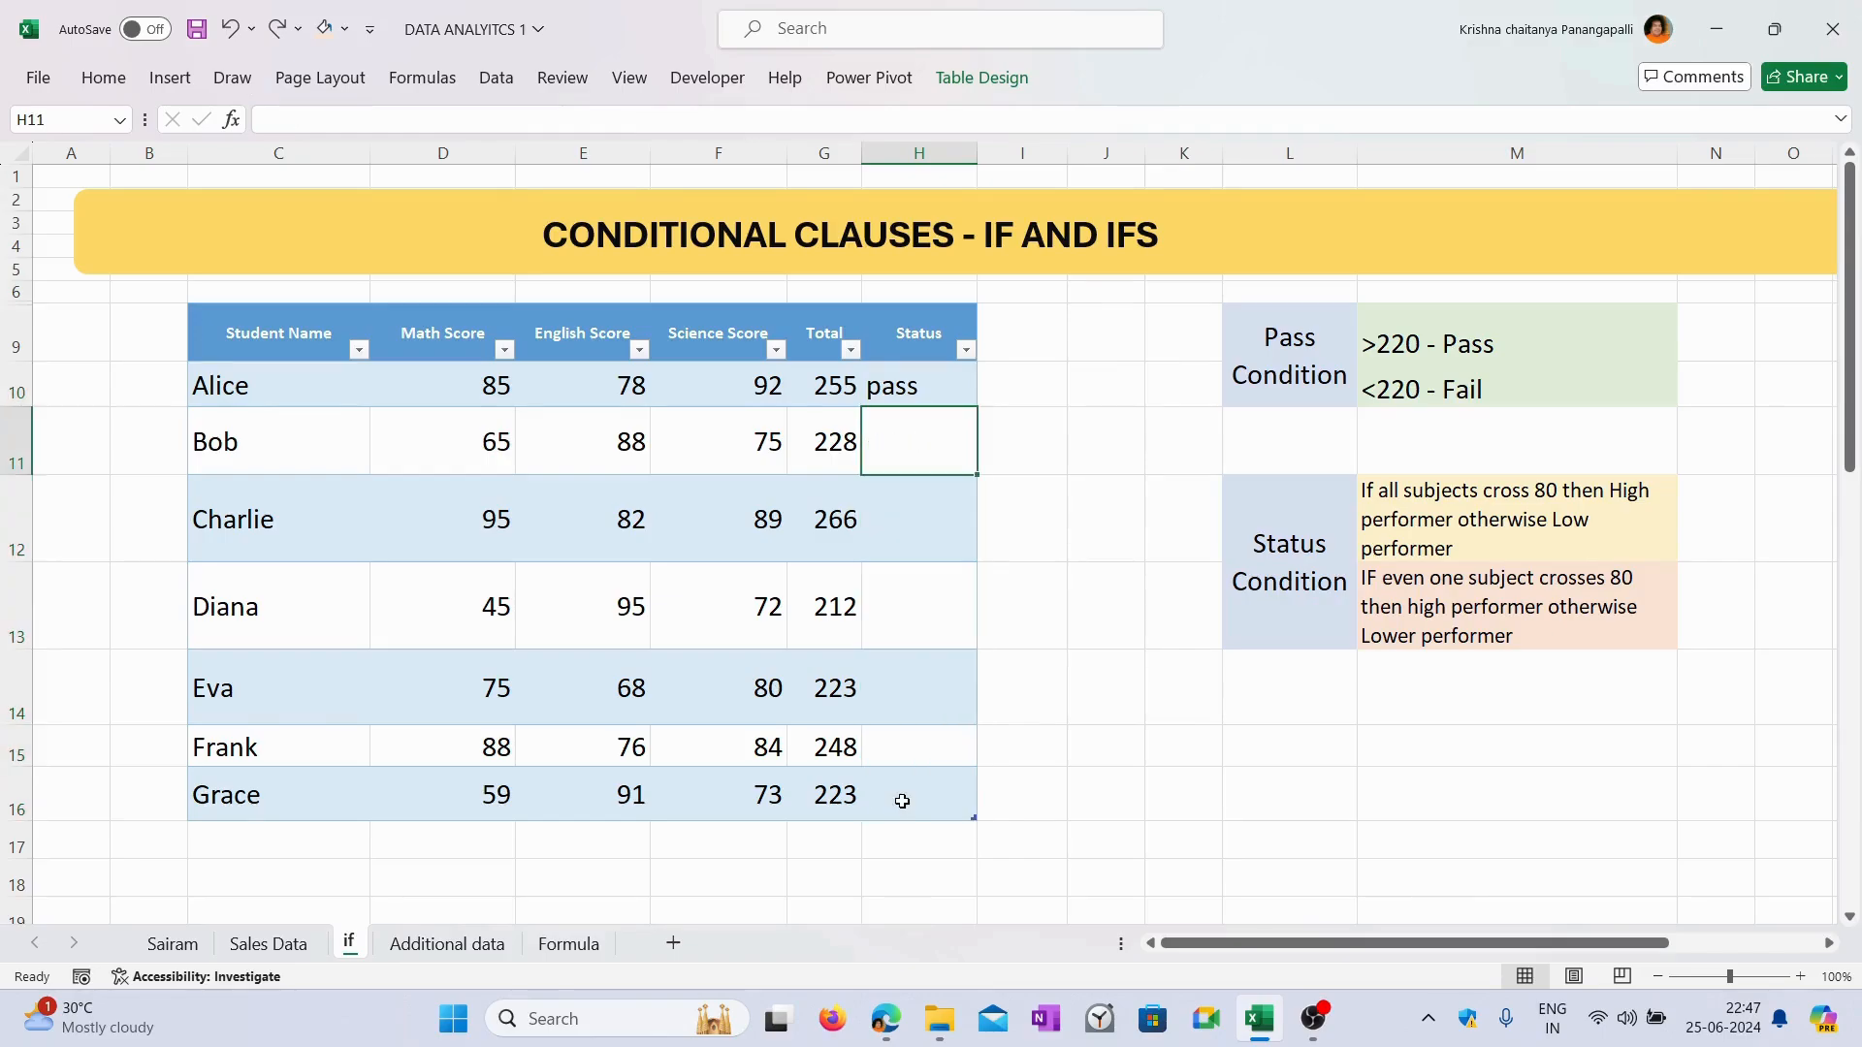
pyautogui.hotkey('ctrl', 'z')
pyautogui.hotkey('ctrl', 'z')
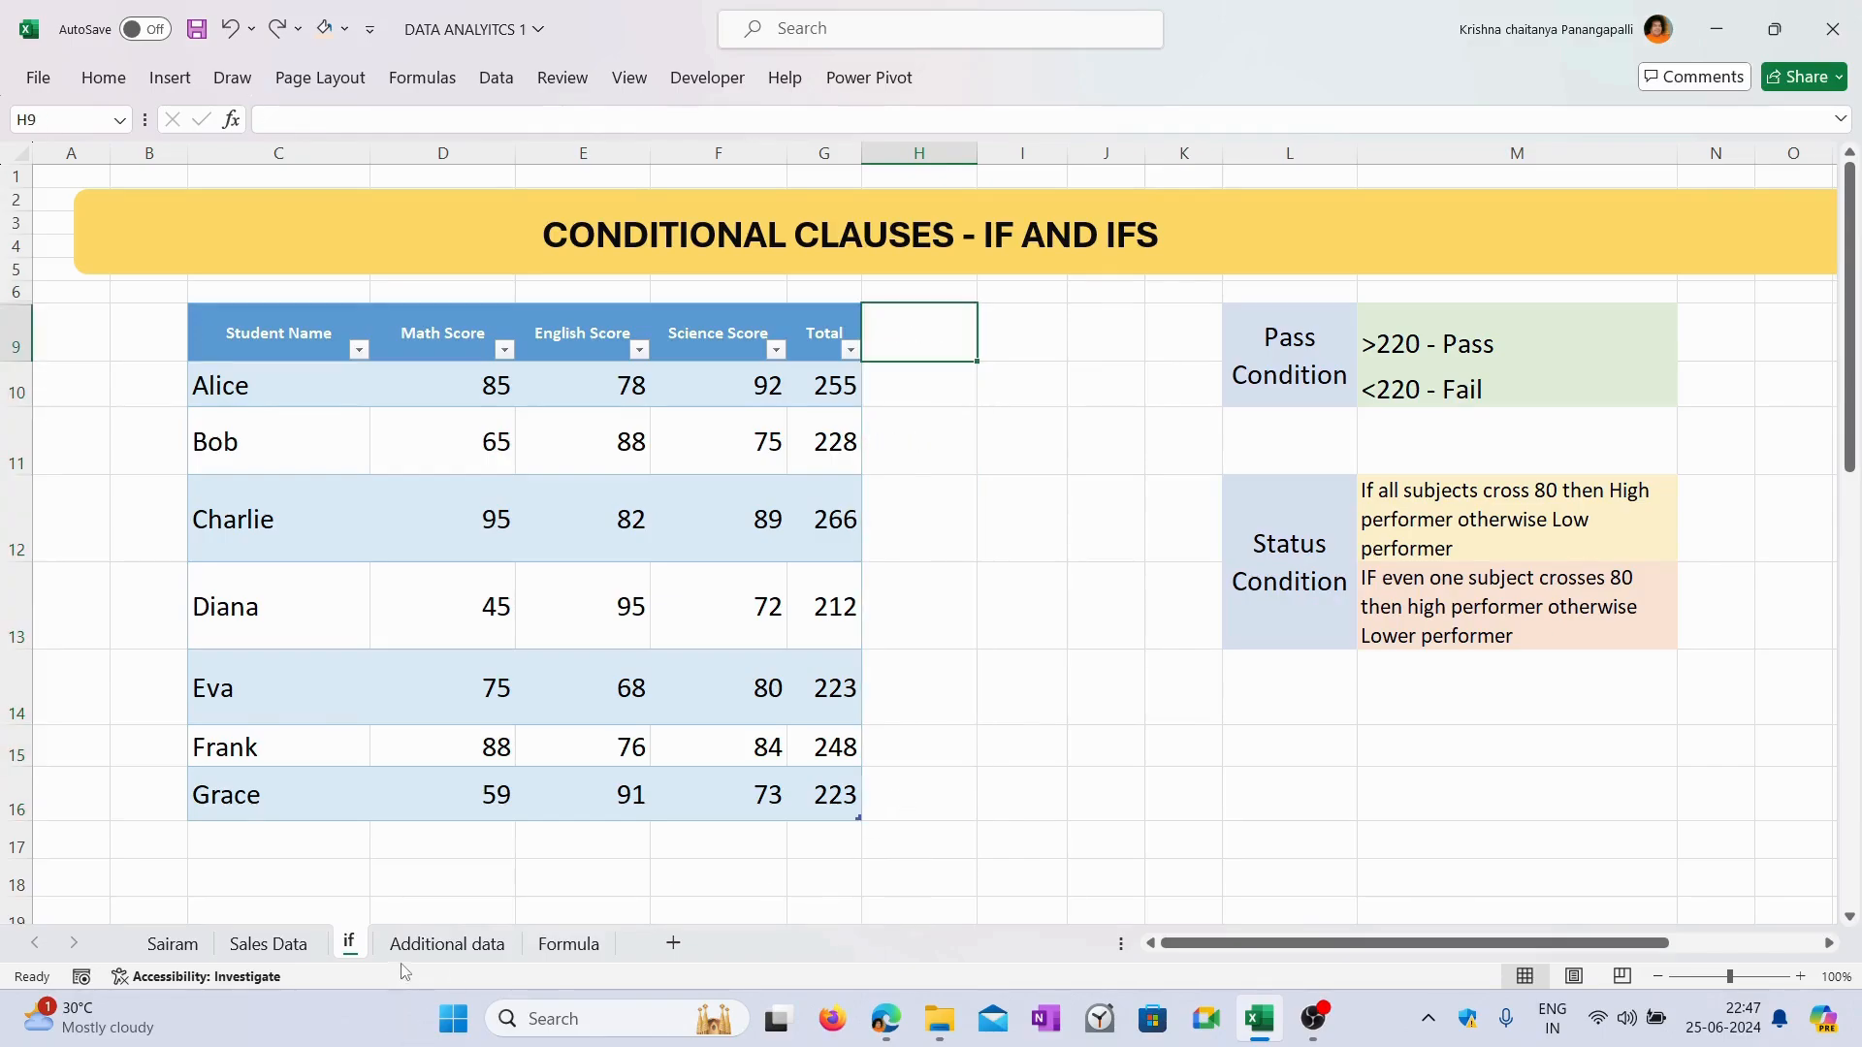
# Copy the student score rows F12:I45 from the Additional data sheet.
pyautogui.click(450, 945)
pyautogui.click(448, 305)
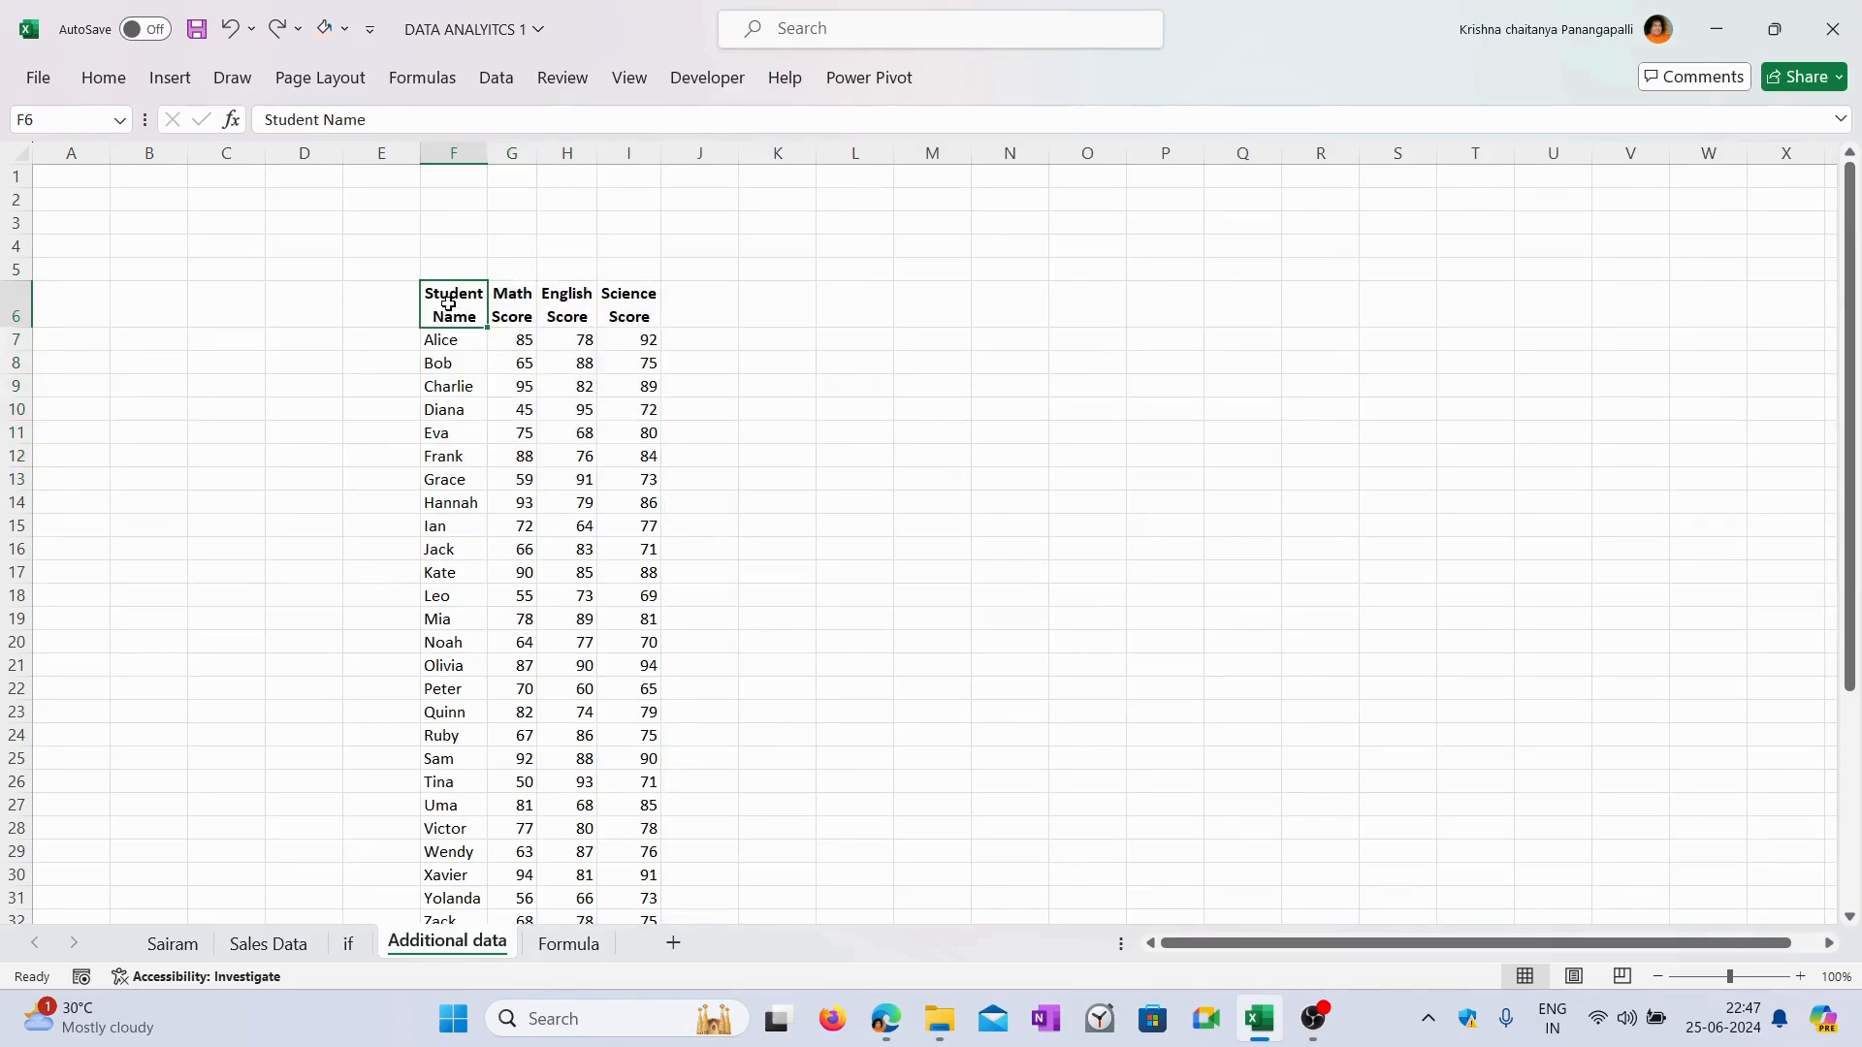
pyautogui.press('Down')
pyautogui.press('Down')
pyautogui.press('Down')
pyautogui.press('Down')
pyautogui.press('Down')
pyautogui.press('Down')
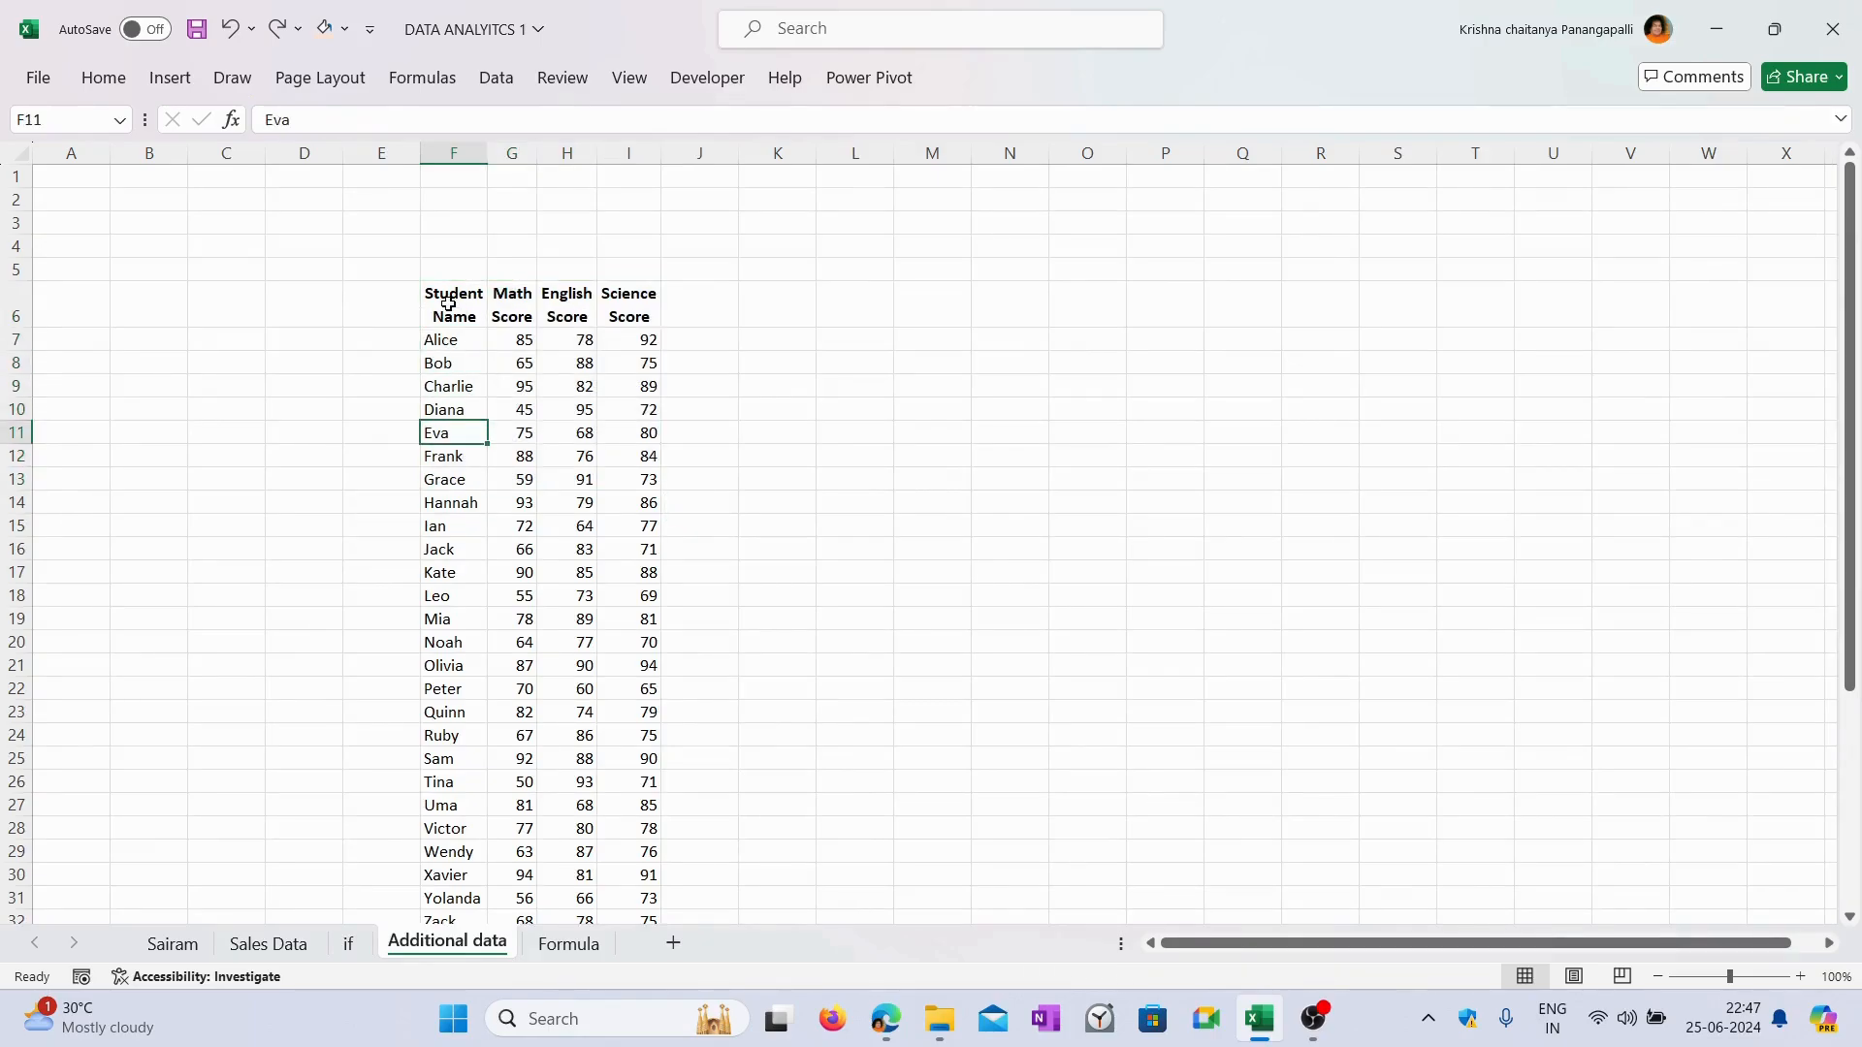
pyautogui.hotkey('ctrl', 'shift', 'Right')
pyautogui.hotkey('ctrl', 'shift', 'Down')
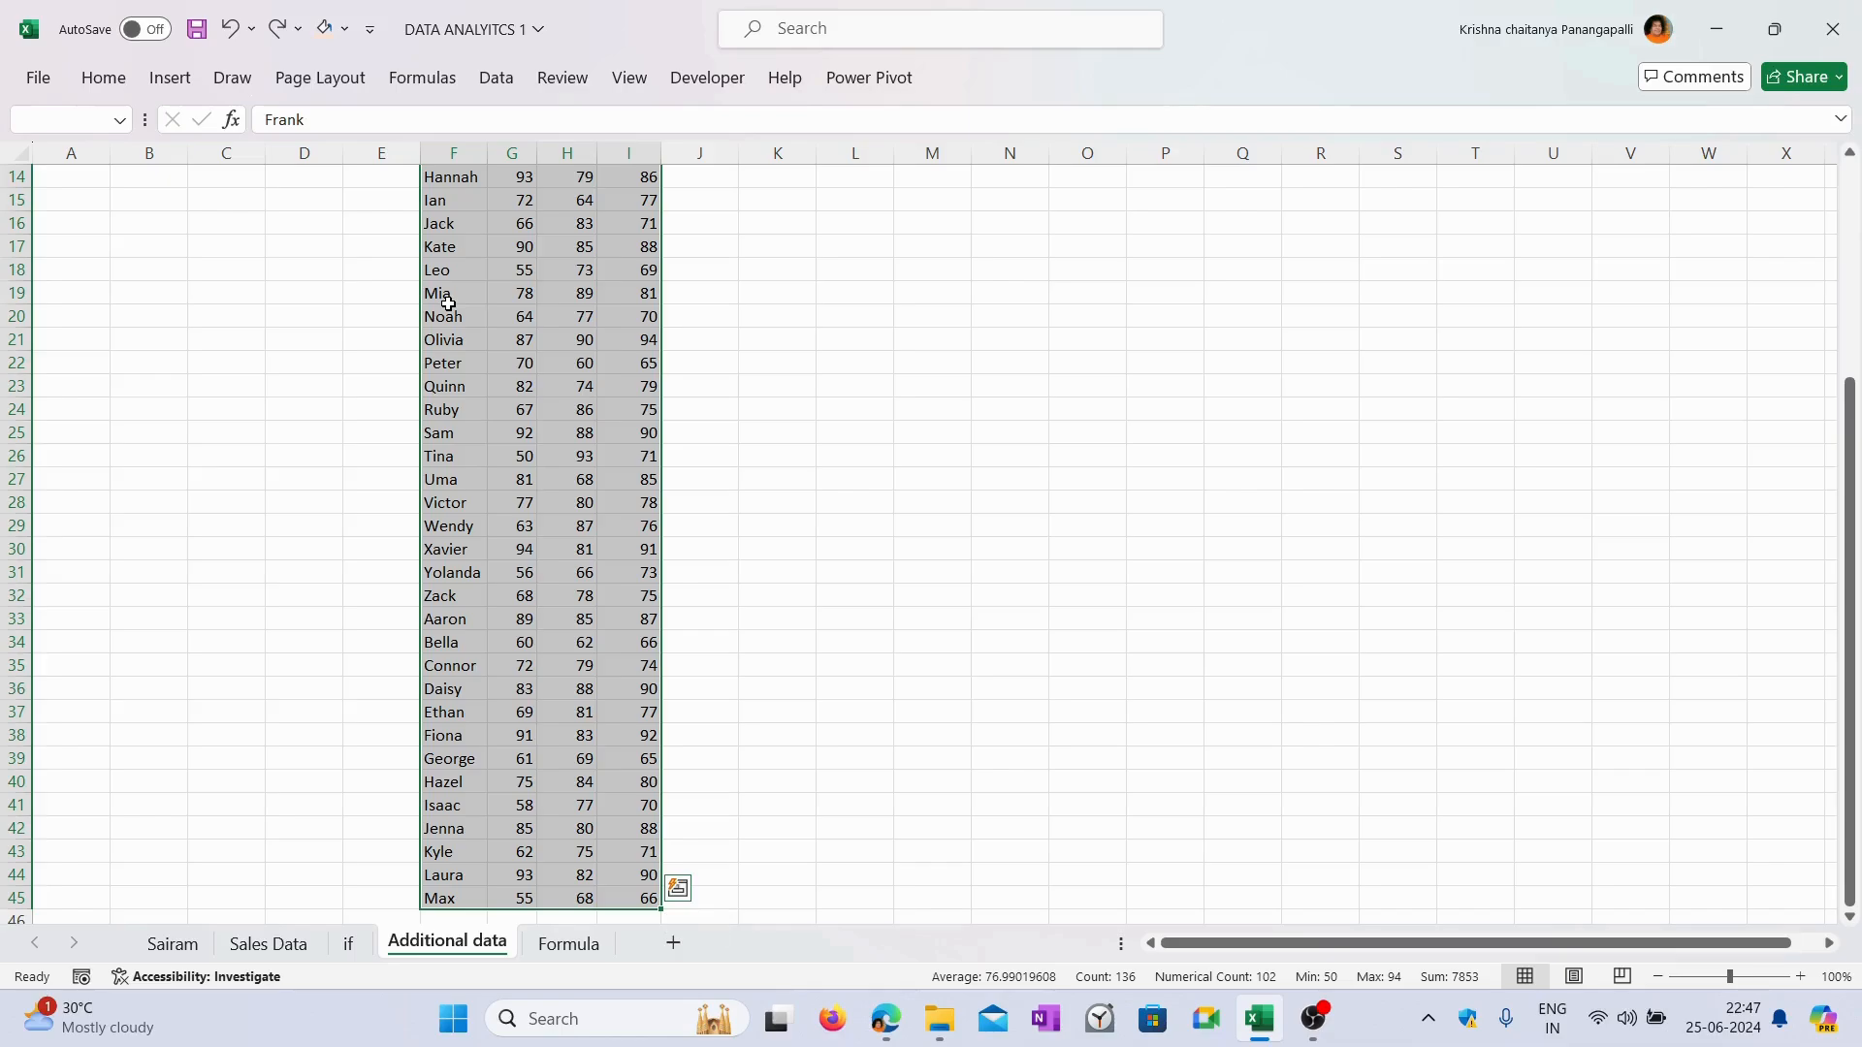
pyautogui.hotkey('ctrl', 'c')
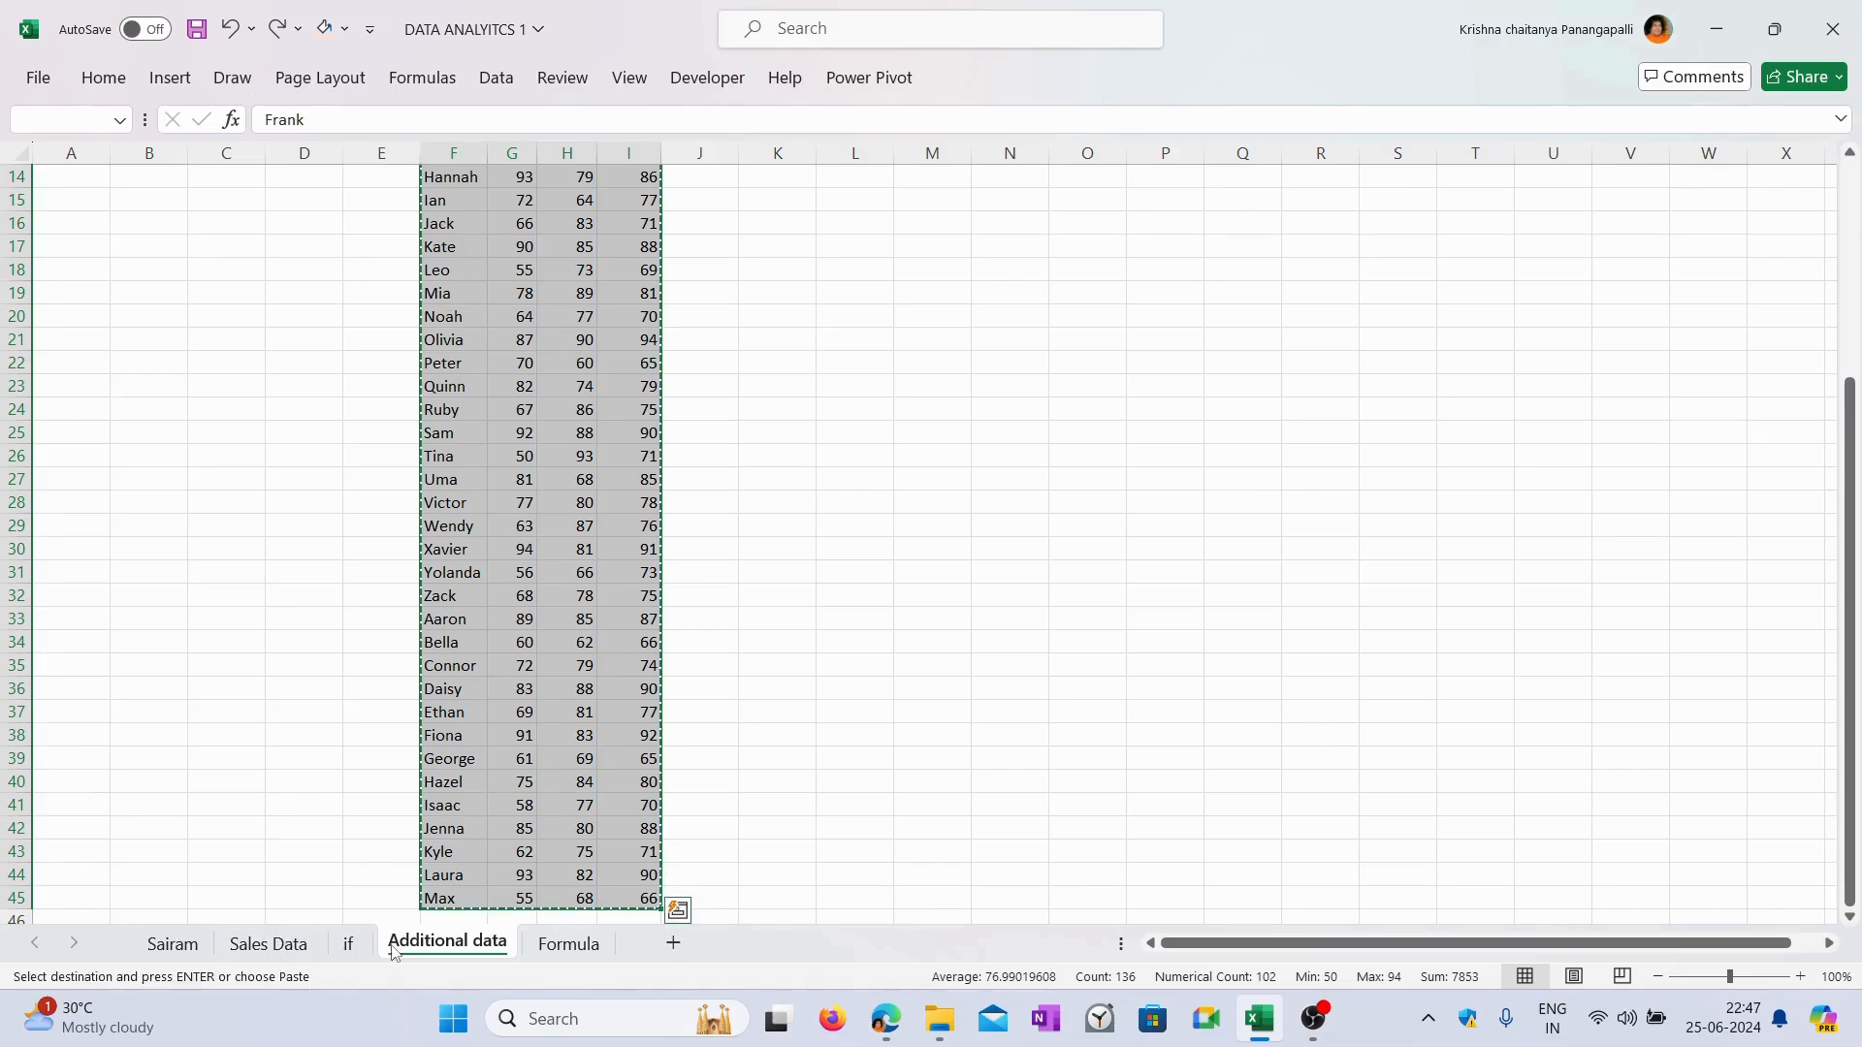
# Paste the copied student rows directly below the score table on the if sheet, starting at C17.
pyautogui.click(351, 944)
pyautogui.scroll(-3, 333, 511)
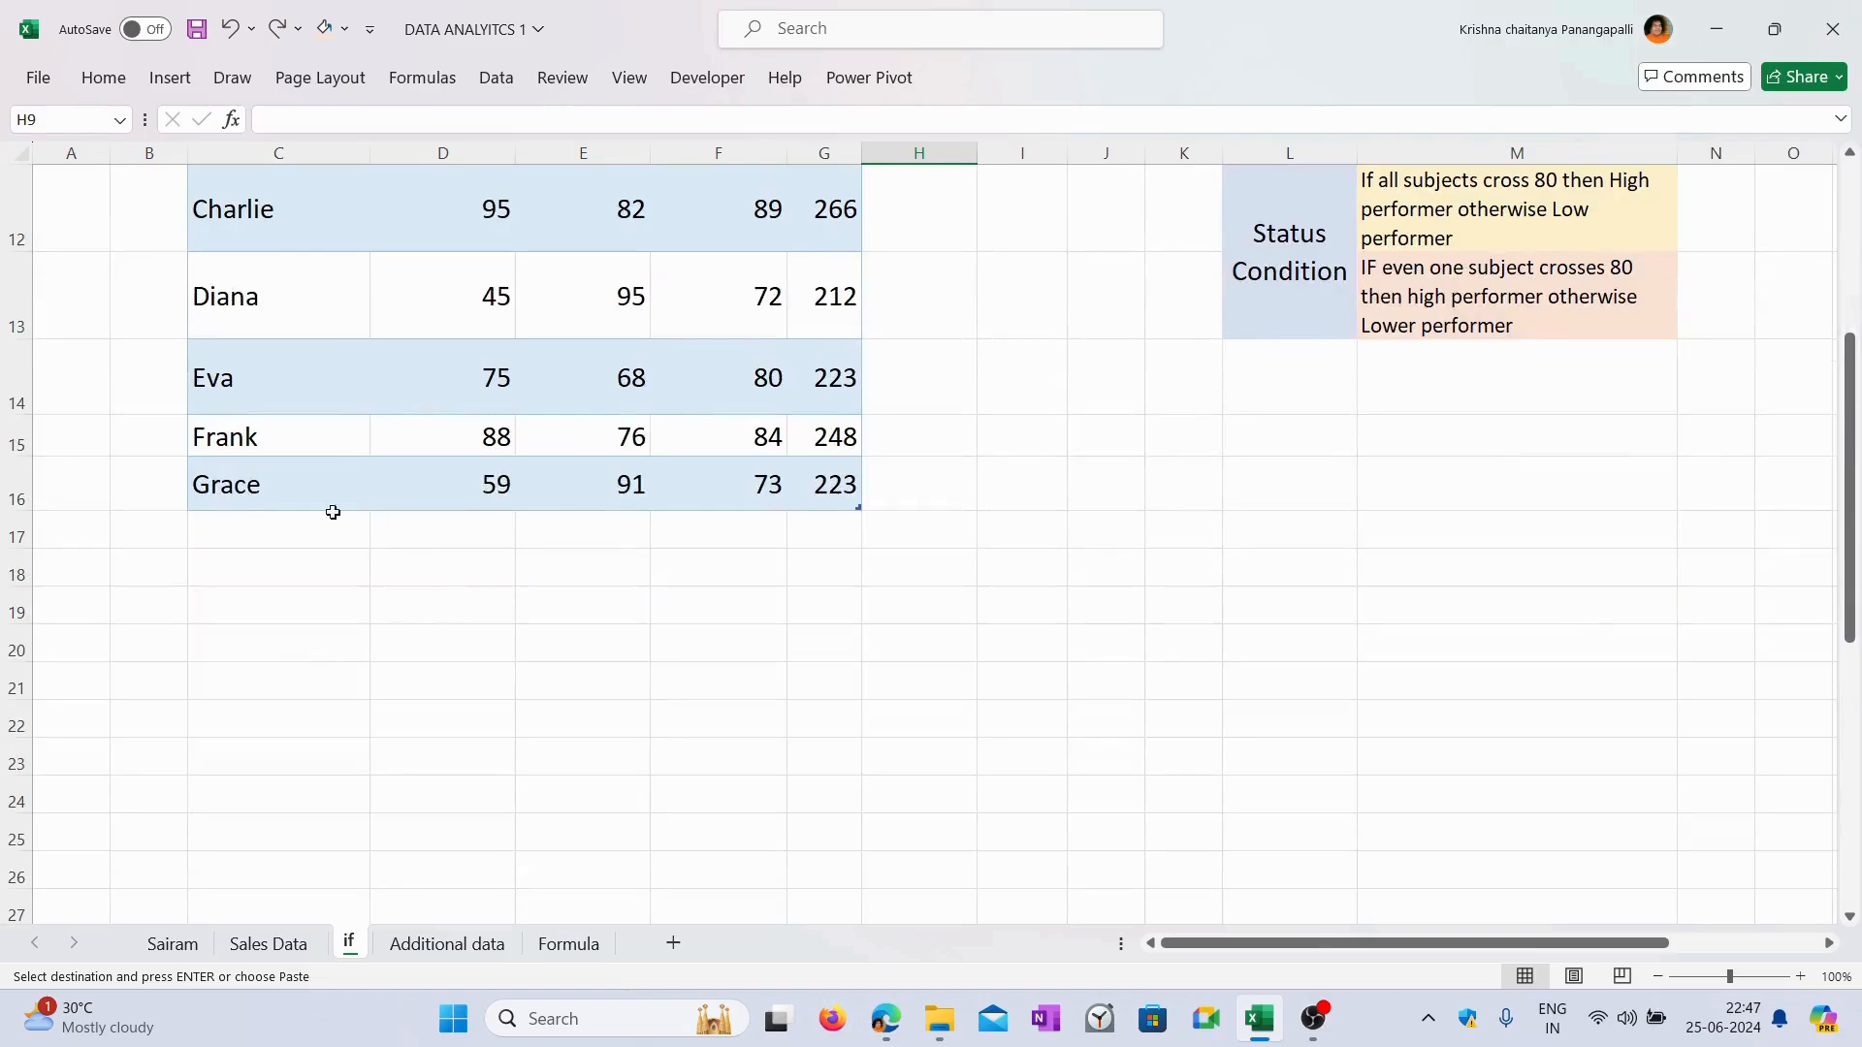
pyautogui.click(268, 535)
pyautogui.hotkey('ctrl', 'v')
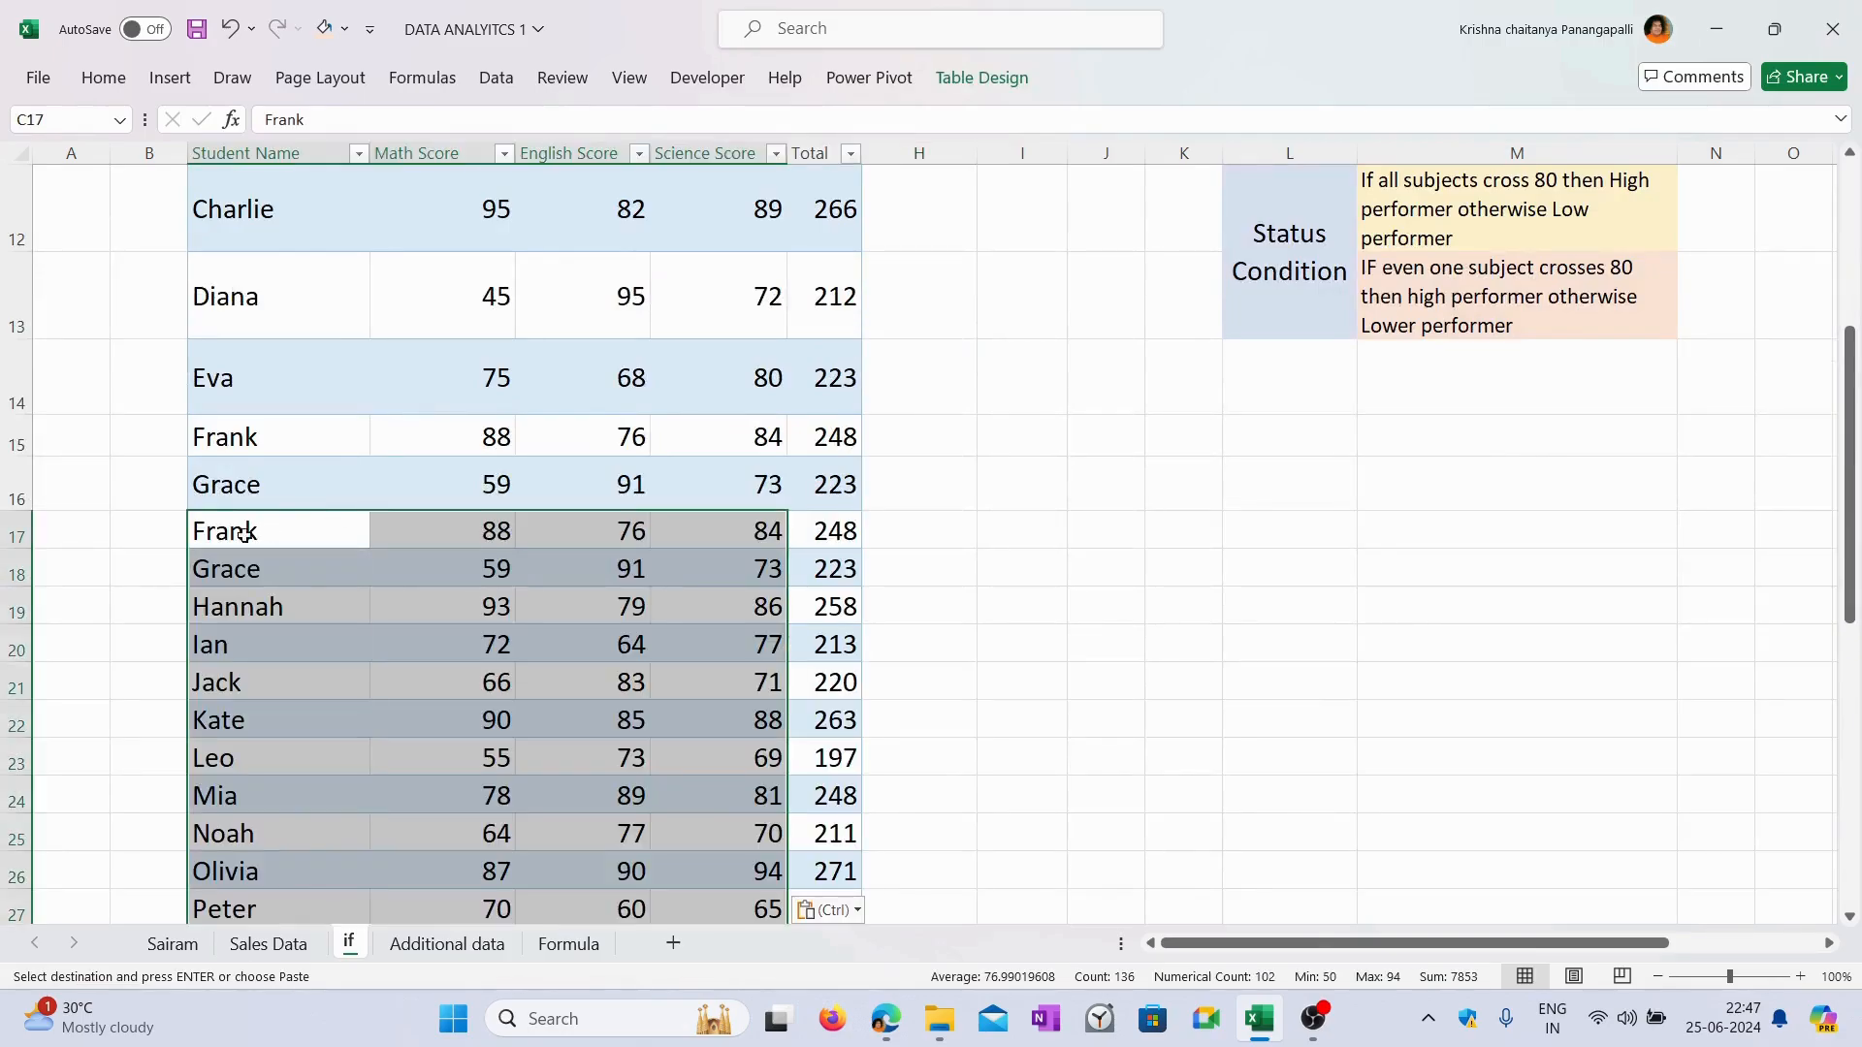
pyautogui.click(967, 451)
pyautogui.scroll(3, 921, 567)
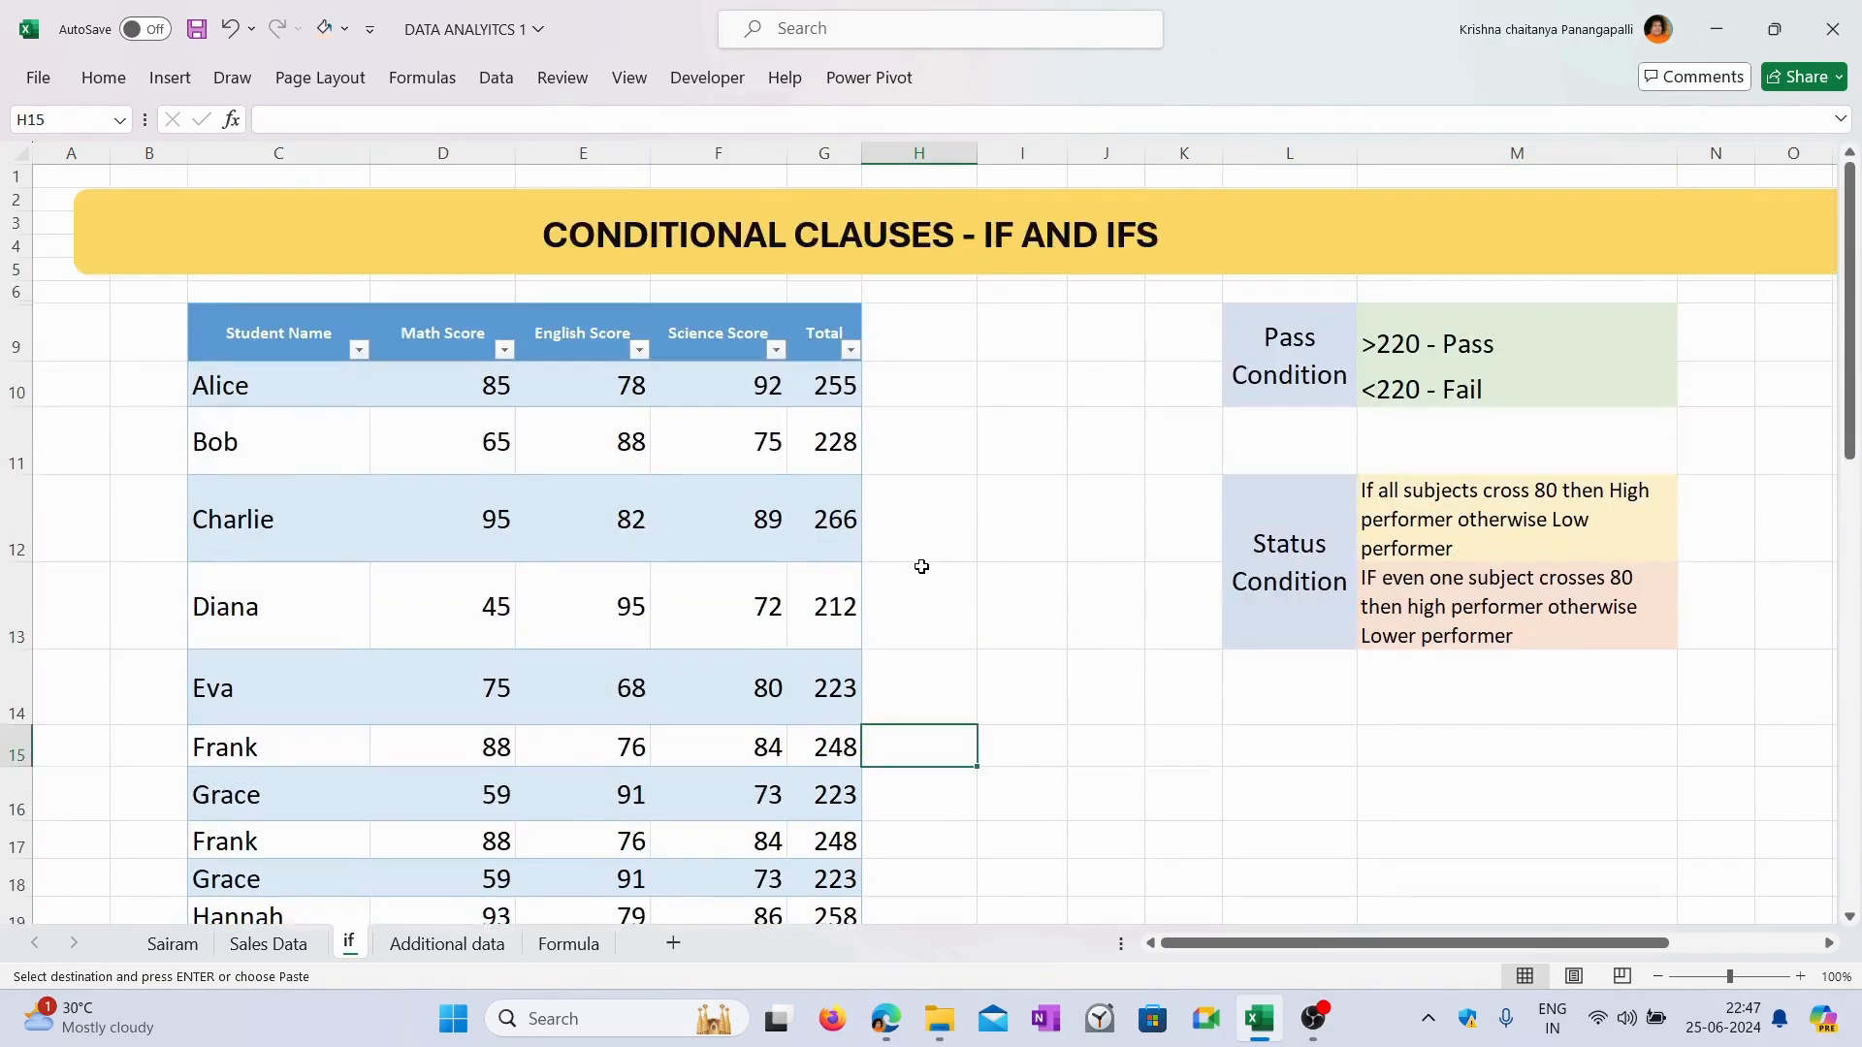
pyautogui.scroll(-4, 921, 567)
pyautogui.scroll(4, 917, 617)
# Add a column to the extended table by entering the header Status in H9, beside Total.
pyautogui.click(941, 291)
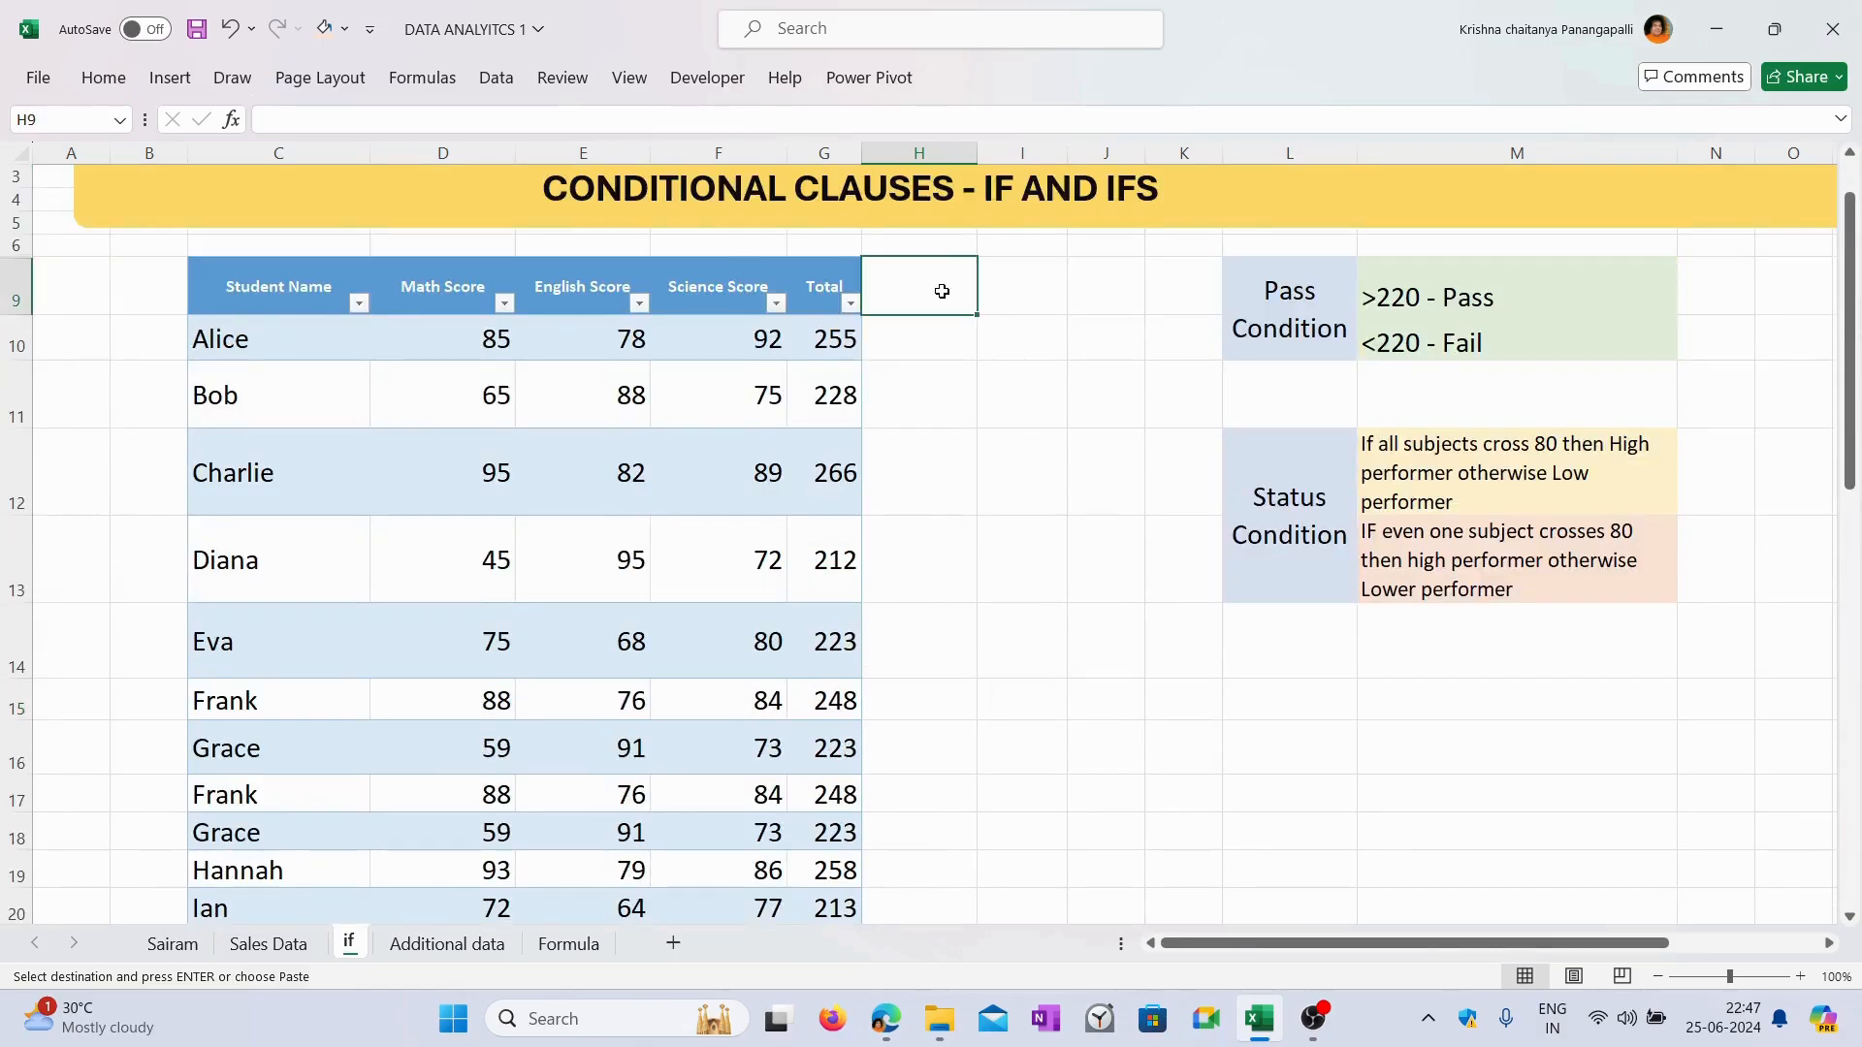
pyautogui.write('Status')
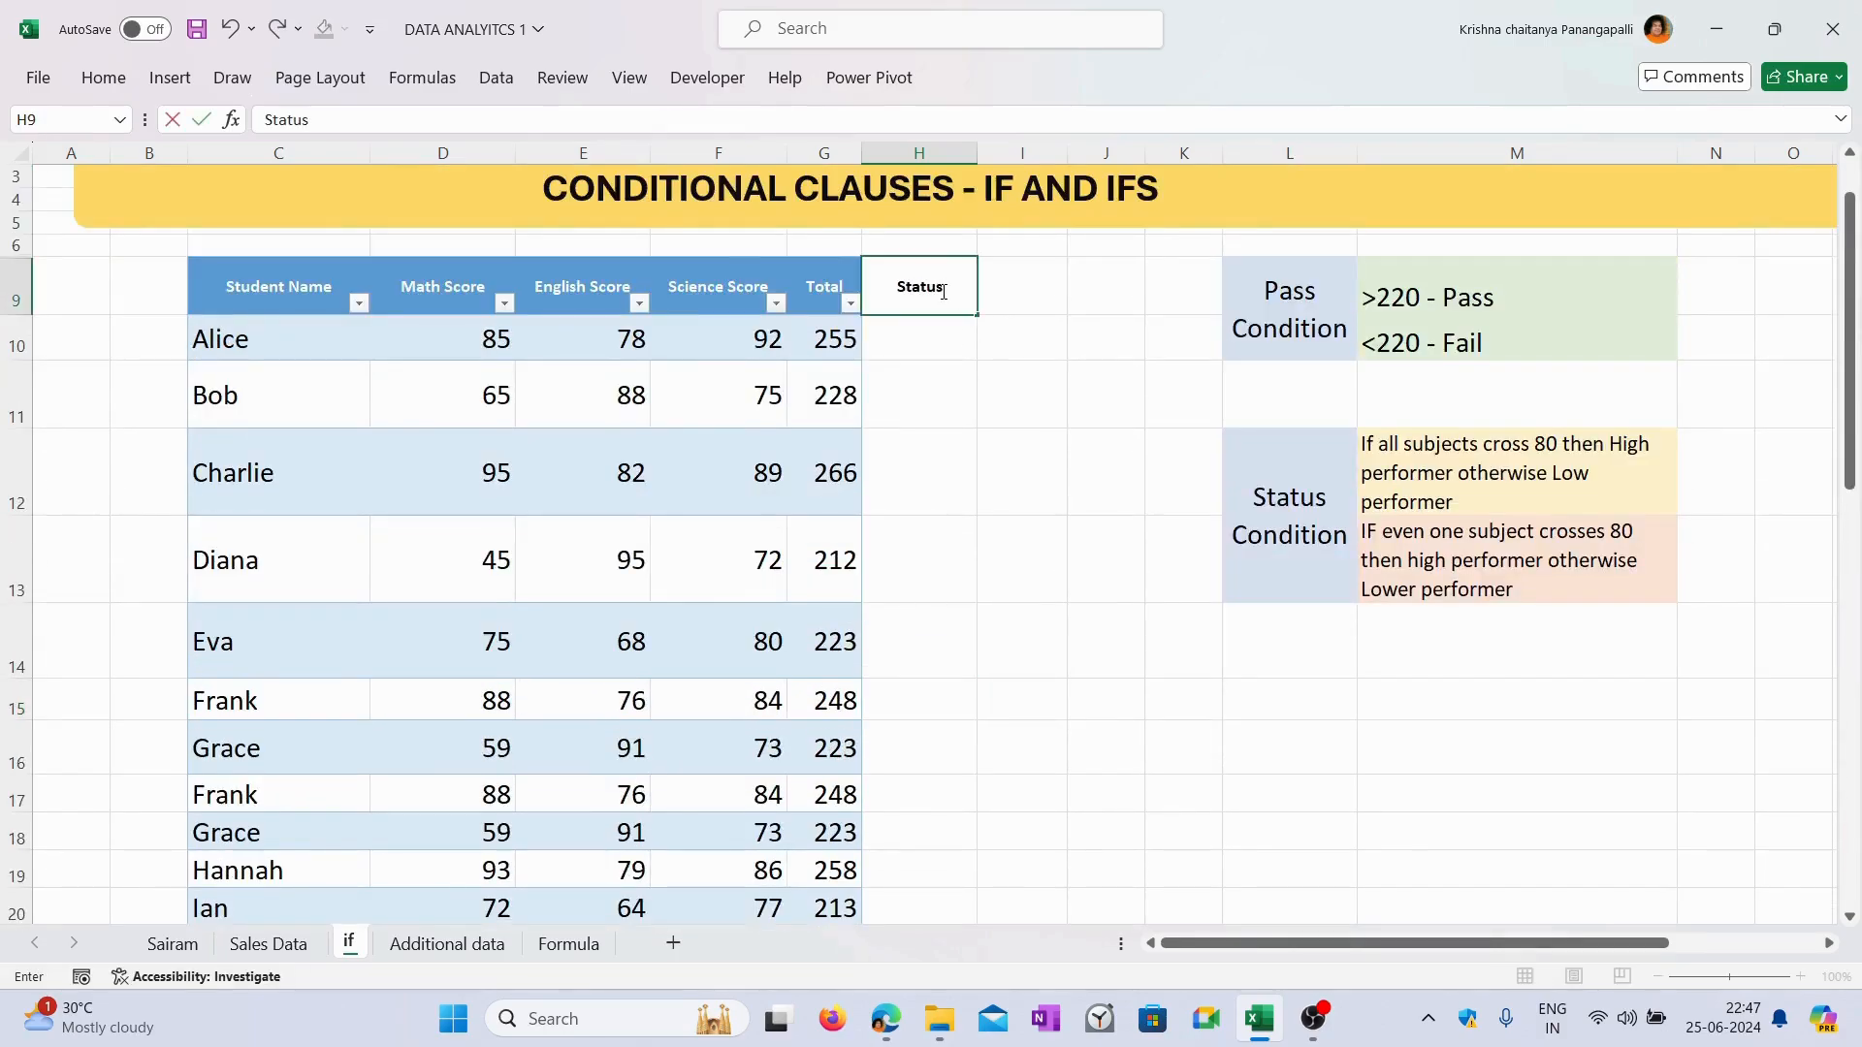
pyautogui.press('Return')
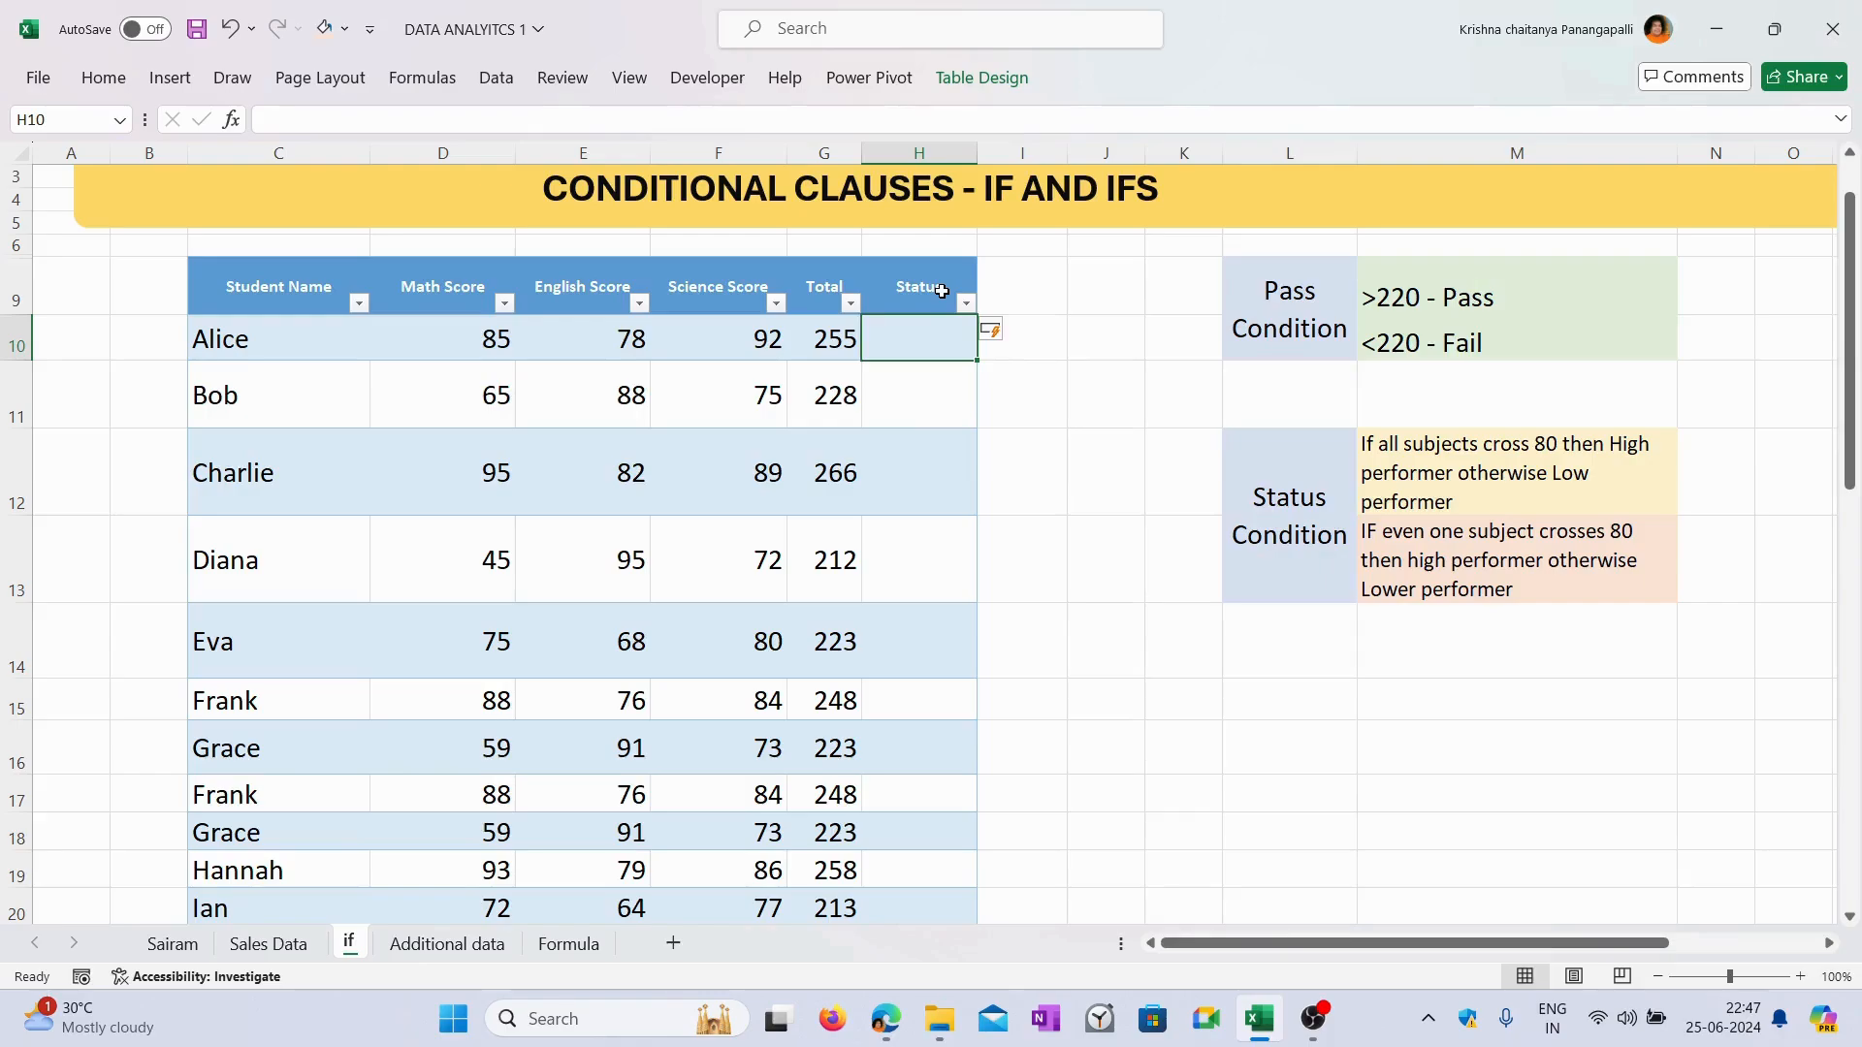
# Examine the extended table's rows and Total values against the pass and fail conditions in M9:M10.
pyautogui.scroll(-15, 831, 598)
pyautogui.scroll(16, 823, 602)
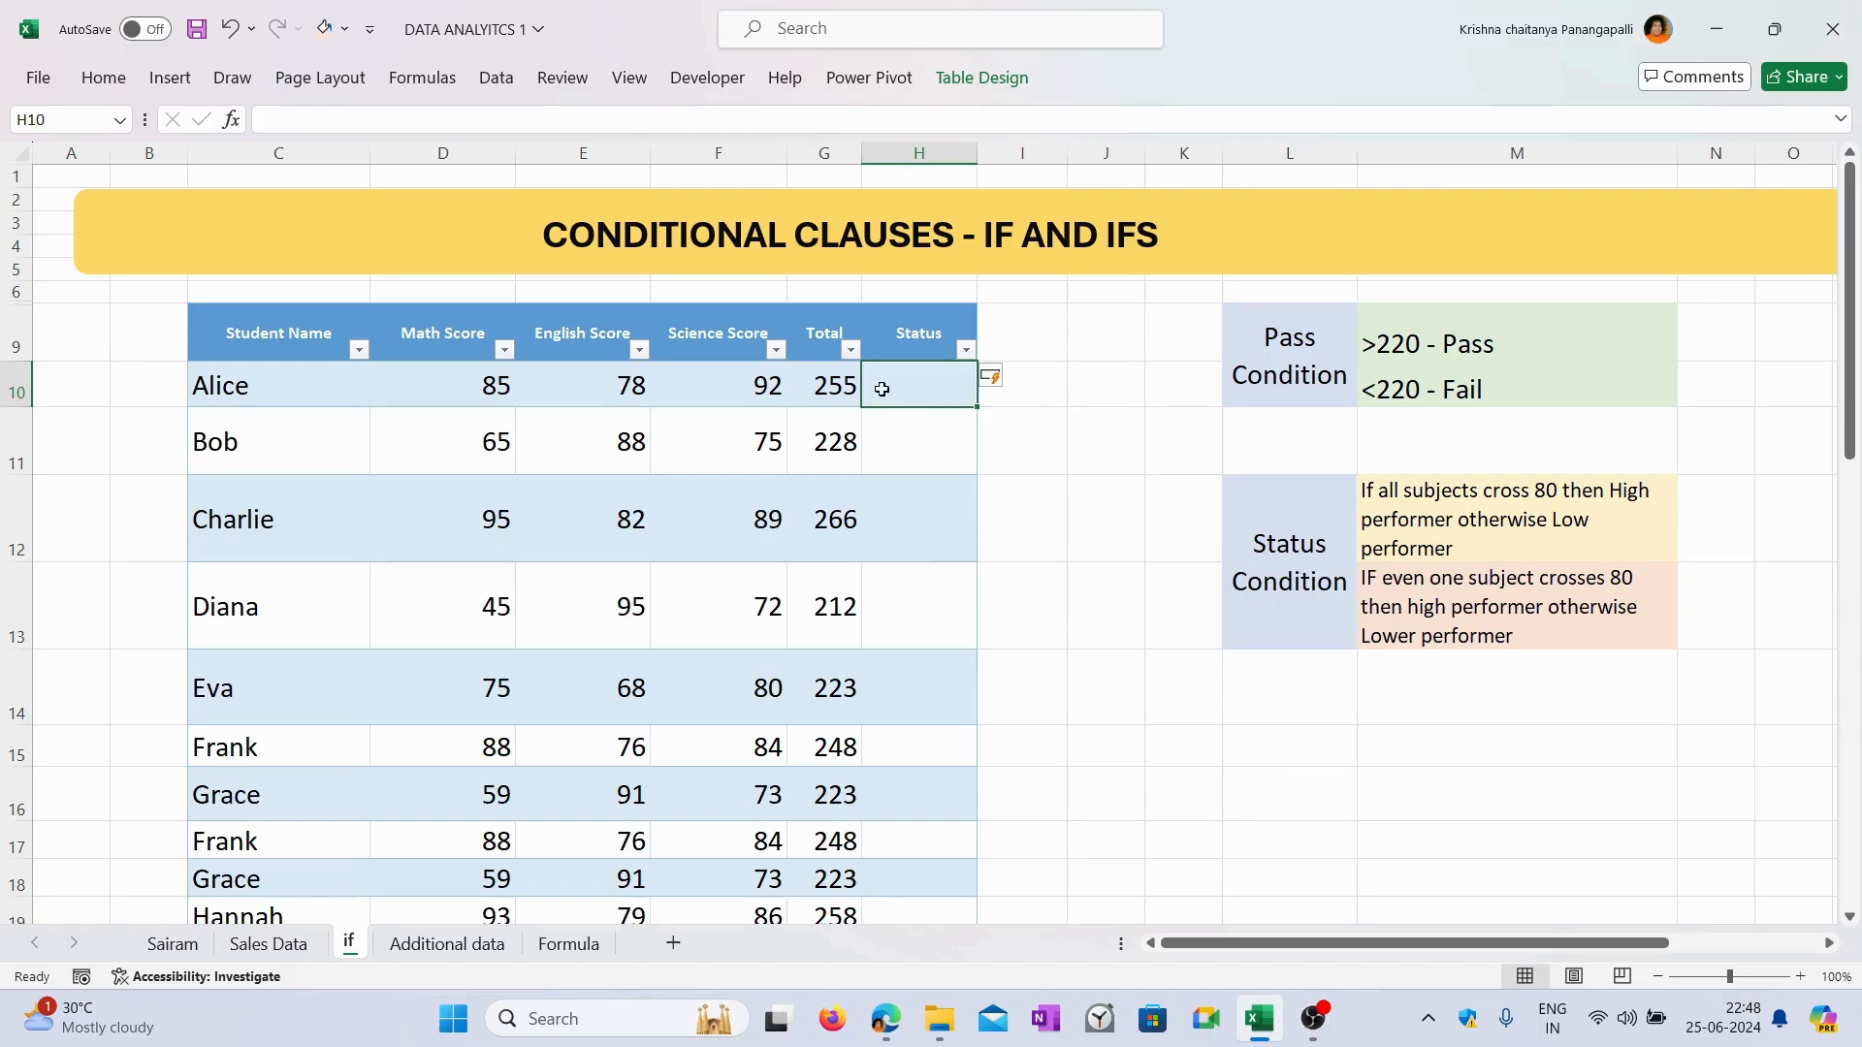
pyautogui.click(818, 393)
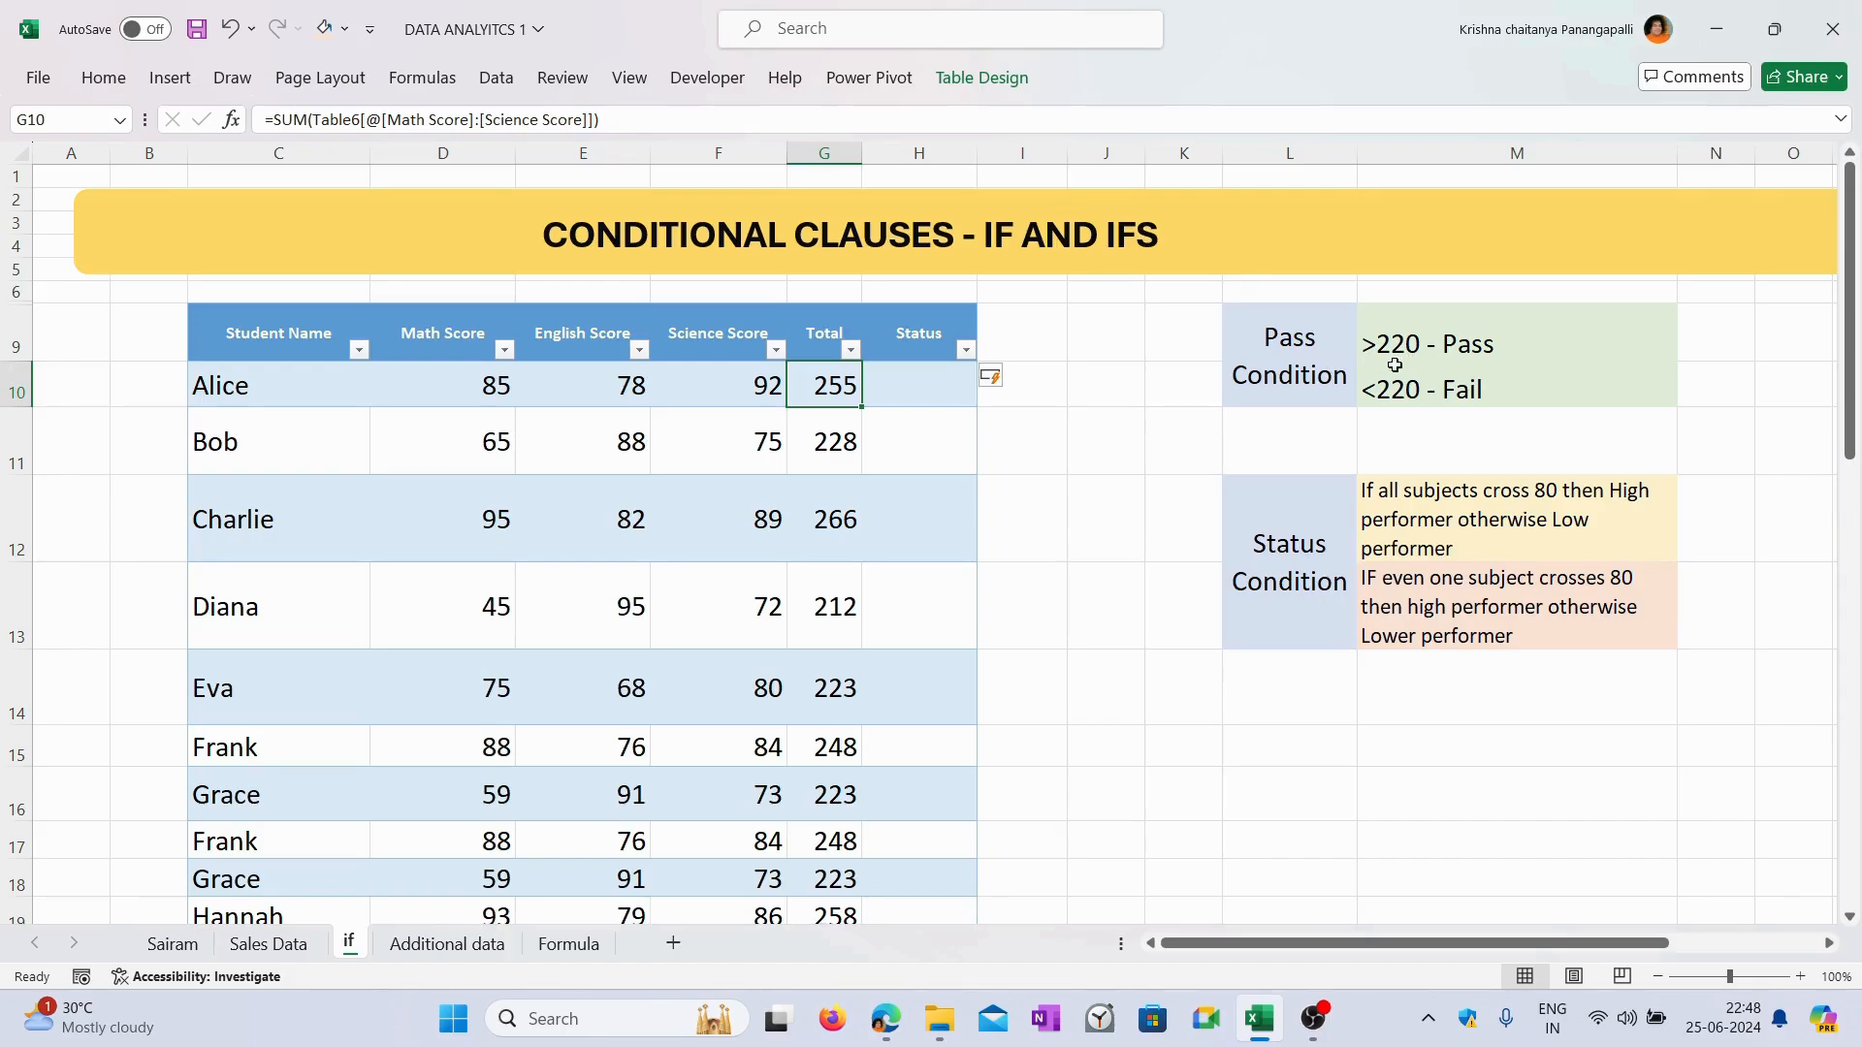
pyautogui.click(936, 378)
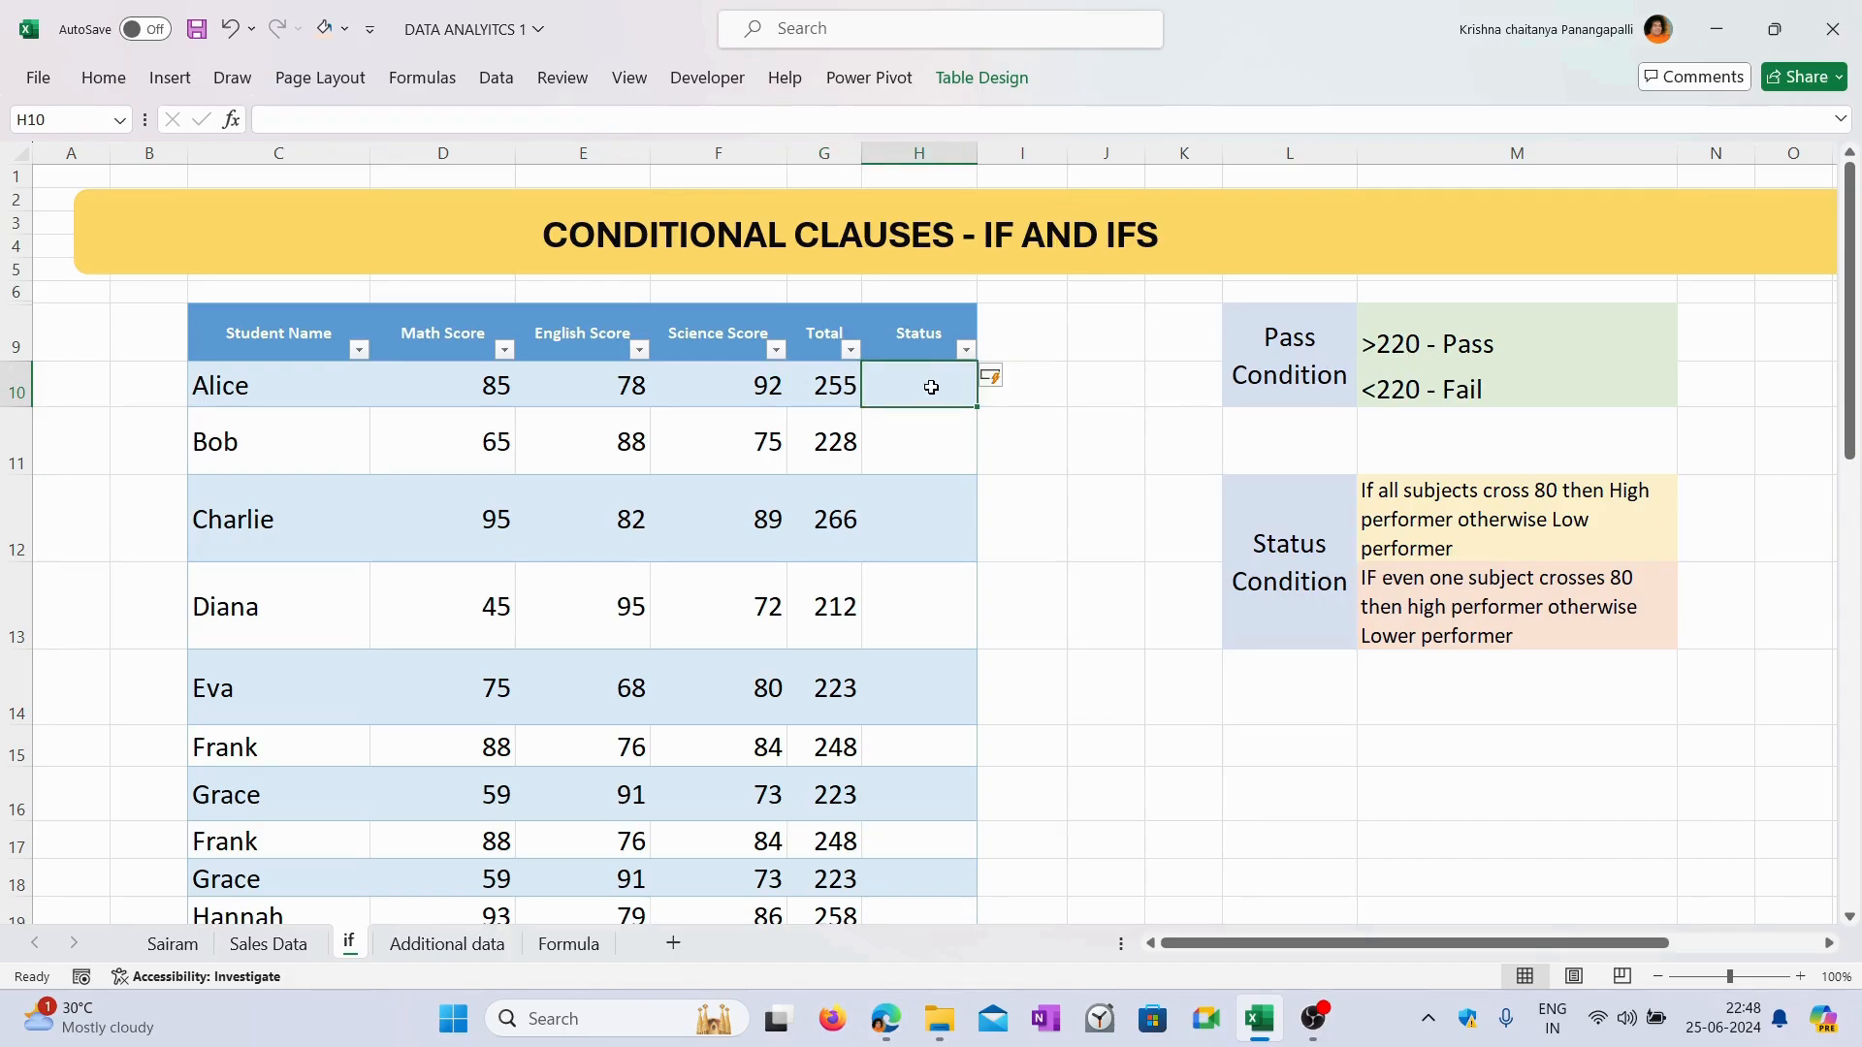
pyautogui.click(836, 390)
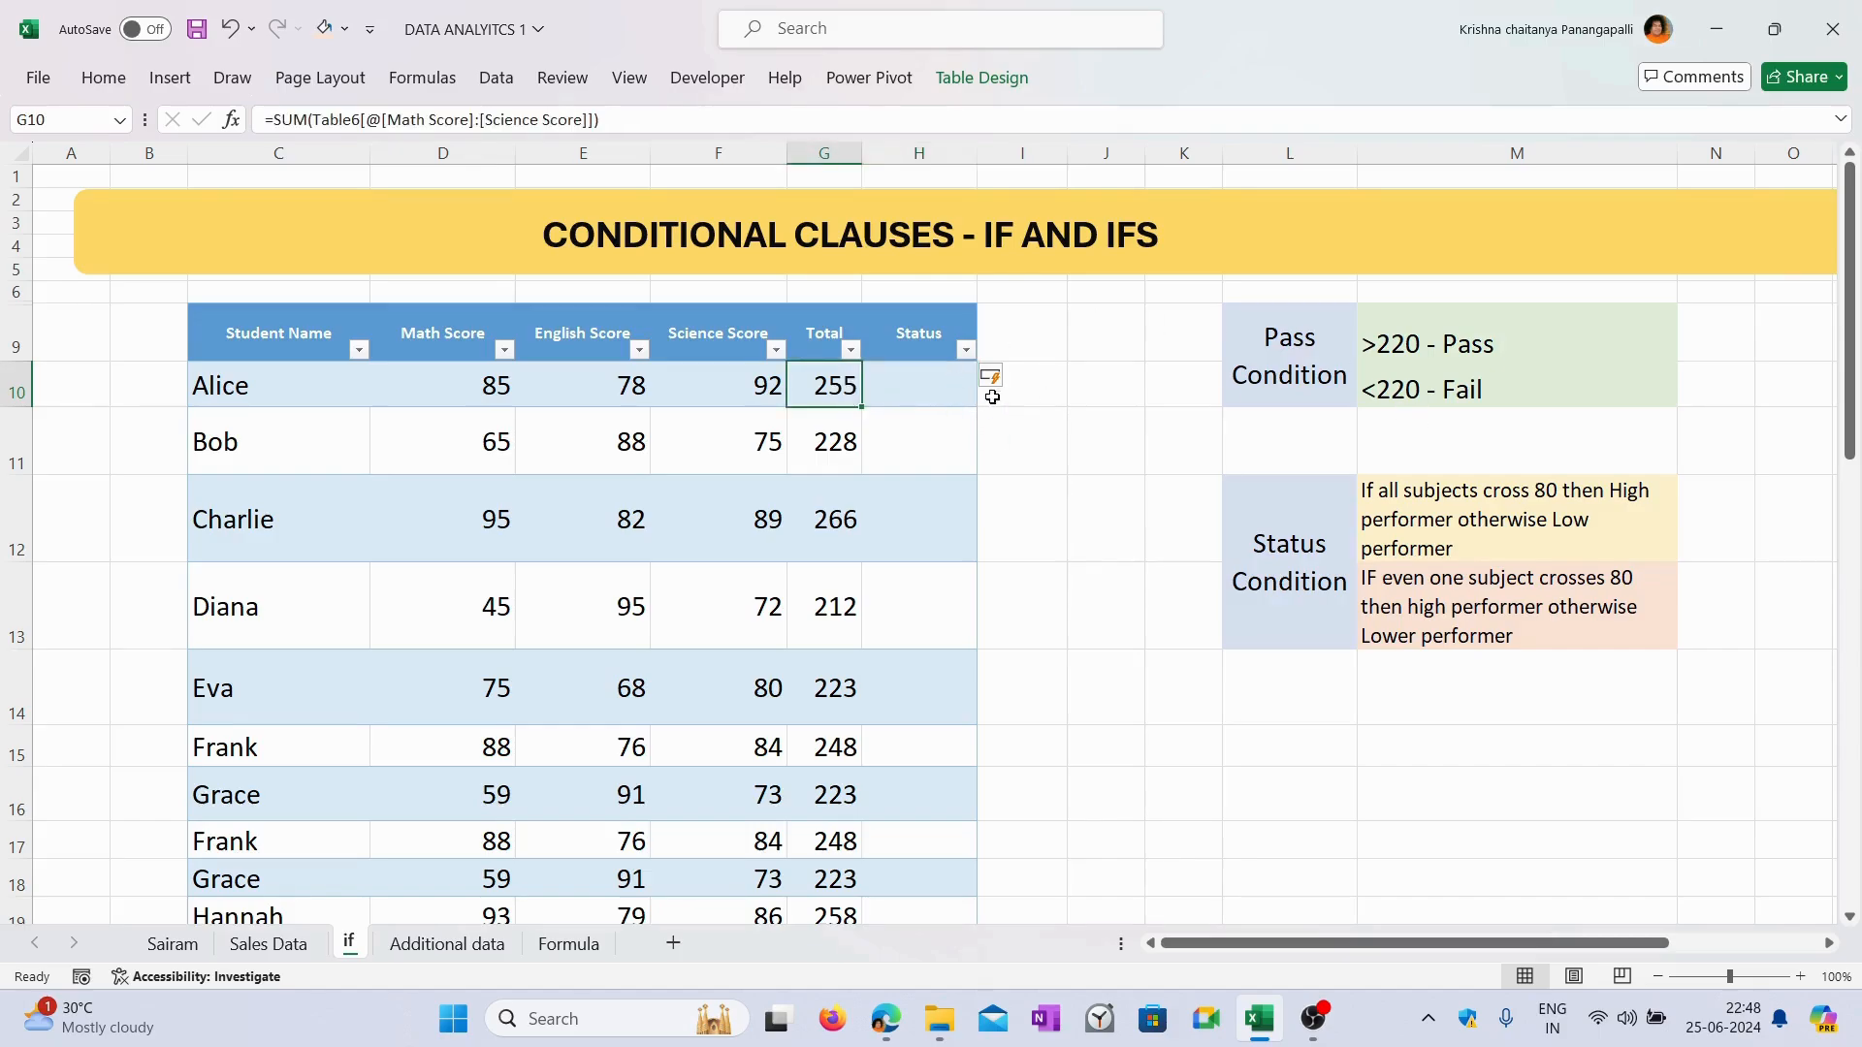
pyautogui.click(944, 407)
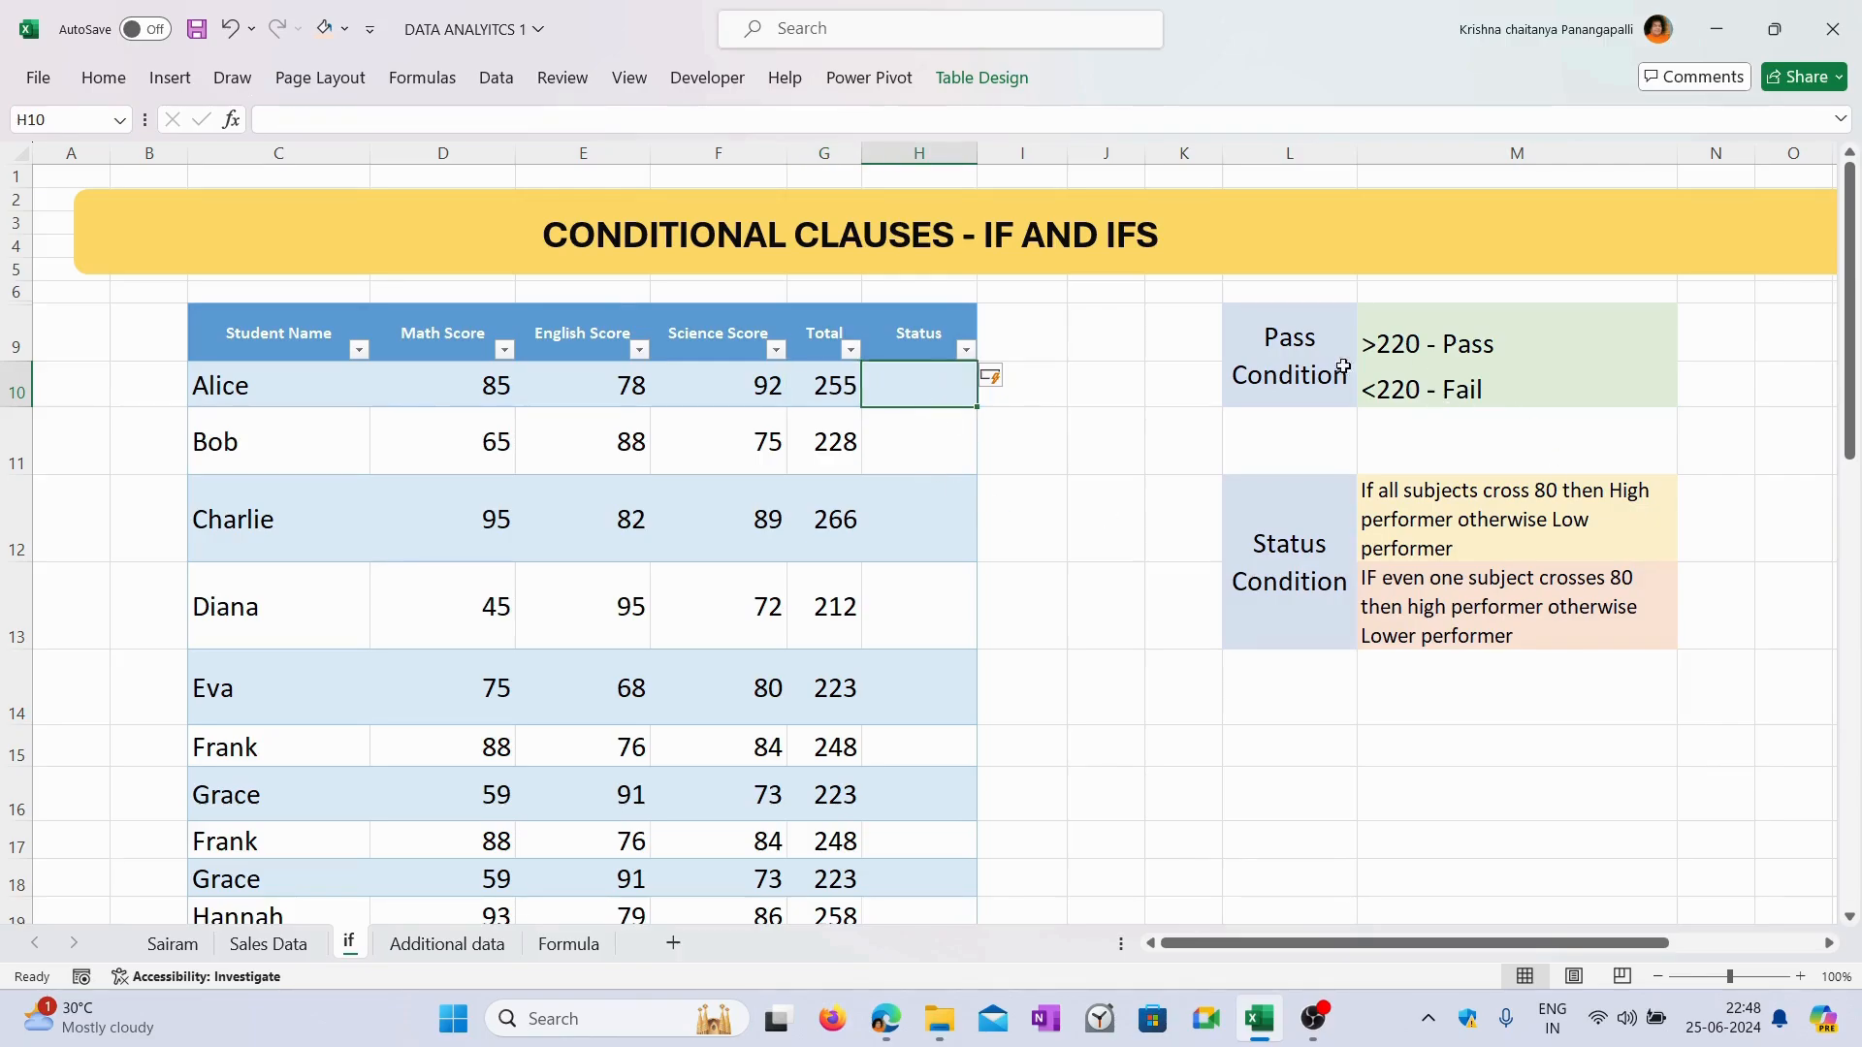
pyautogui.click(1272, 344)
pyautogui.click(1549, 356)
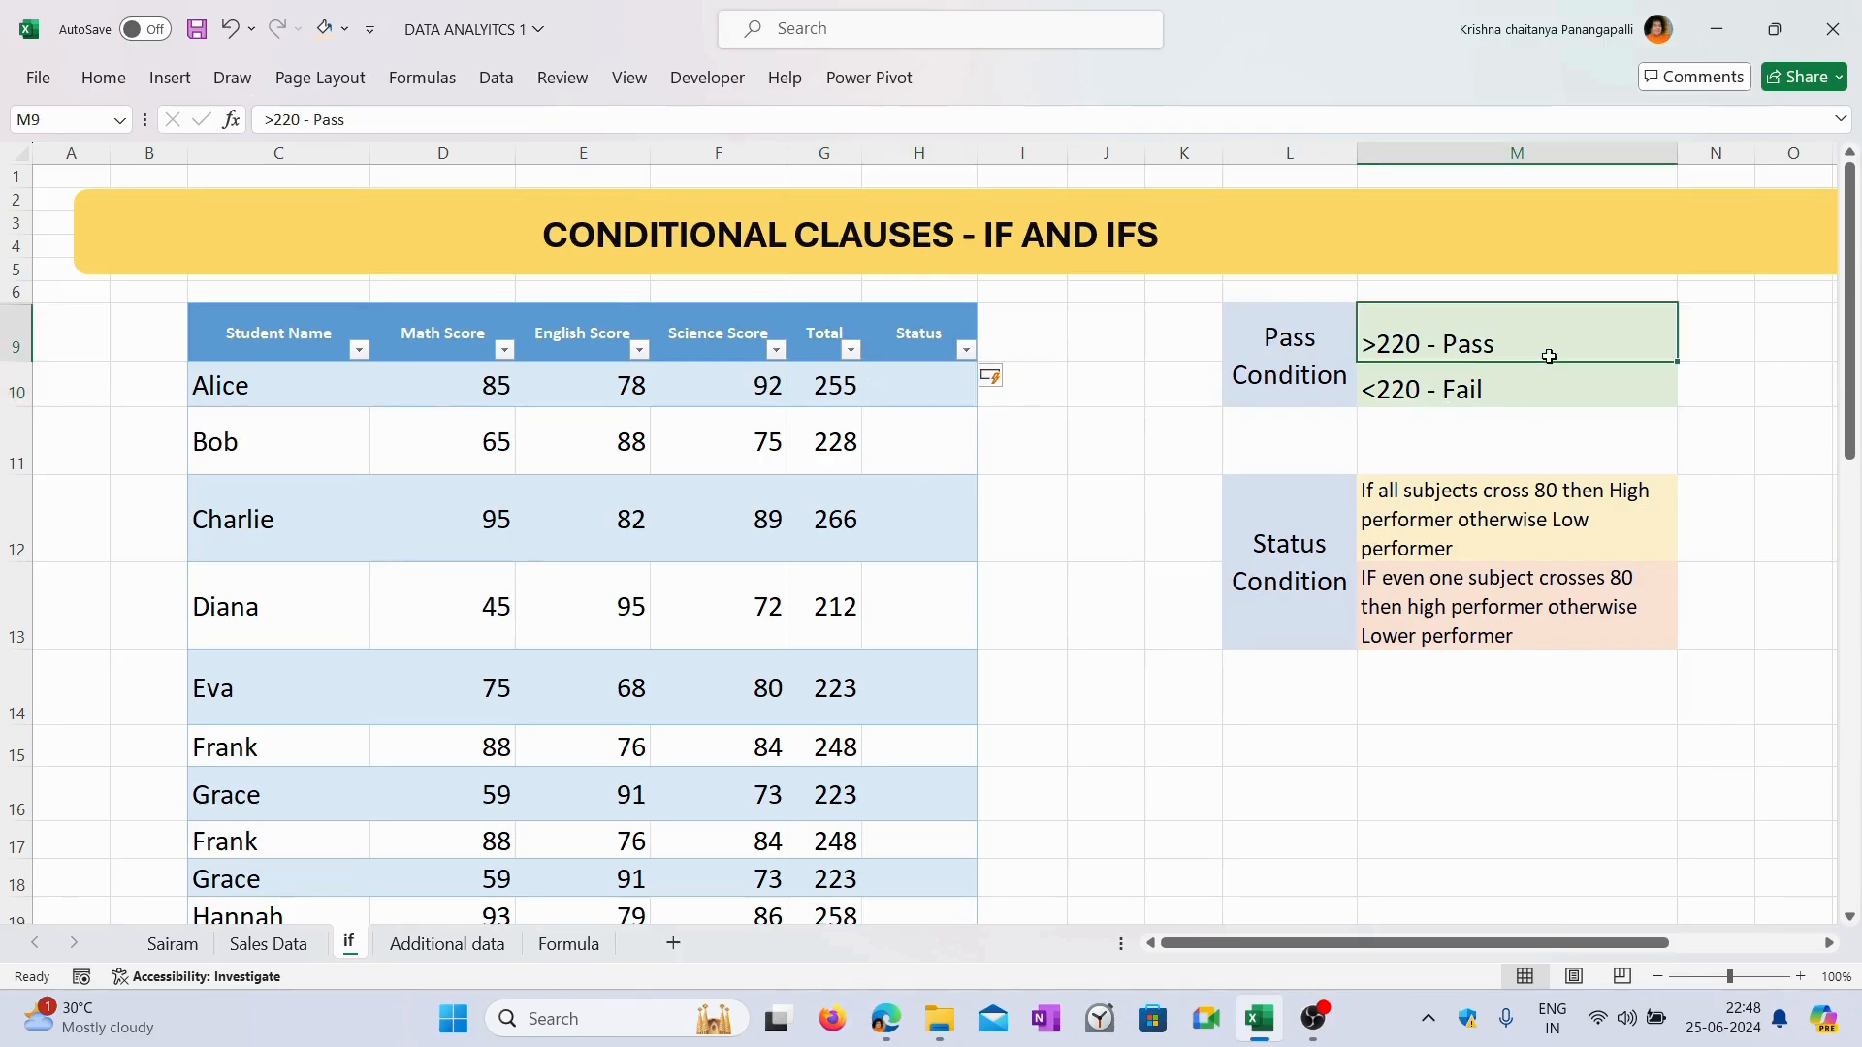
pyautogui.click(1483, 381)
pyautogui.click(1492, 341)
pyautogui.click(1486, 388)
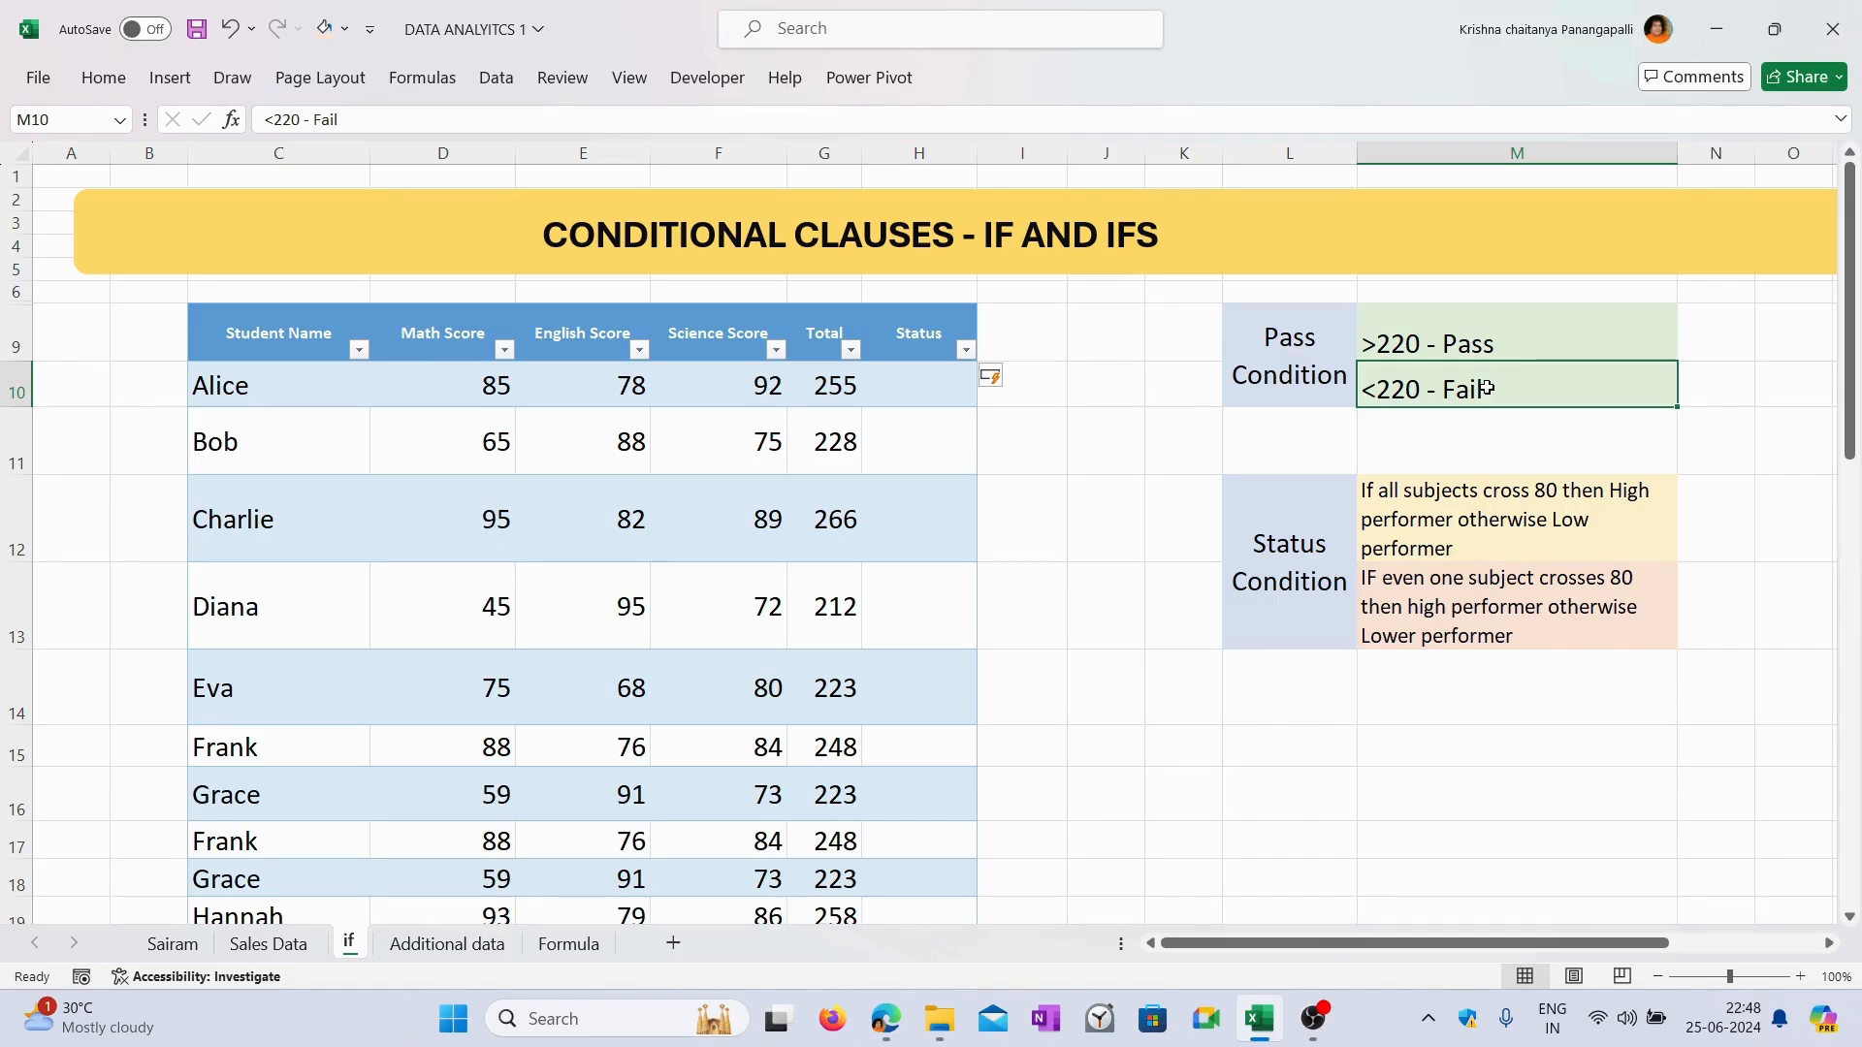
# Fill the Status column from H10 with an IF formula returning "Pass" when Total is greater than 220, otherwise "Fail".
pyautogui.click(885, 395)
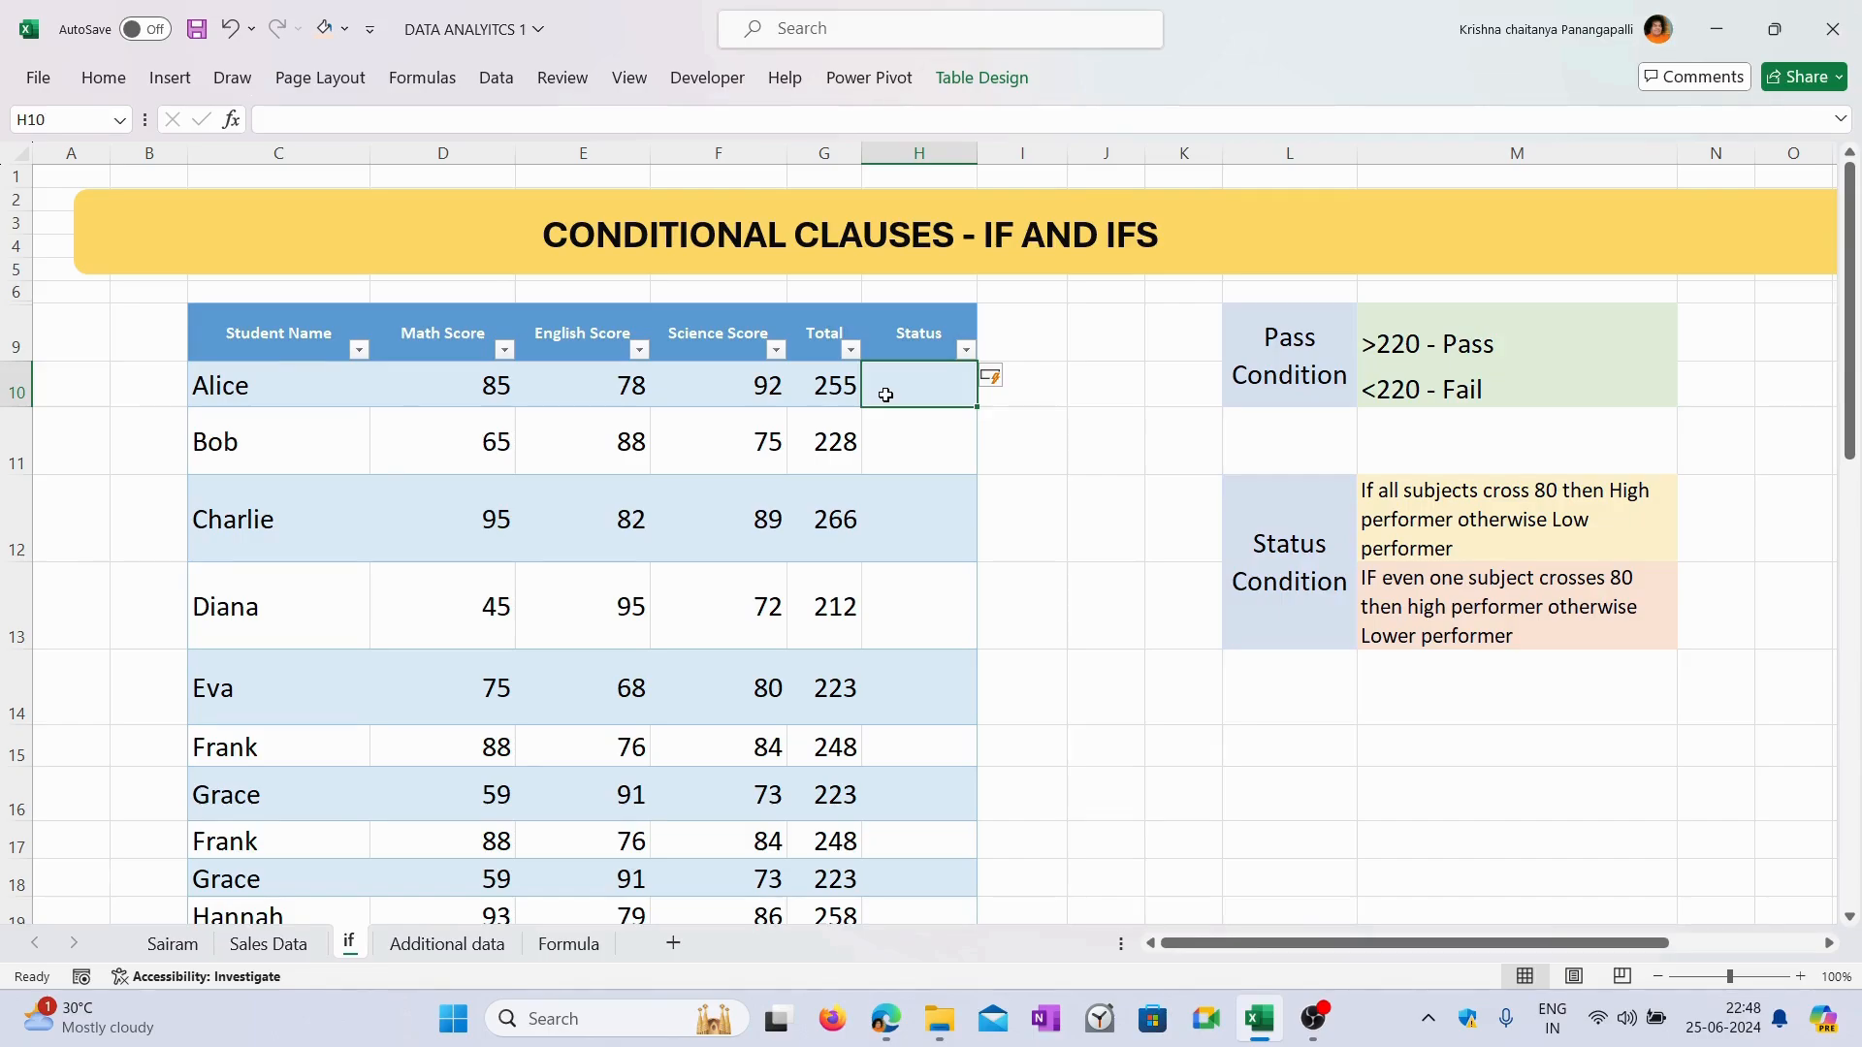
pyautogui.write('=')
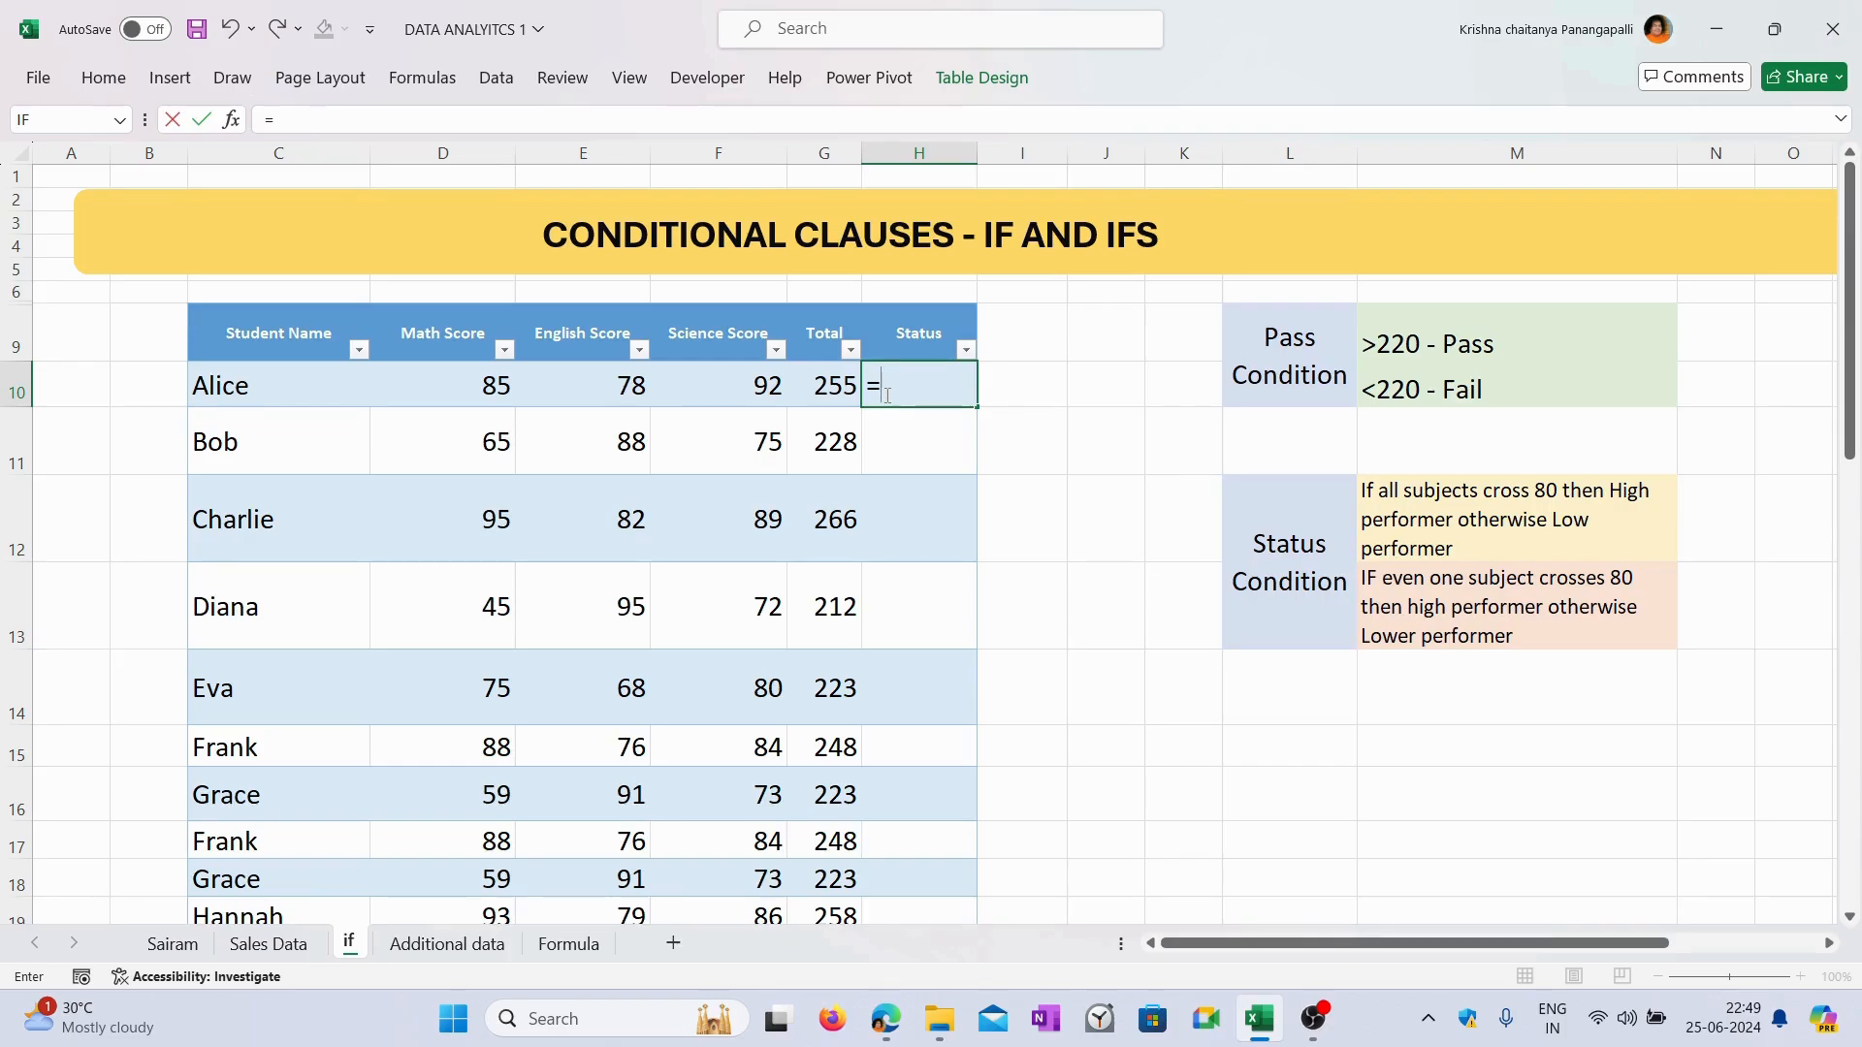
pyautogui.write('if')
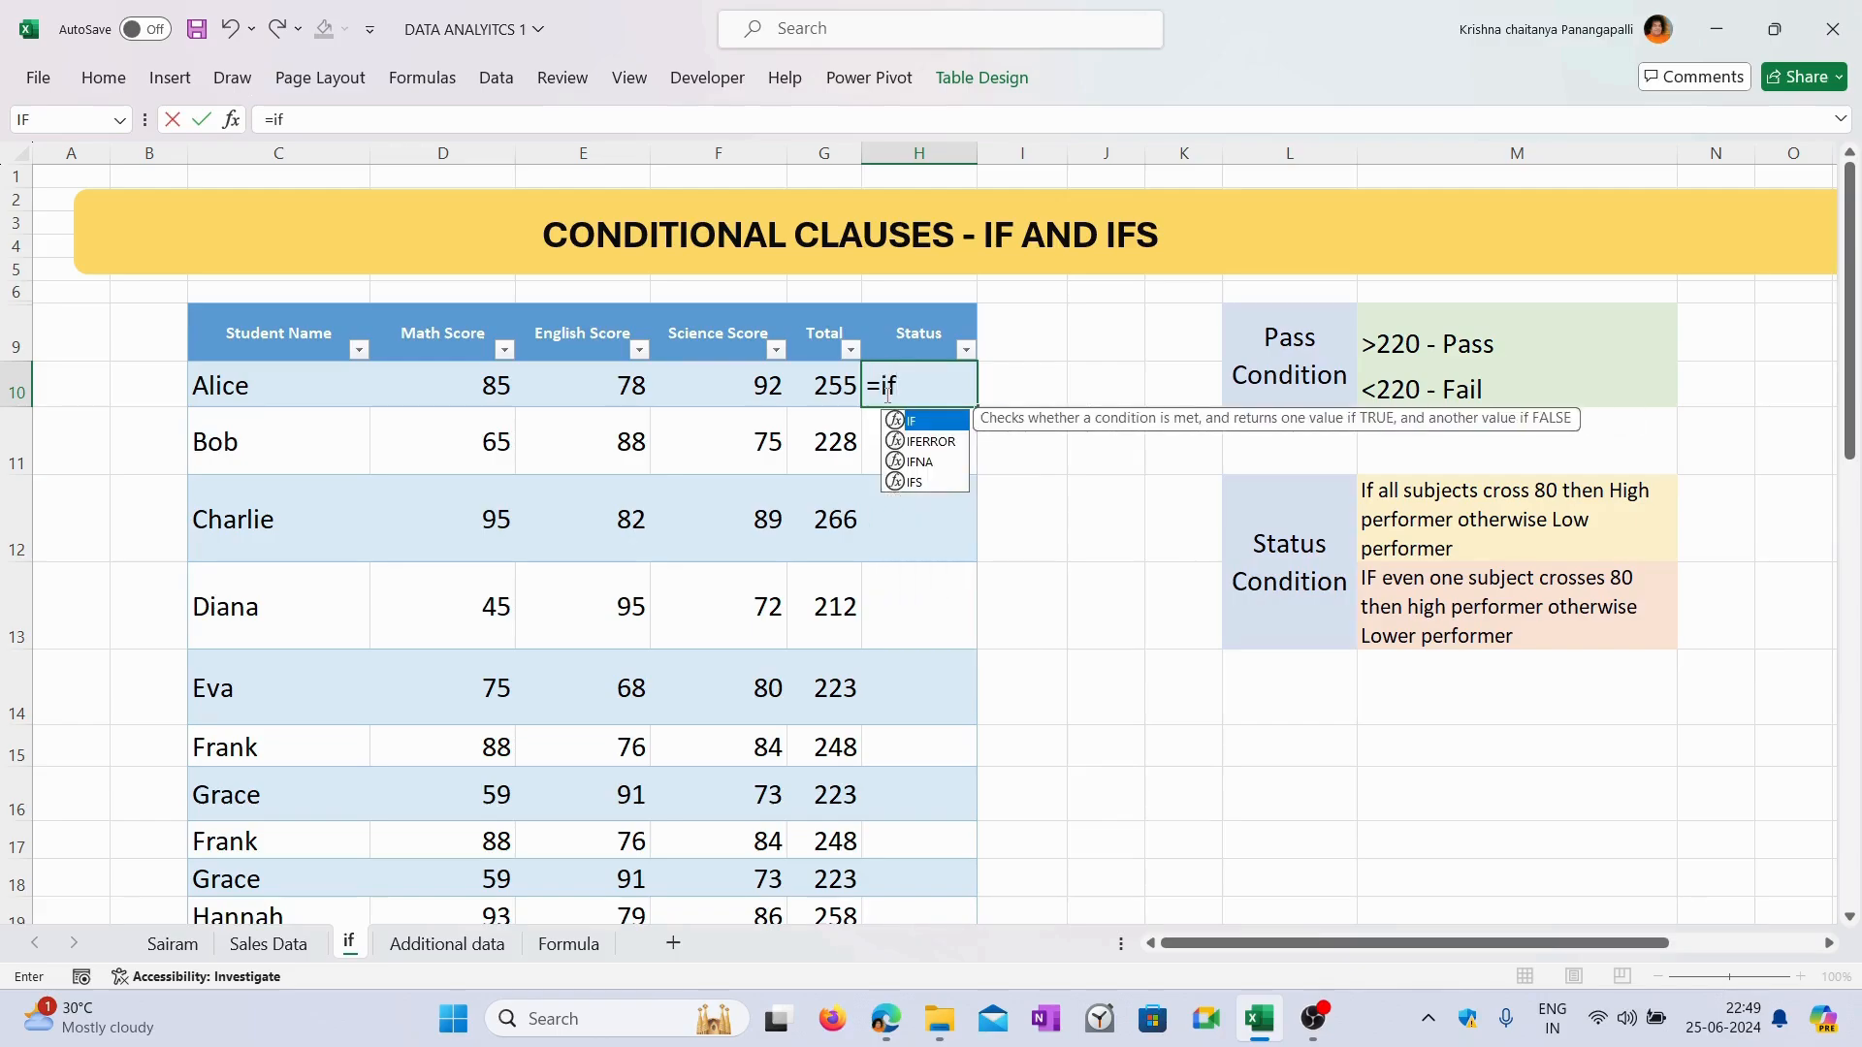
pyautogui.press('Tab')
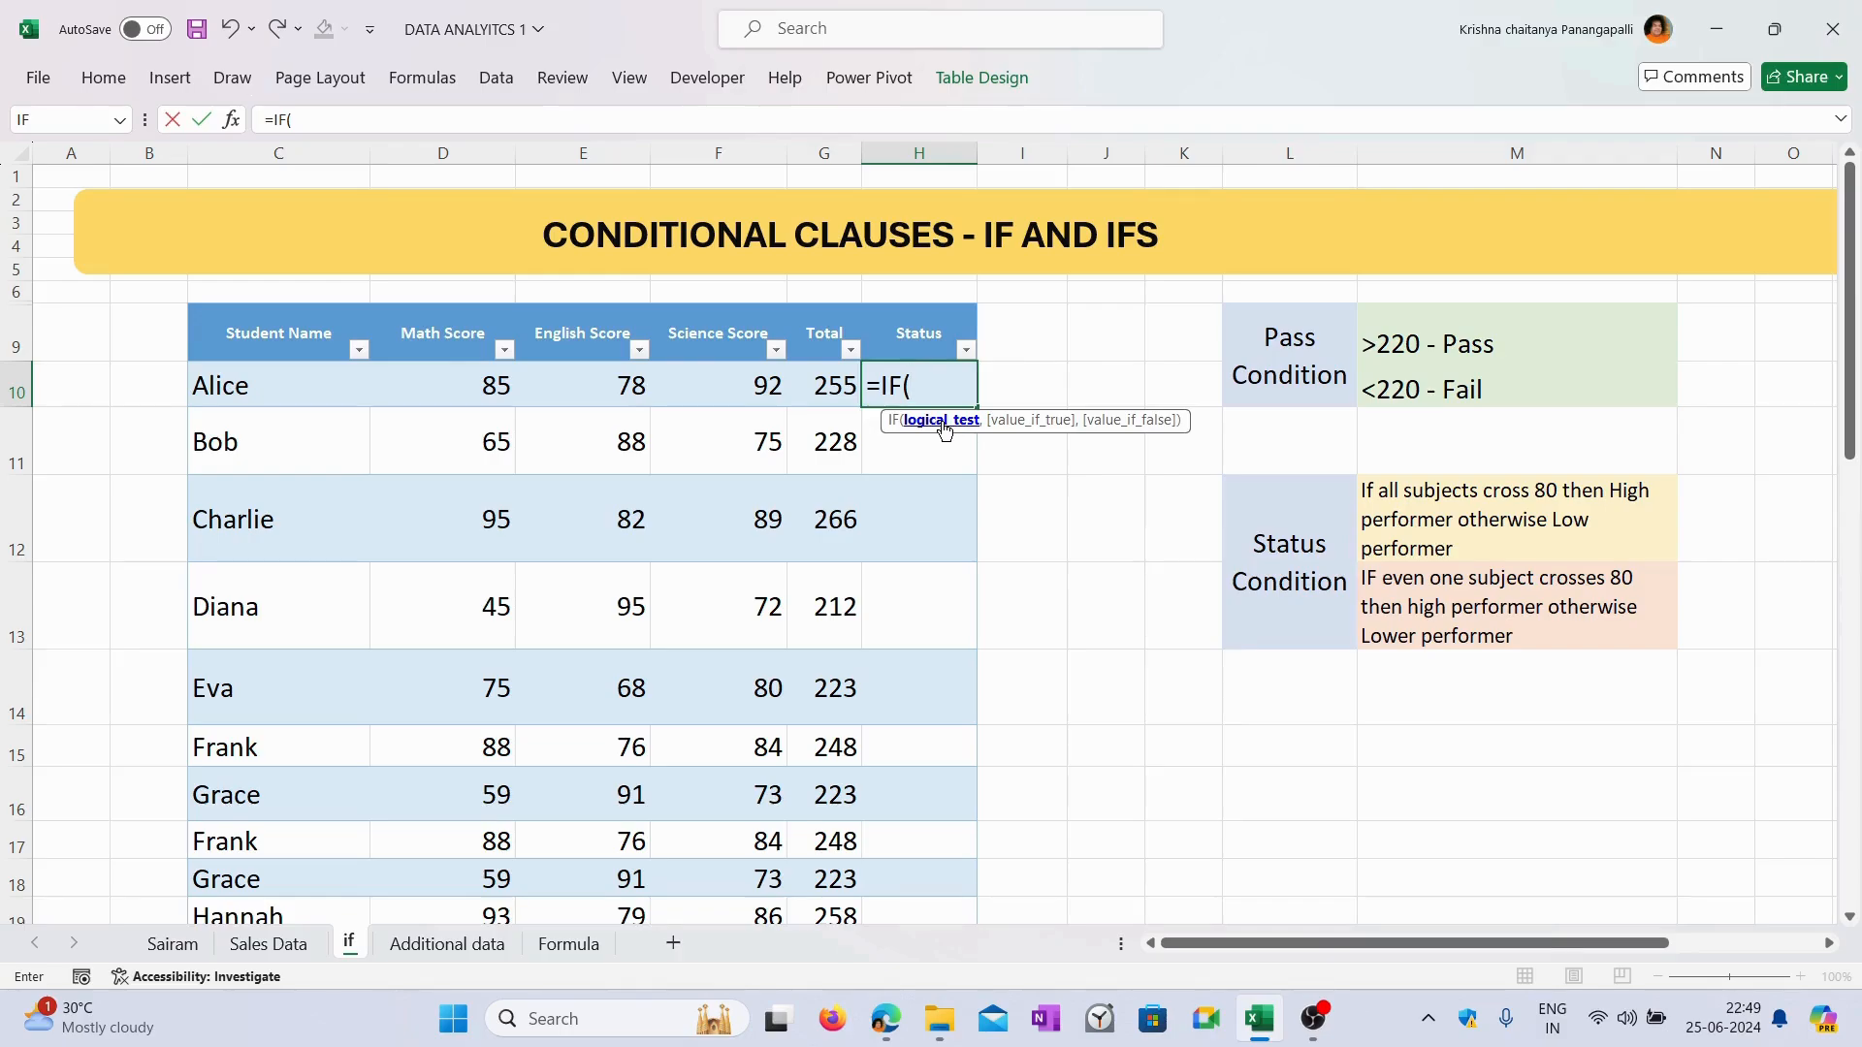
pyautogui.click(829, 383)
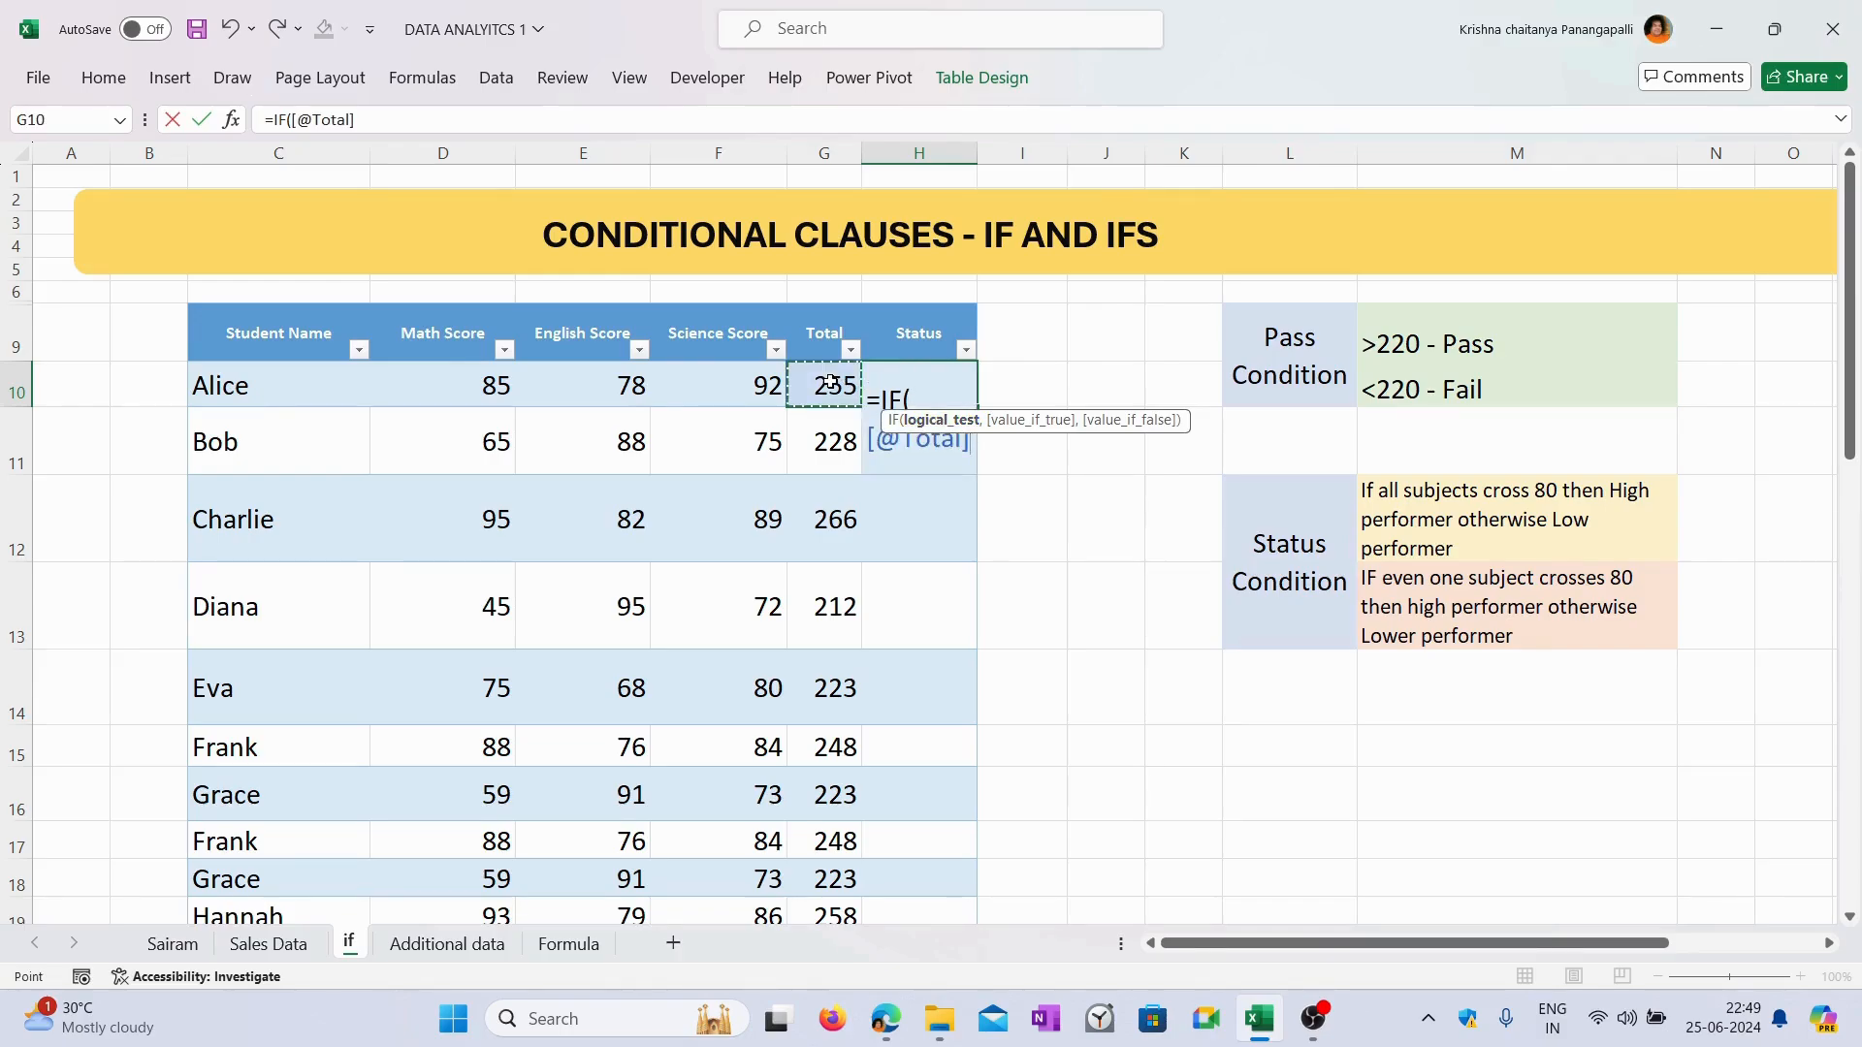
pyautogui.write('>')
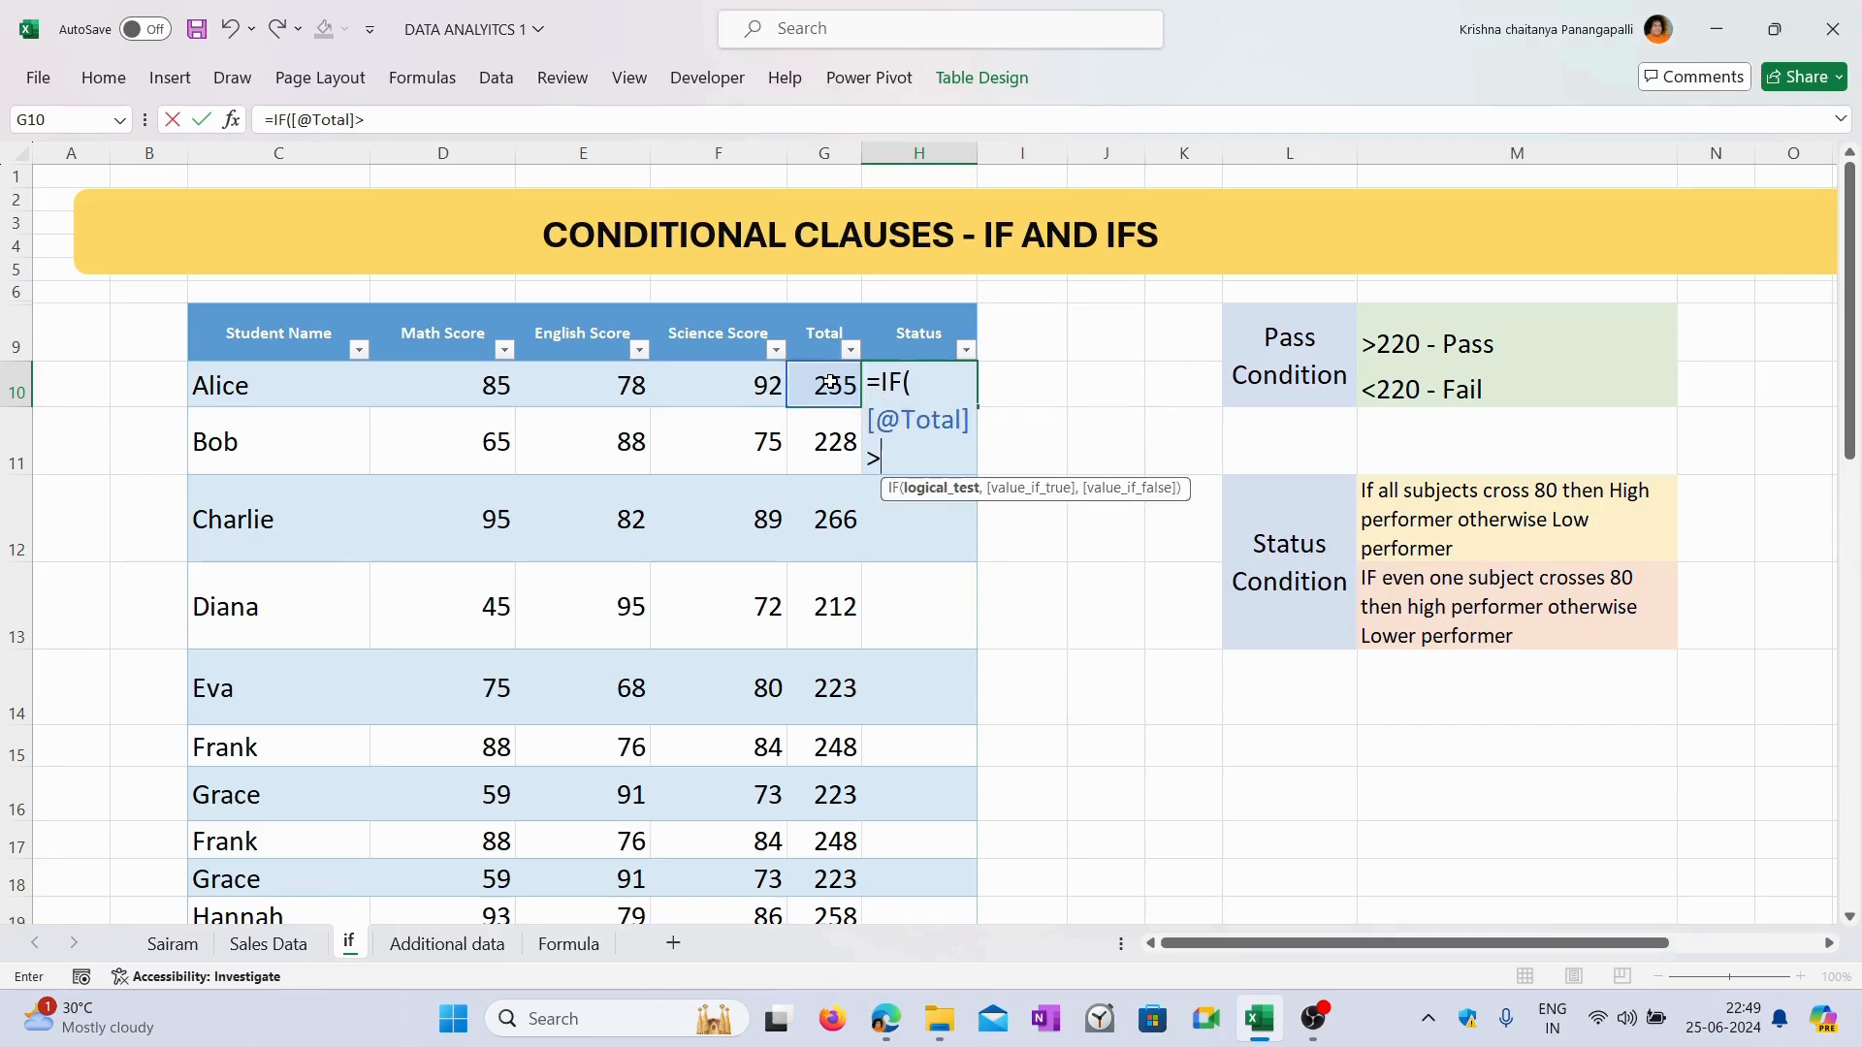
pyautogui.write('220,')
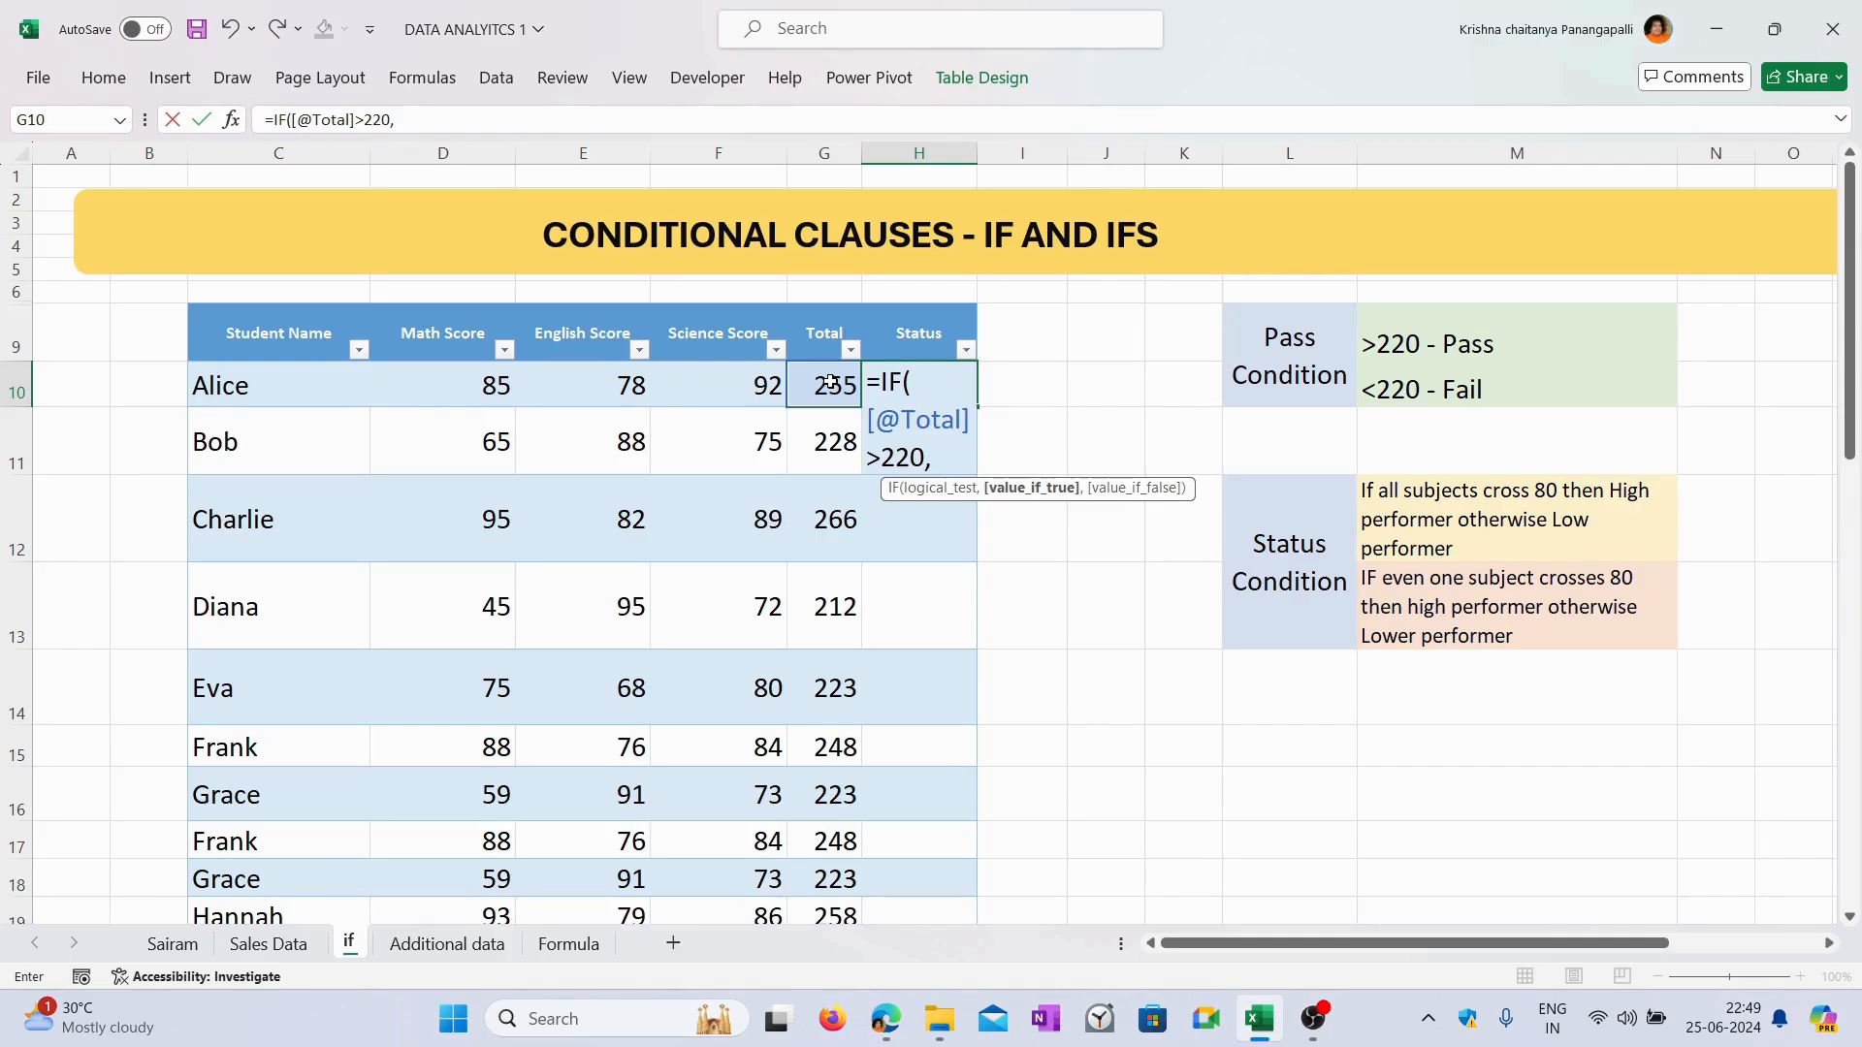
pyautogui.write('"Pas')
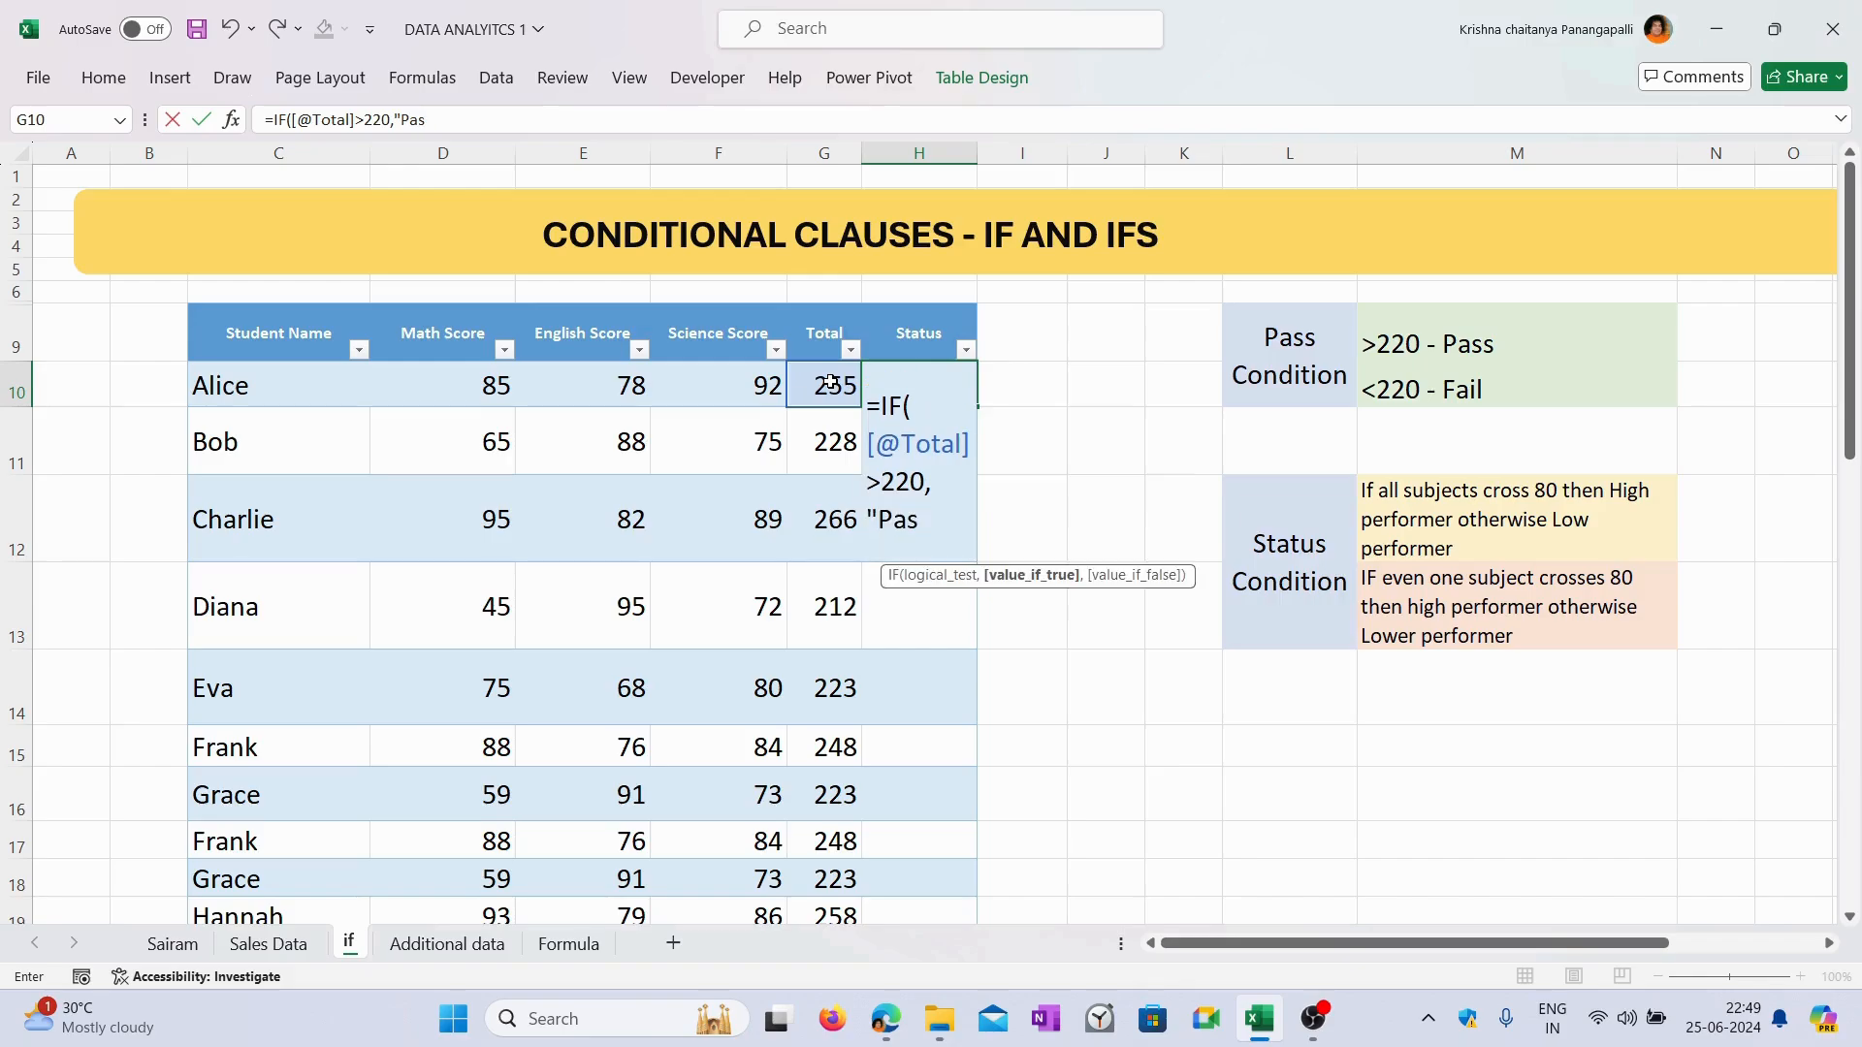
pyautogui.write('s"')
pyautogui.write(',')
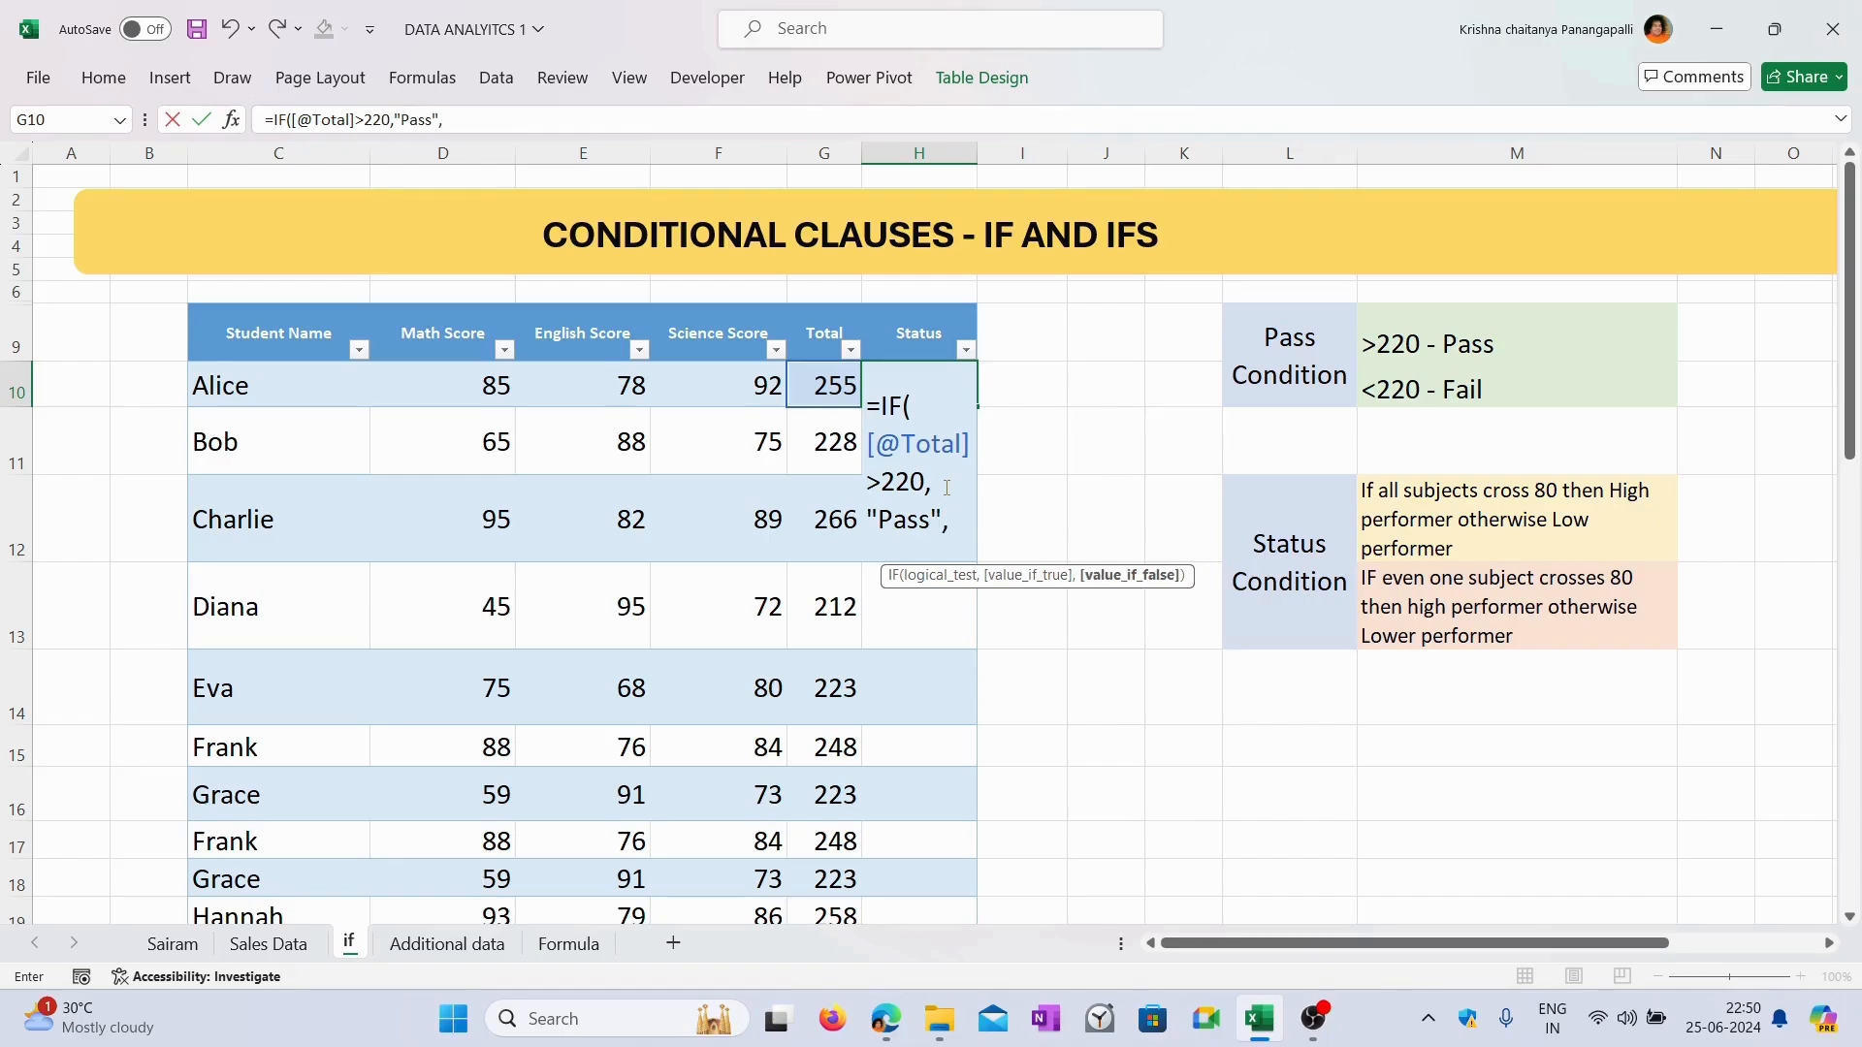
pyautogui.write('"Fail"')
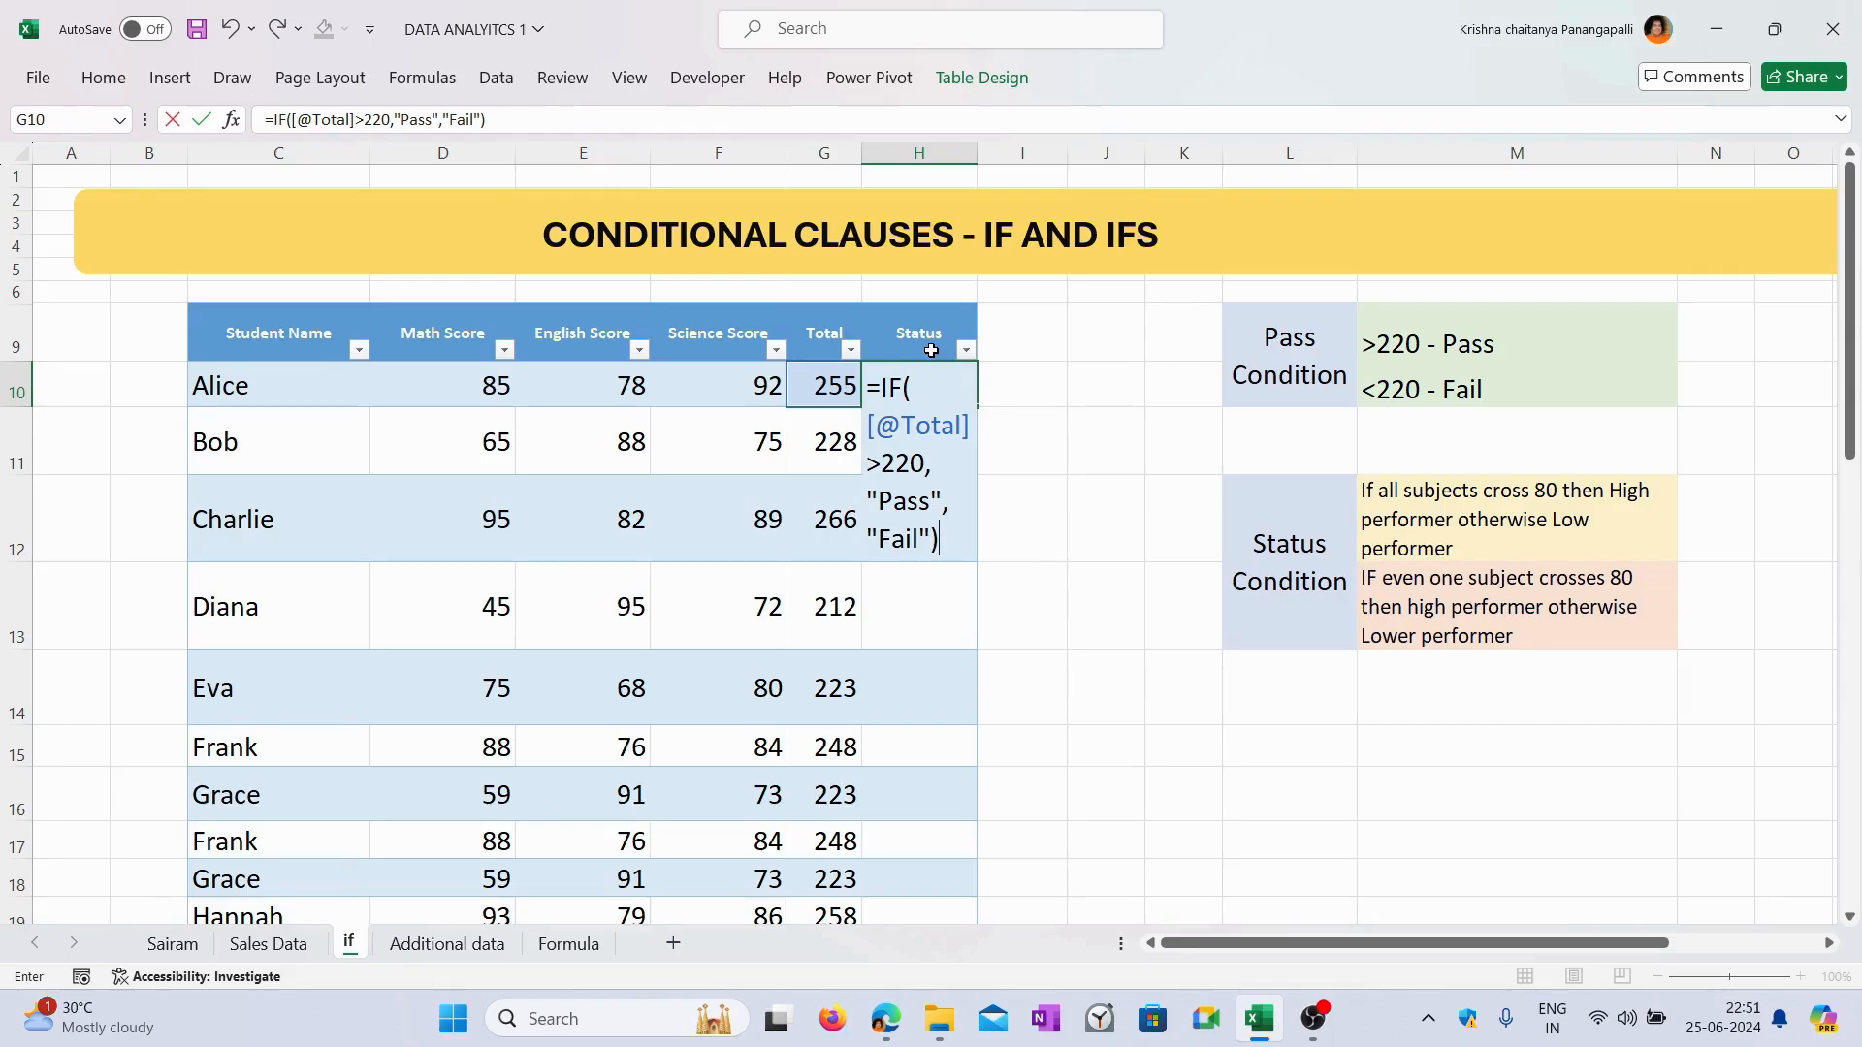
pyautogui.press('Return')
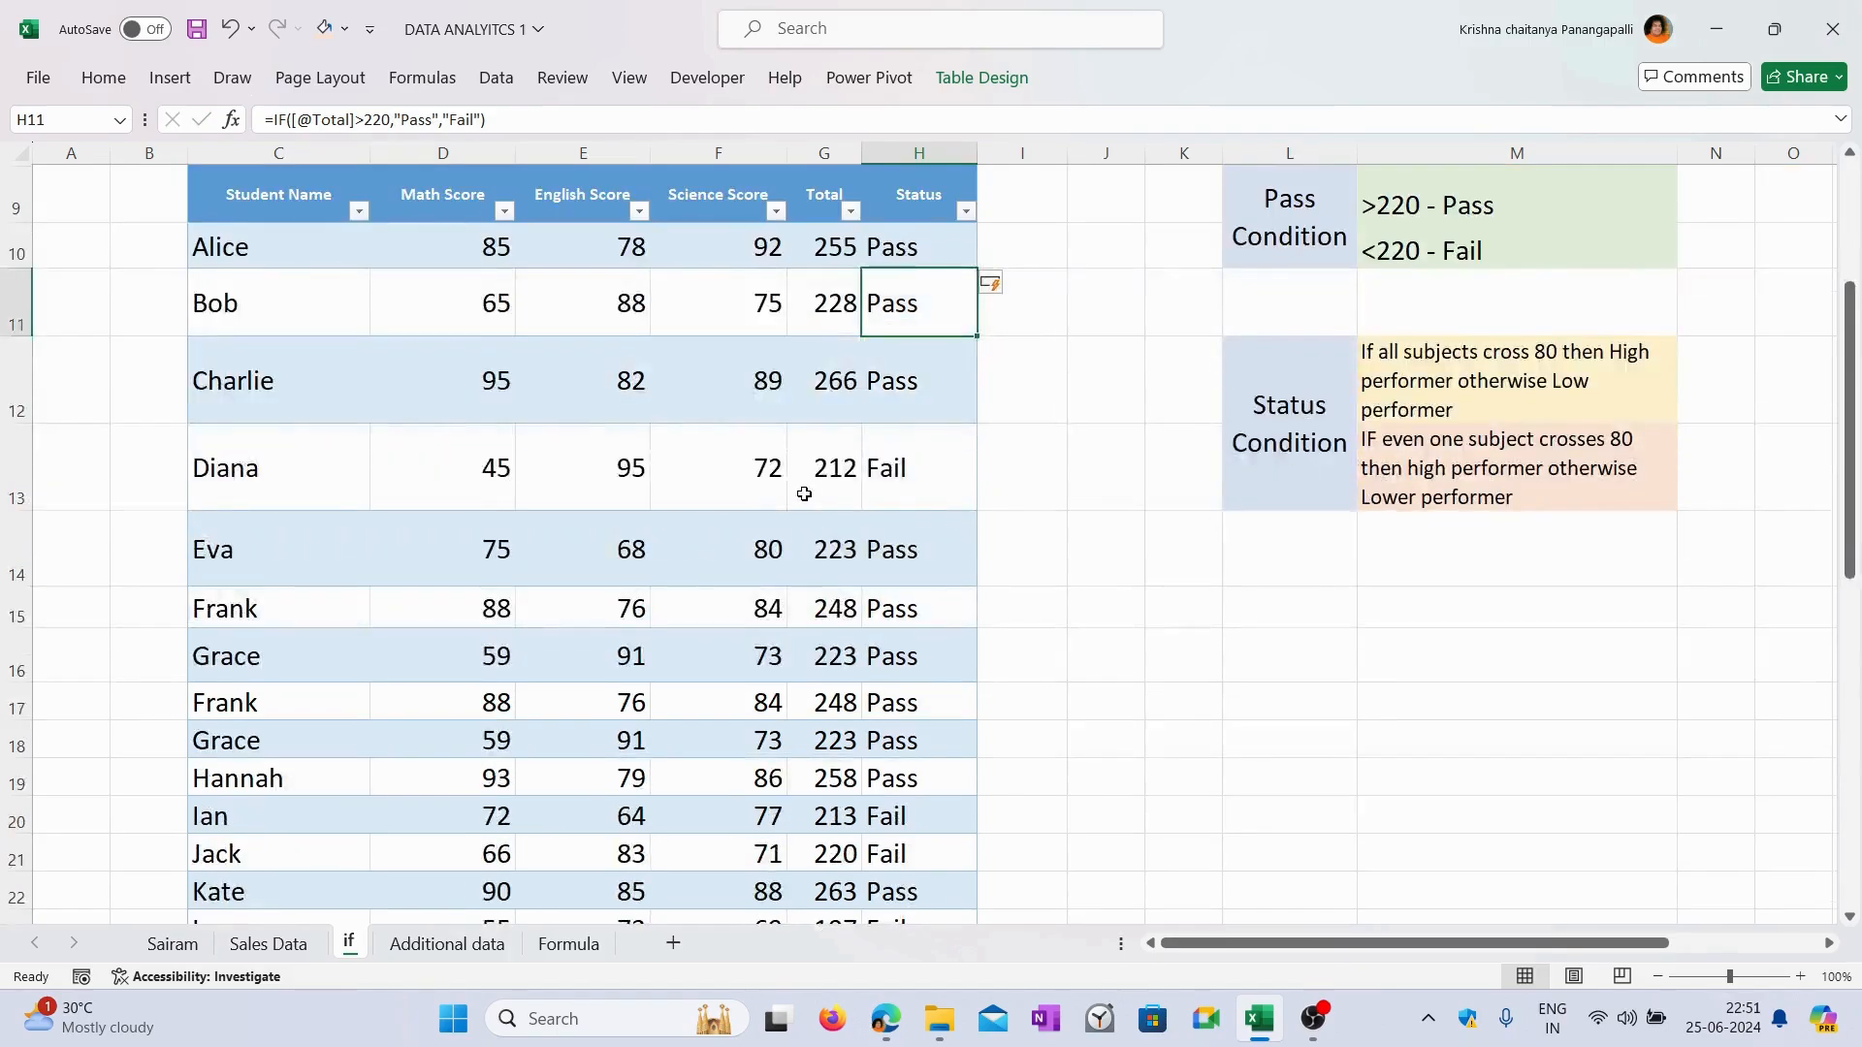
# Examine the Status results down the table and how row 10's three subject scores lead to its Total and Status.
pyautogui.scroll(-10, 798, 490)
pyautogui.scroll(10, 775, 526)
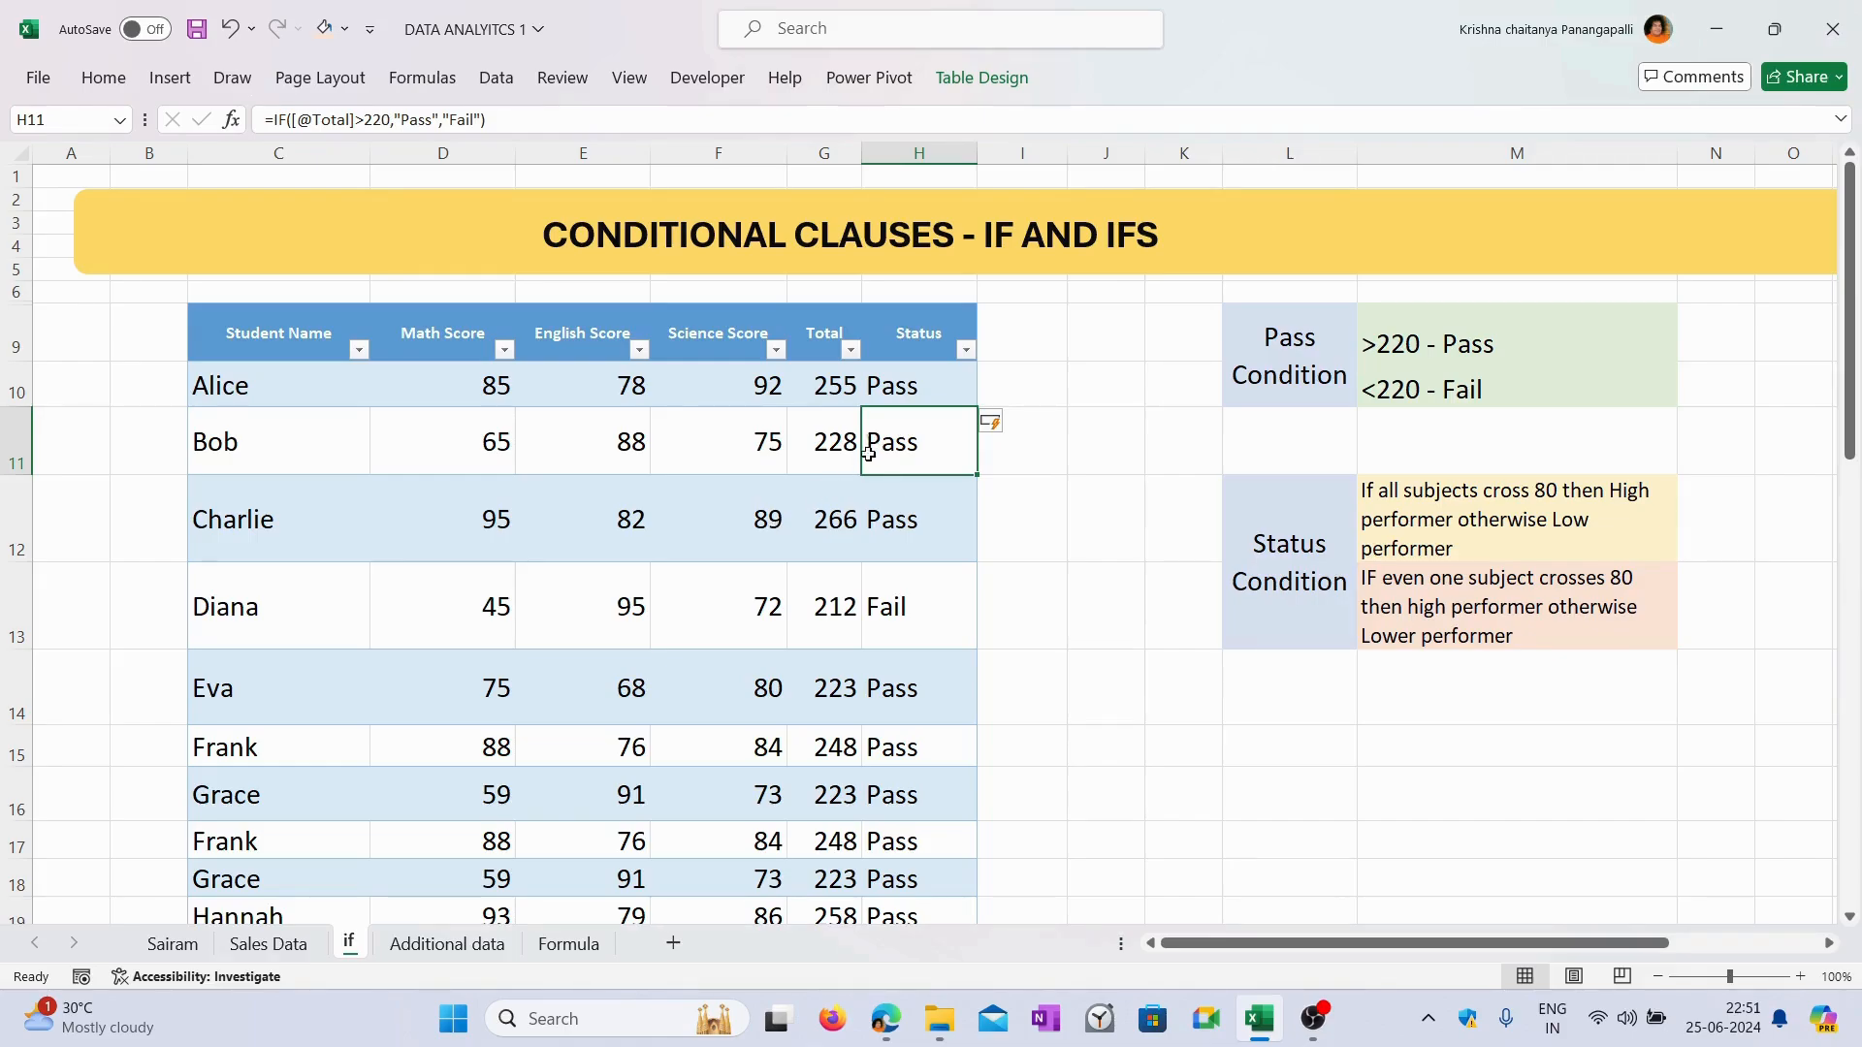
pyautogui.click(830, 398)
pyautogui.click(922, 391)
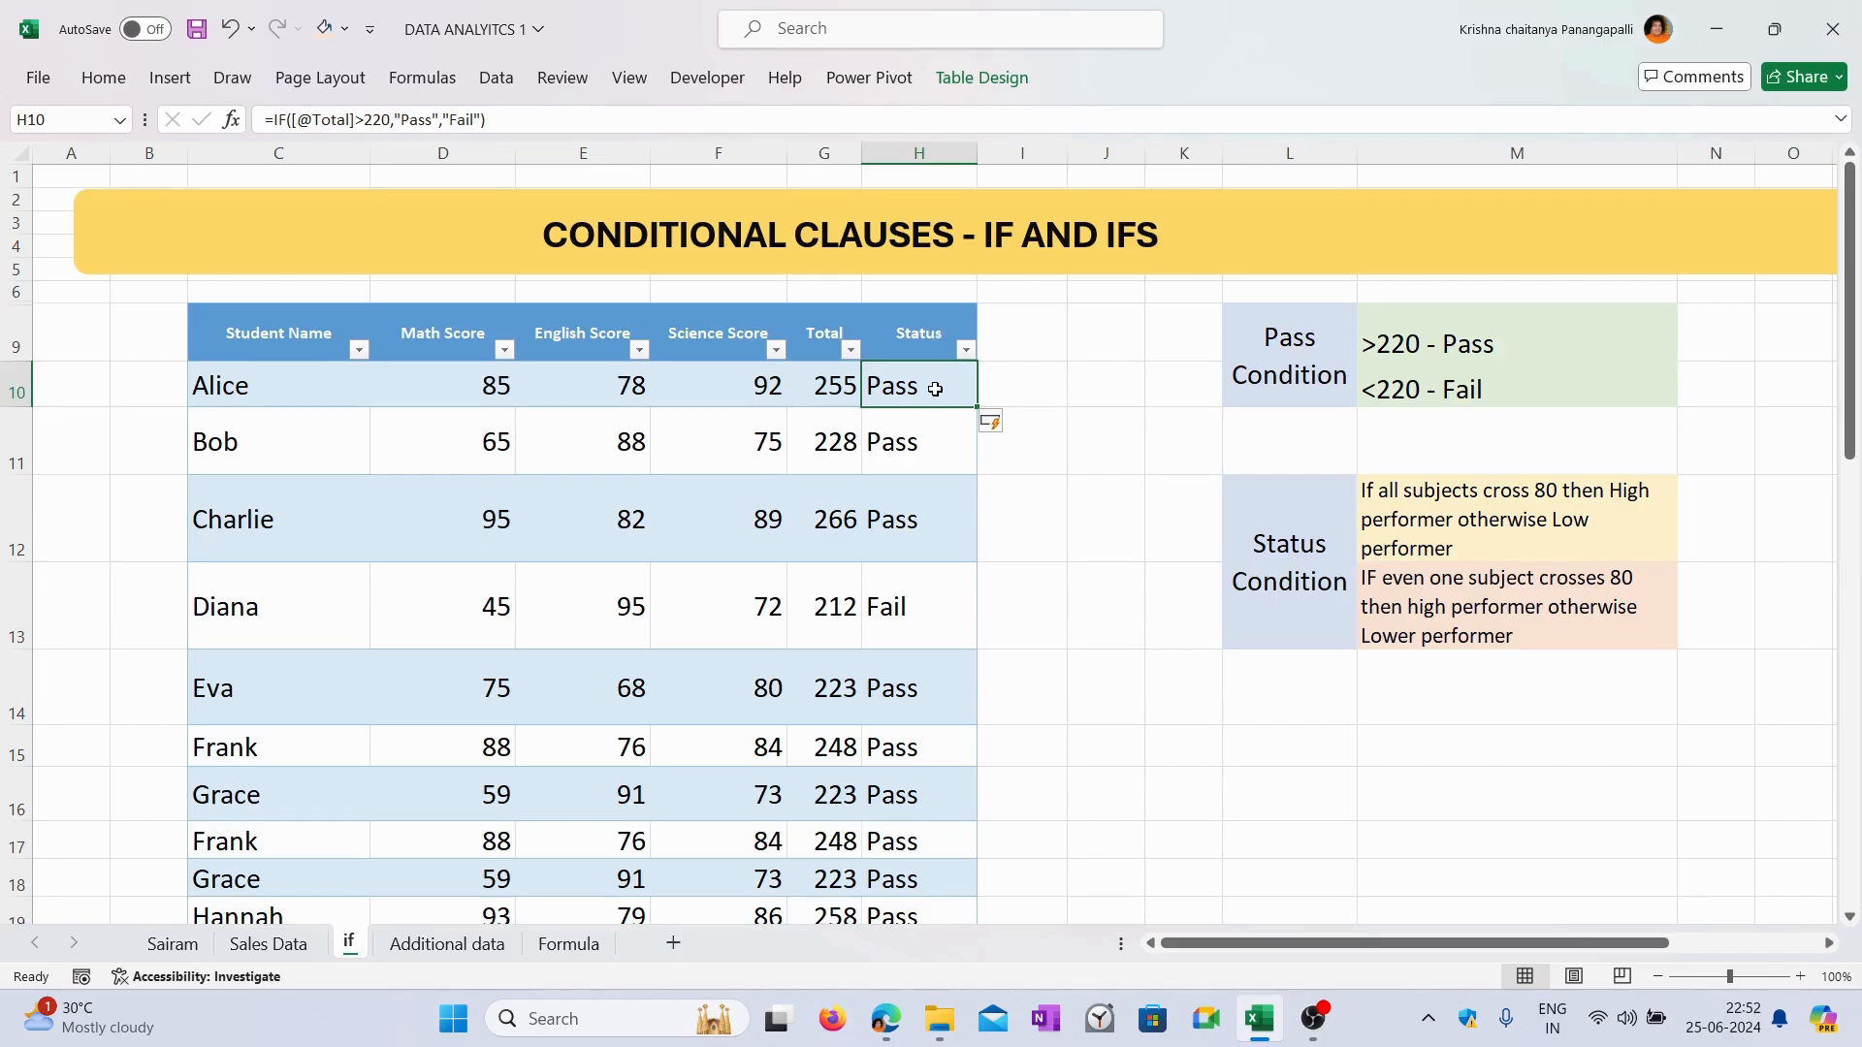
pyautogui.click(819, 392)
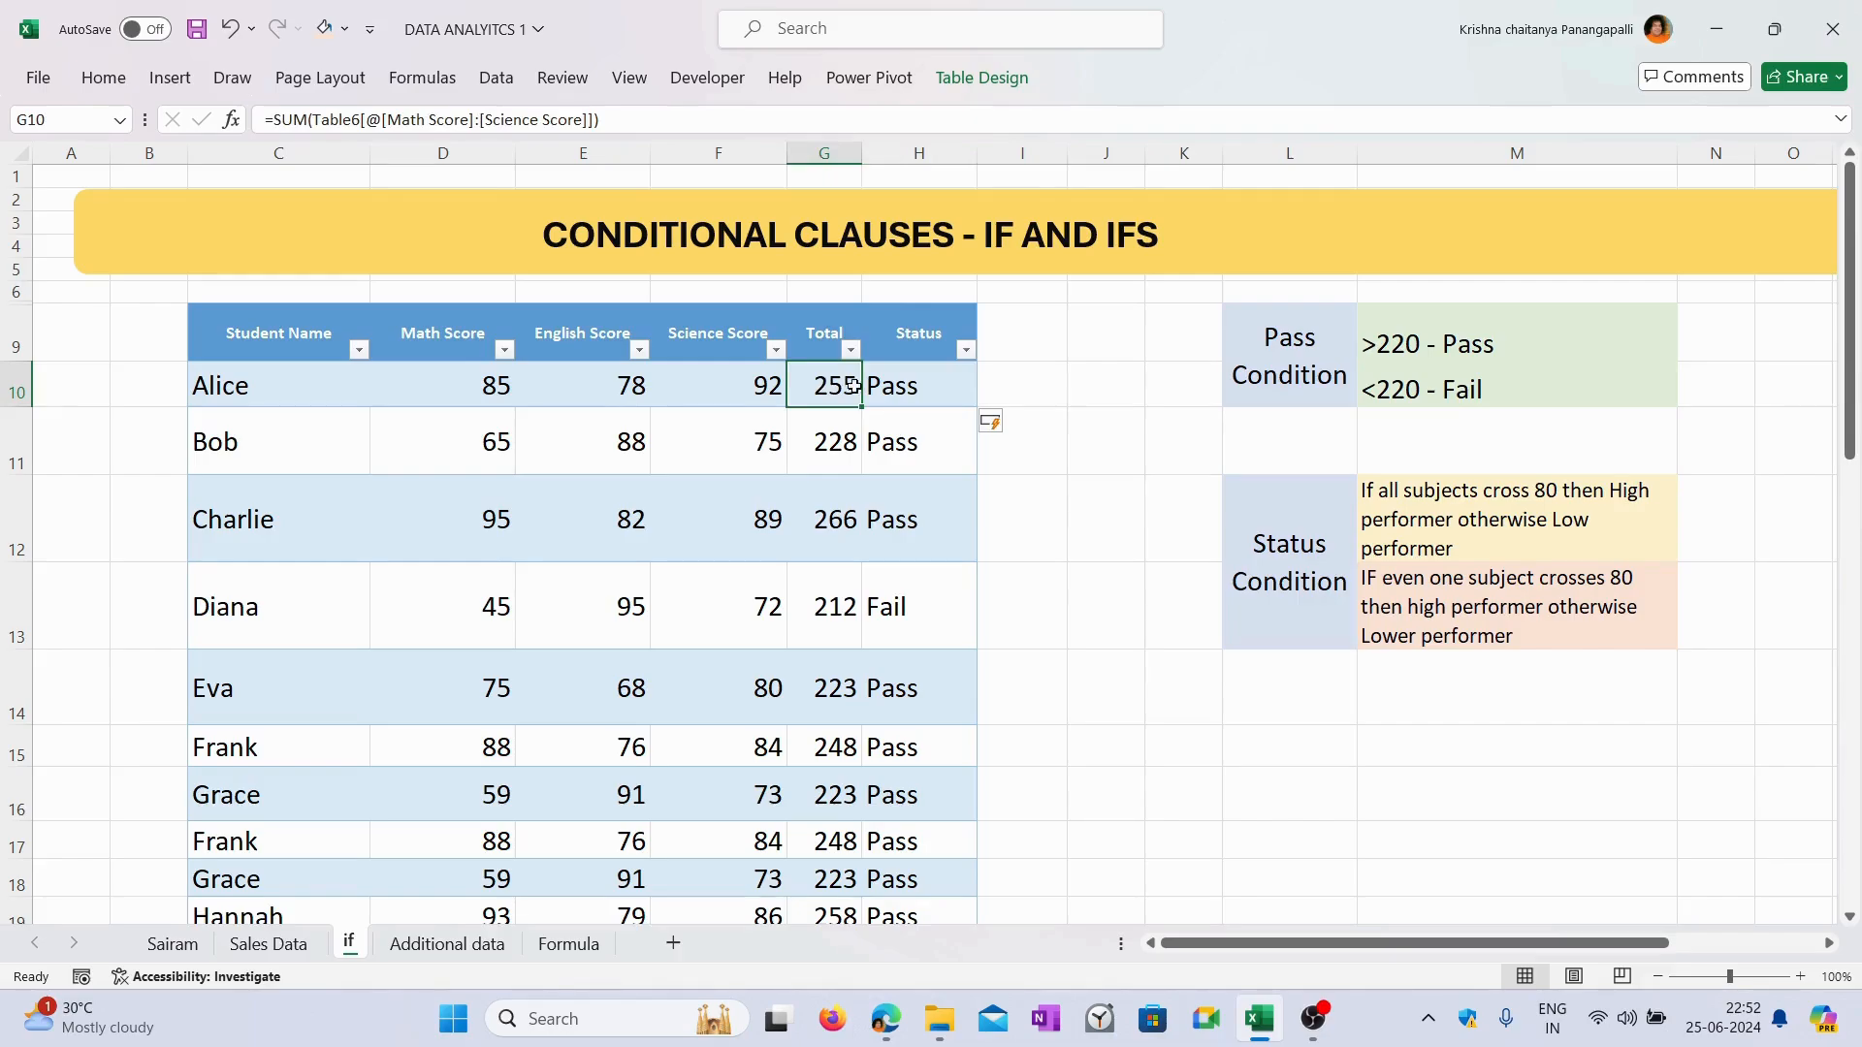
pyautogui.click(904, 392)
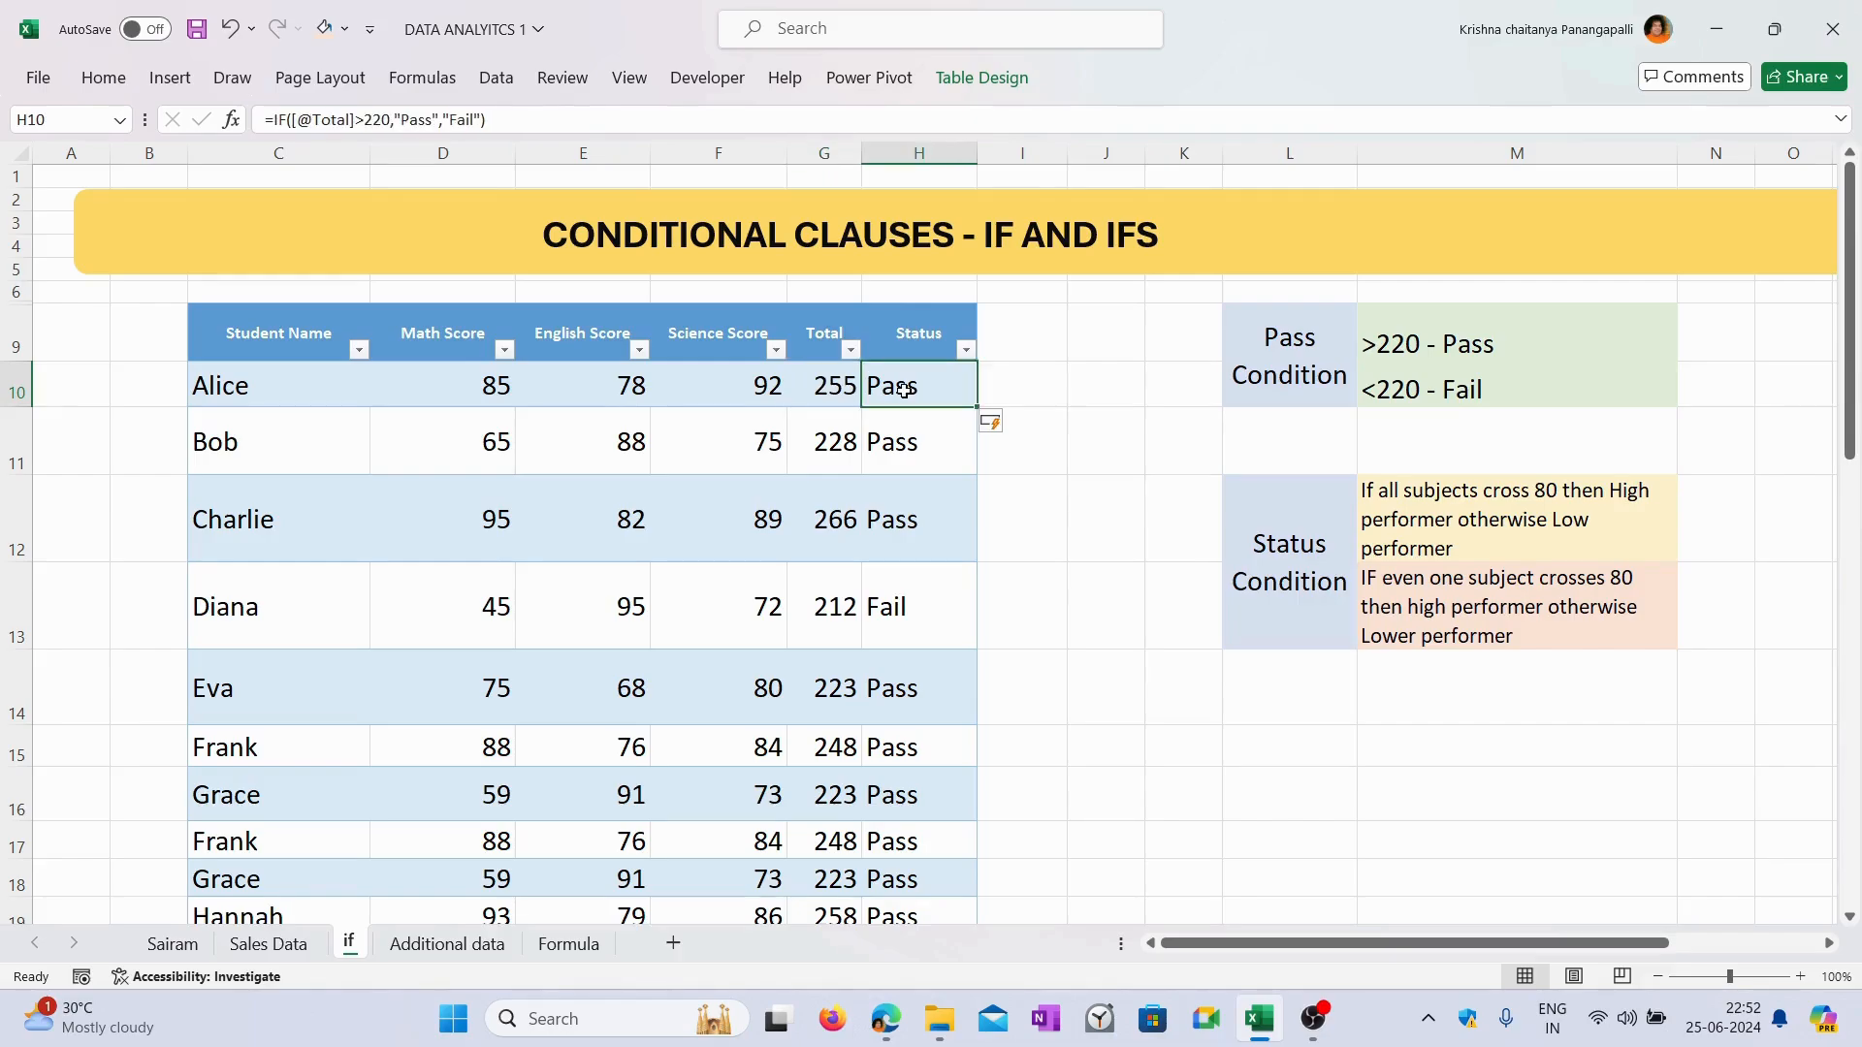
pyautogui.click(826, 394)
pyautogui.click(939, 406)
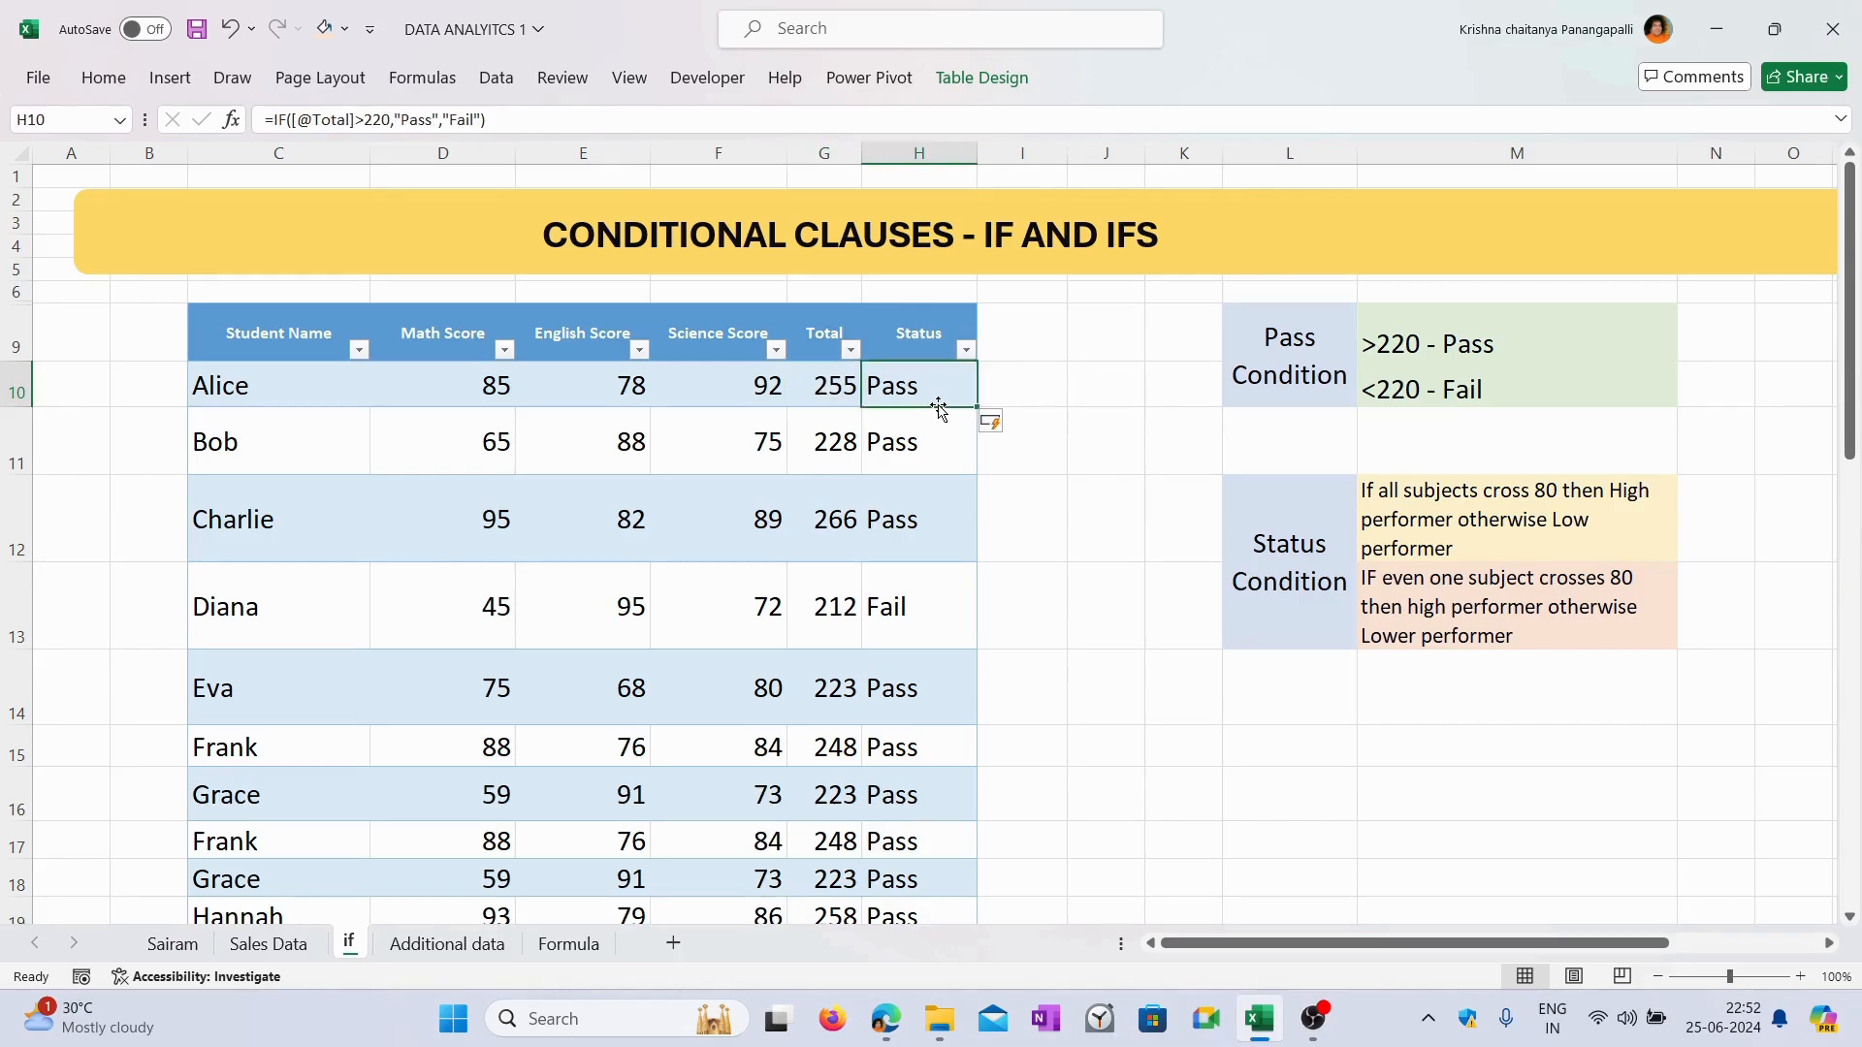
pyautogui.click(830, 384)
pyautogui.click(737, 387)
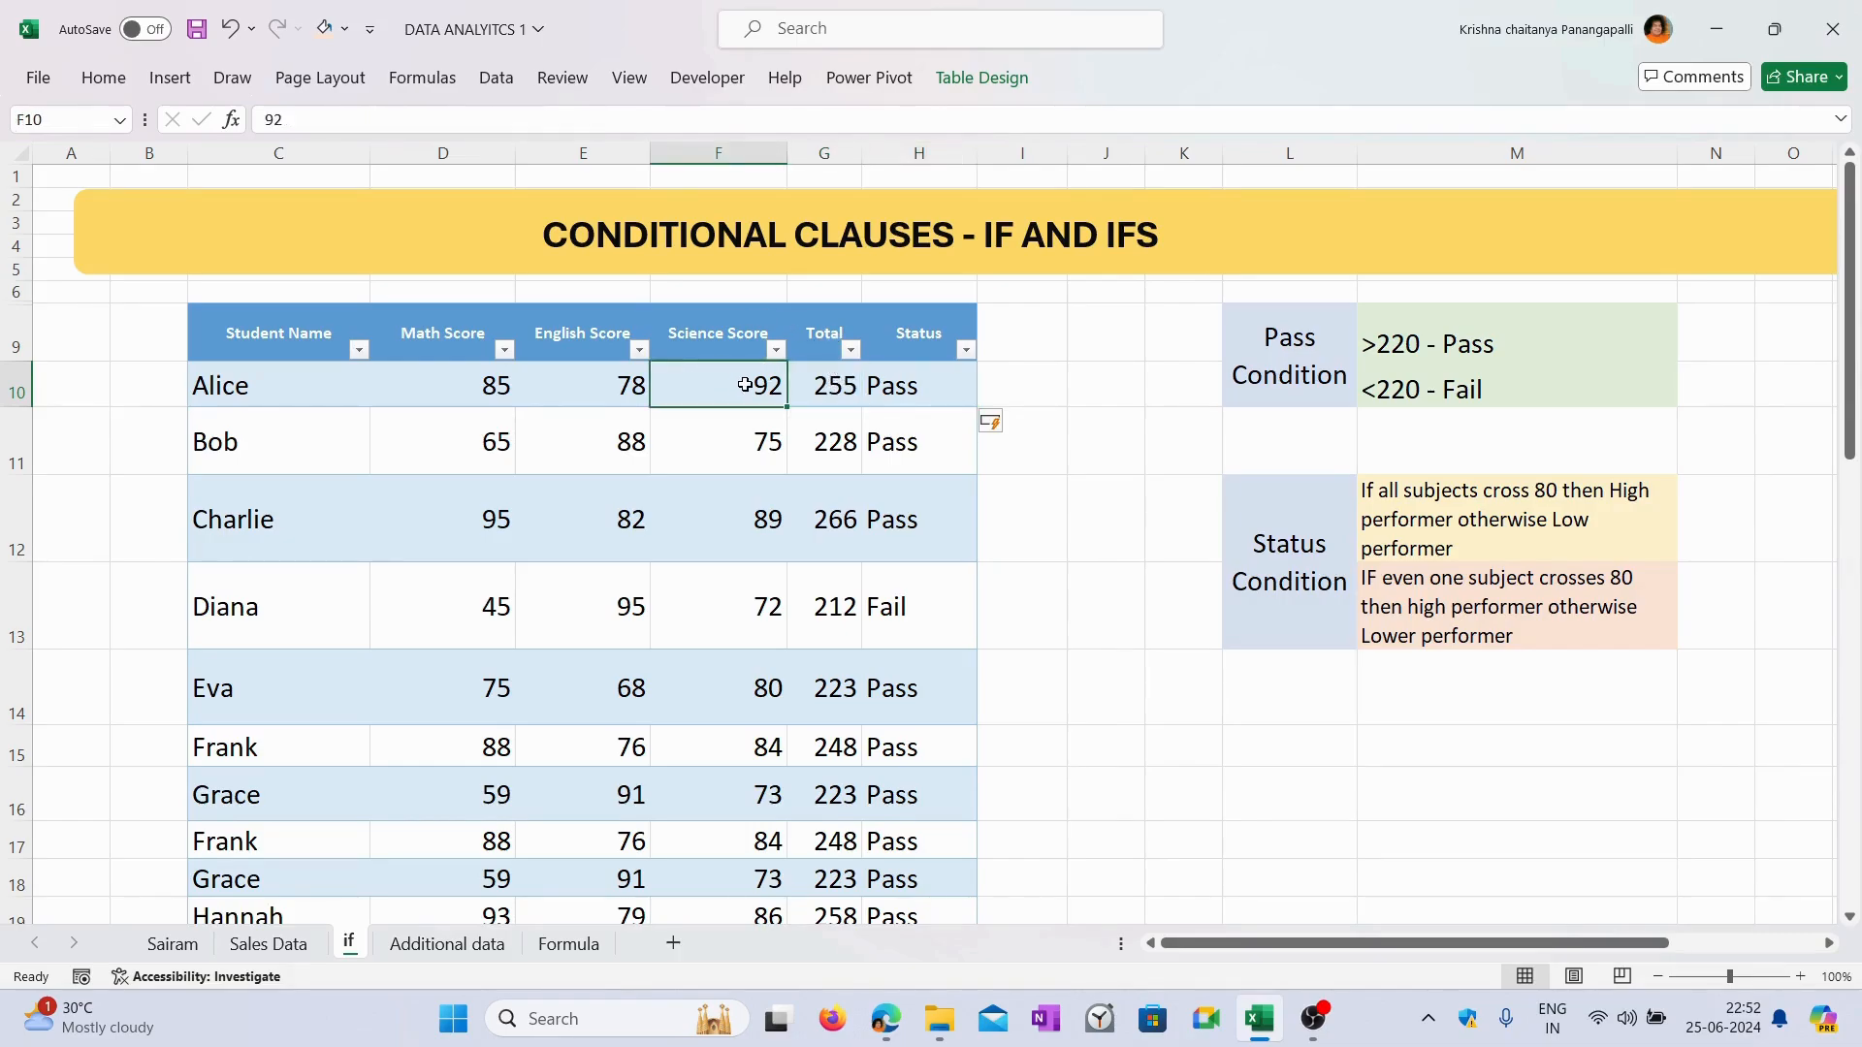
pyautogui.click(622, 397)
pyautogui.click(490, 391)
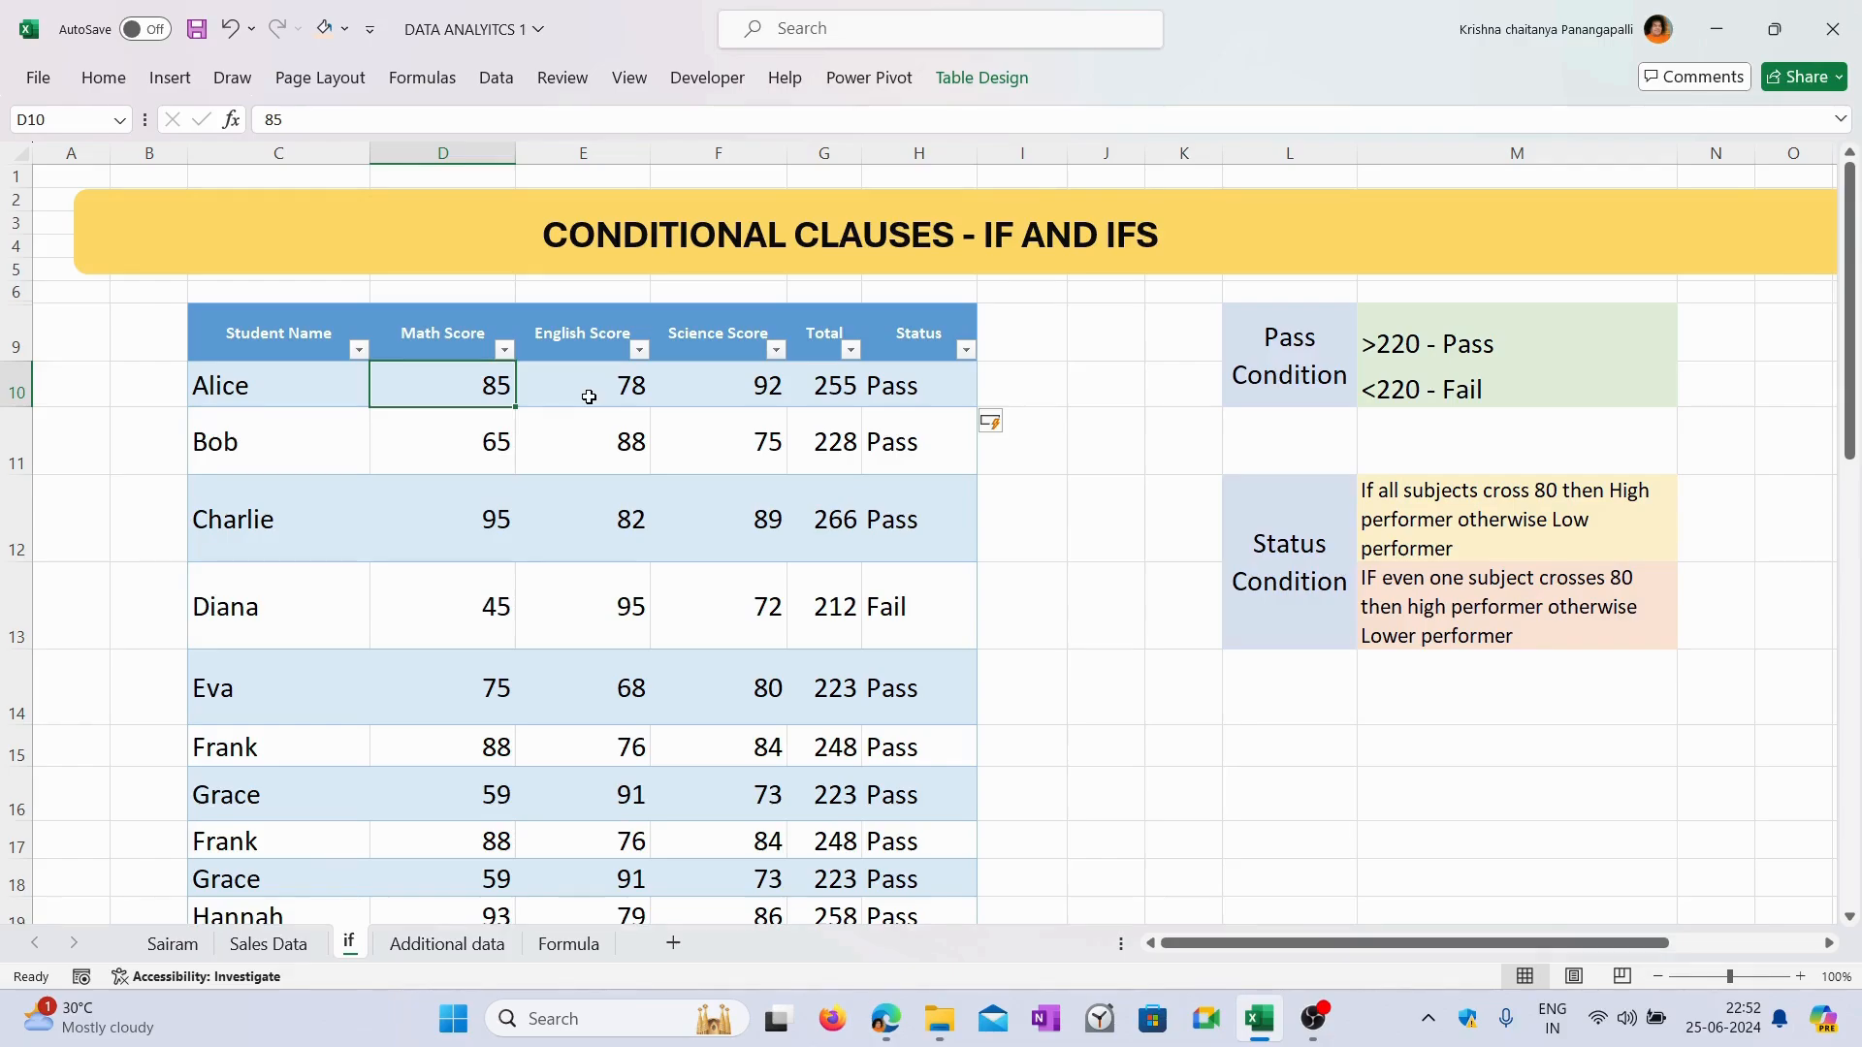
pyautogui.moveTo(460, 386); pyautogui.dragTo(906, 393)
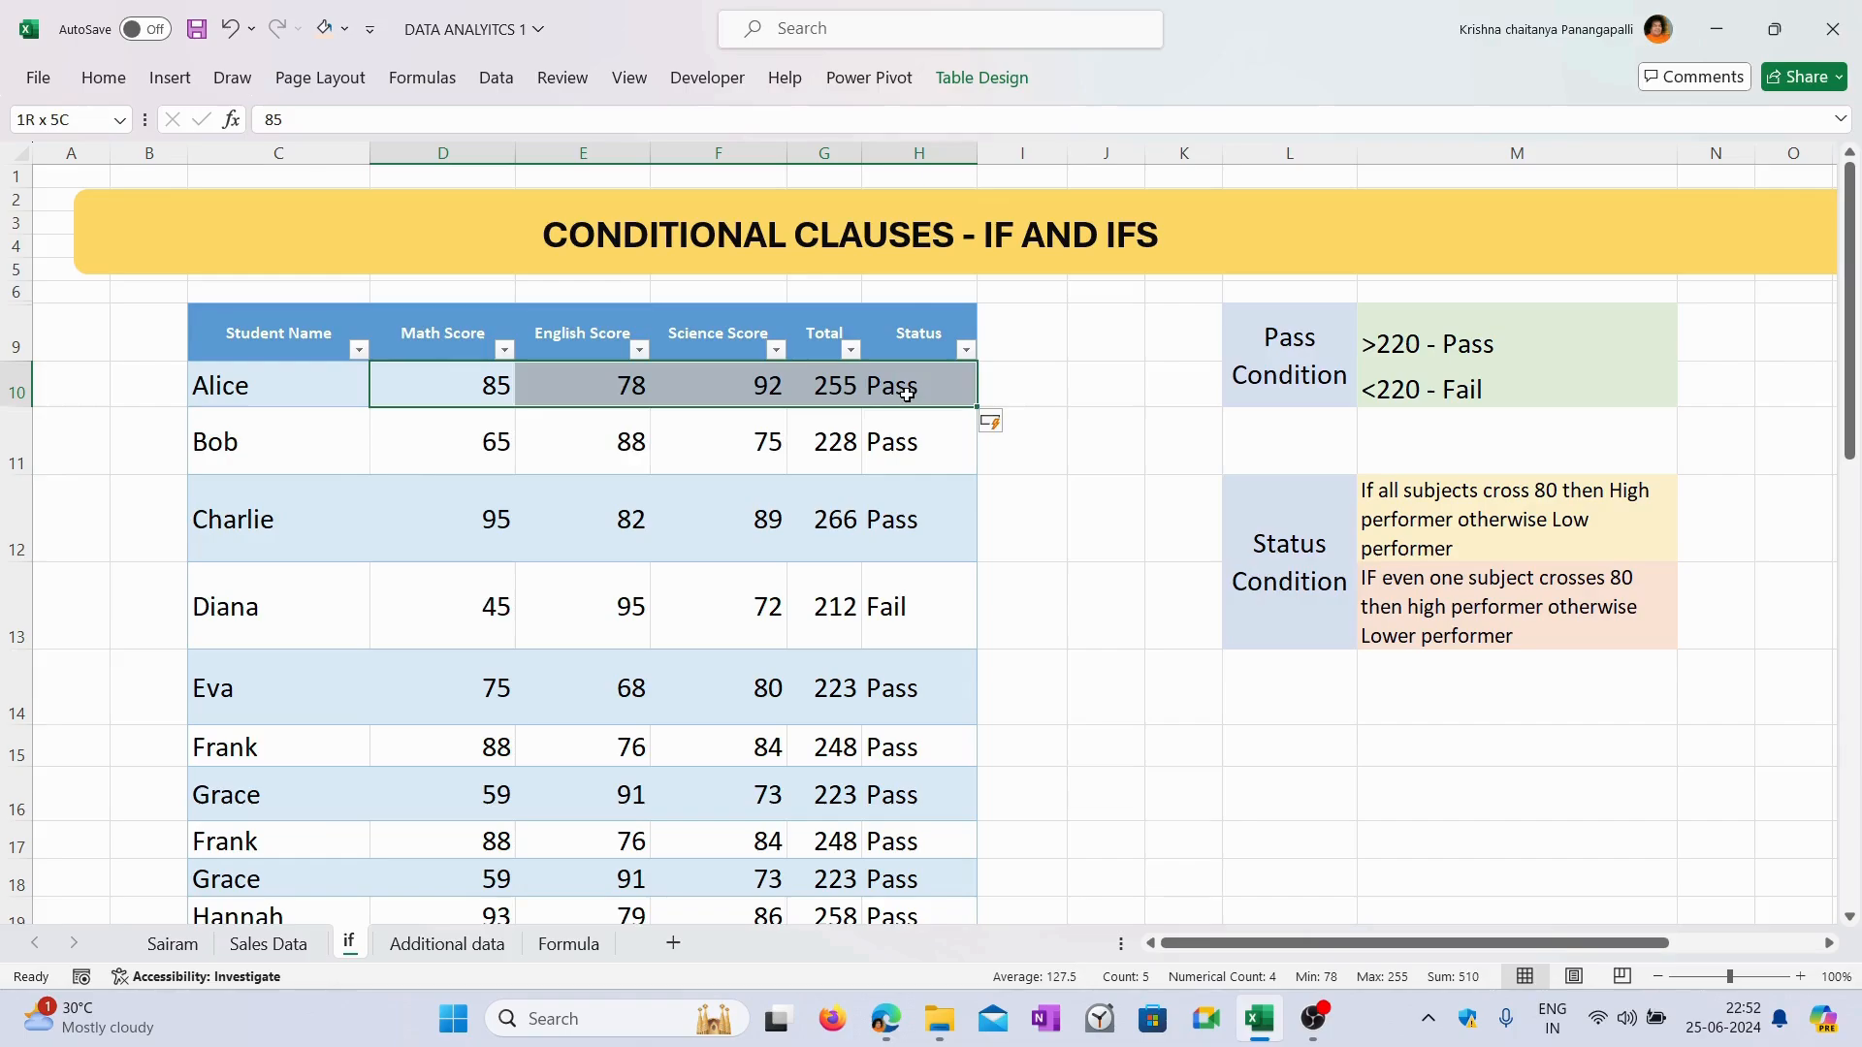
pyautogui.click(1076, 456)
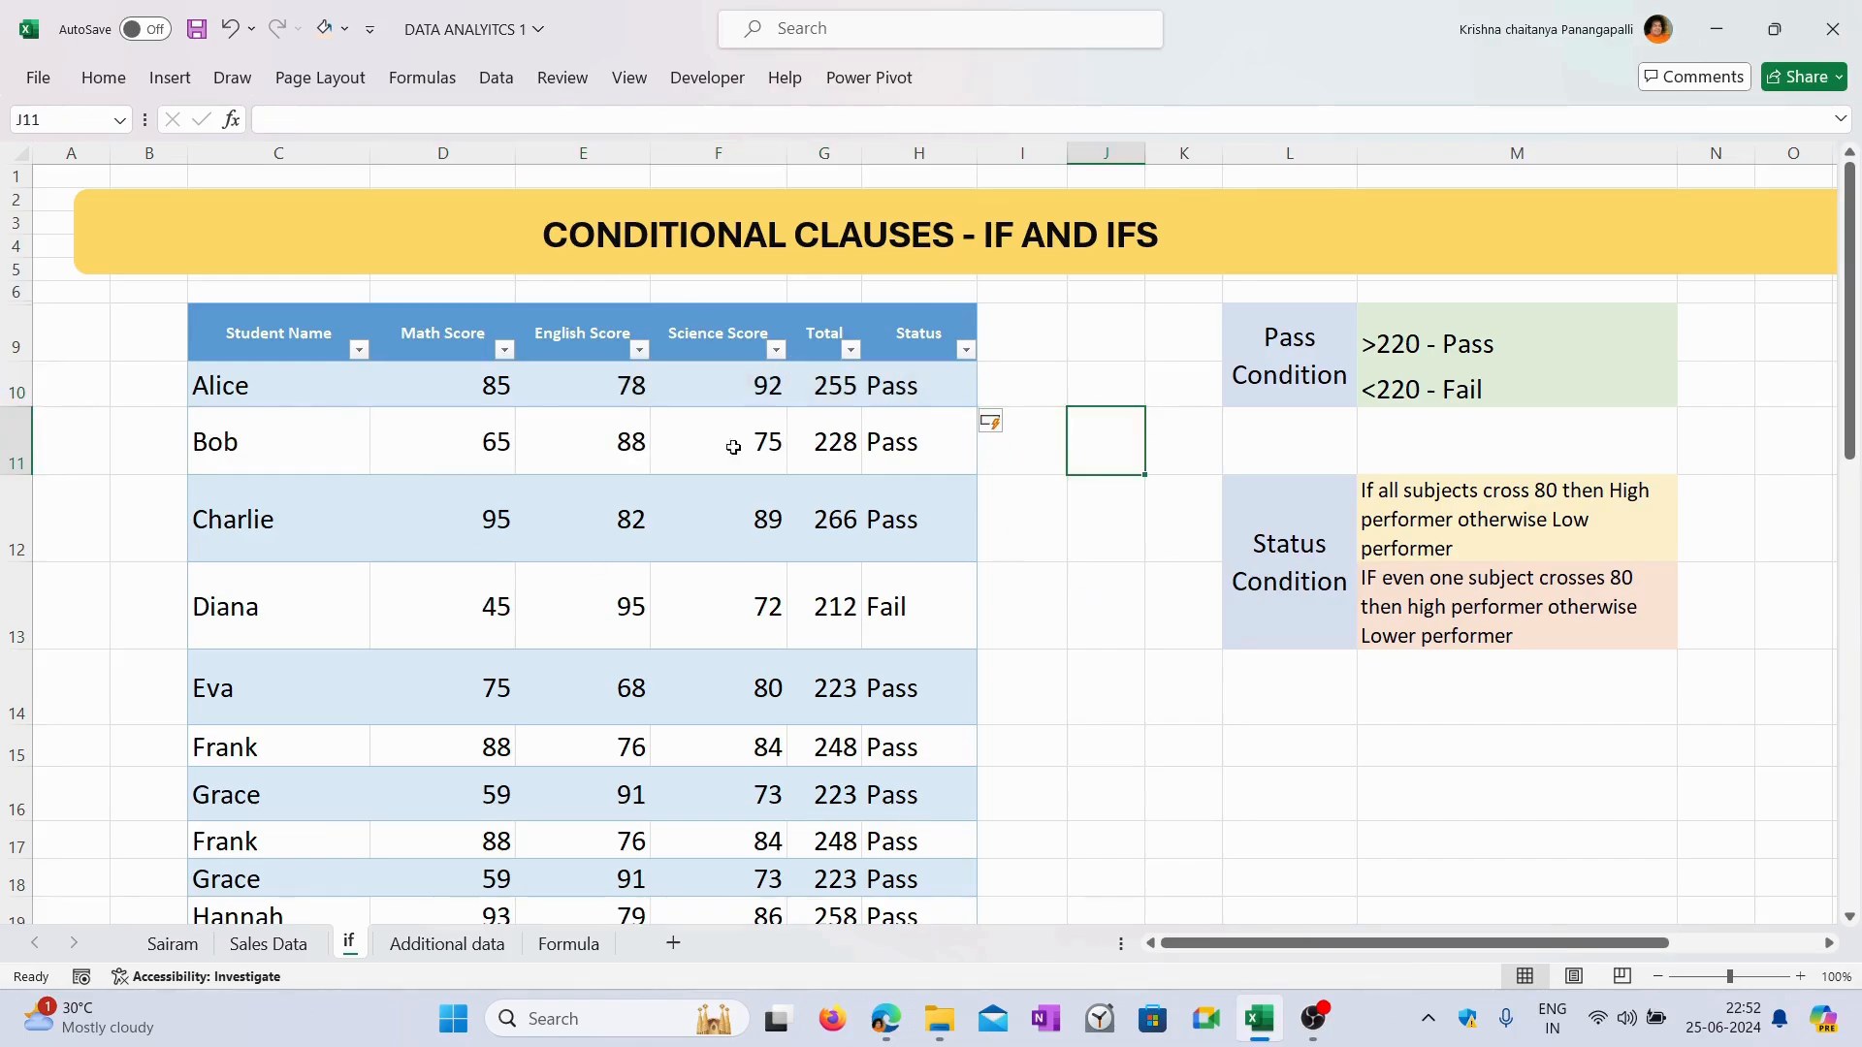
pyautogui.click(845, 388)
pyautogui.click(465, 388)
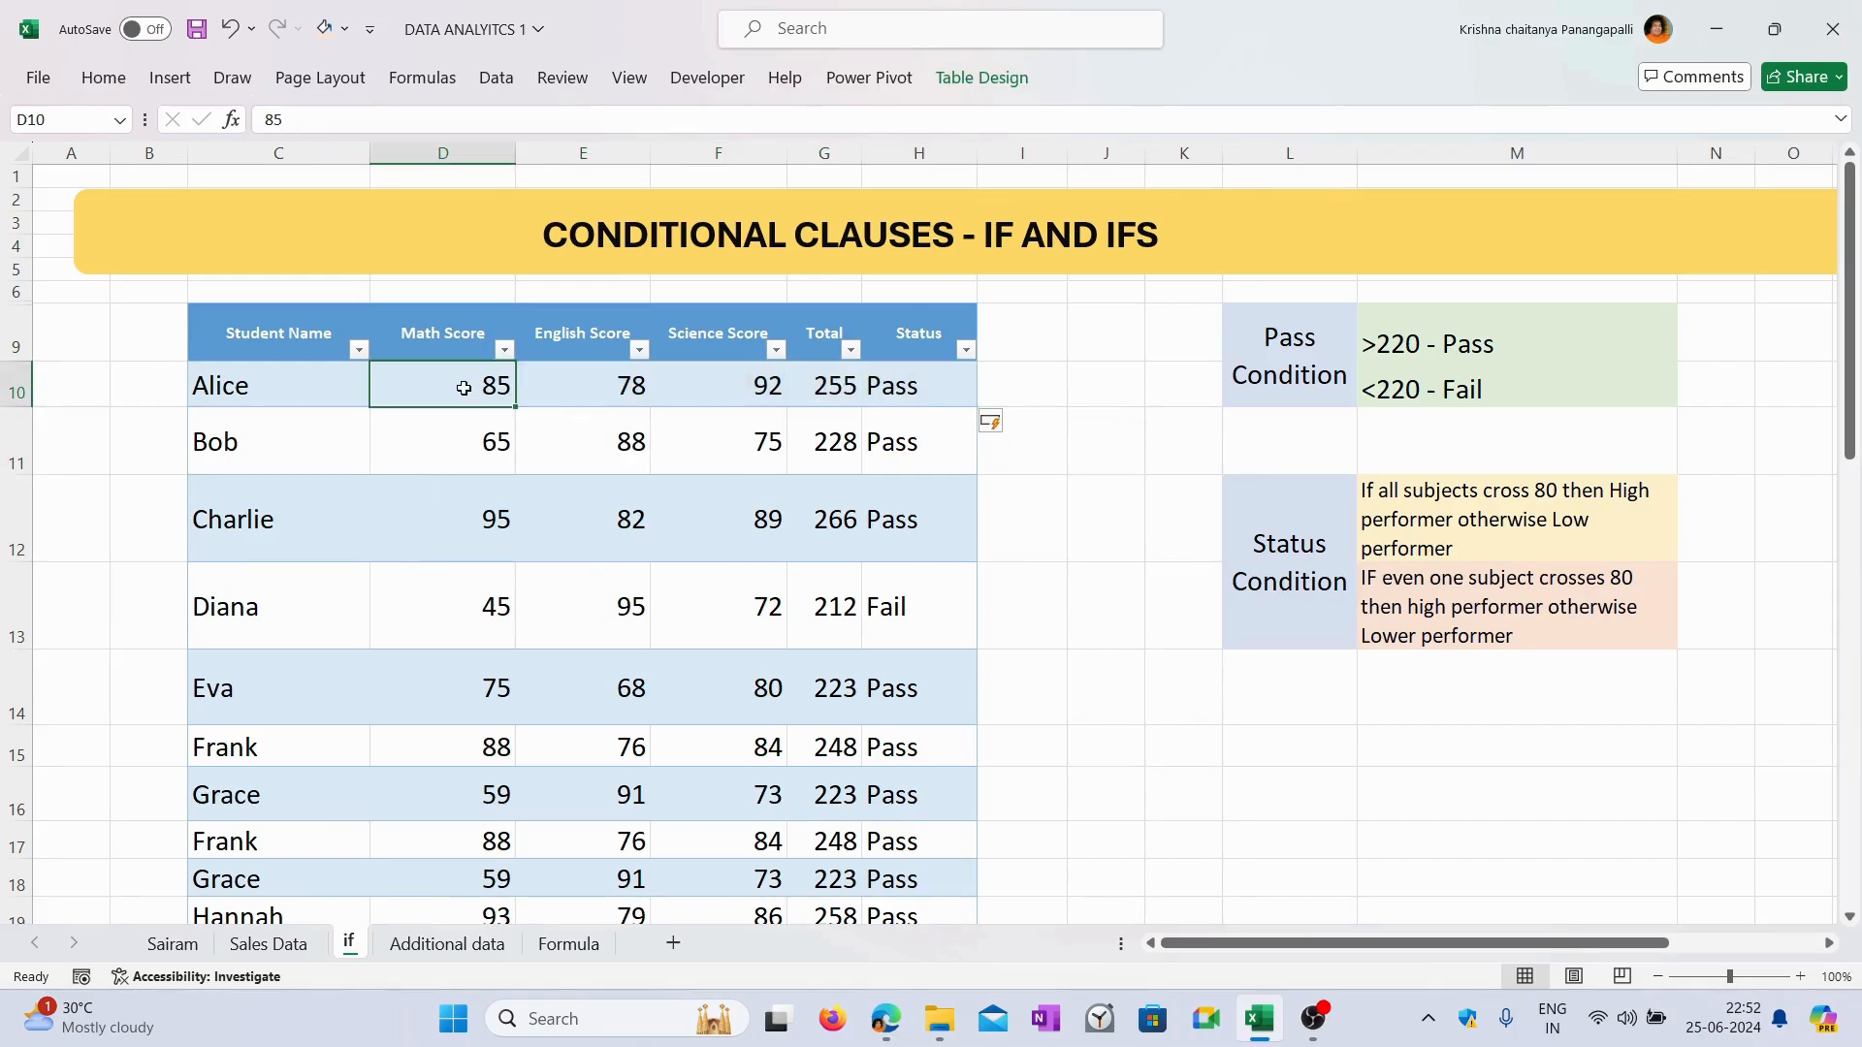
pyautogui.moveTo(465, 388); pyautogui.dragTo(707, 382)
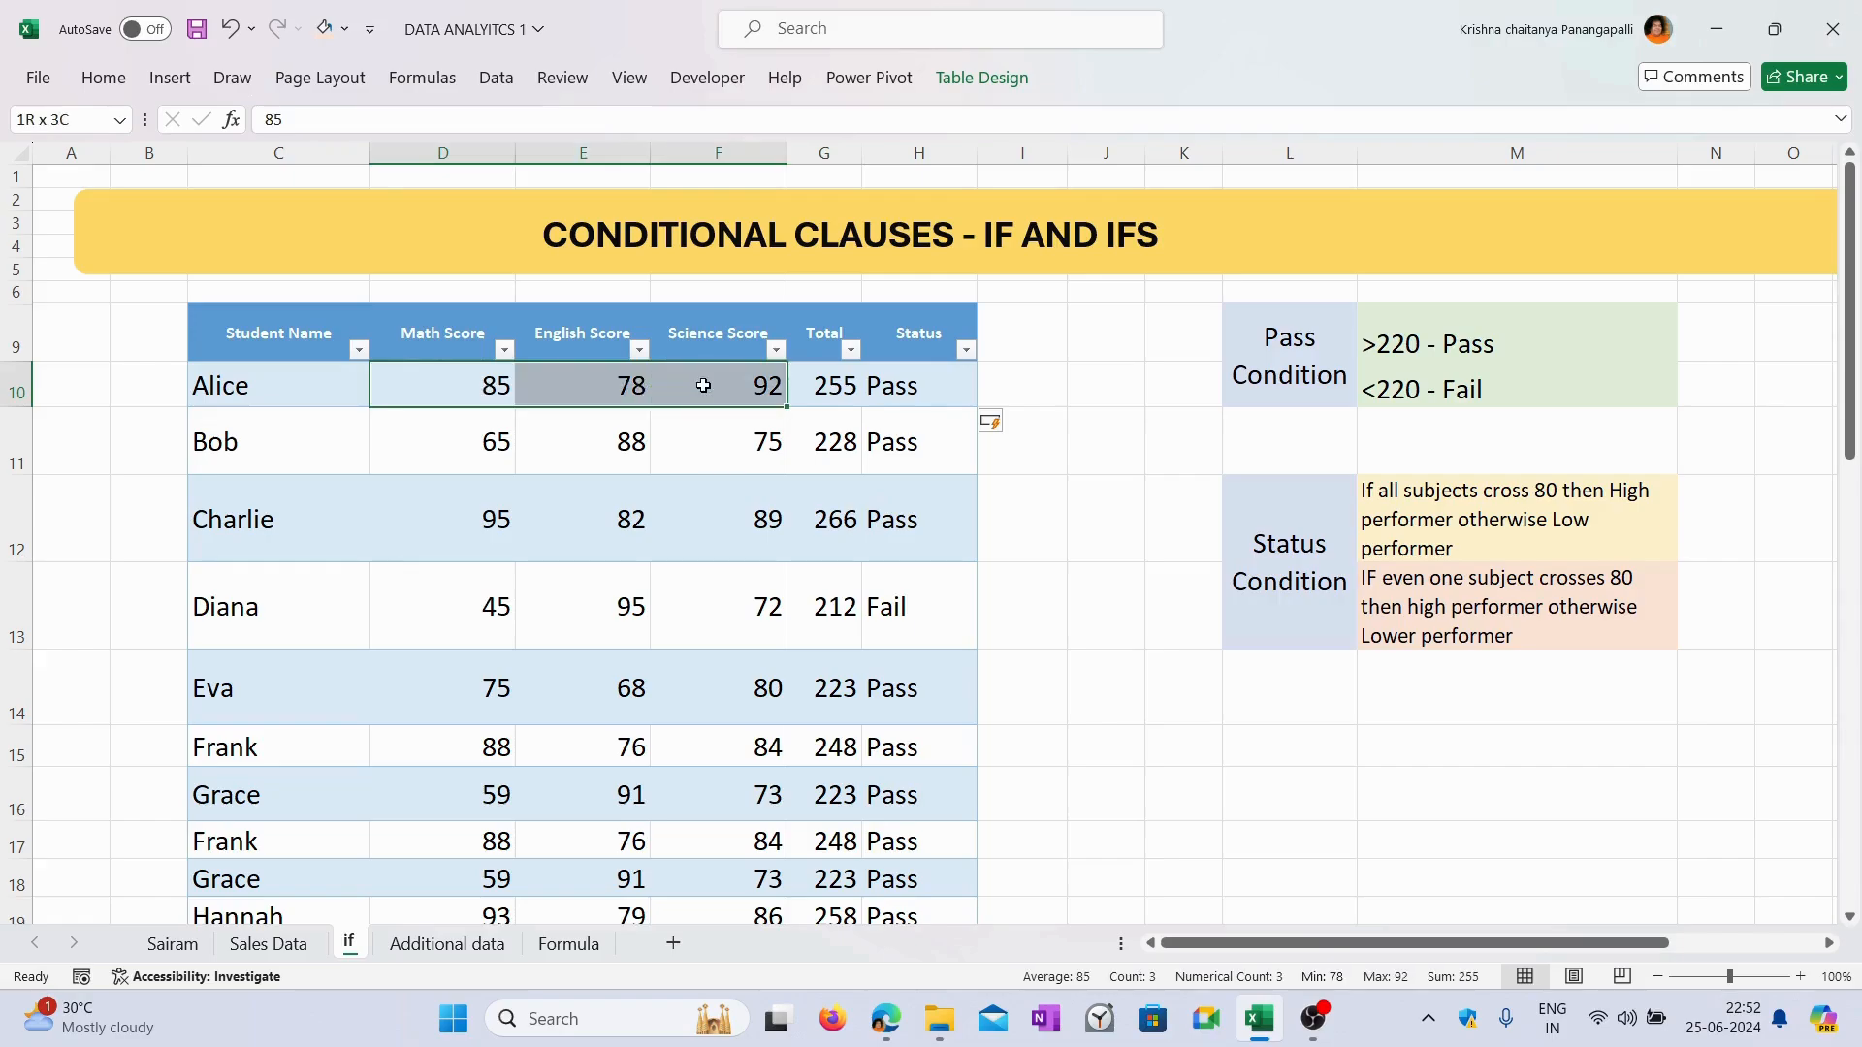
pyautogui.click(829, 395)
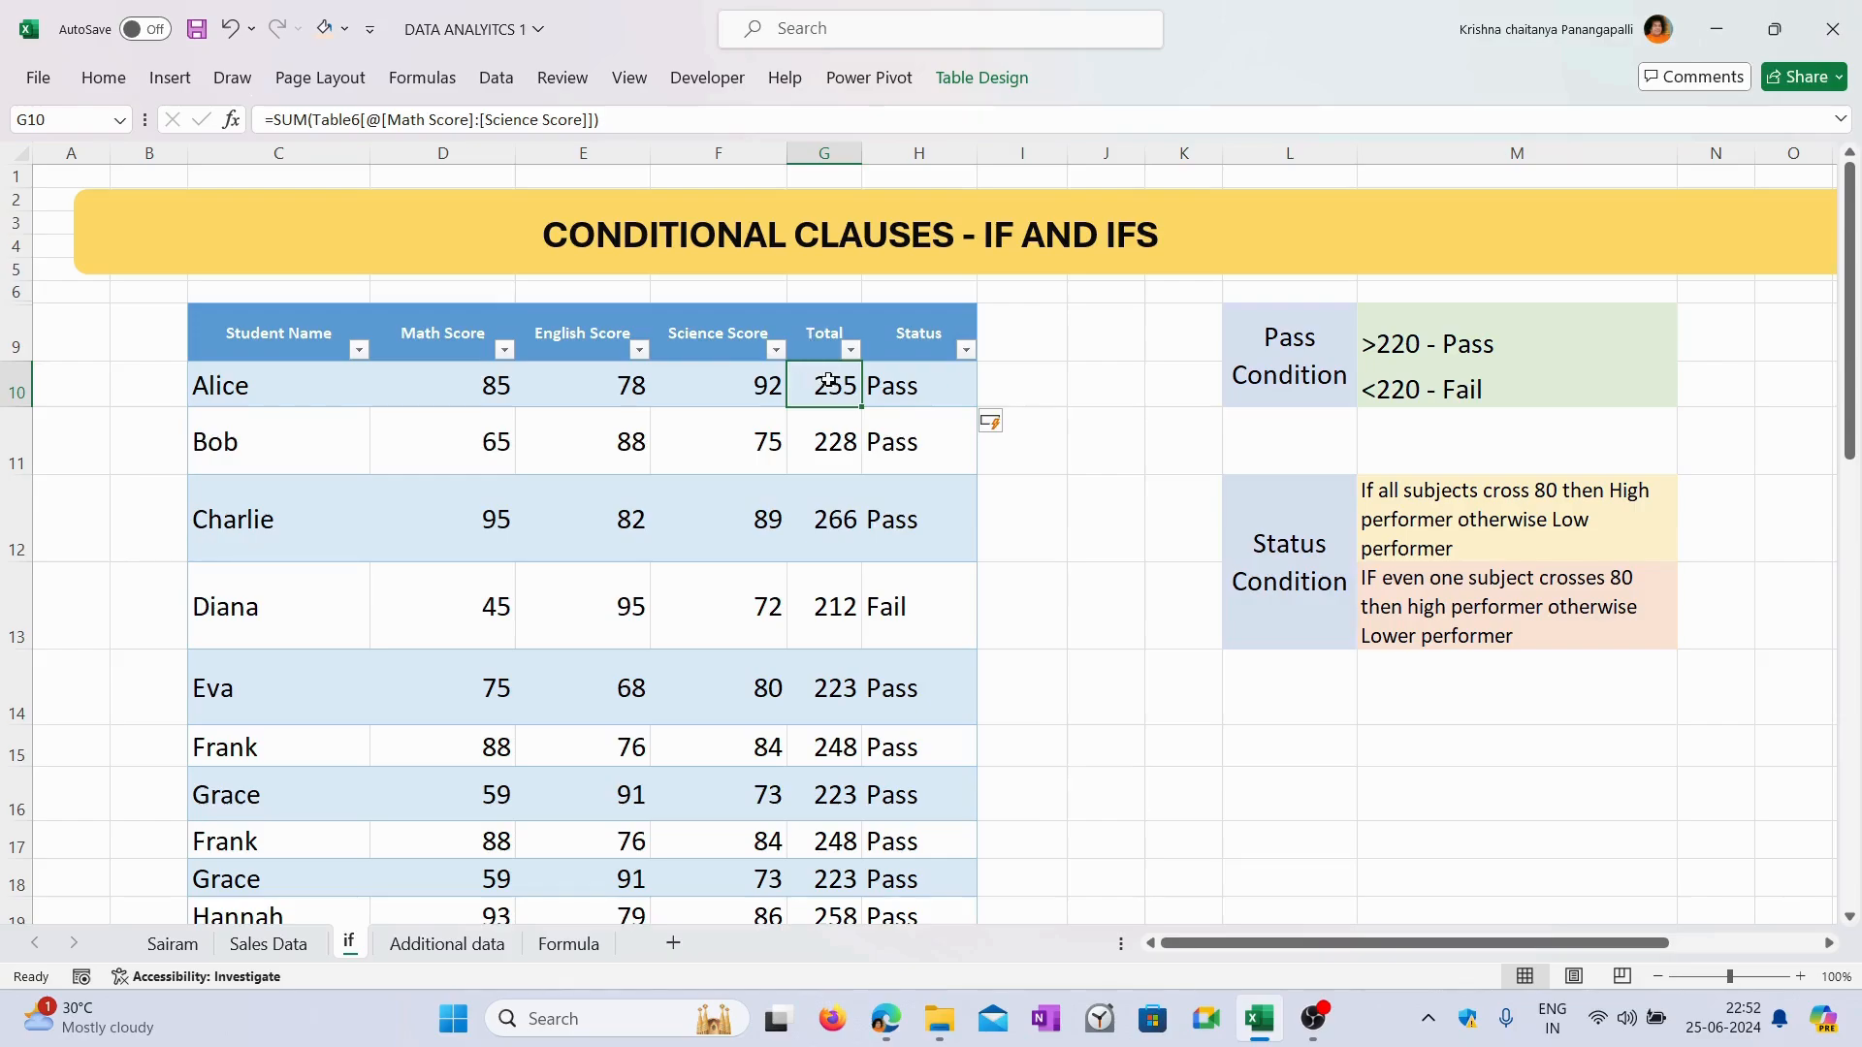
pyautogui.click(922, 389)
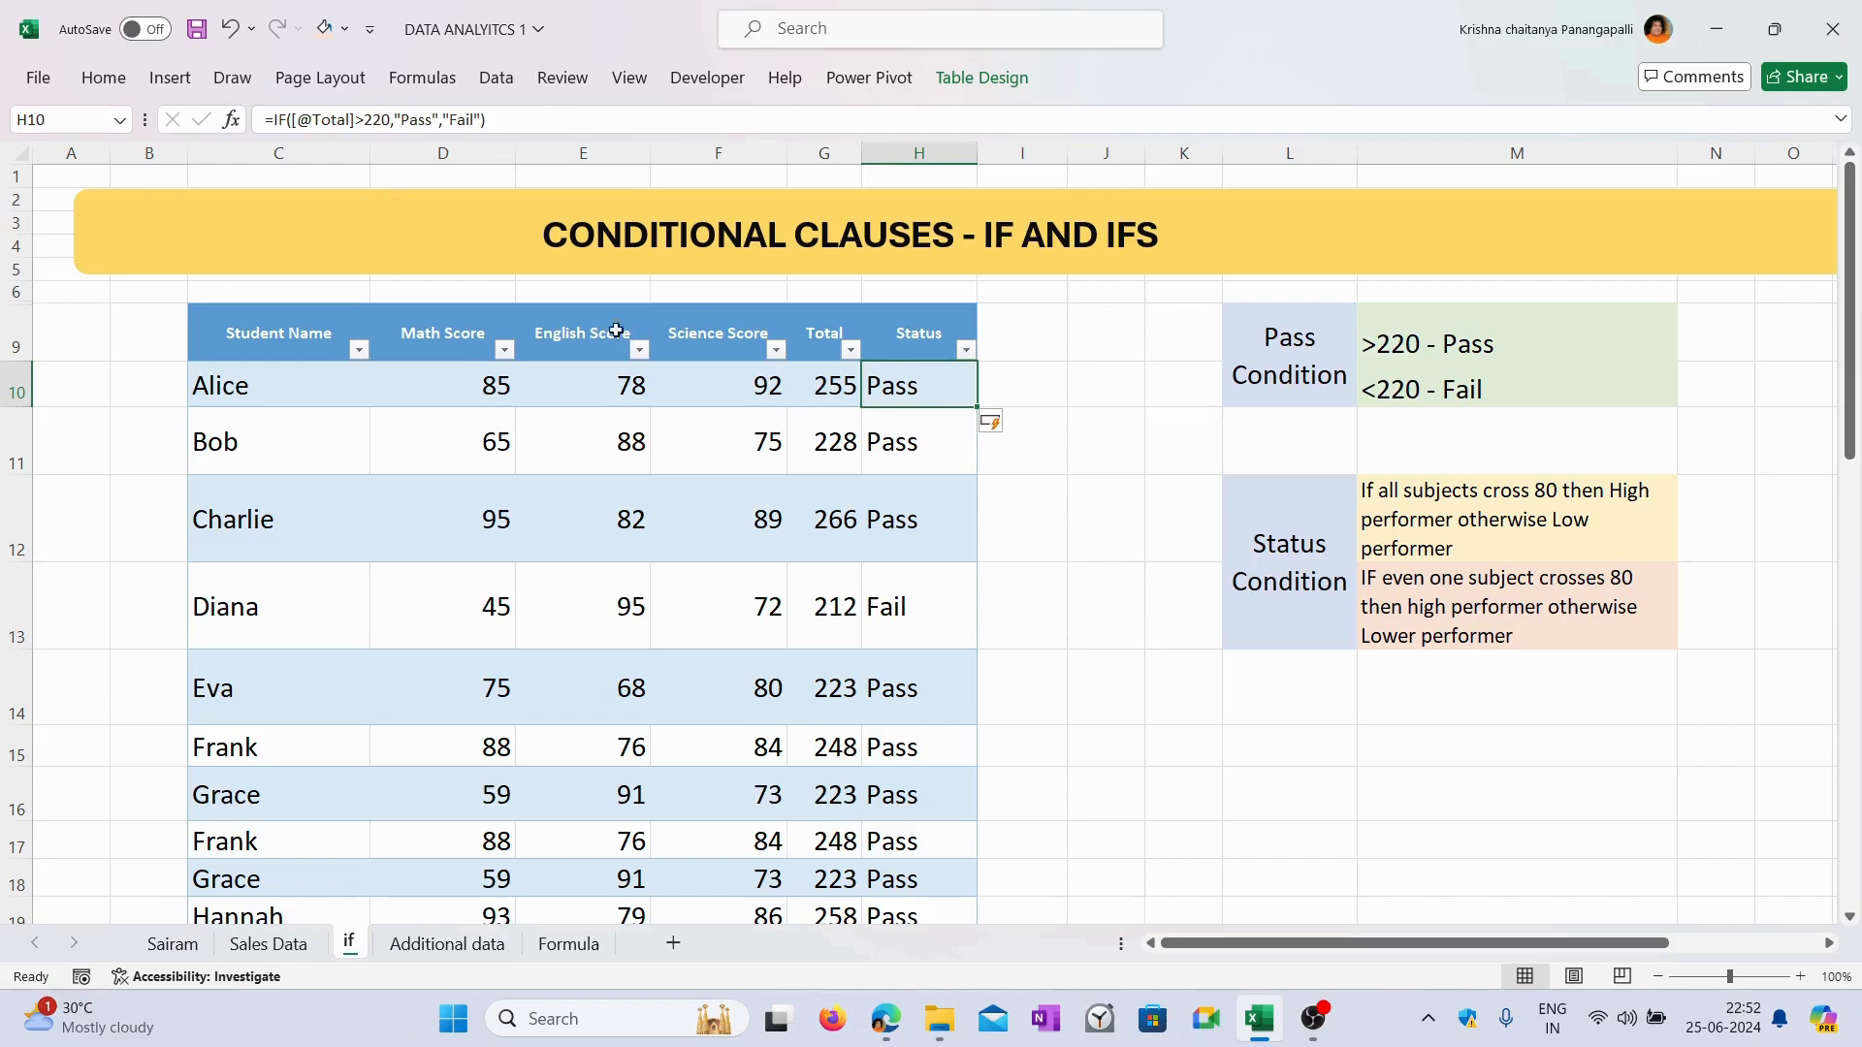
# Set the Math Score in D10 to 45 and check the Total and Status of that row.
pyautogui.click(501, 390)
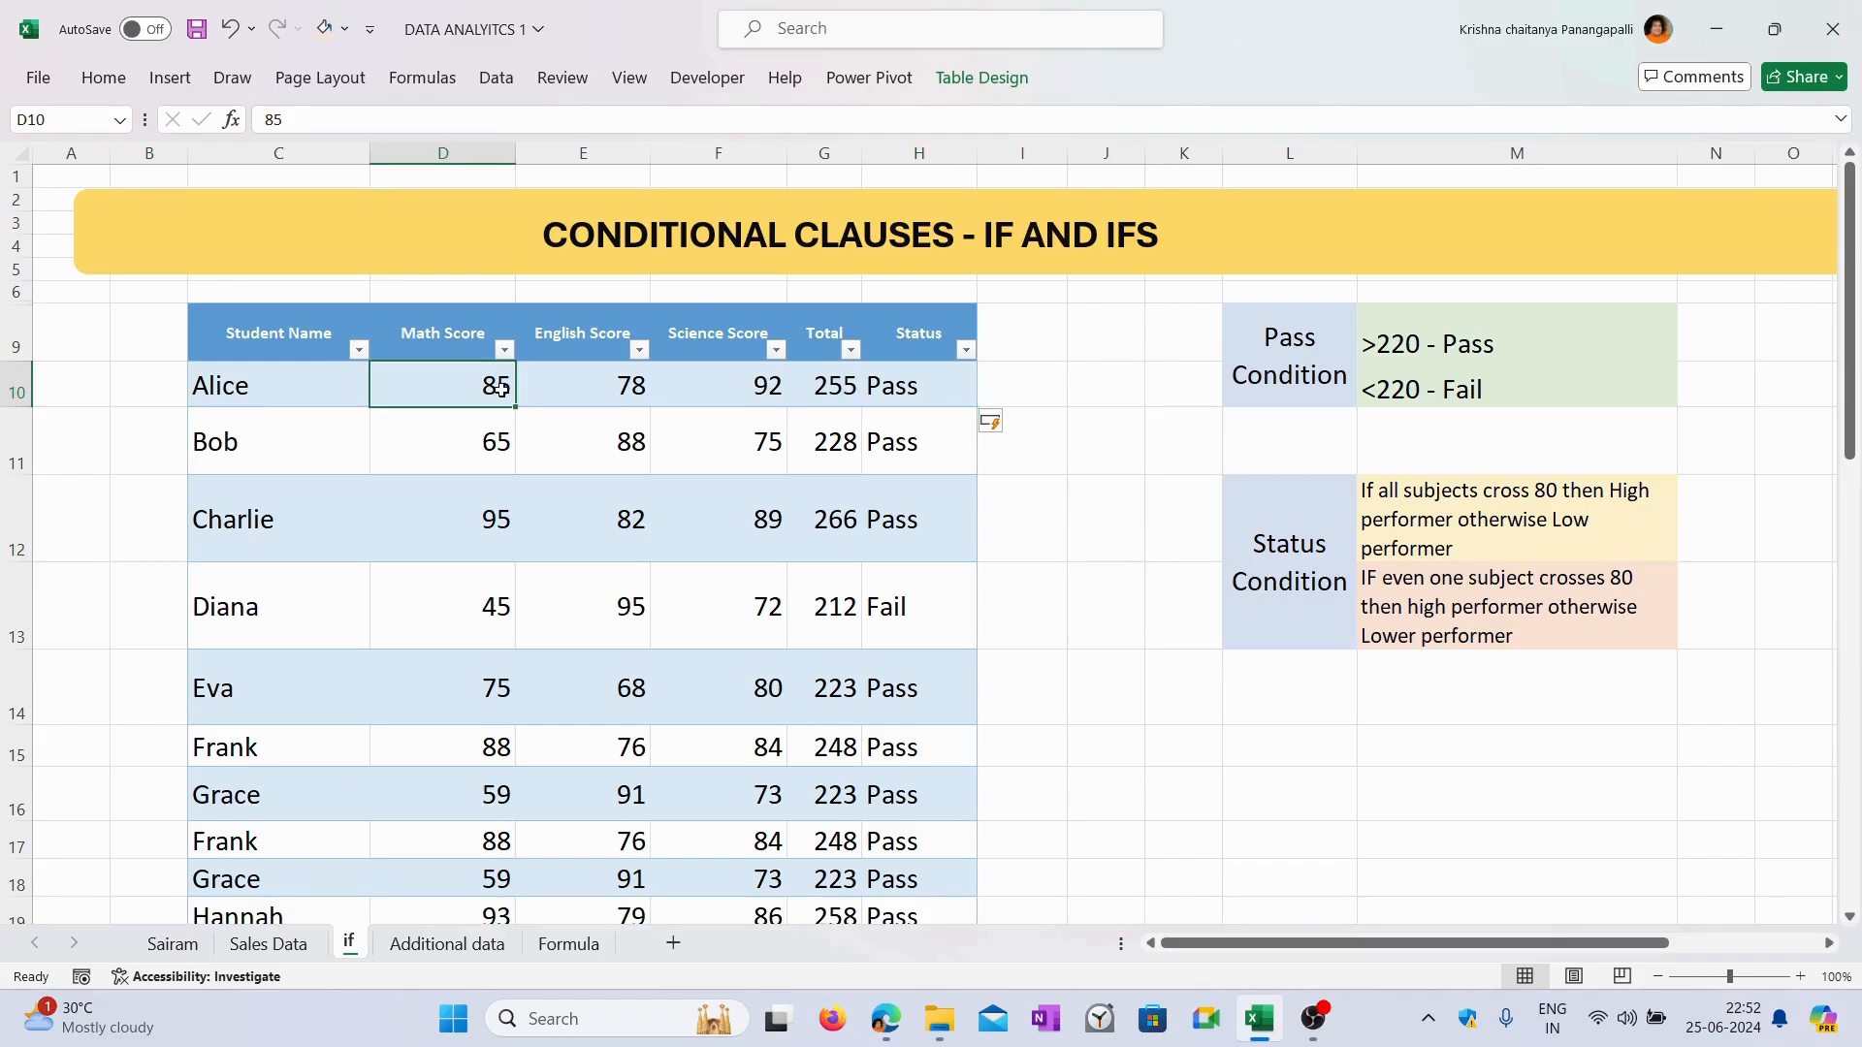
pyautogui.write('45')
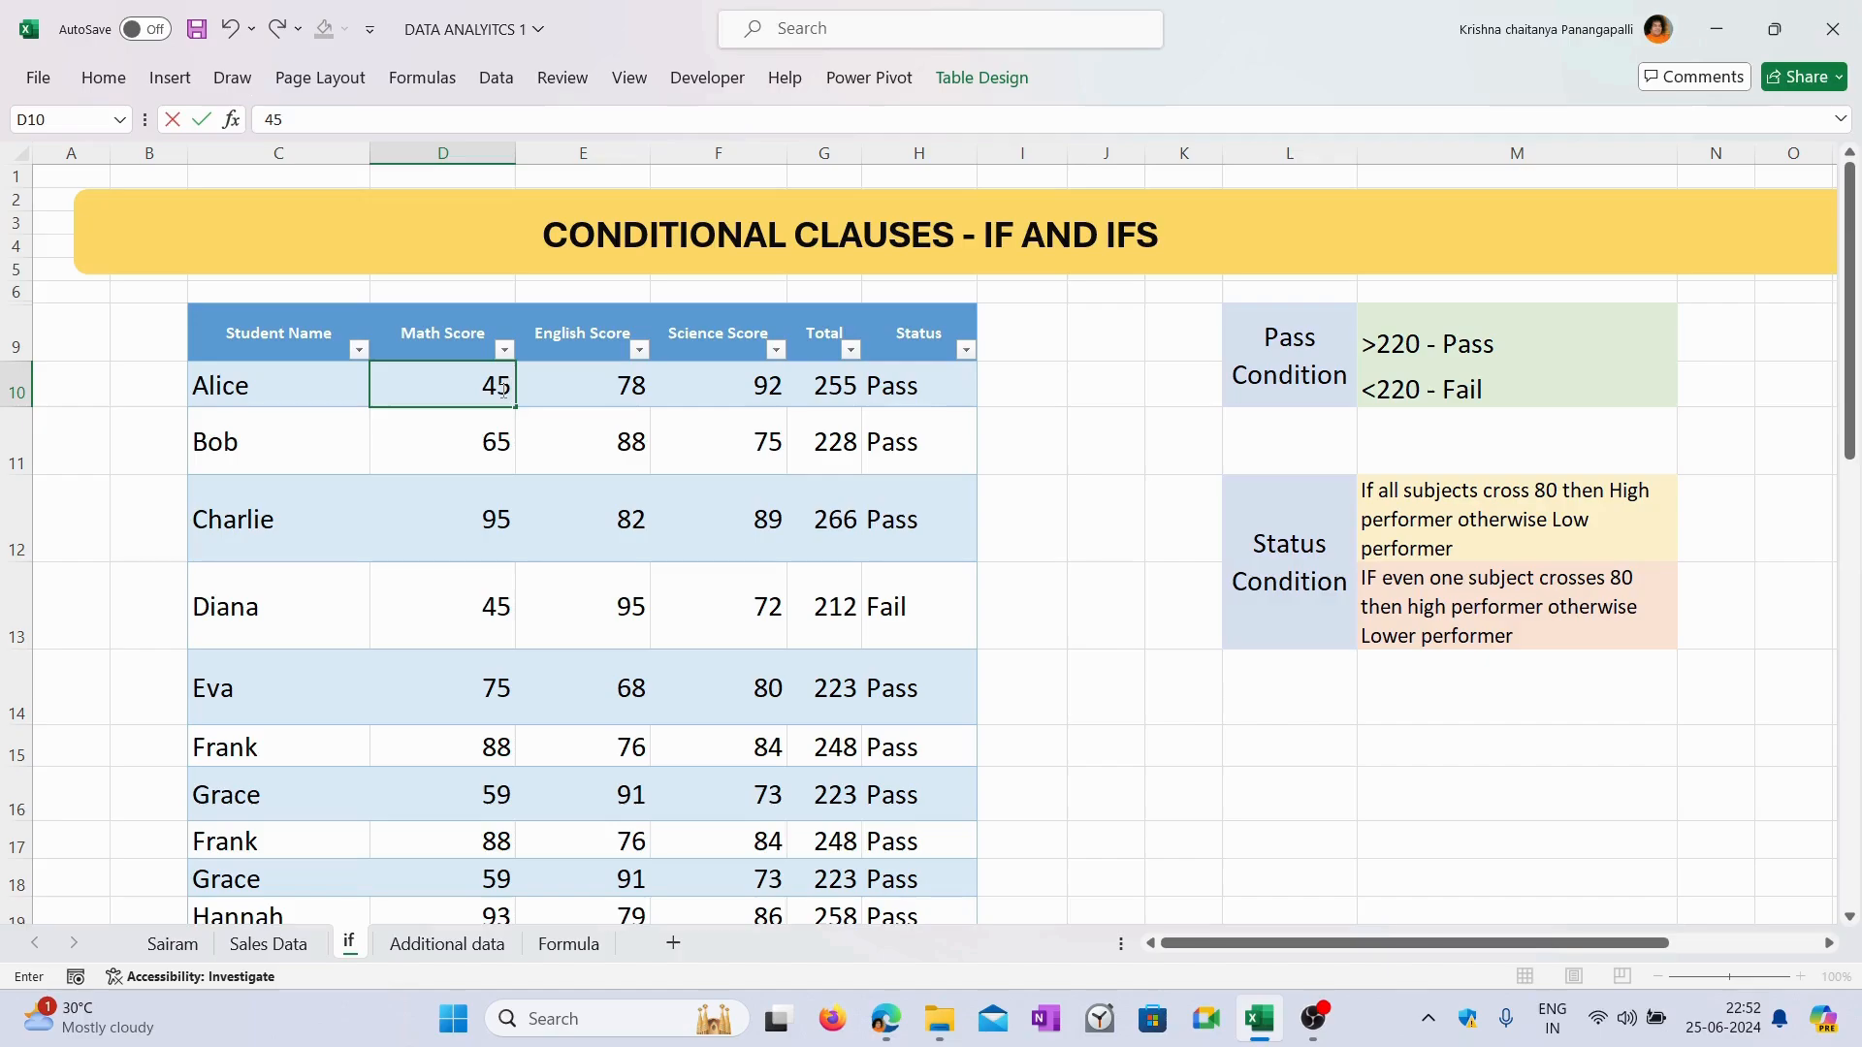
pyautogui.press('Return')
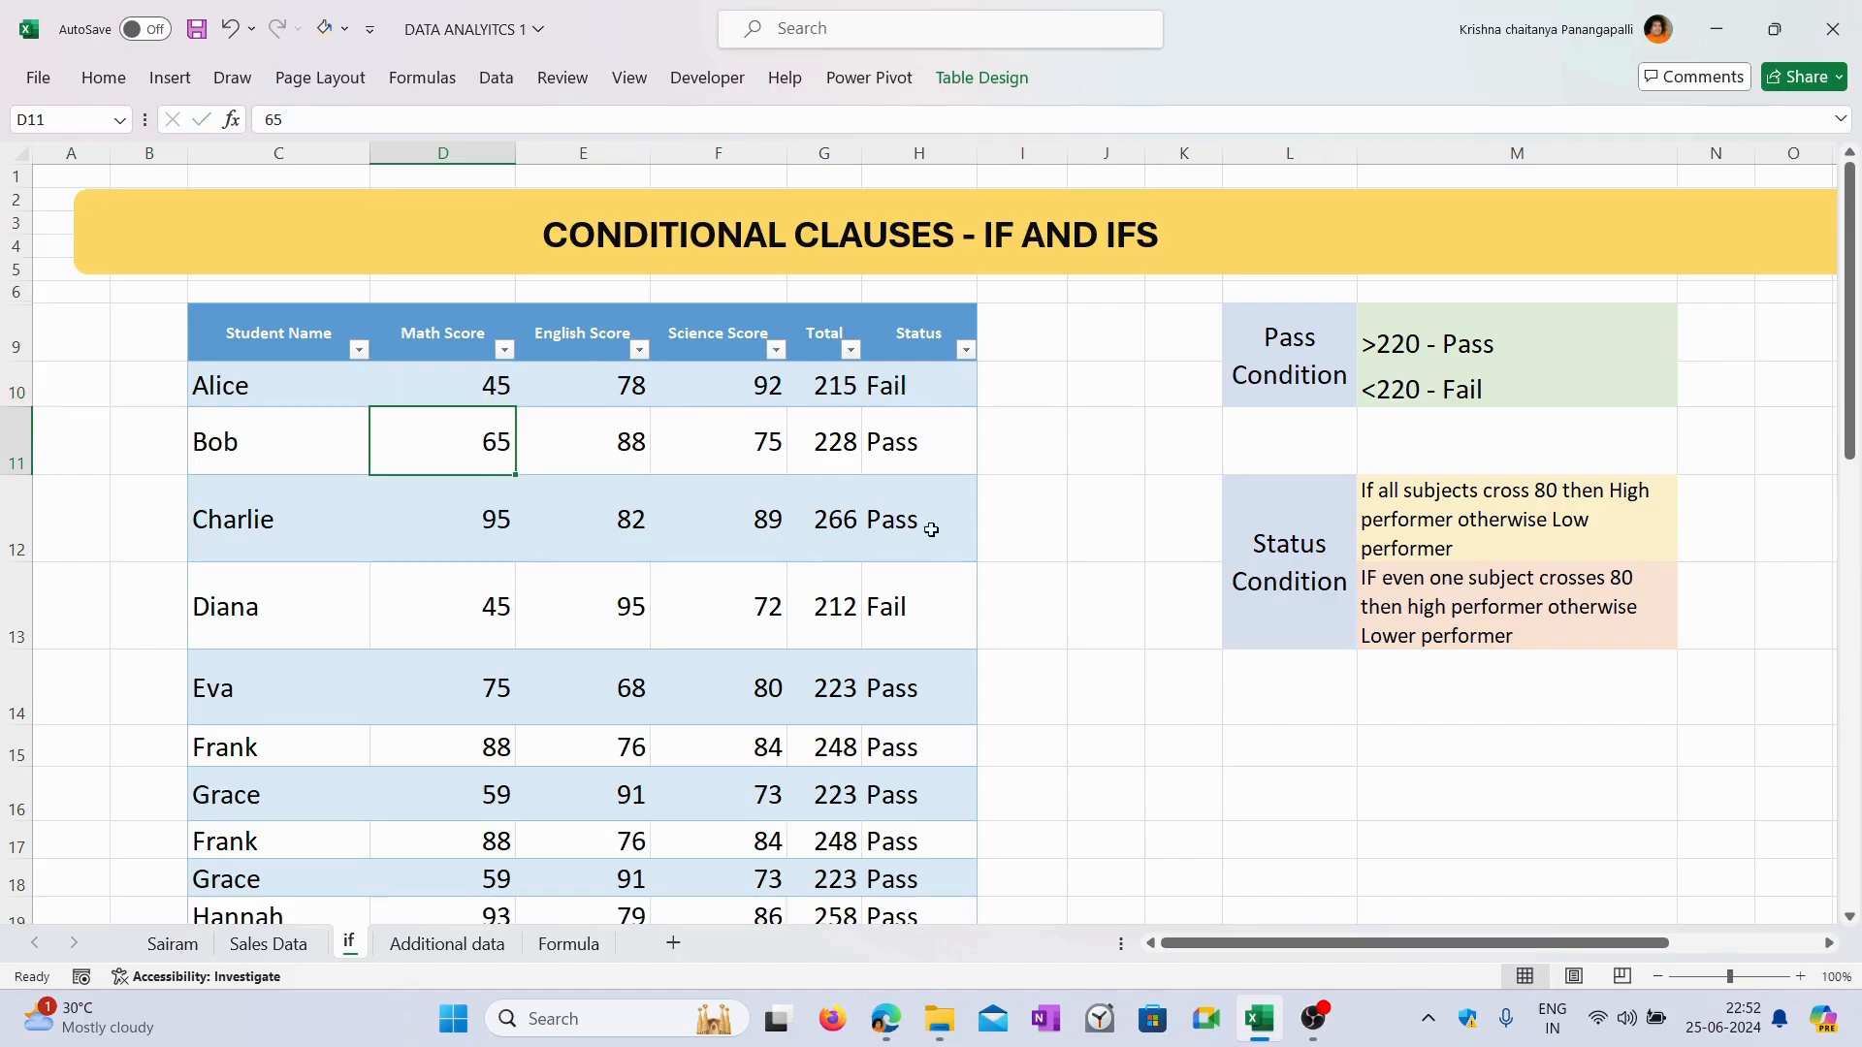
pyautogui.click(842, 386)
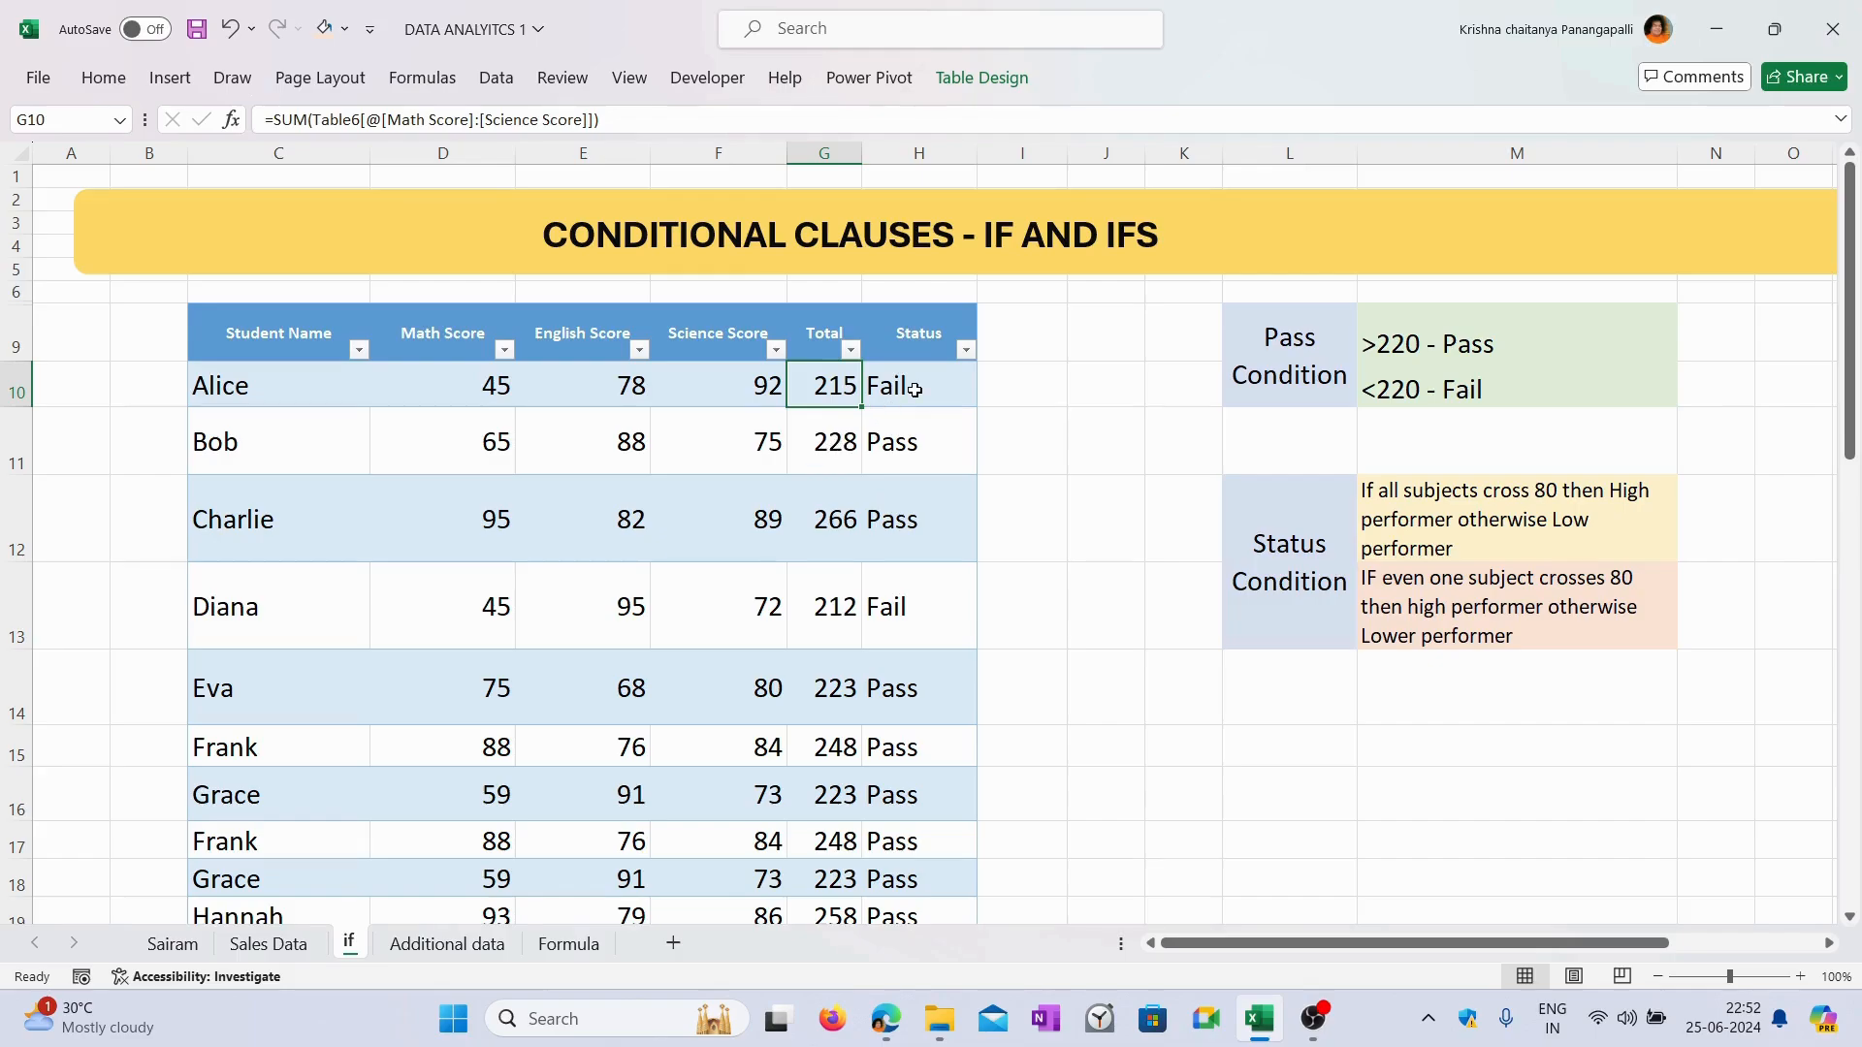
pyautogui.click(916, 390)
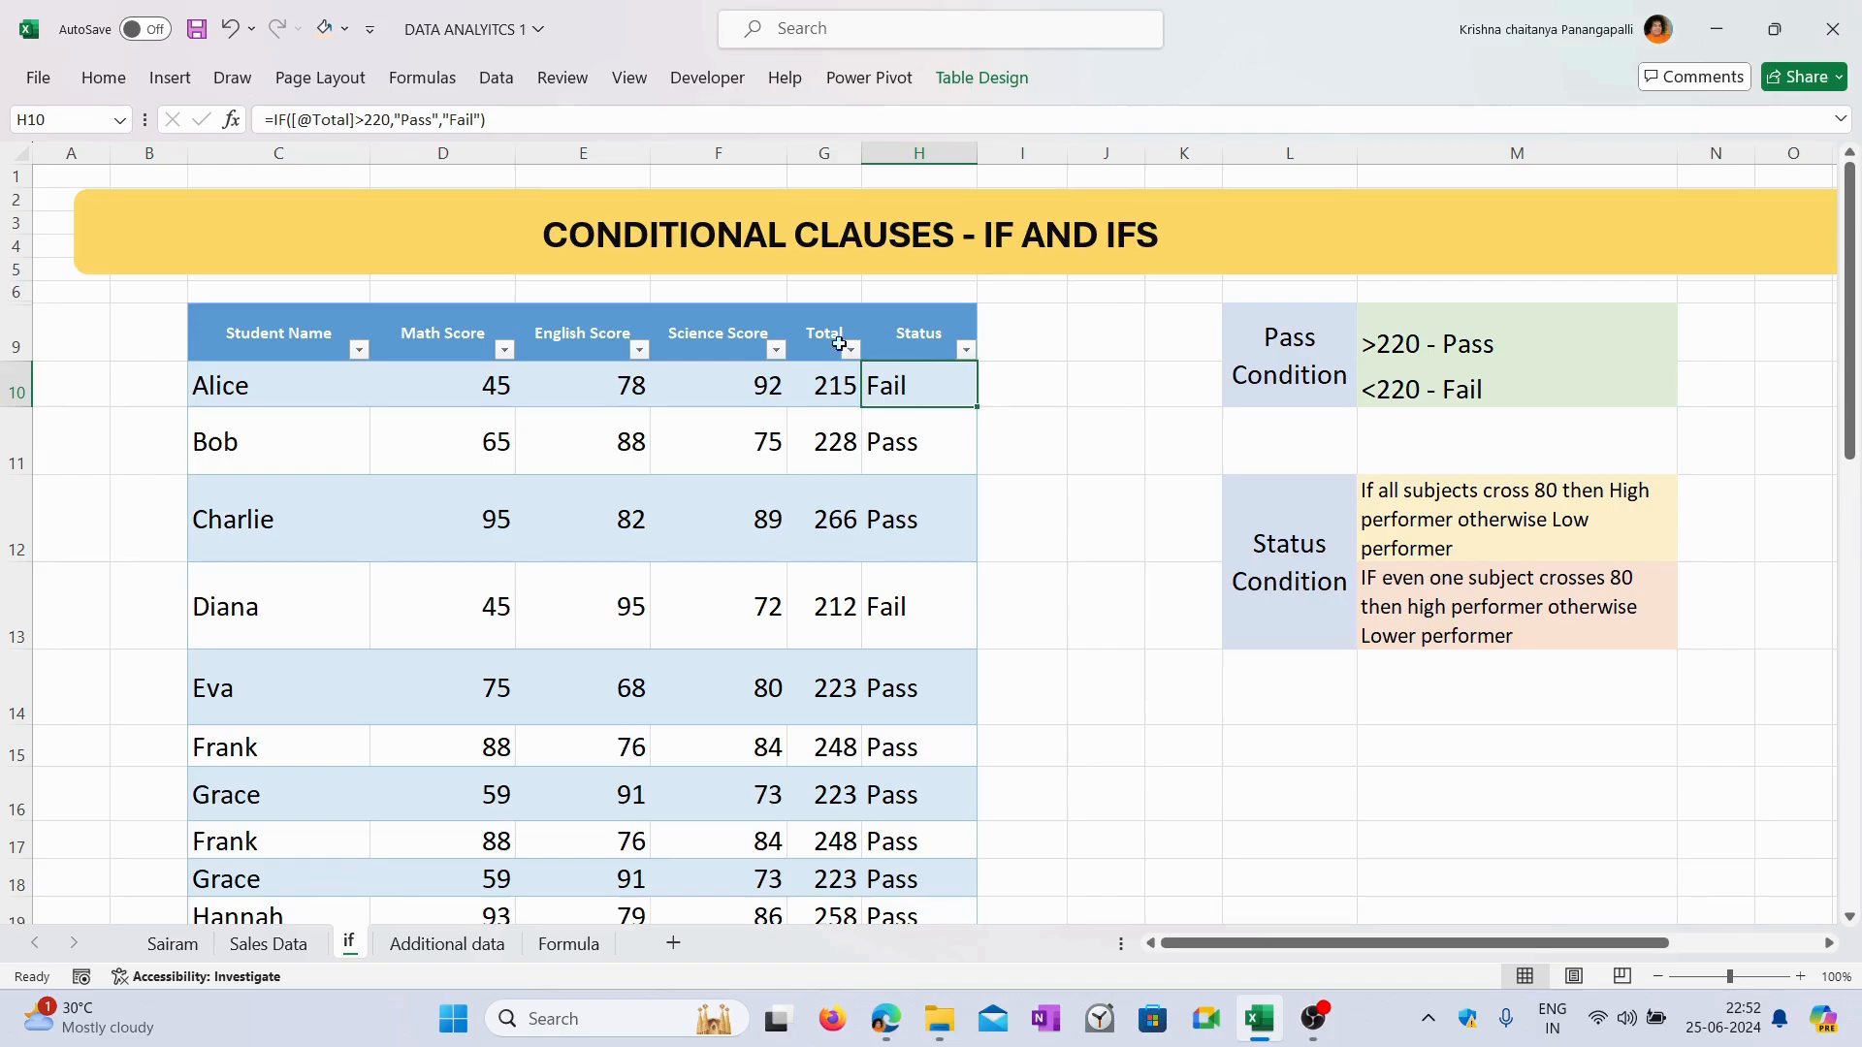
# Change the Math Score in D10 to 99 and check row 10's Total and Status again.
pyautogui.click(456, 386)
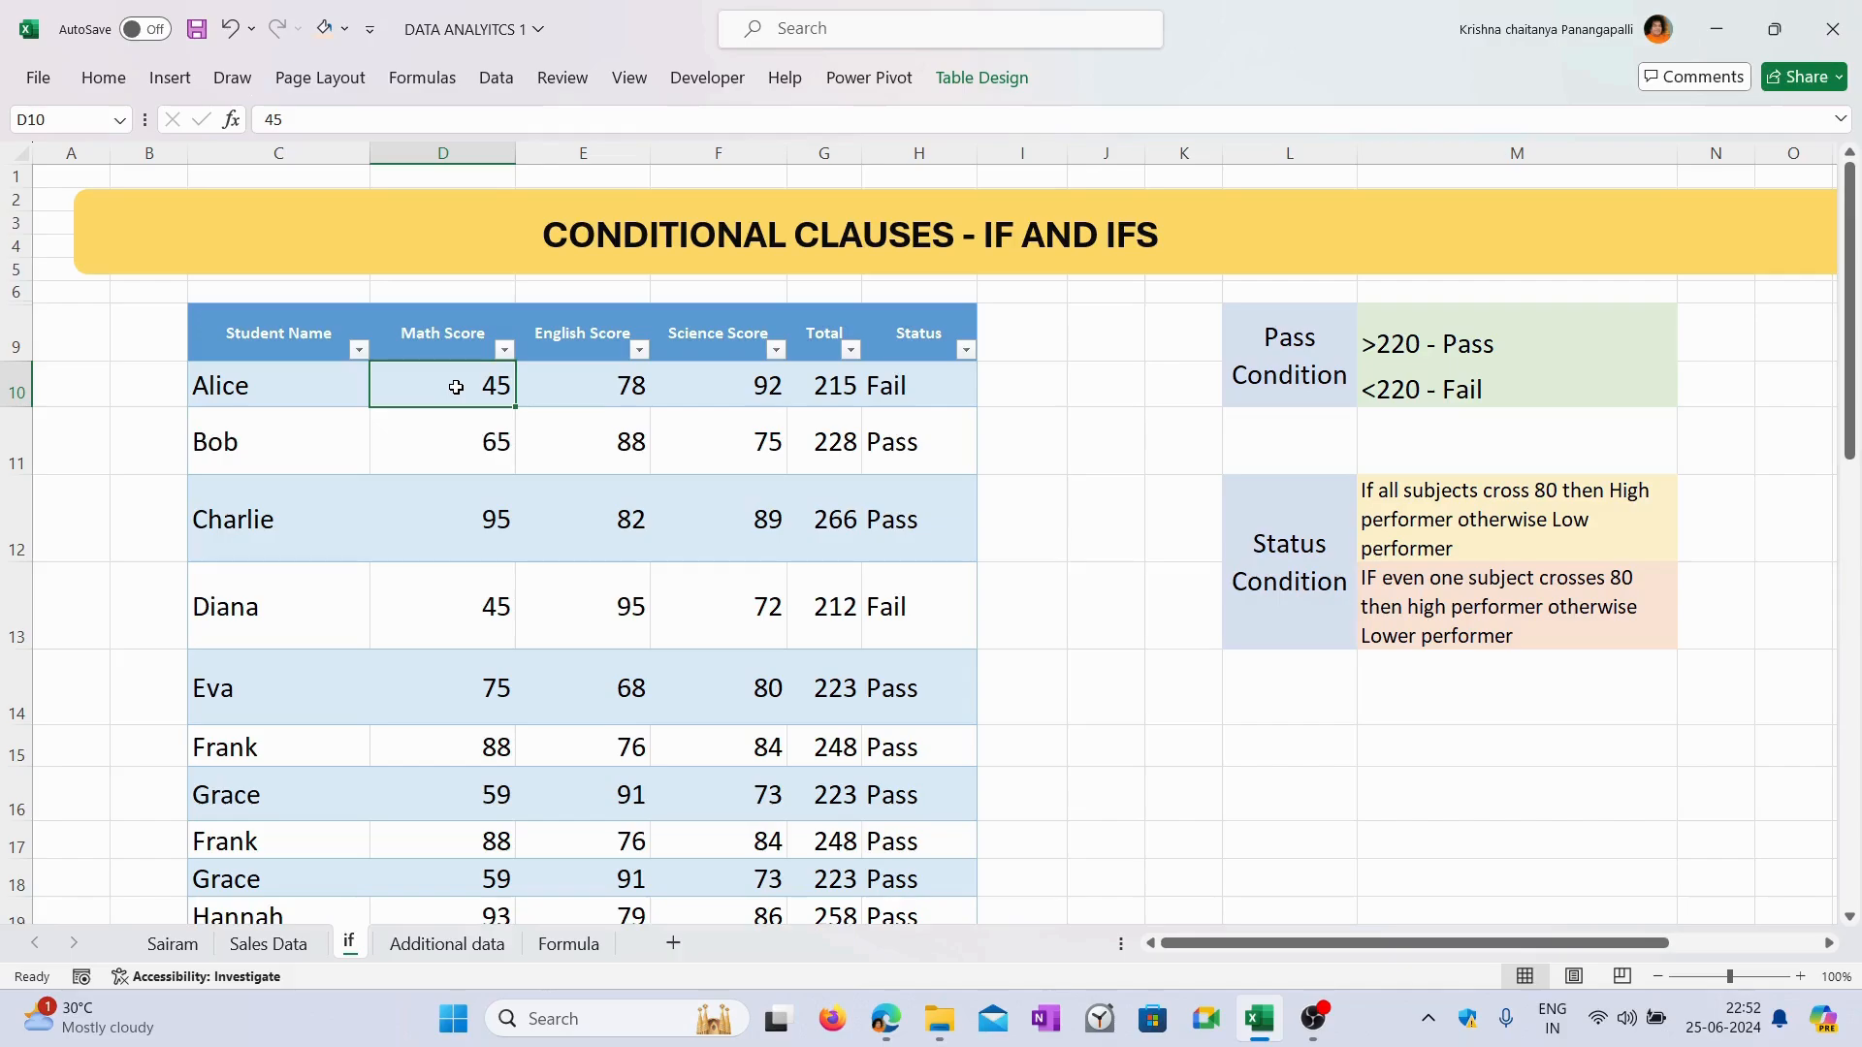
pyautogui.write('99')
pyautogui.press('Return')
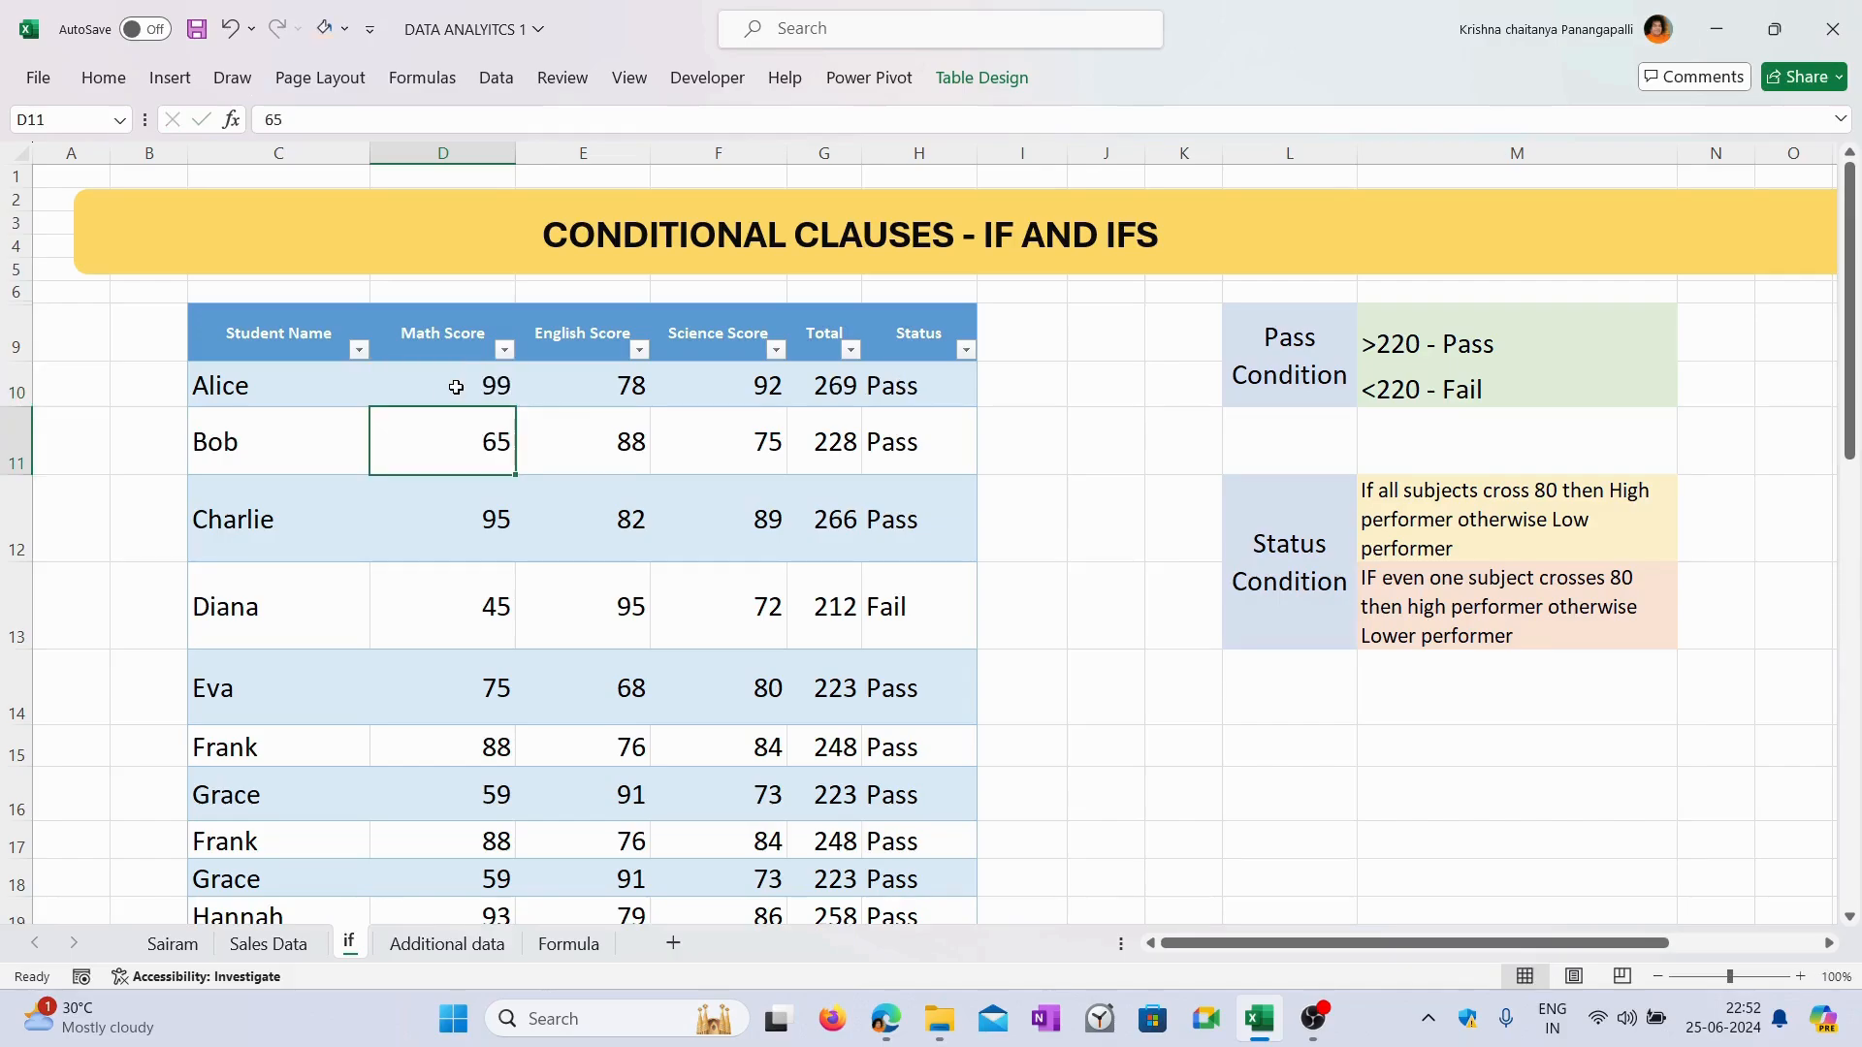
pyautogui.click(840, 395)
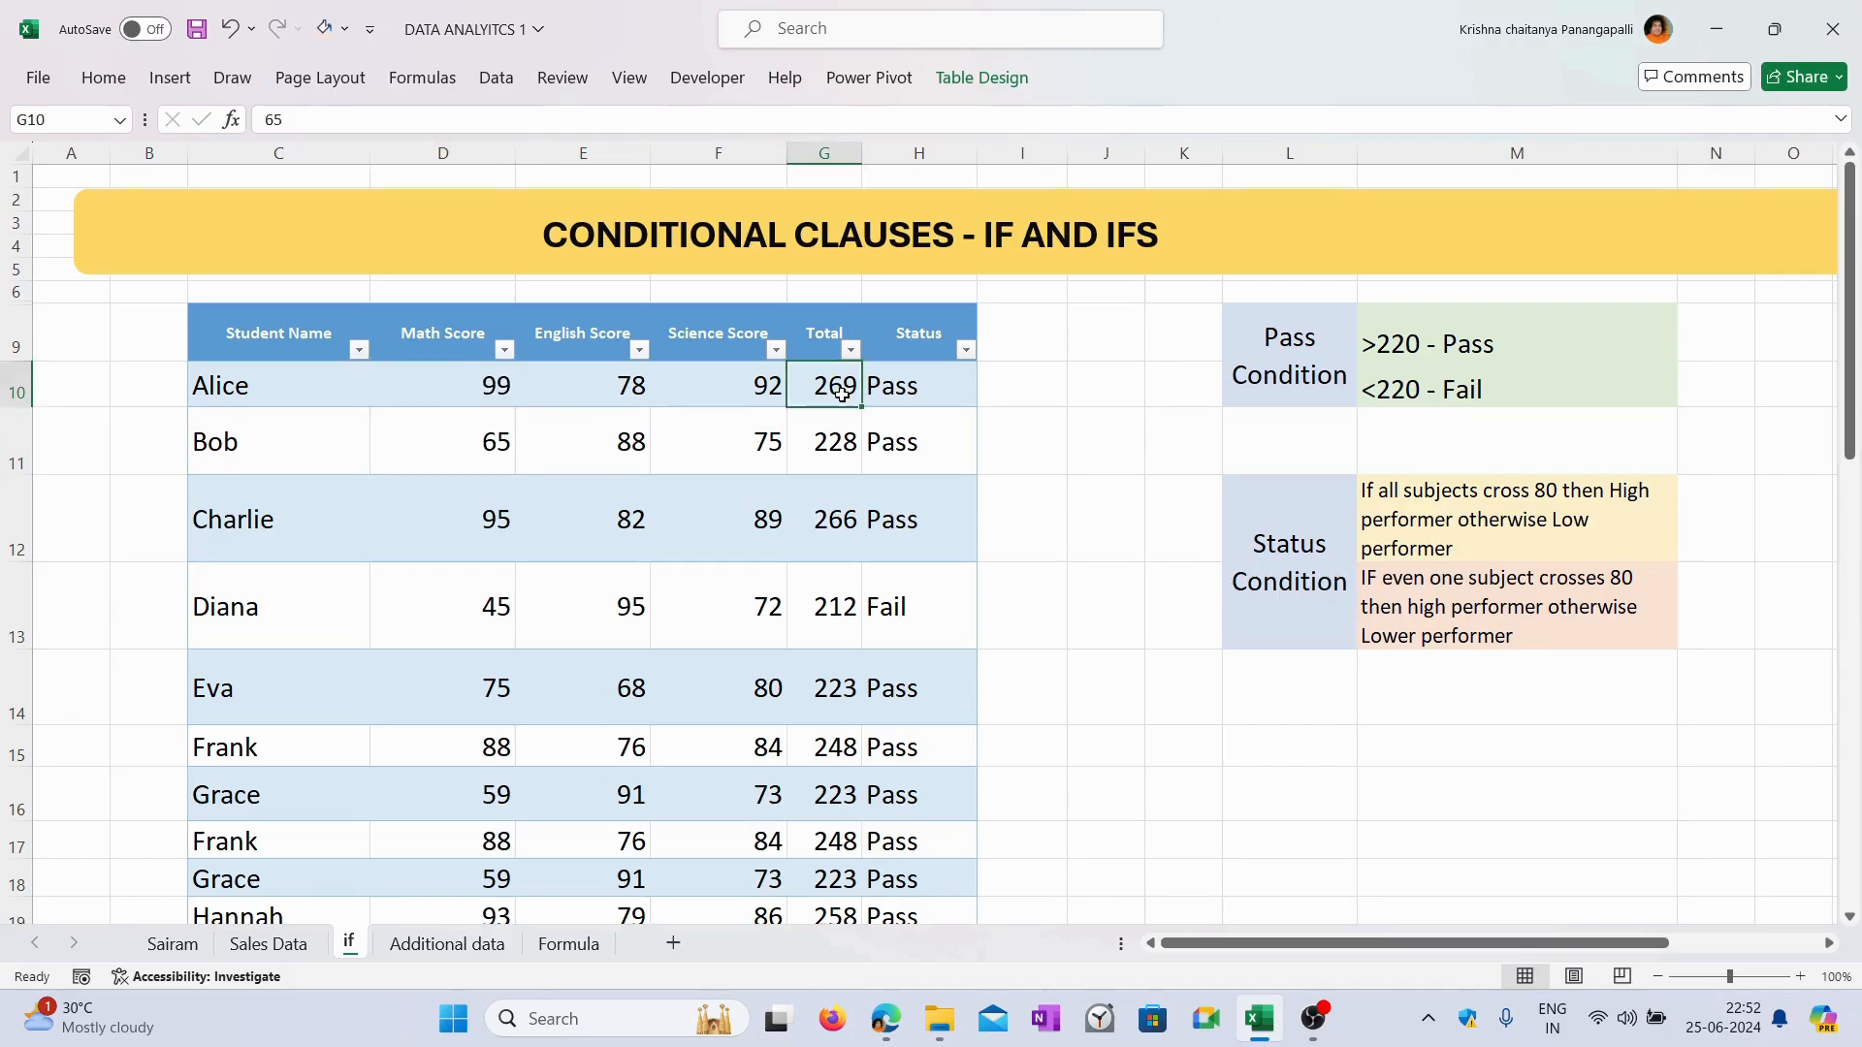
pyautogui.click(917, 399)
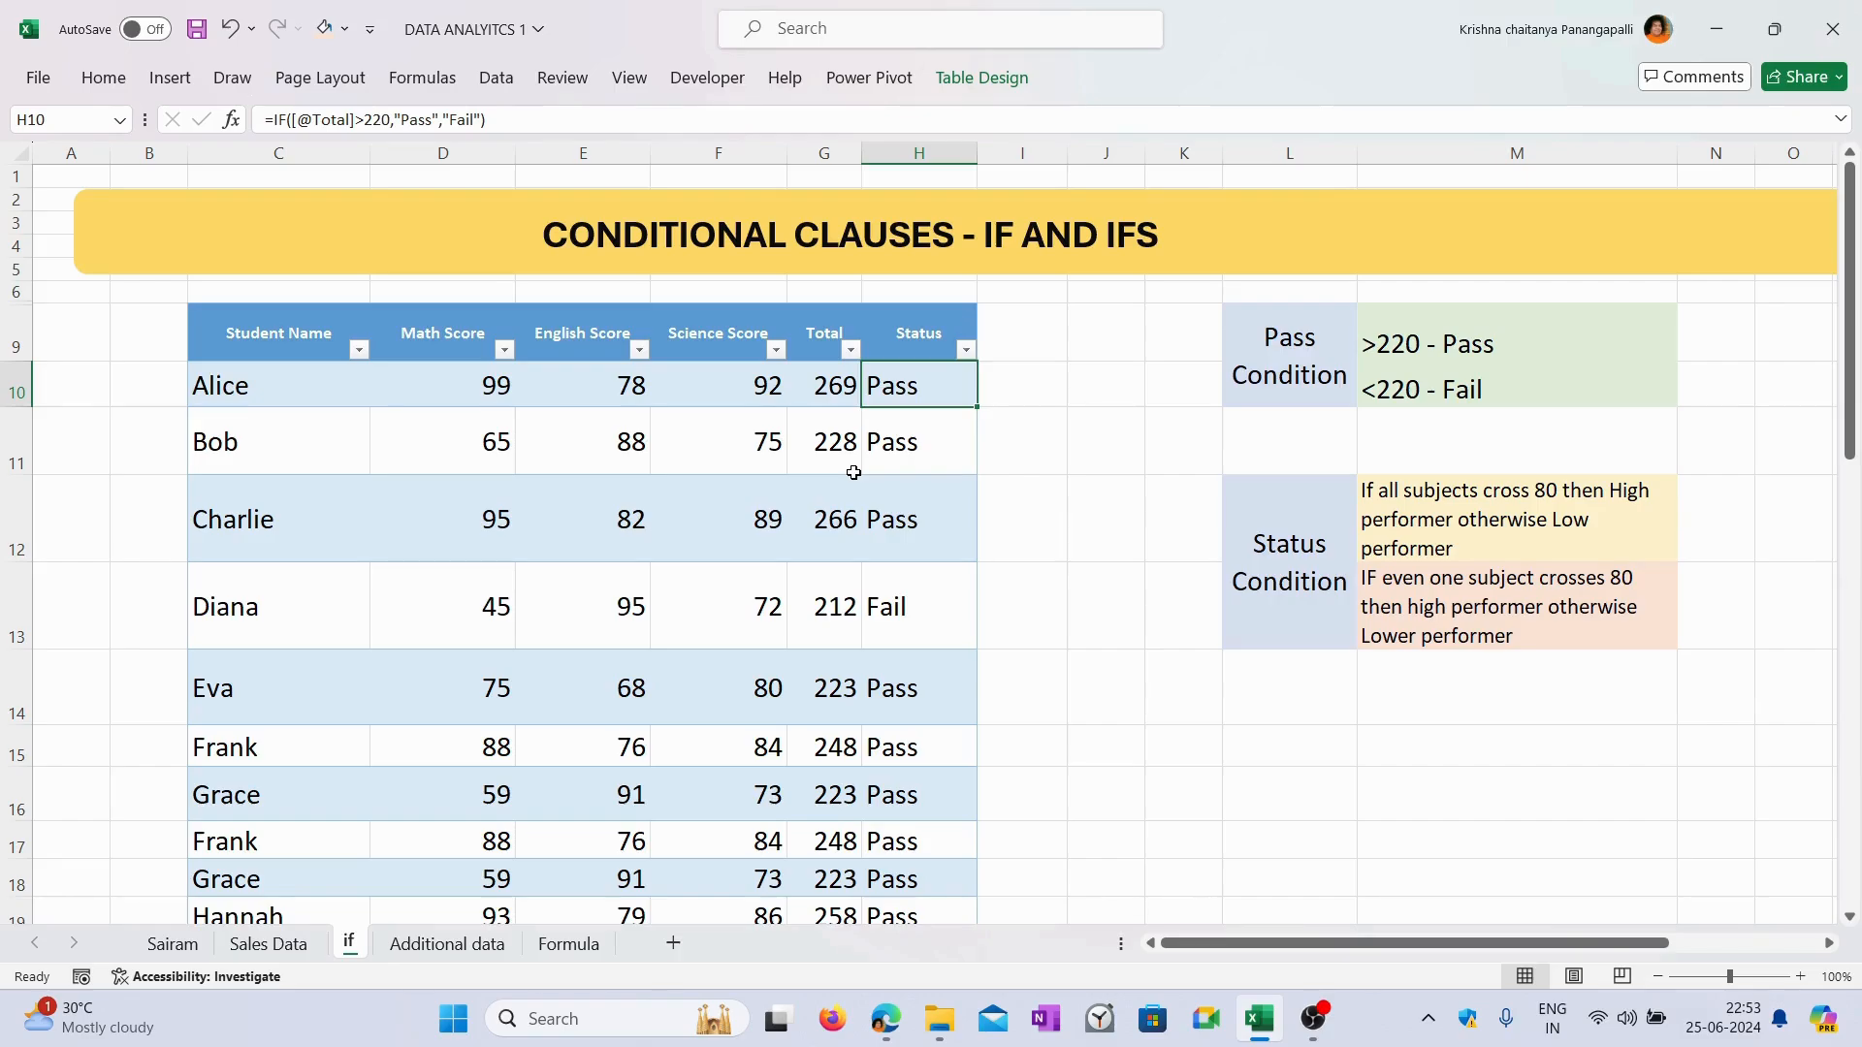
# Extend the student table with a new column by entering the placeholder header "S" in I9.
pyautogui.click(1025, 331)
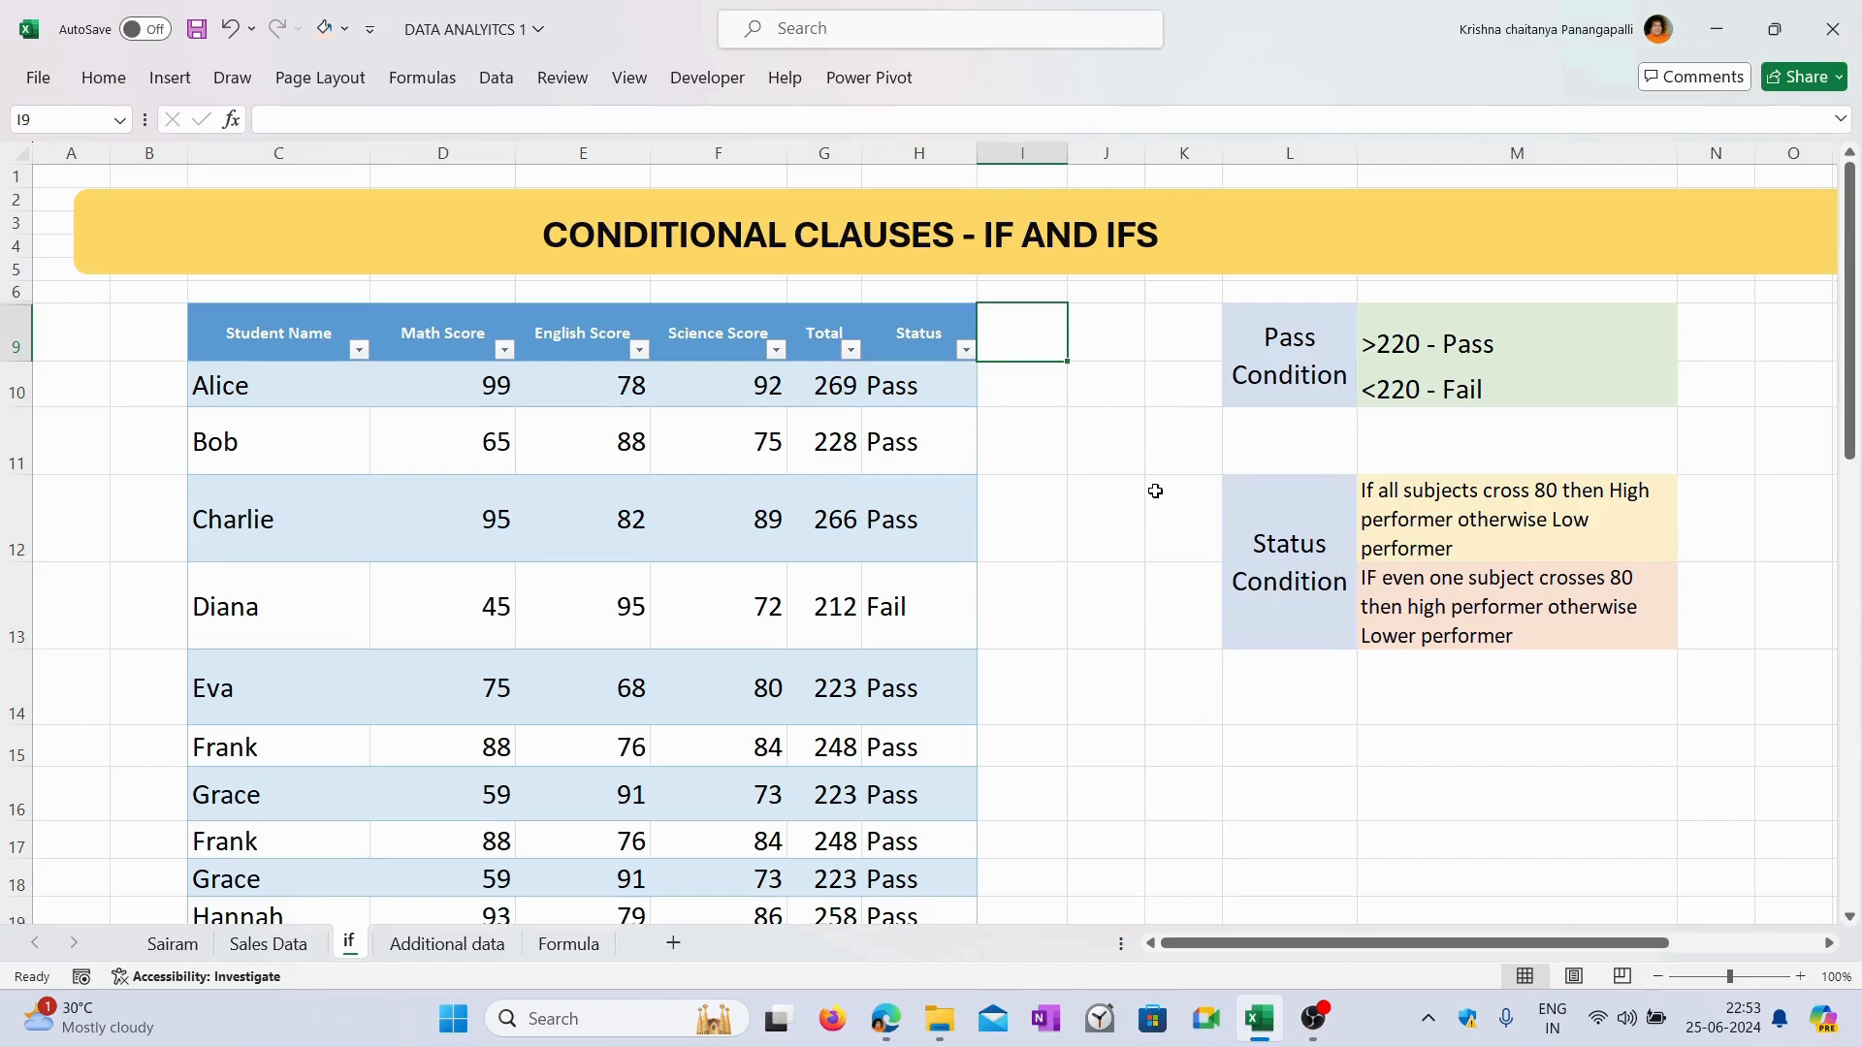
pyautogui.write('s')
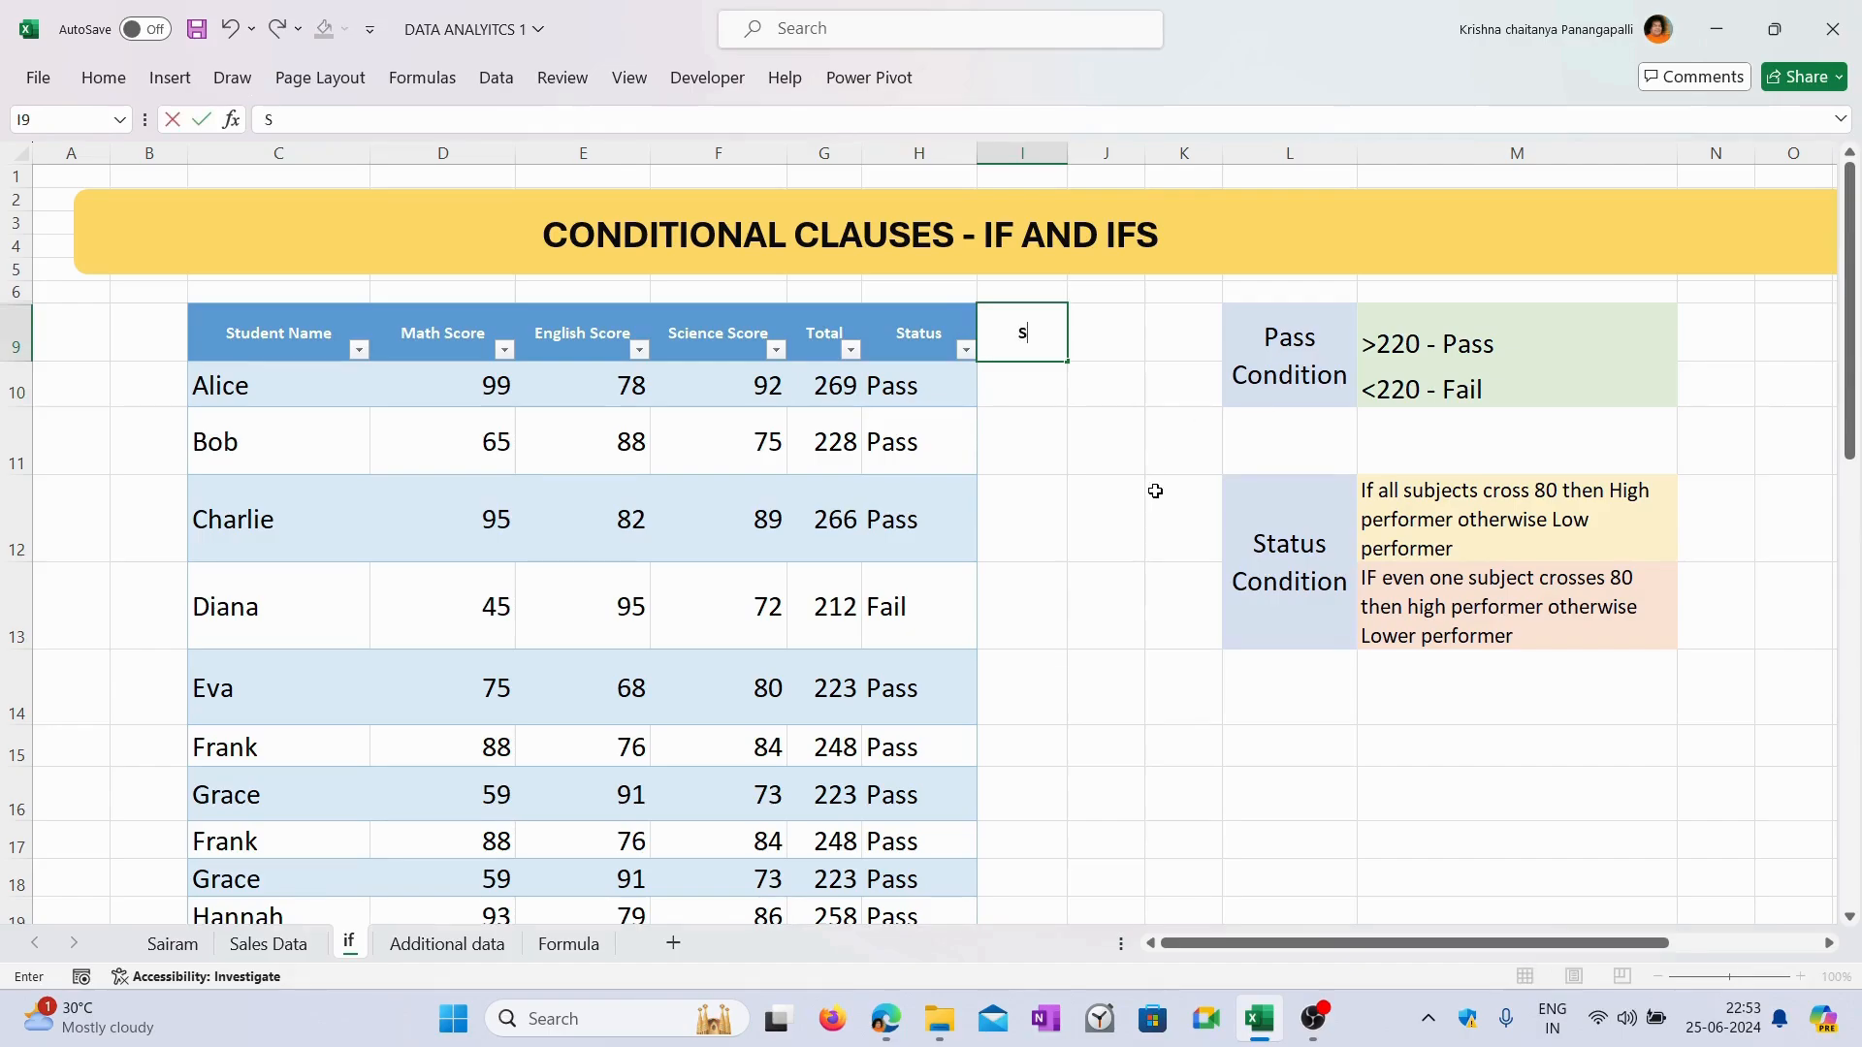
pyautogui.press('Left')
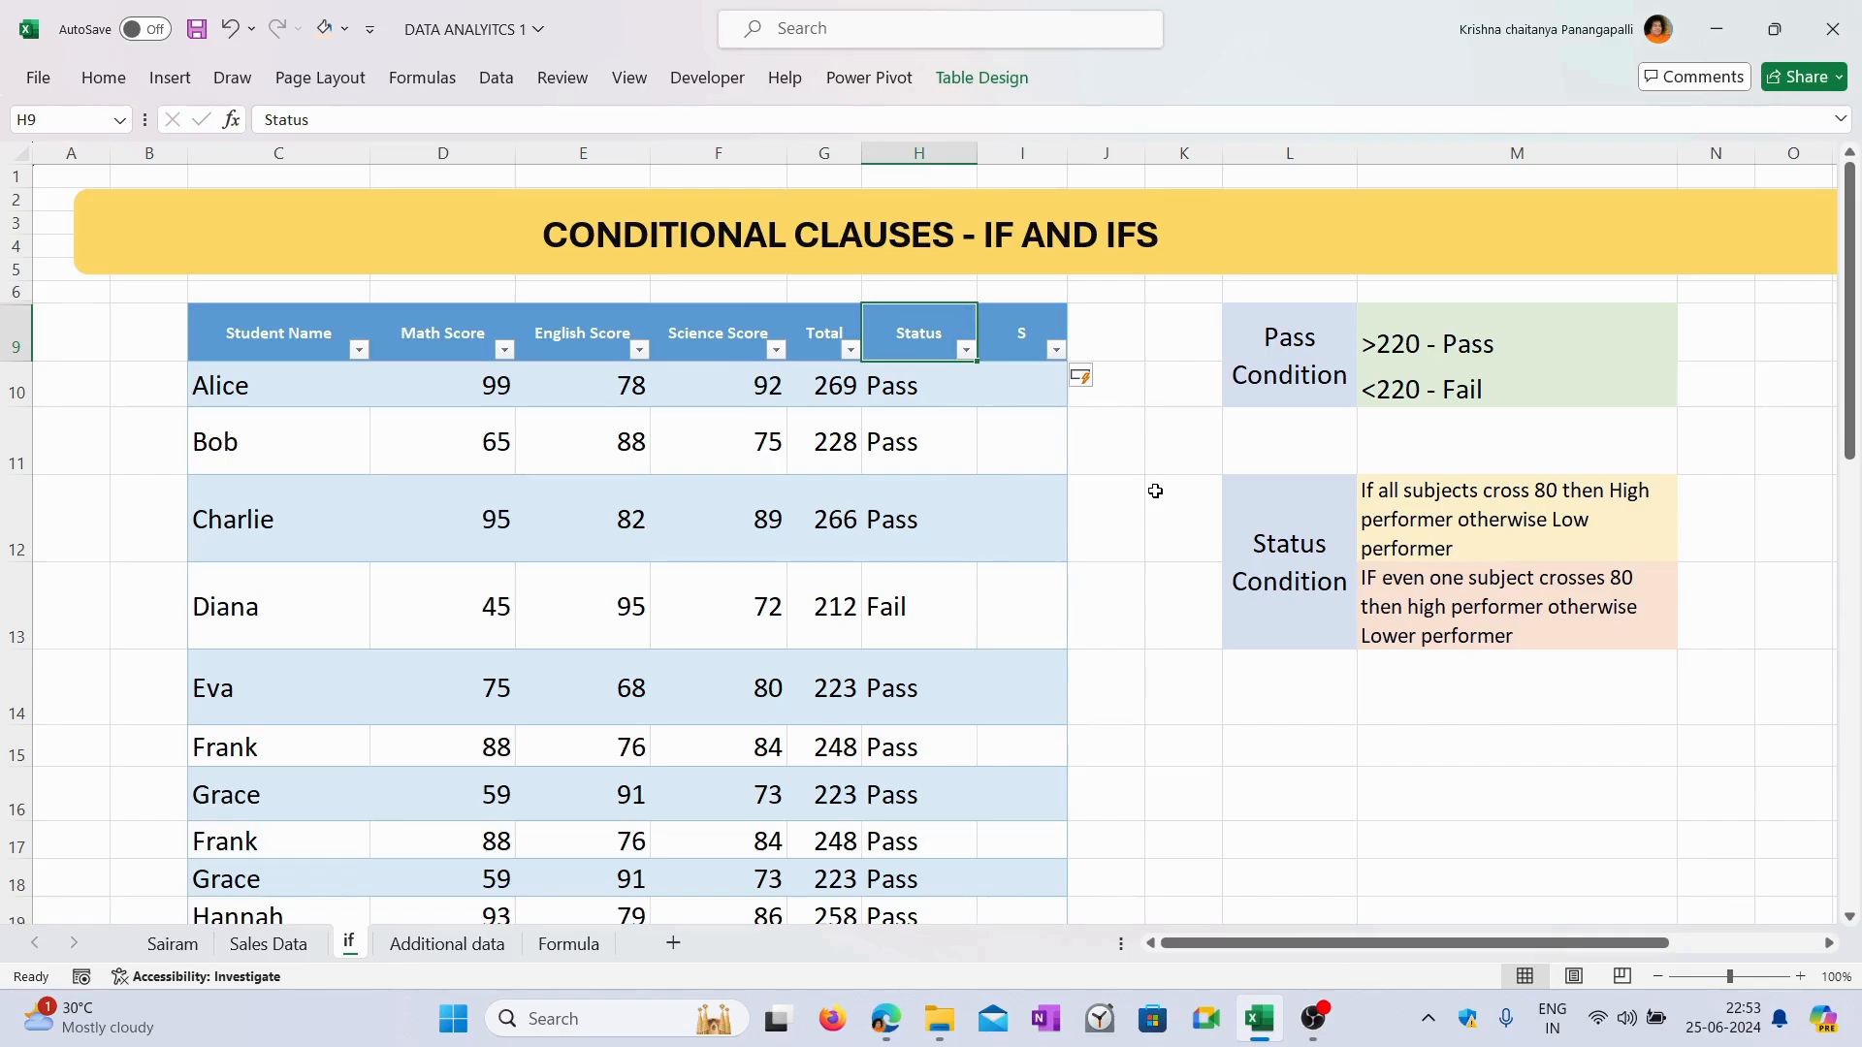
# Rename the header in H9 to "Pass /Fail".
pyautogui.write('Pass con')
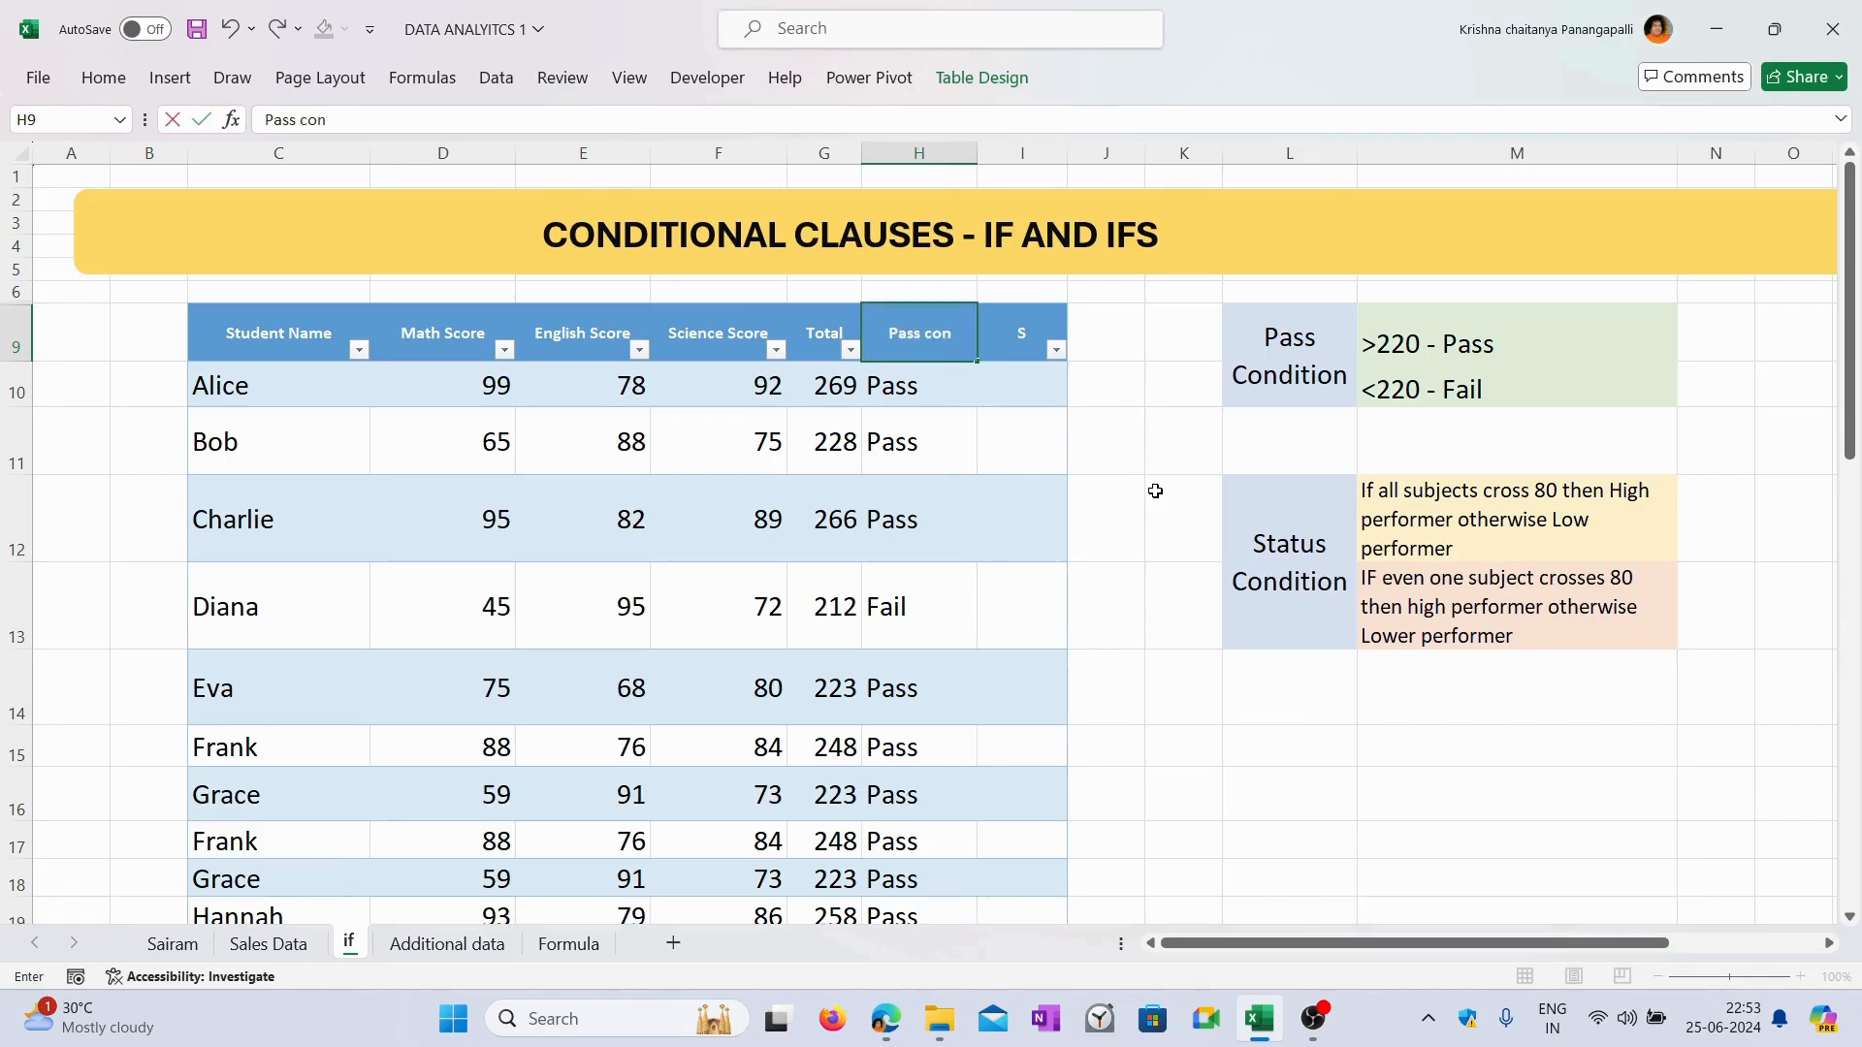
pyautogui.write('diti')
pyautogui.press('BackSpace')
pyautogui.press('BackSpace')
pyautogui.press('BackSpace')
pyautogui.press('BackSpace')
pyautogui.press('BackSpace')
pyautogui.press('BackSpace')
pyautogui.press('BackSpace')
pyautogui.write('/Fail')
pyautogui.press('Tab')
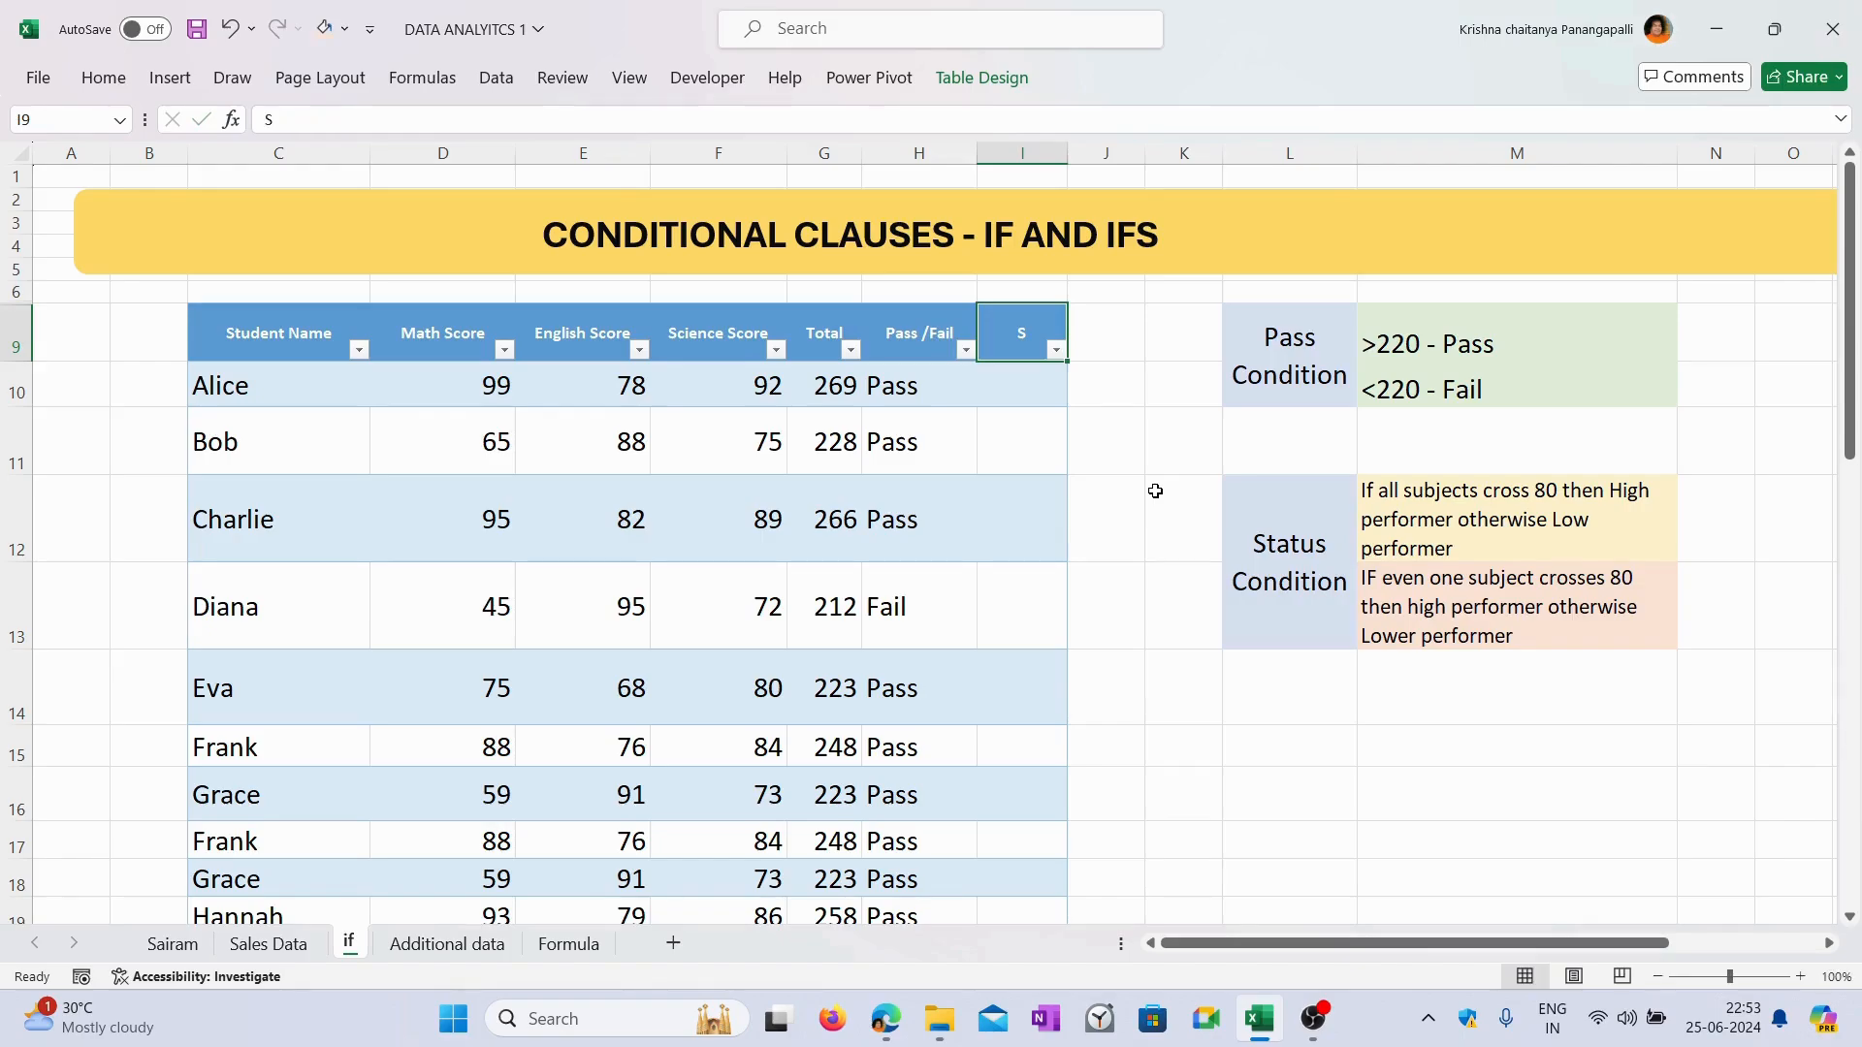
# Set the new column's header in I9 to "Status".
pyautogui.write('S')
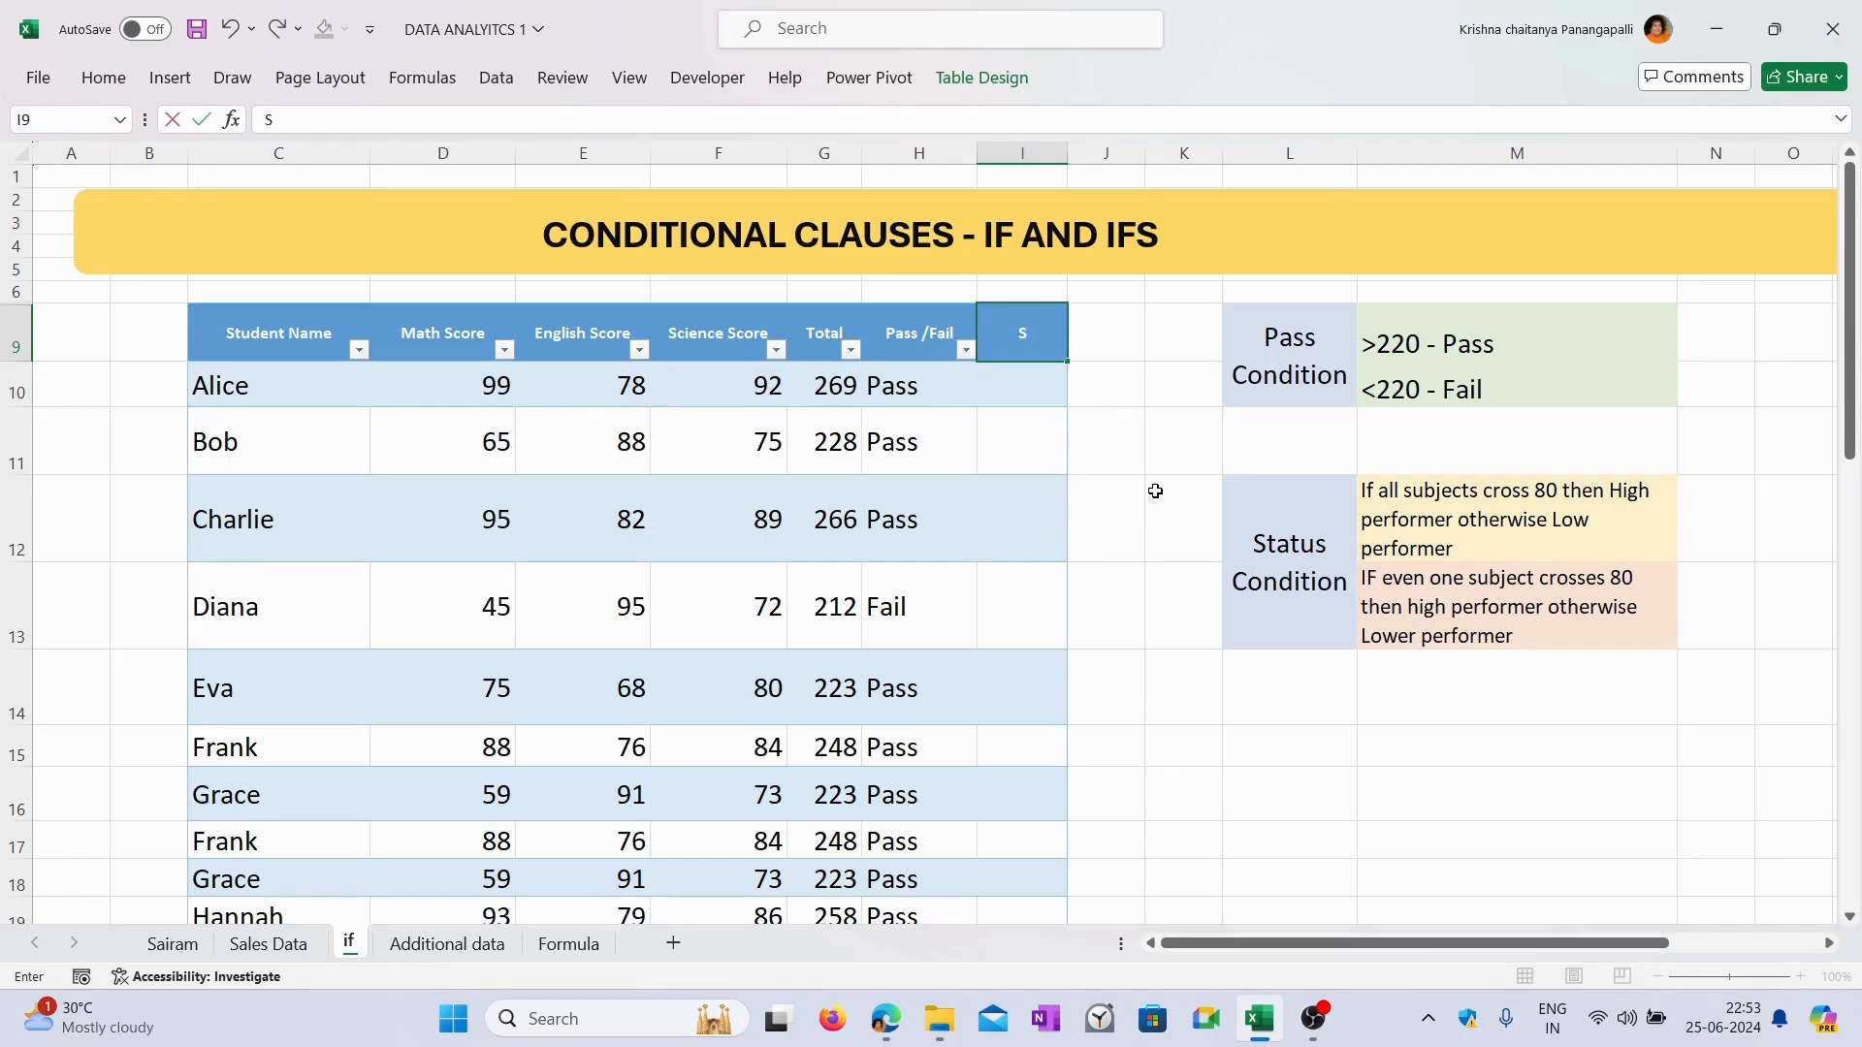
pyautogui.write('tatus')
pyautogui.press('Return')
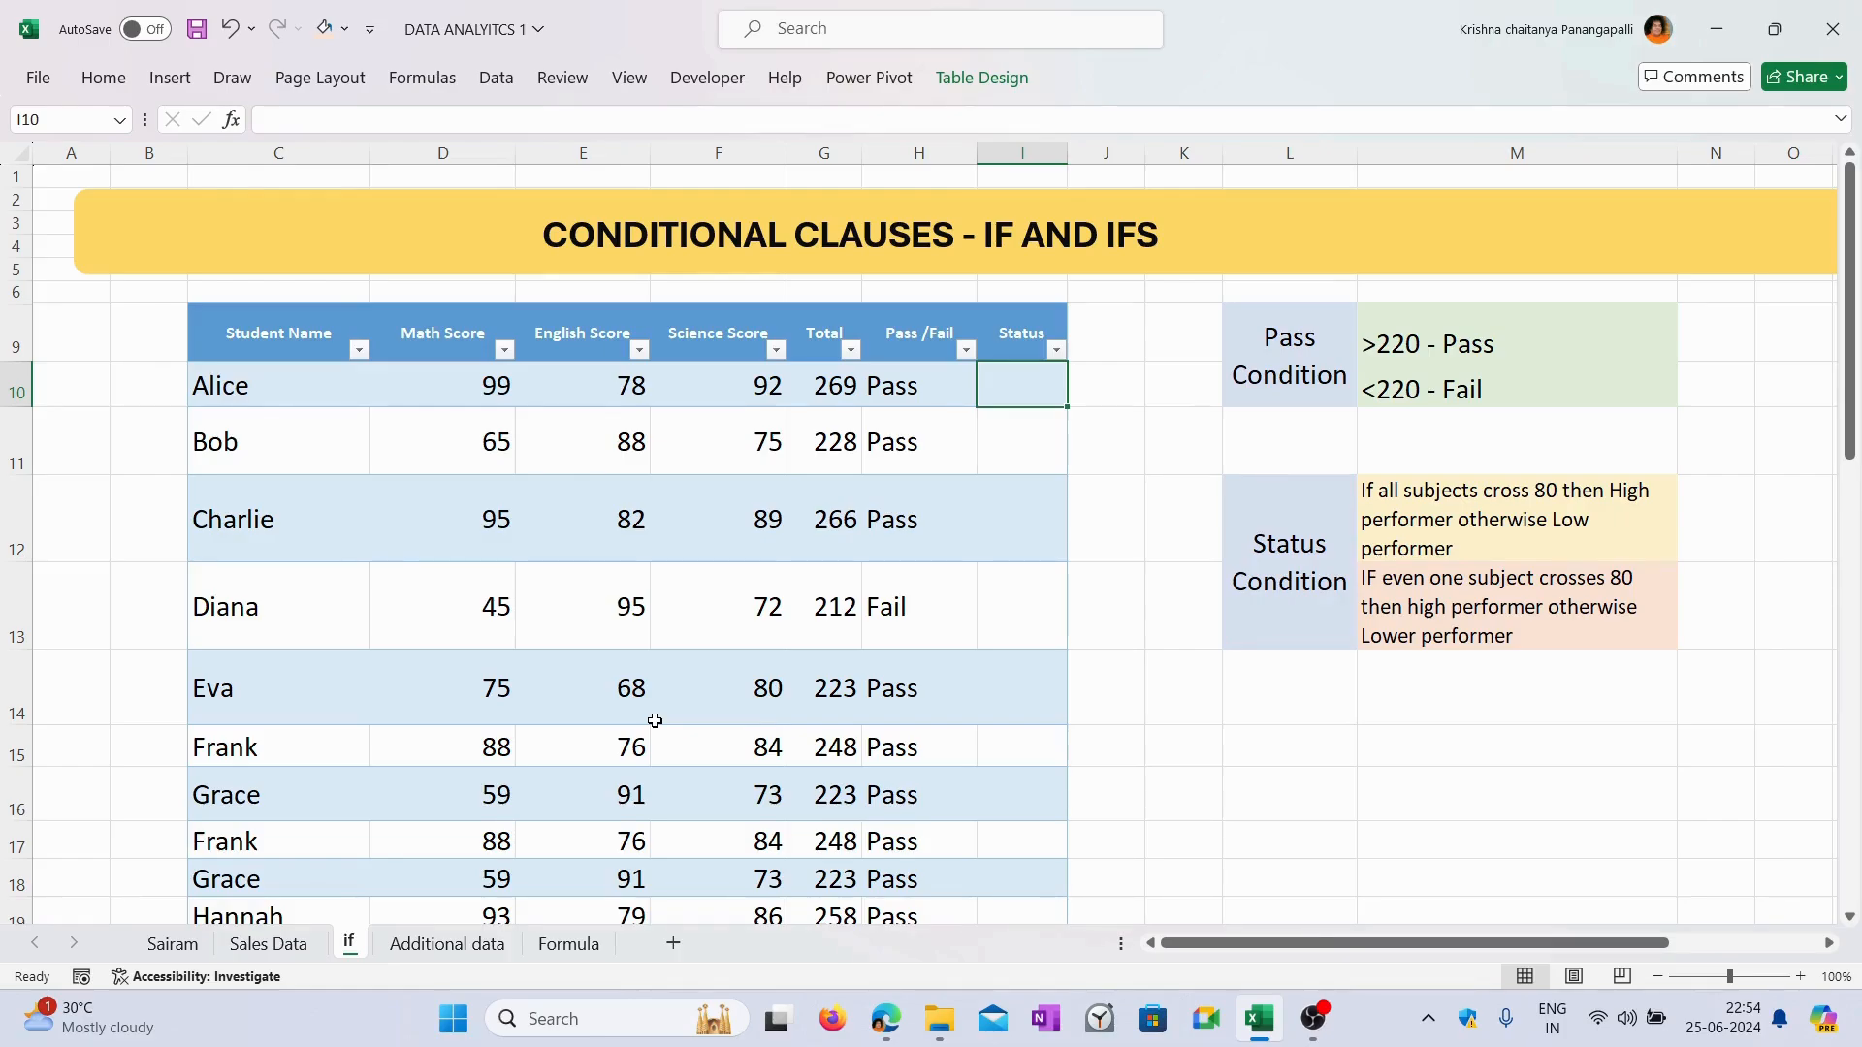
# Examine the status conditions in M12 and M13 against the Math, English and Science scores in row 10.
pyautogui.click(1434, 502)
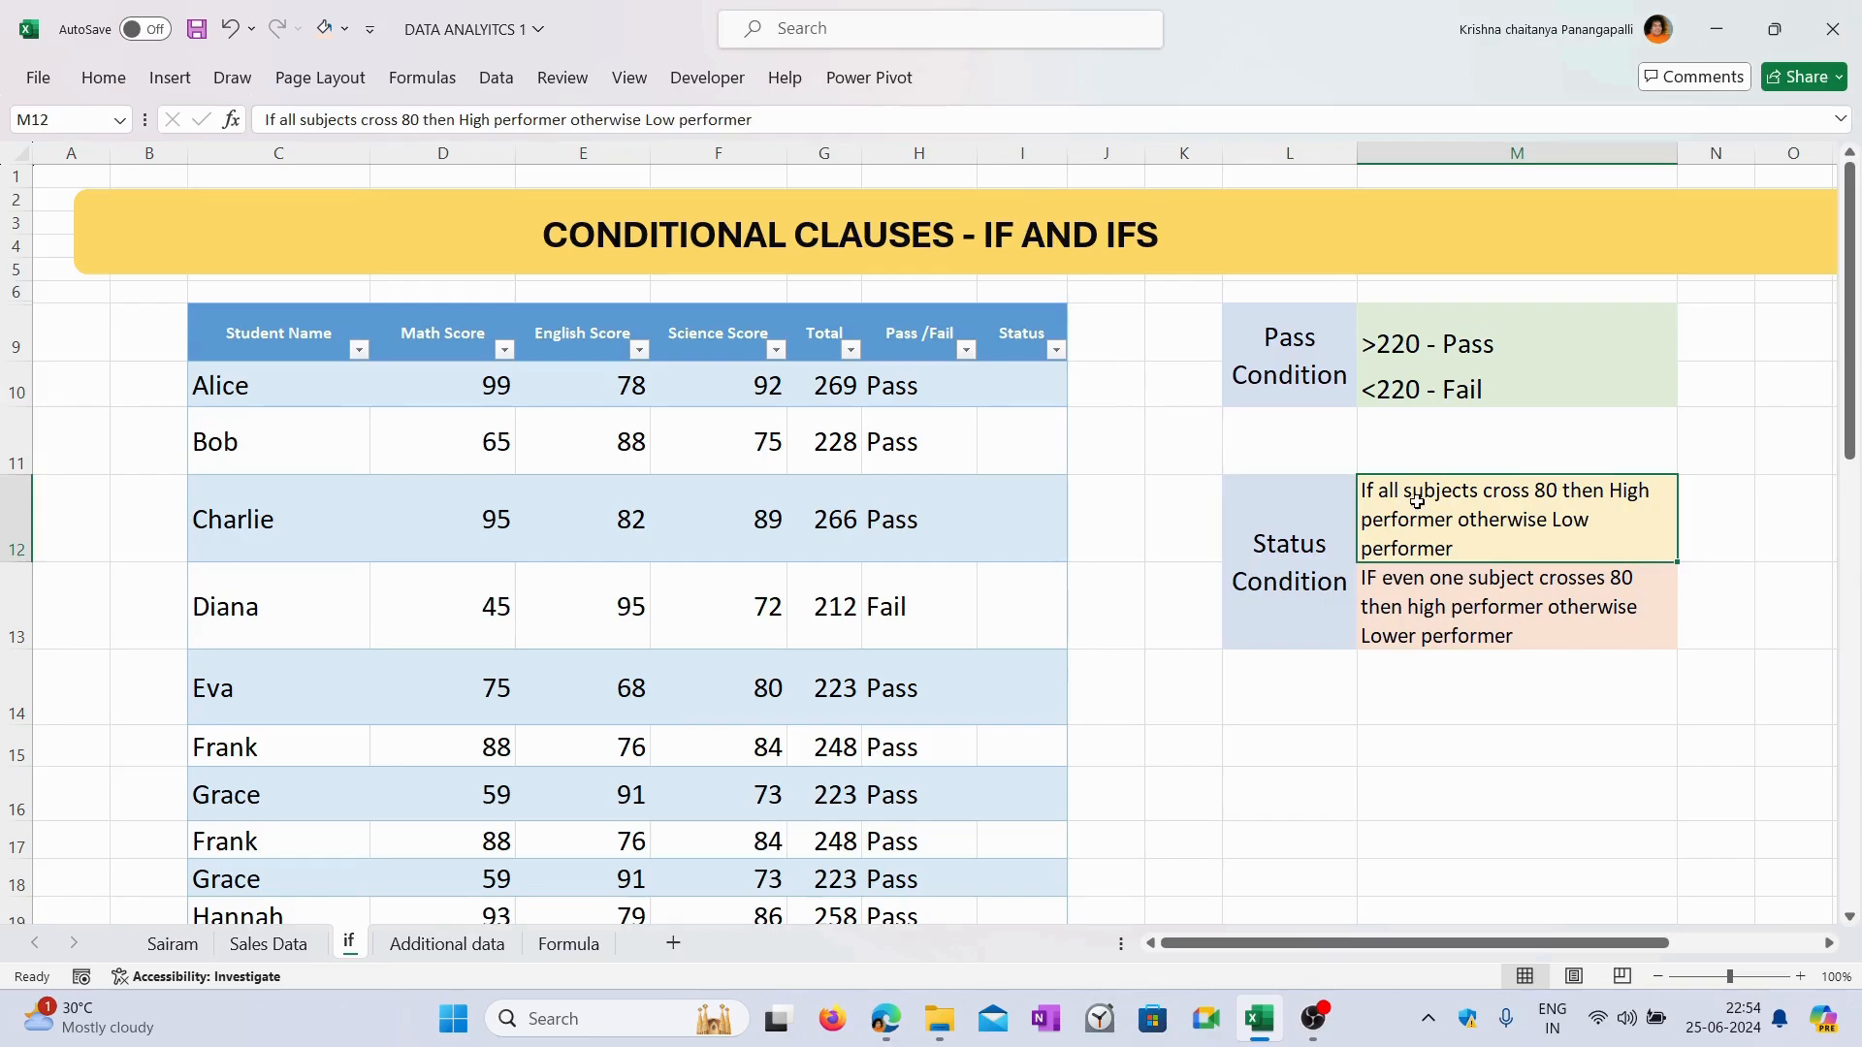
pyautogui.click(1388, 597)
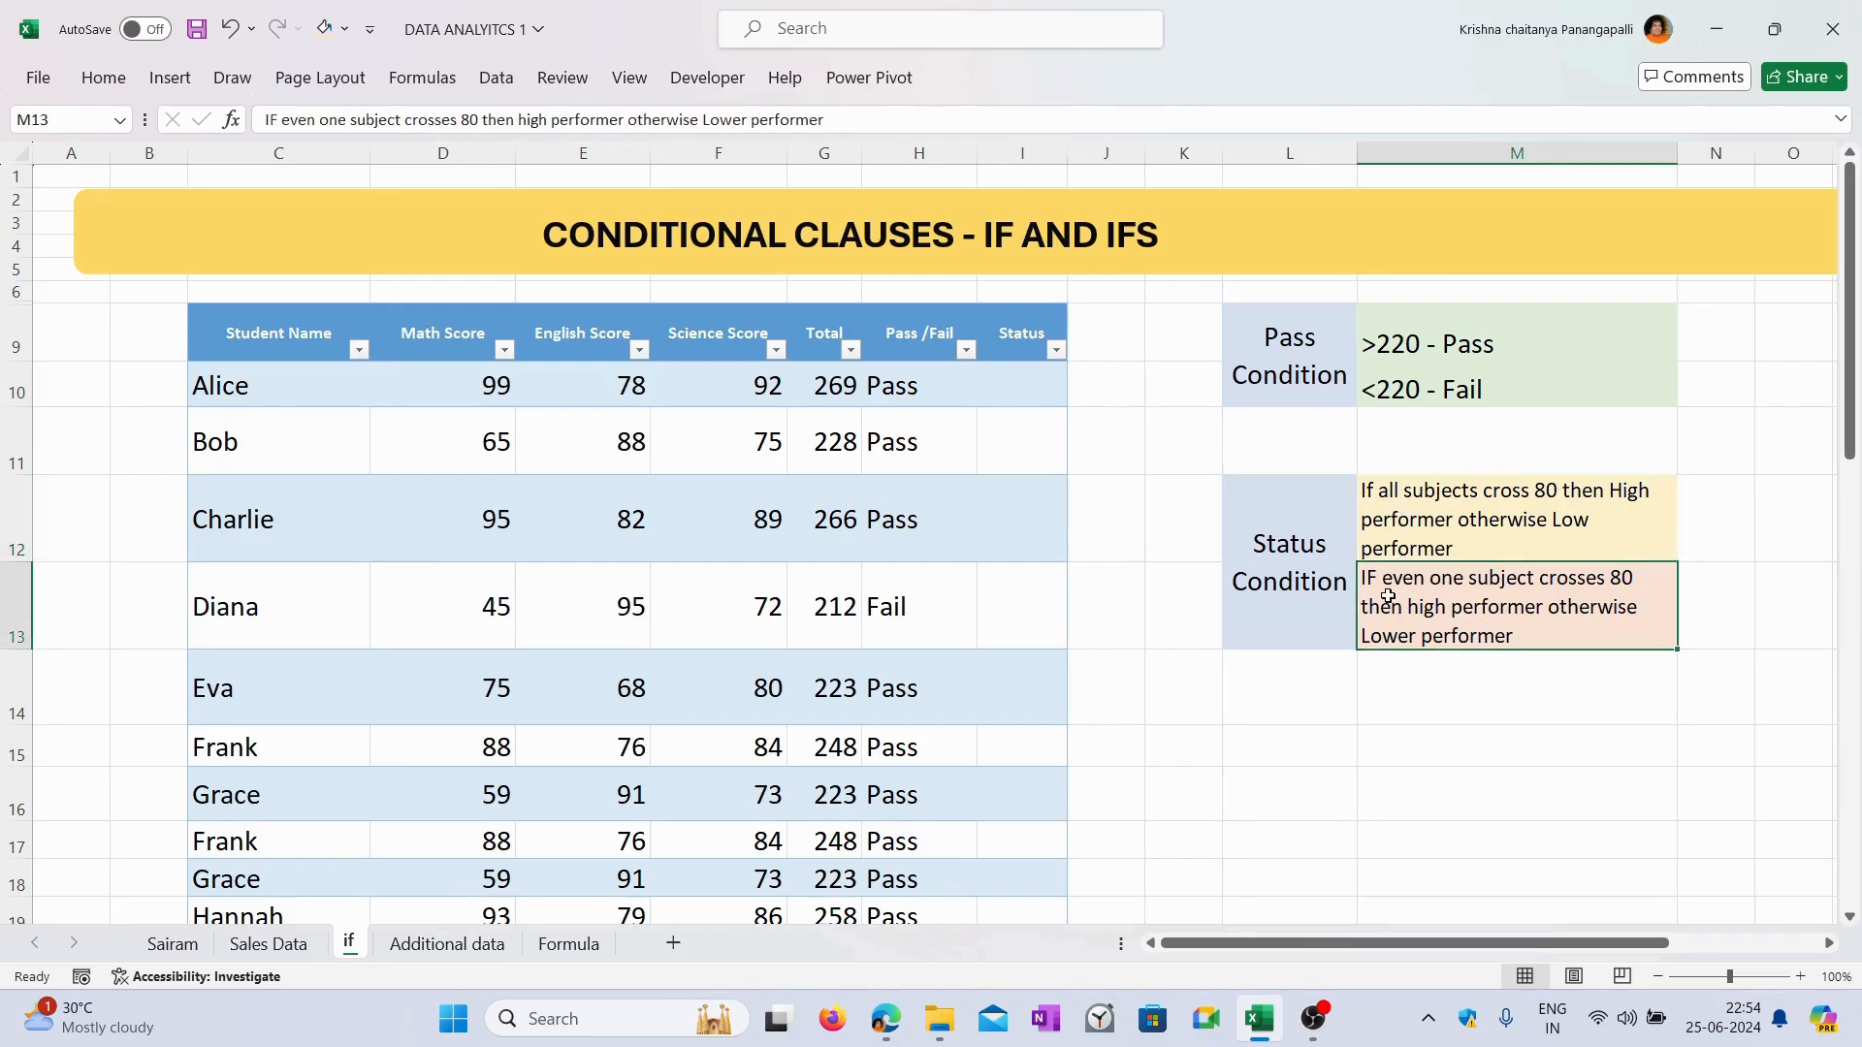
pyautogui.click(1557, 524)
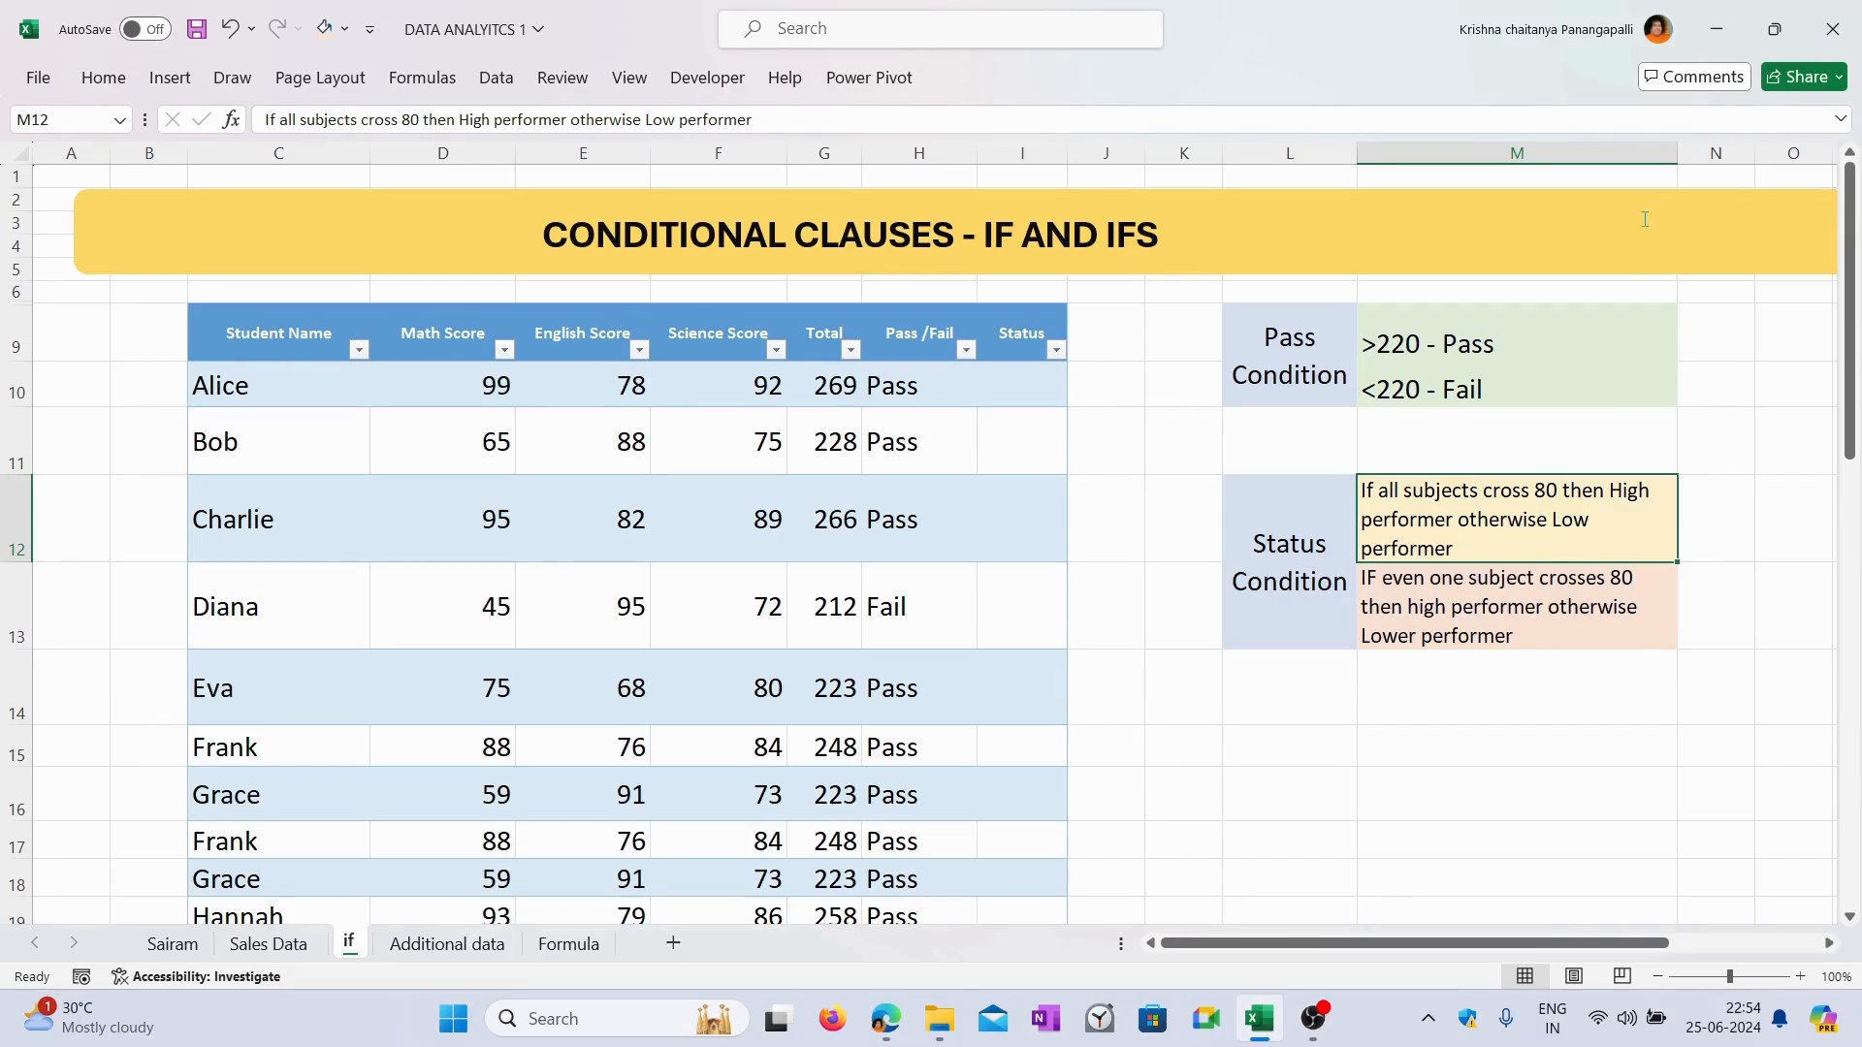
pyautogui.click(472, 381)
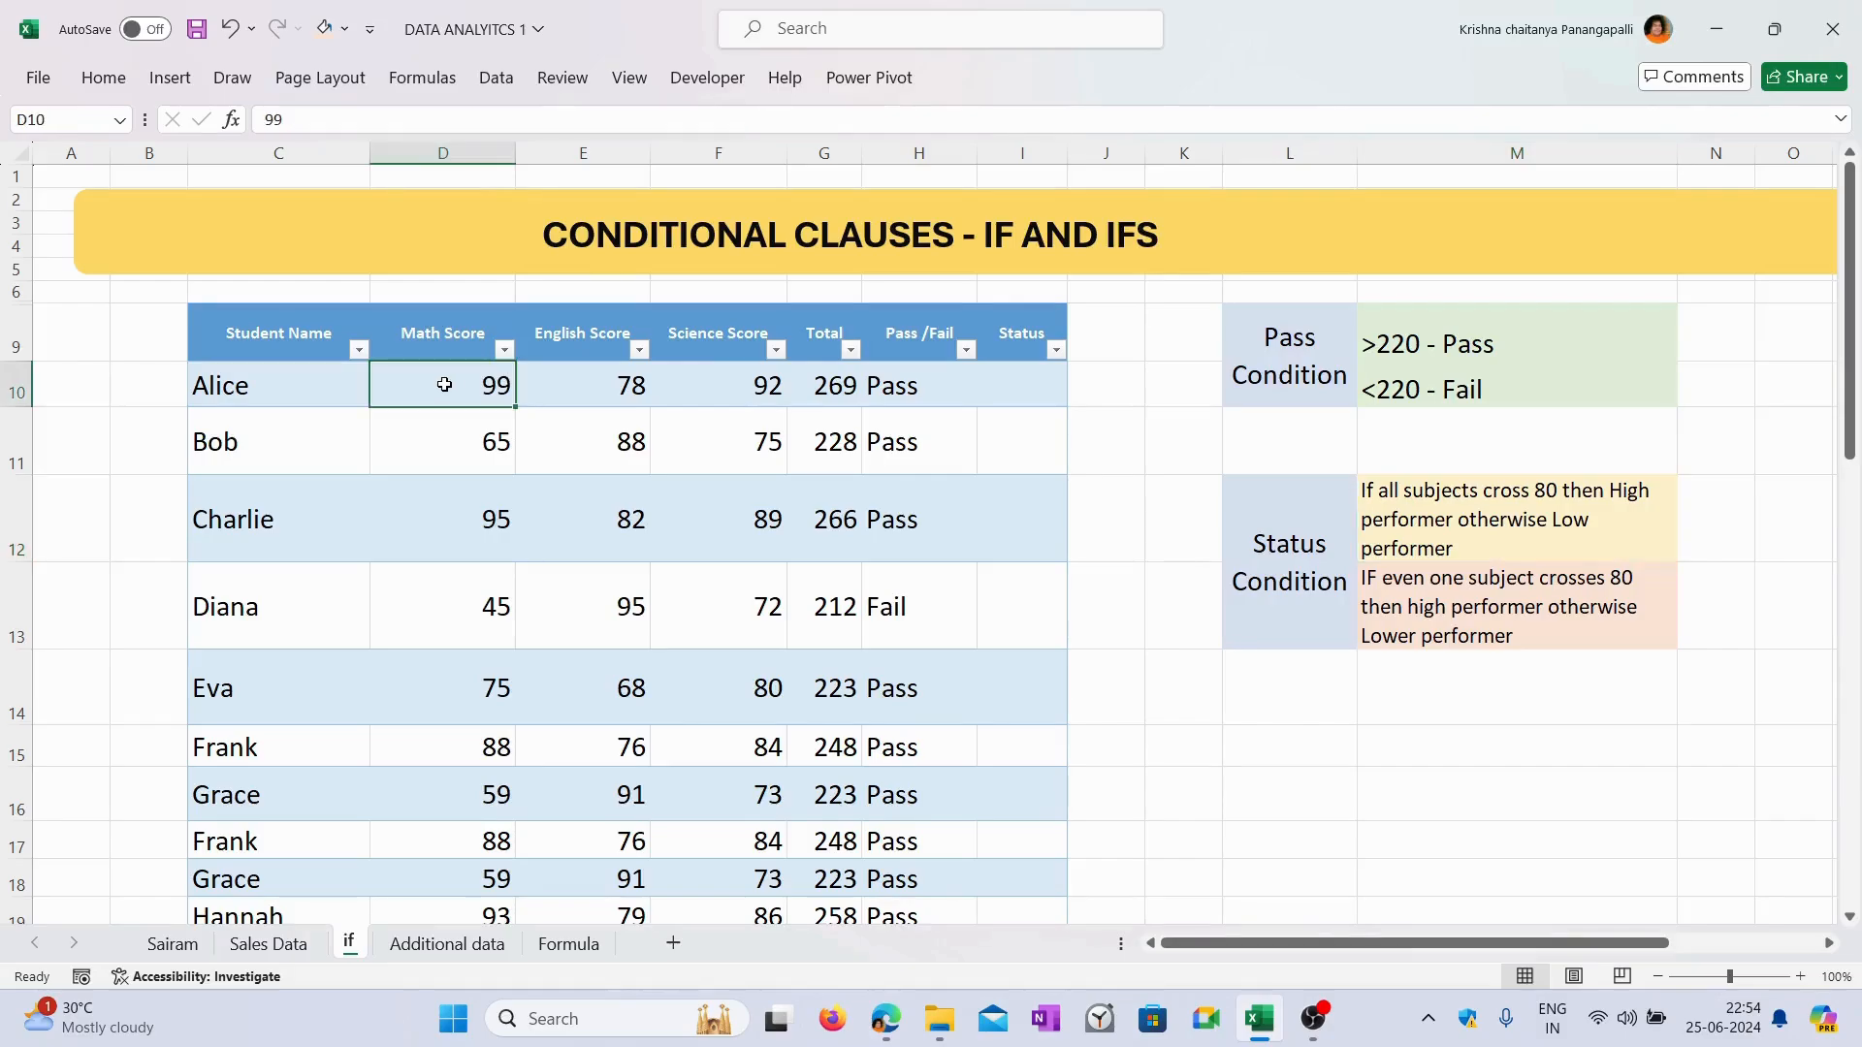
pyautogui.click(599, 391)
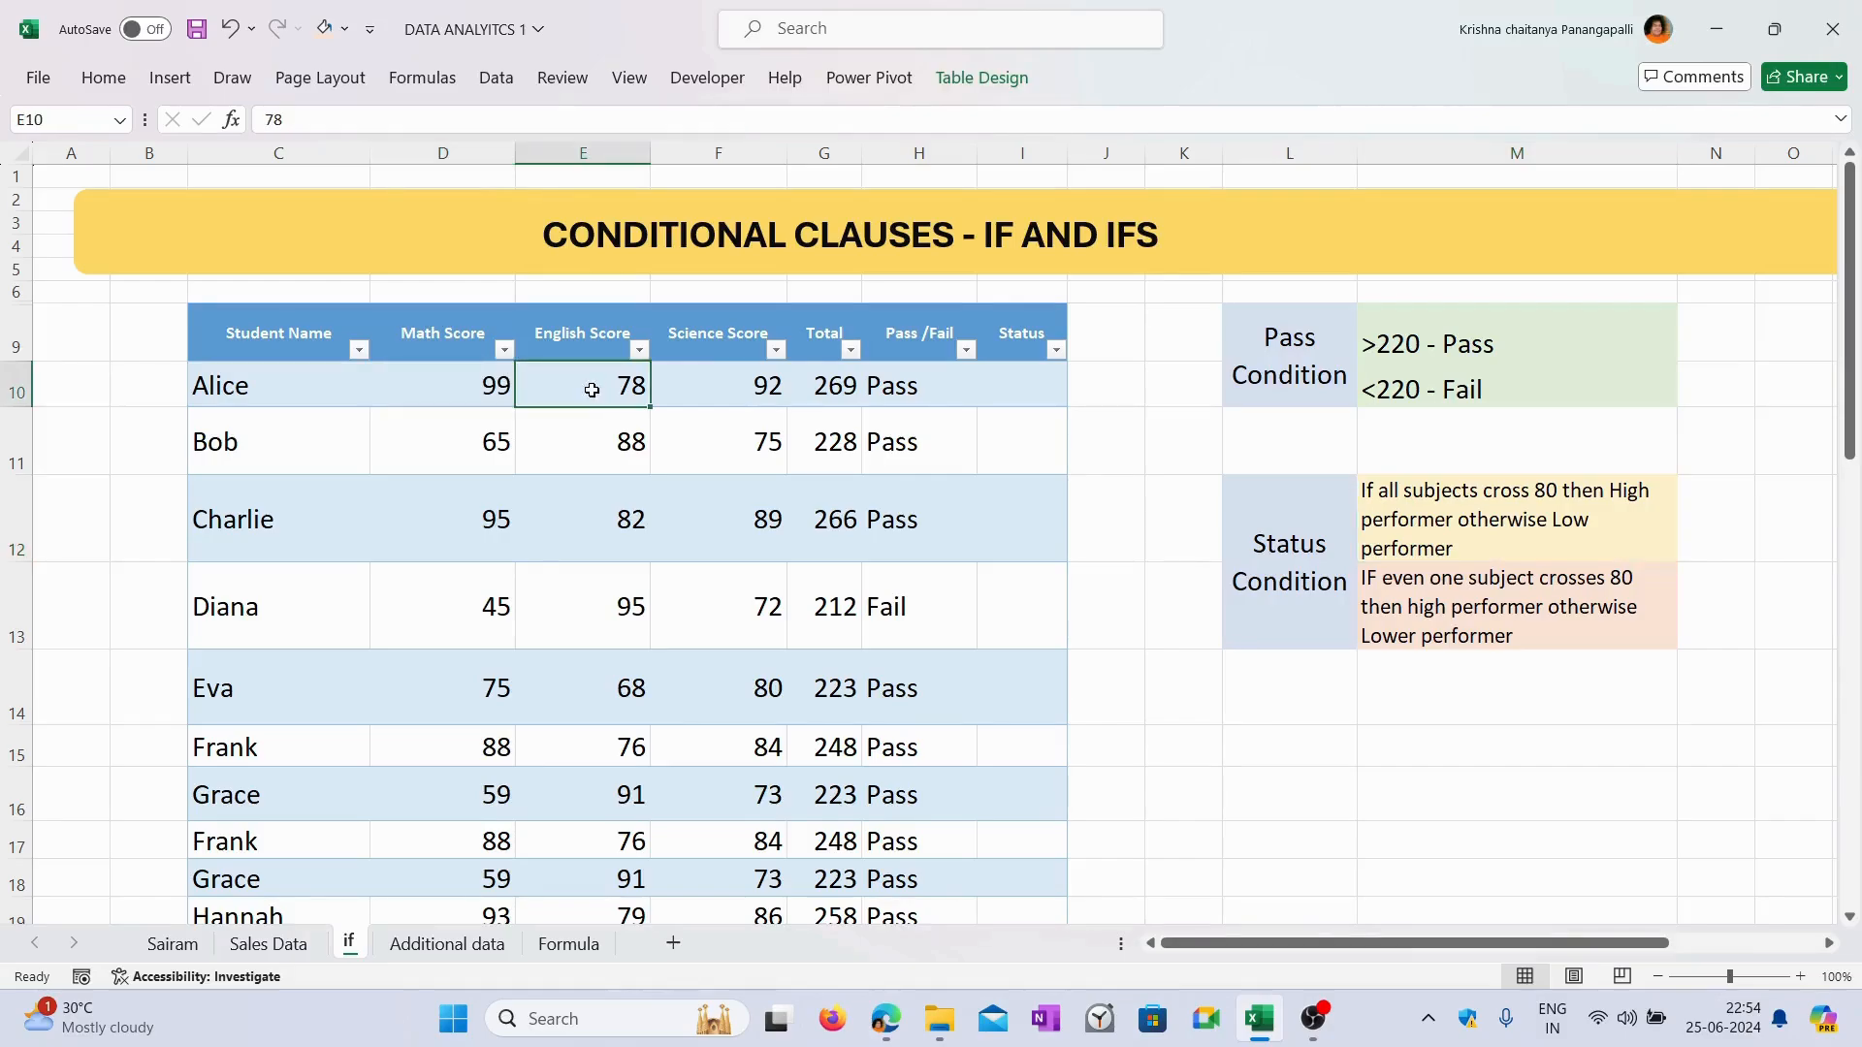
pyautogui.click(456, 385)
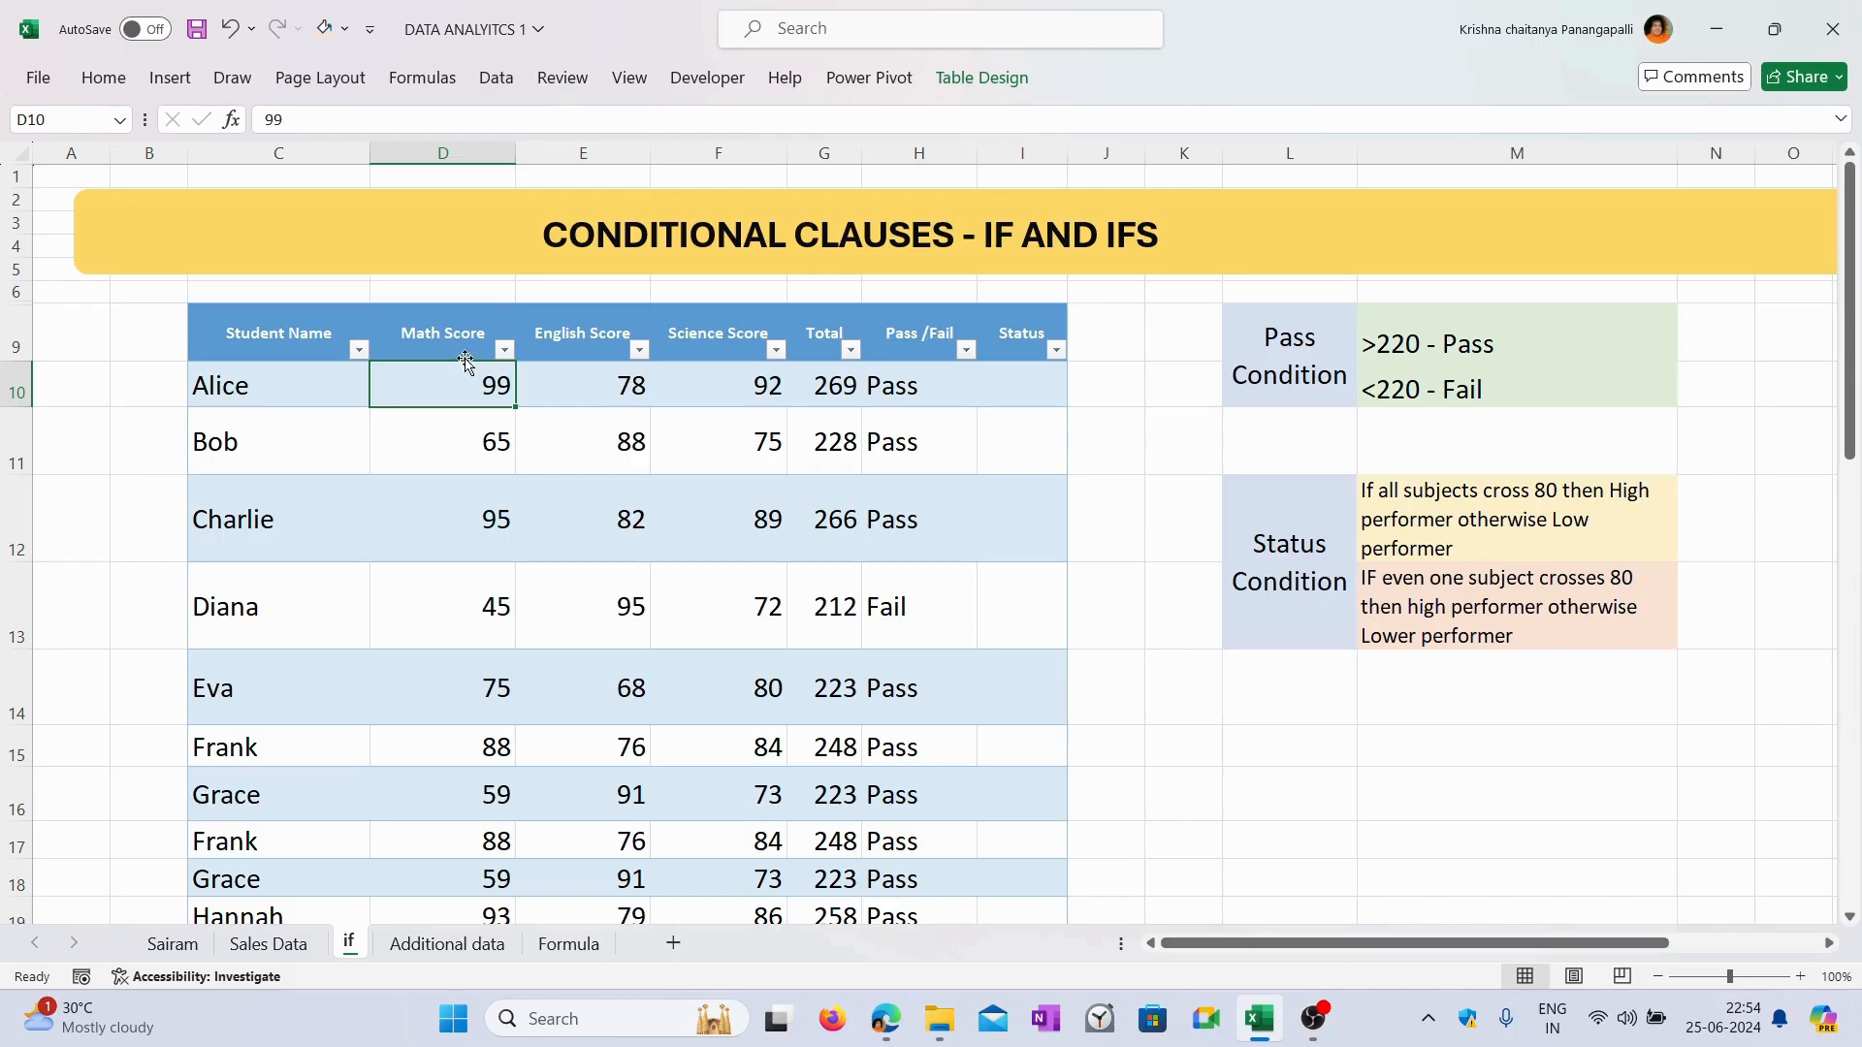
pyautogui.click(586, 383)
pyautogui.click(762, 390)
pyautogui.click(471, 390)
pyautogui.click(627, 390)
pyautogui.click(743, 397)
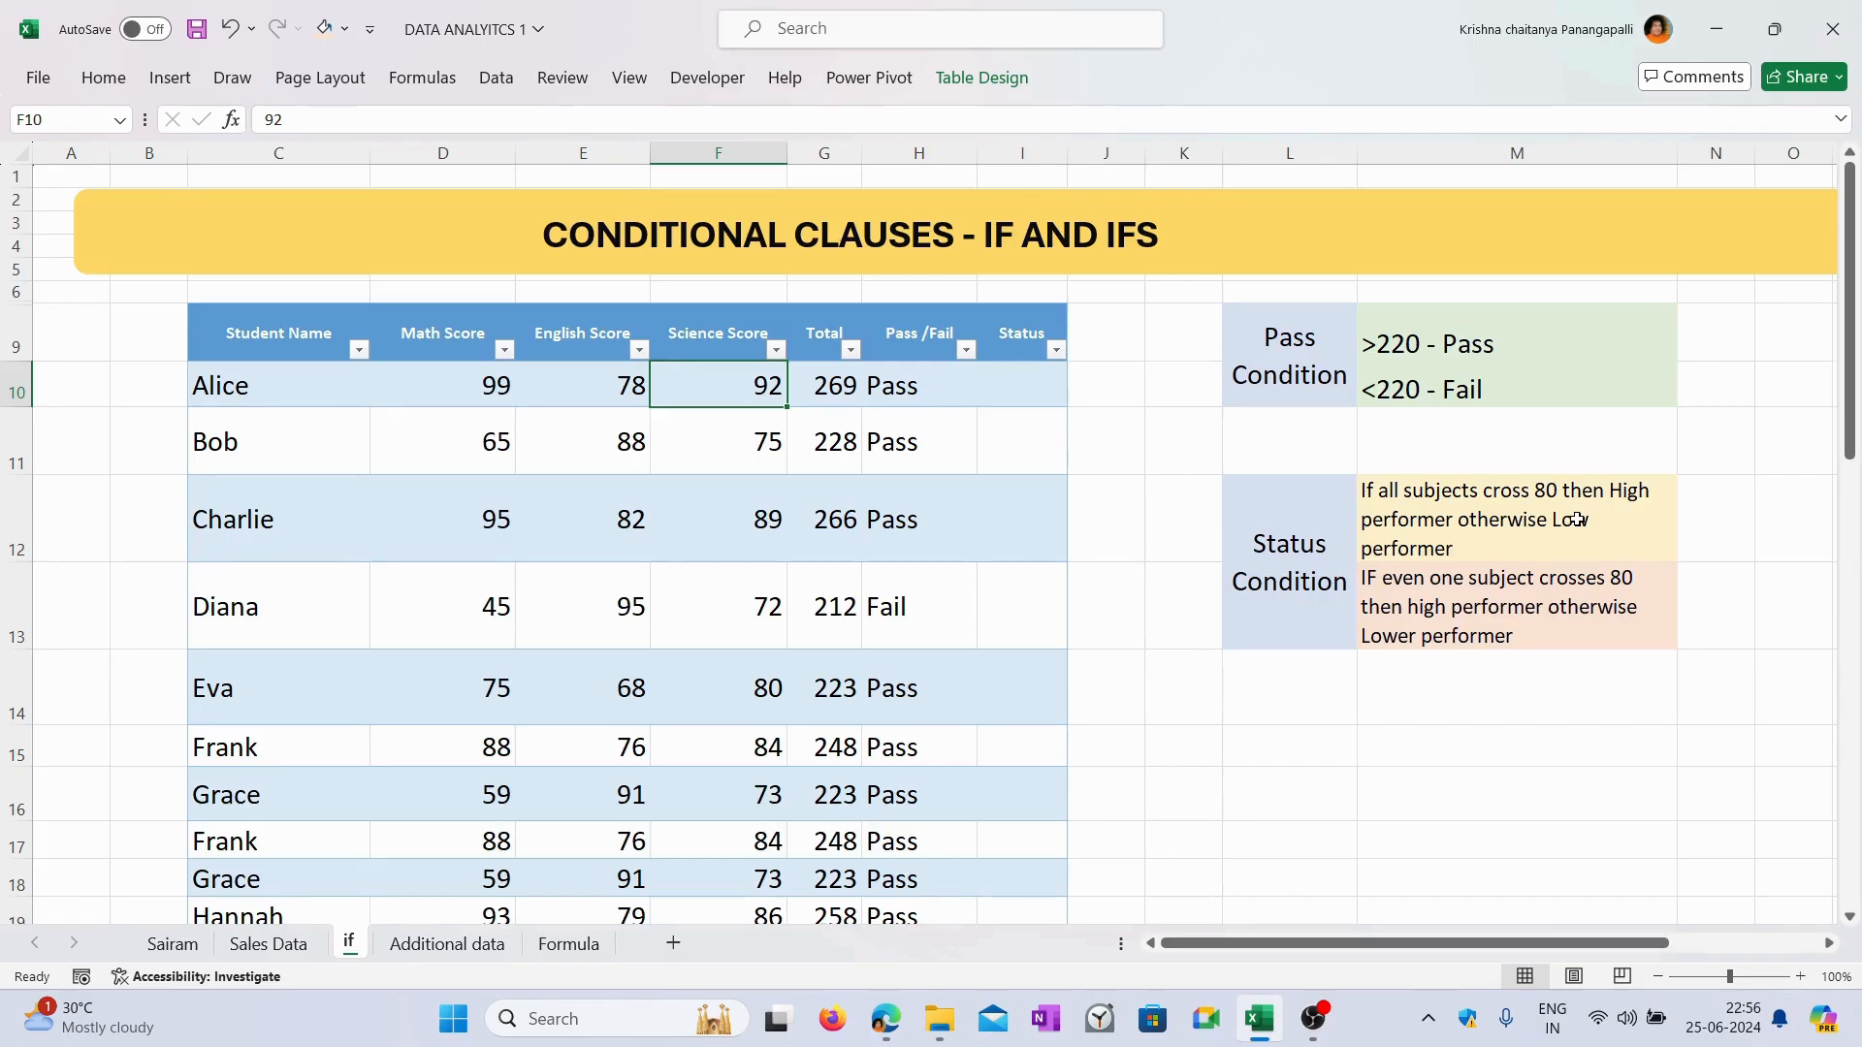
# Compare the all-subjects rule in M12 with the even-one-subject rule in M13.
pyautogui.click(1576, 520)
pyautogui.click(1574, 614)
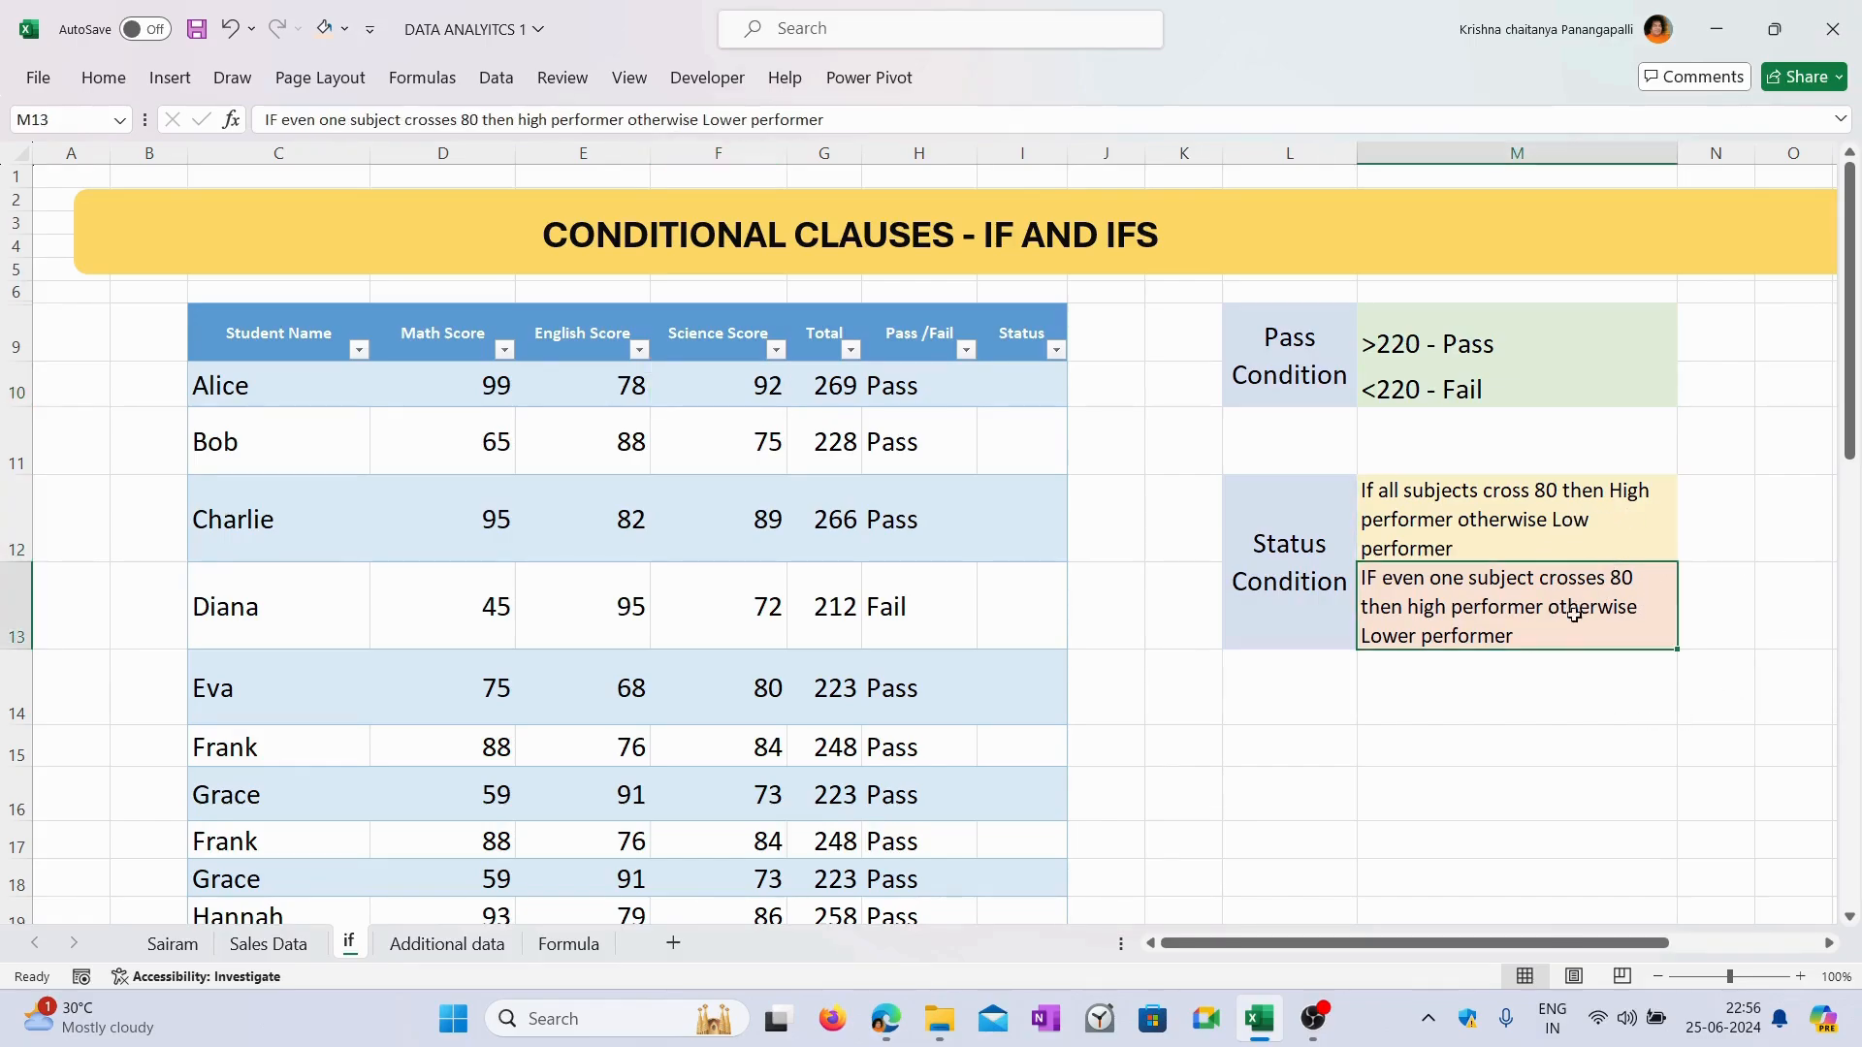
pyautogui.click(1547, 515)
pyautogui.click(1532, 598)
pyautogui.click(1532, 521)
pyautogui.click(1517, 601)
pyautogui.click(1536, 504)
pyautogui.click(1021, 378)
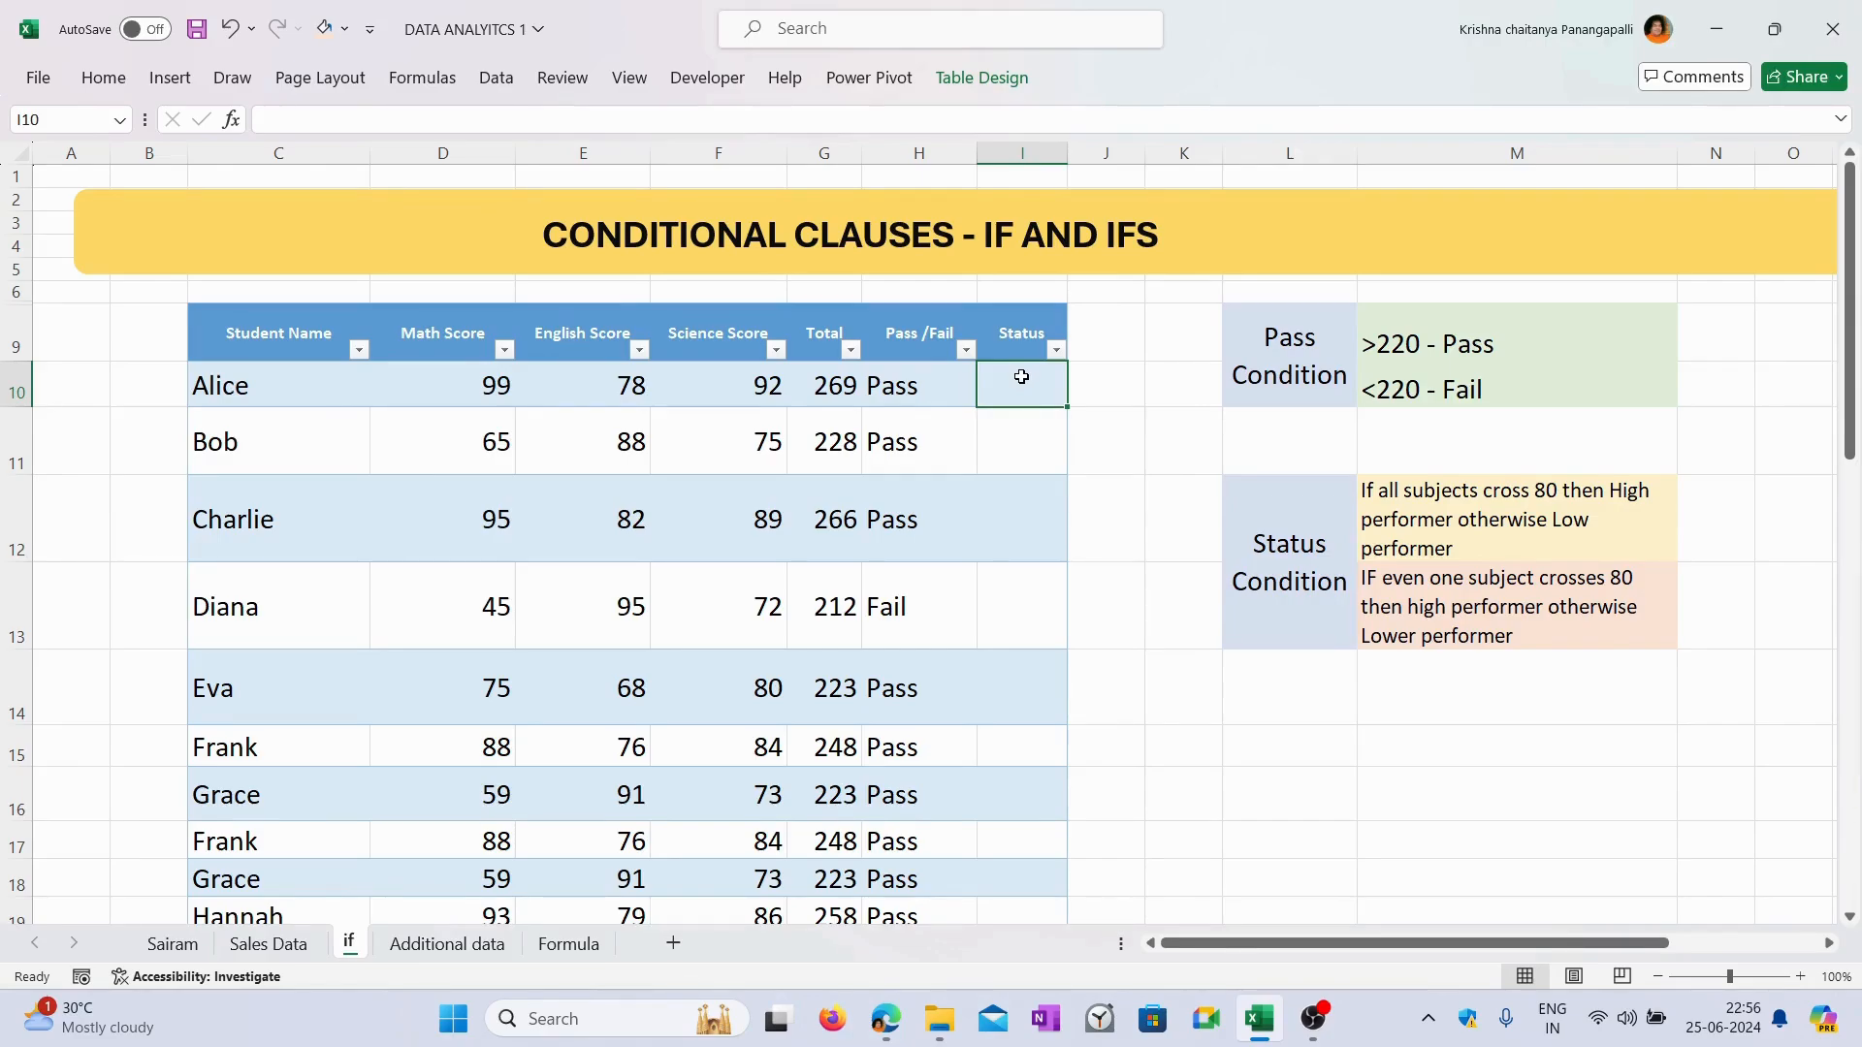
pyautogui.click(1470, 614)
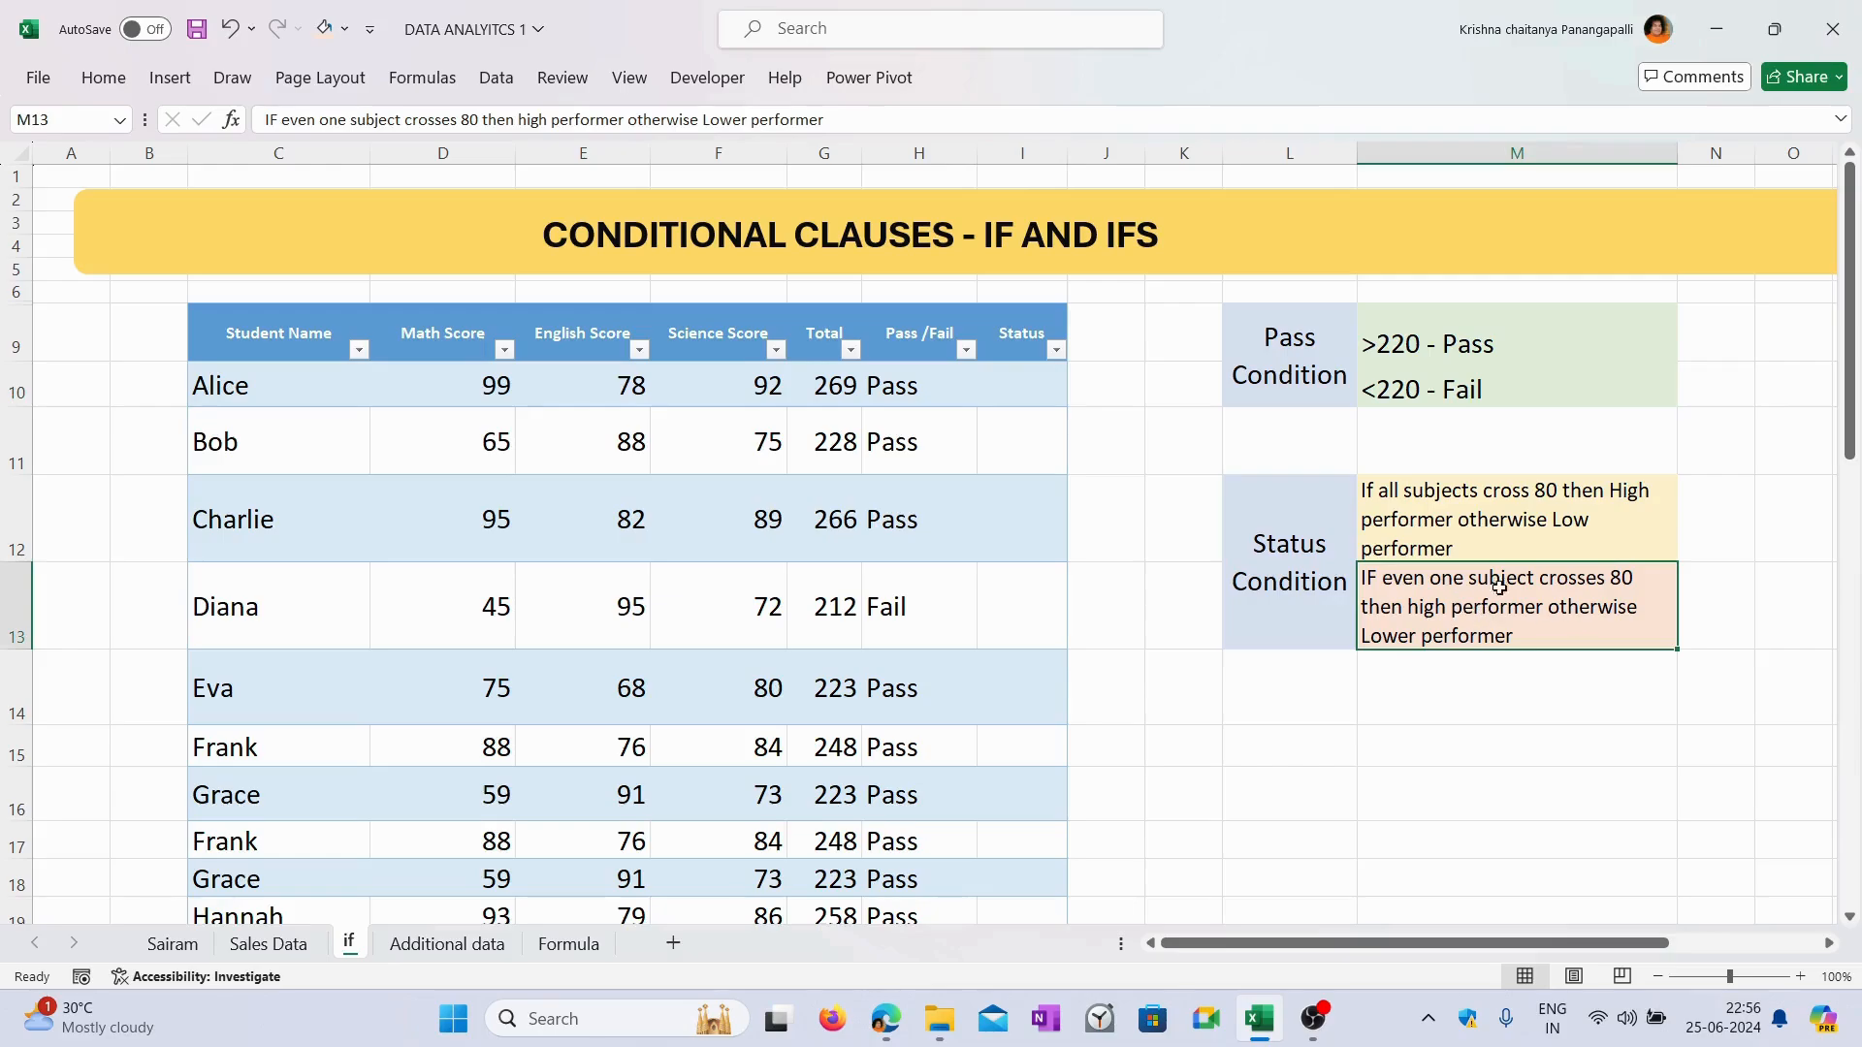
pyautogui.click(1533, 527)
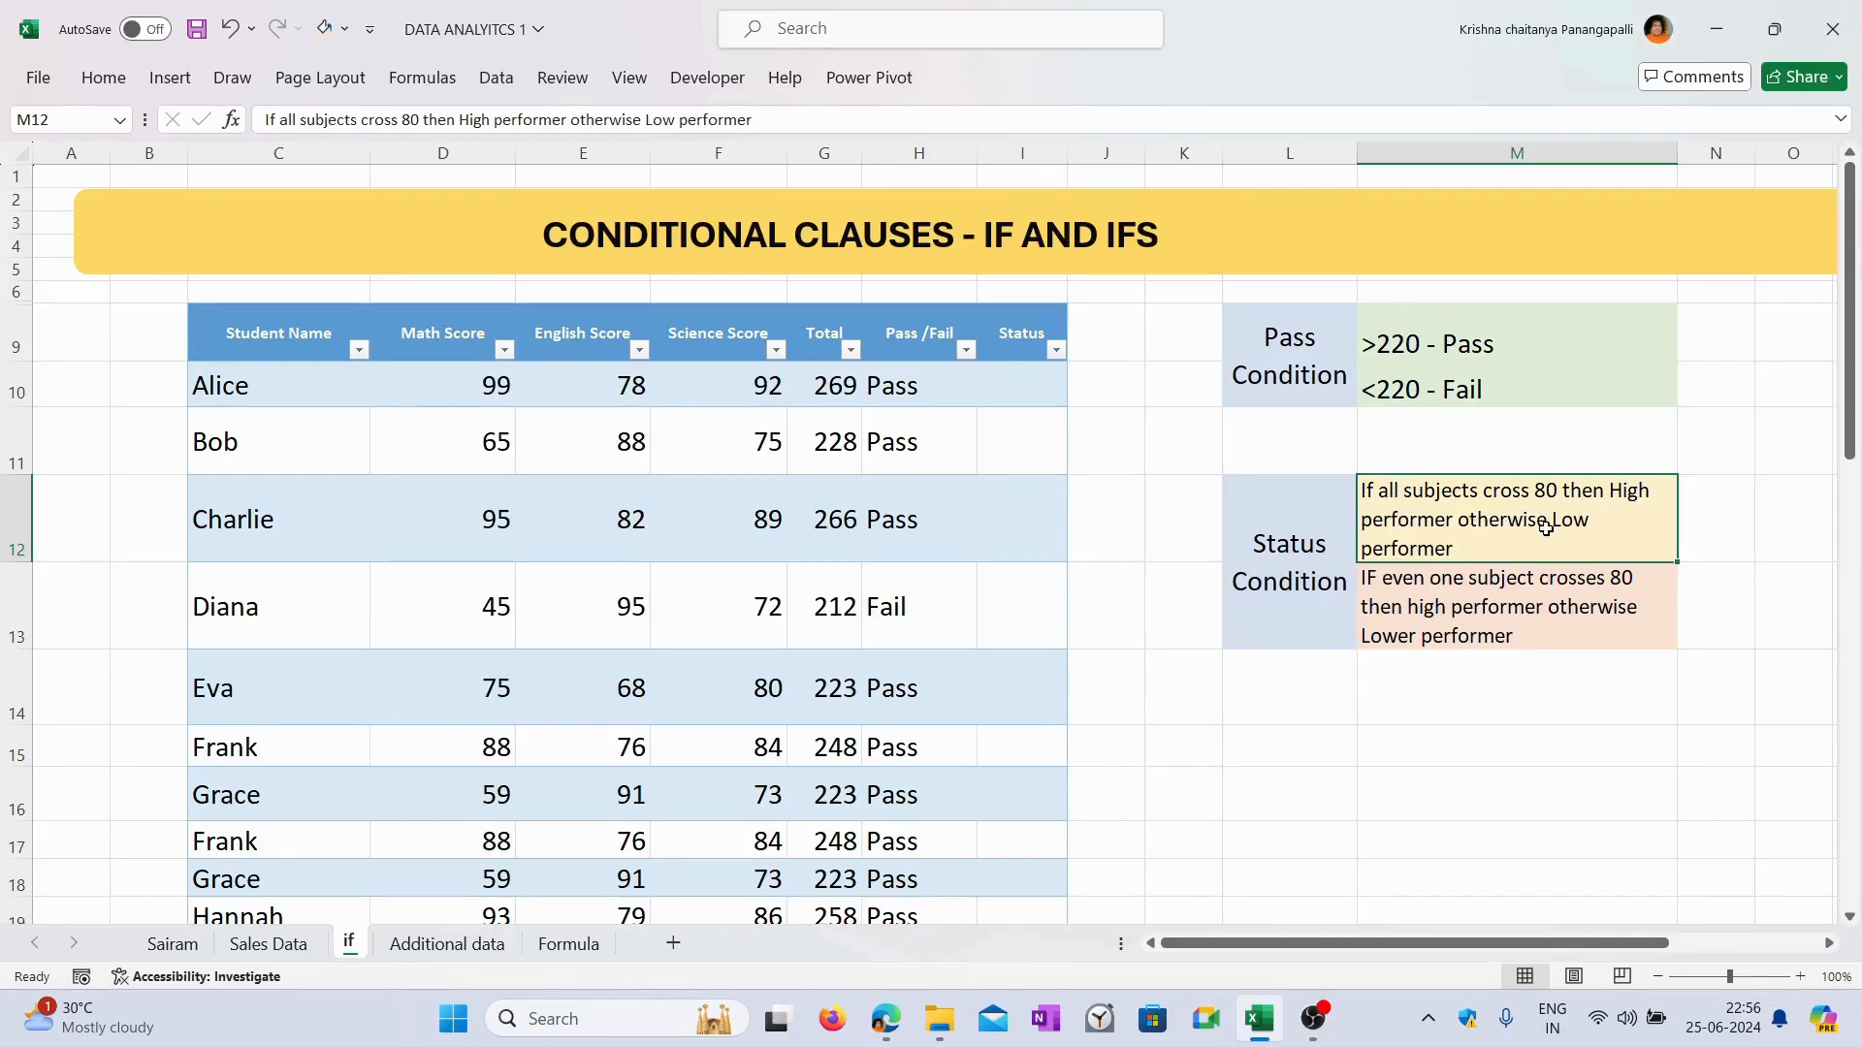
# Examine row 10's Total and its three subject scores individually as inputs for the Status condition.
pyautogui.click(1019, 387)
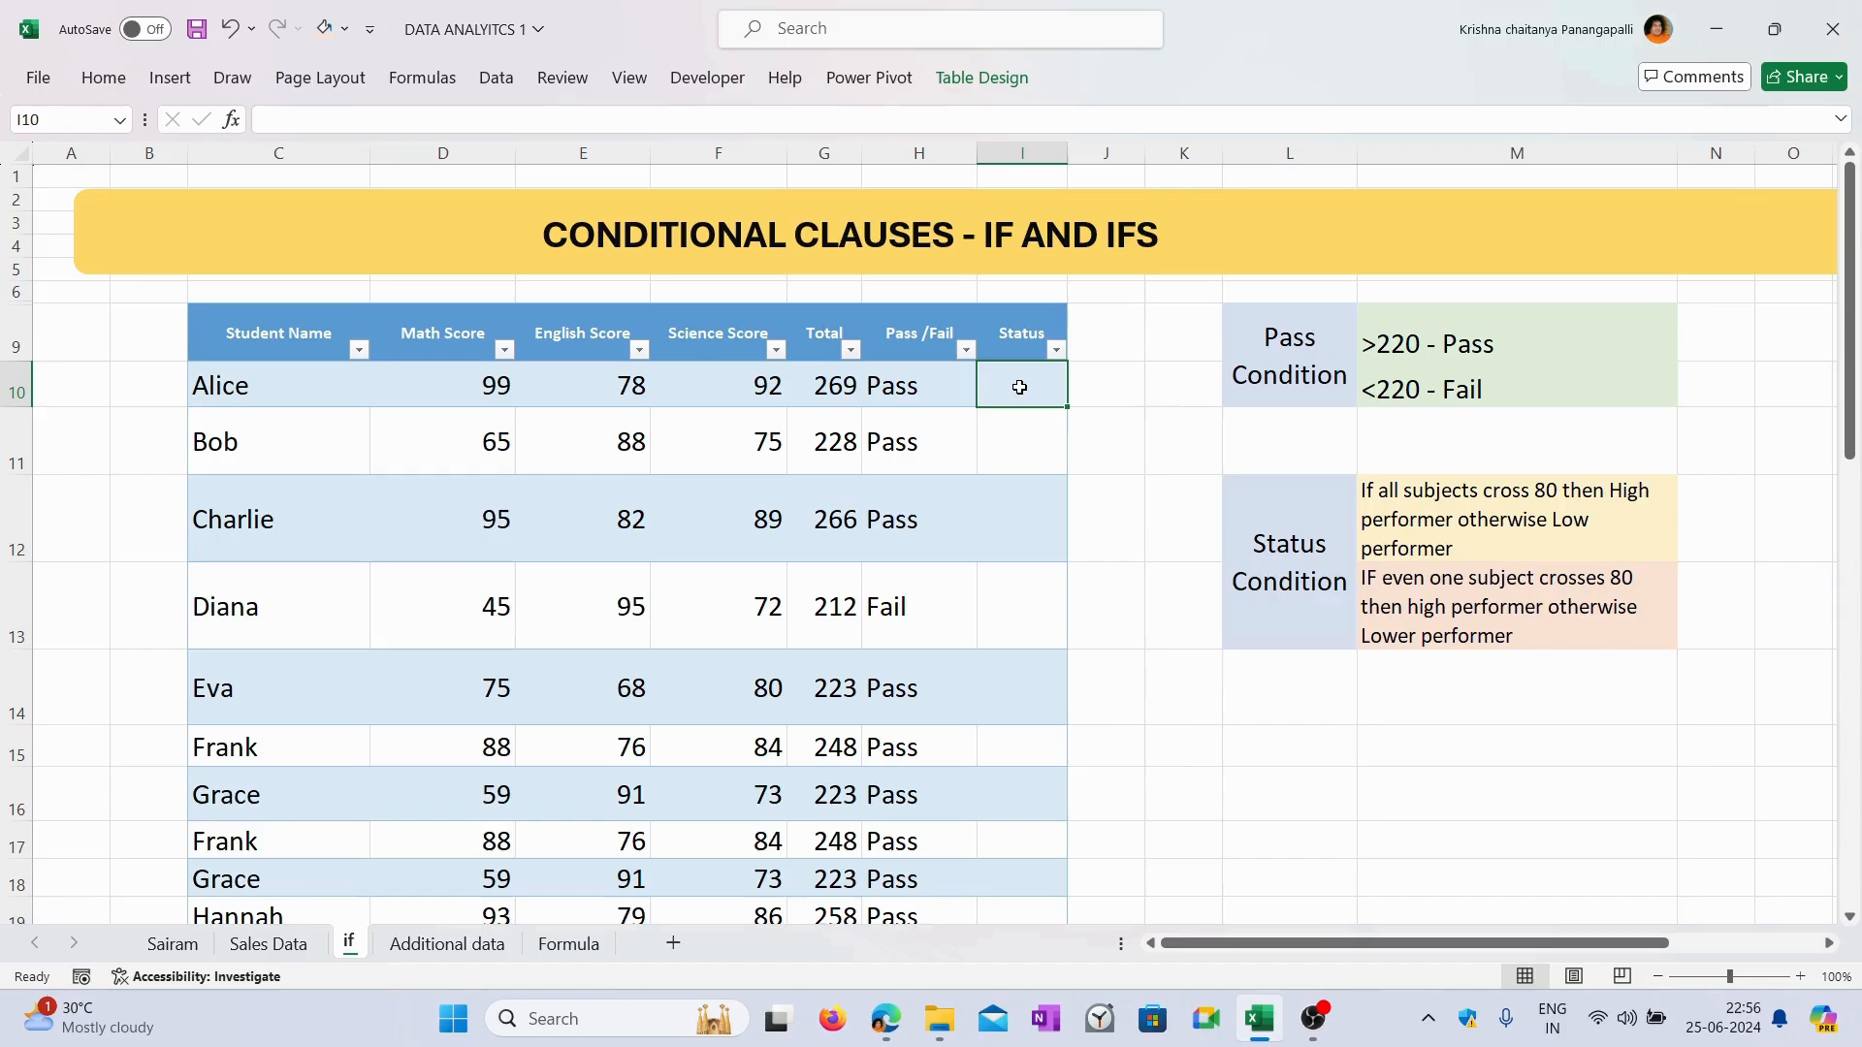
pyautogui.click(835, 386)
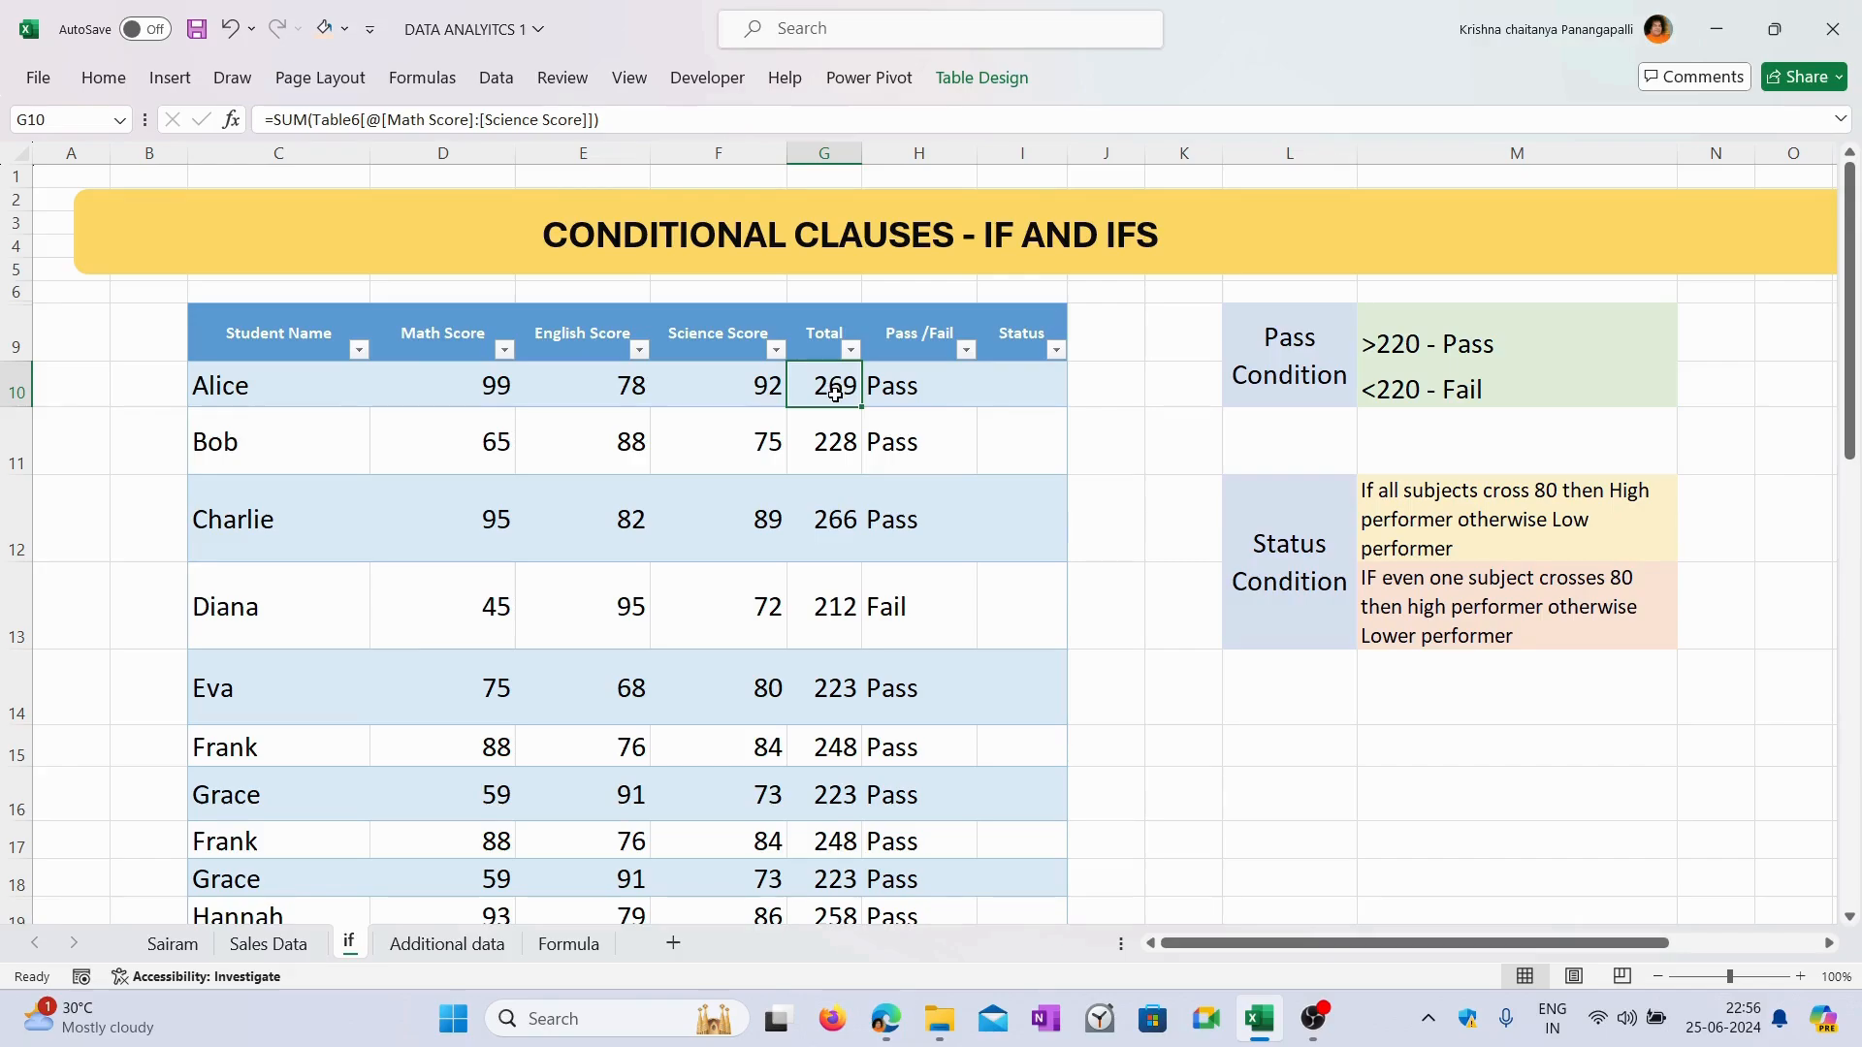
pyautogui.click(1024, 387)
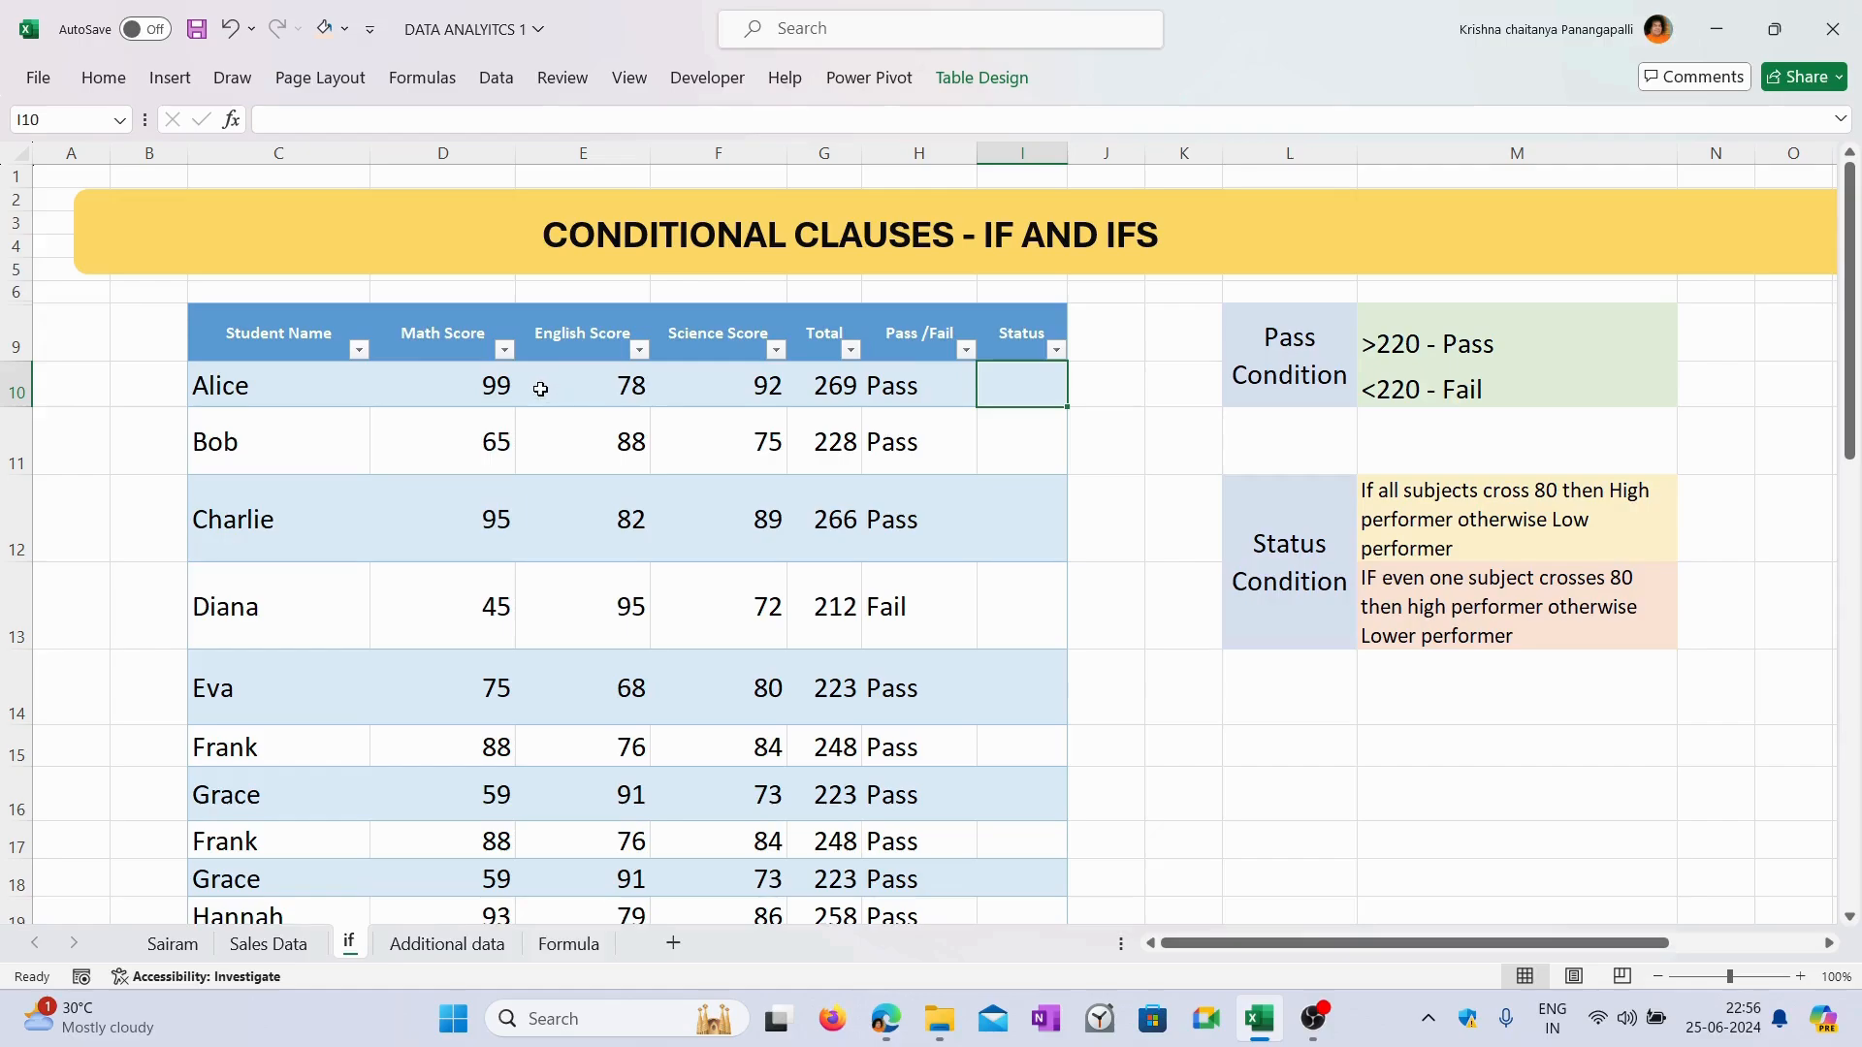
pyautogui.click(492, 393)
pyautogui.click(555, 388)
pyautogui.click(683, 389)
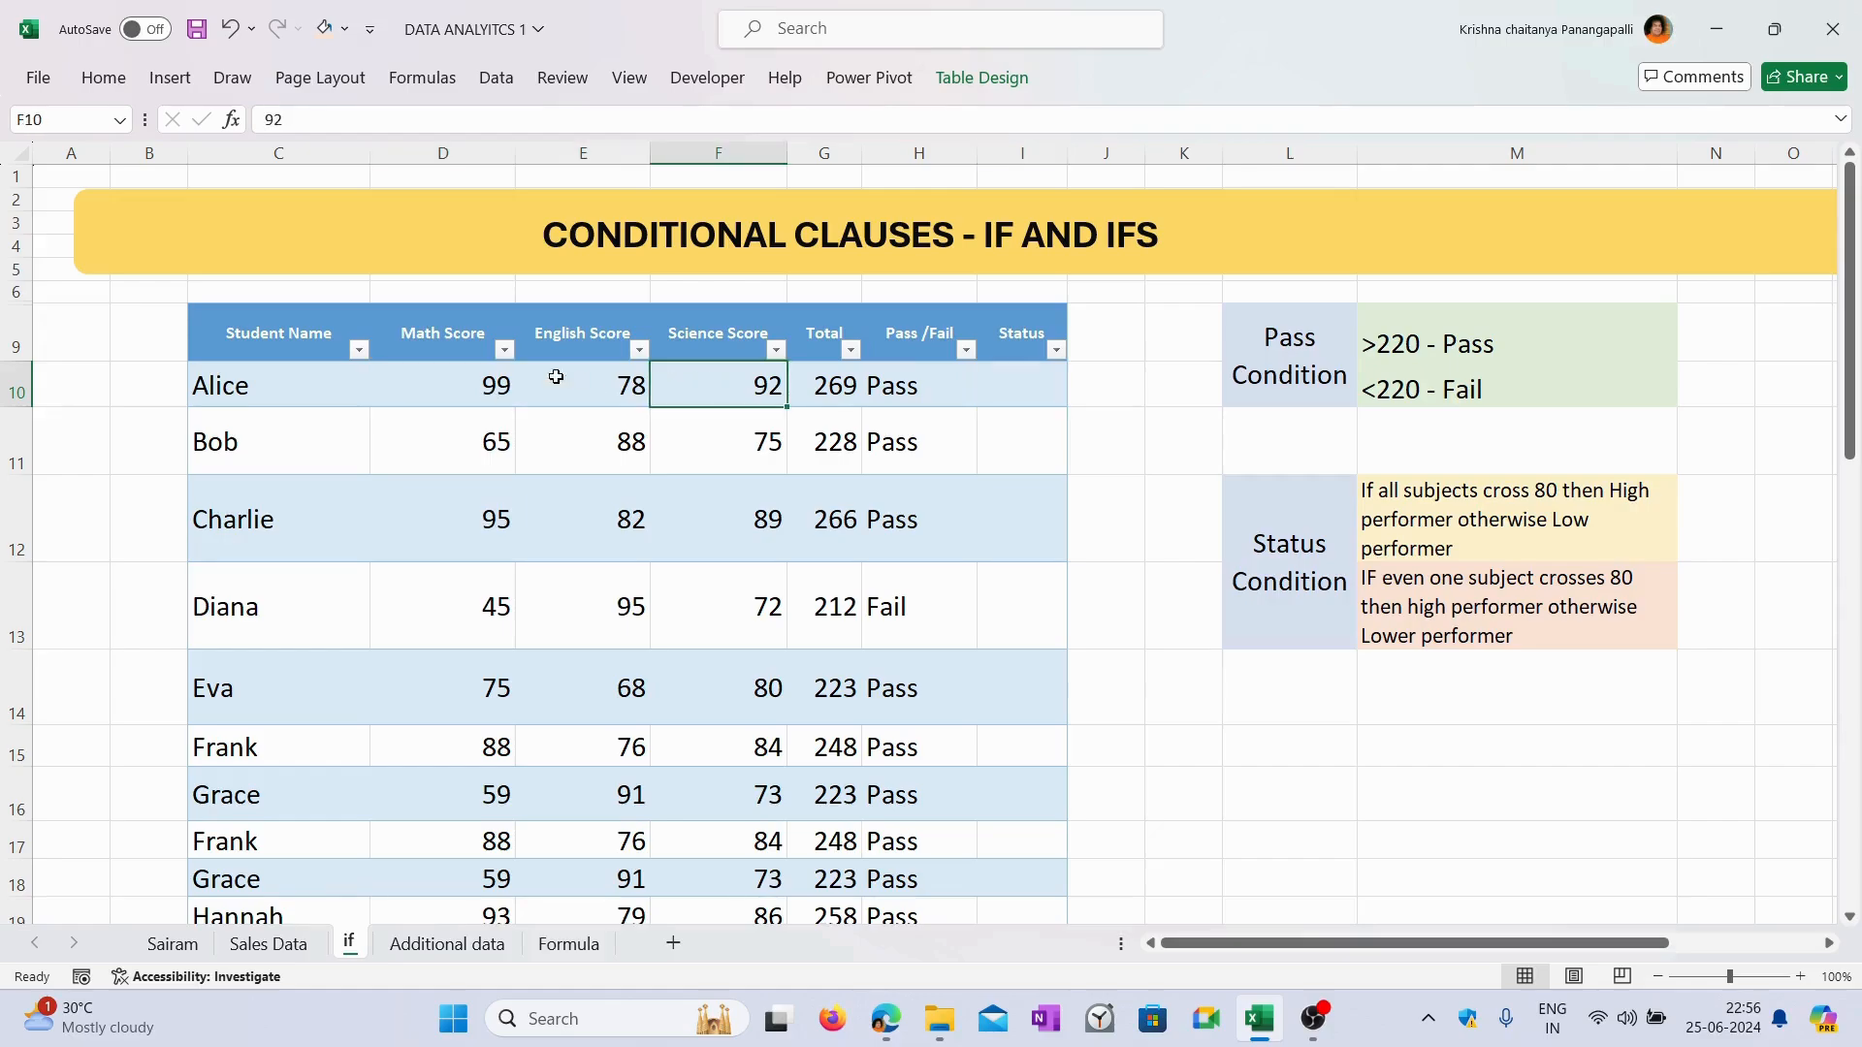
pyautogui.click(486, 389)
pyautogui.click(602, 396)
pyautogui.click(714, 383)
pyautogui.click(460, 387)
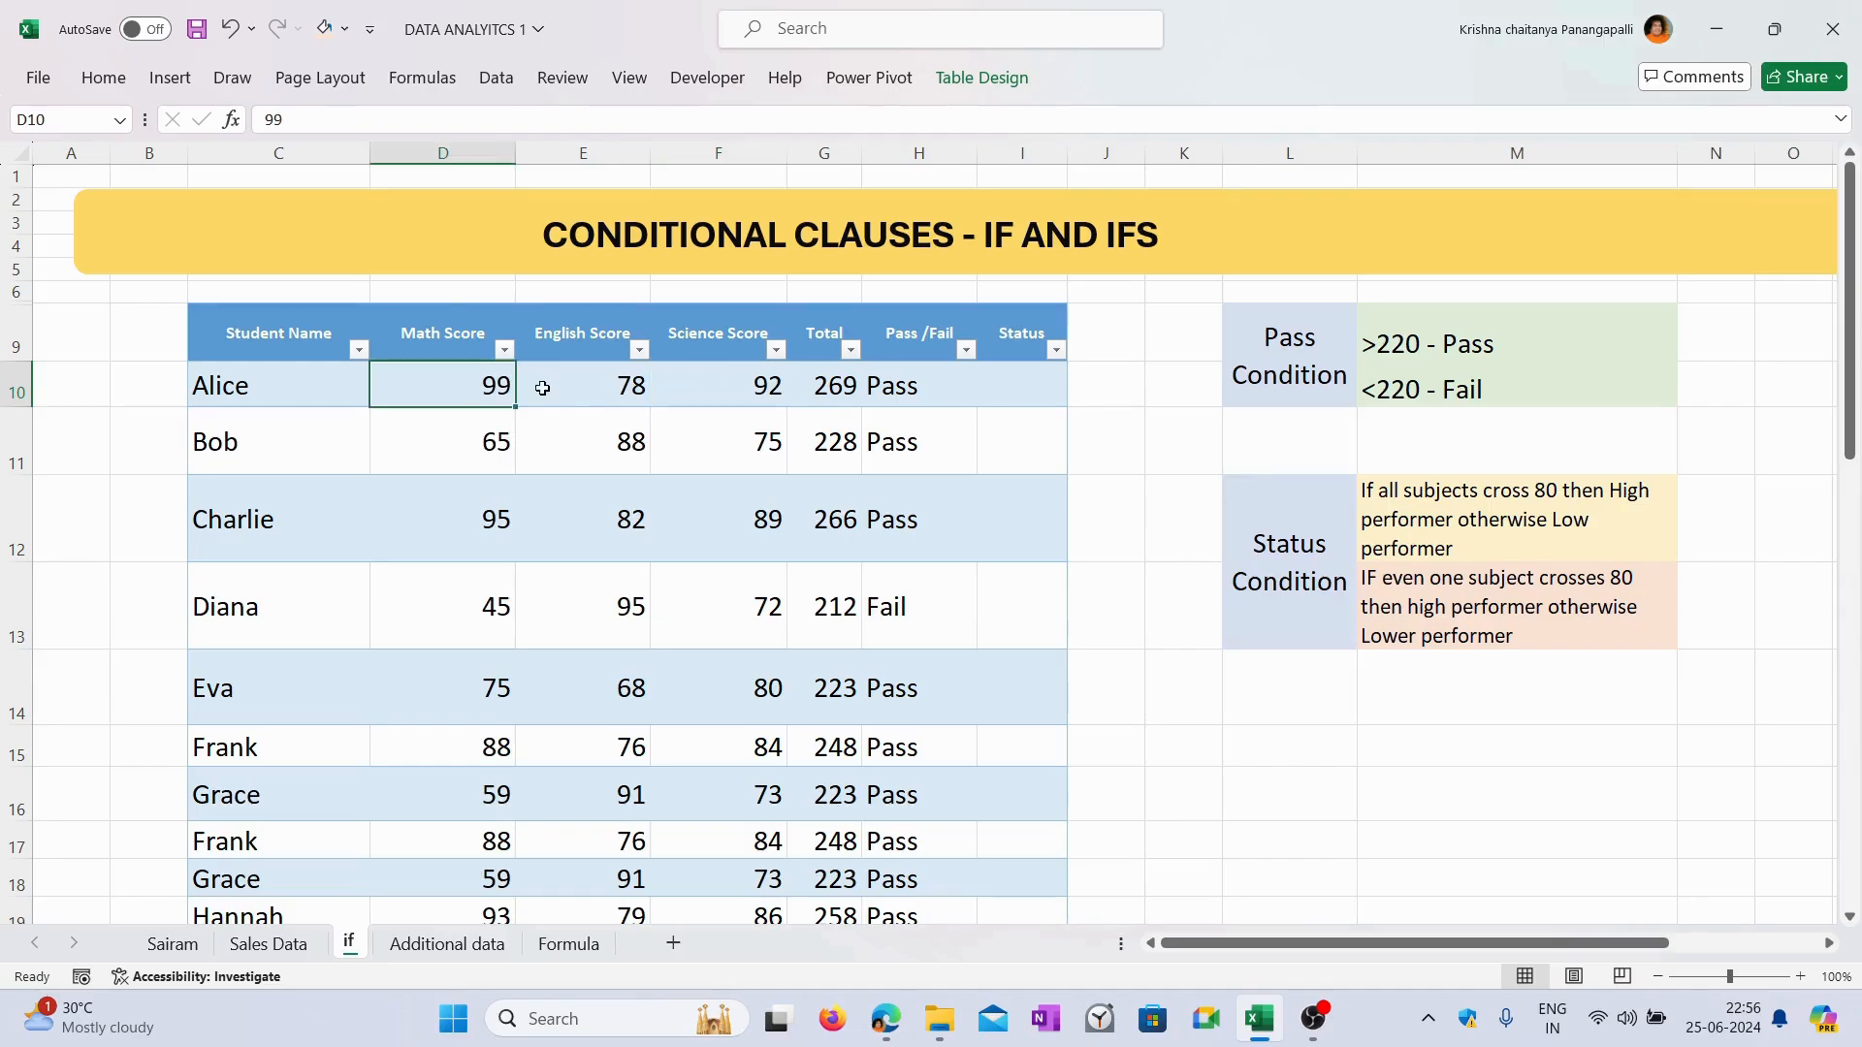
pyautogui.click(542, 388)
pyautogui.click(691, 376)
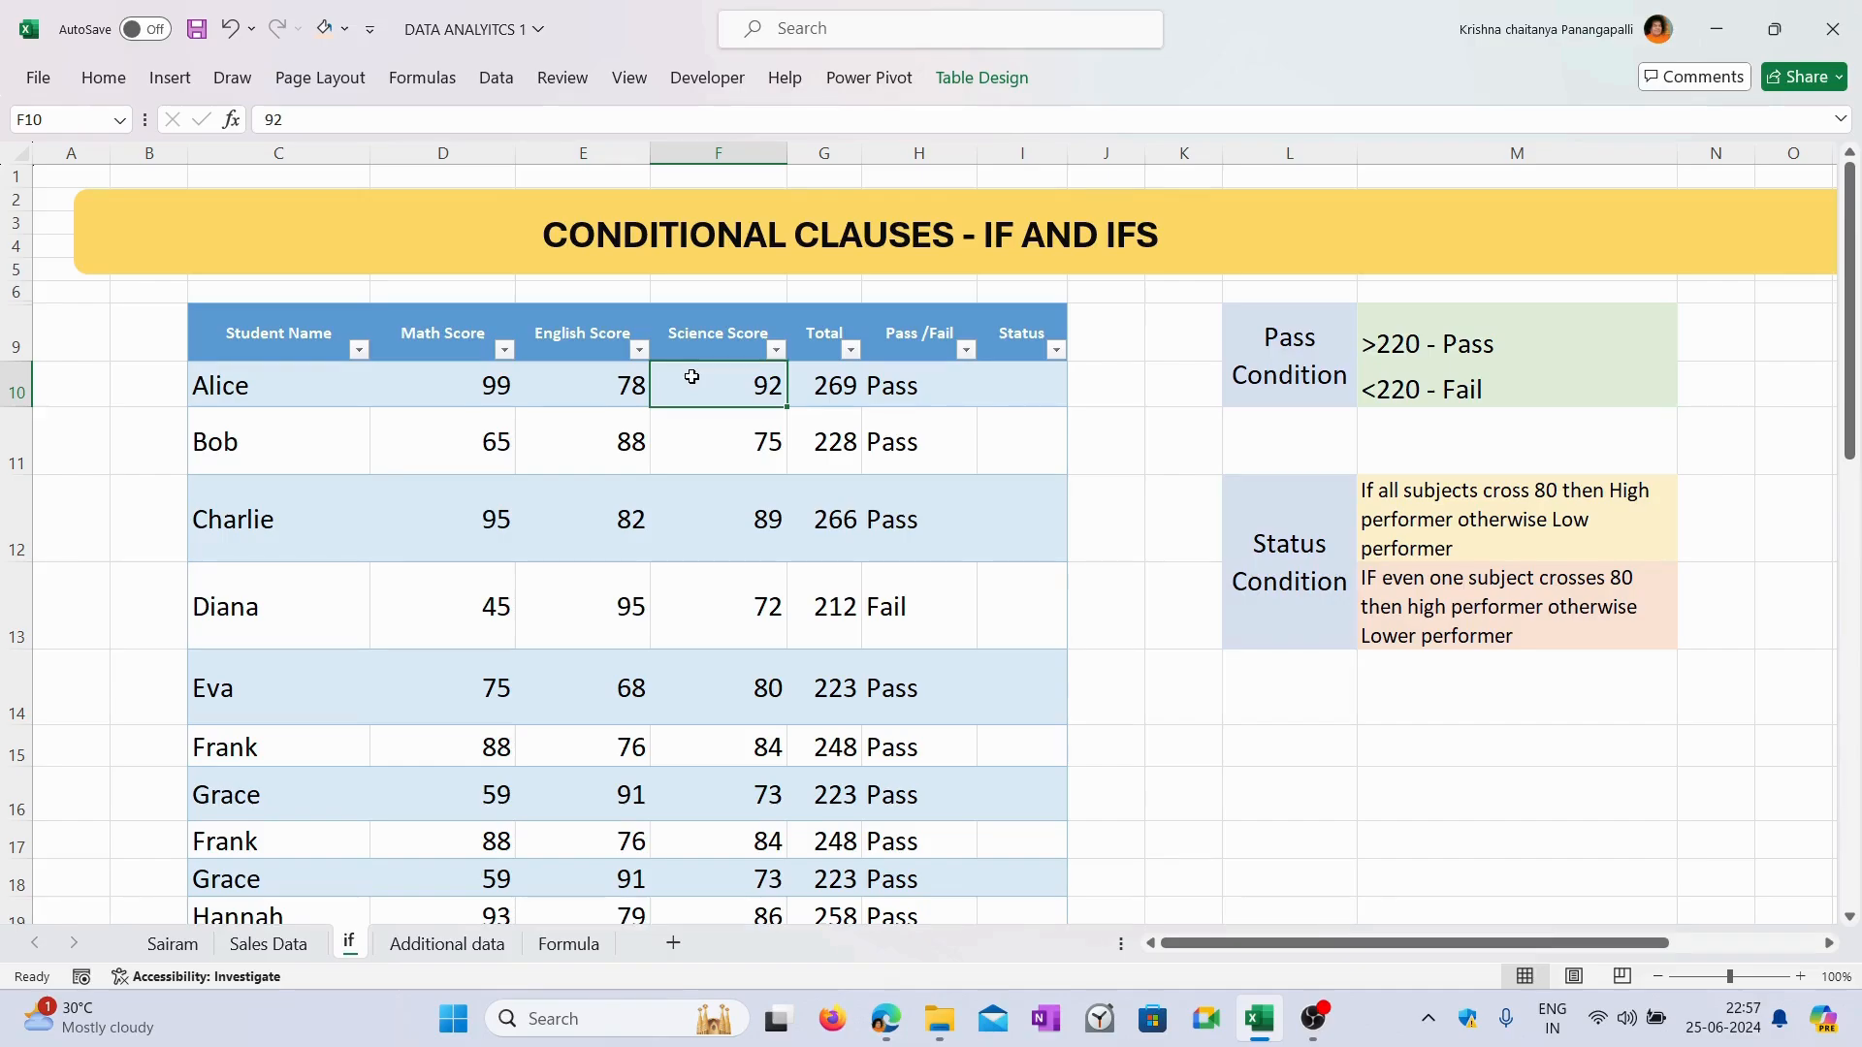
pyautogui.click(1005, 397)
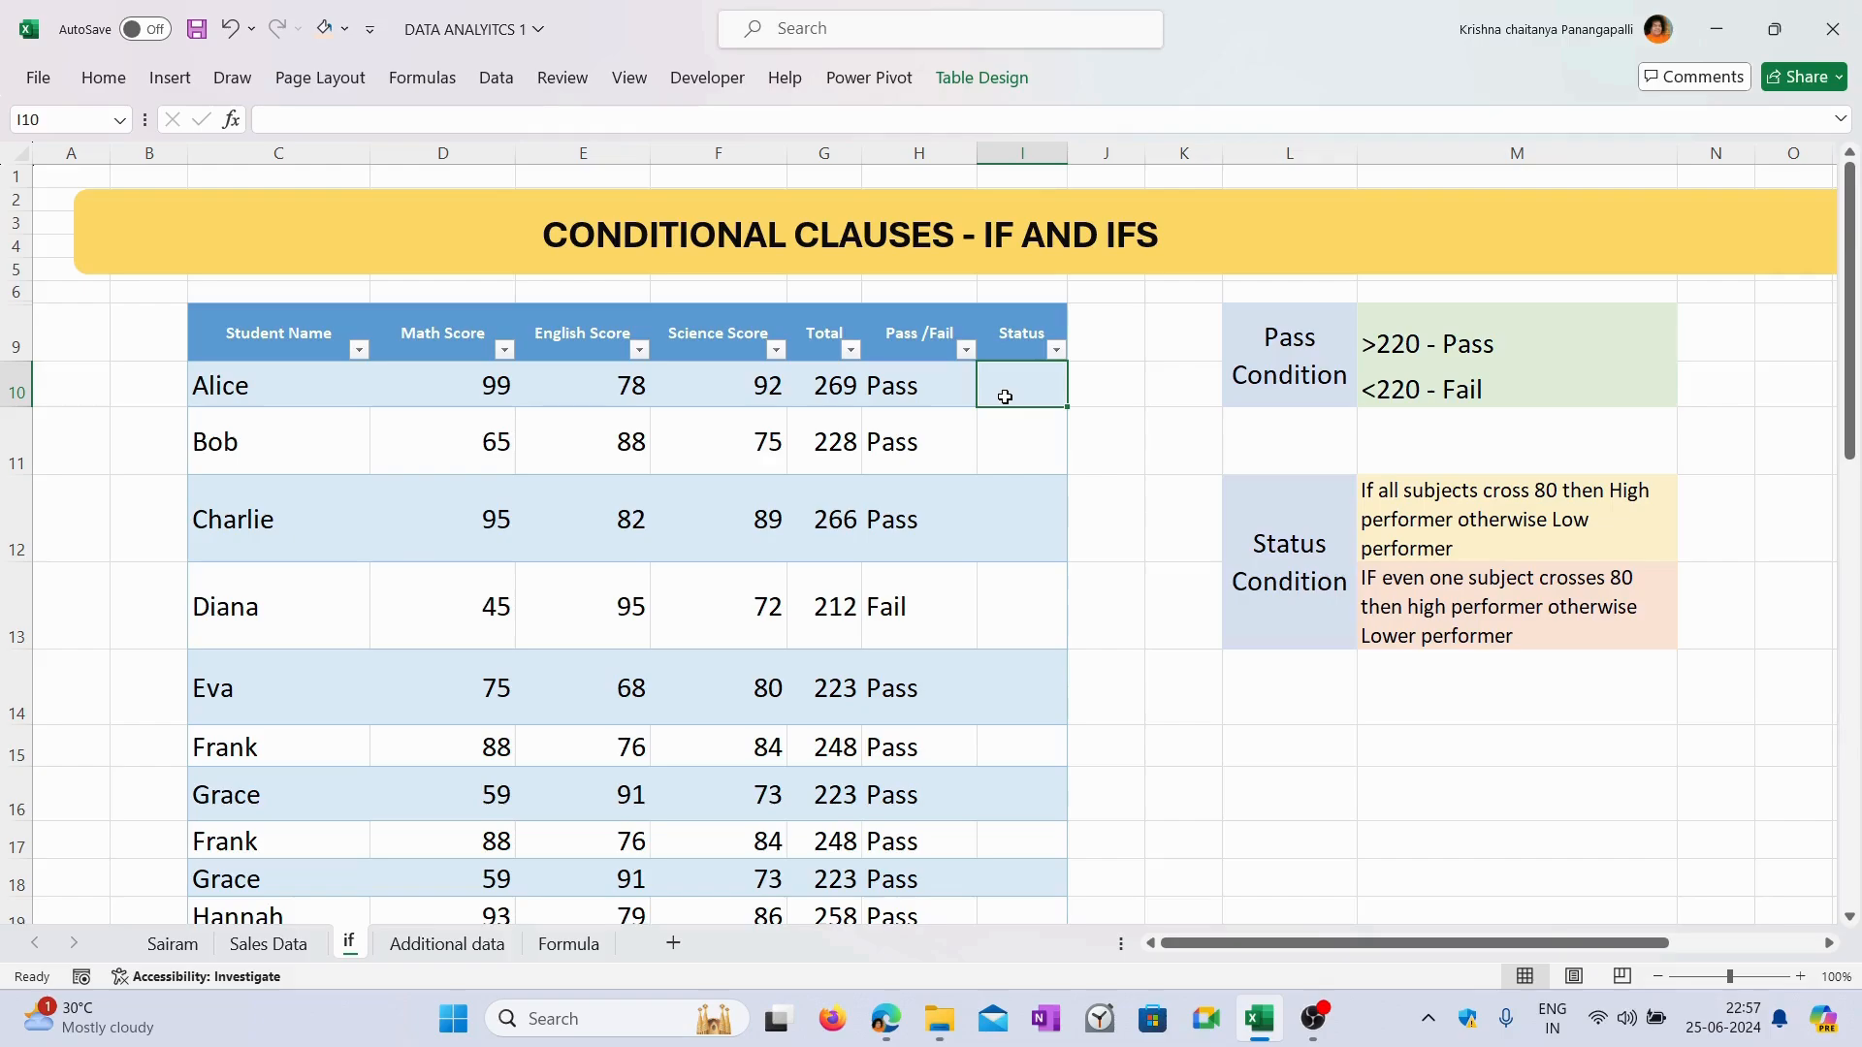
pyautogui.write('=if')
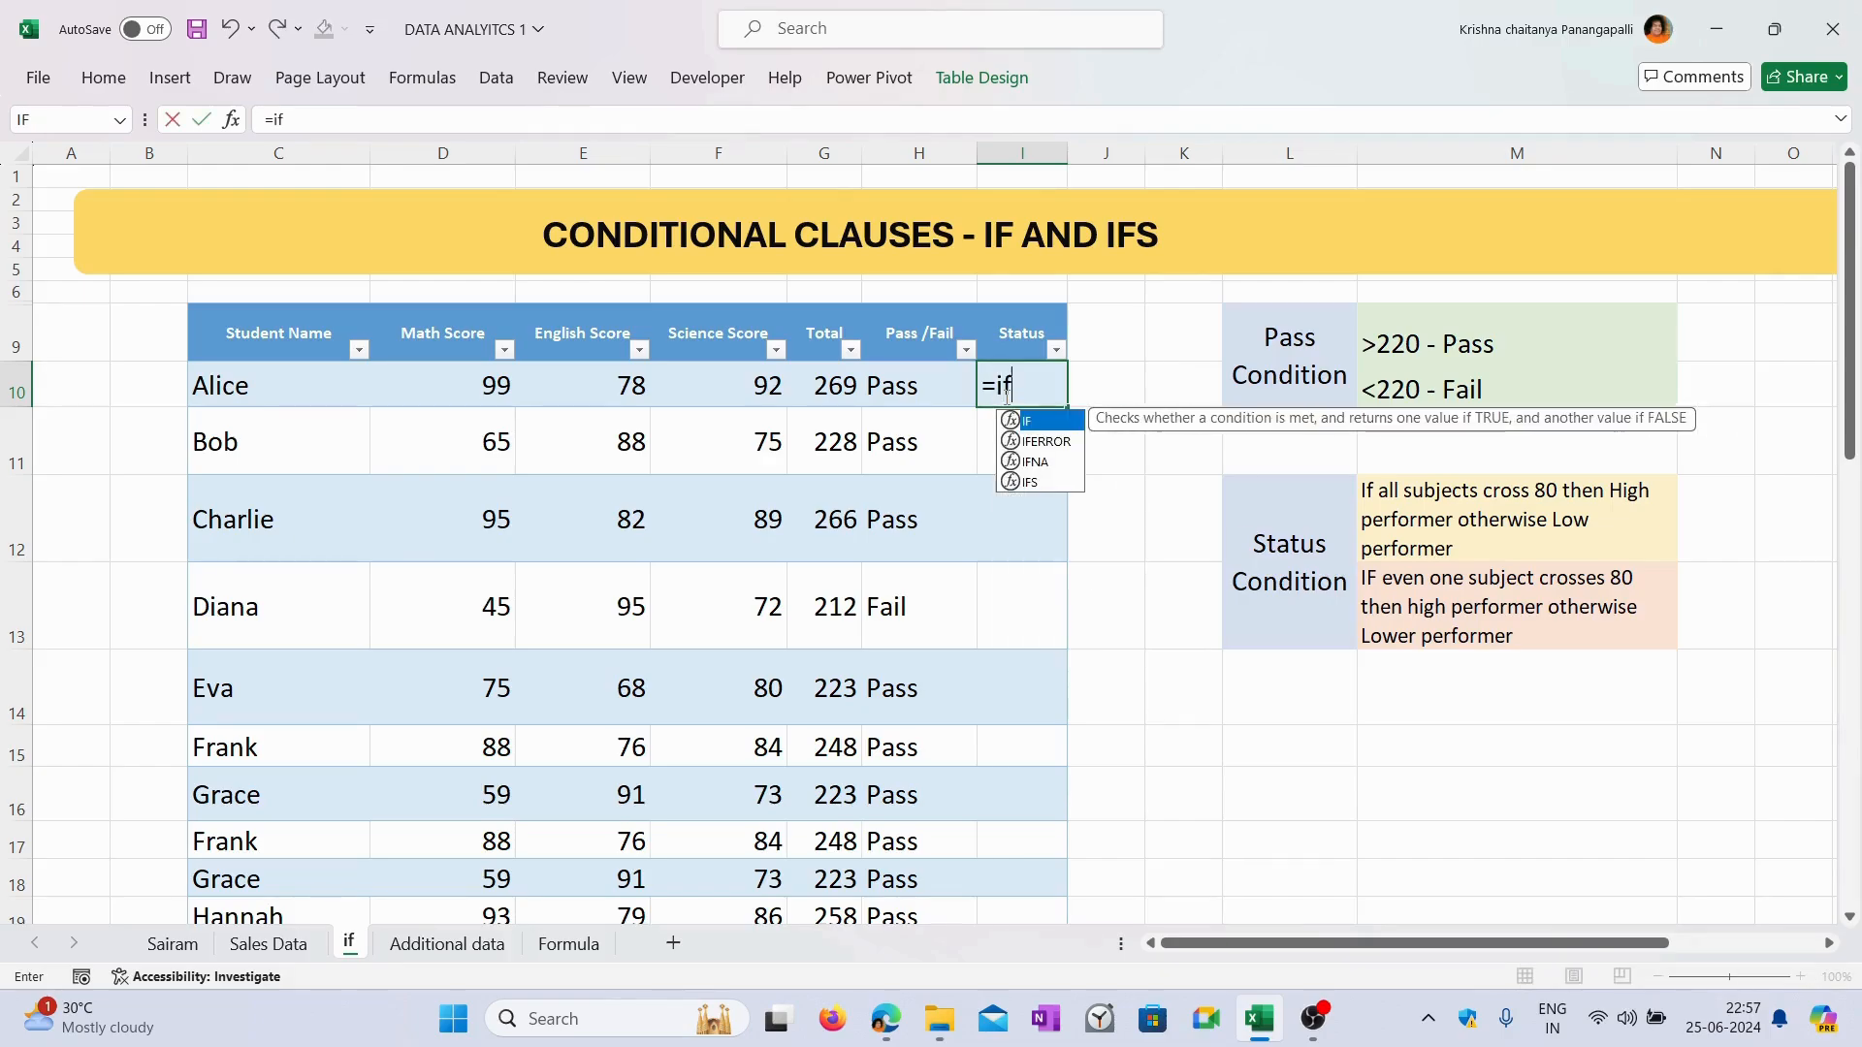
pyautogui.press('Tab')
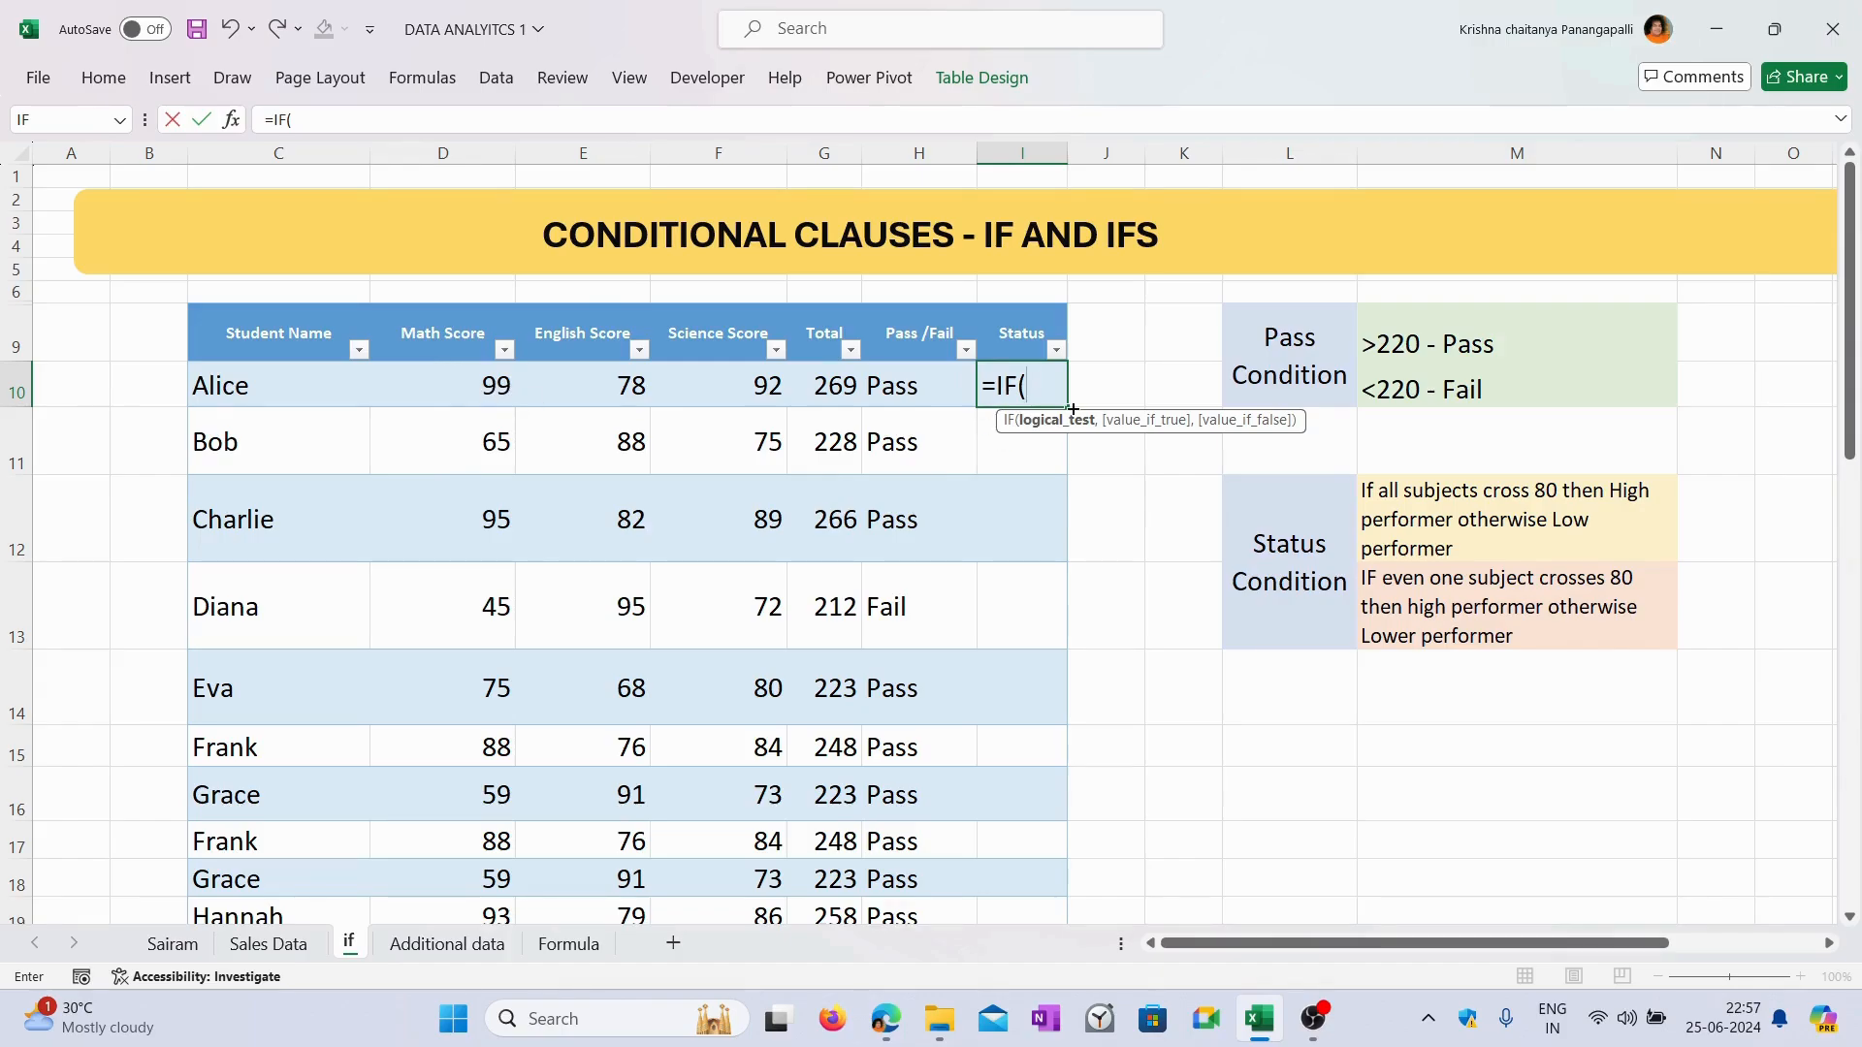
pyautogui.press('BackSpace')
pyautogui.press('BackSpace')
pyautogui.press('BackSpace')
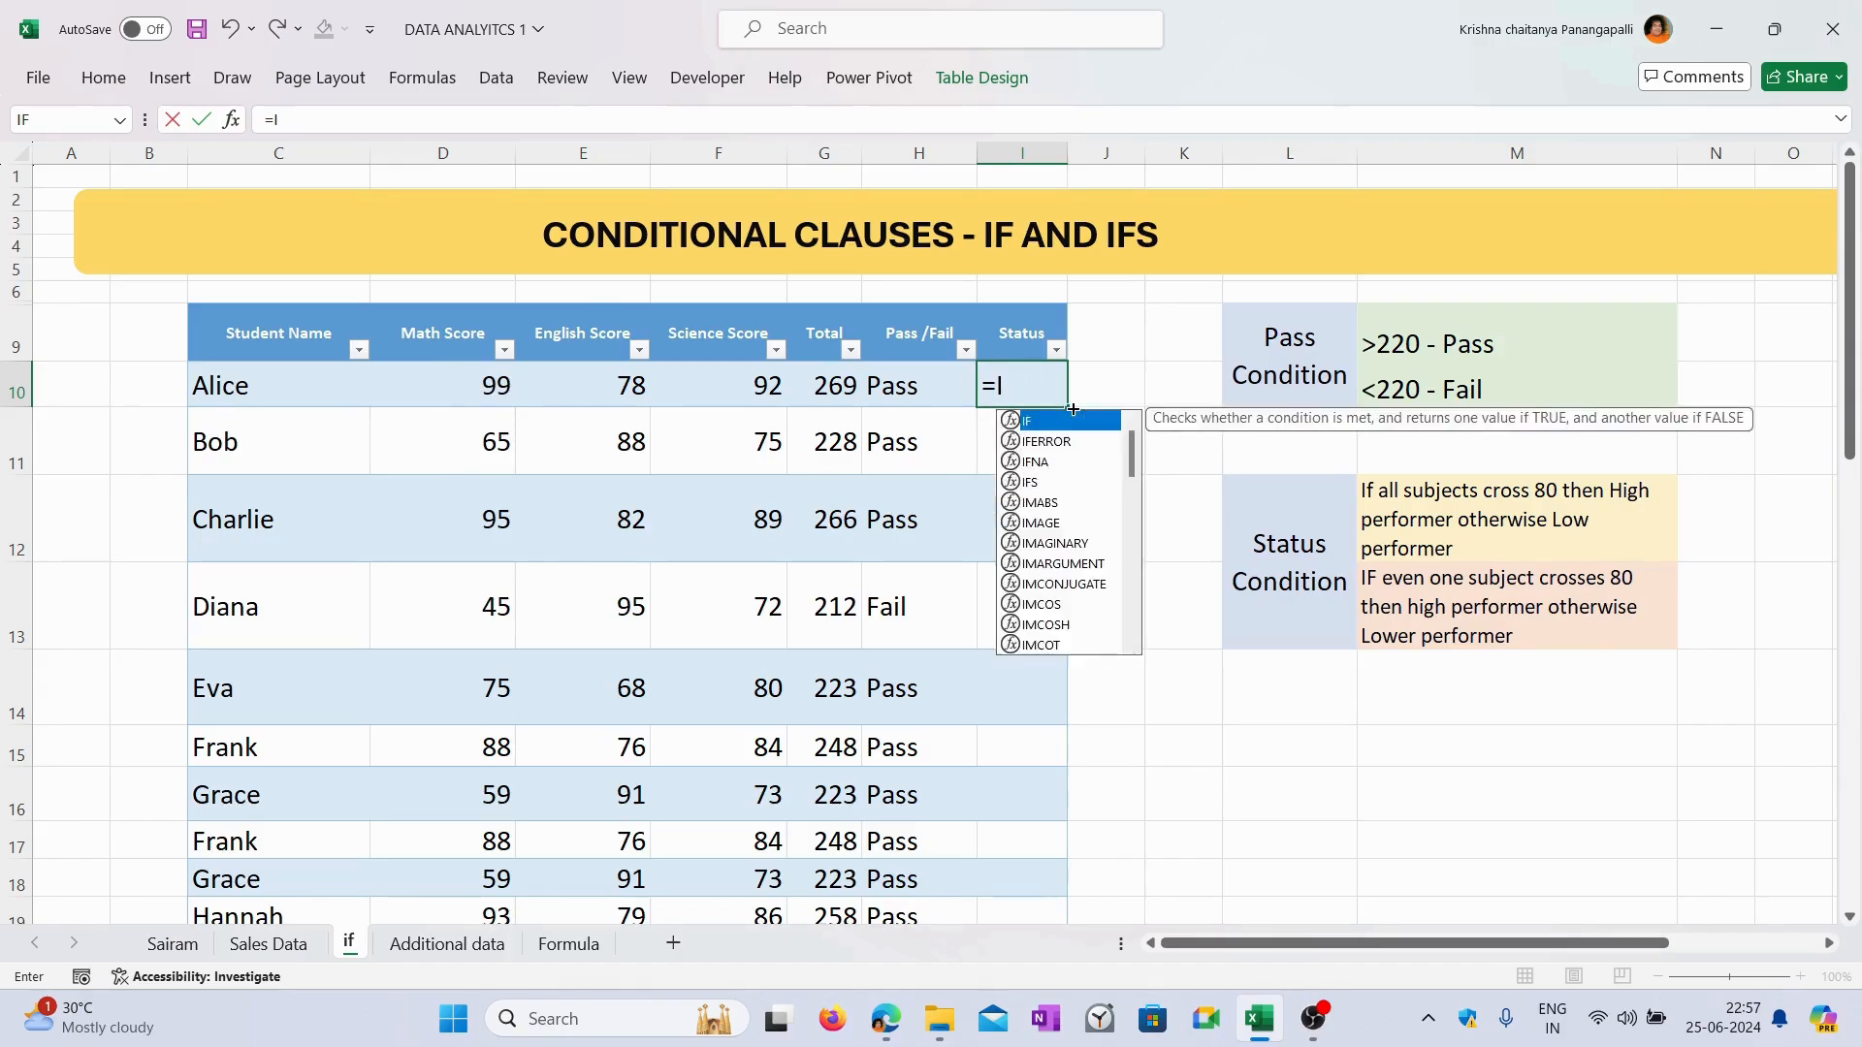
pyautogui.press('BackSpace')
# Enter an AND formula in I10 testing that the Math, English and Science scores are each greater than 80.
pyautogui.write('=')
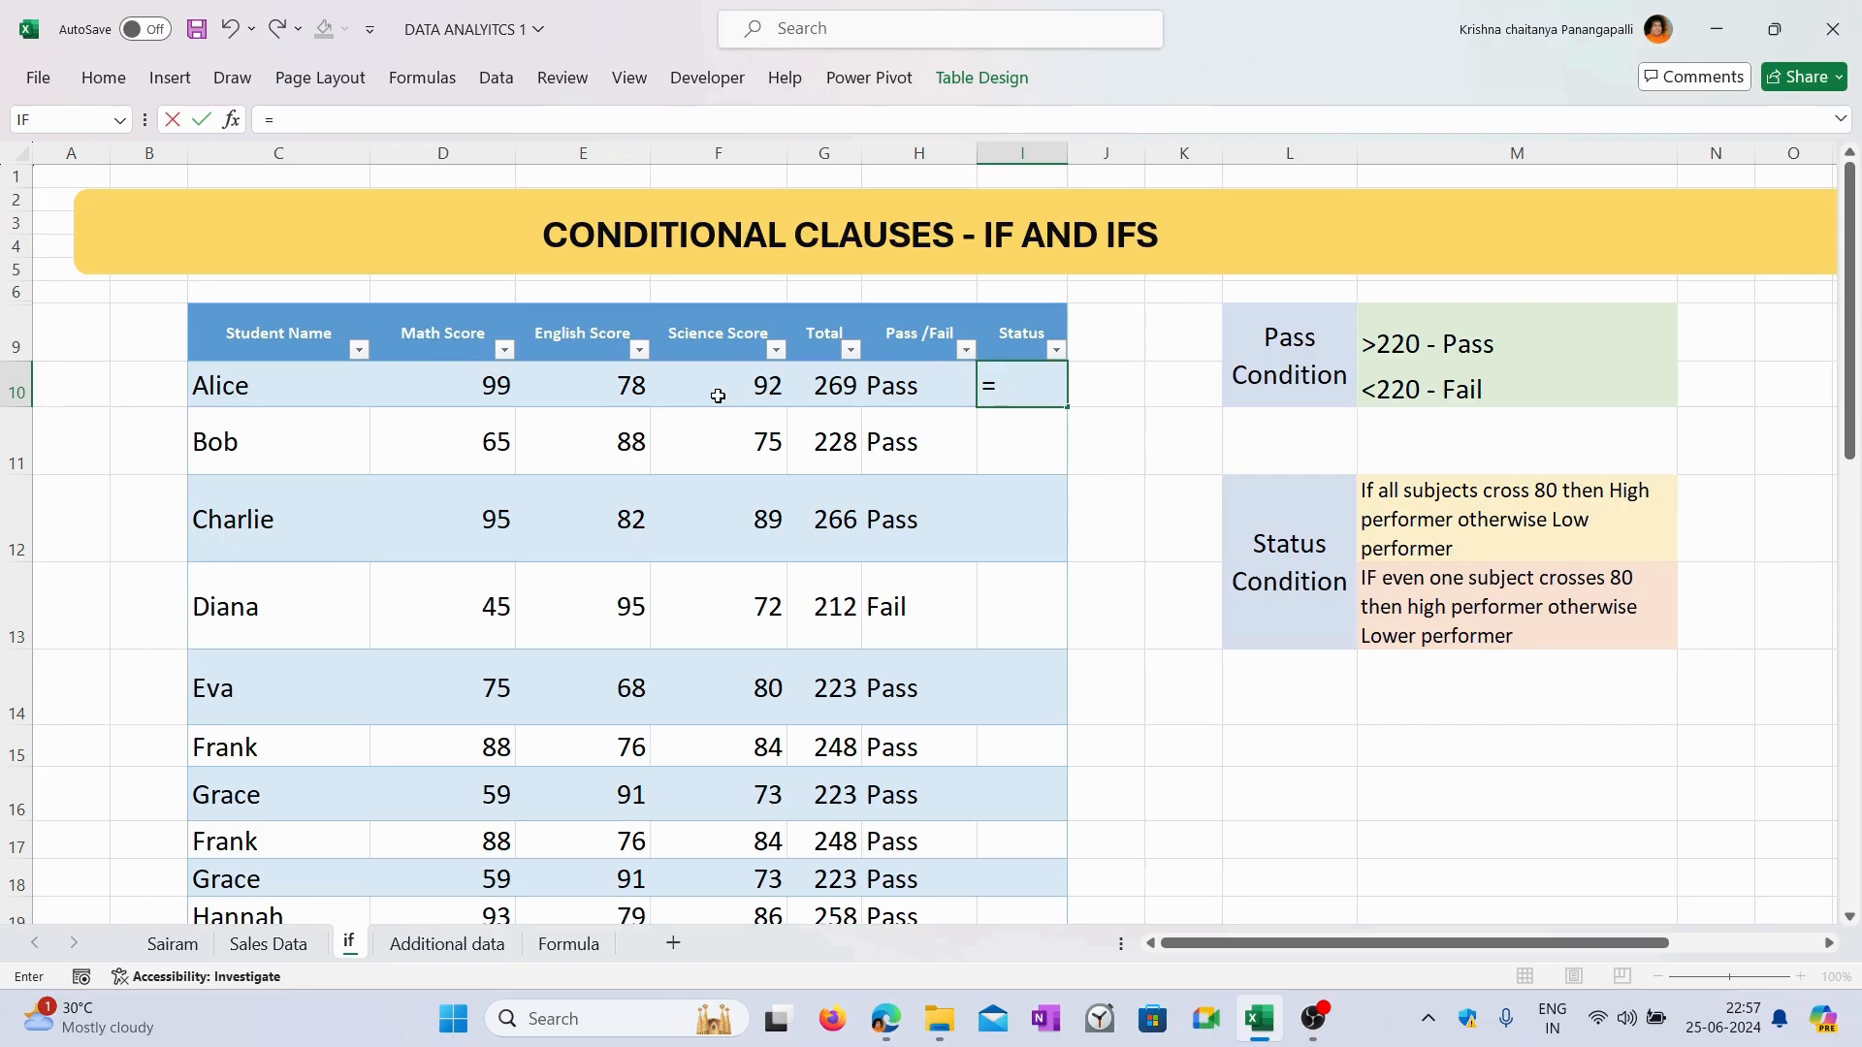
pyautogui.write('and')
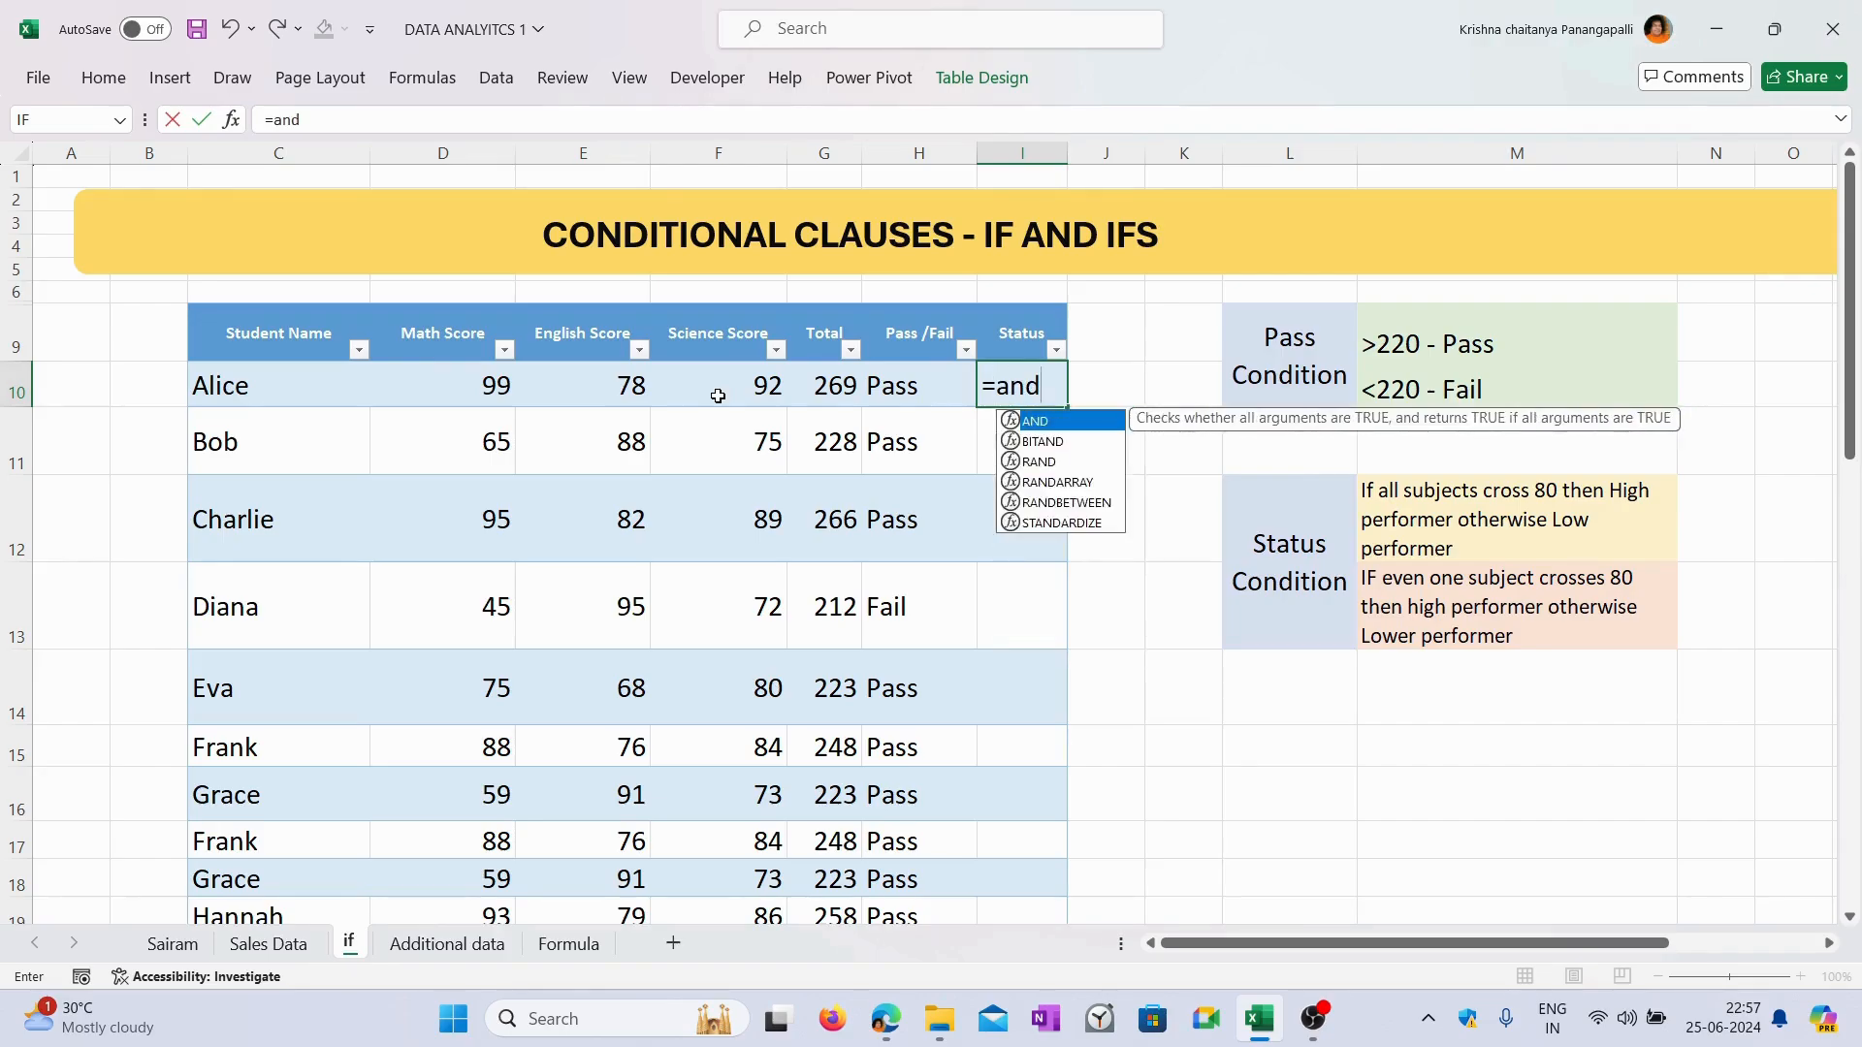
pyautogui.press('Tab')
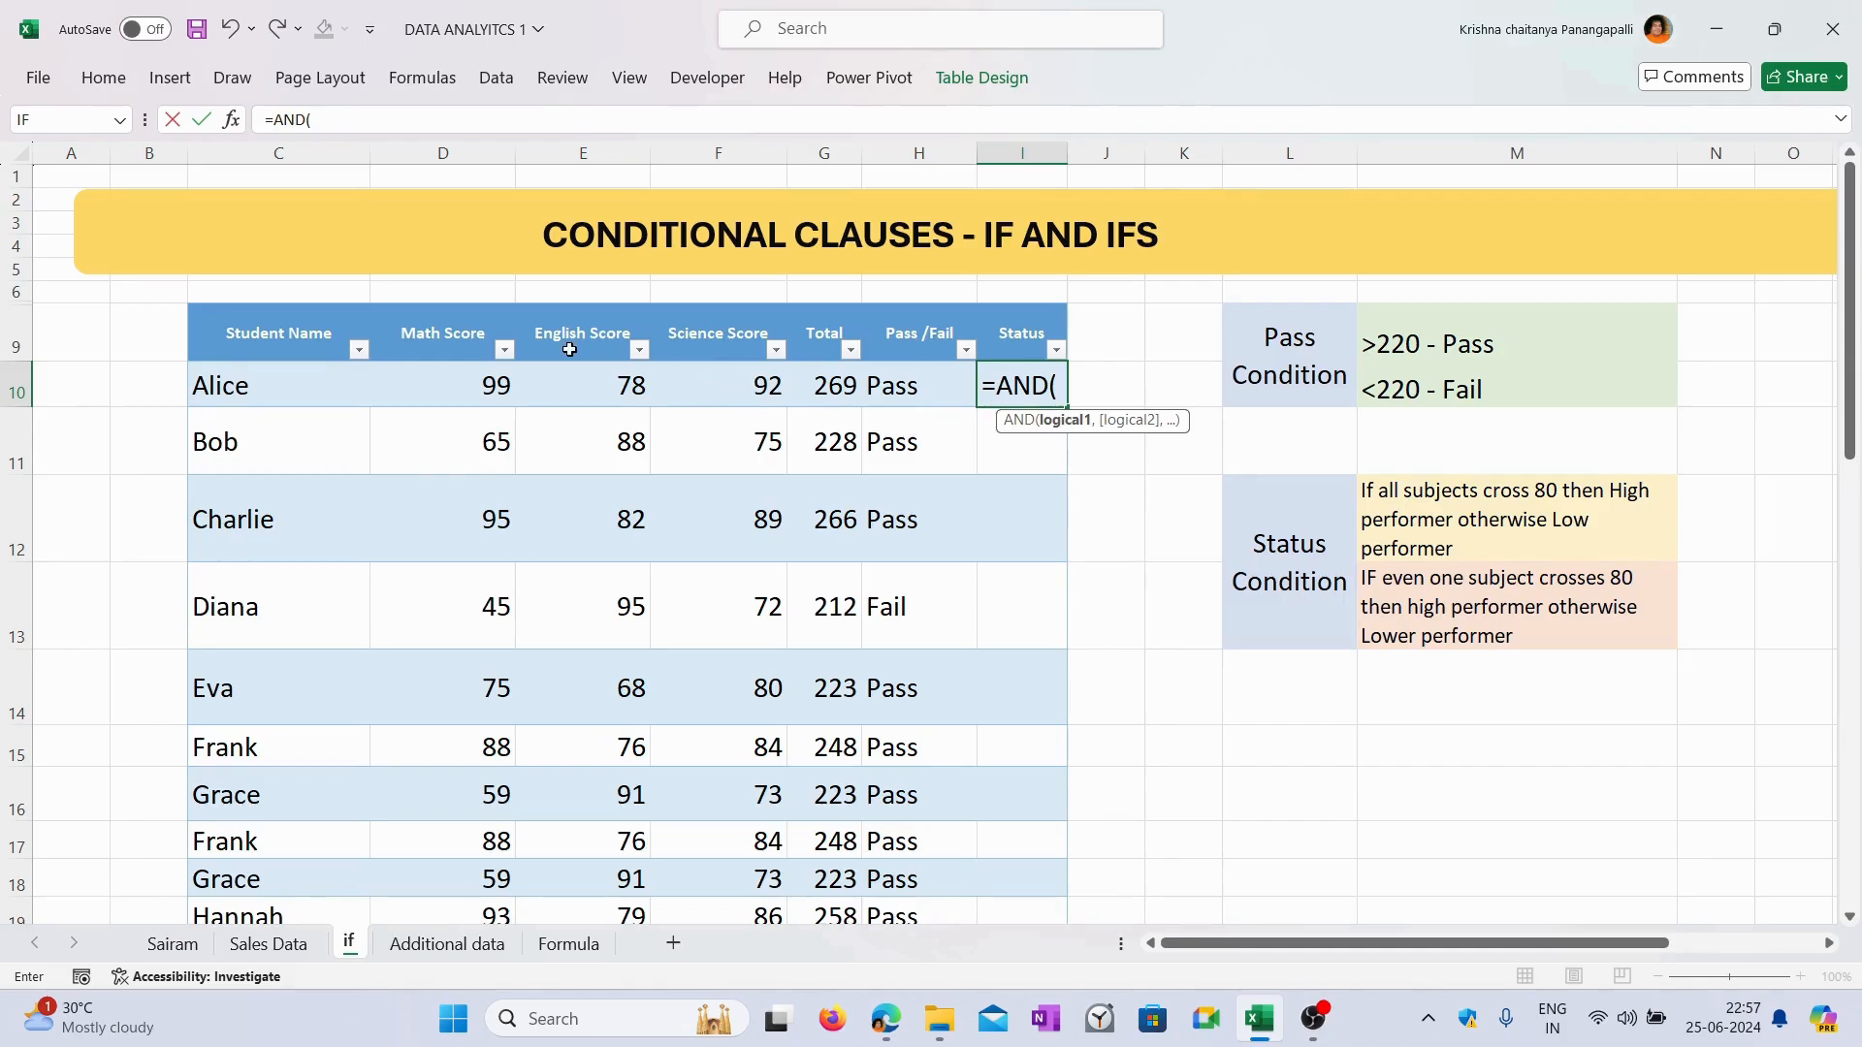
pyautogui.click(477, 382)
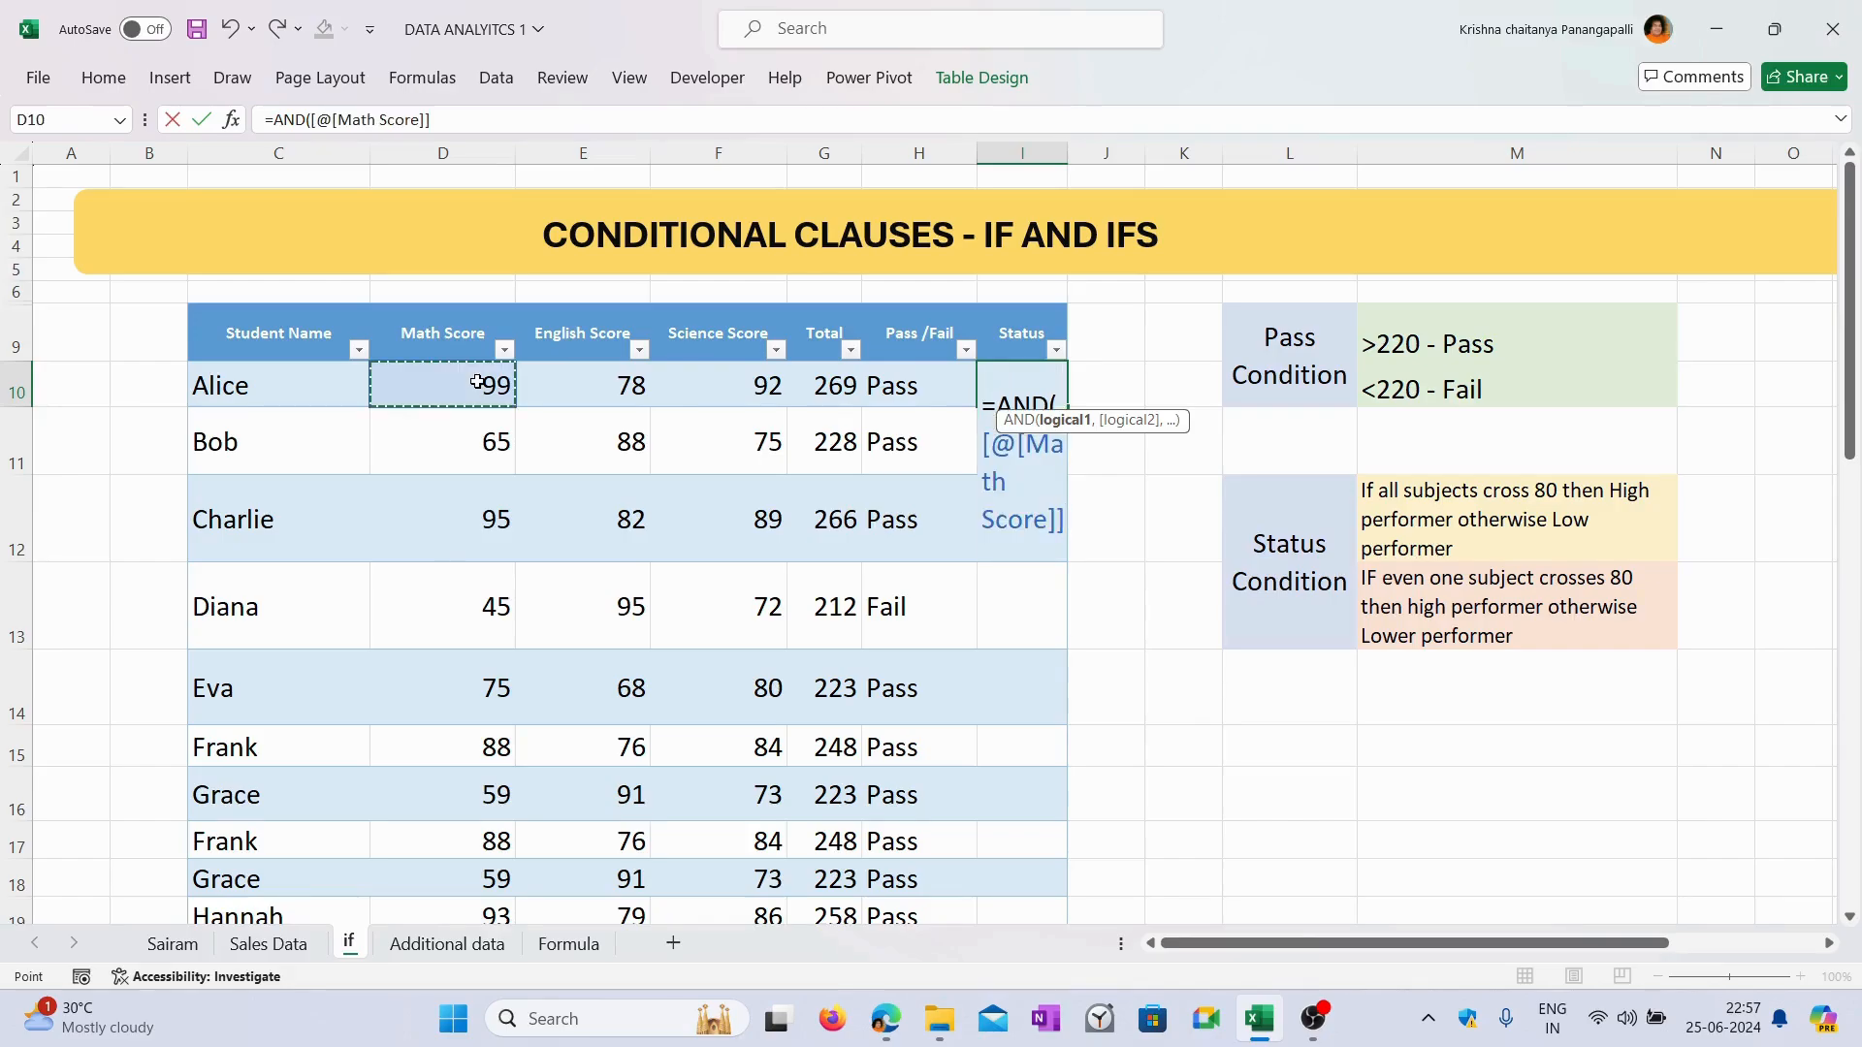
pyautogui.write('>80,[@[English Score')
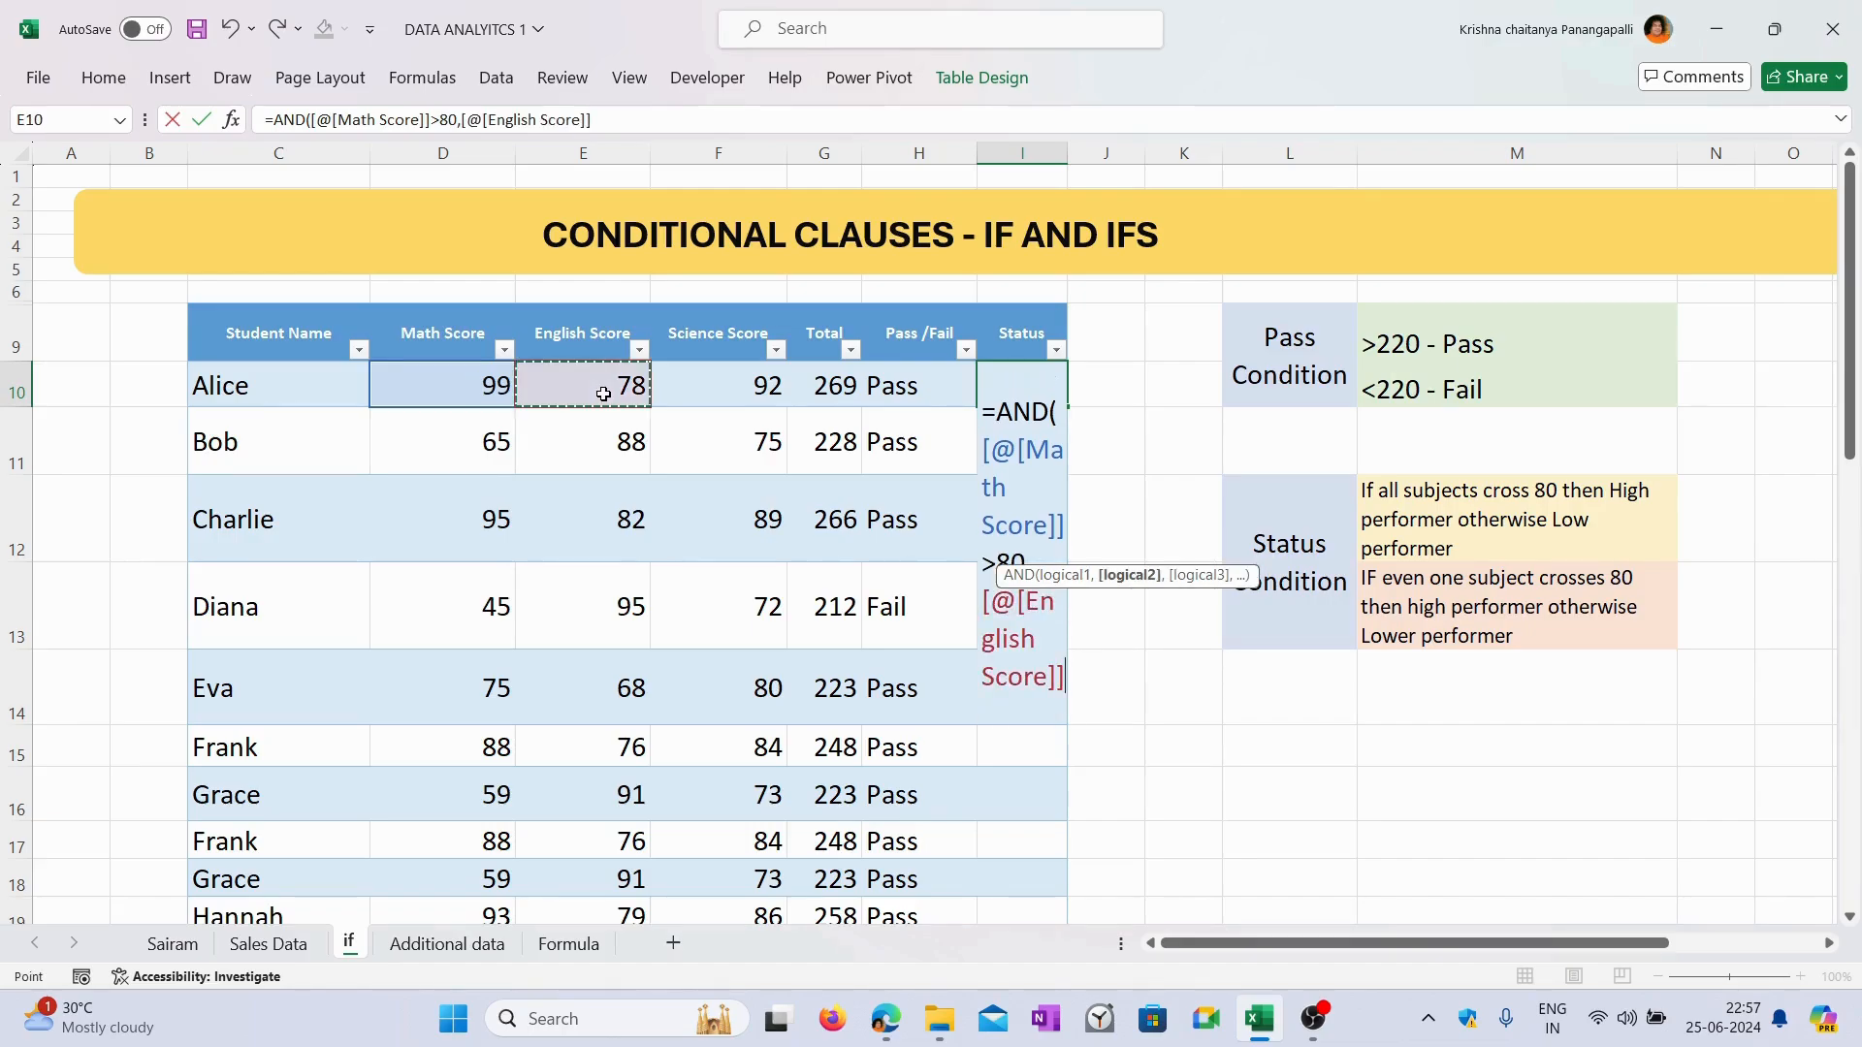
pyautogui.write('>80,')
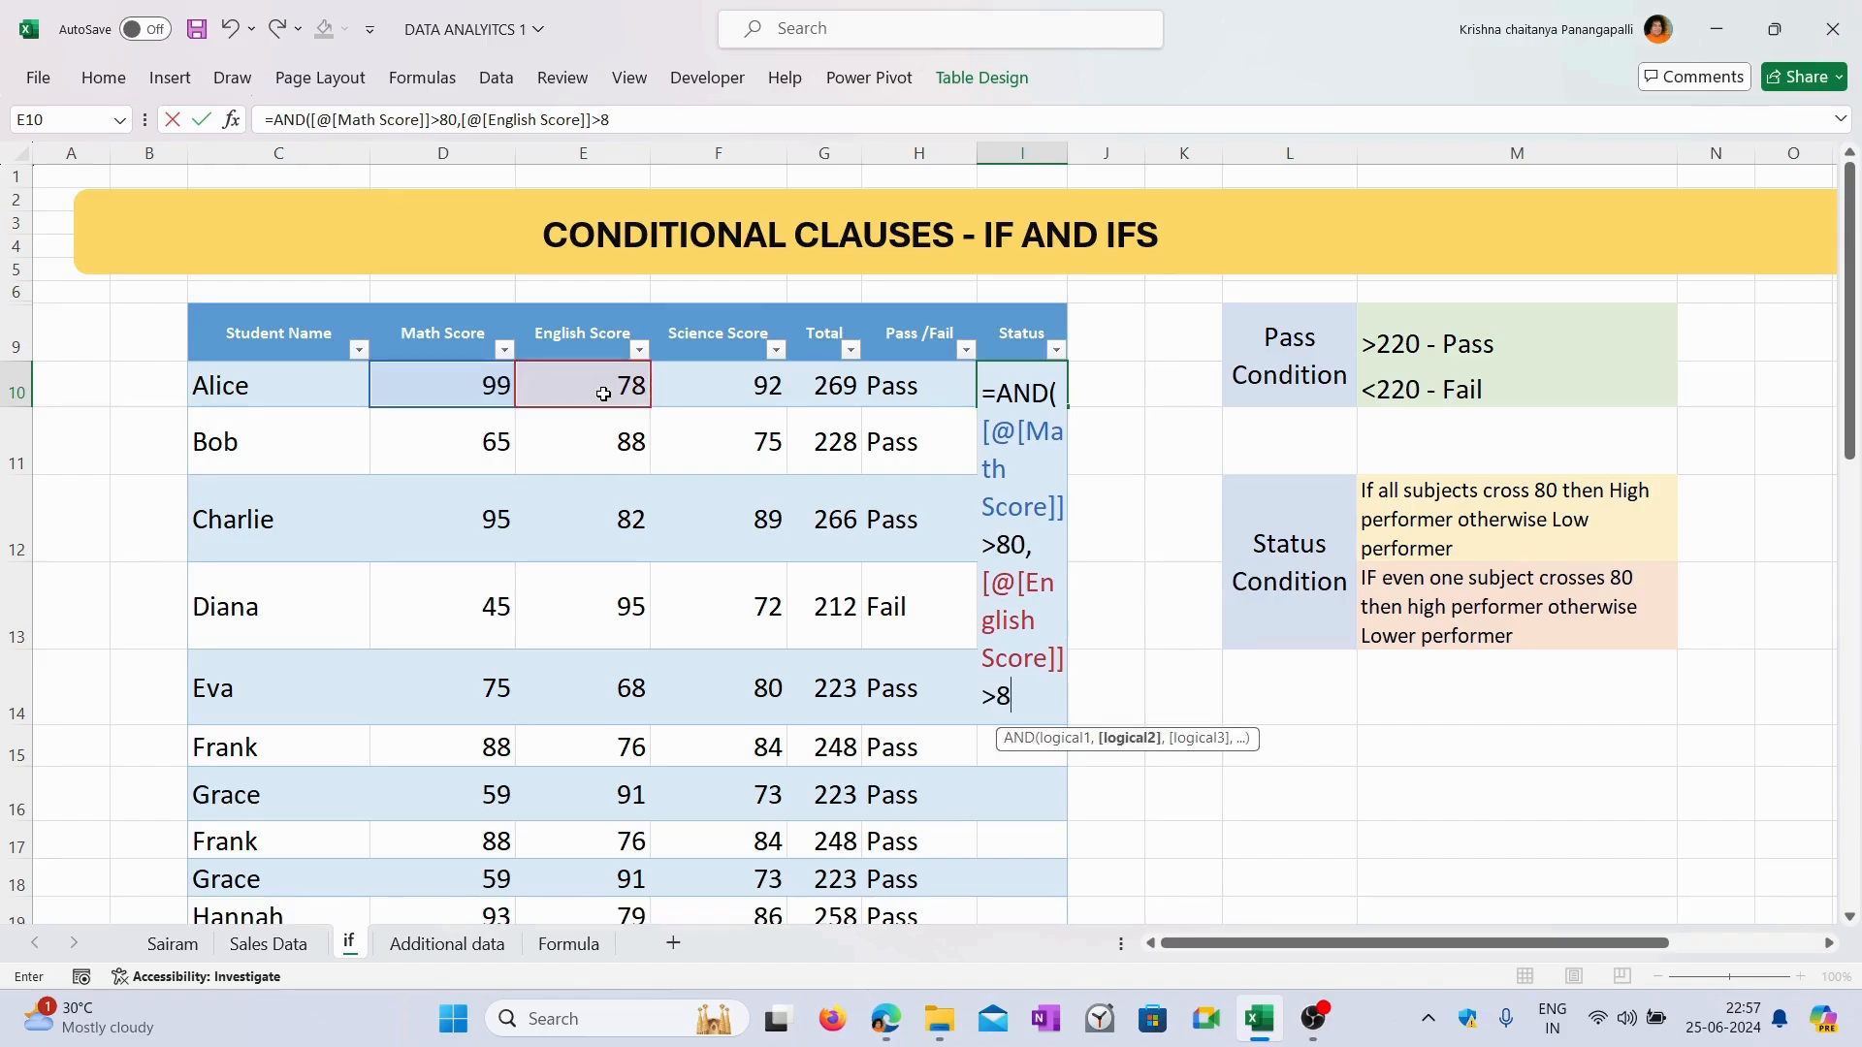
pyautogui.click(727, 384)
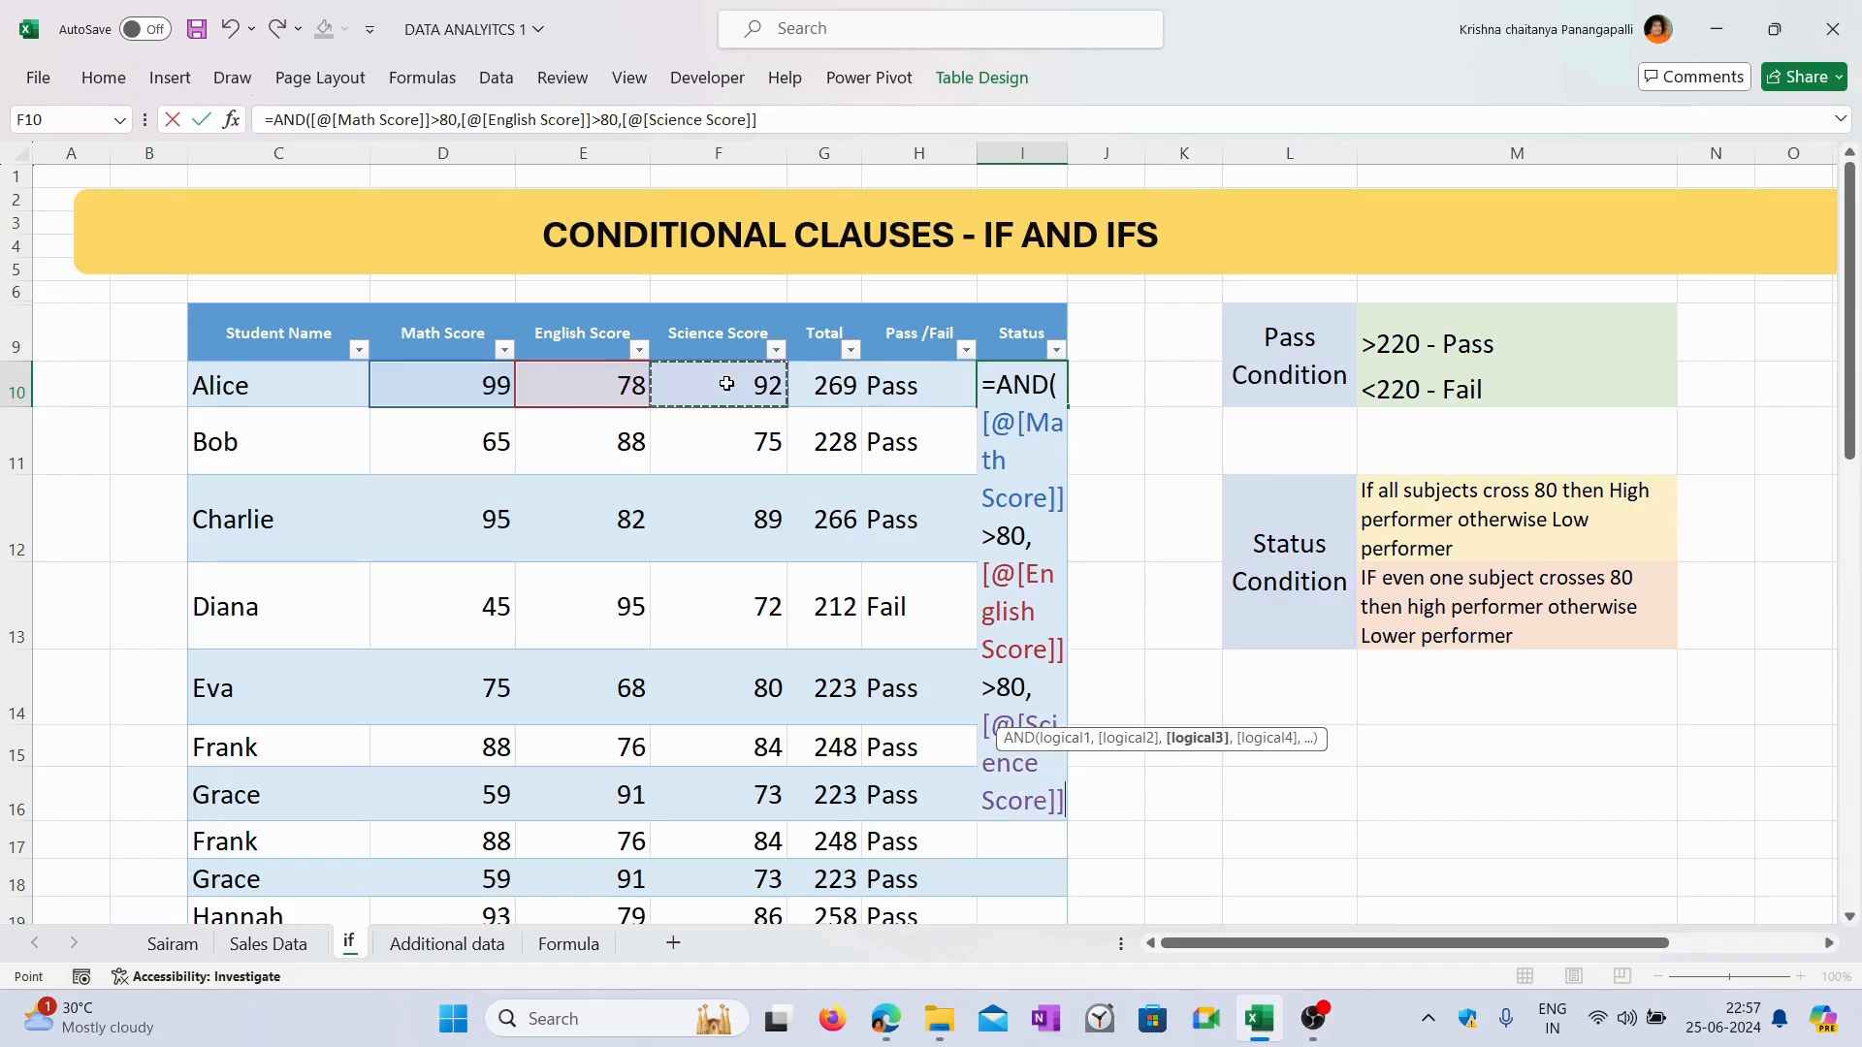
pyautogui.write('>80')
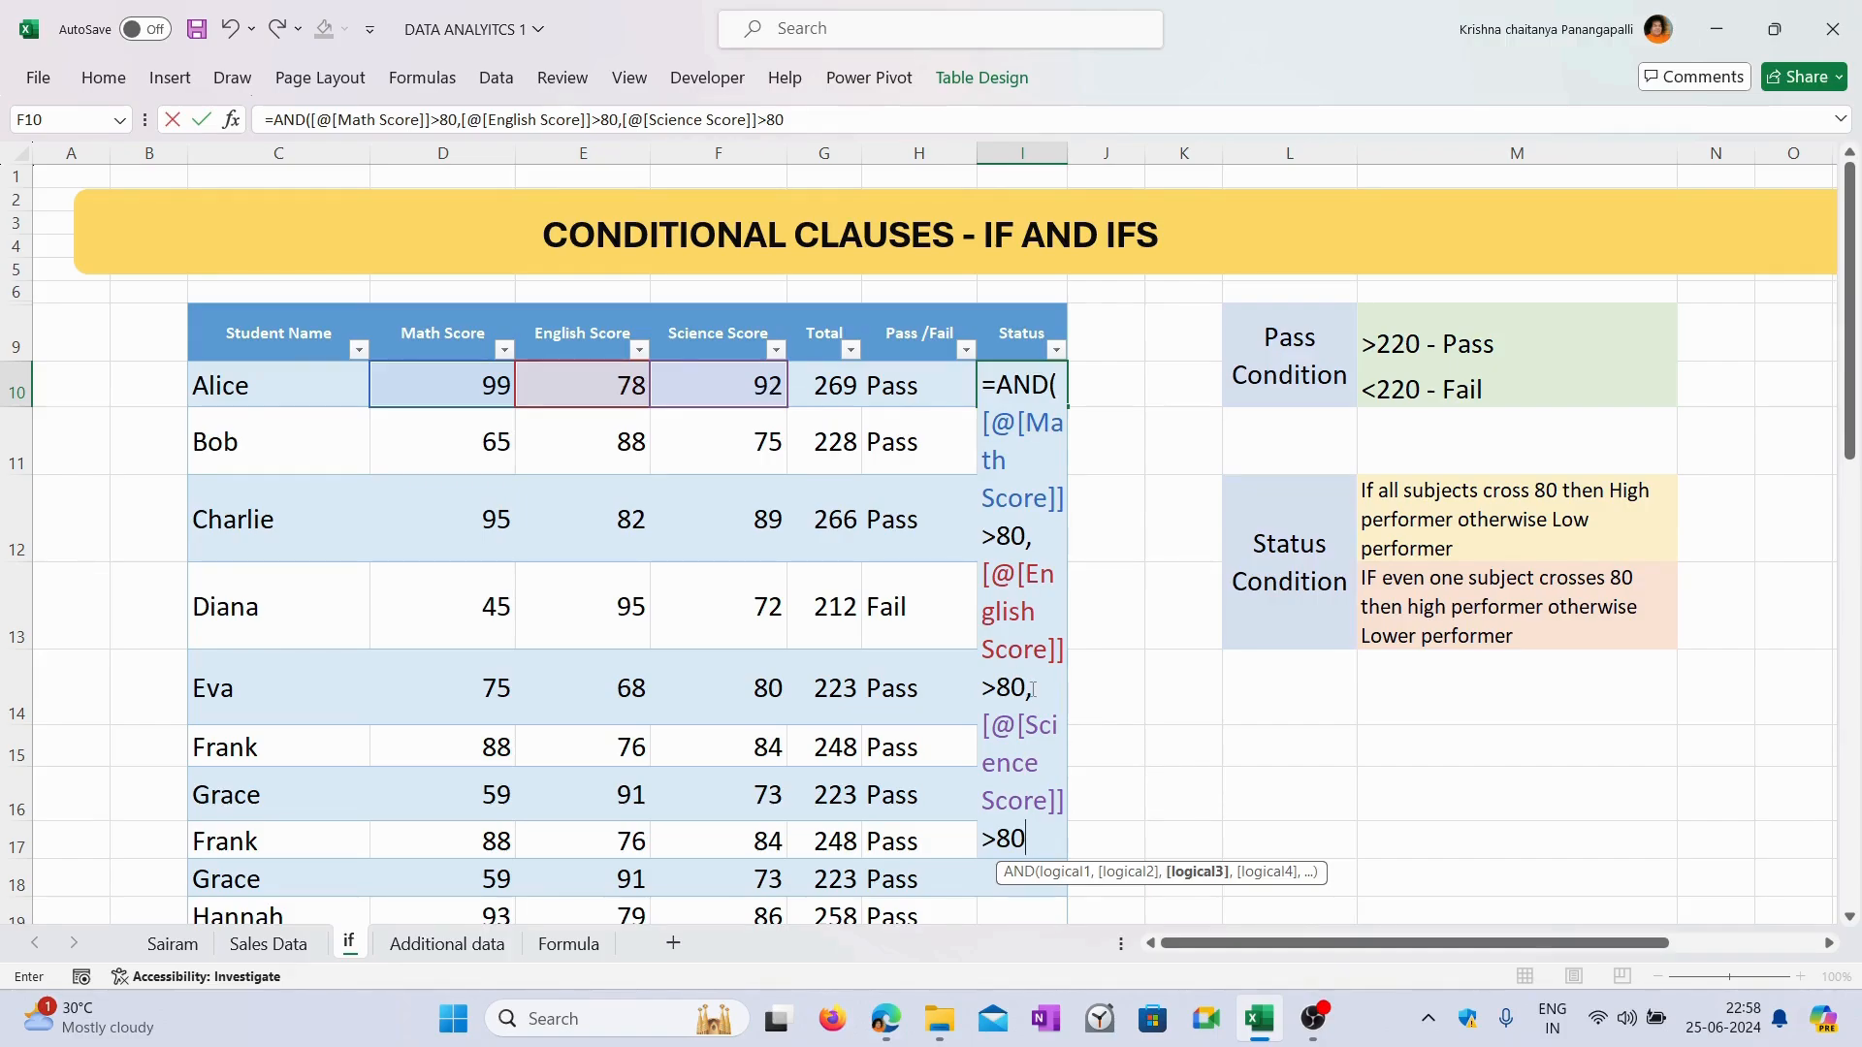
pyautogui.write(')')
pyautogui.press('Return')
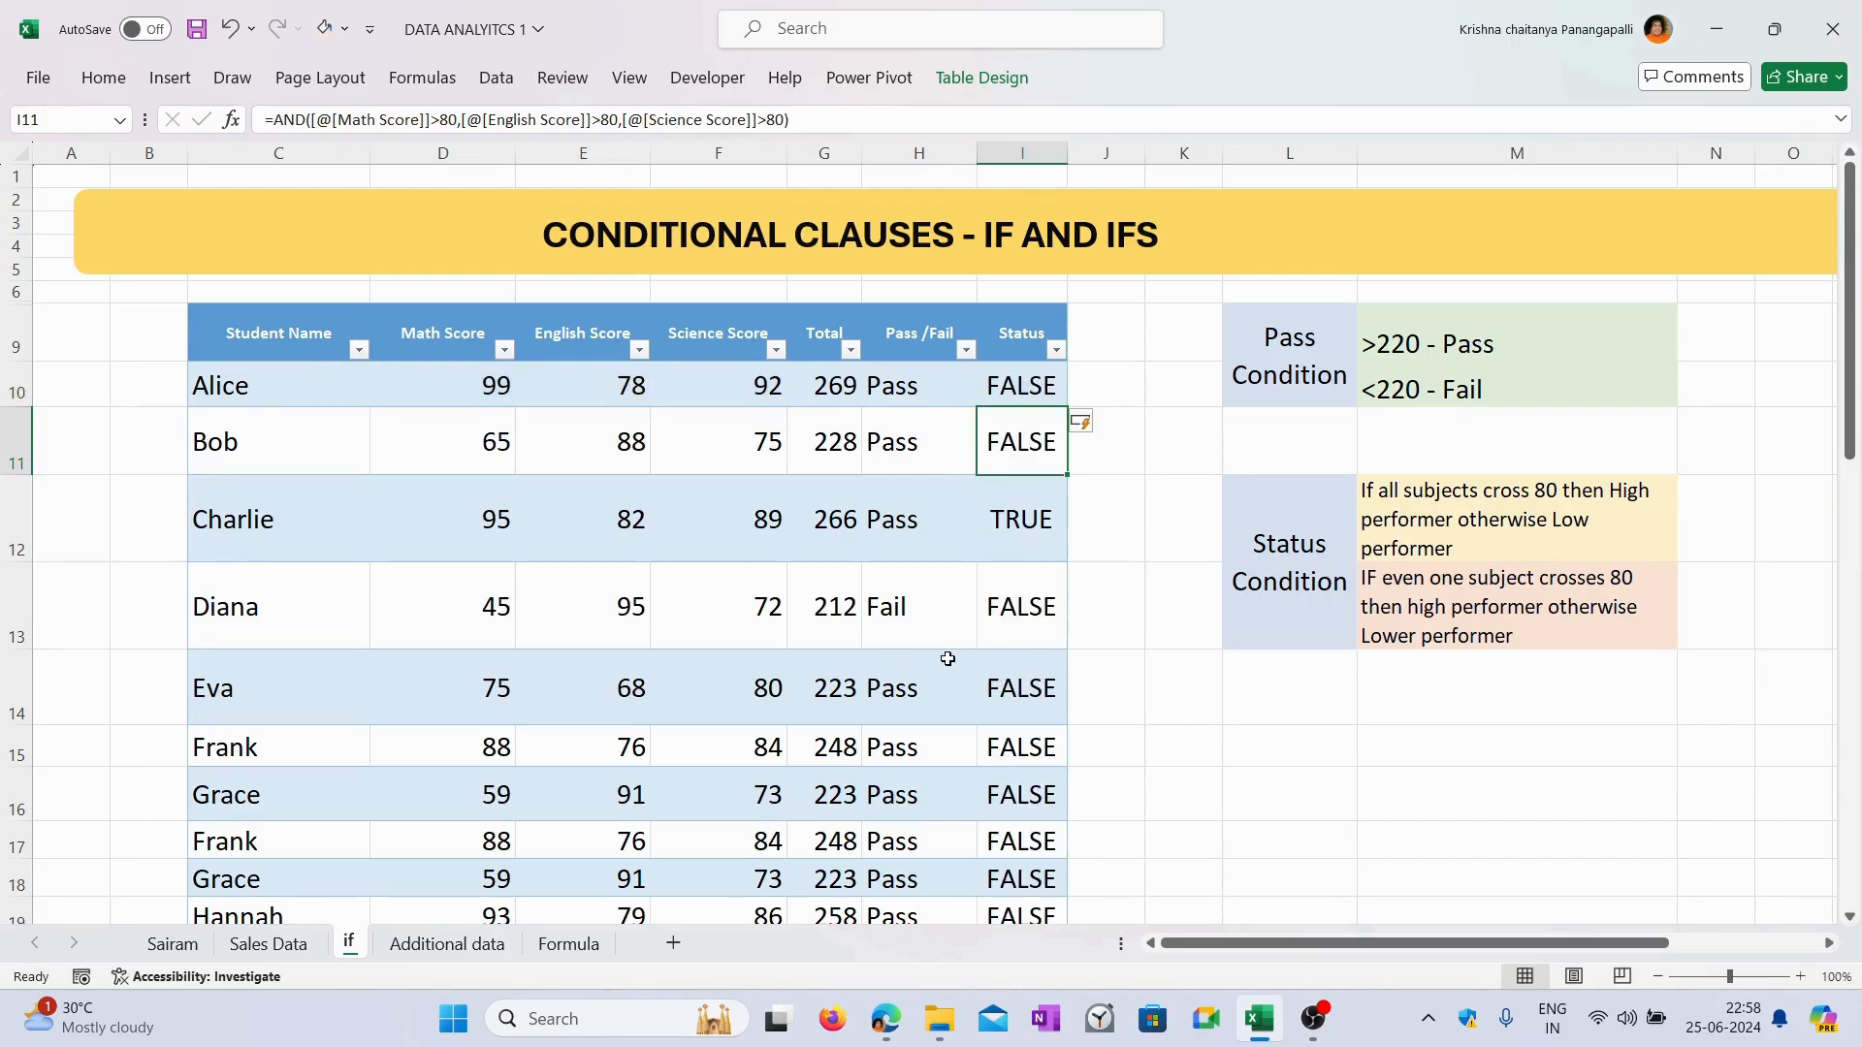
# Compare the AND results in I10 and I12 with the three subject scores in row 10.
pyautogui.click(1041, 392)
pyautogui.click(1017, 521)
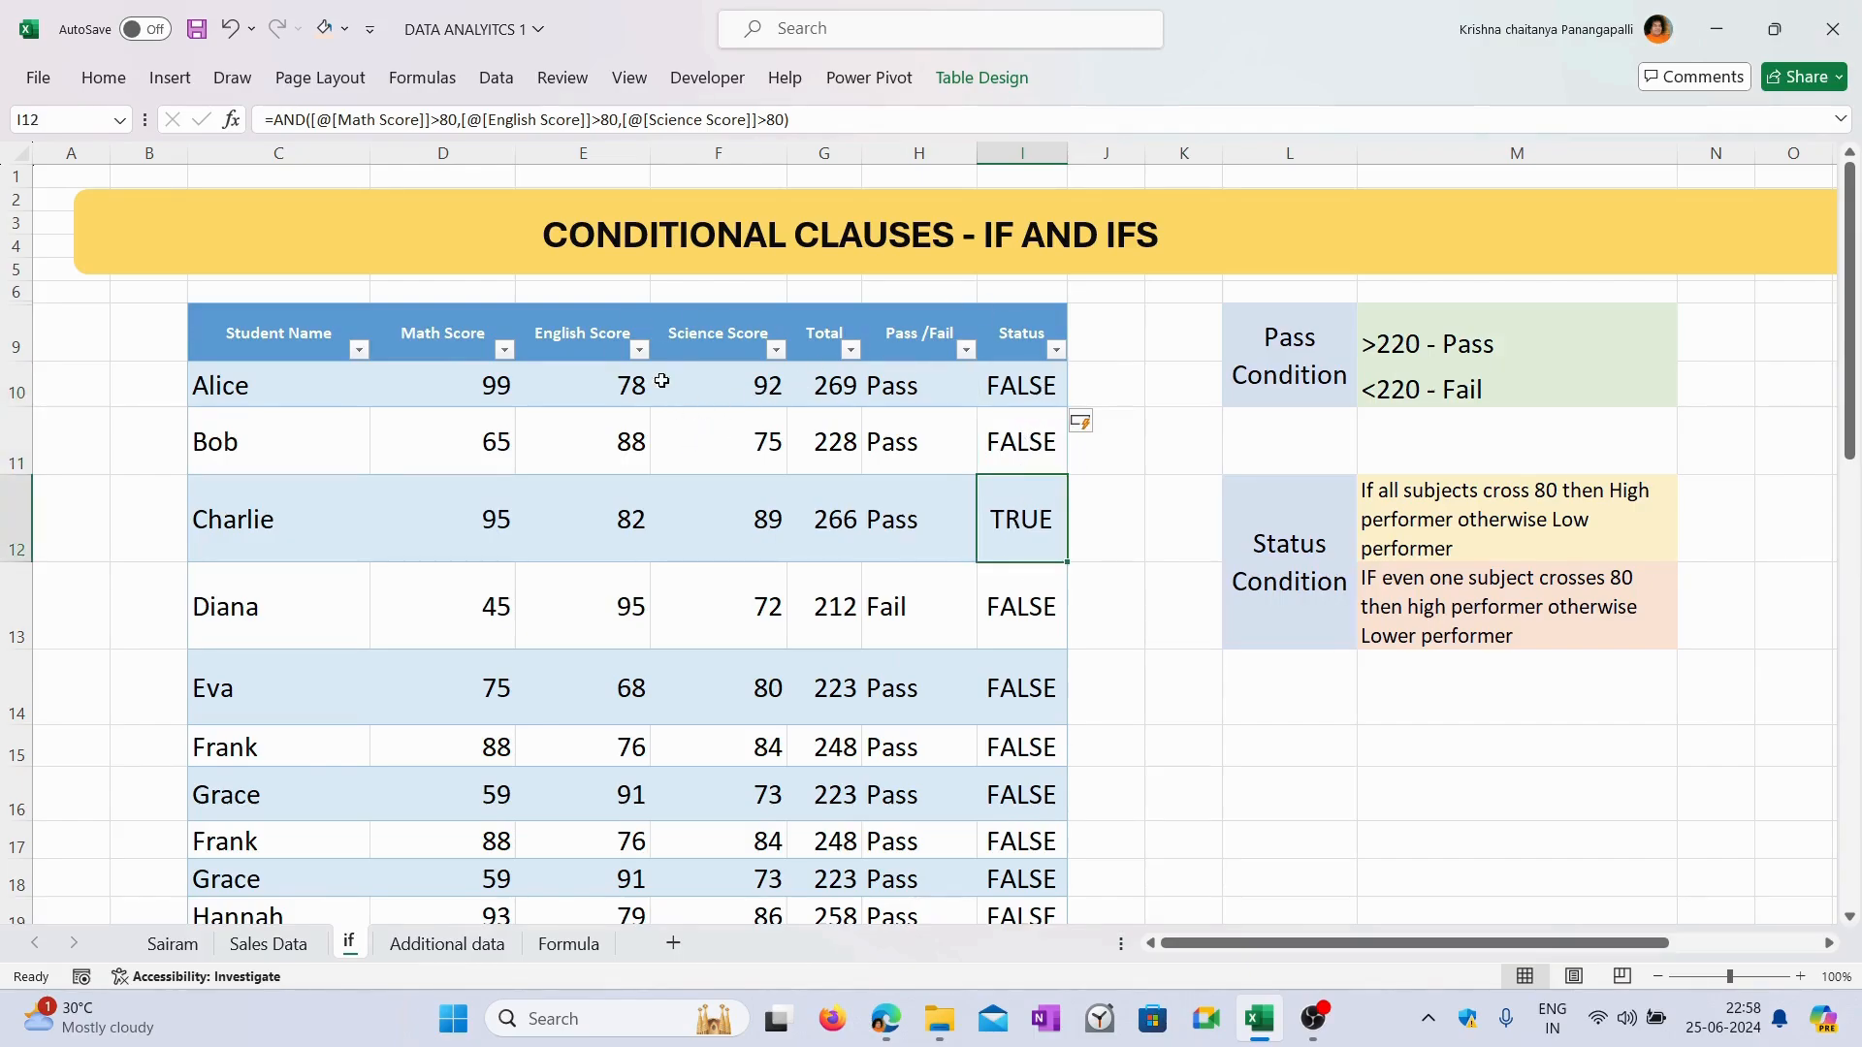
pyautogui.moveTo(469, 387); pyautogui.dragTo(729, 387)
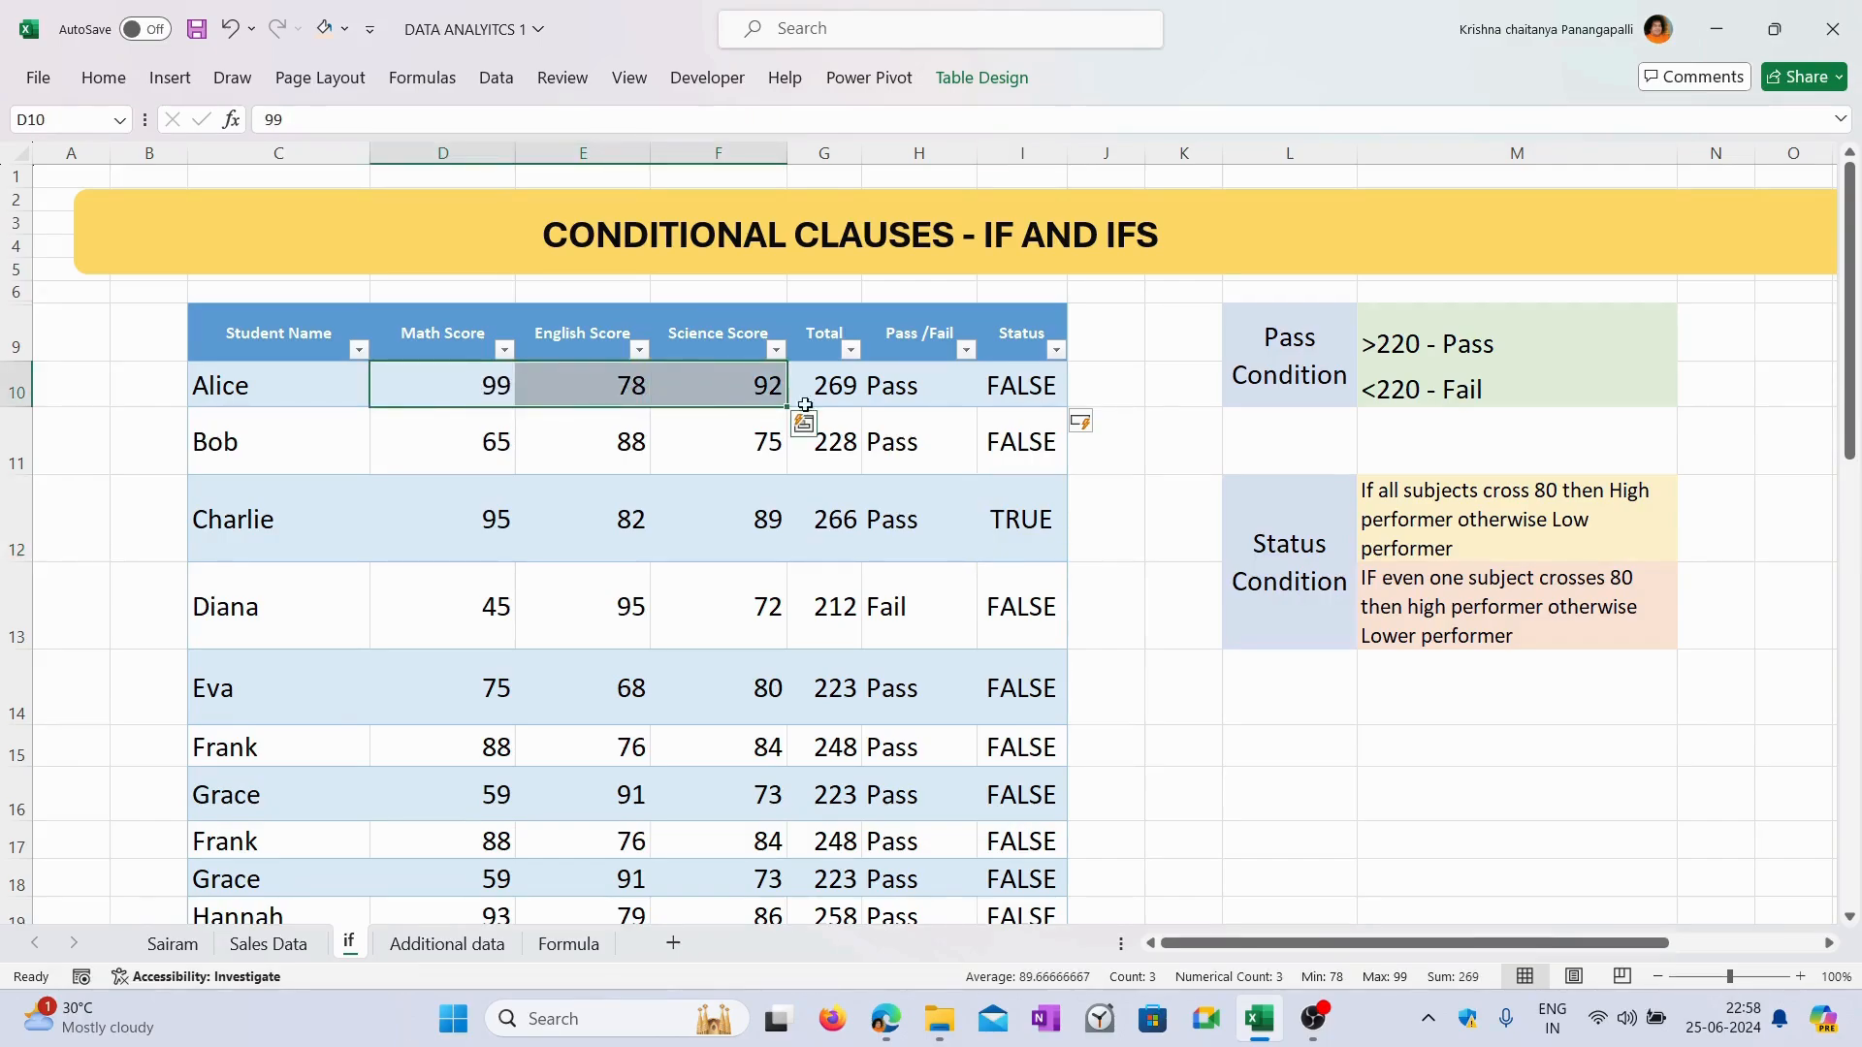
# Nest the existing AND test in I10 inside an IF function as its logical test.
pyautogui.click(1021, 385)
pyautogui.doubleClick(1021, 385)
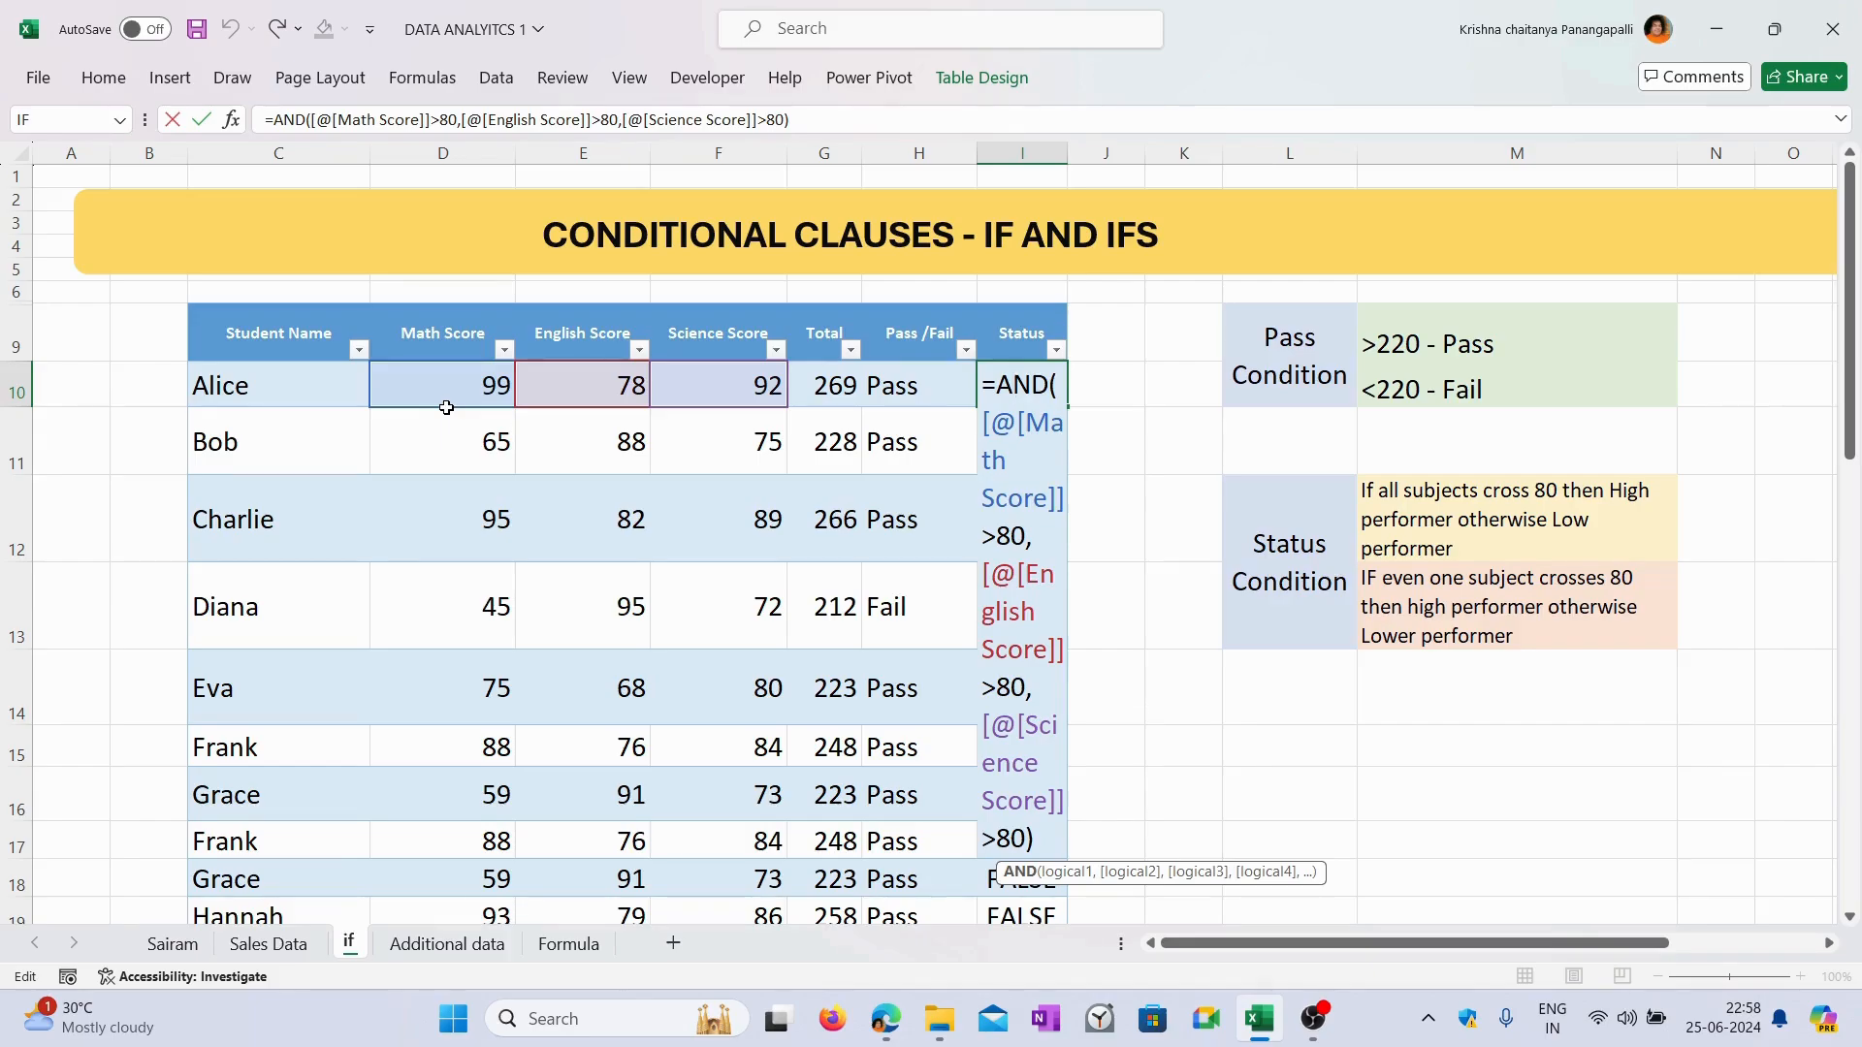
pyautogui.click(1000, 384)
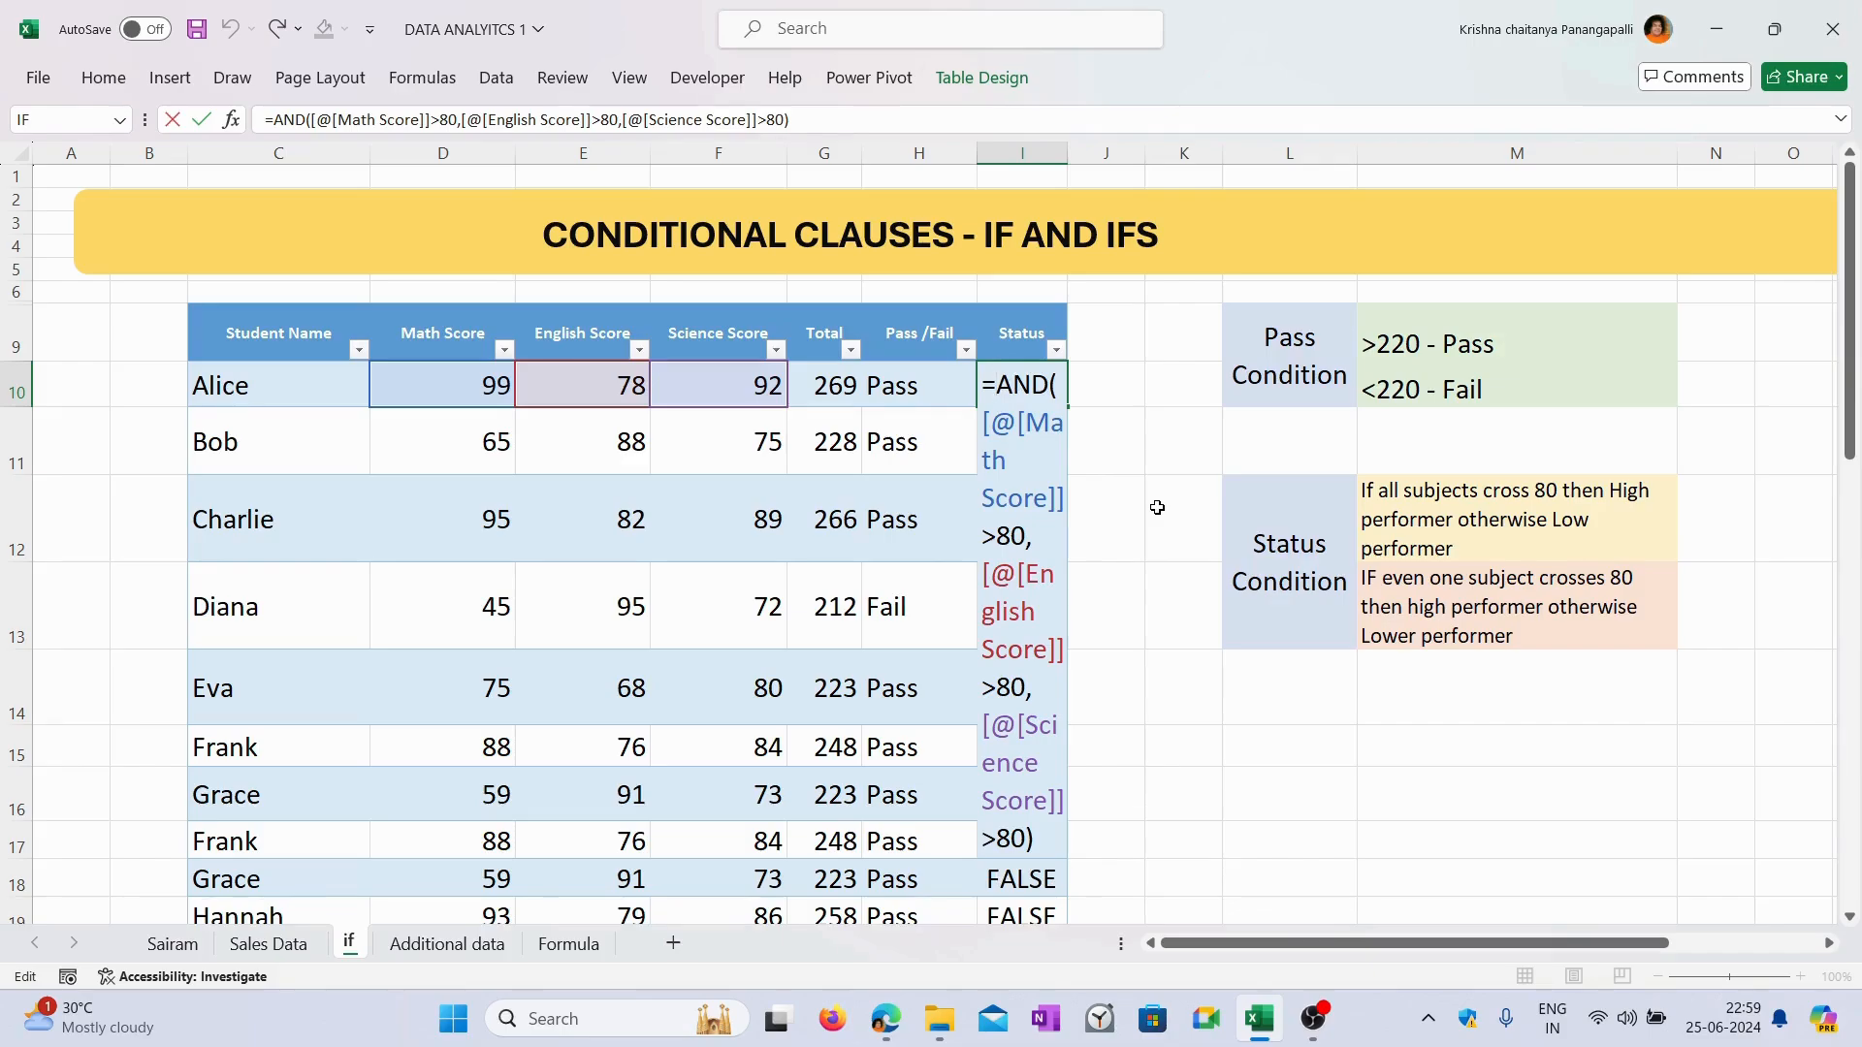
pyautogui.write('IF')
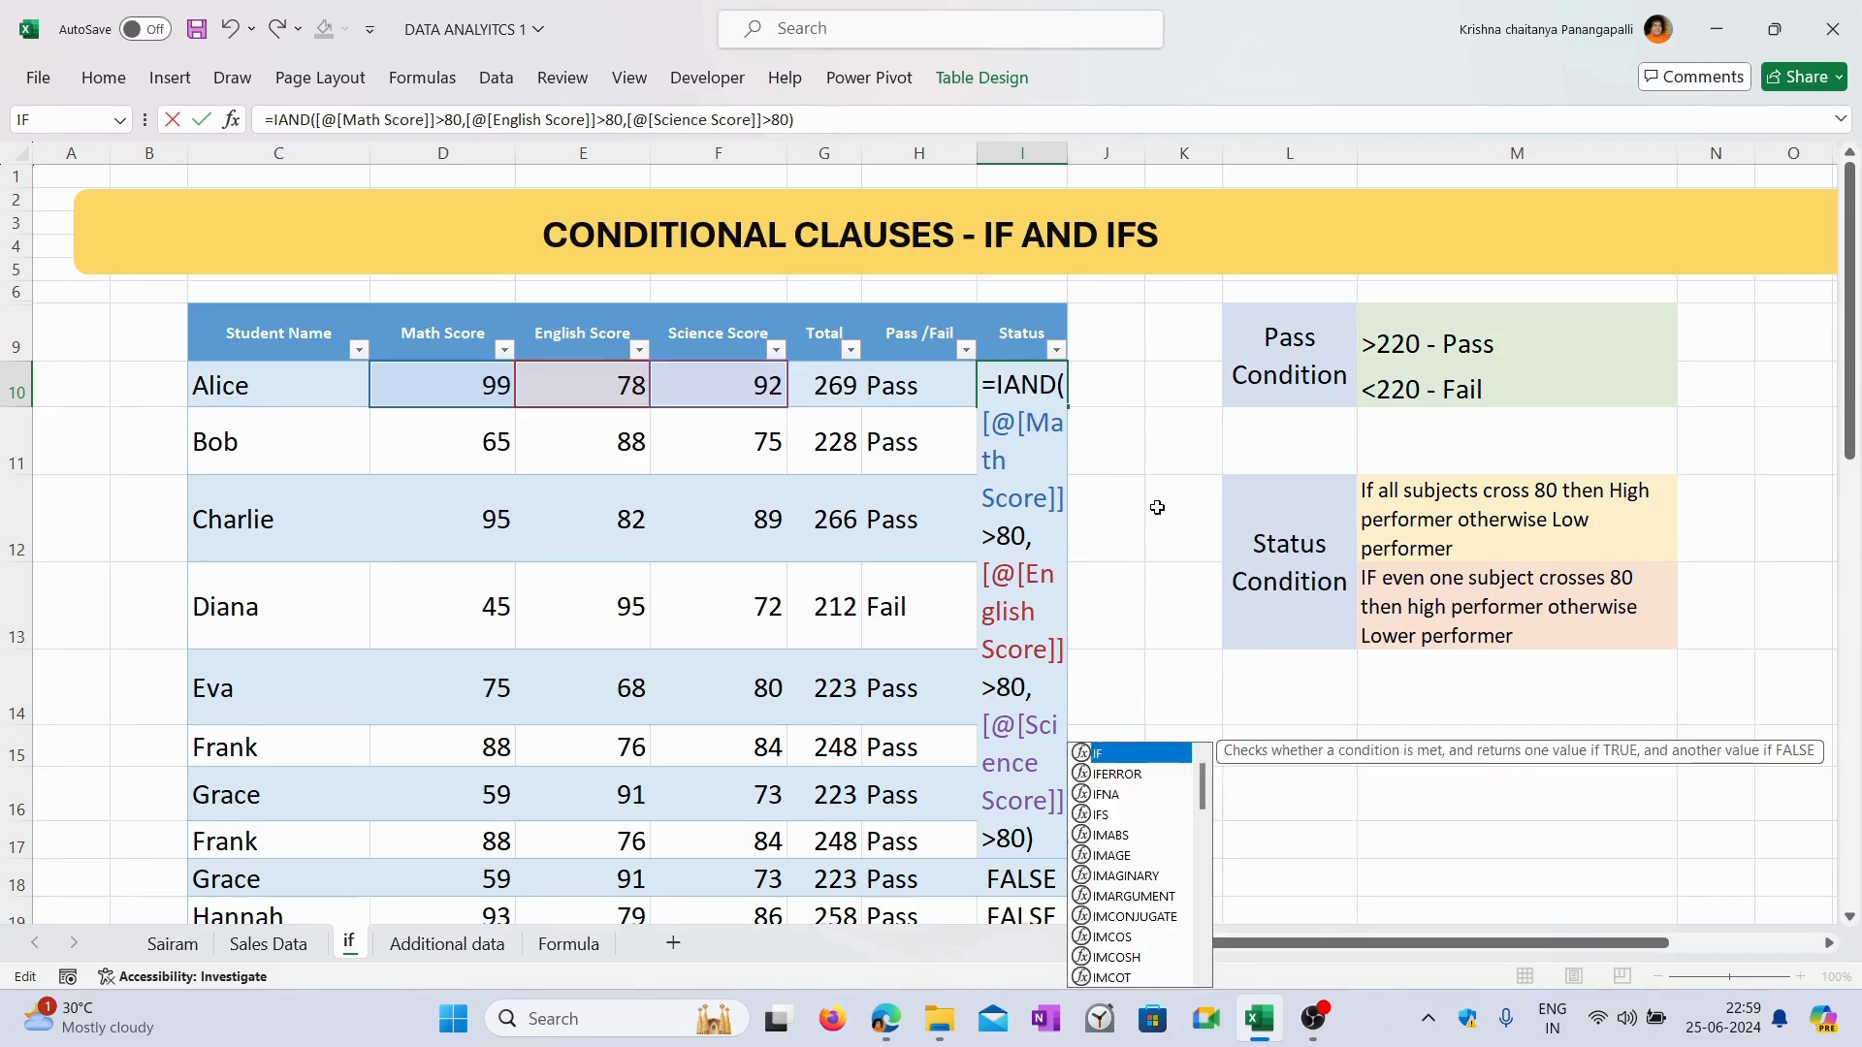
pyautogui.write('(')
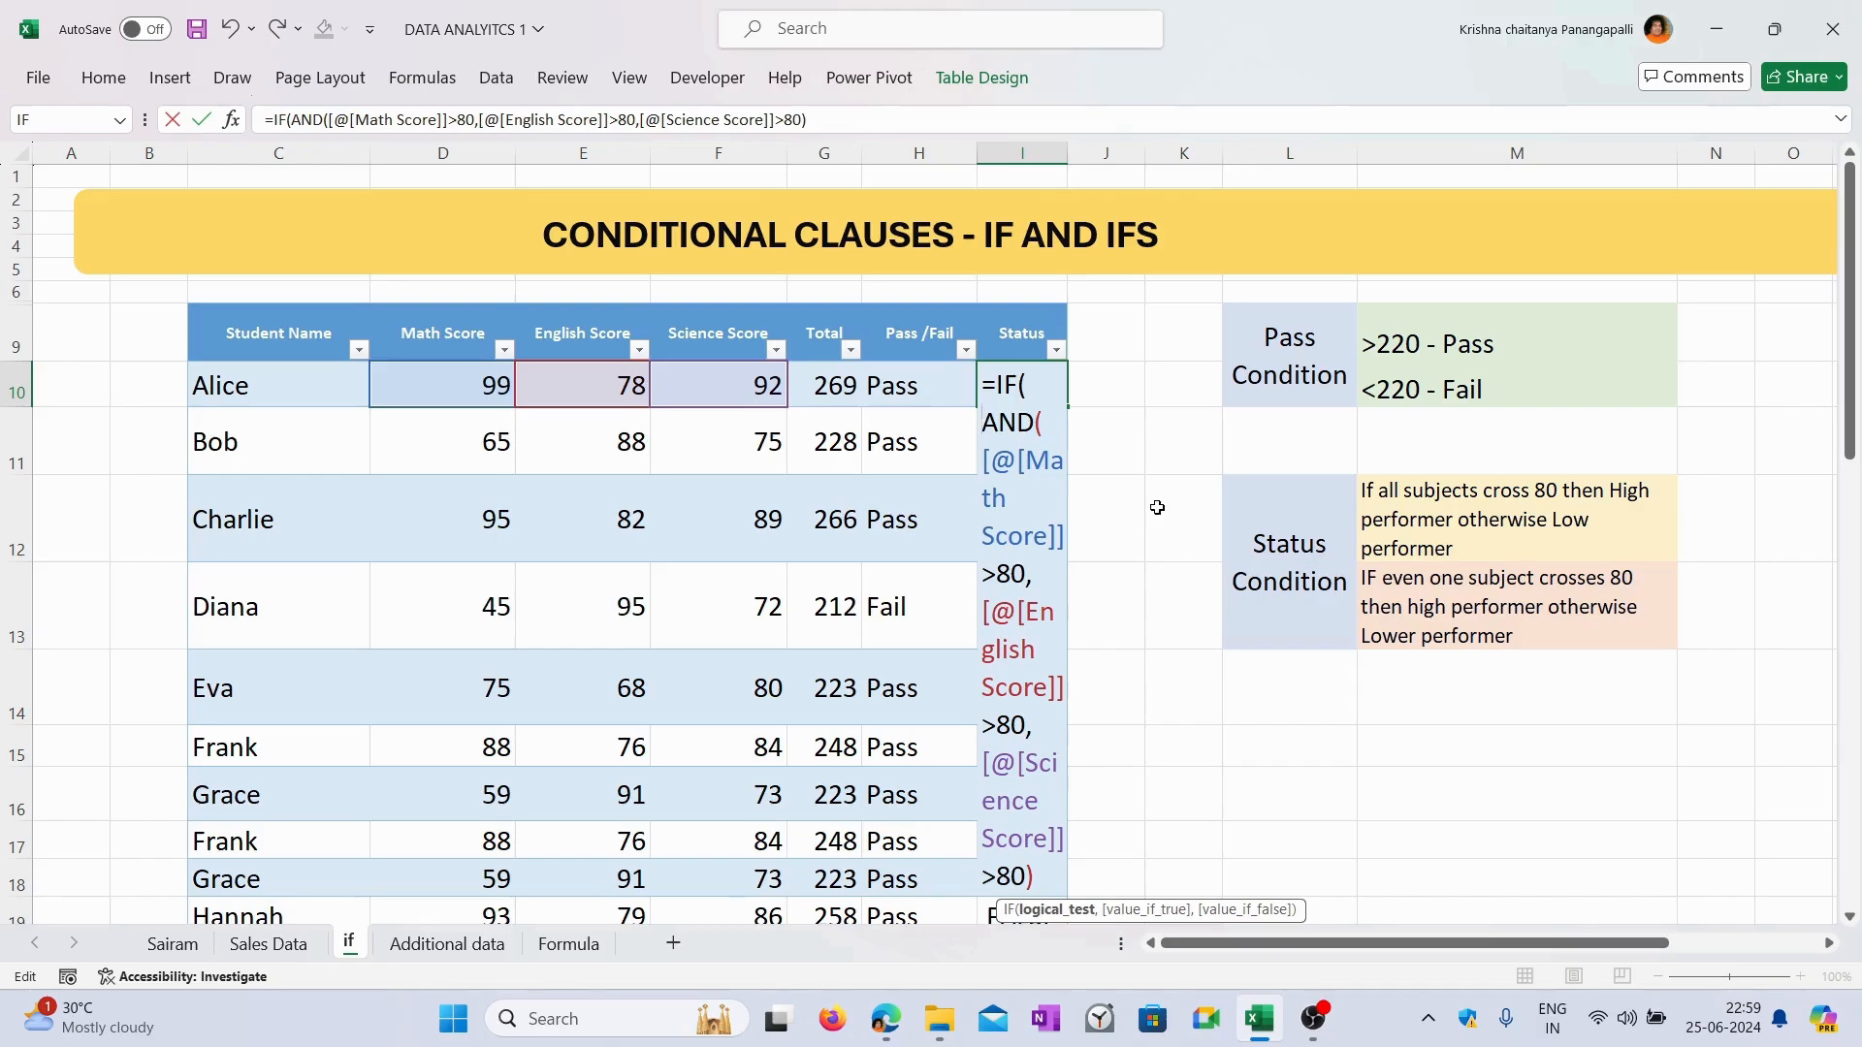
# Try to complete the IF formula with "Highperformer" as the true result and Low Performer as the false result.
pyautogui.scroll(-1, 1019, 747)
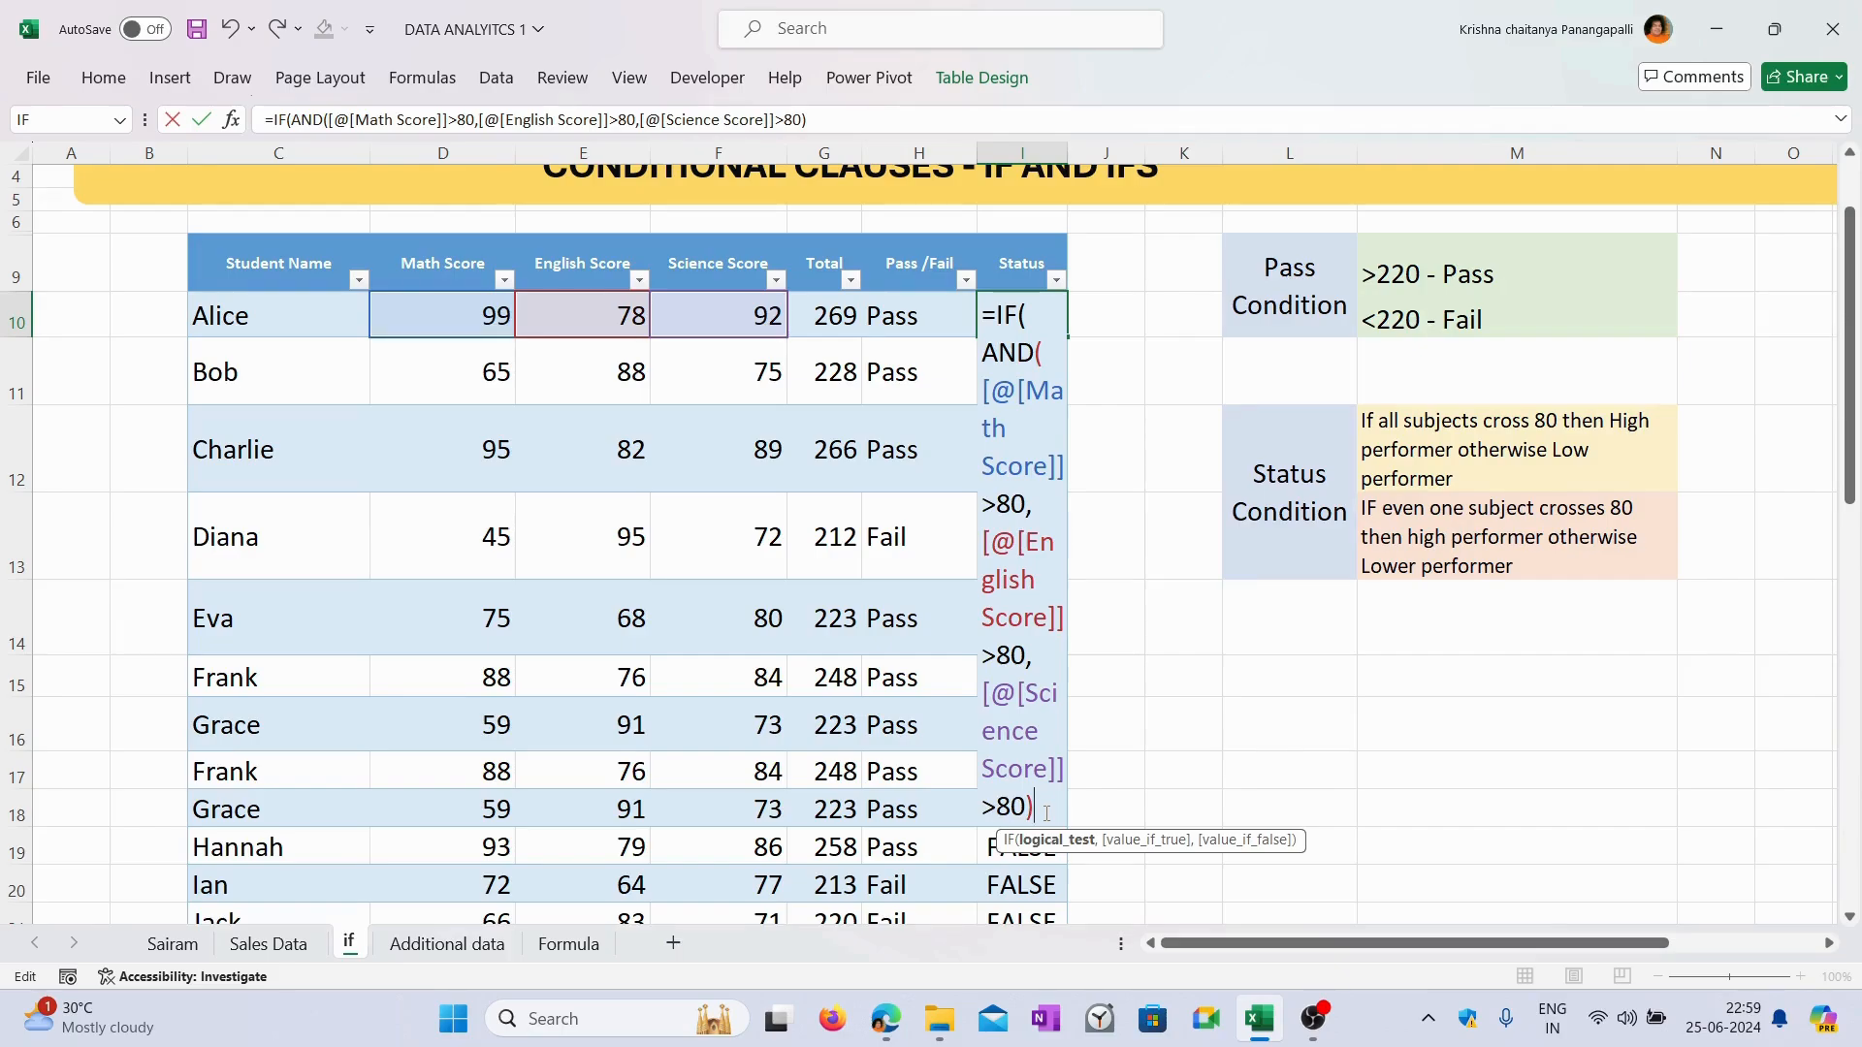
pyautogui.write(',')
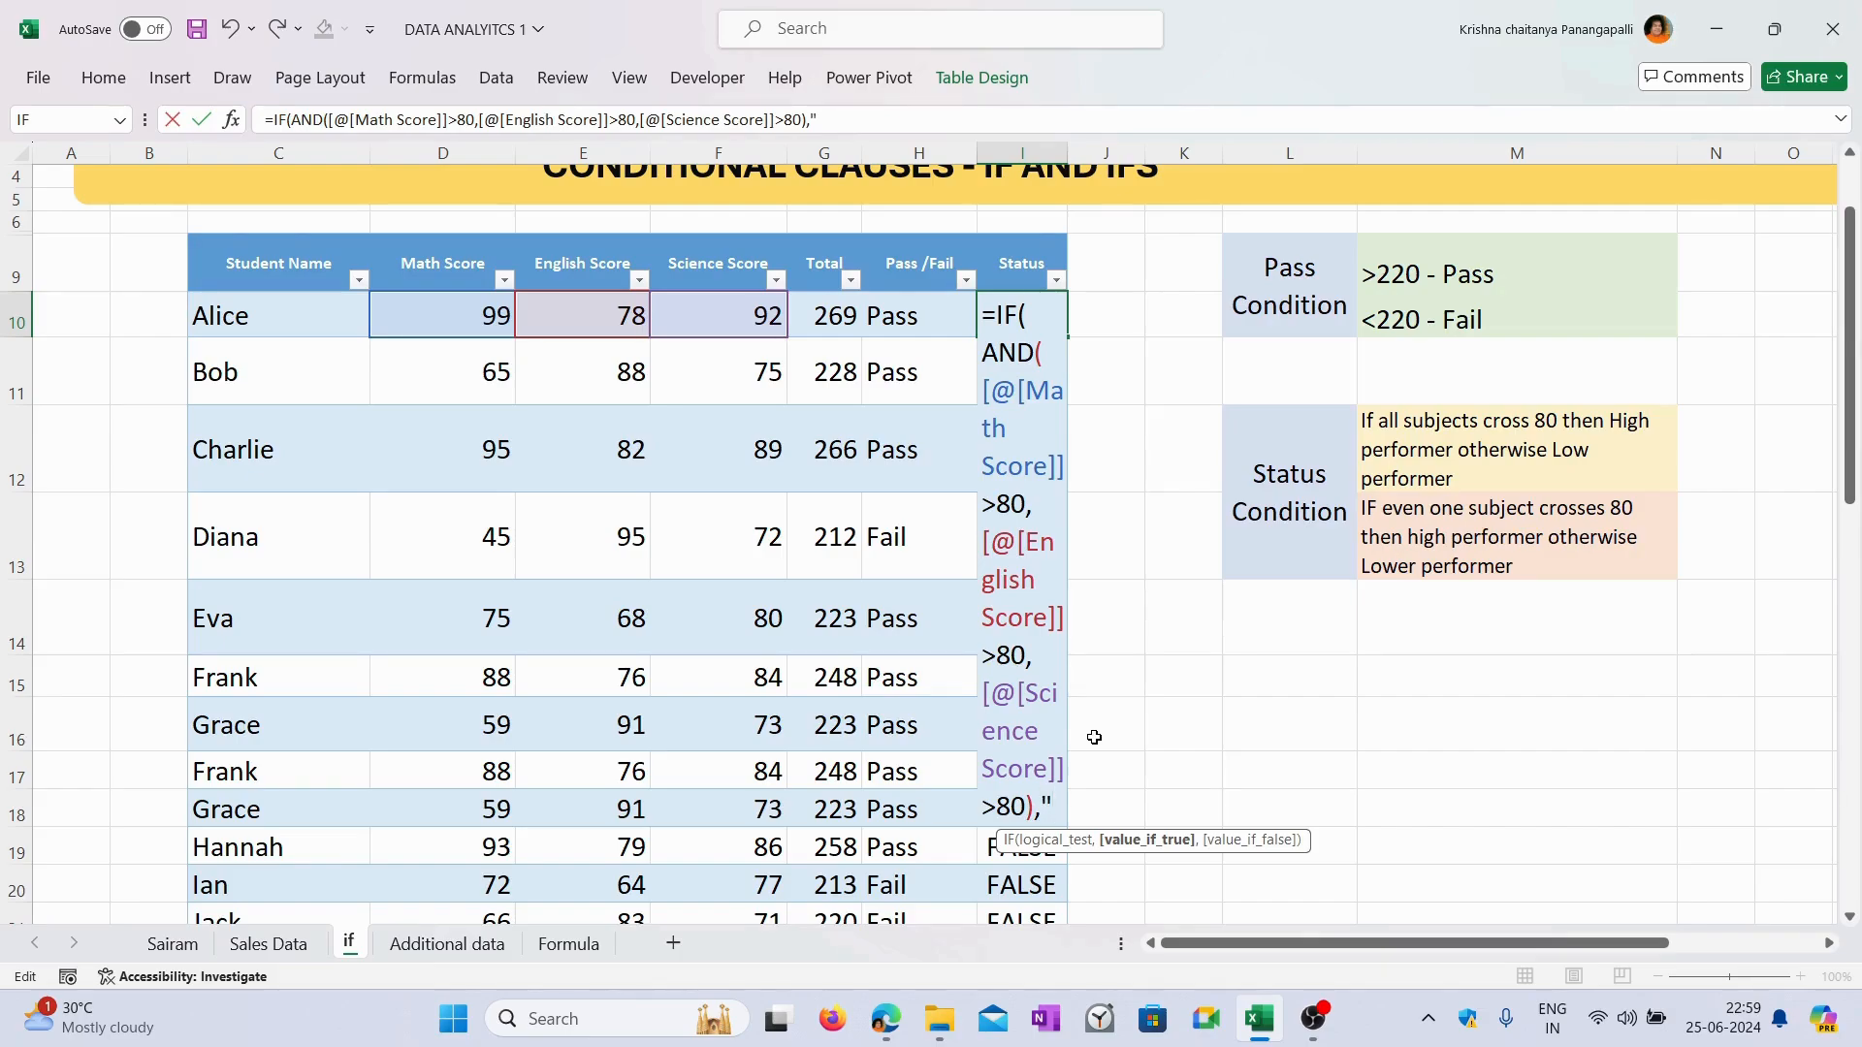
pyautogui.write('"Highperformer')
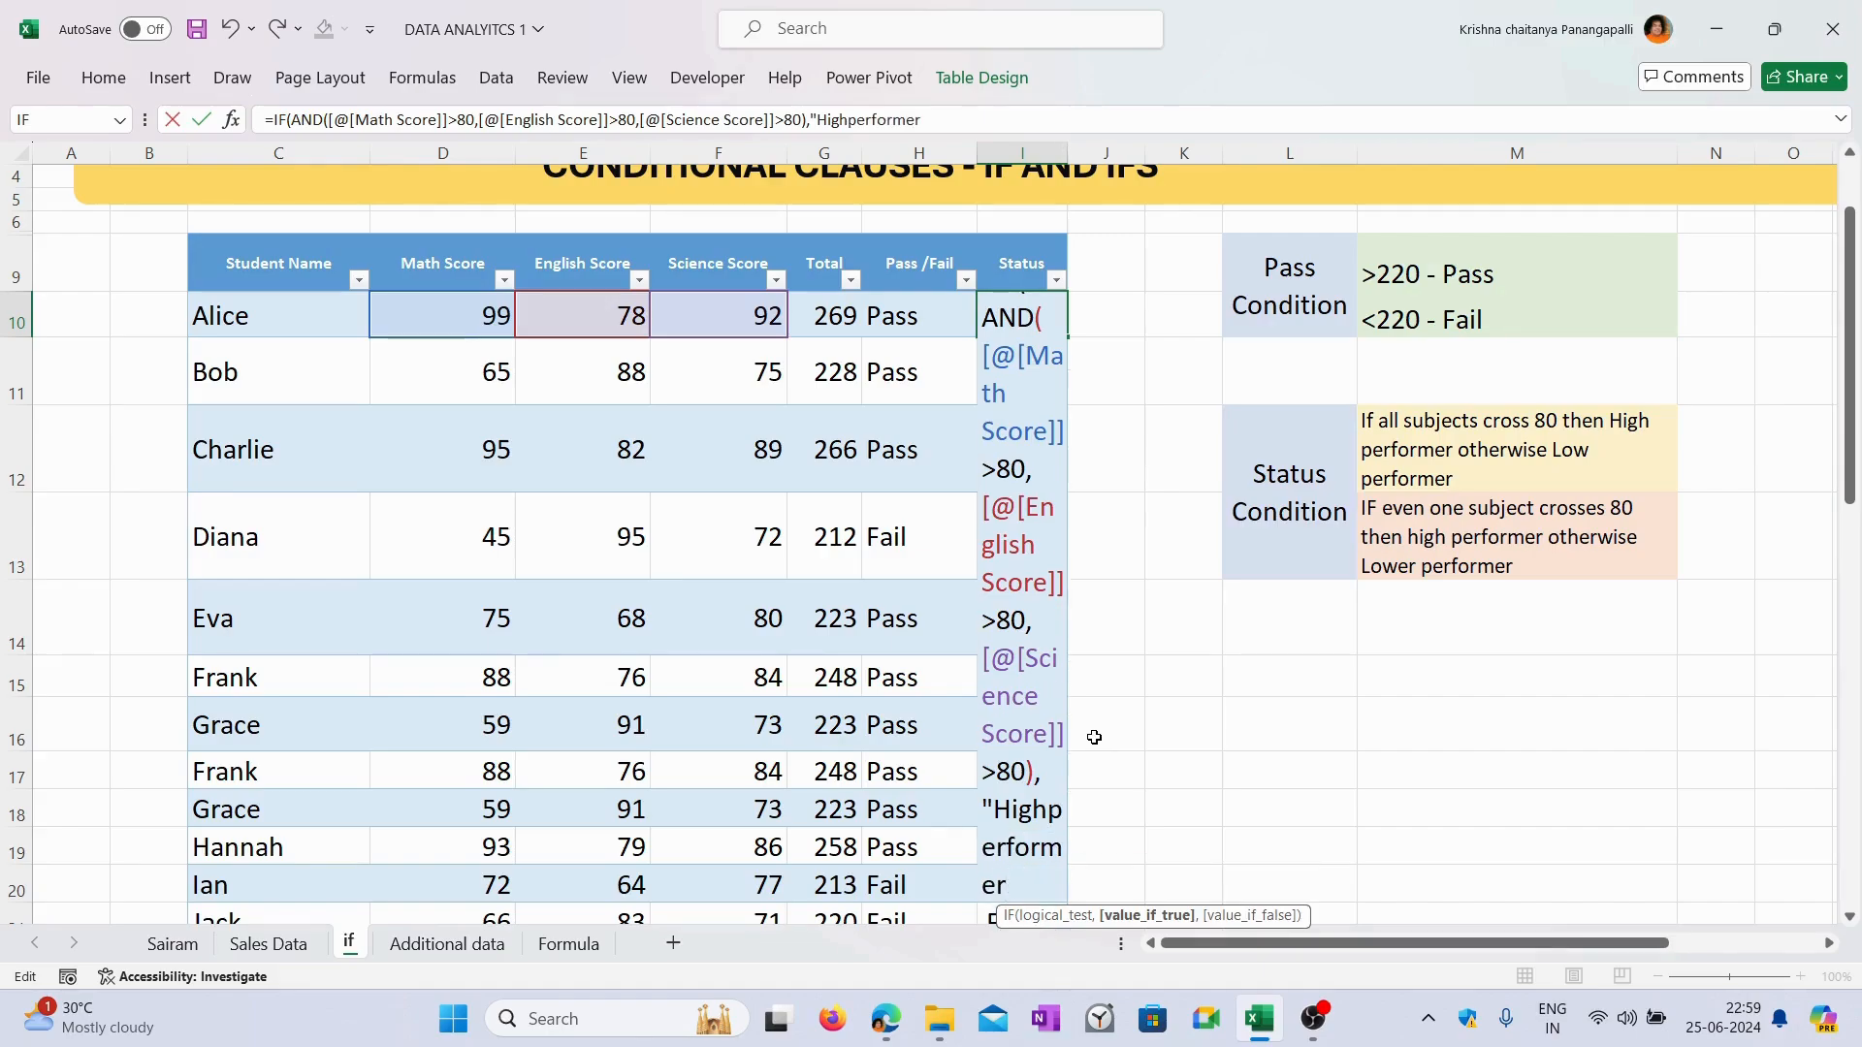
pyautogui.write('",Low')
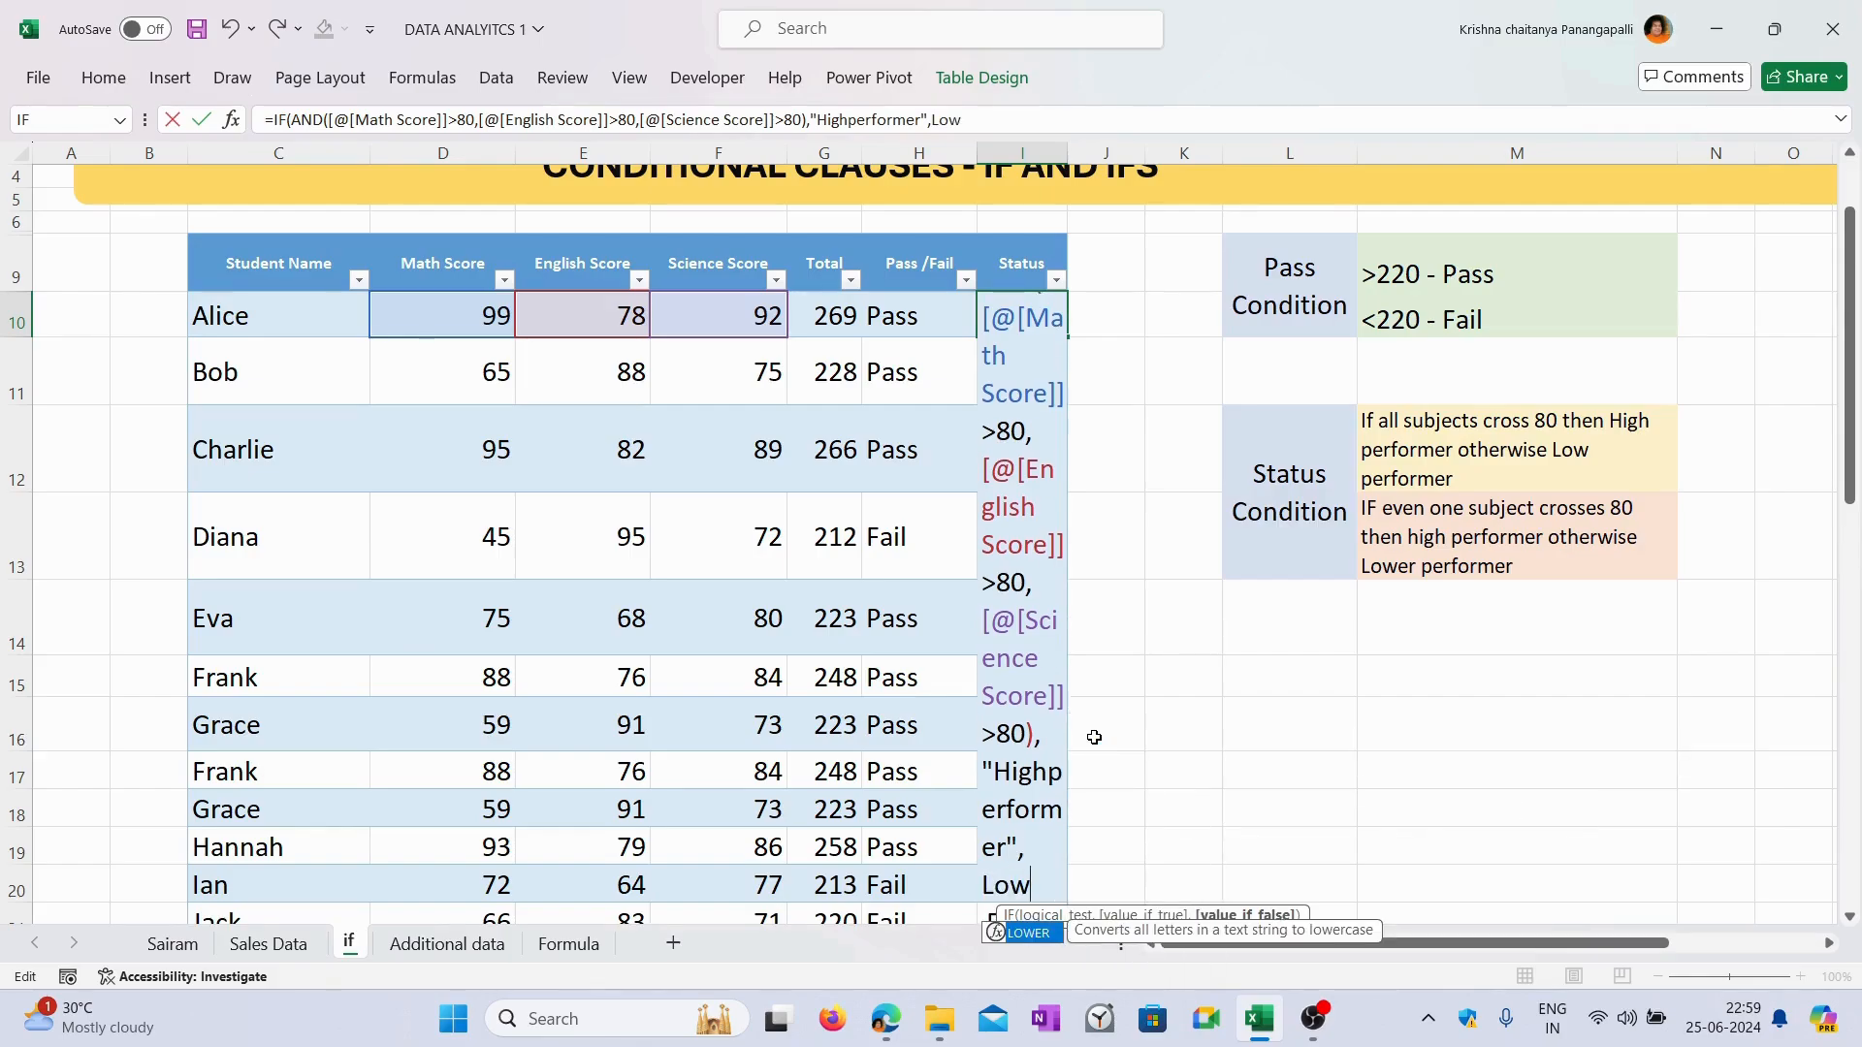
pyautogui.write(' Perform')
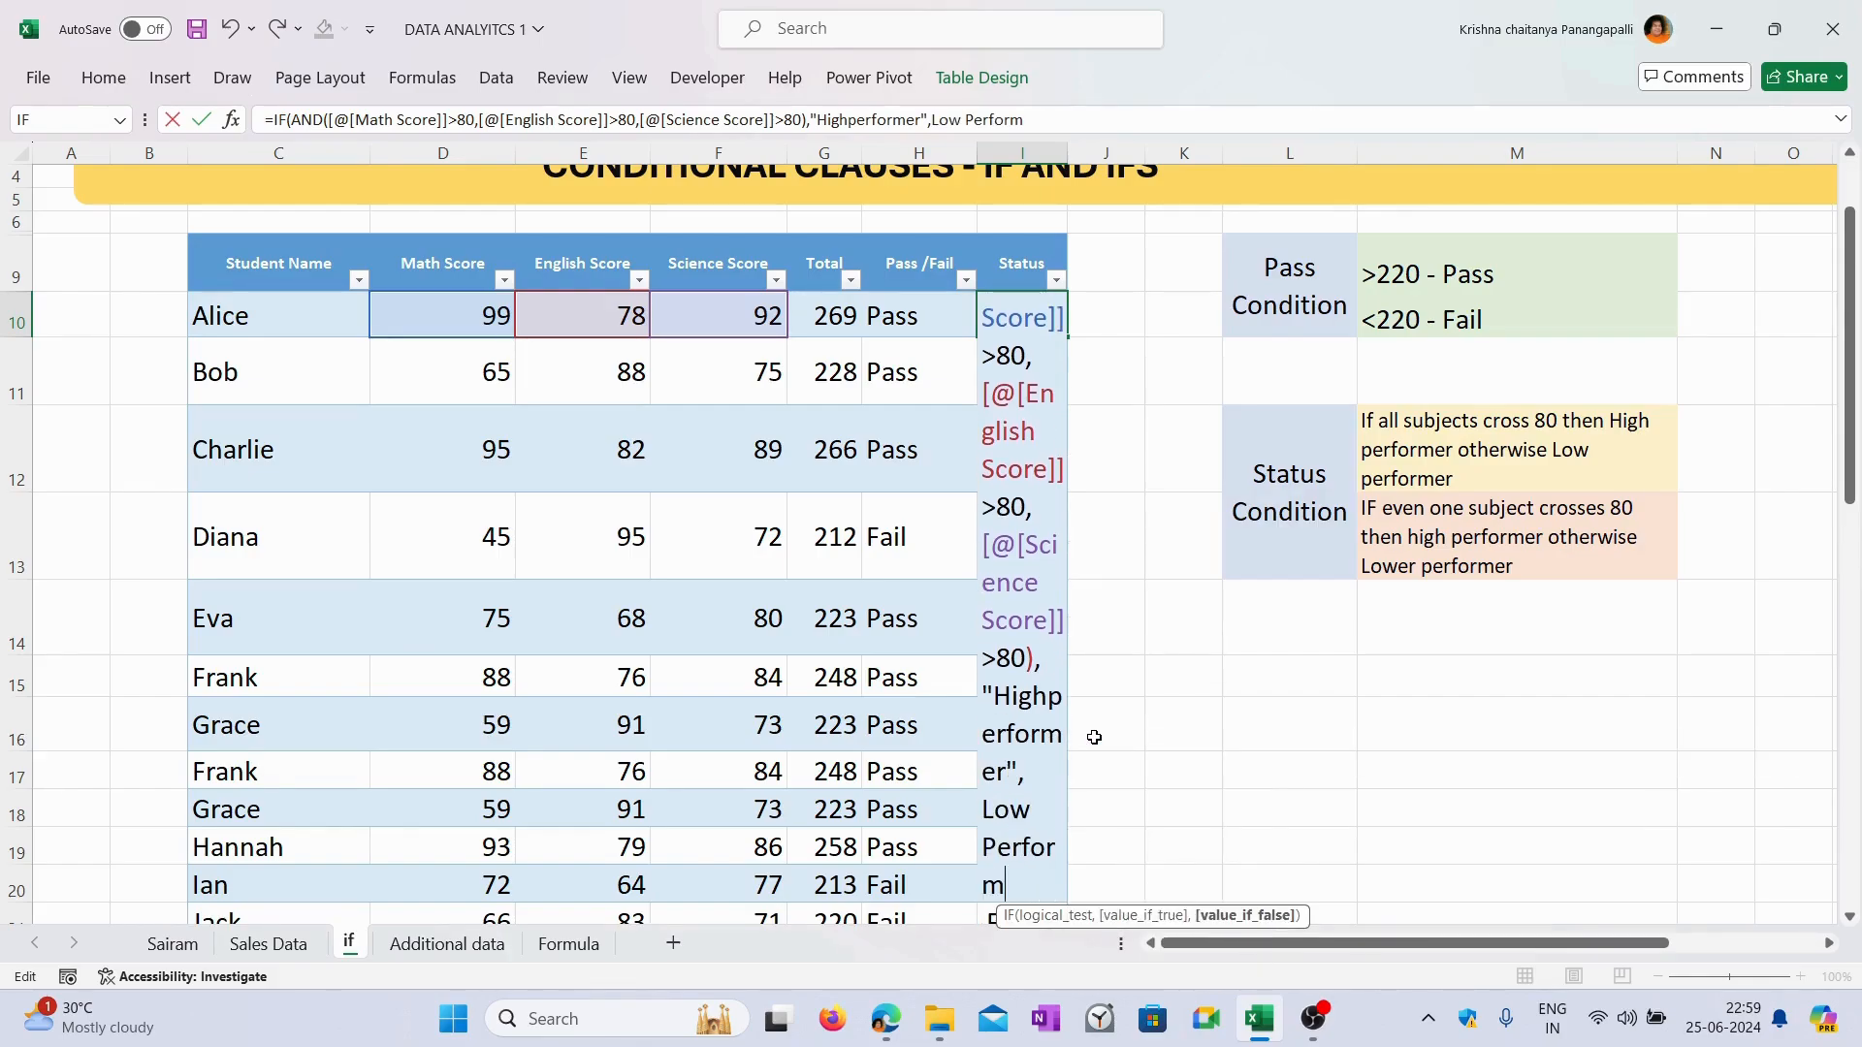
pyautogui.write('er")')
pyautogui.press('Return')
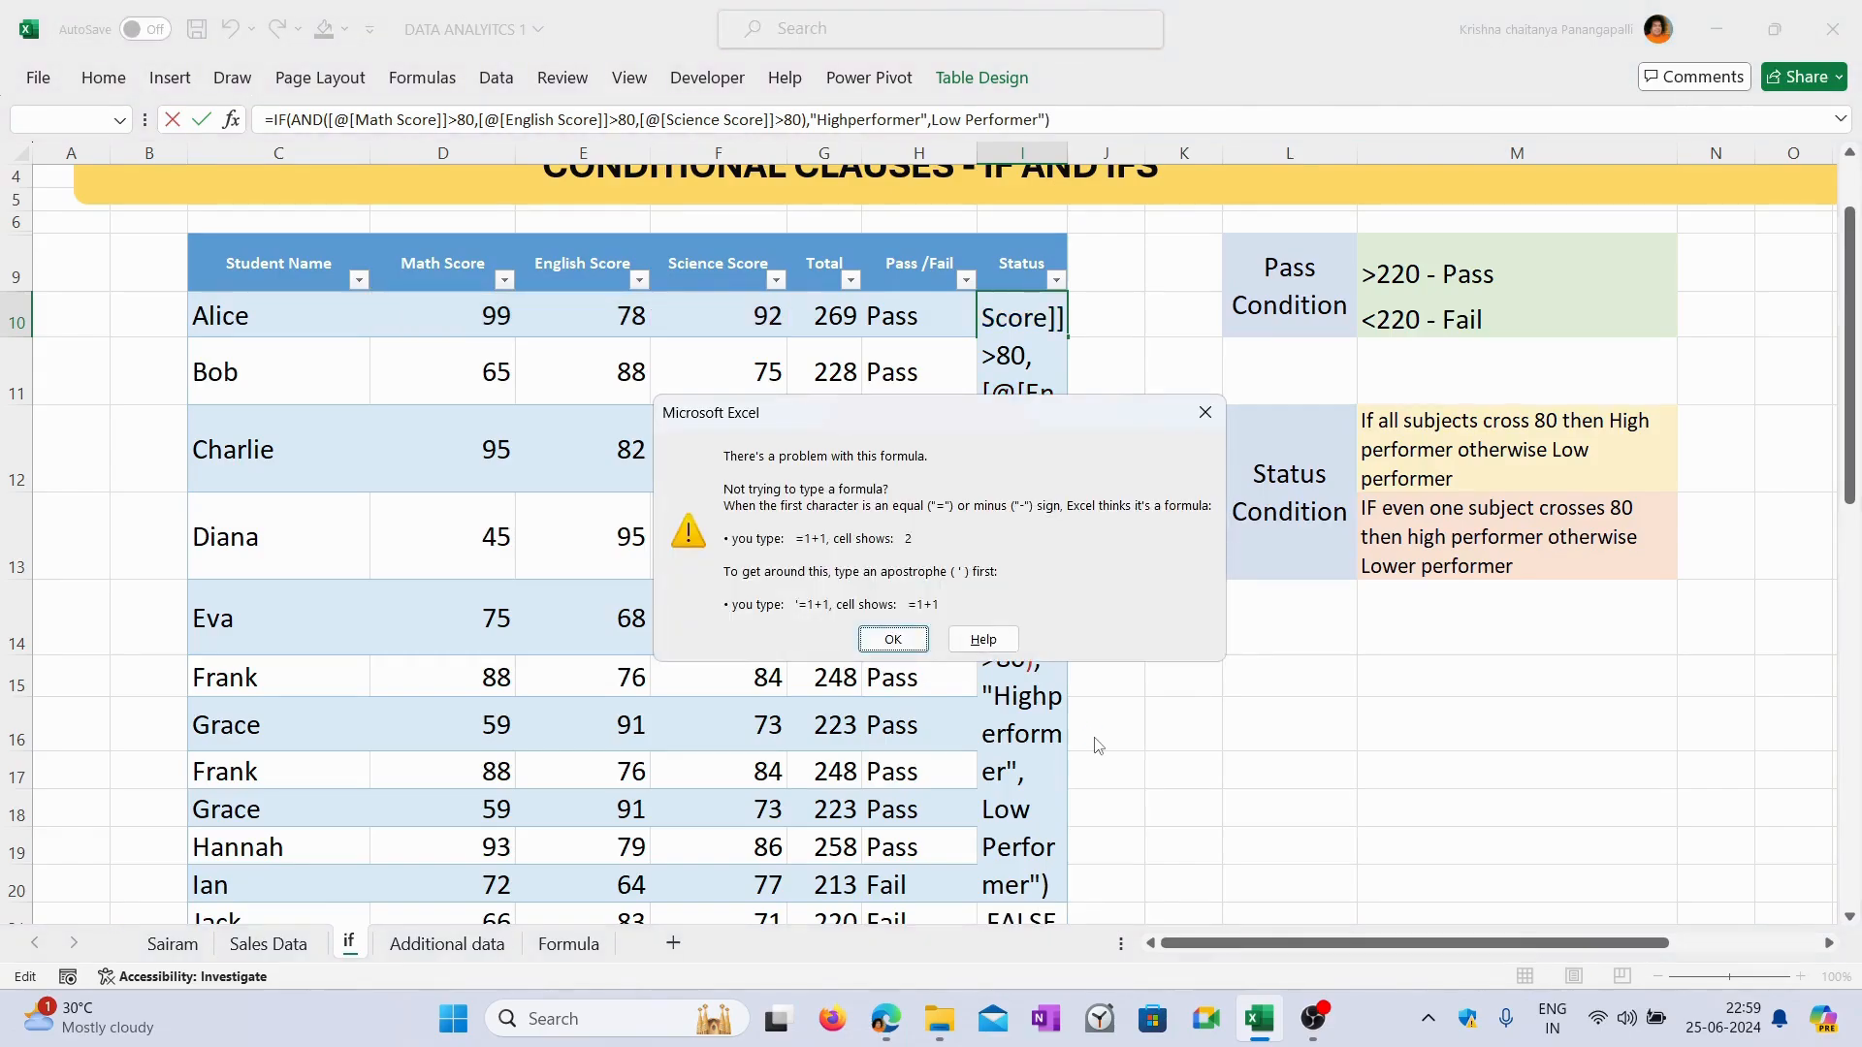
# Add the missing opening quotation mark before Low Performer in I10's formula and enter it.
pyautogui.click(1205, 413)
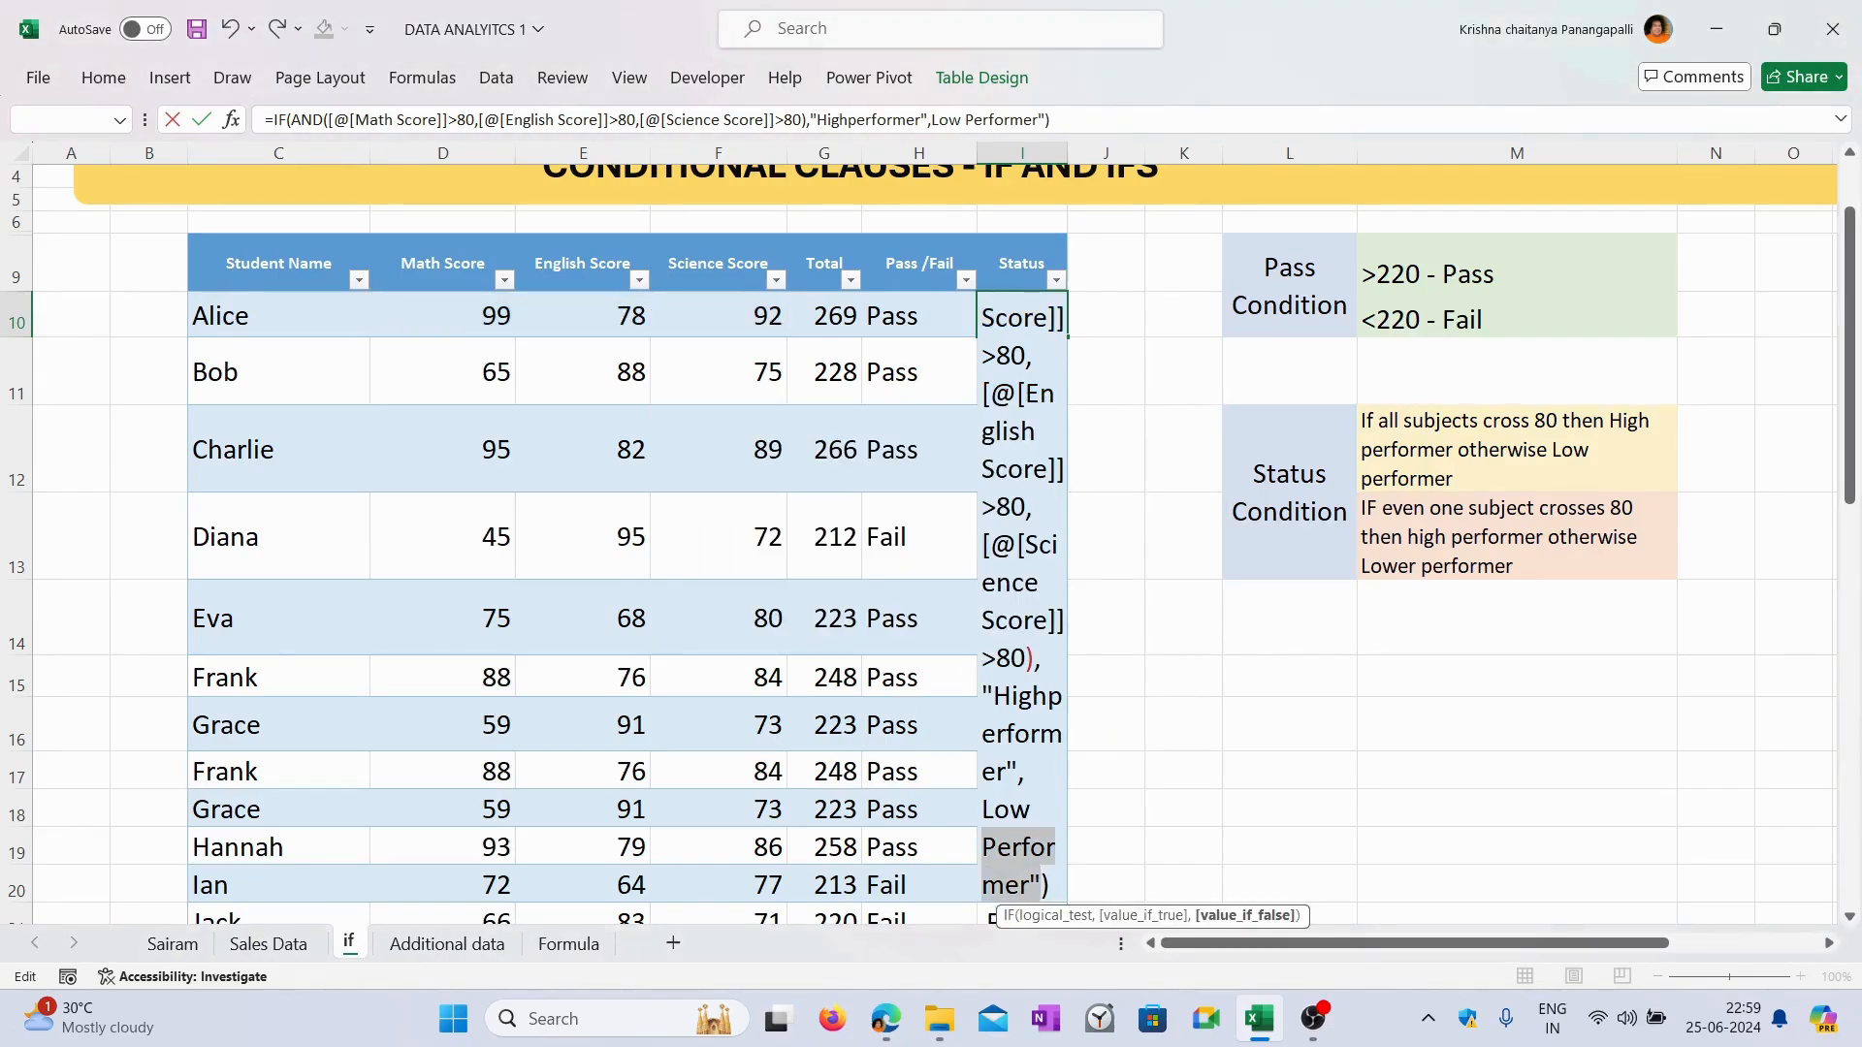
pyautogui.scroll(-1, 1040, 883)
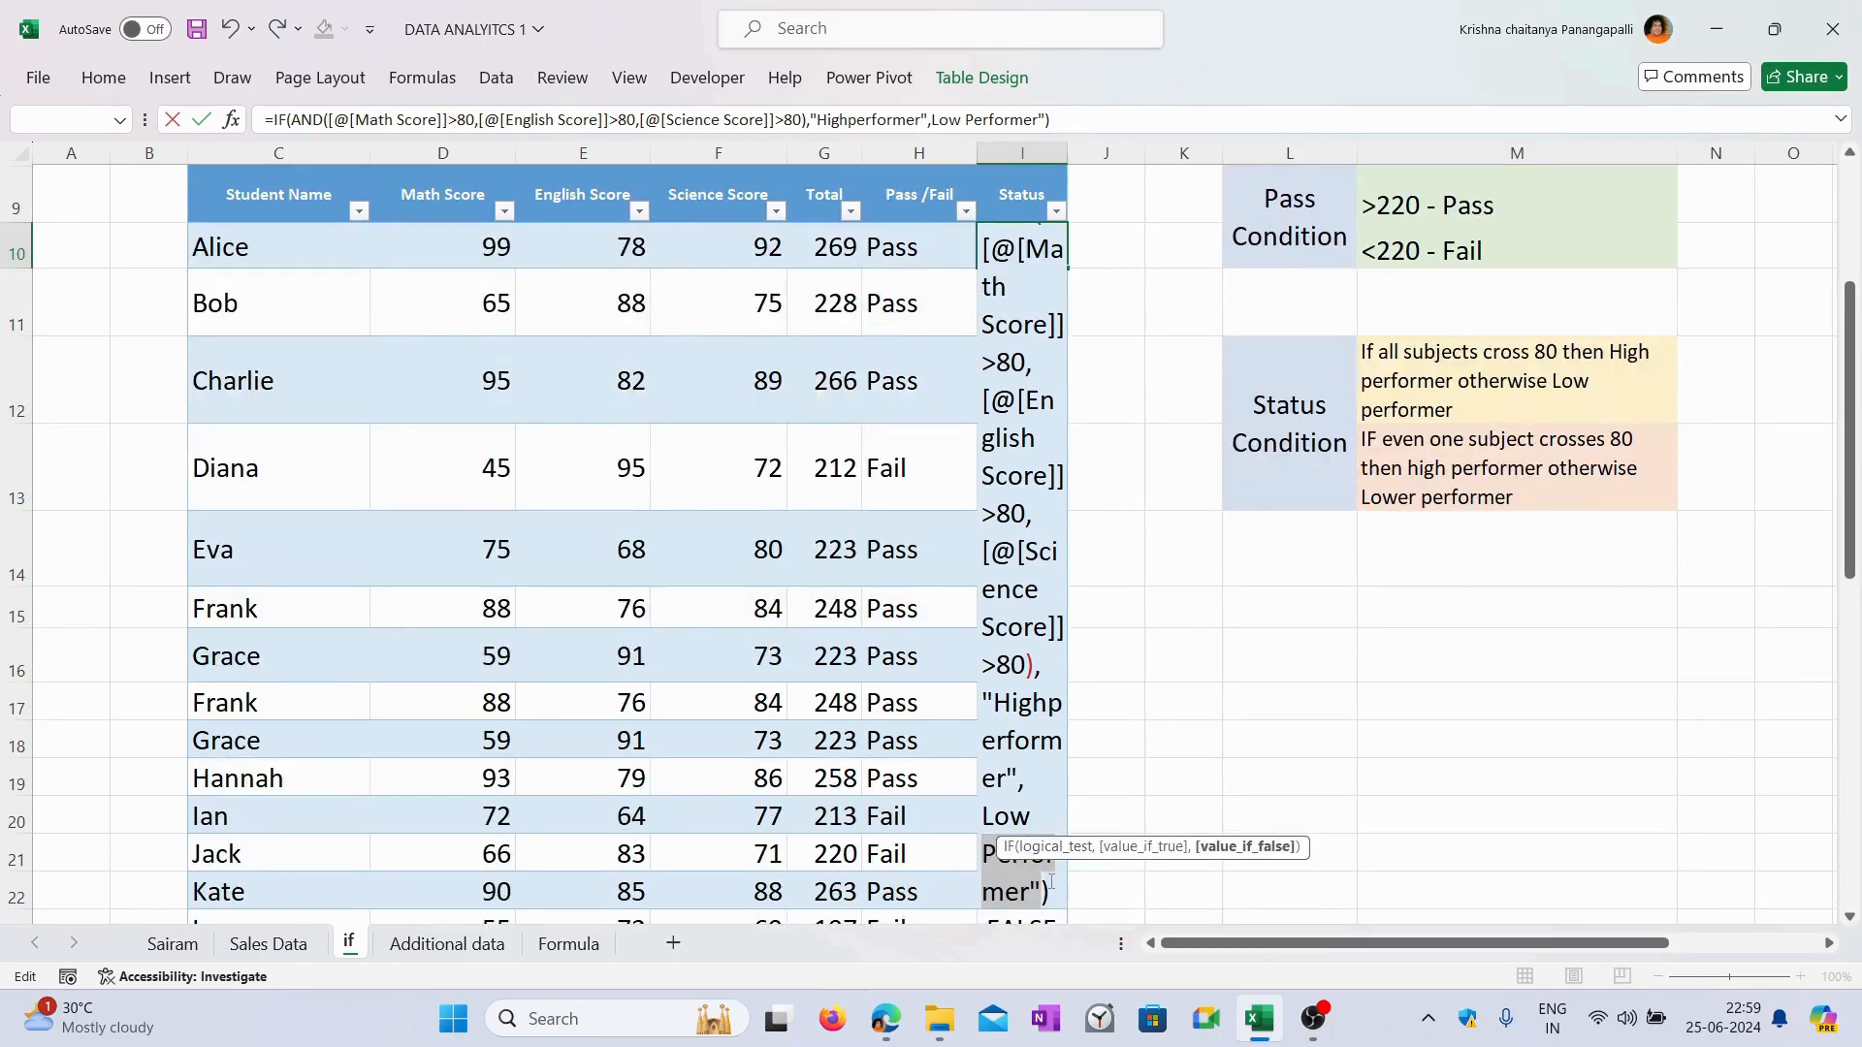
pyautogui.click(984, 818)
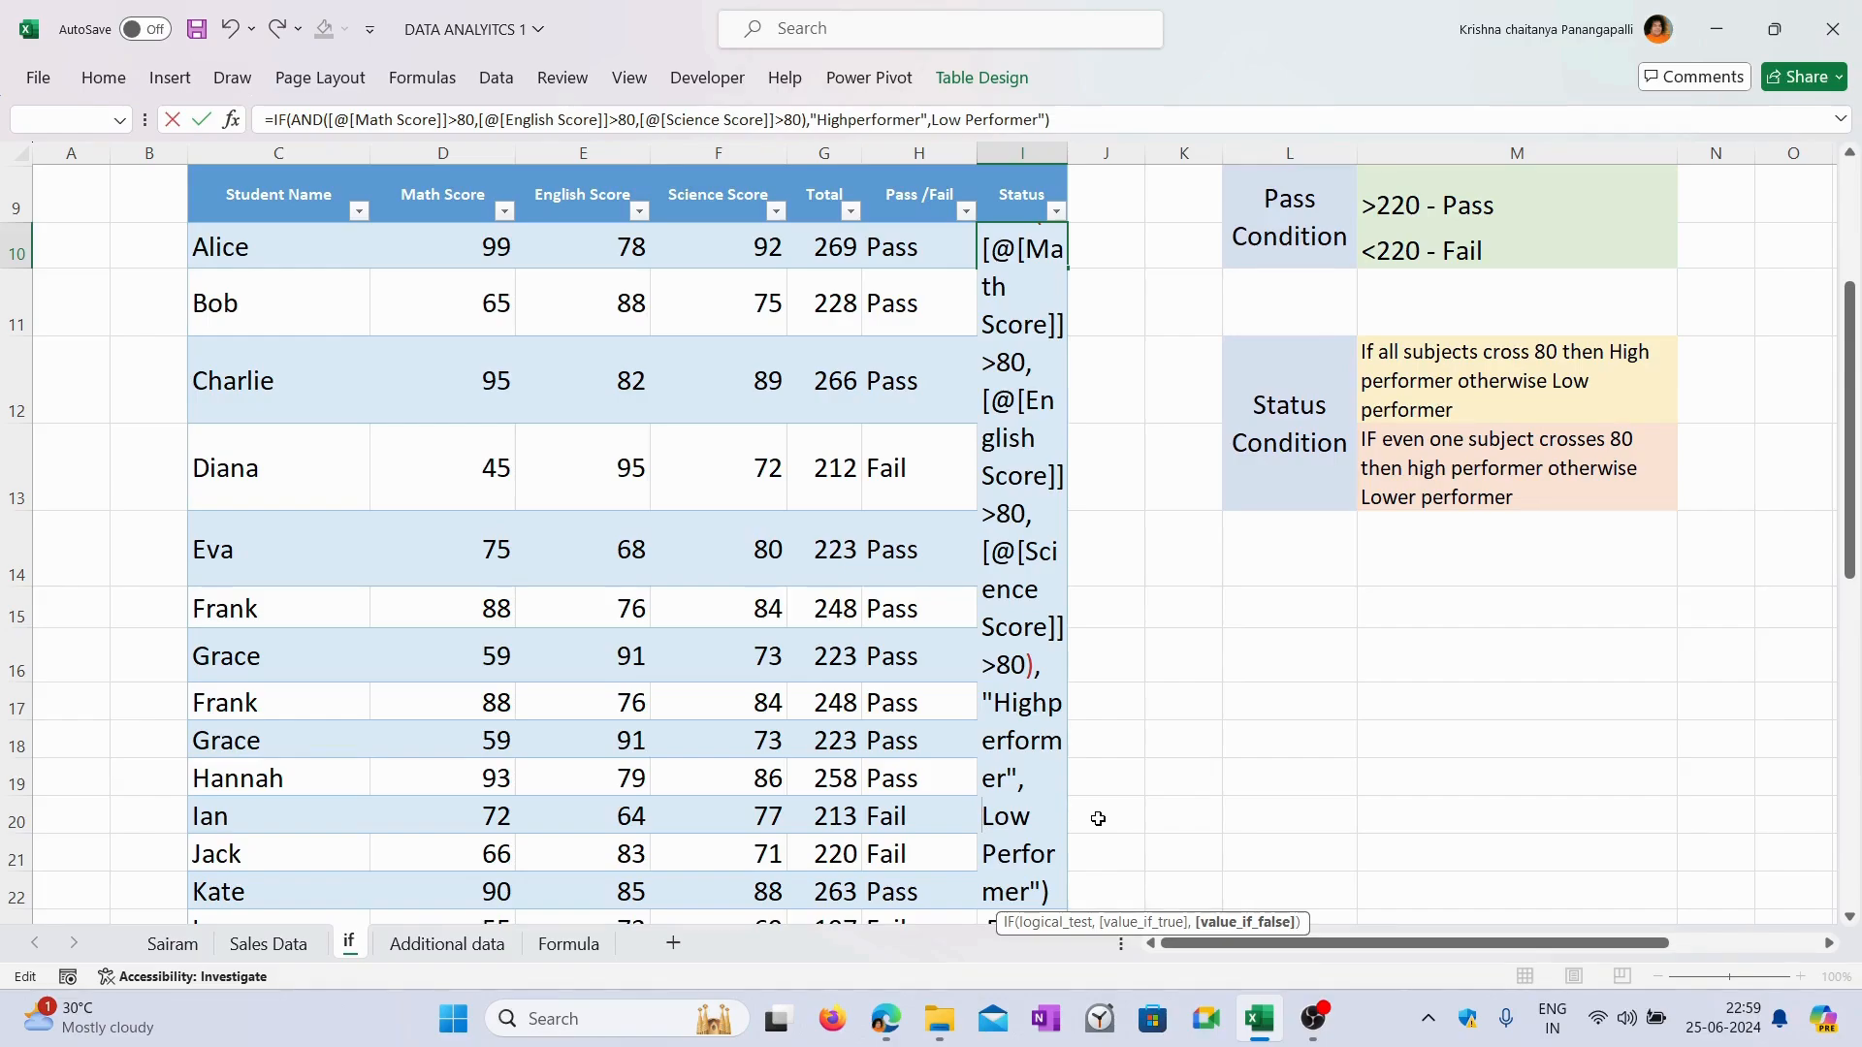
pyautogui.write('"')
pyautogui.press('Return')
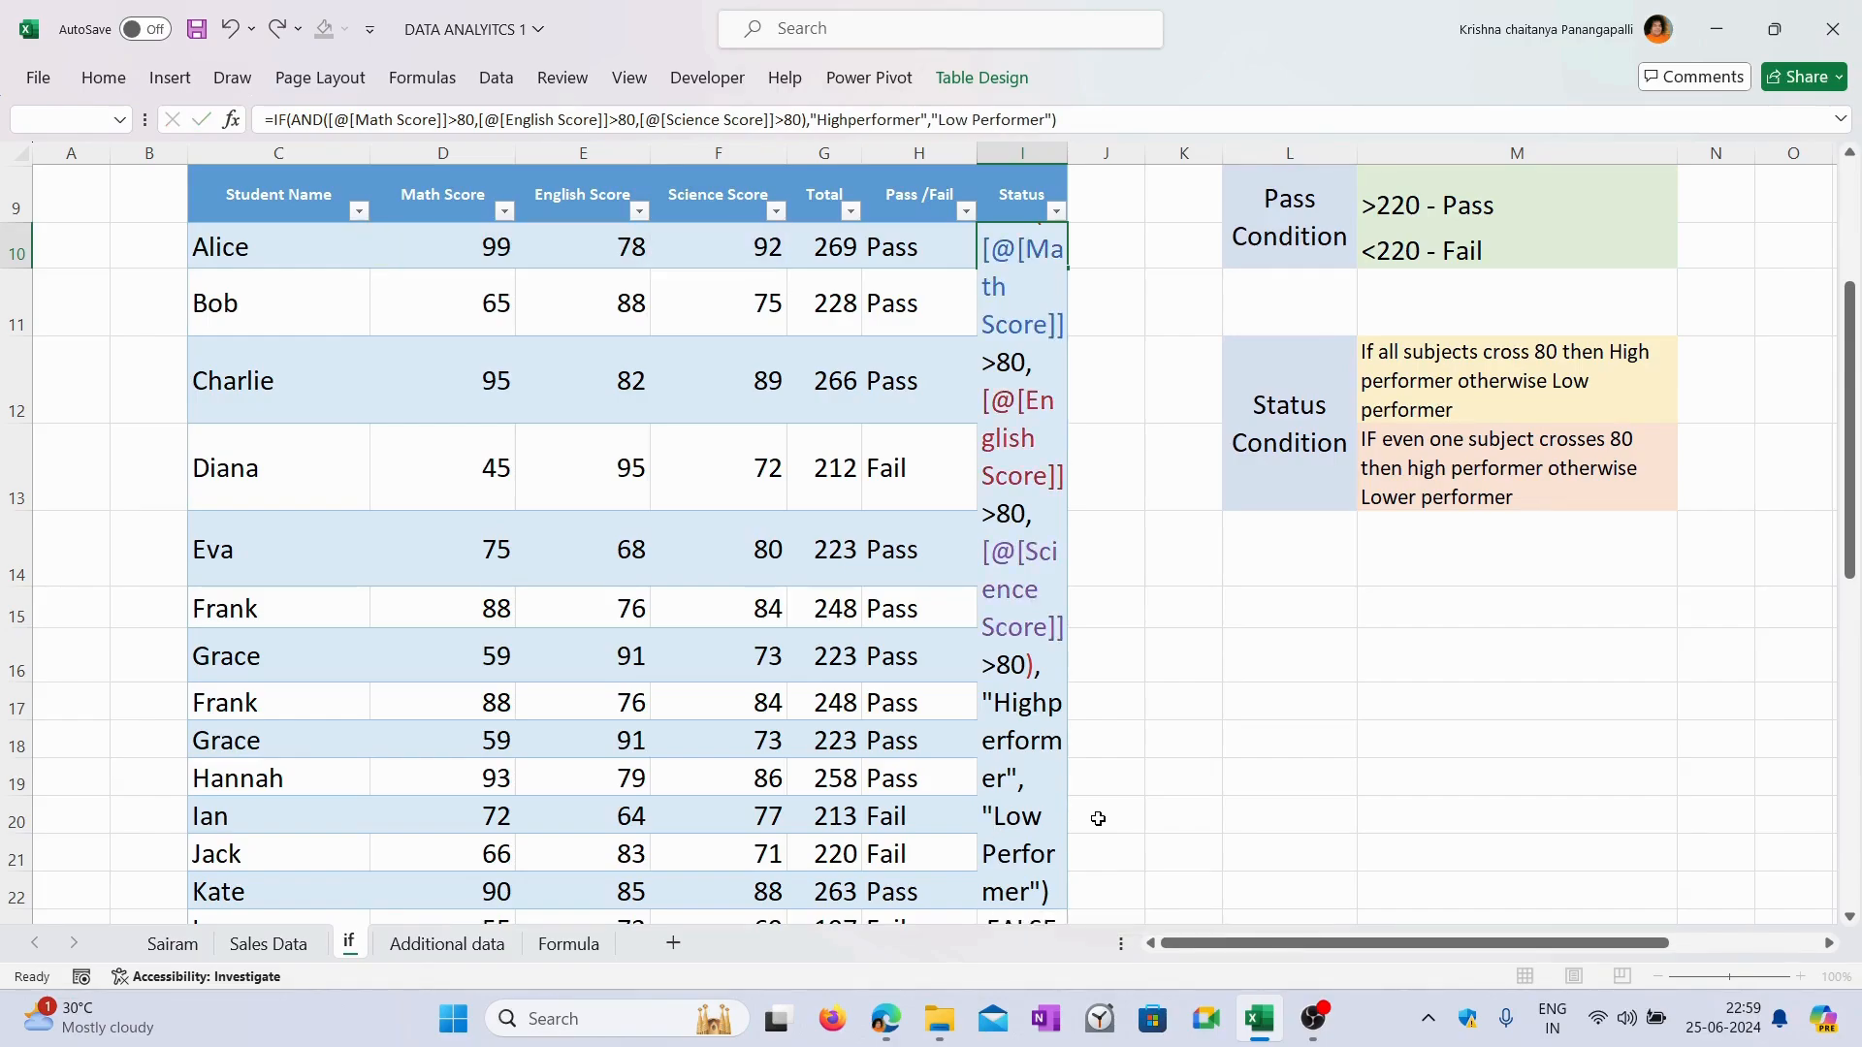
pyautogui.click(1175, 606)
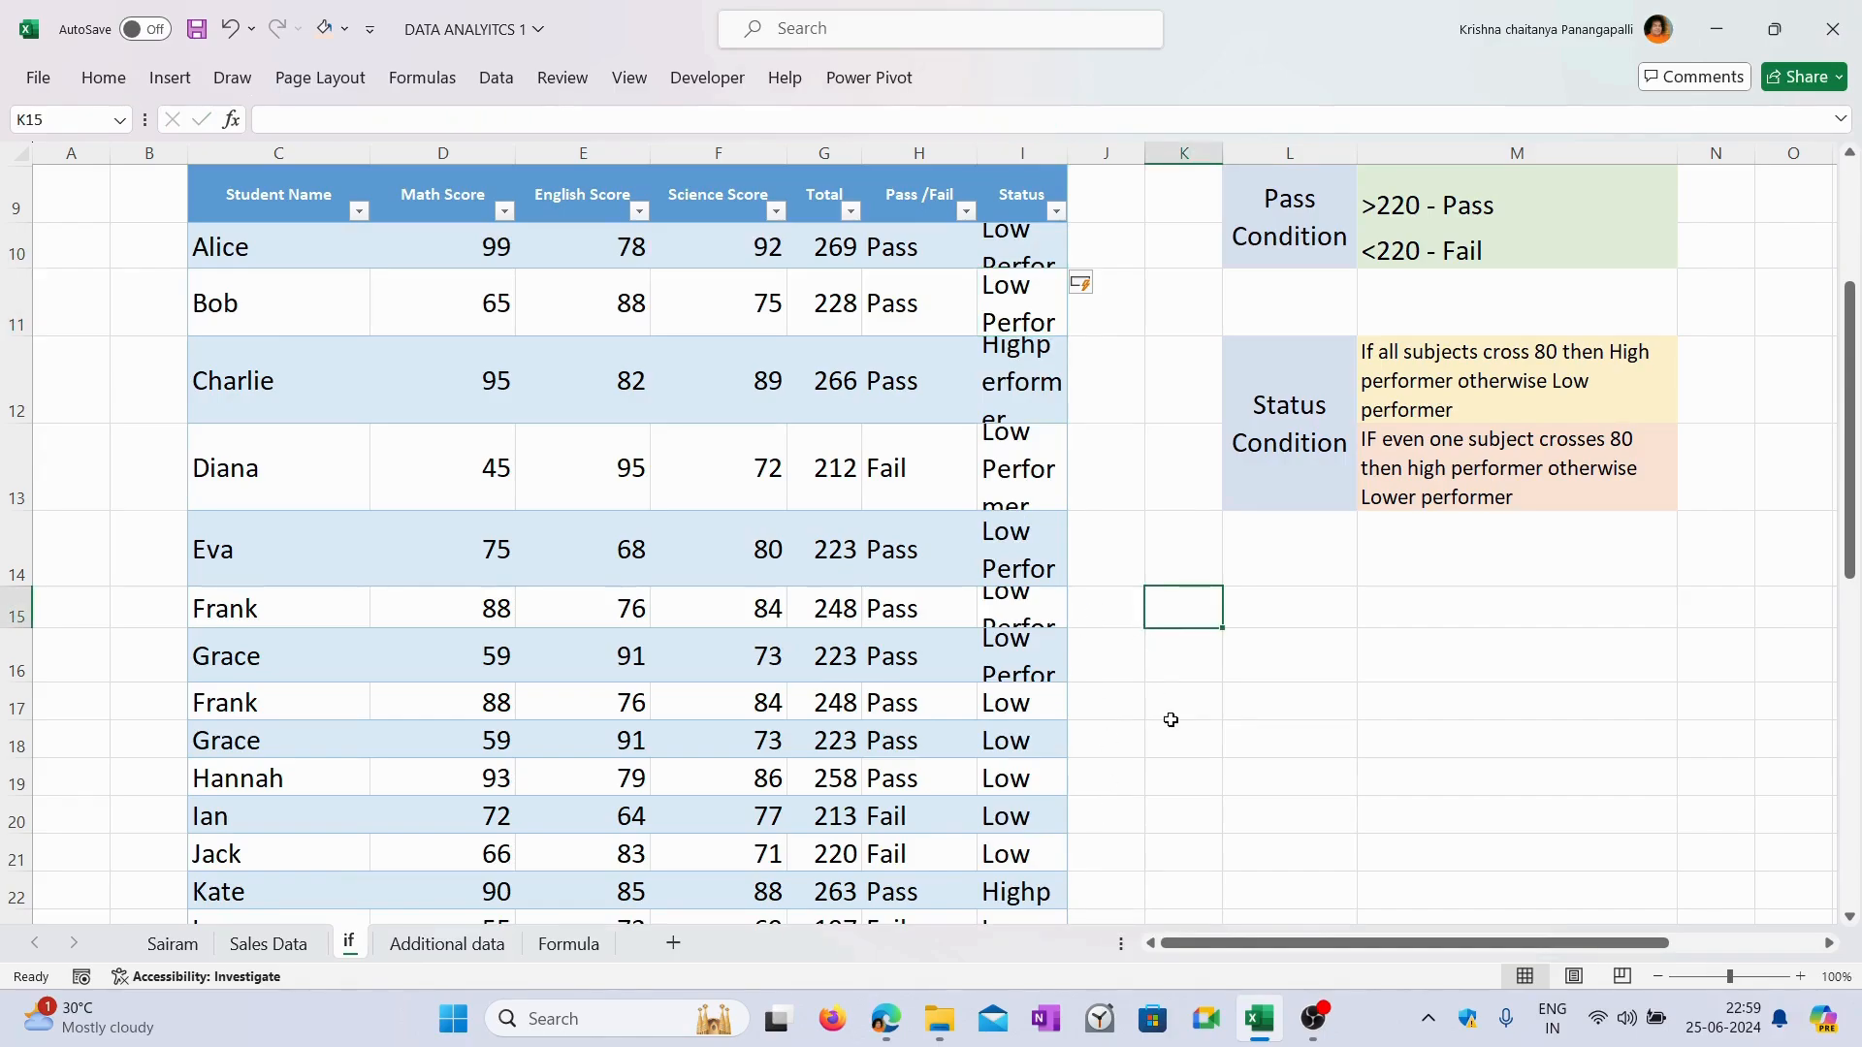
# Widen the Status column to fit its full text and review the results down the table.
pyautogui.scroll(3, 1172, 718)
pyautogui.moveTo(1068, 155); pyautogui.dragTo(1167, 155)
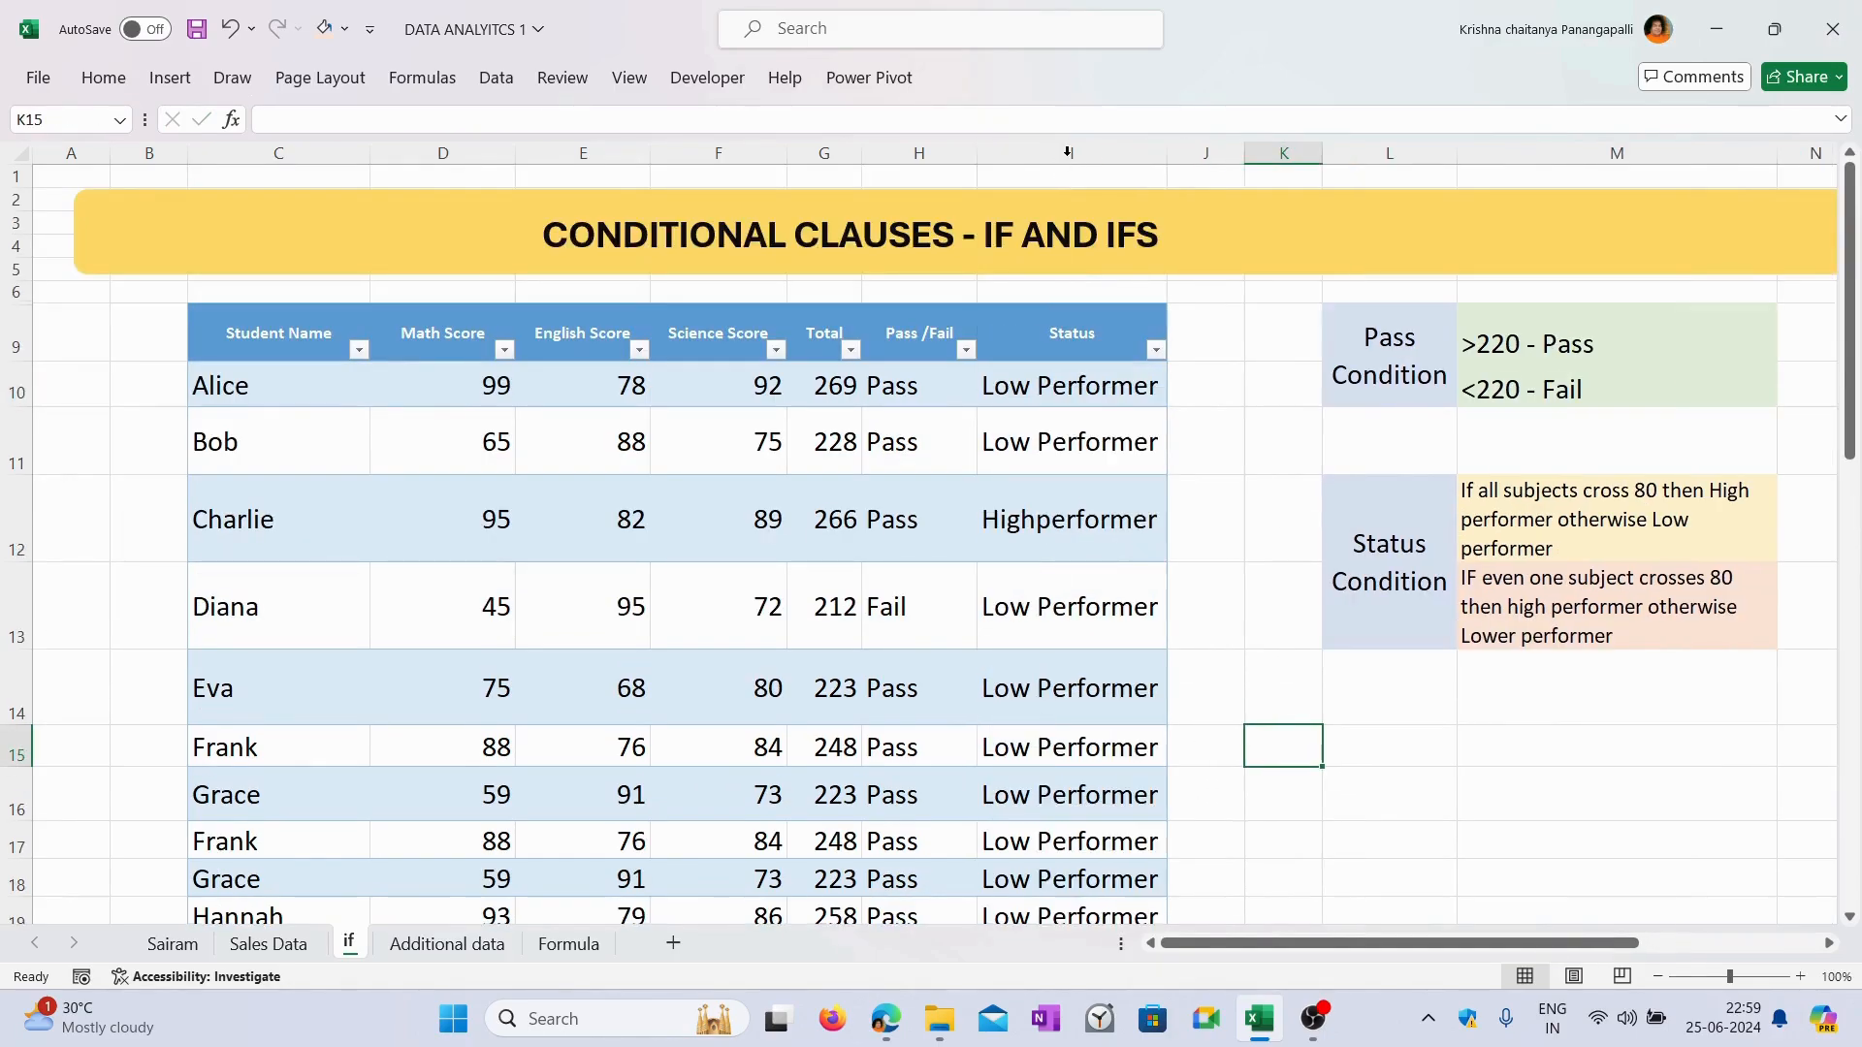
pyautogui.scroll(-6, 1047, 535)
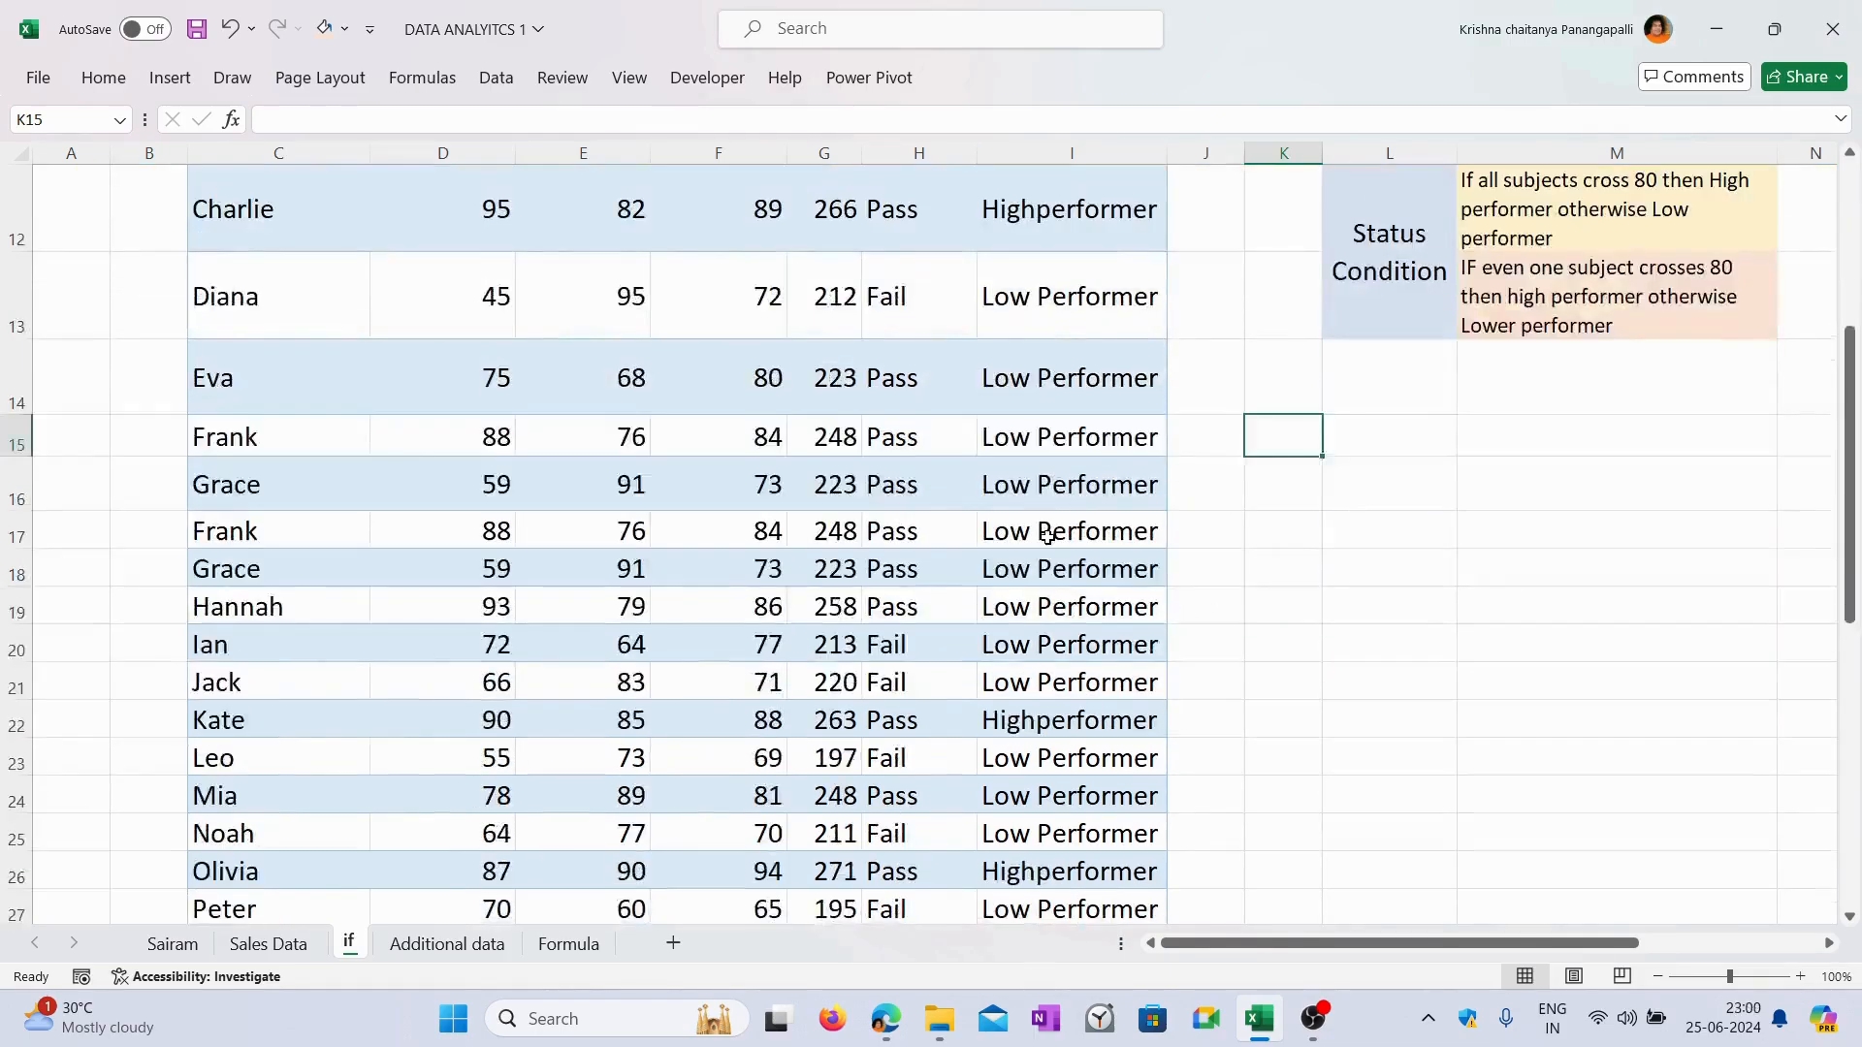
pyautogui.scroll(6, 1047, 537)
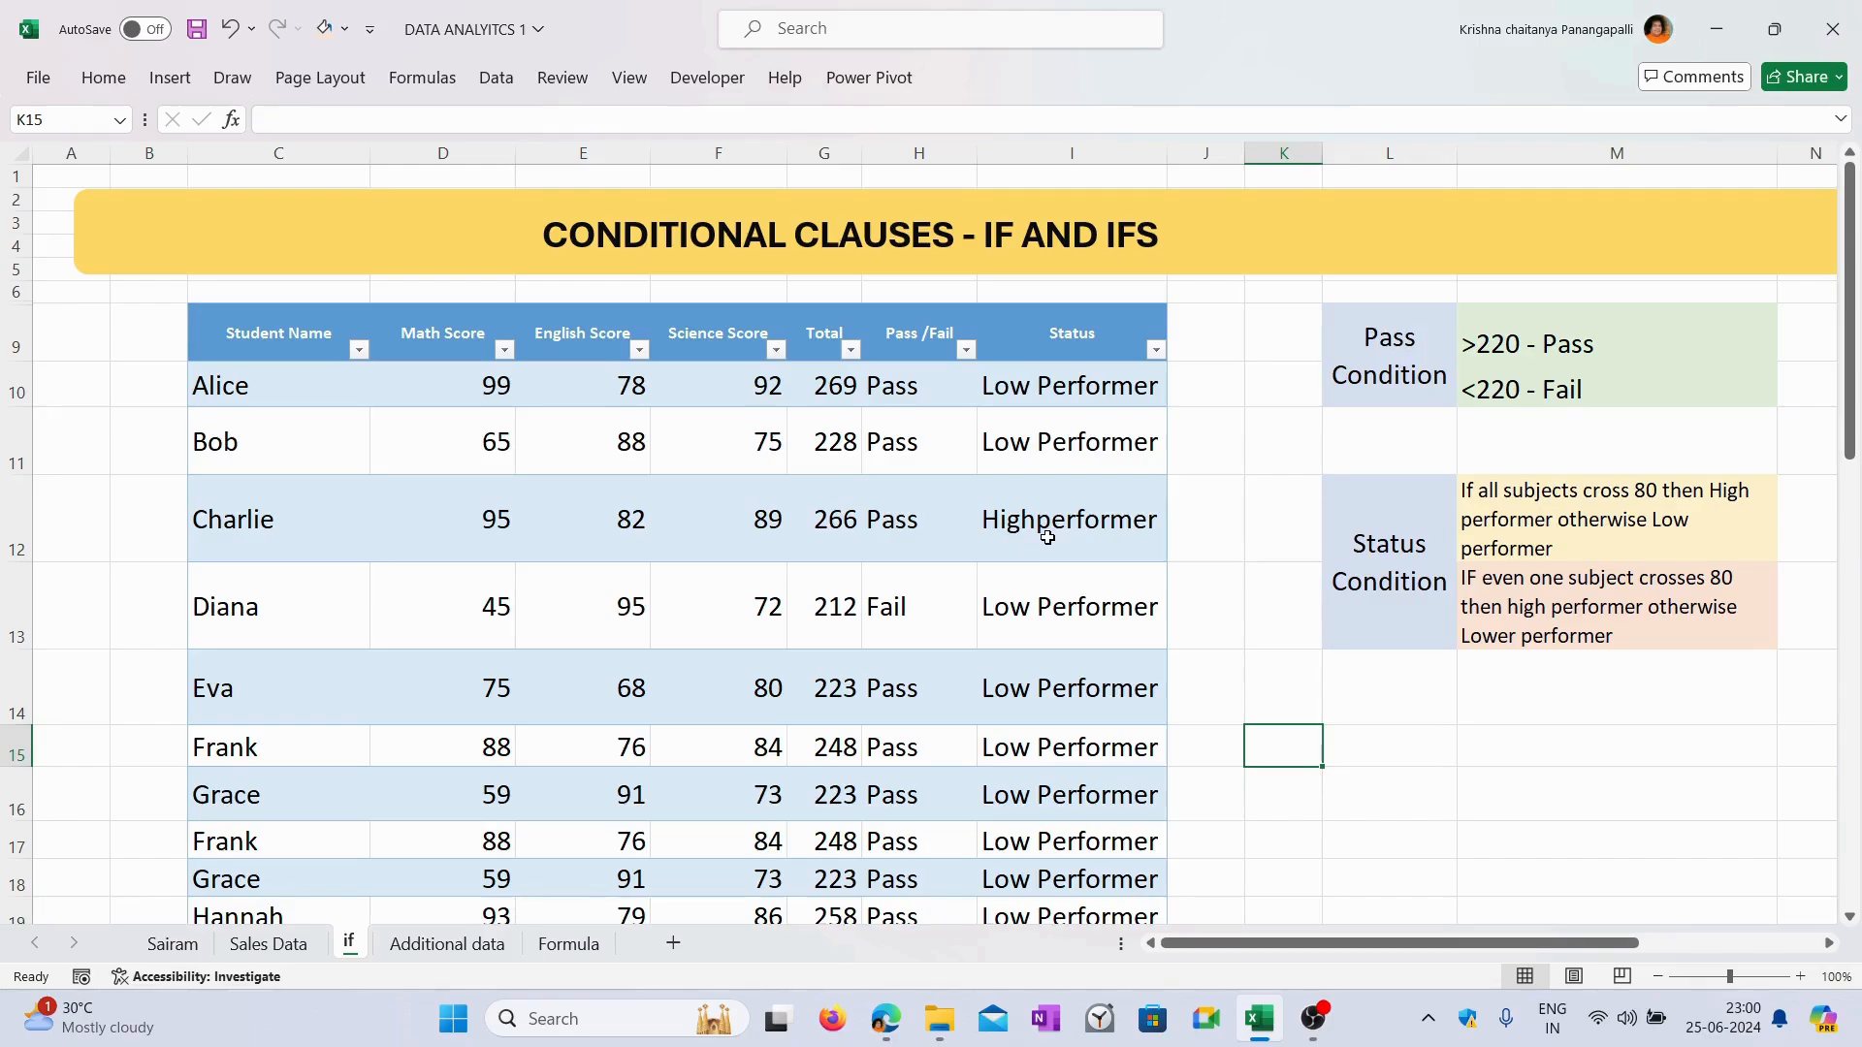
# Clear all Status formulas from I10 down to the end of the table.
pyautogui.click(1092, 391)
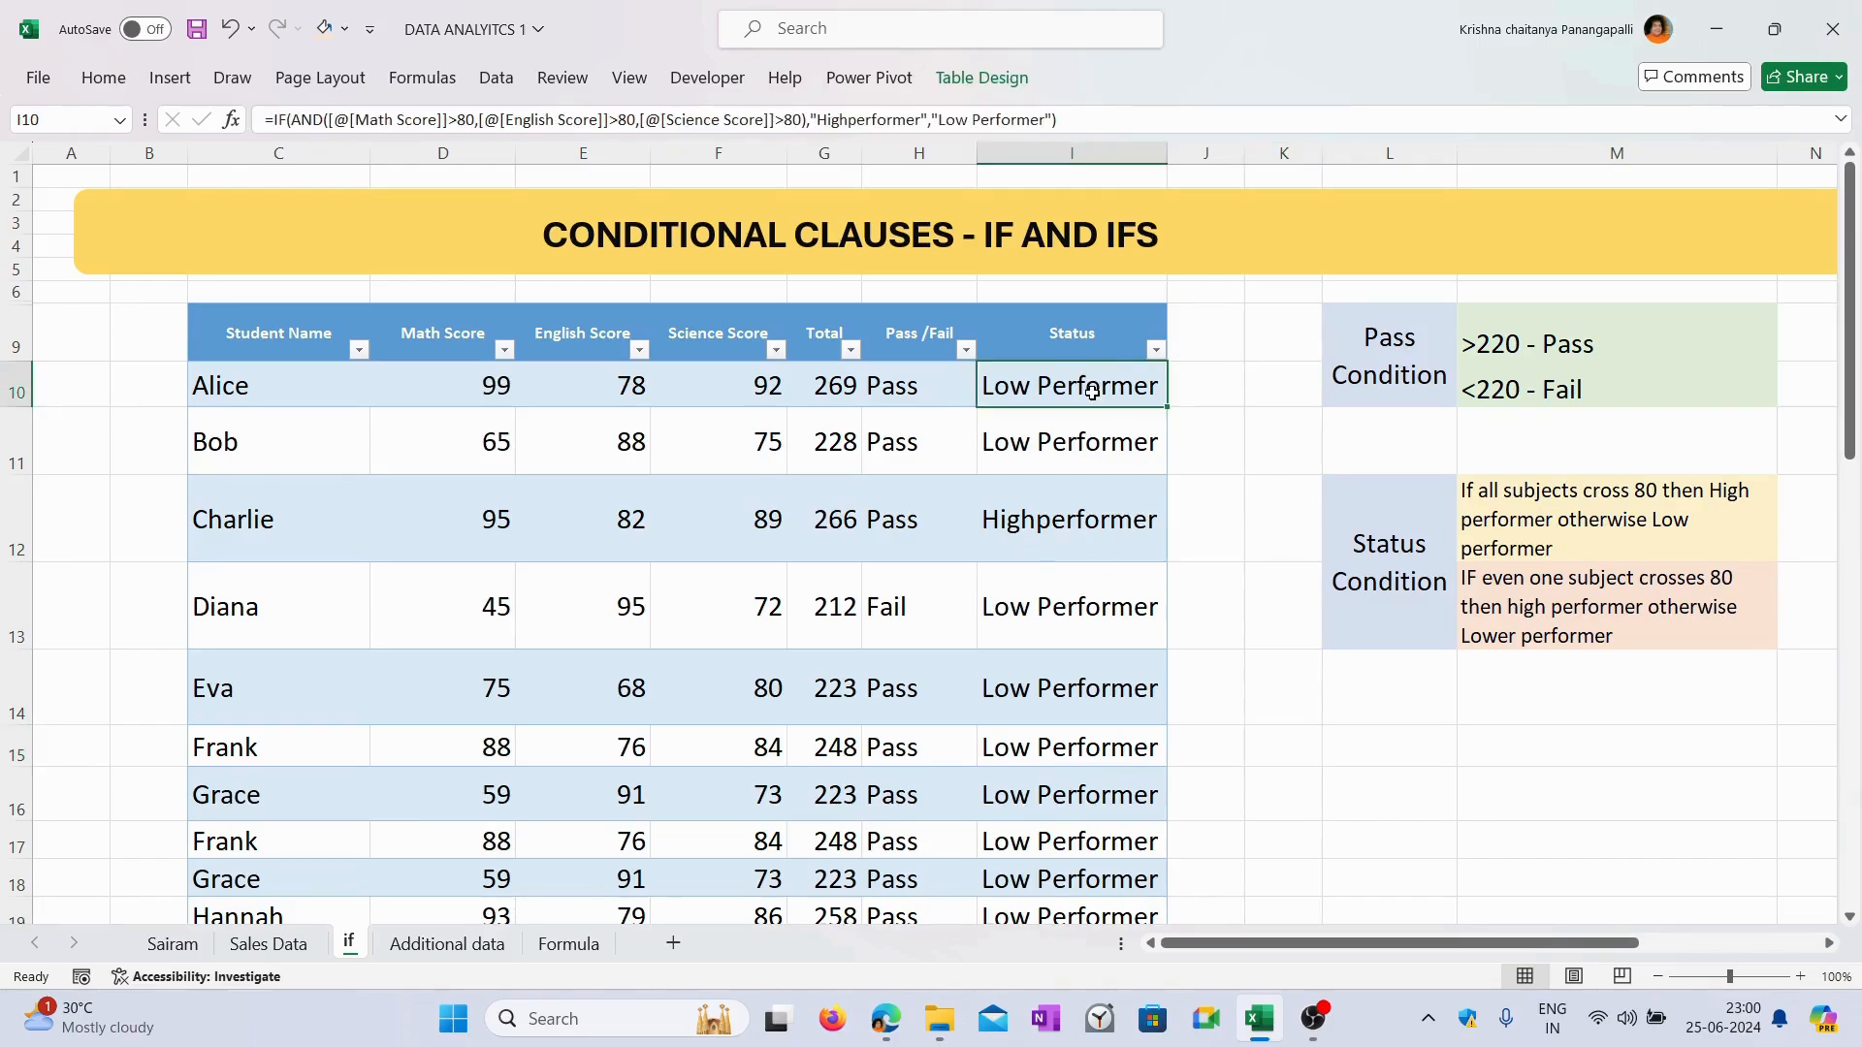
pyautogui.hotkey('ctrl', 'shift', 'Down')
pyautogui.press('Delete')
pyautogui.scroll(10, 1092, 392)
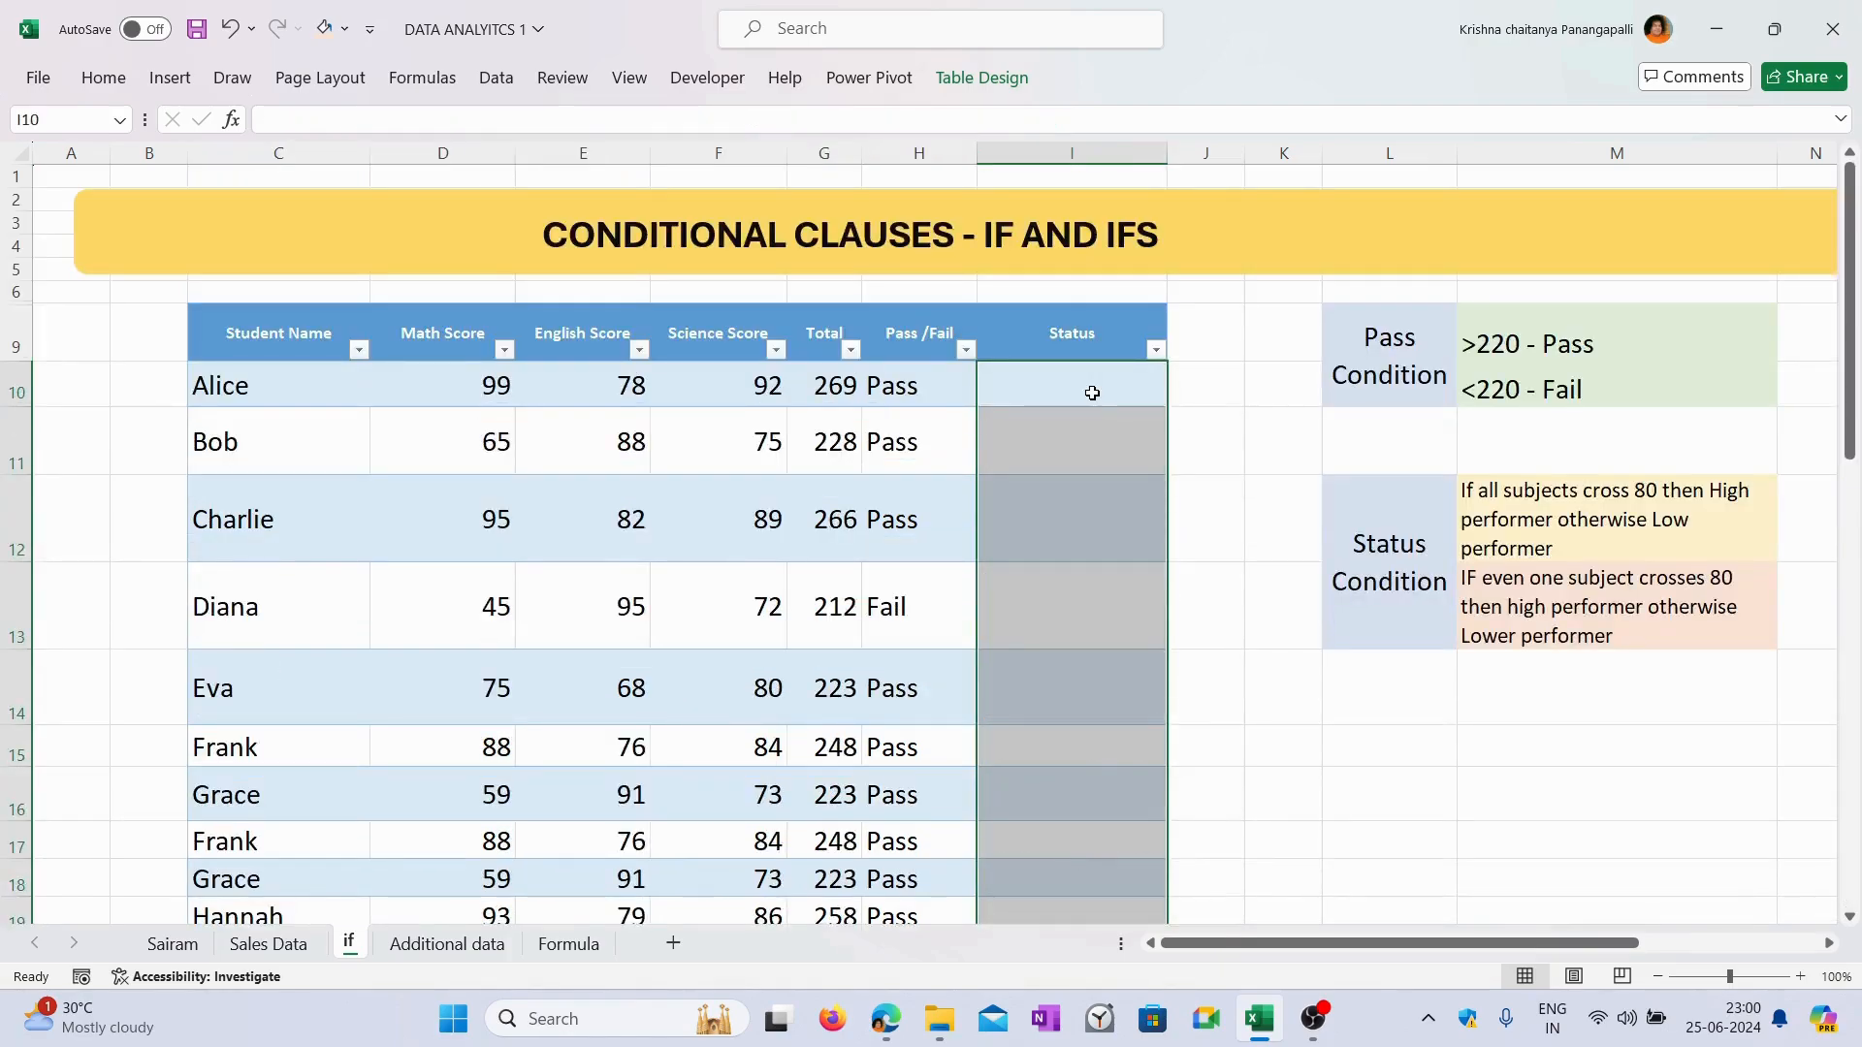
# Start an IF formula in I10 with a nested AND whose first condition is Math Score greater than 80.
pyautogui.click(1091, 392)
pyautogui.write('=')
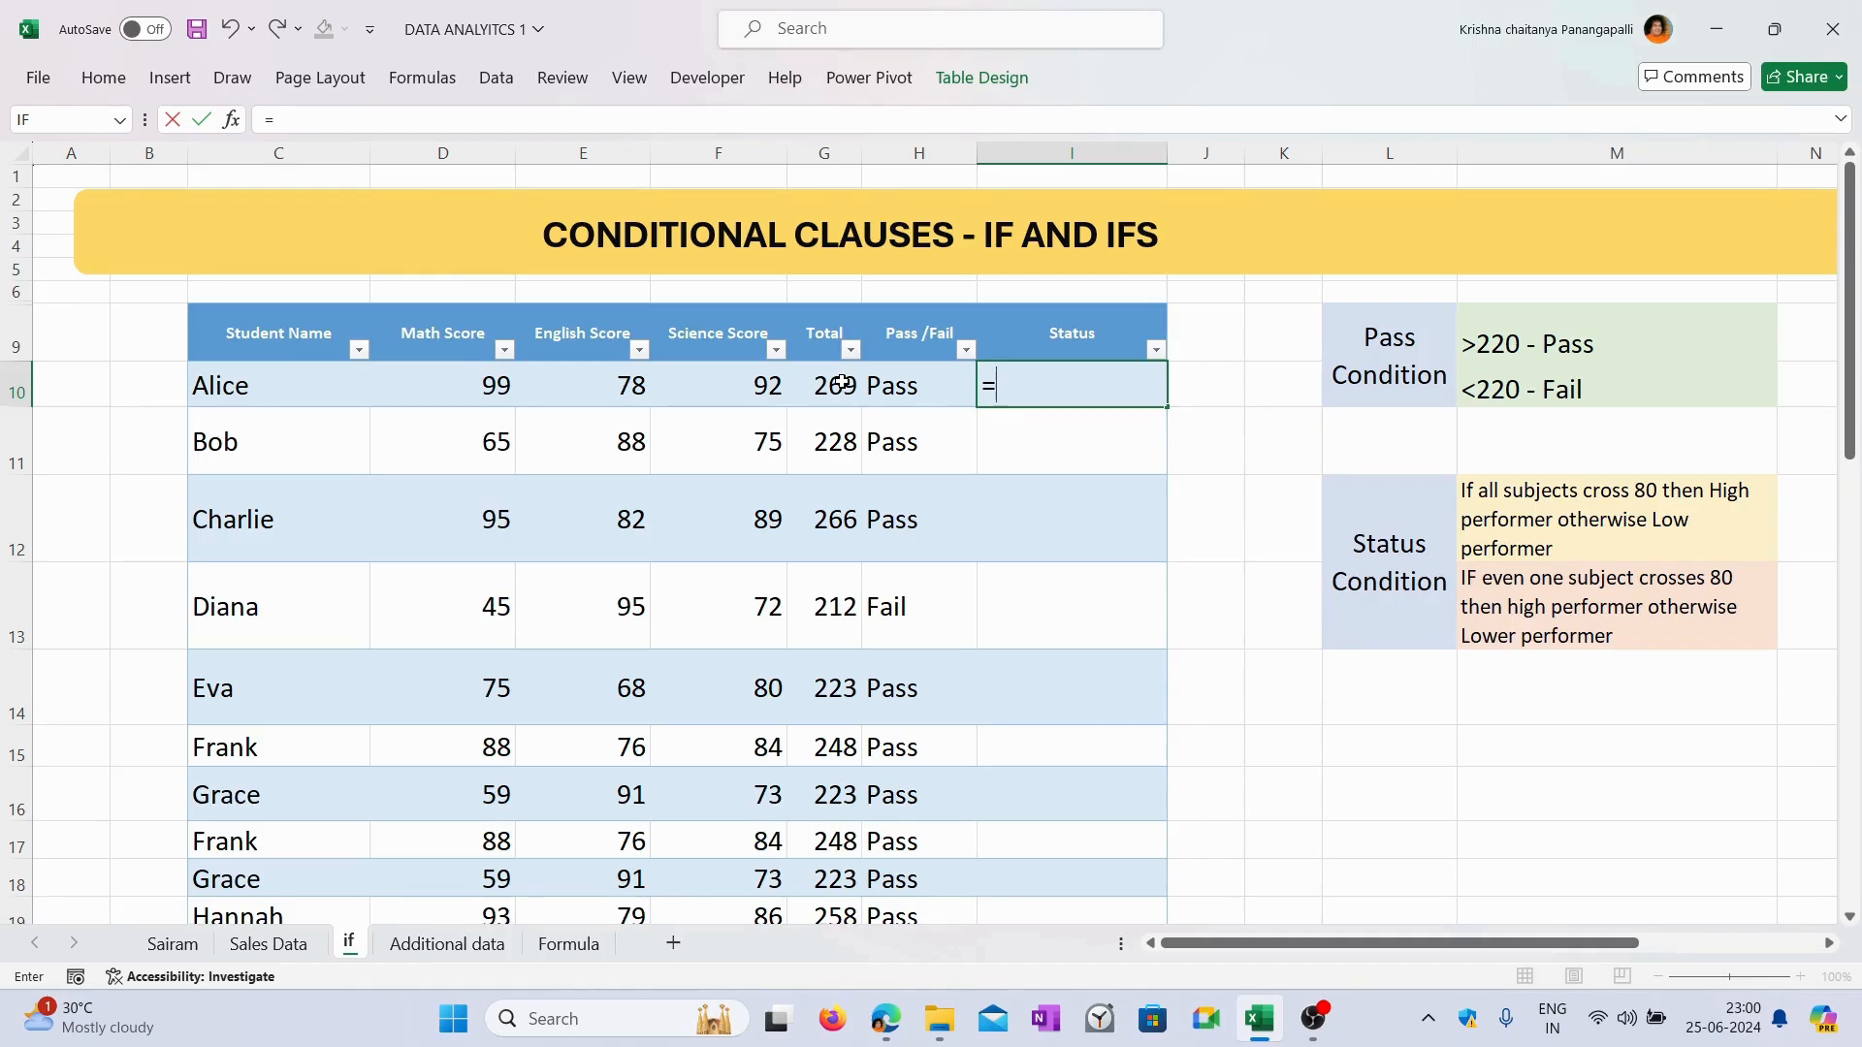
pyautogui.write('if')
pyautogui.press('Tab')
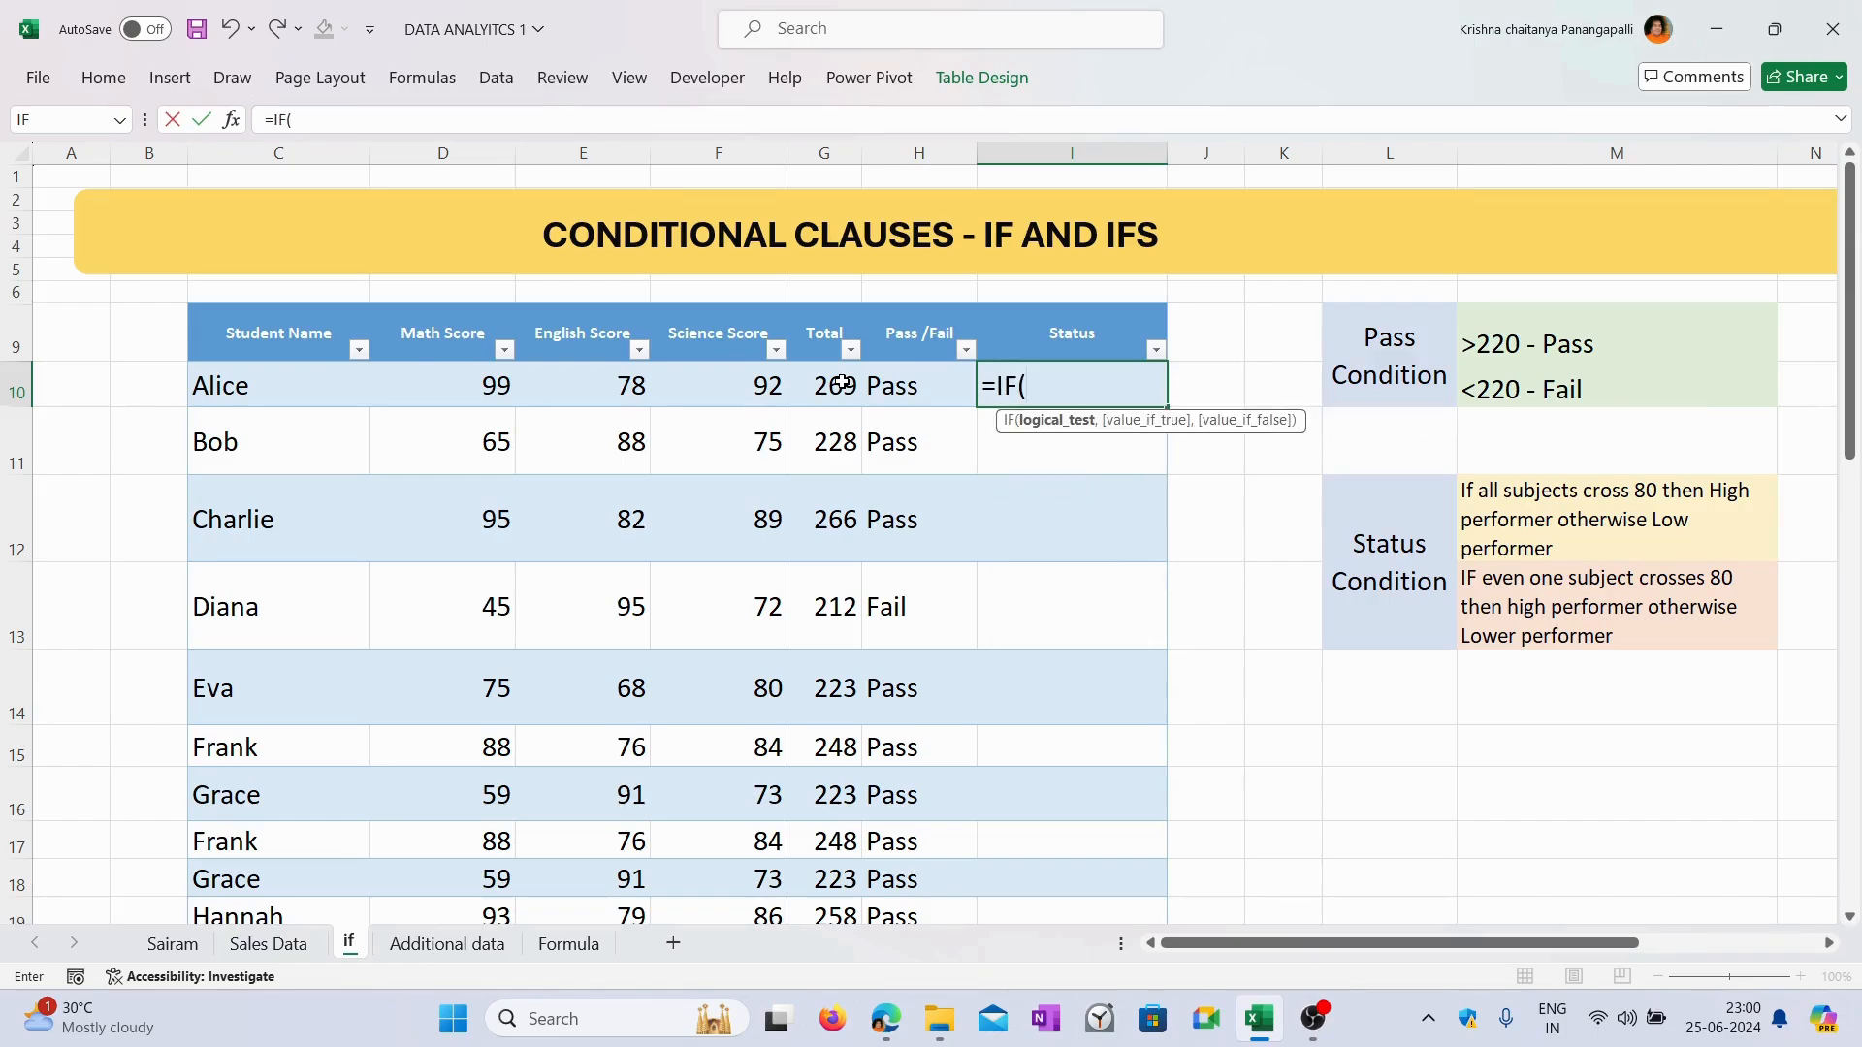
pyautogui.write('and')
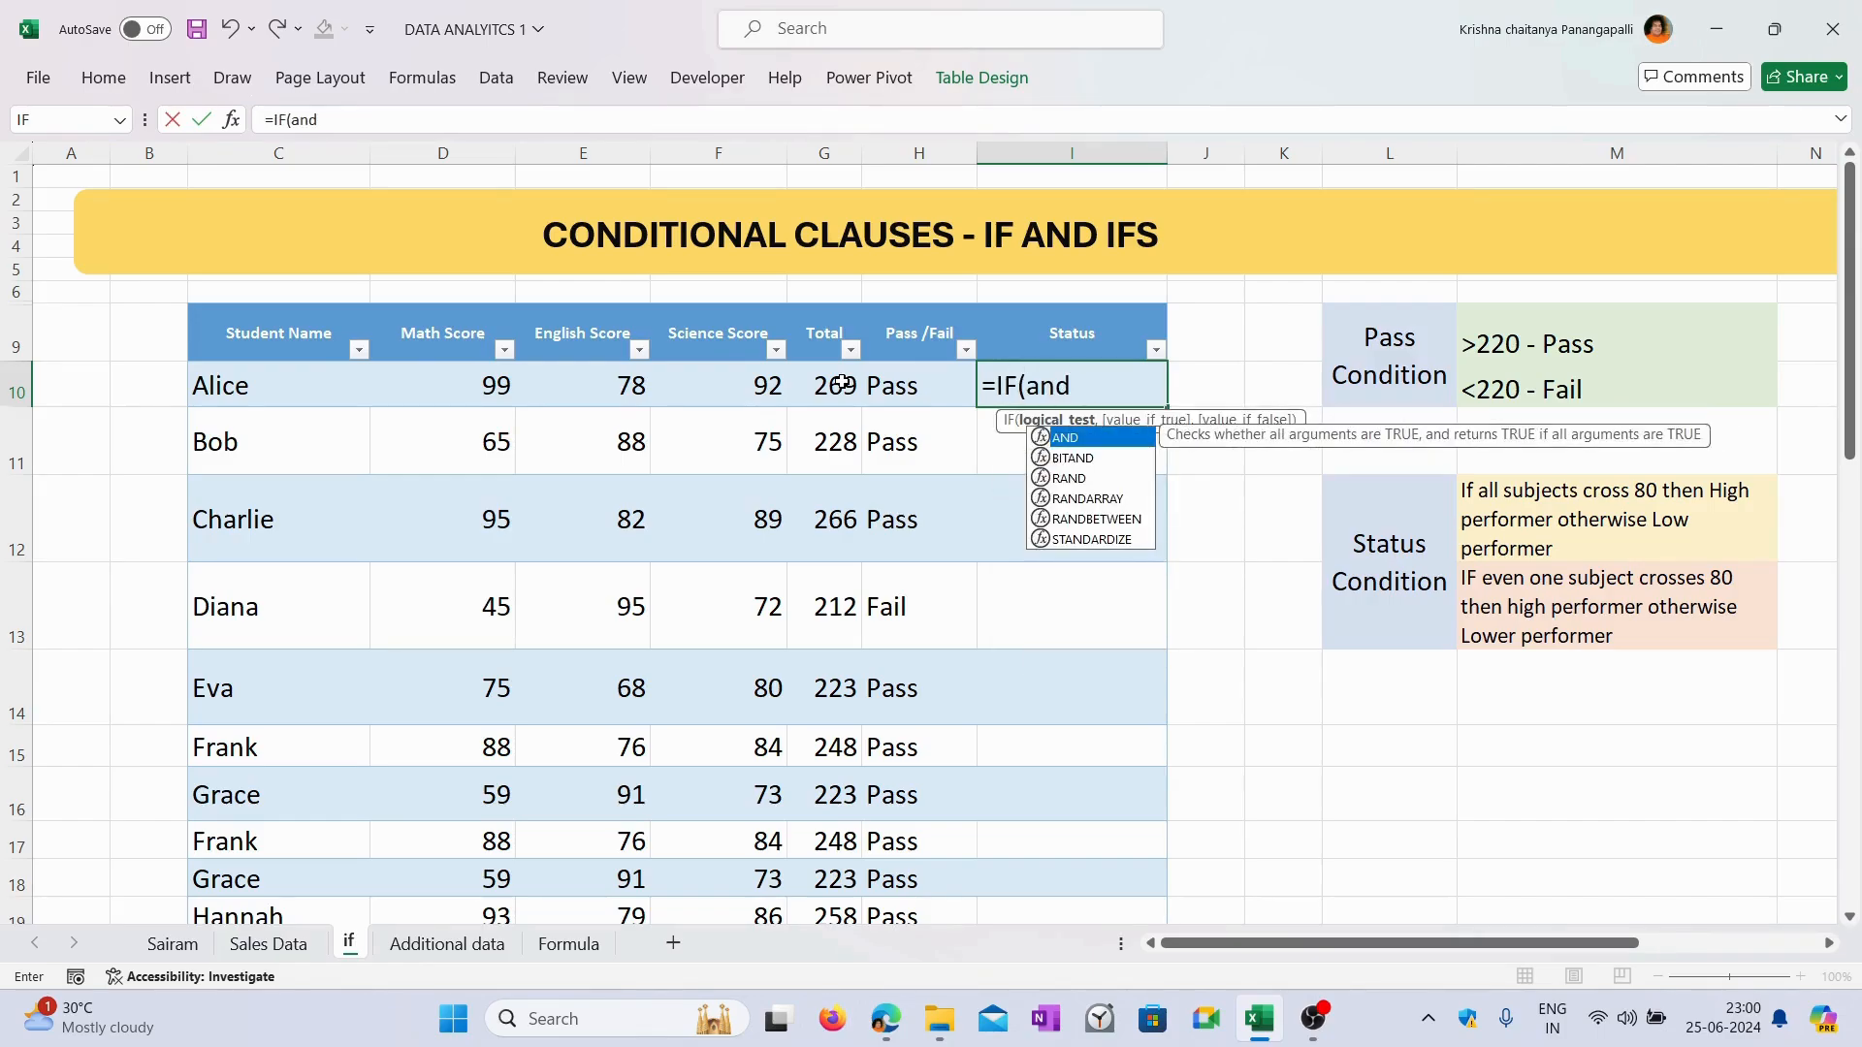
pyautogui.write('(')
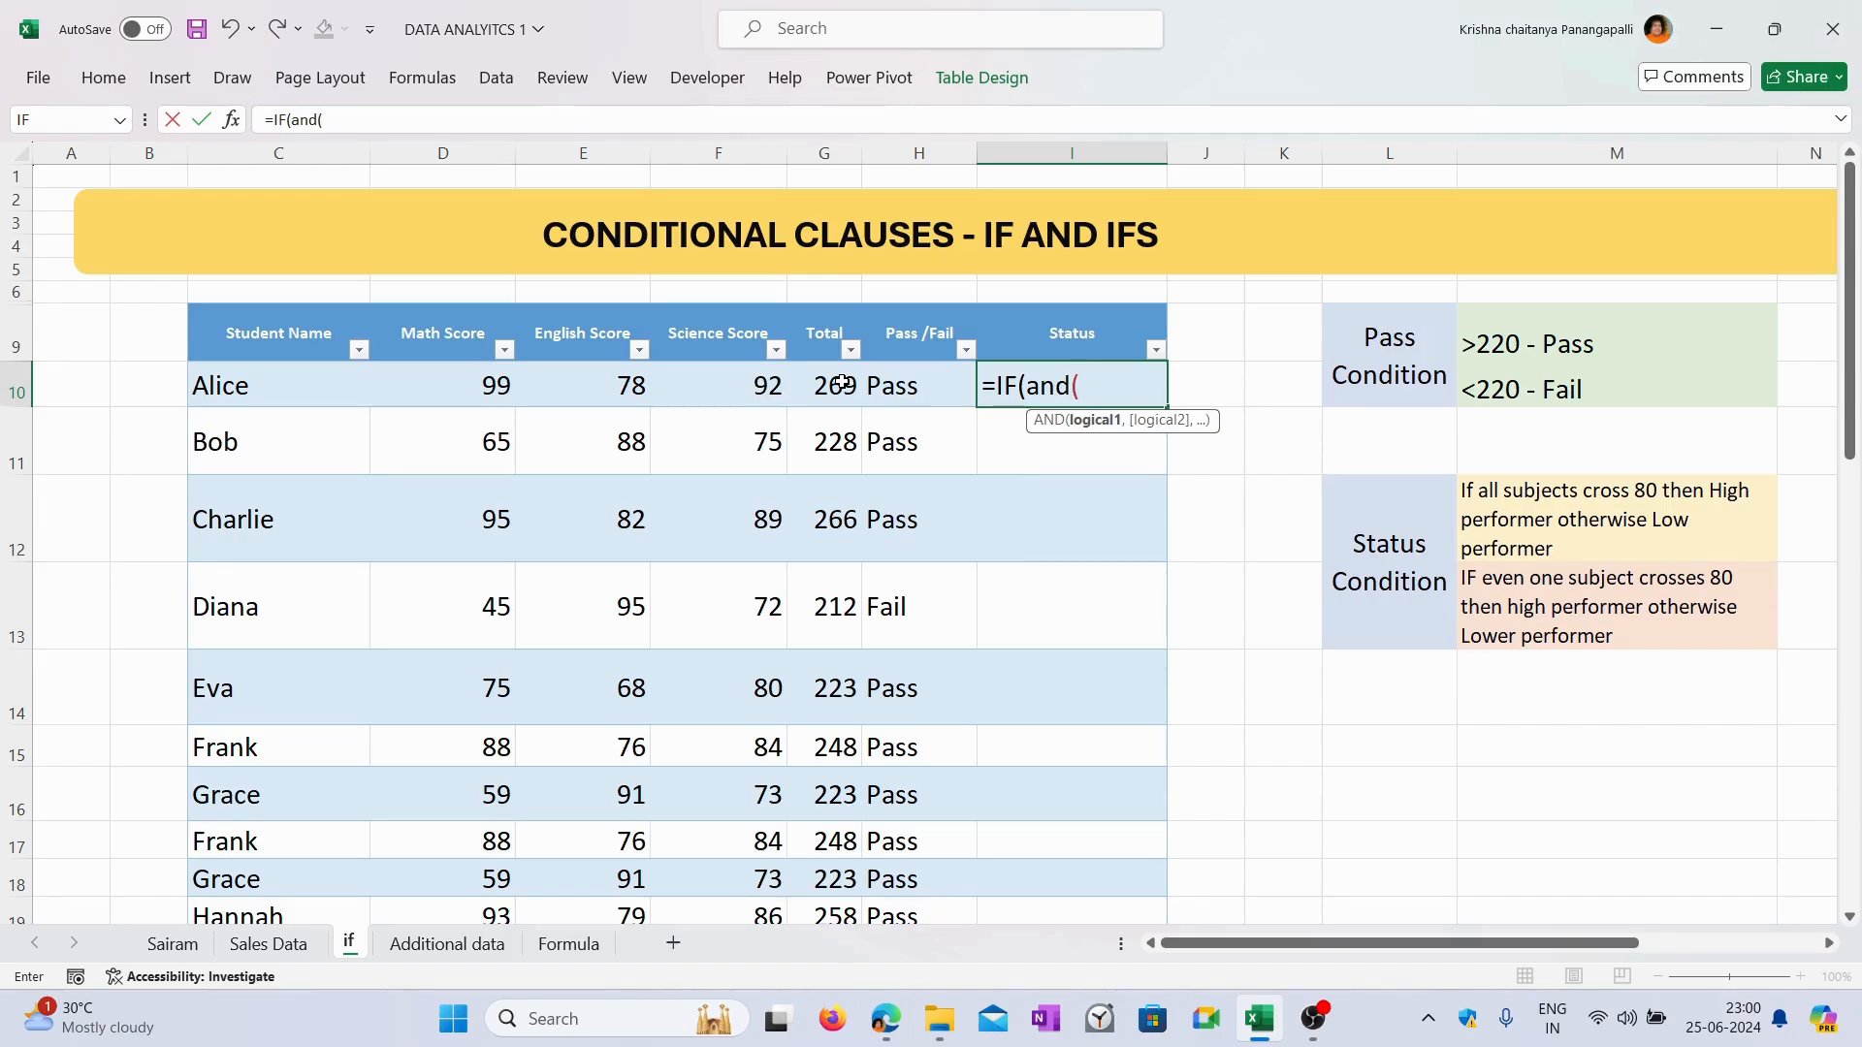
pyautogui.click(467, 385)
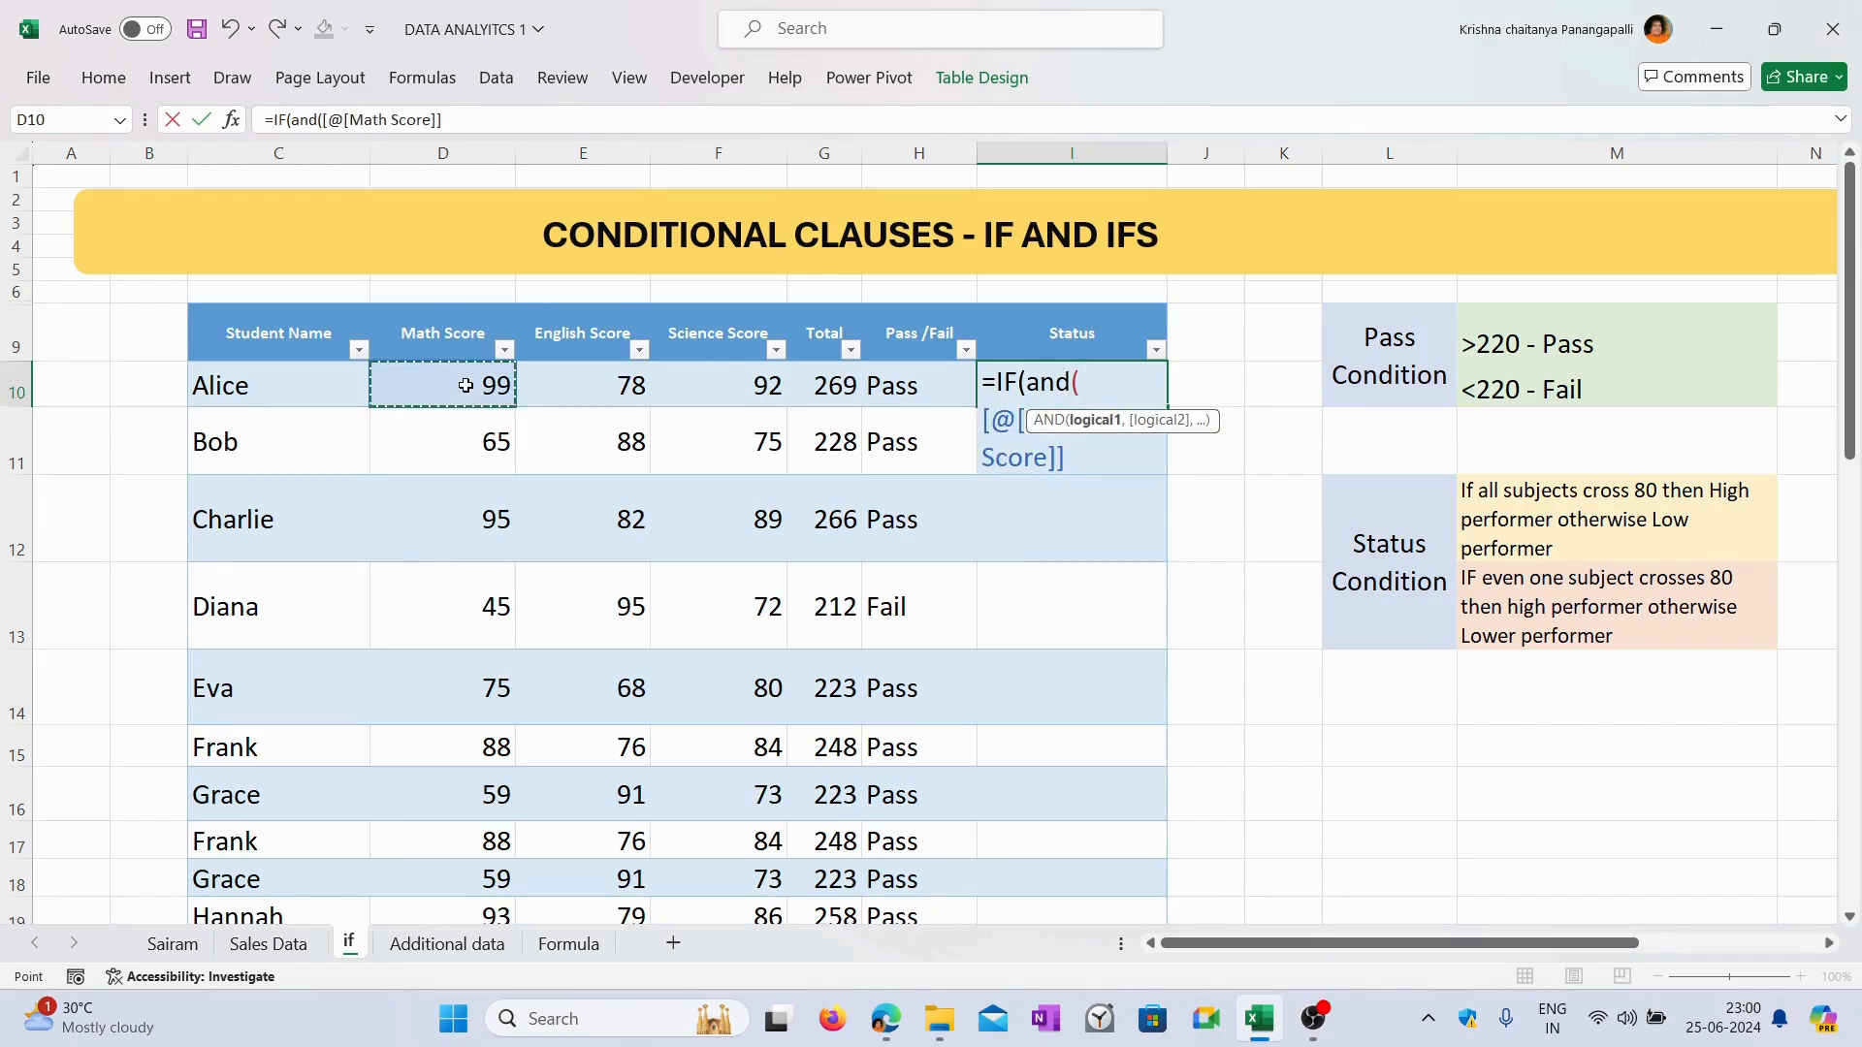
pyautogui.write('>')
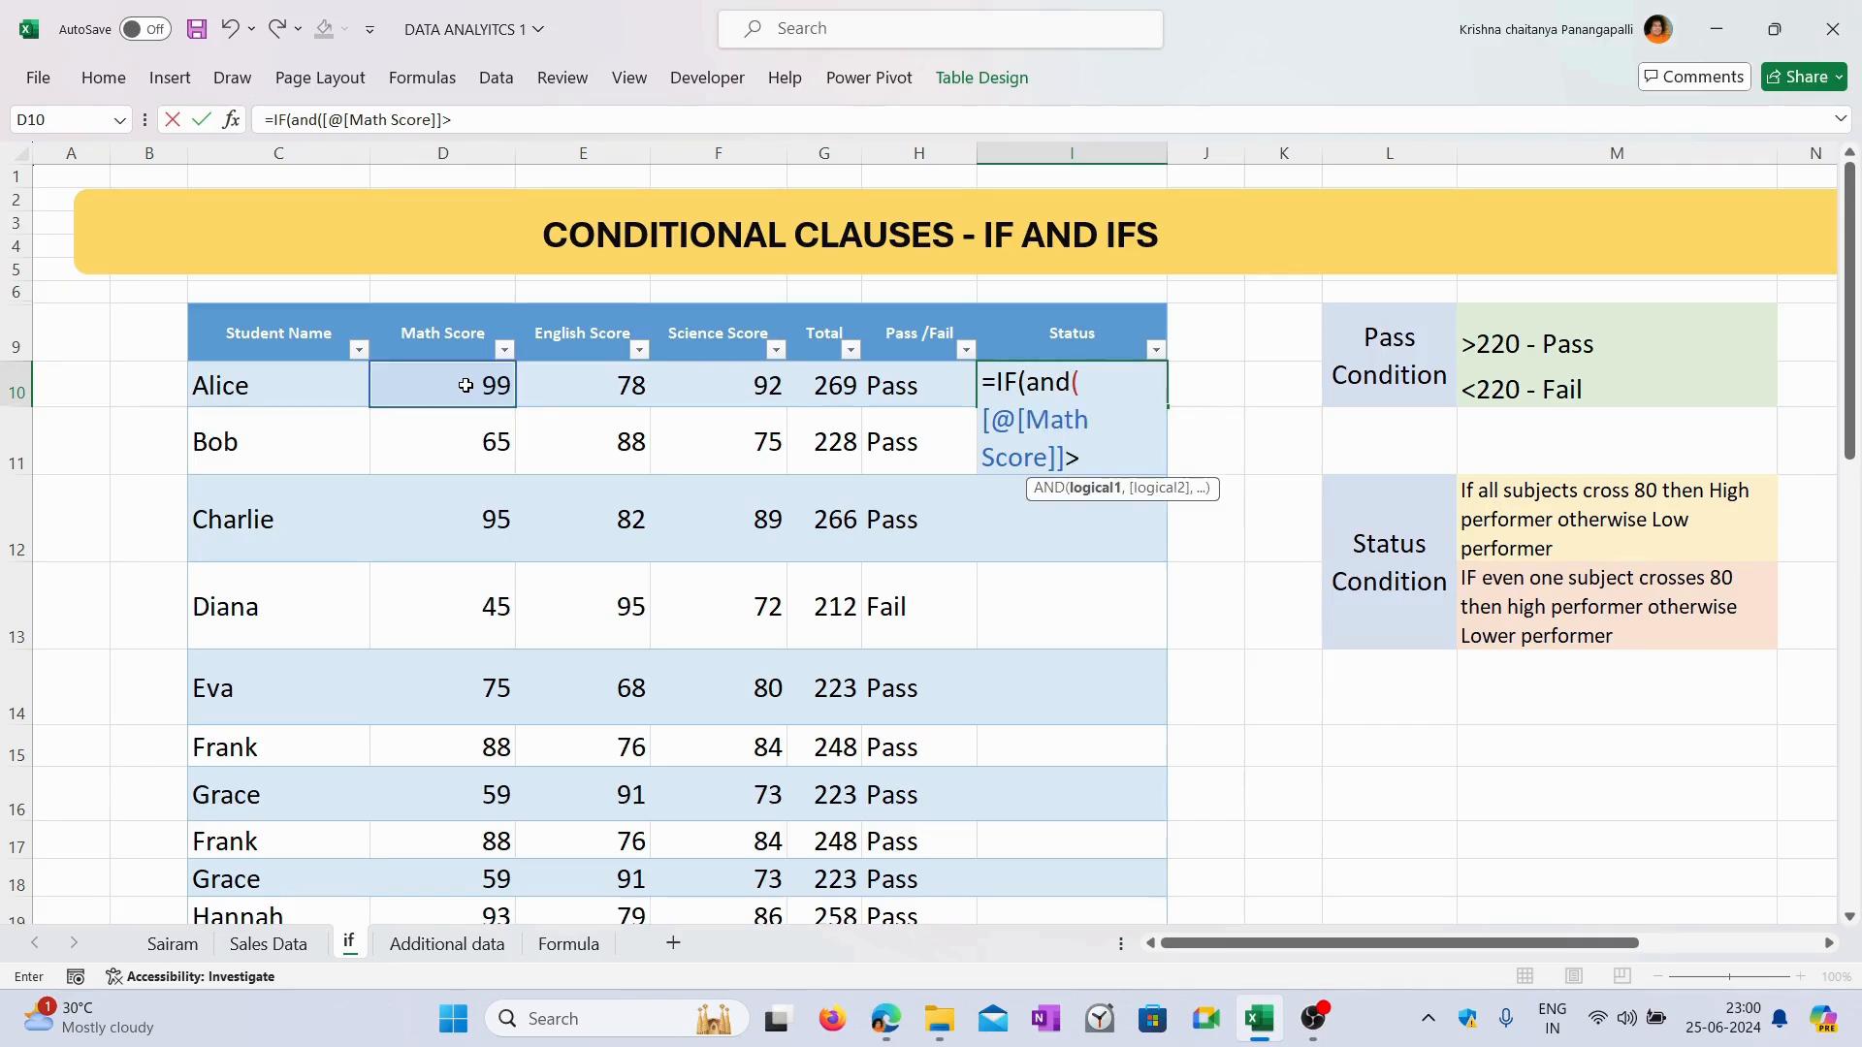
pyautogui.write('80,')
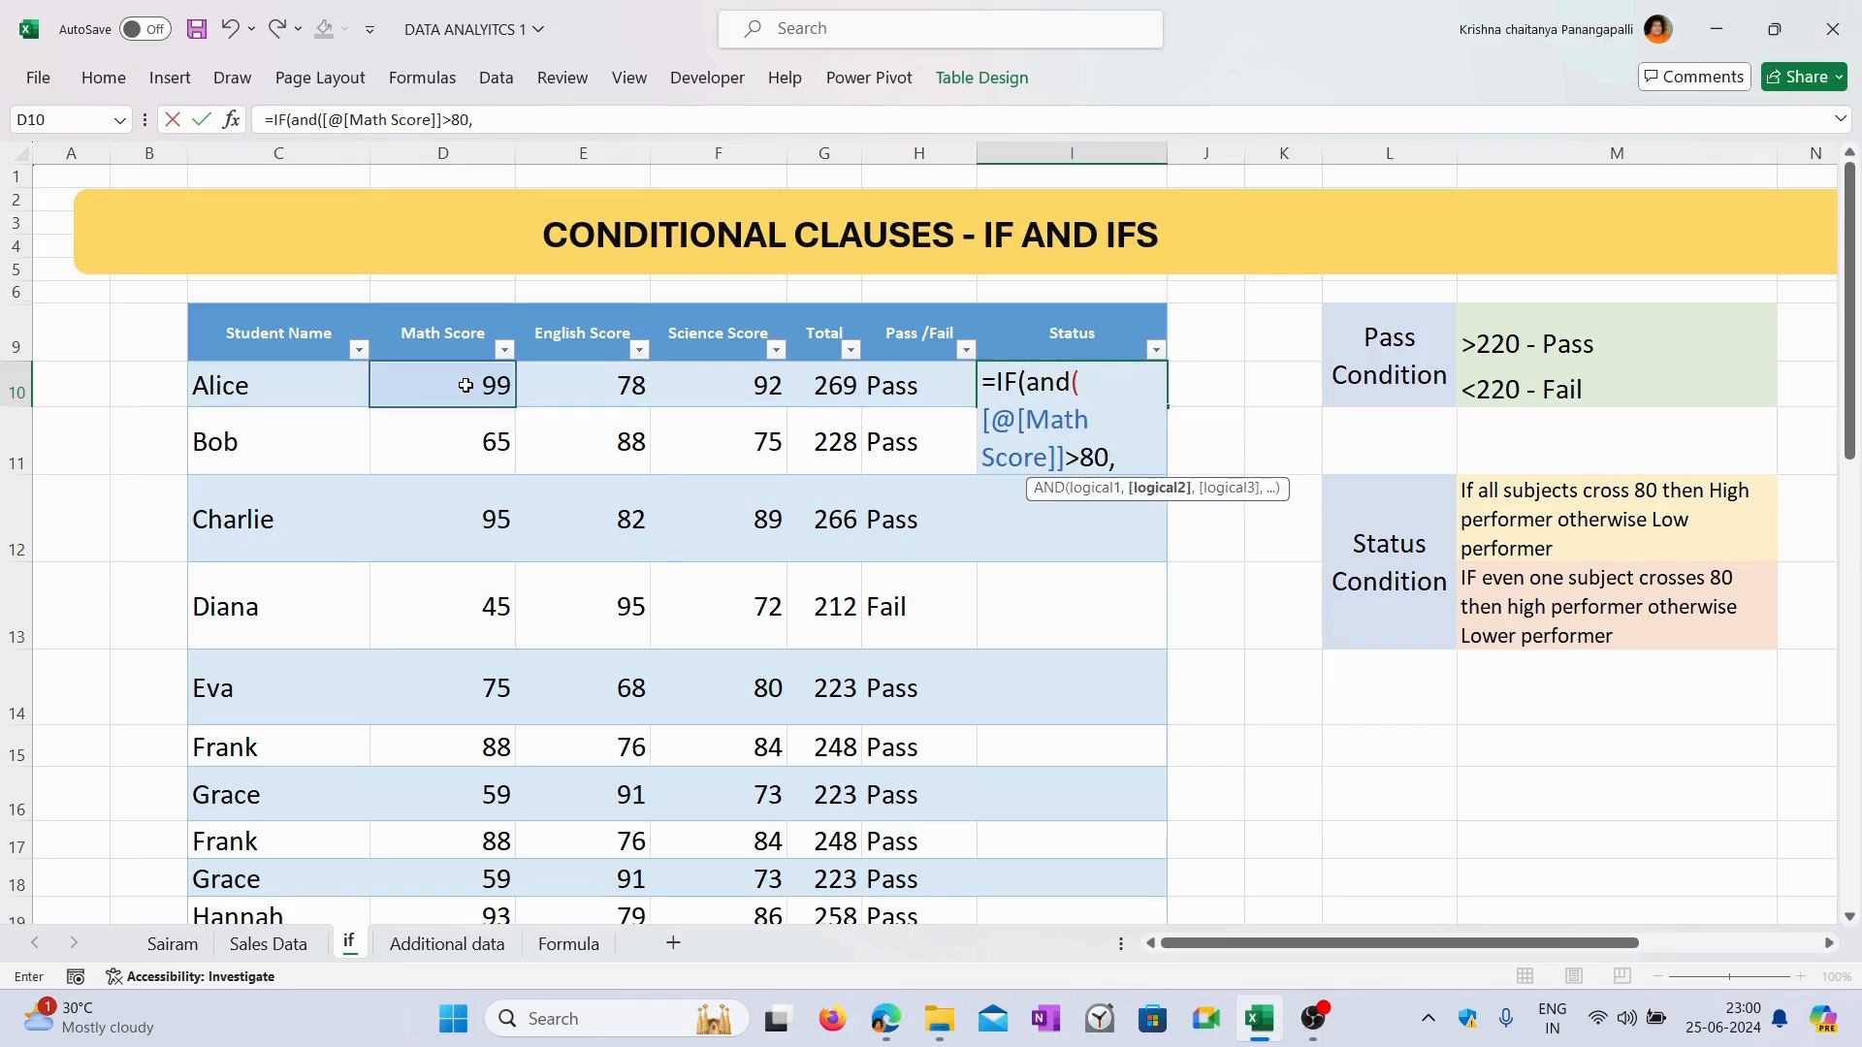
# Add English Score greater than 80 and Science Score greater than 80 to the AND test and close it.
pyautogui.click(610, 393)
pyautogui.write('>')
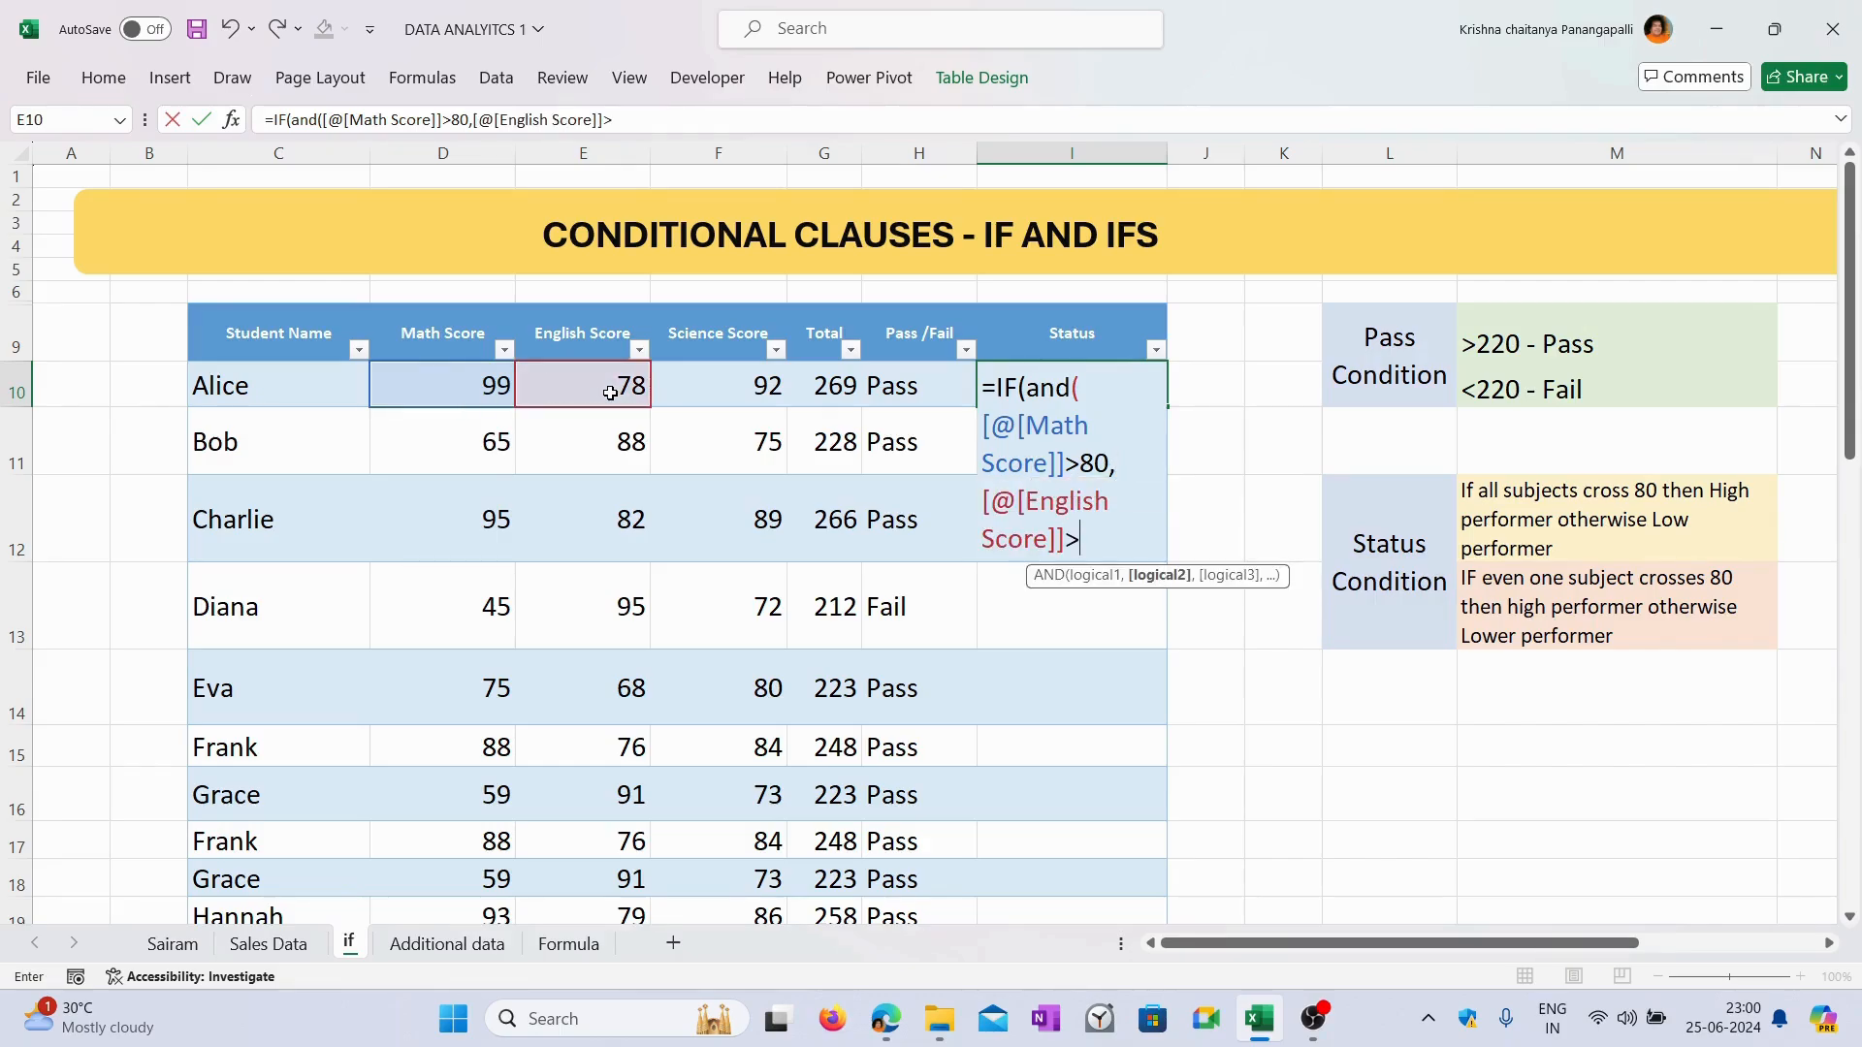
pyautogui.write('80,')
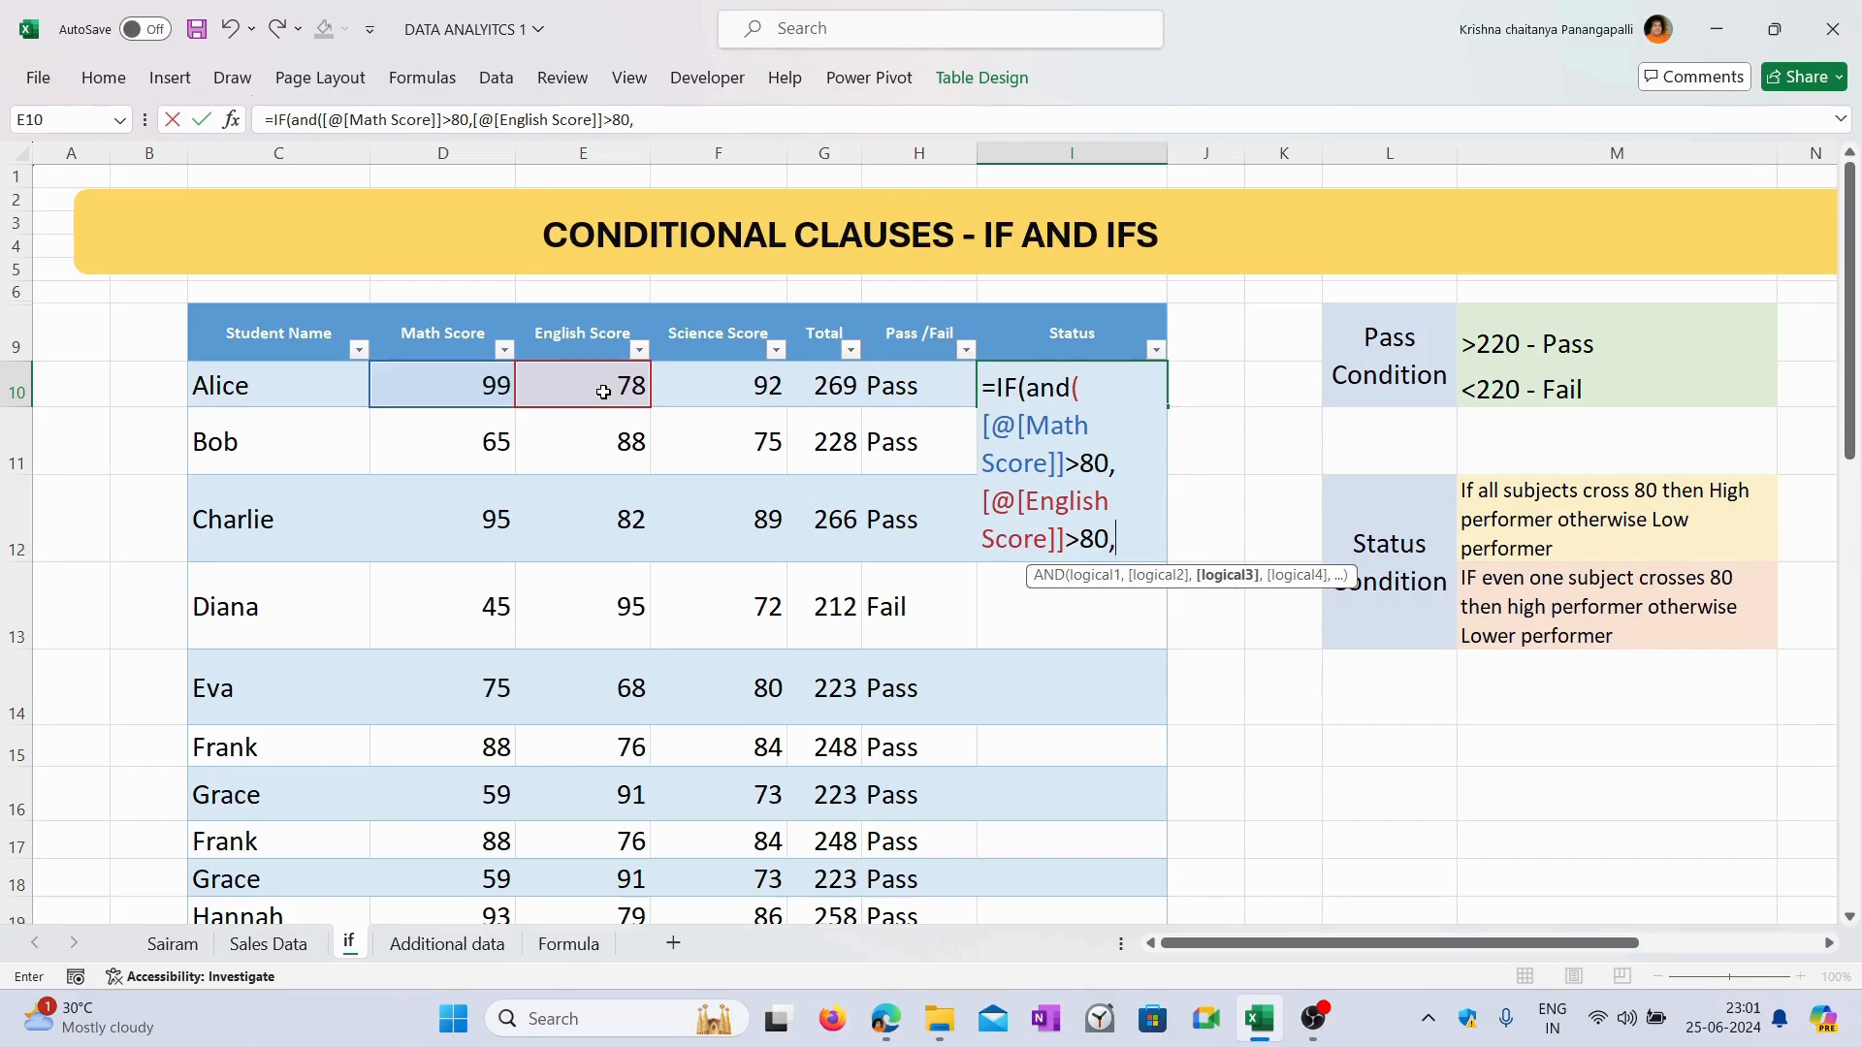
pyautogui.click(733, 389)
pyautogui.write('>')
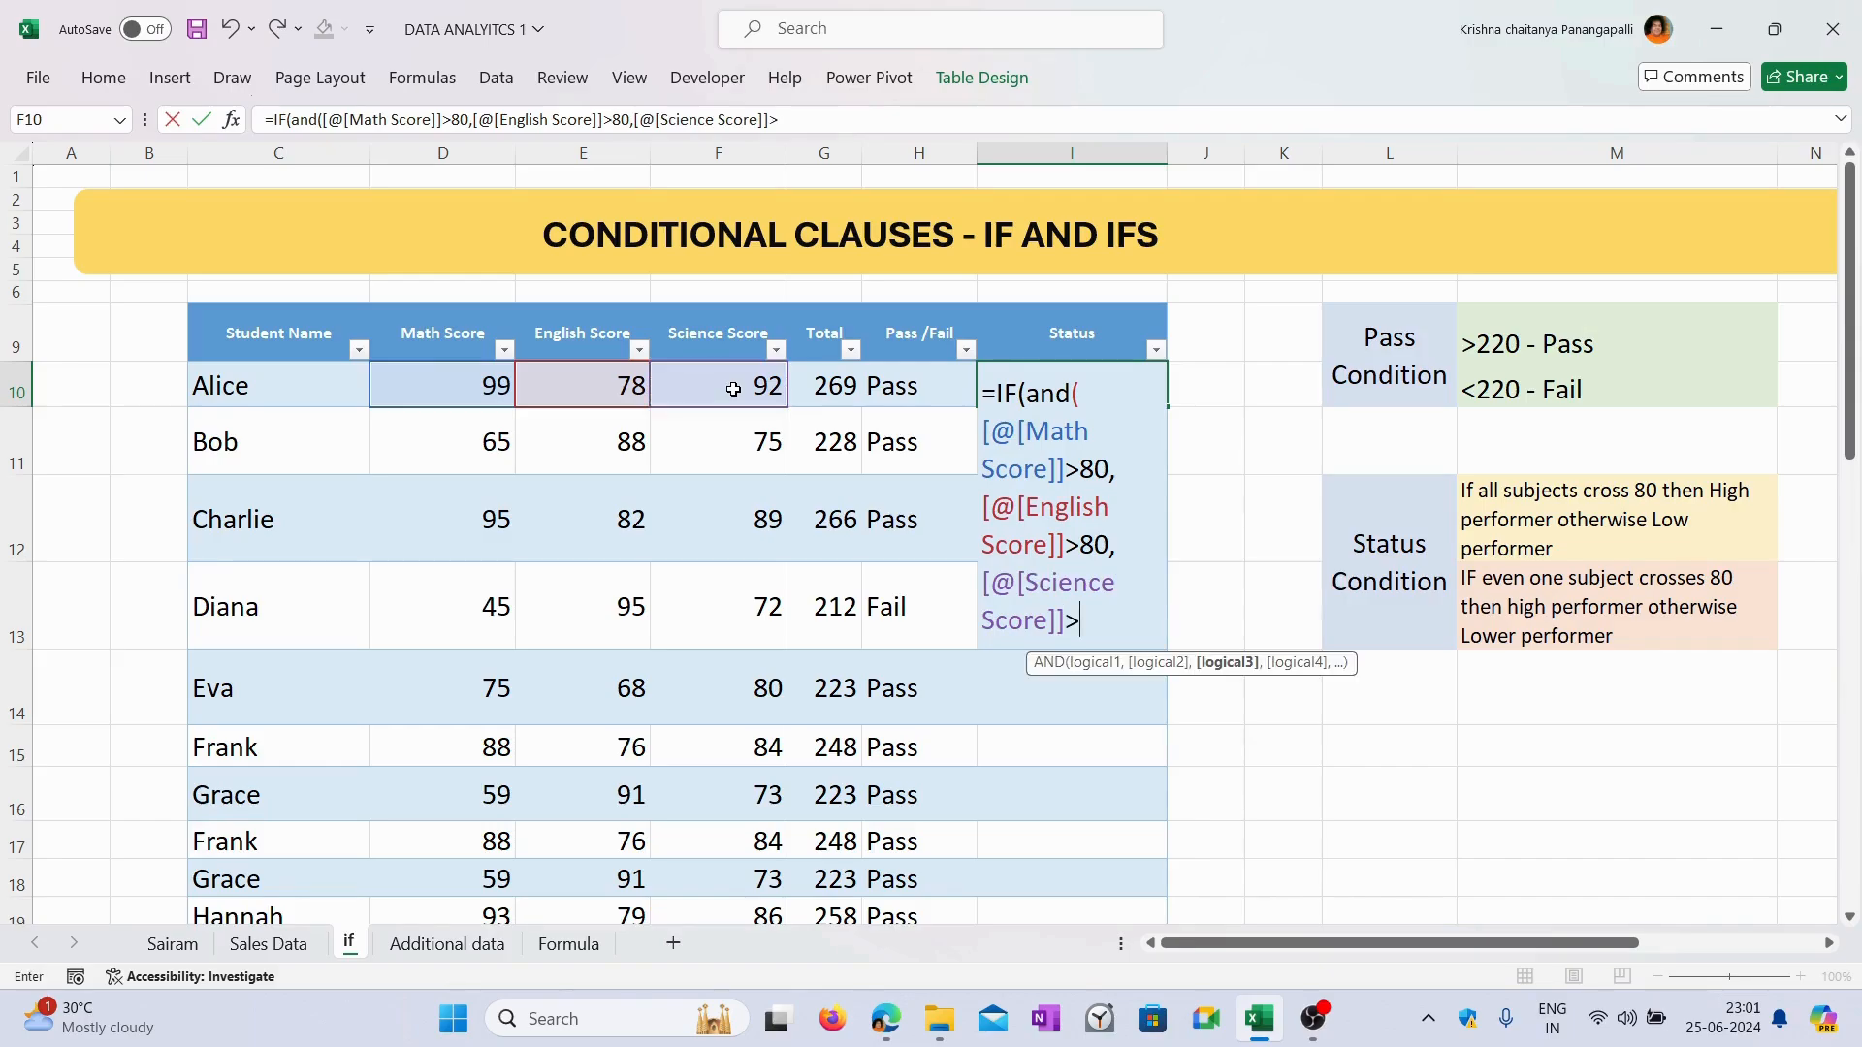
pyautogui.write('80')
pyautogui.write(')')
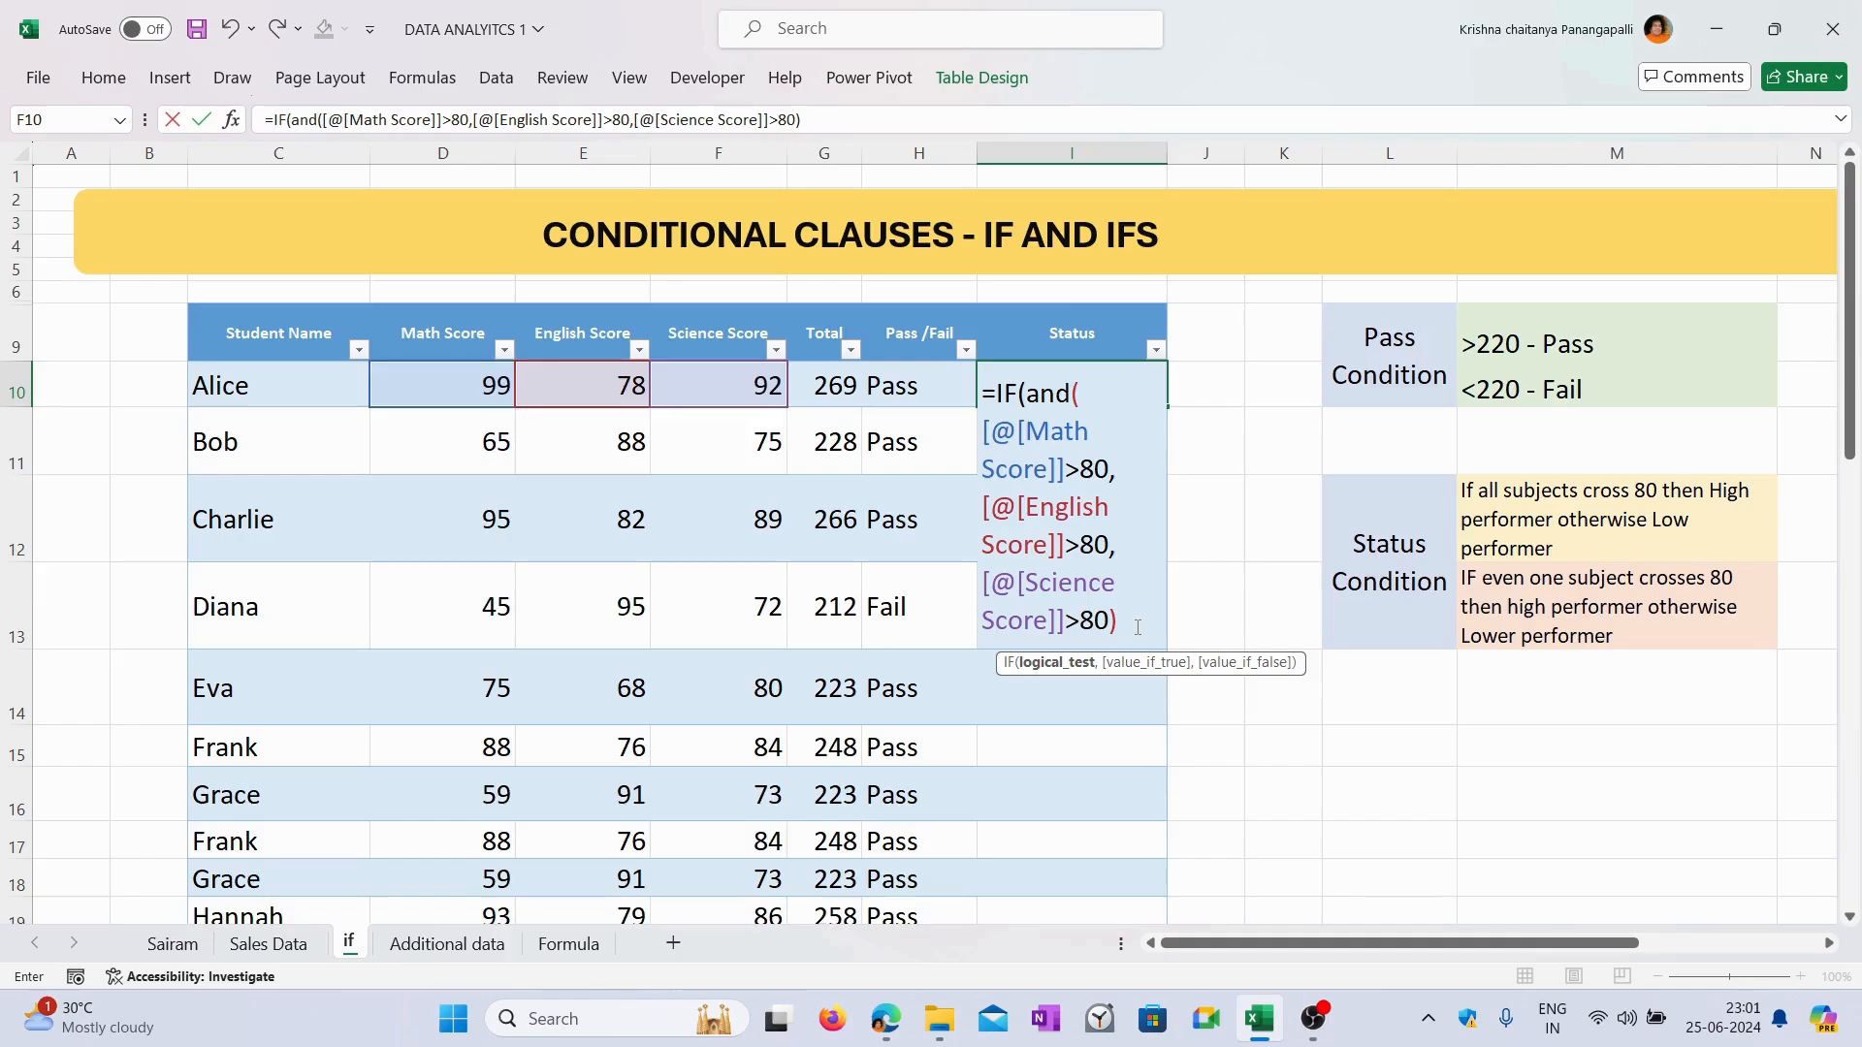
# Review the AND test in I10's formula and add "High performer" as the value if true.
pyautogui.moveTo(1026, 393); pyautogui.dragTo(1120, 635)
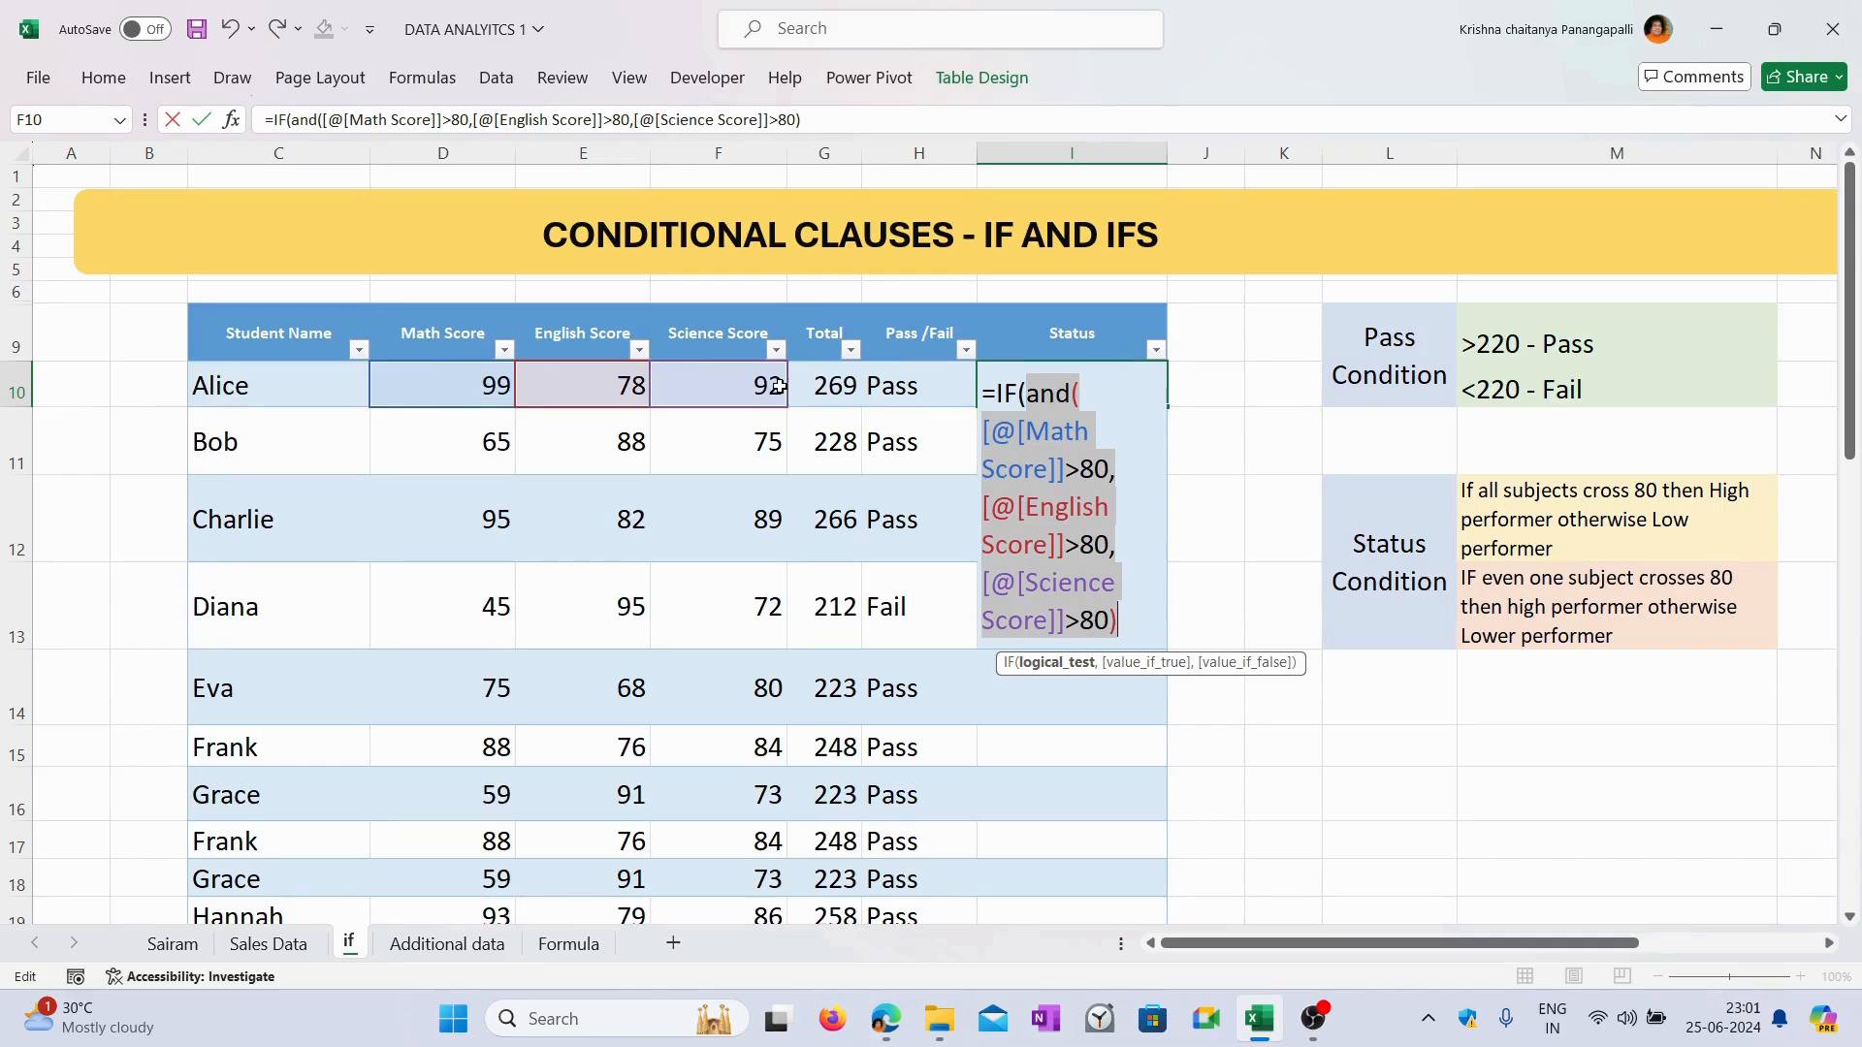
pyautogui.click(1131, 627)
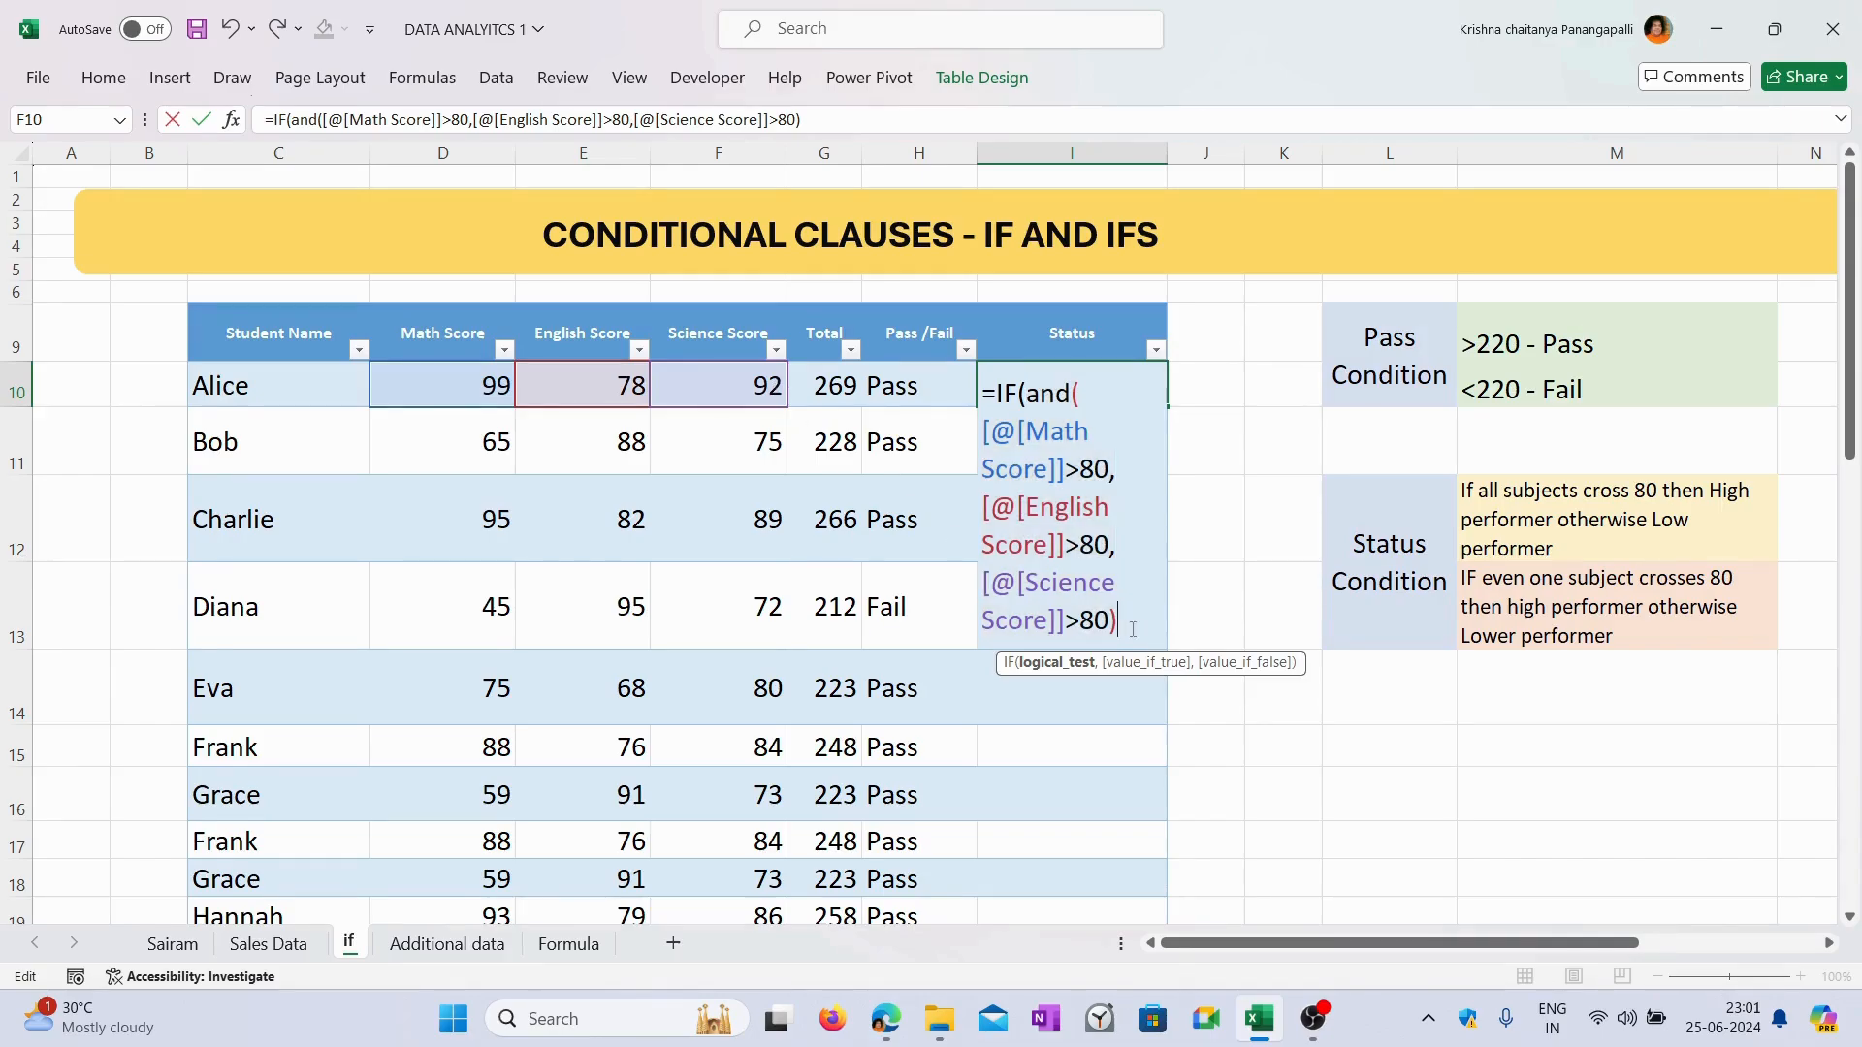
pyautogui.write(',')
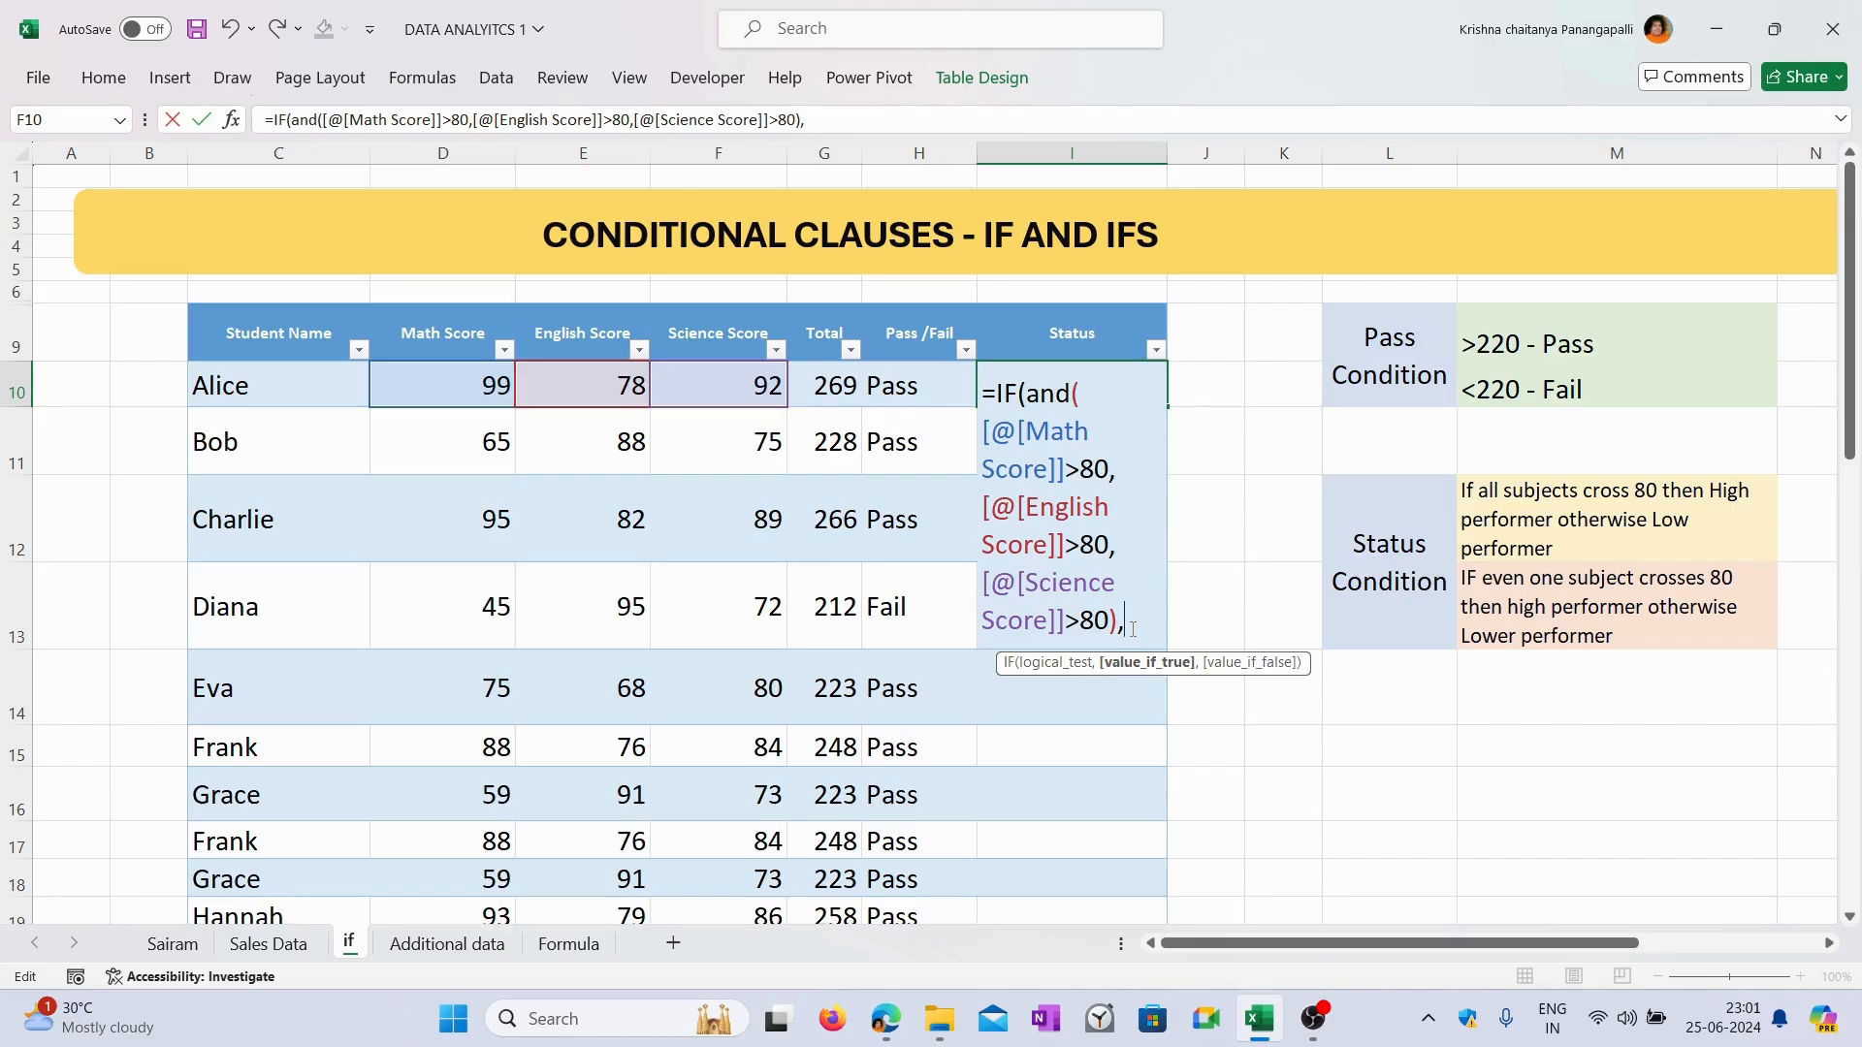
pyautogui.write('"High')
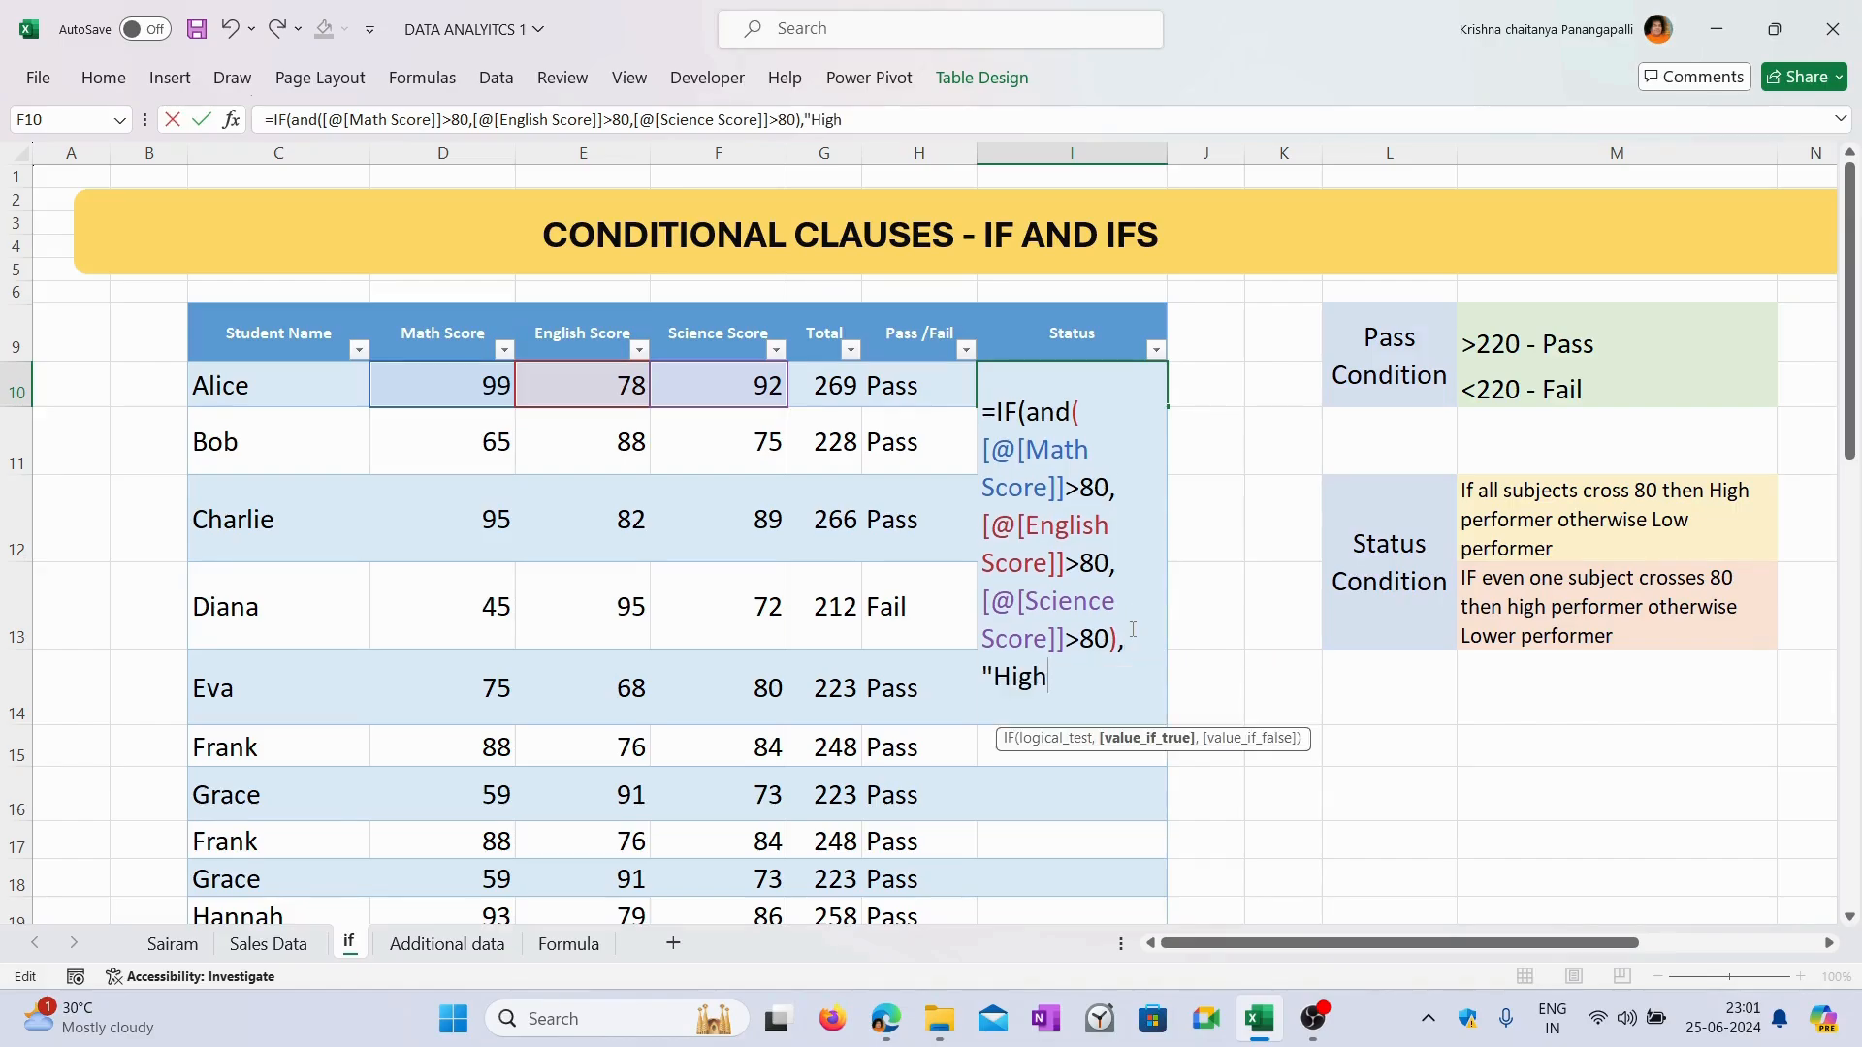
pyautogui.write(' performer')
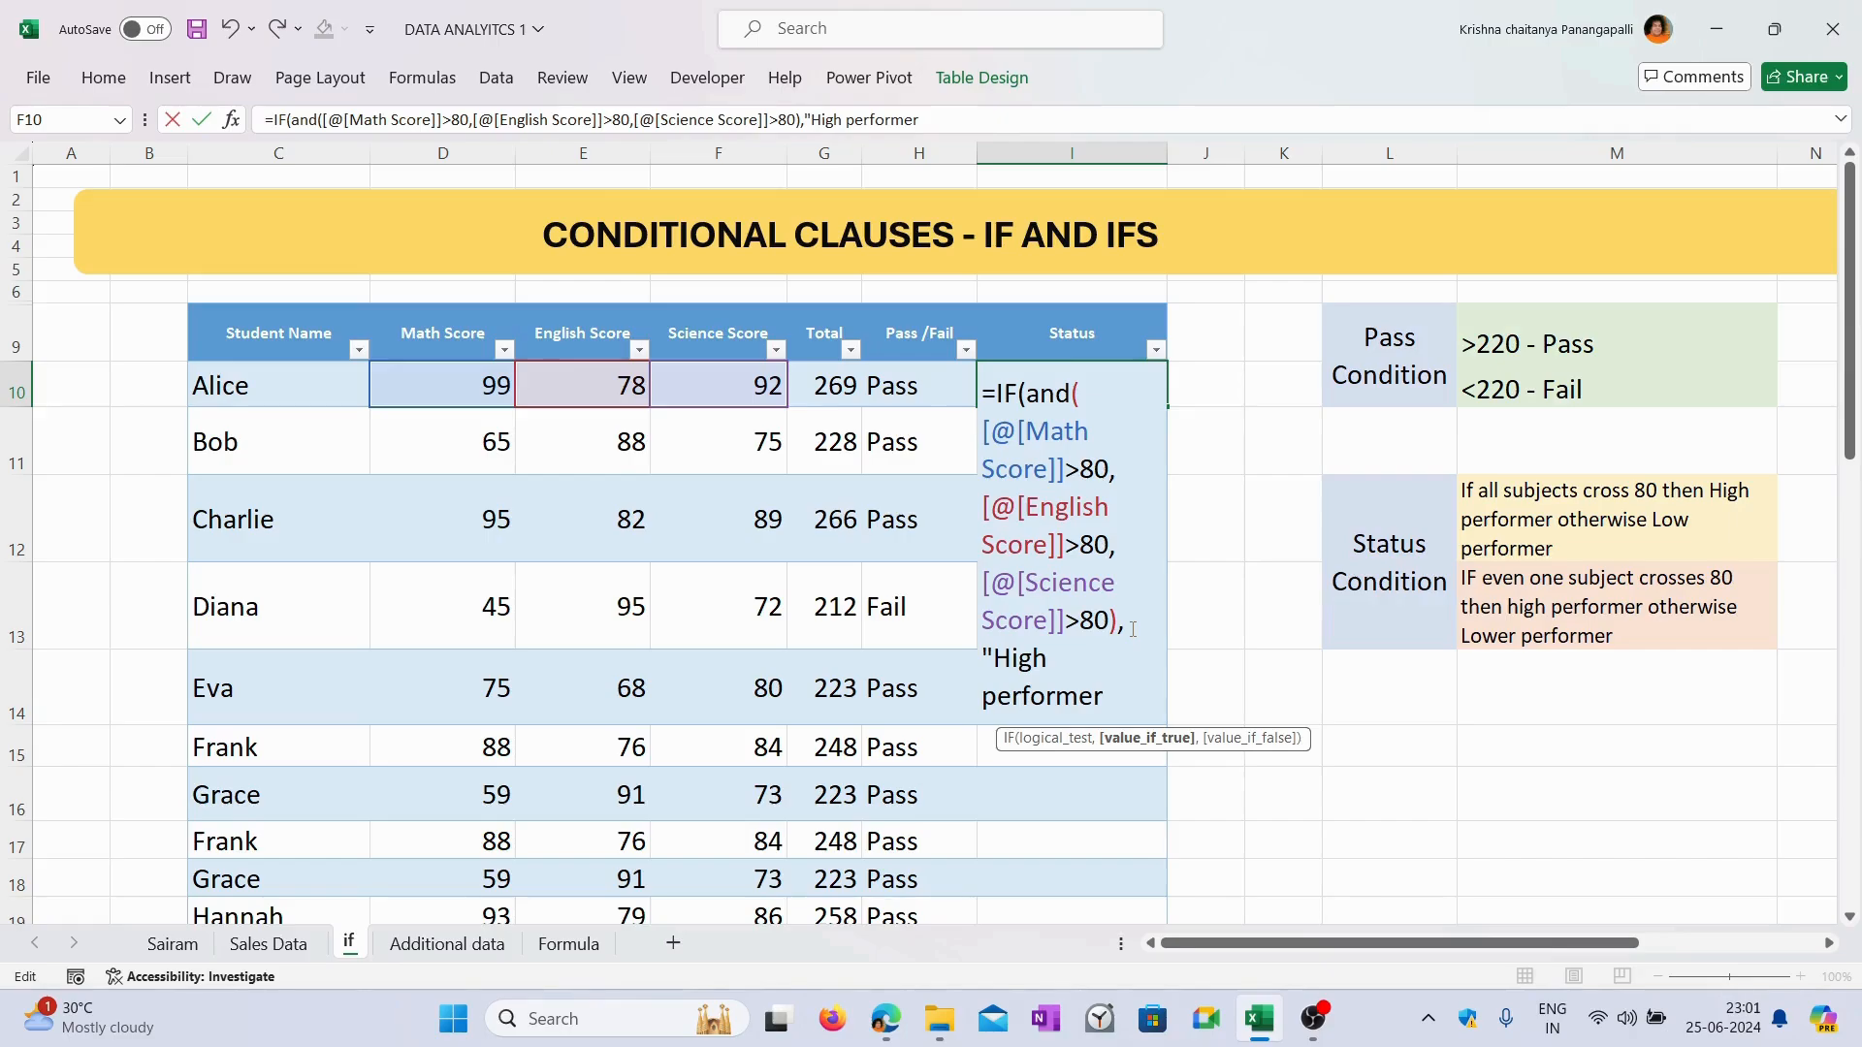
pyautogui.write('",')
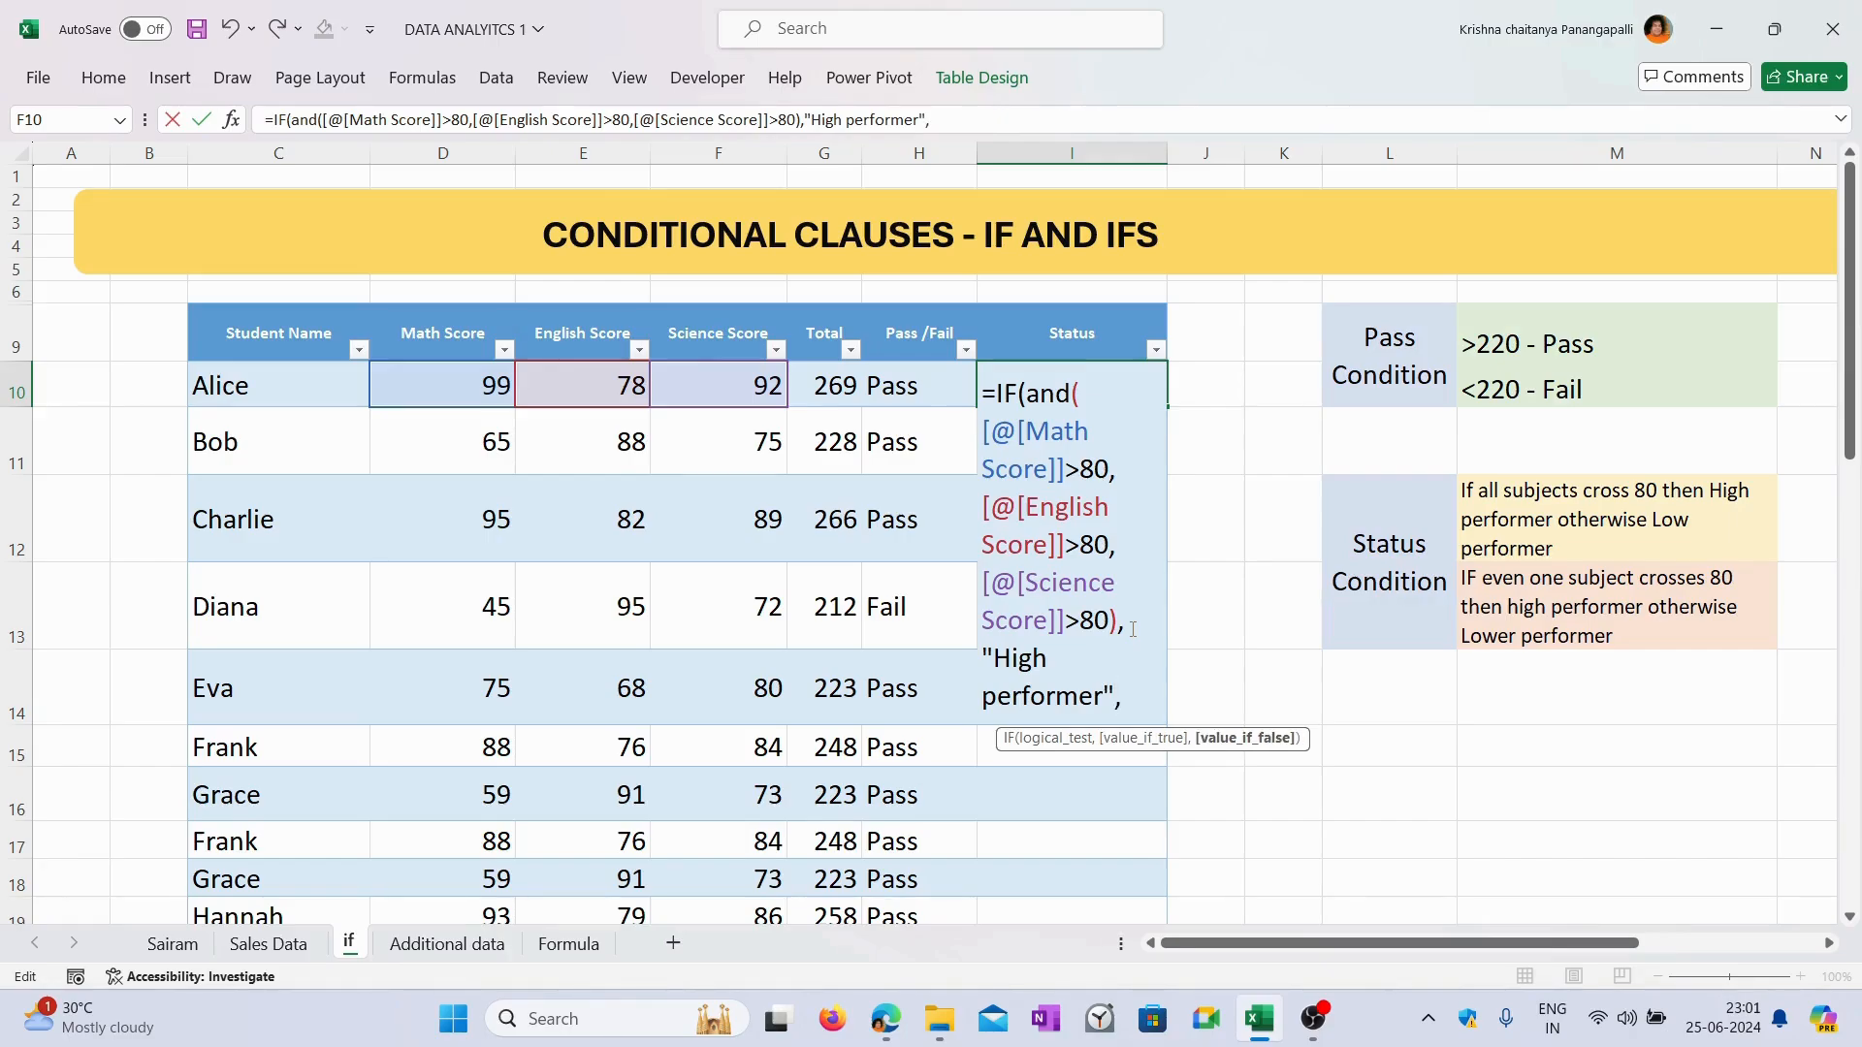
pyautogui.write('P')
pyautogui.press('BackSpace')
pyautogui.write('L')
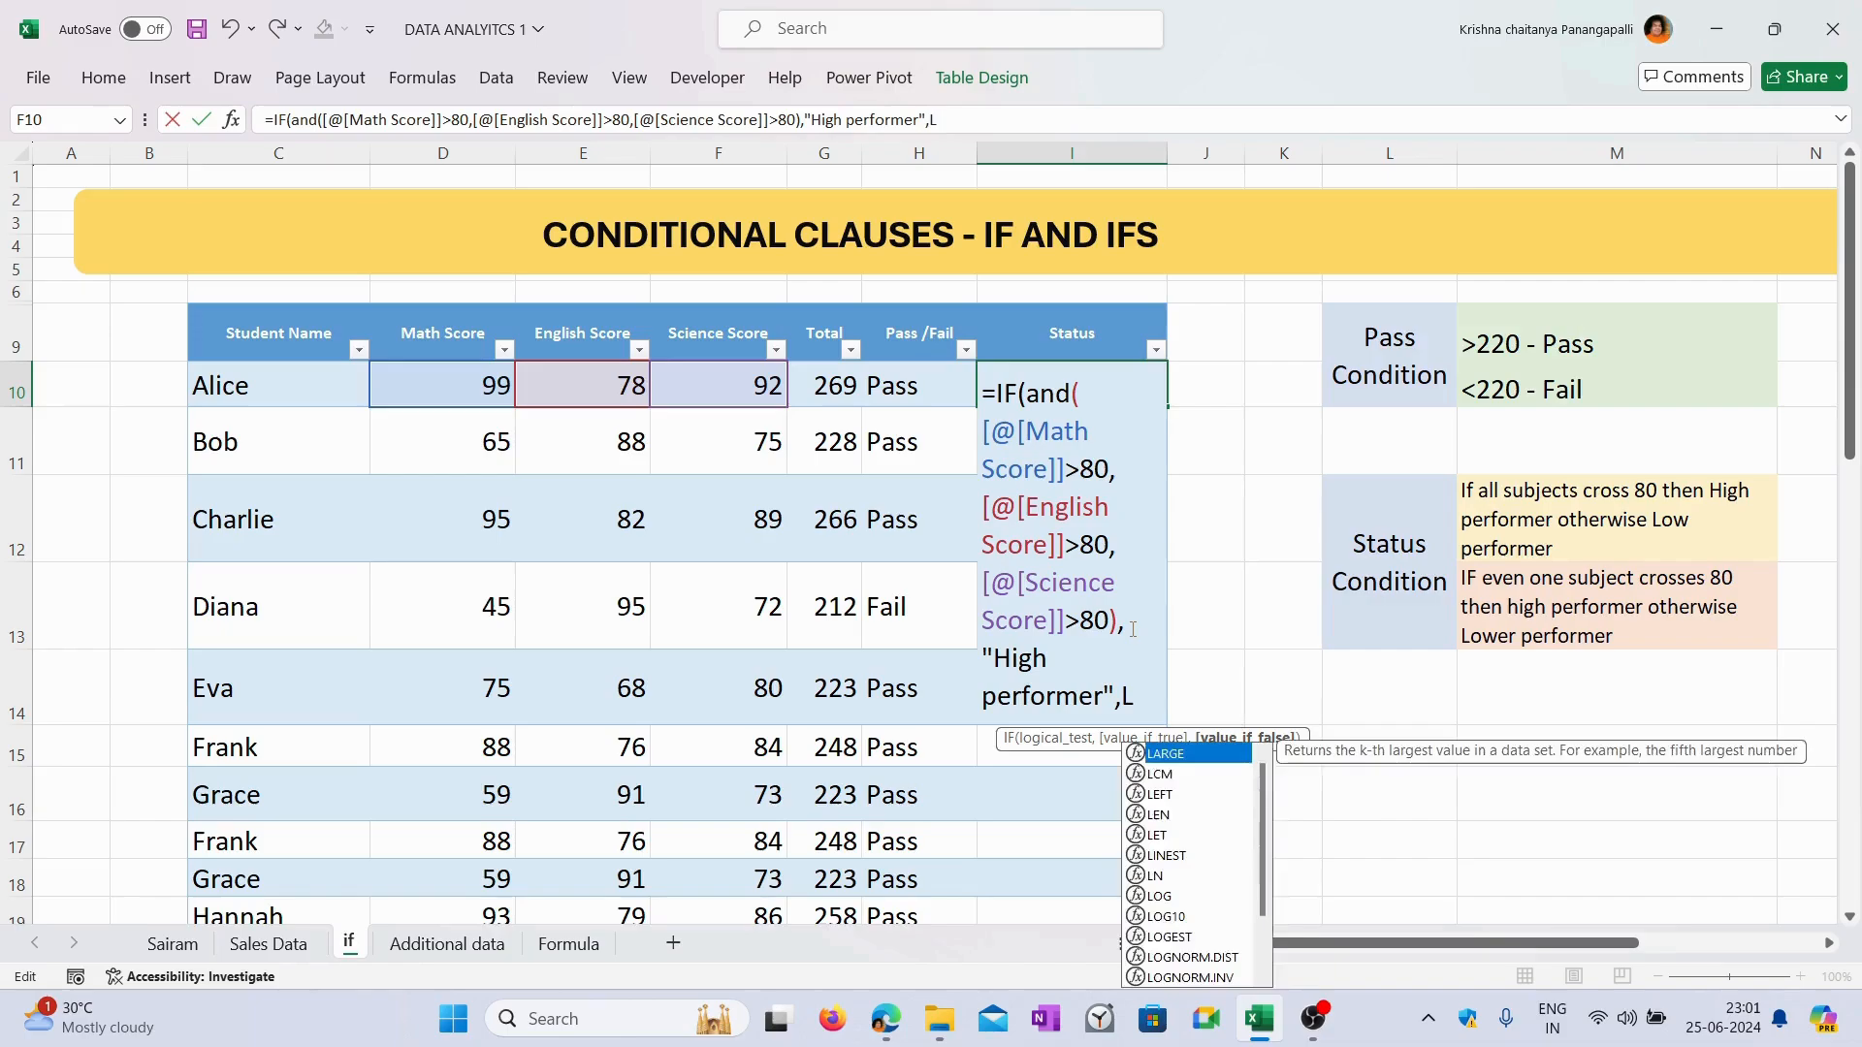
pyautogui.write('ow')
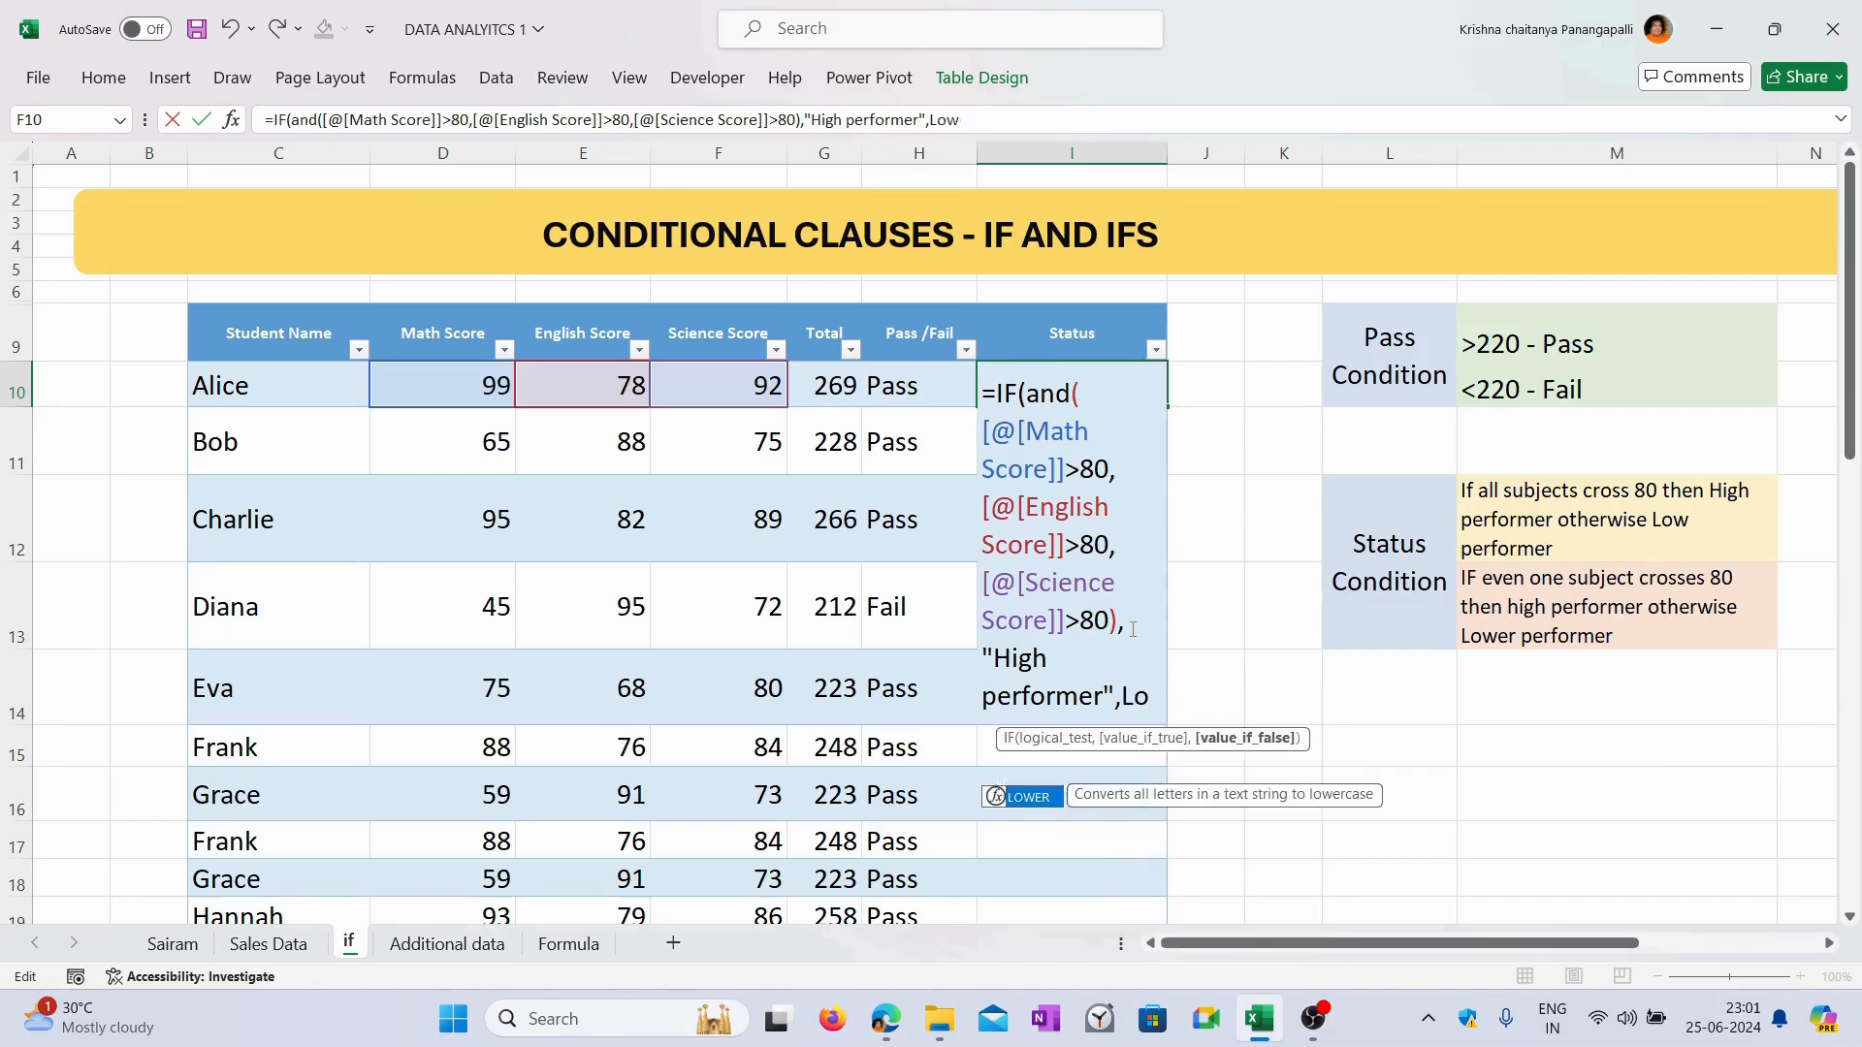
pyautogui.press('BackSpace')
pyautogui.press('BackSpace')
pyautogui.press('Escape')
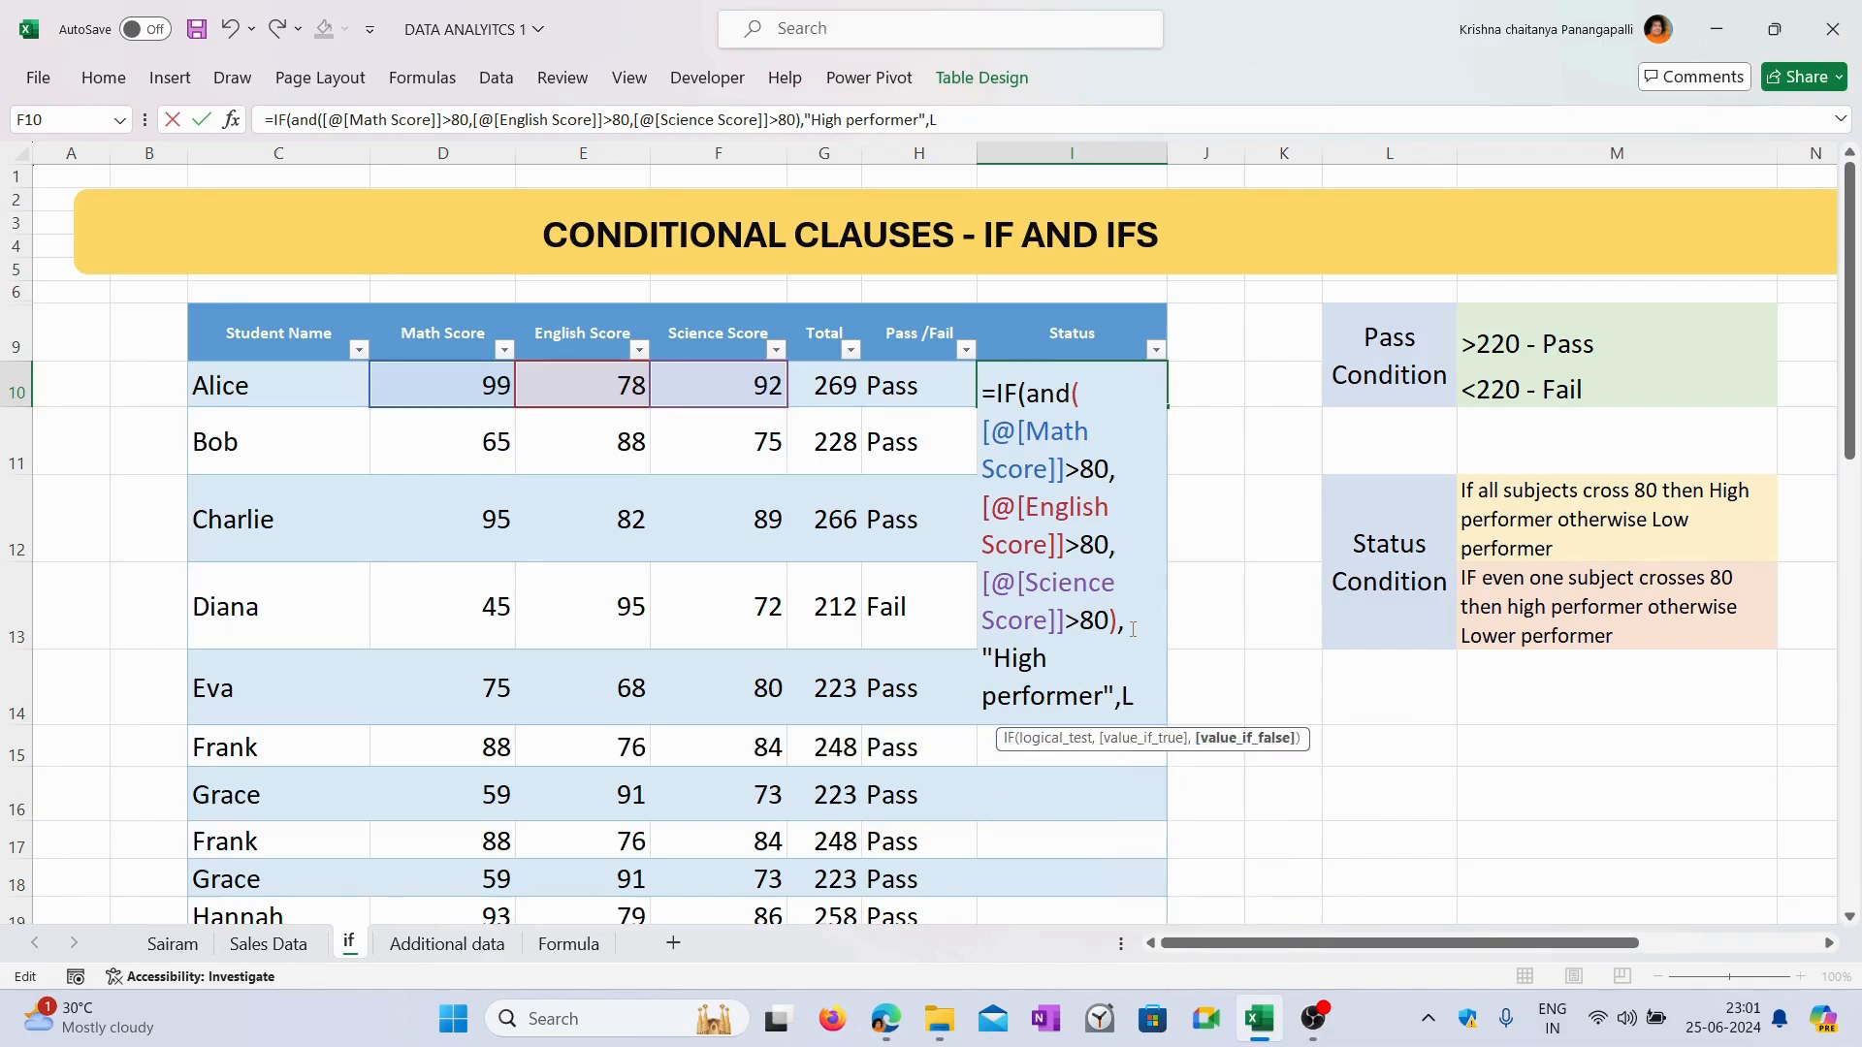
pyautogui.press('BackSpace')
# Add "Low Performer" as the value if false, close the IF formula and enter it for the Status column.
pyautogui.write('"')
pyautogui.write('Low')
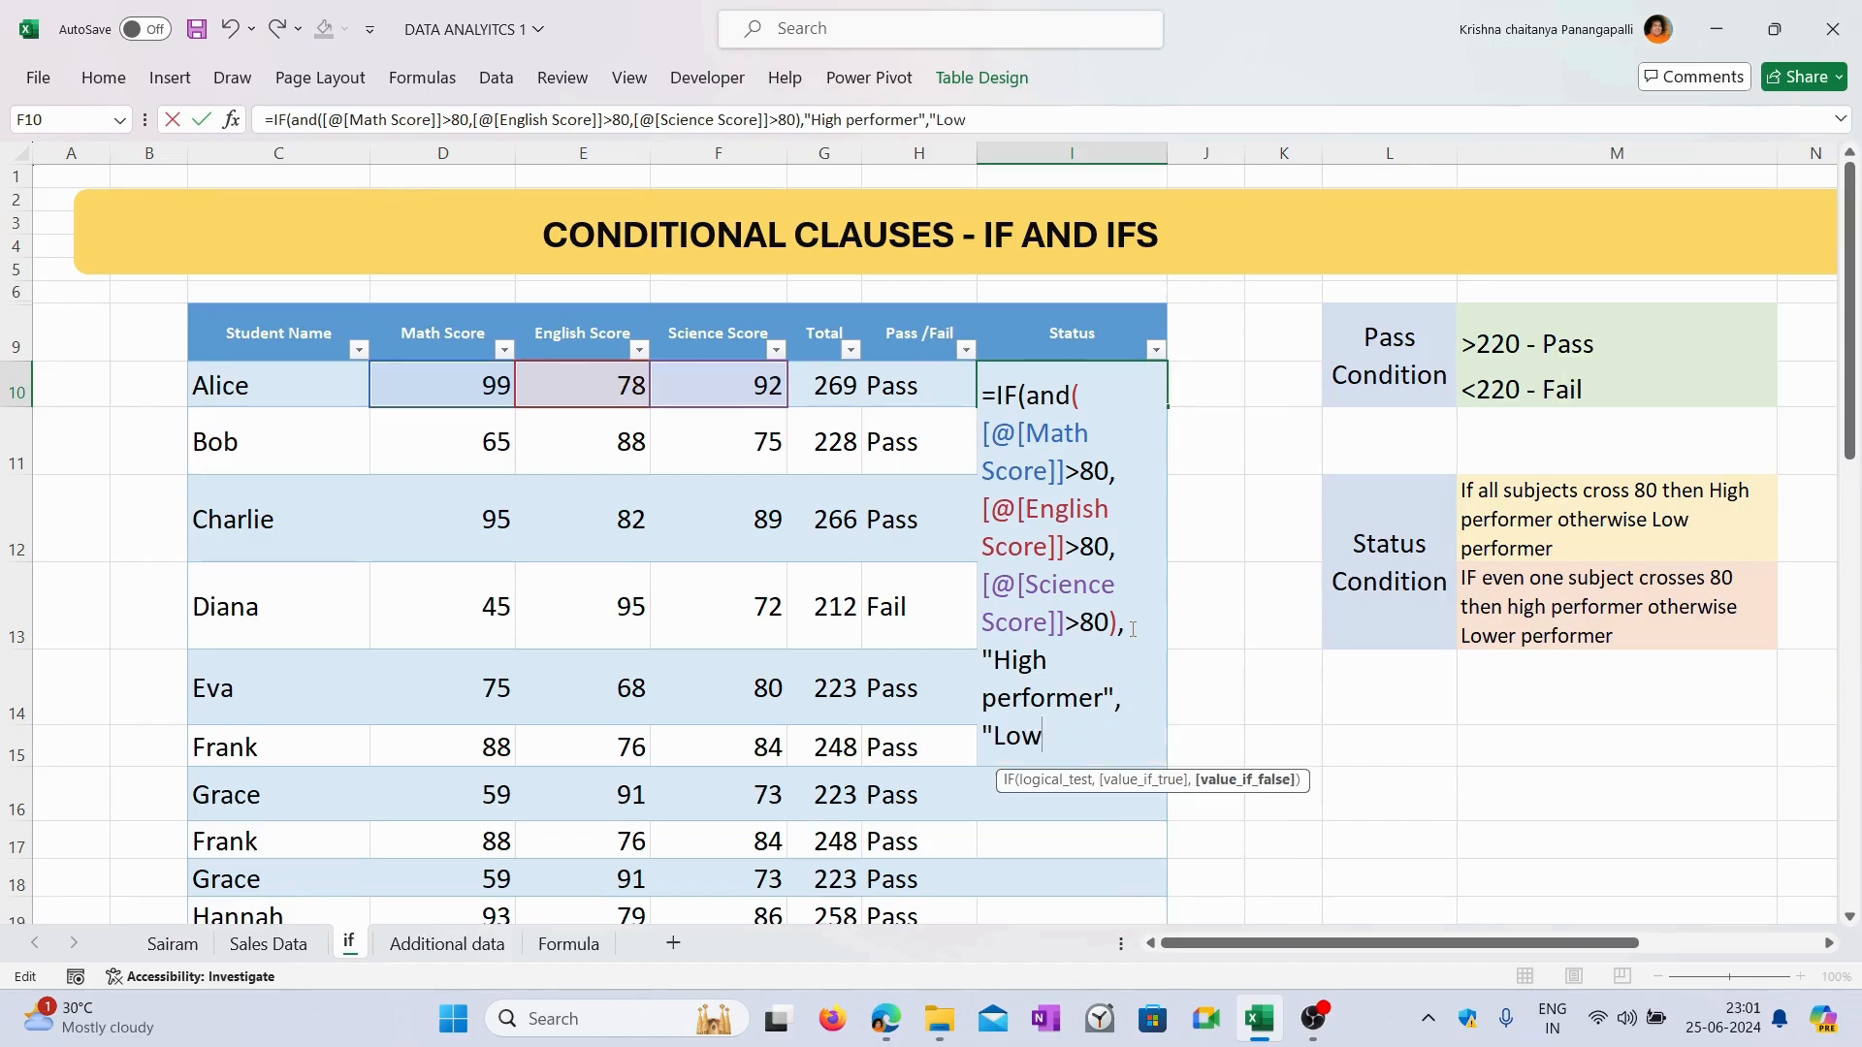
pyautogui.write(' Per')
pyautogui.press('BackSpace')
pyautogui.press('BackSpace')
pyautogui.write('Performer"')
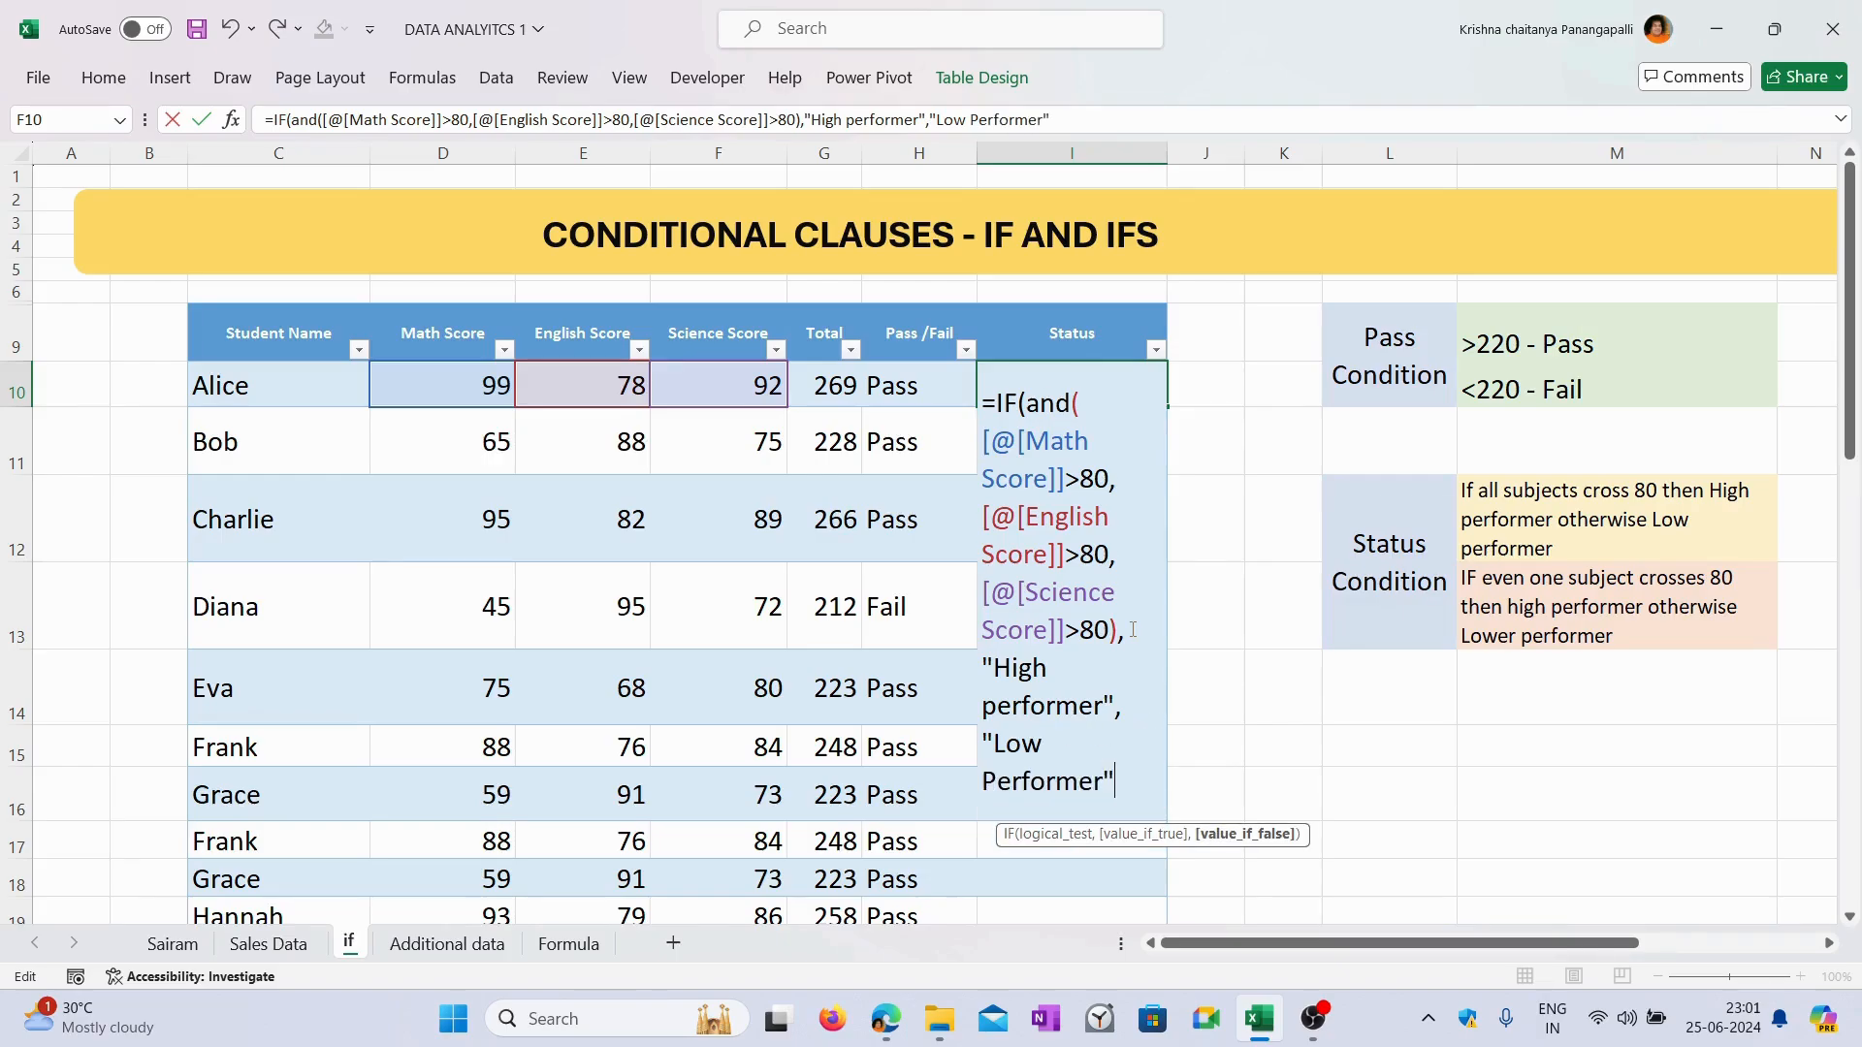
pyautogui.write(')')
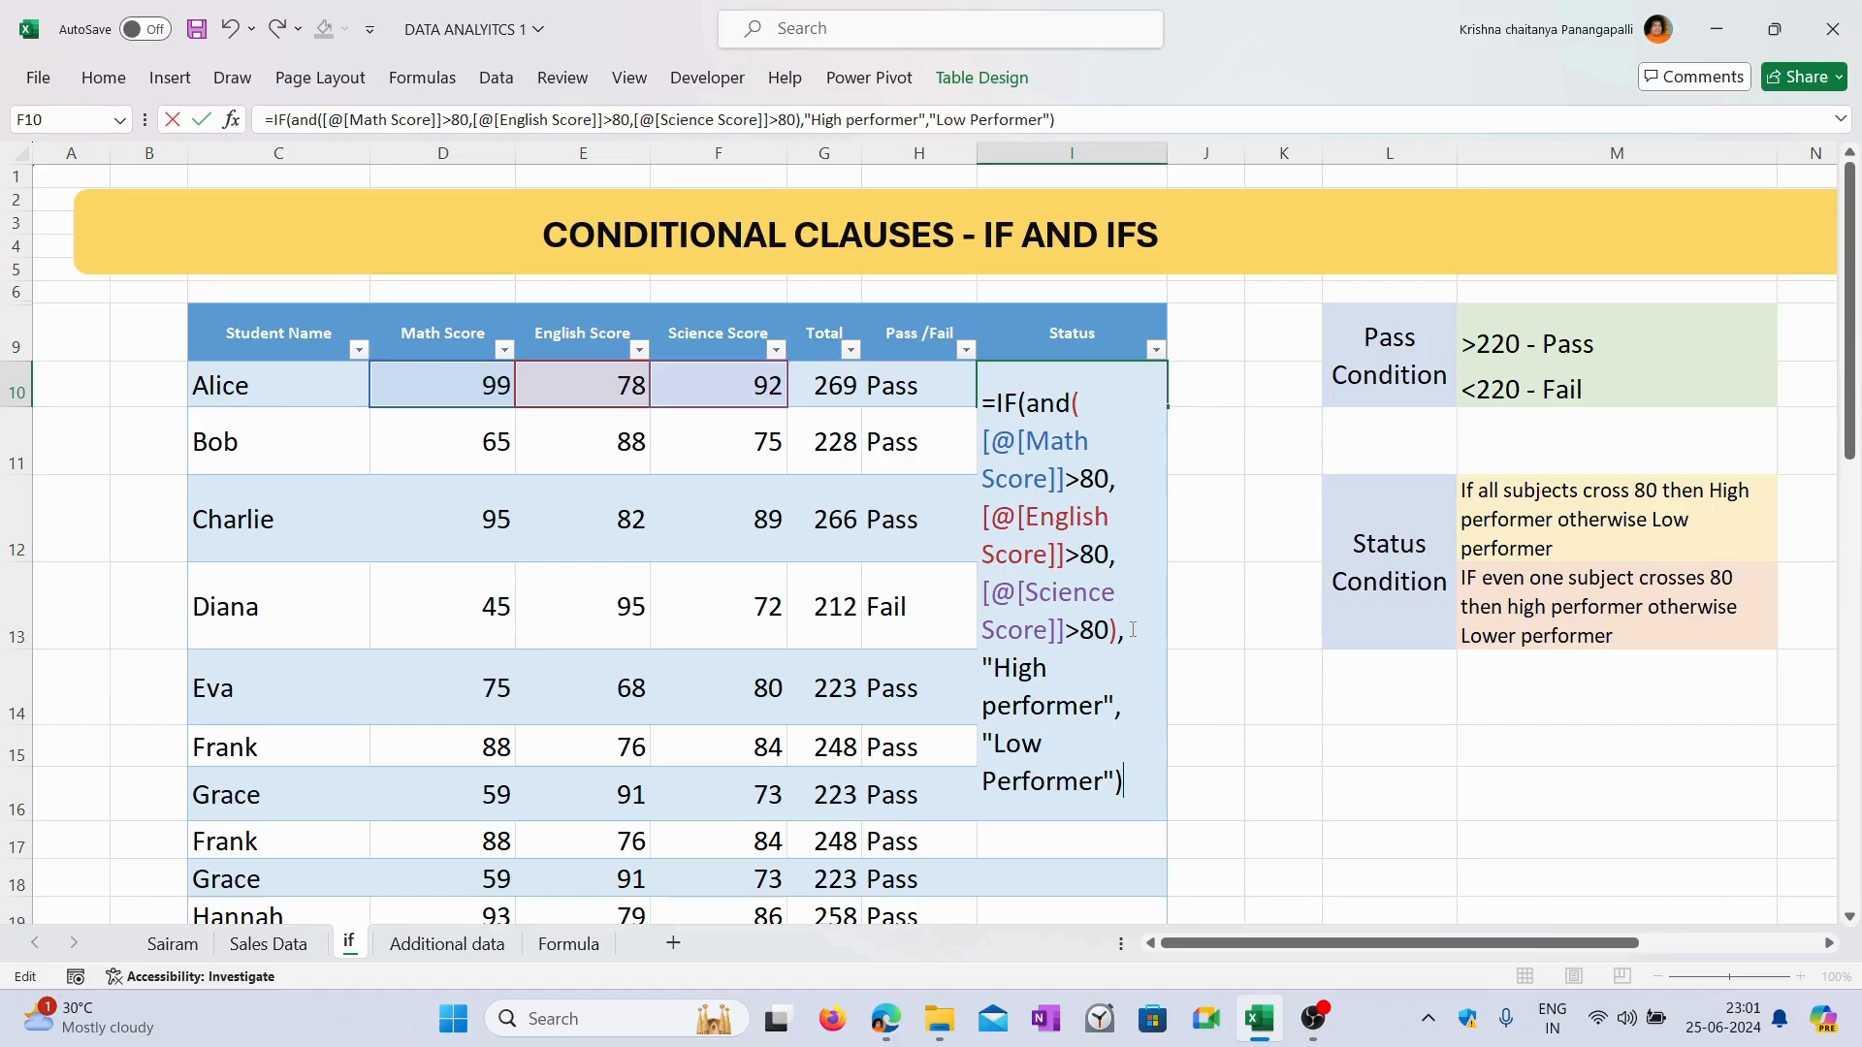
pyautogui.press('Return')
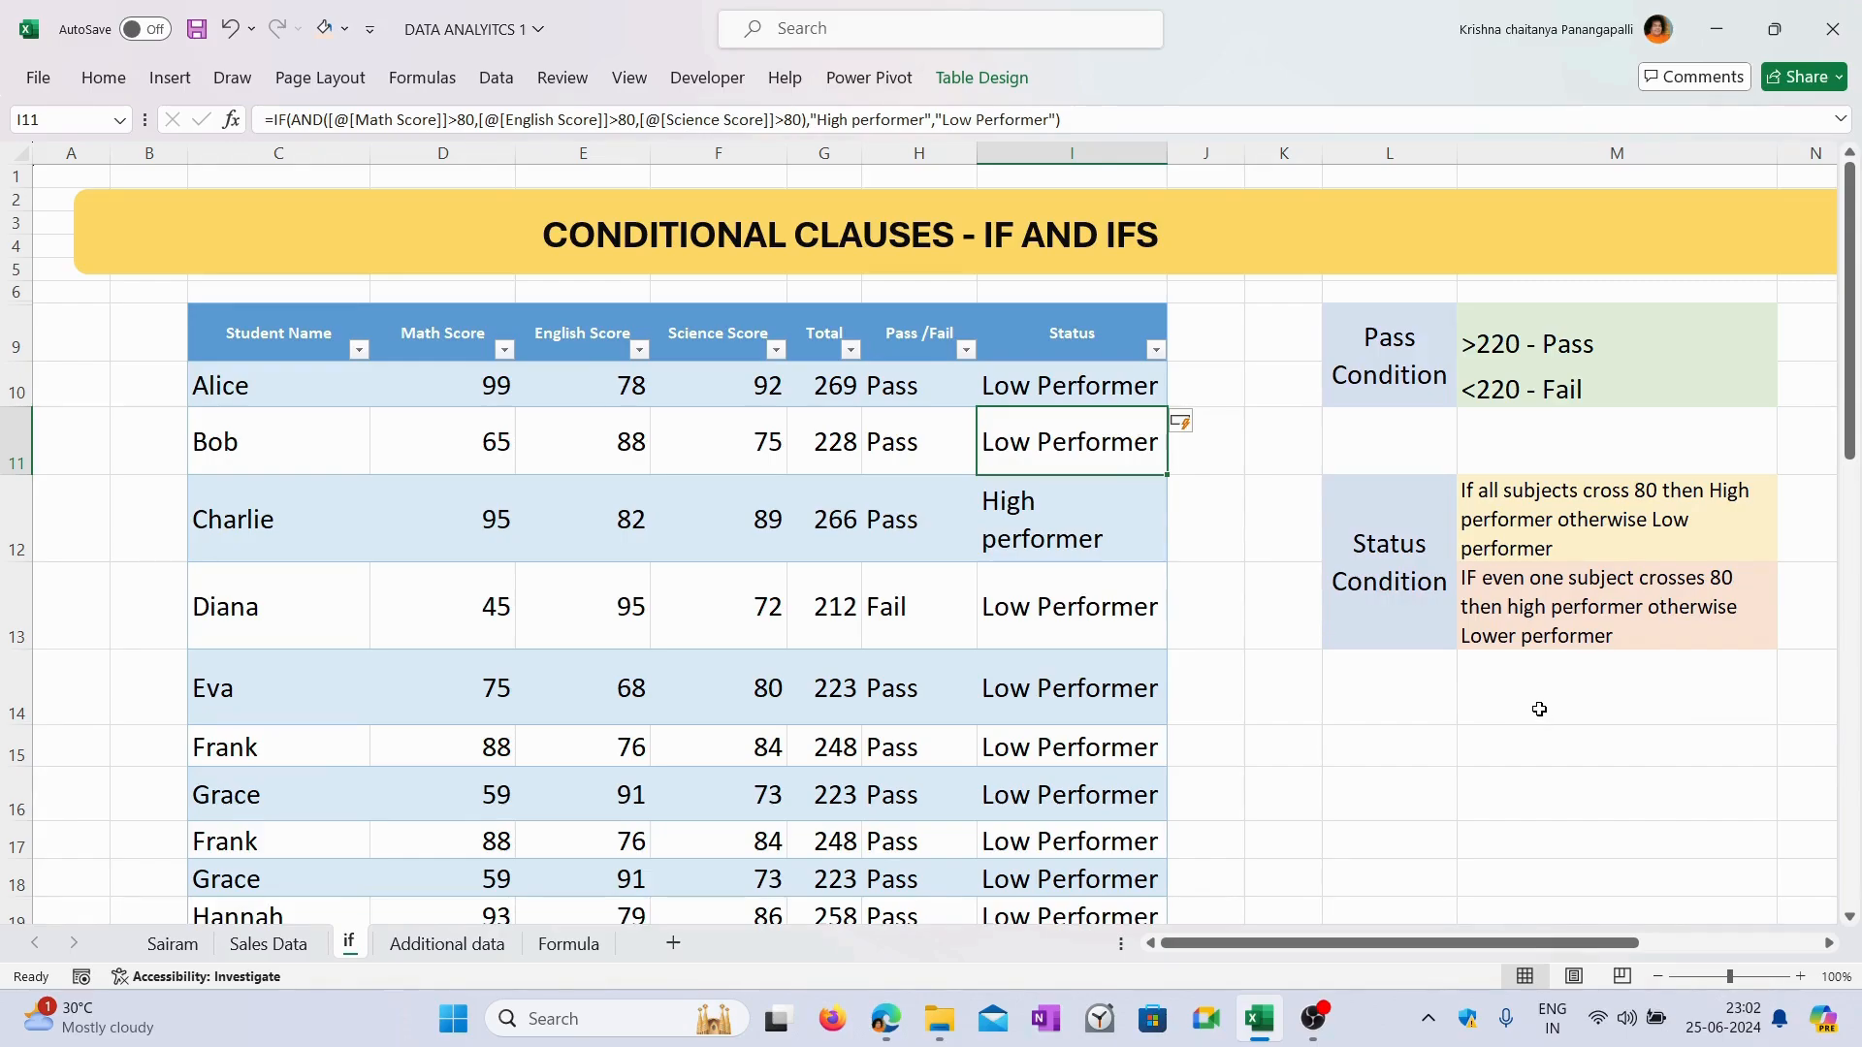
# Check row 10's Math, English and Science scores against the Status condition requiring all subjects to cross 80.
pyautogui.click(445, 379)
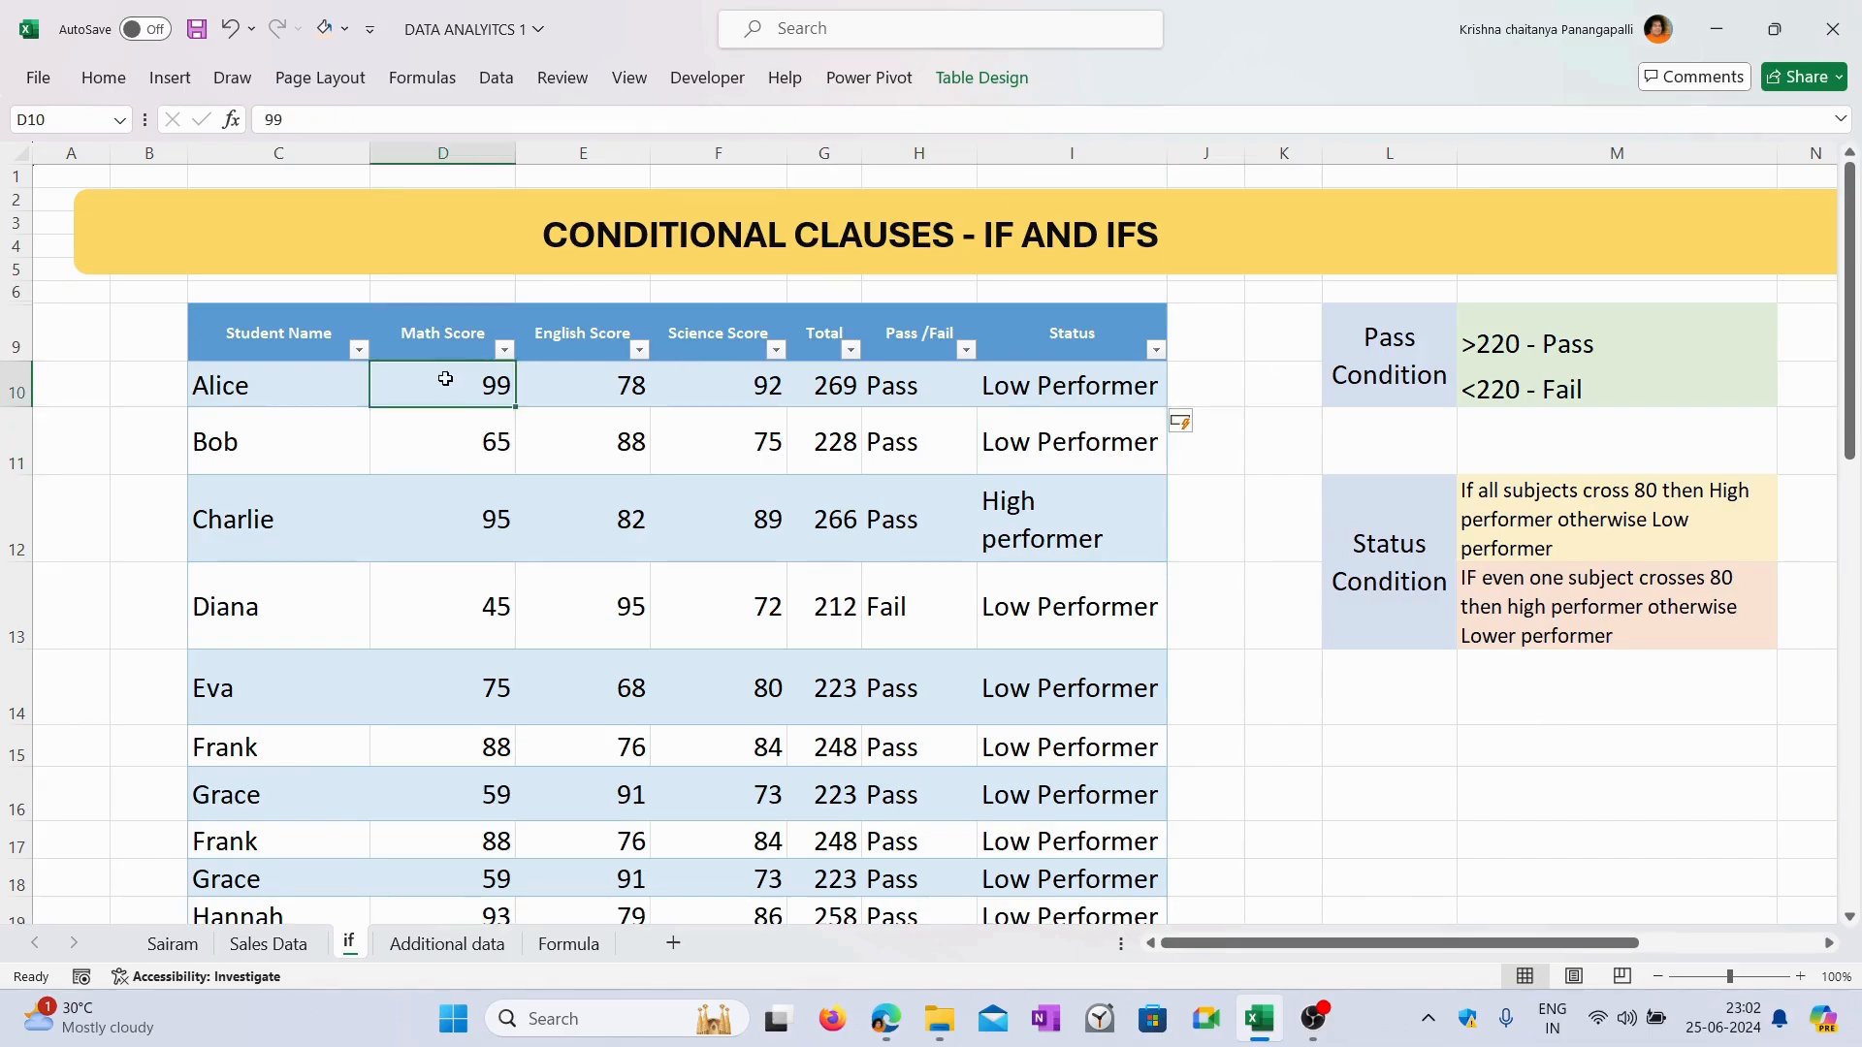
pyautogui.click(591, 378)
pyautogui.click(738, 375)
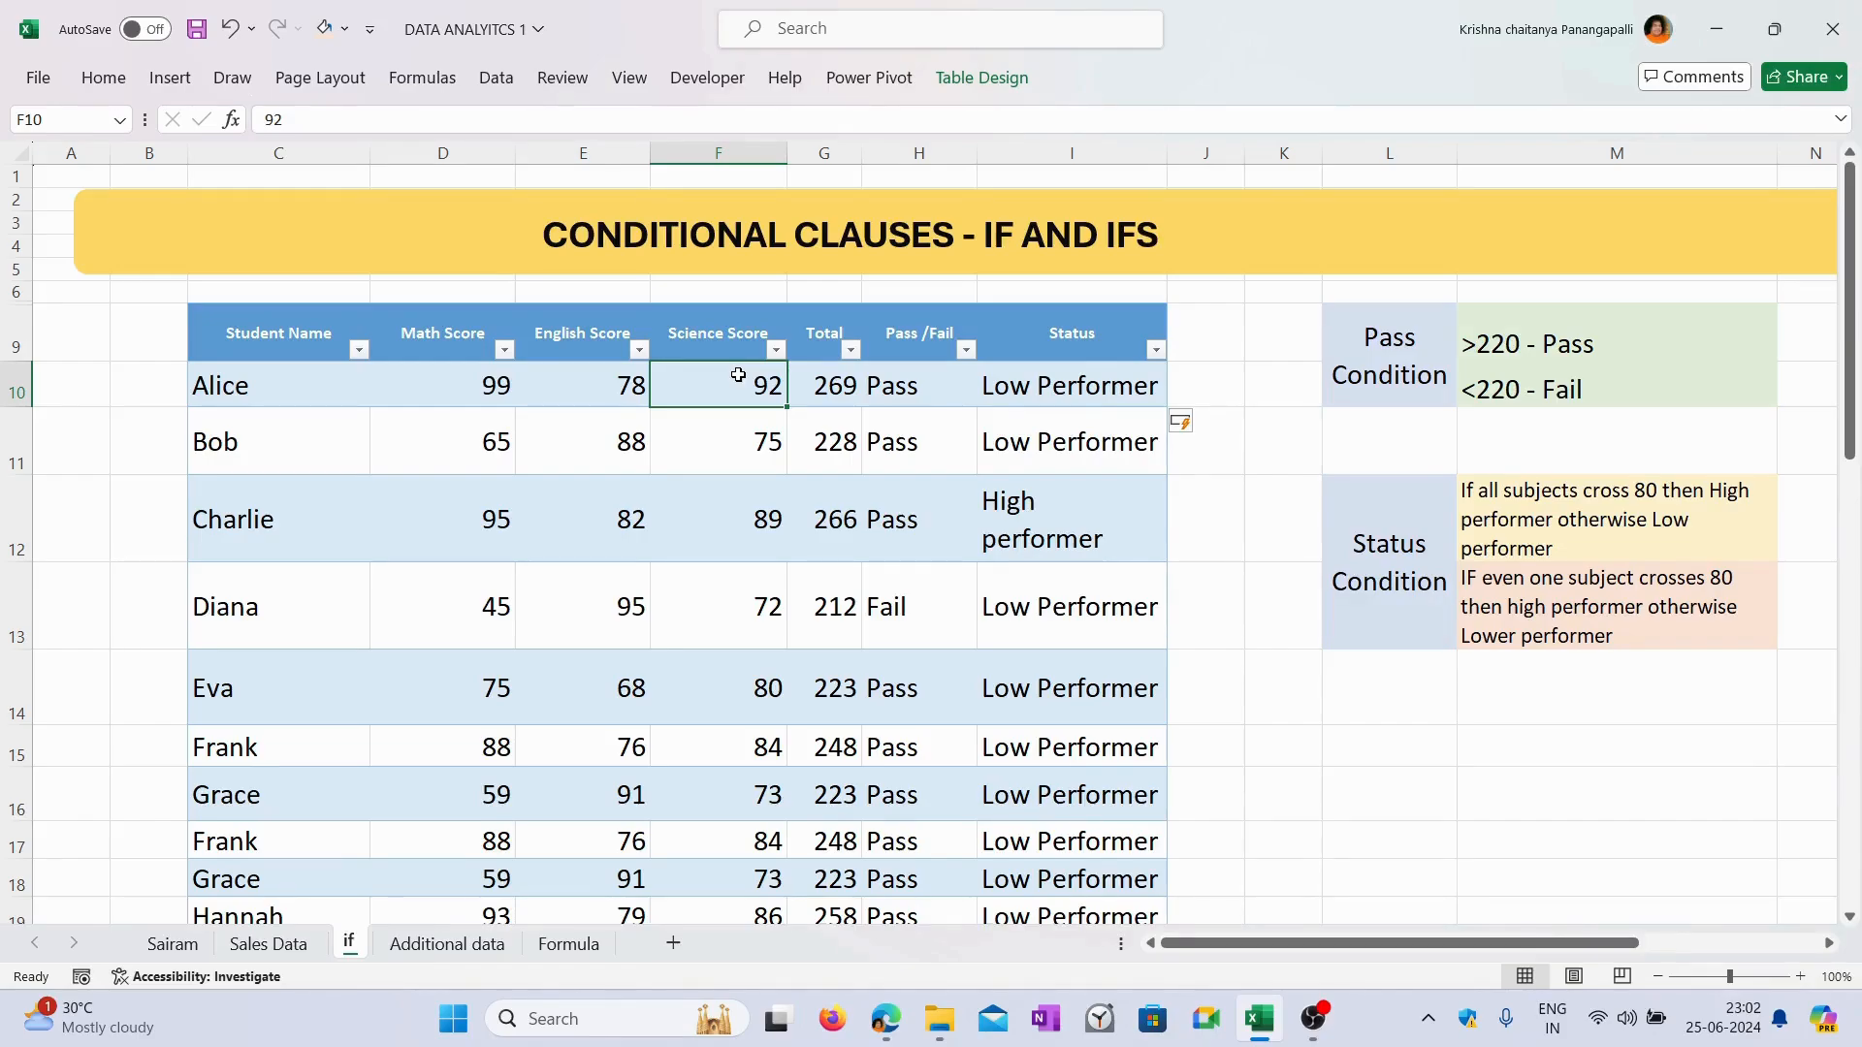
pyautogui.click(474, 396)
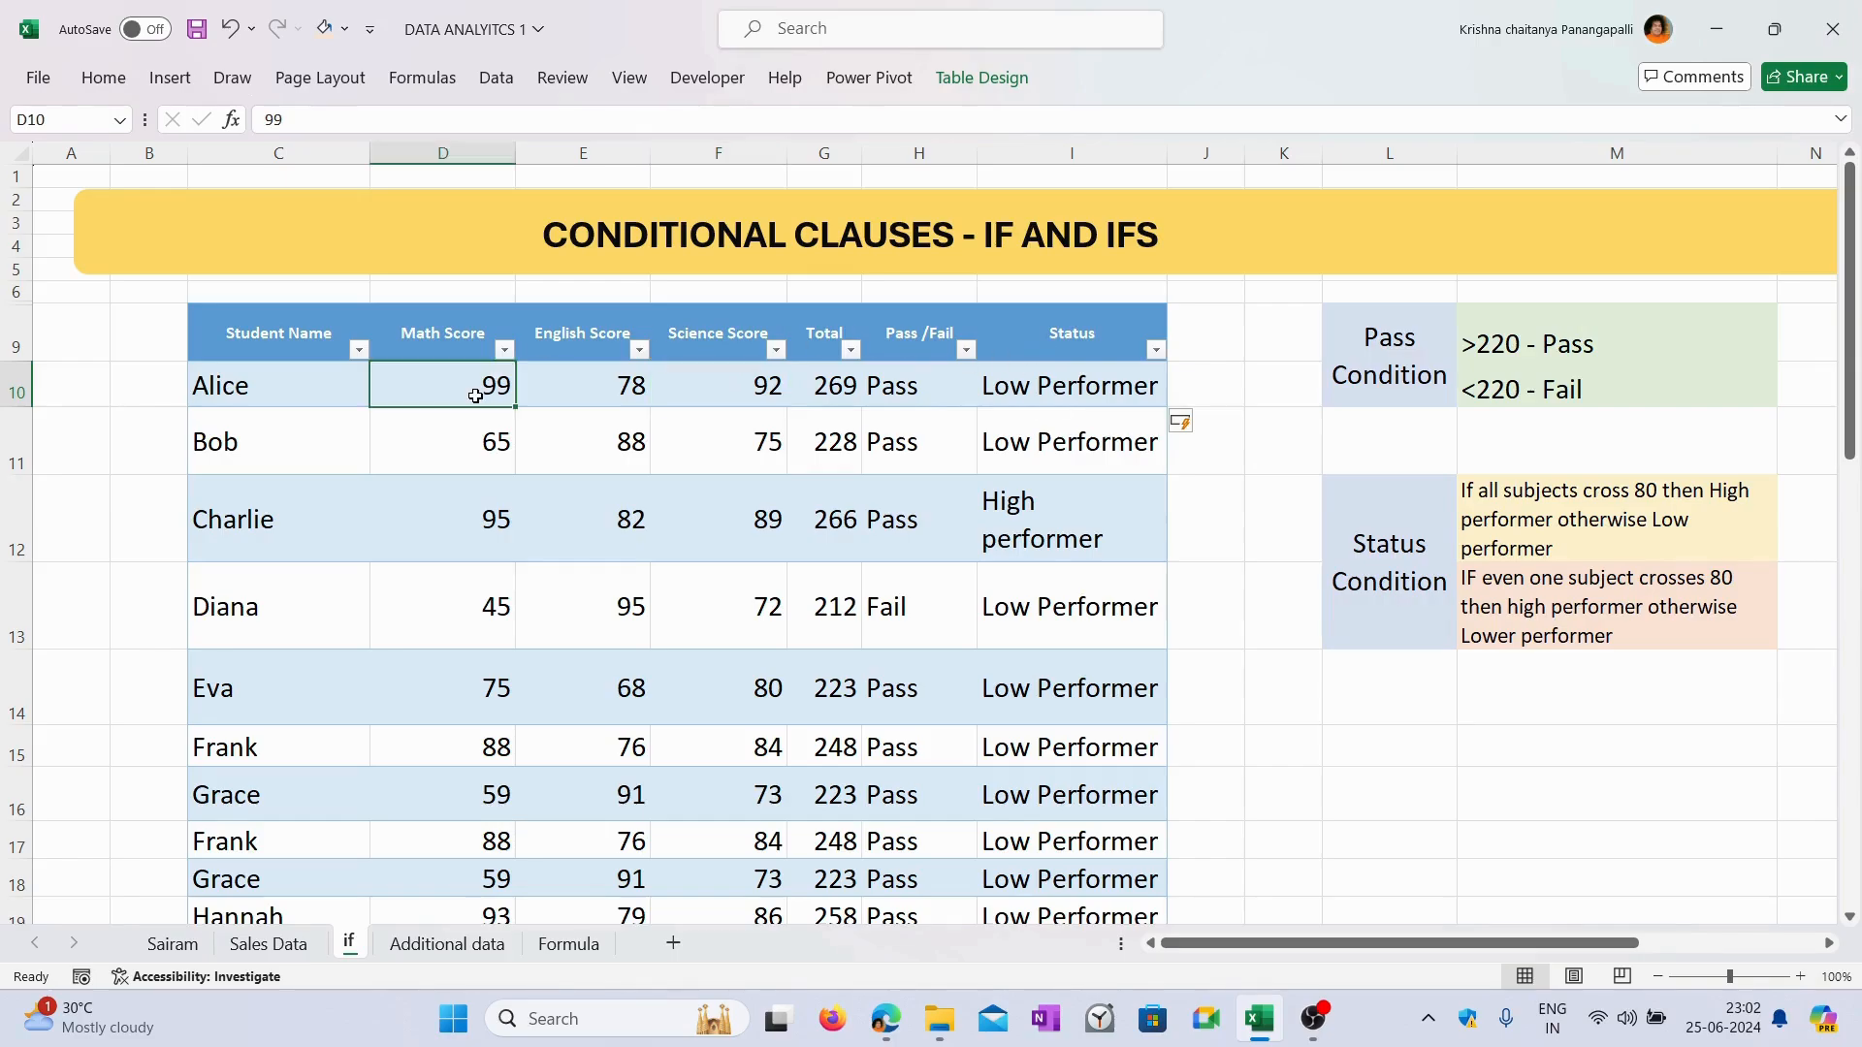
pyautogui.click(618, 400)
pyautogui.click(708, 400)
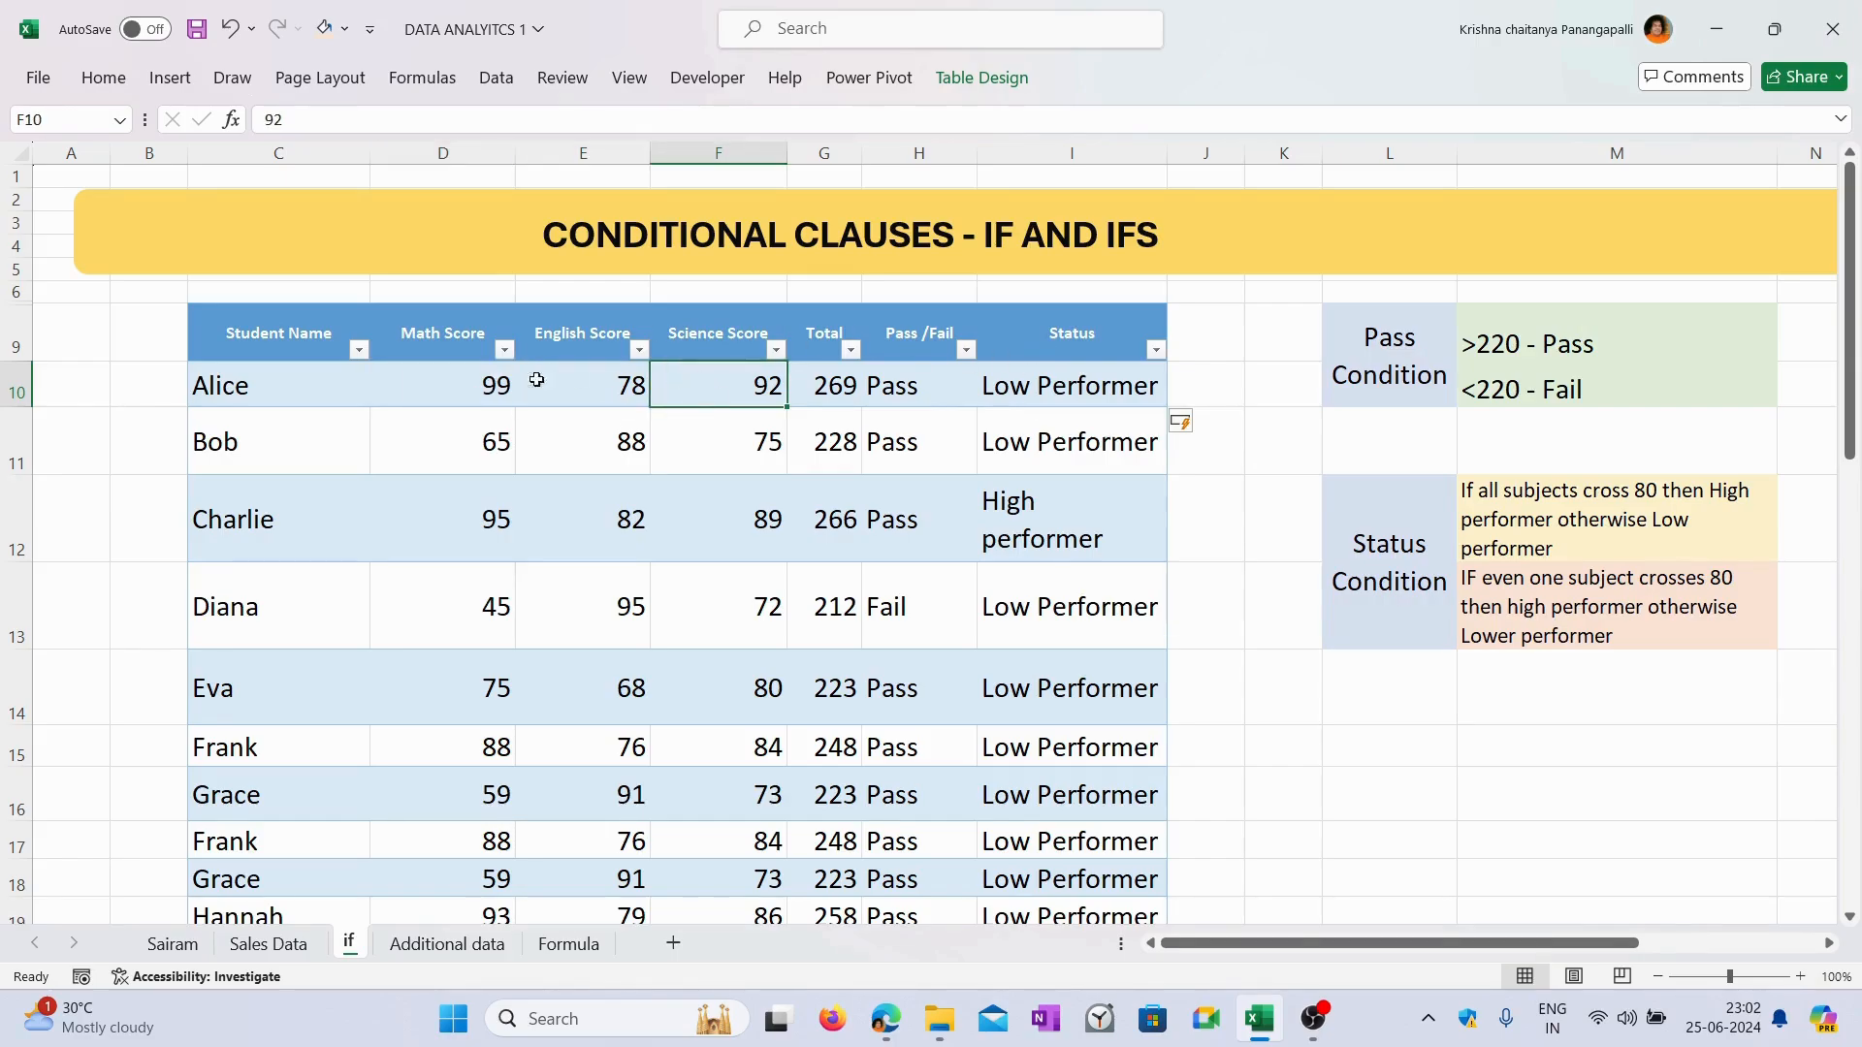
pyautogui.click(498, 386)
pyautogui.click(609, 393)
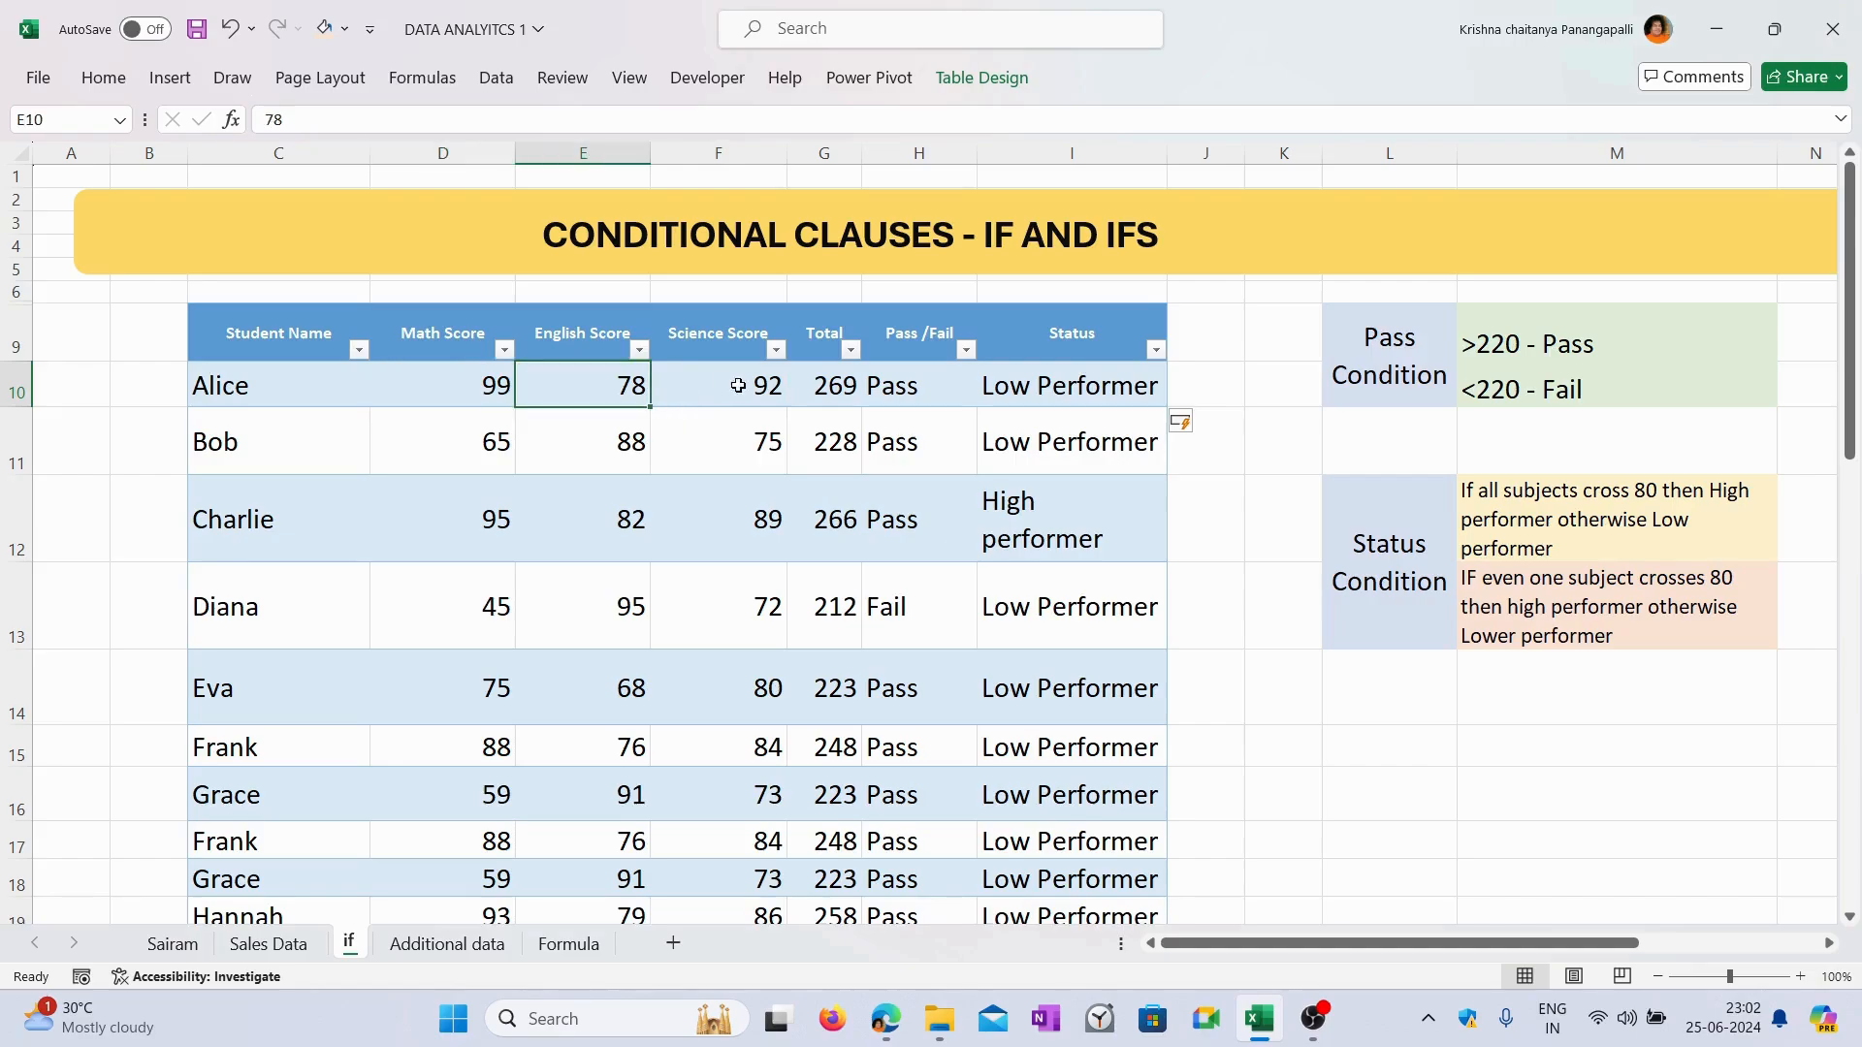
pyautogui.click(492, 398)
pyautogui.click(619, 397)
pyautogui.click(771, 394)
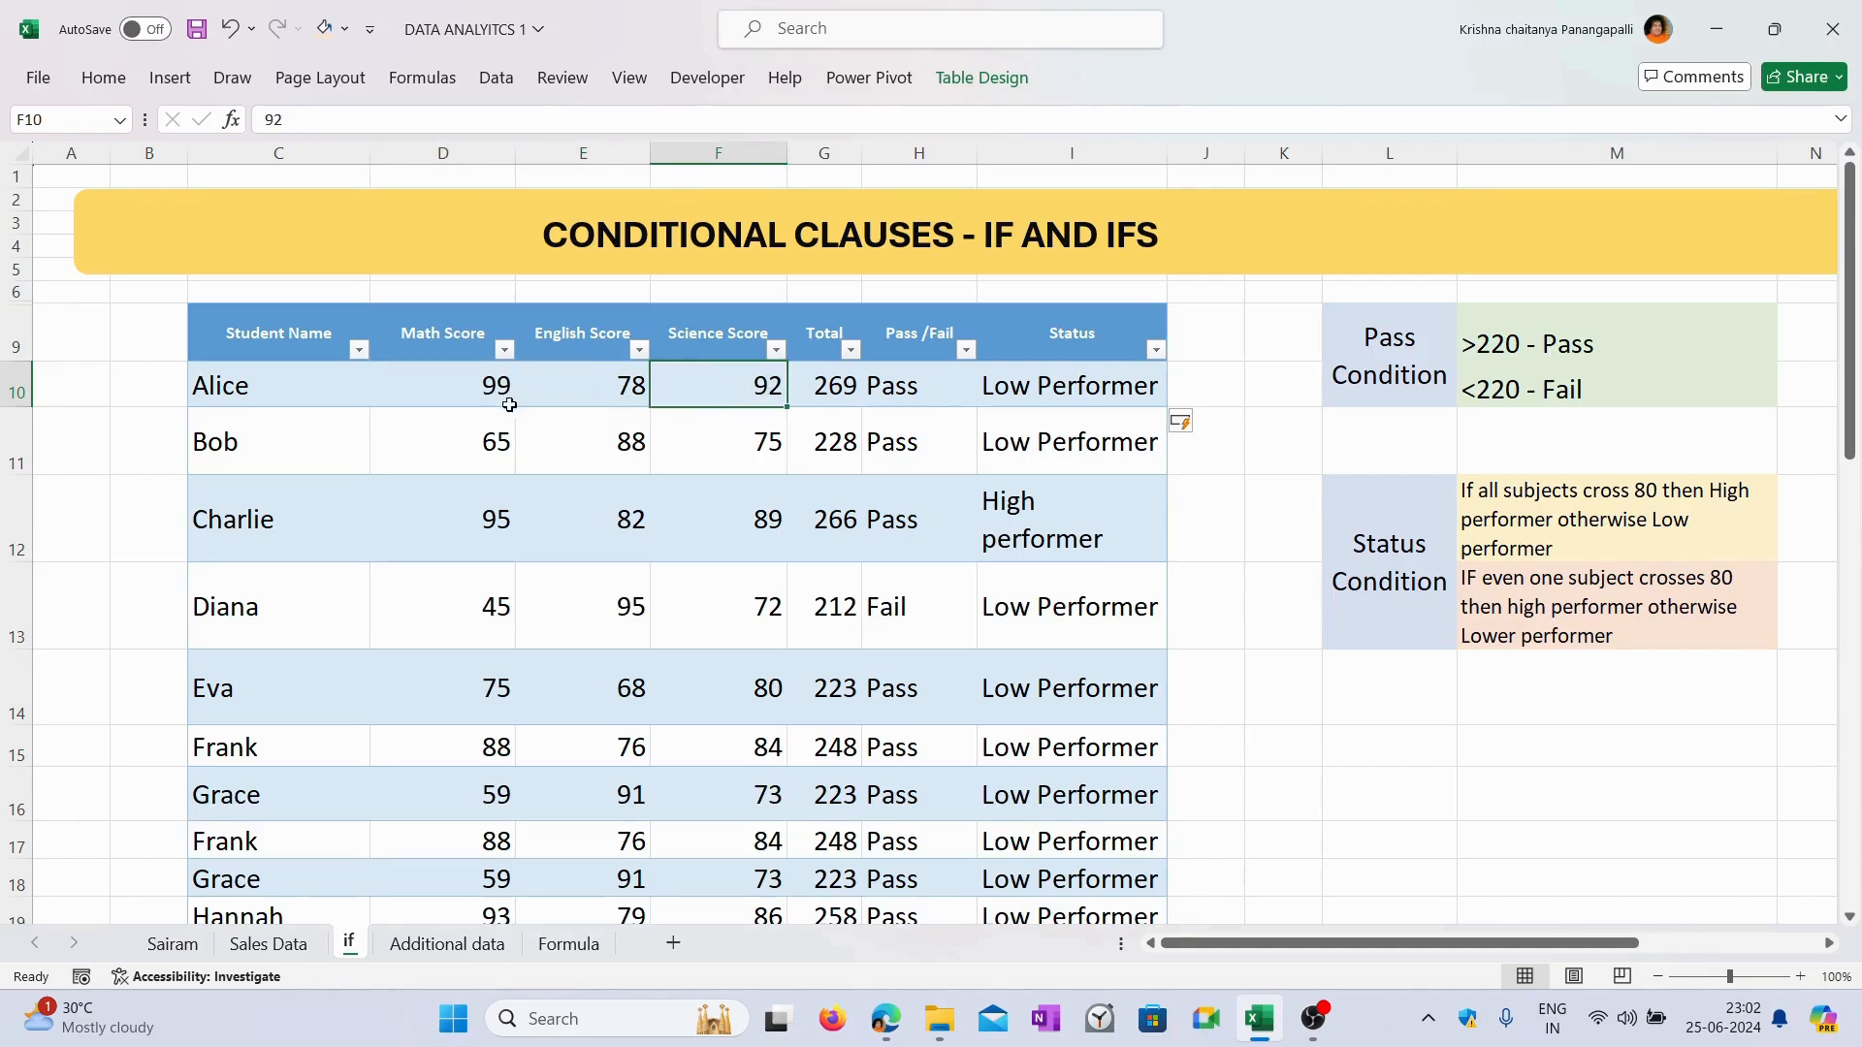
pyautogui.moveTo(475, 386); pyautogui.dragTo(711, 394)
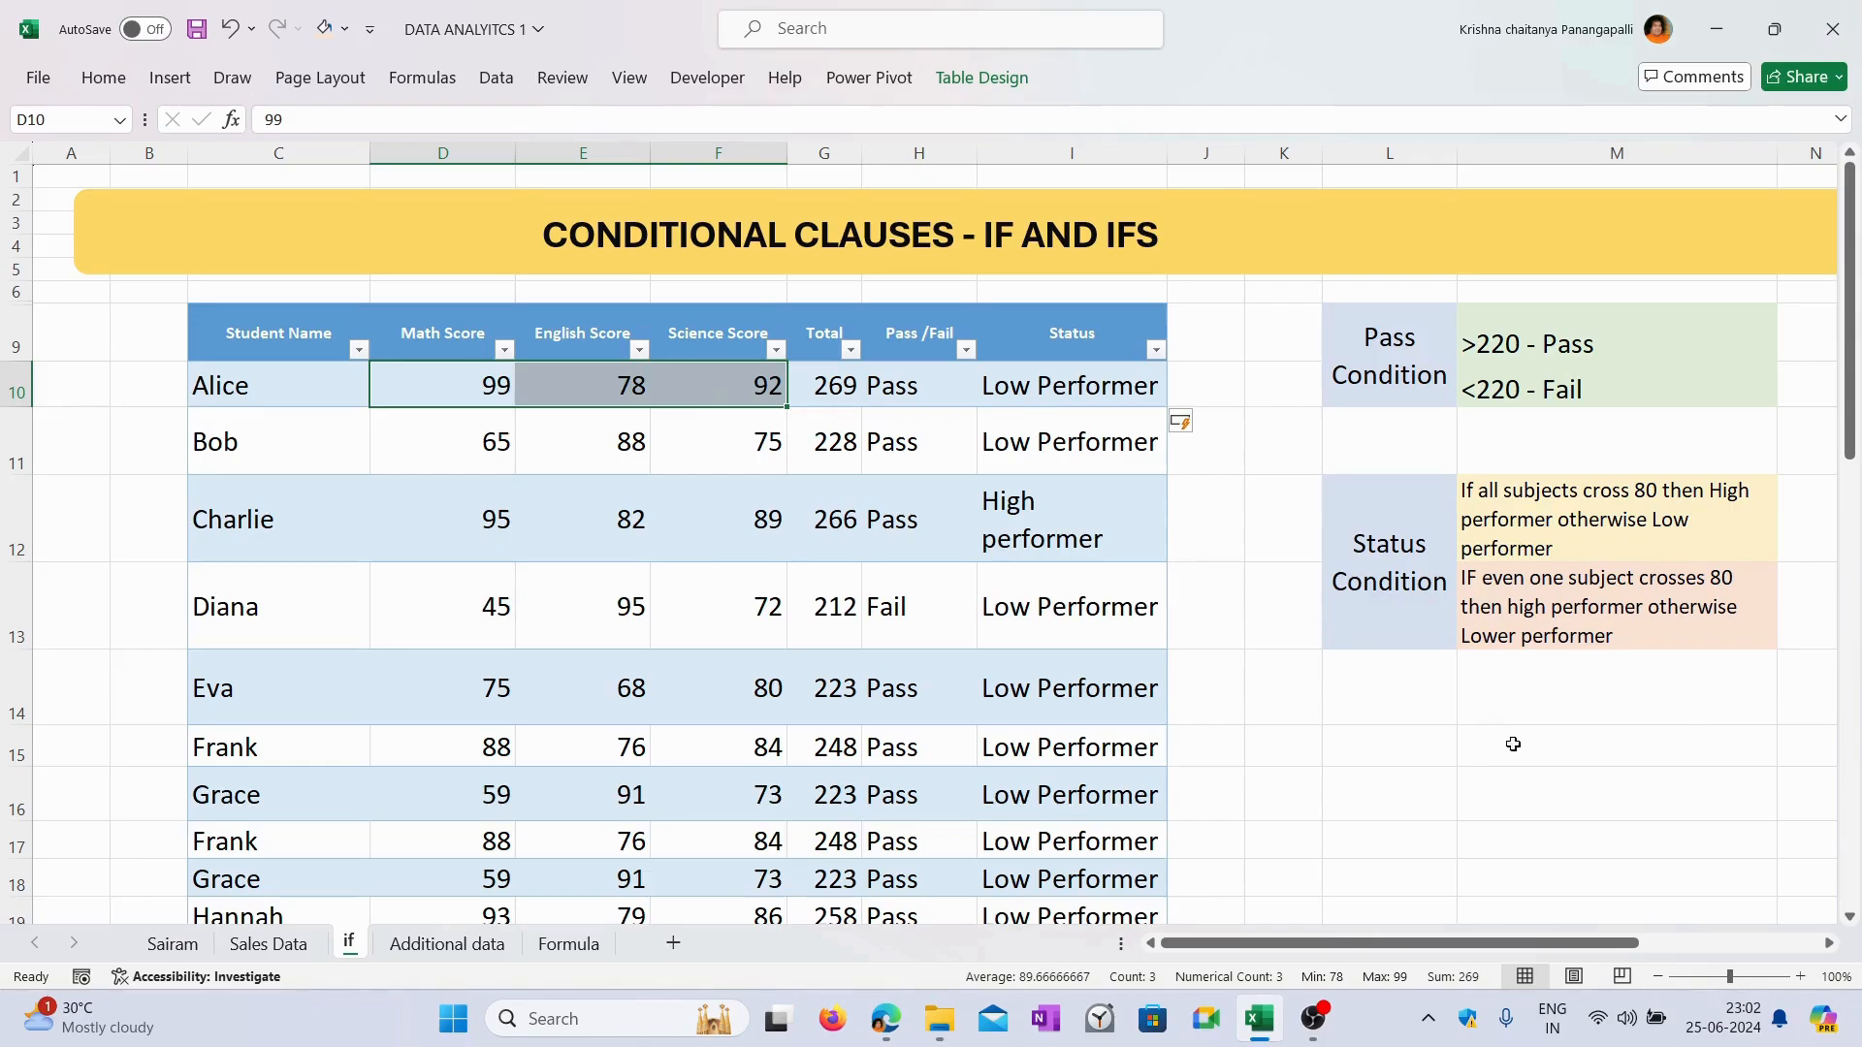
pyautogui.click(1586, 725)
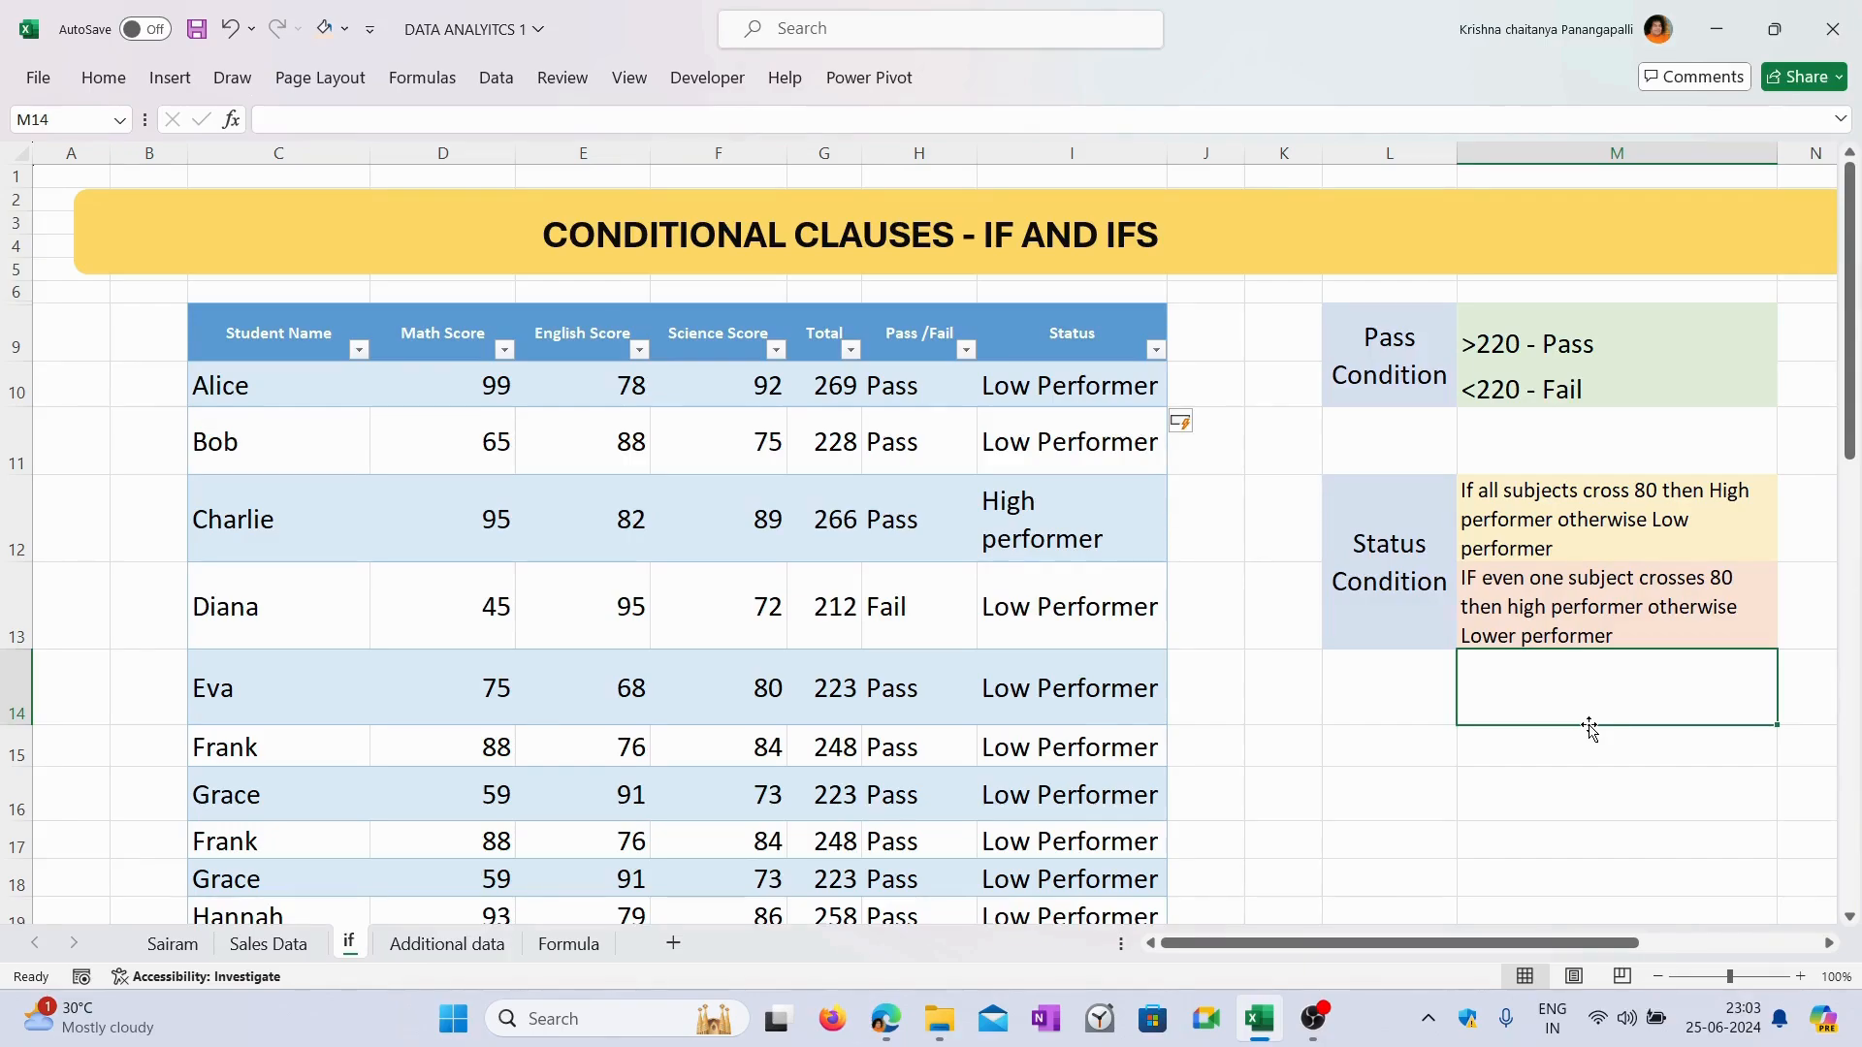
pyautogui.click(455, 375)
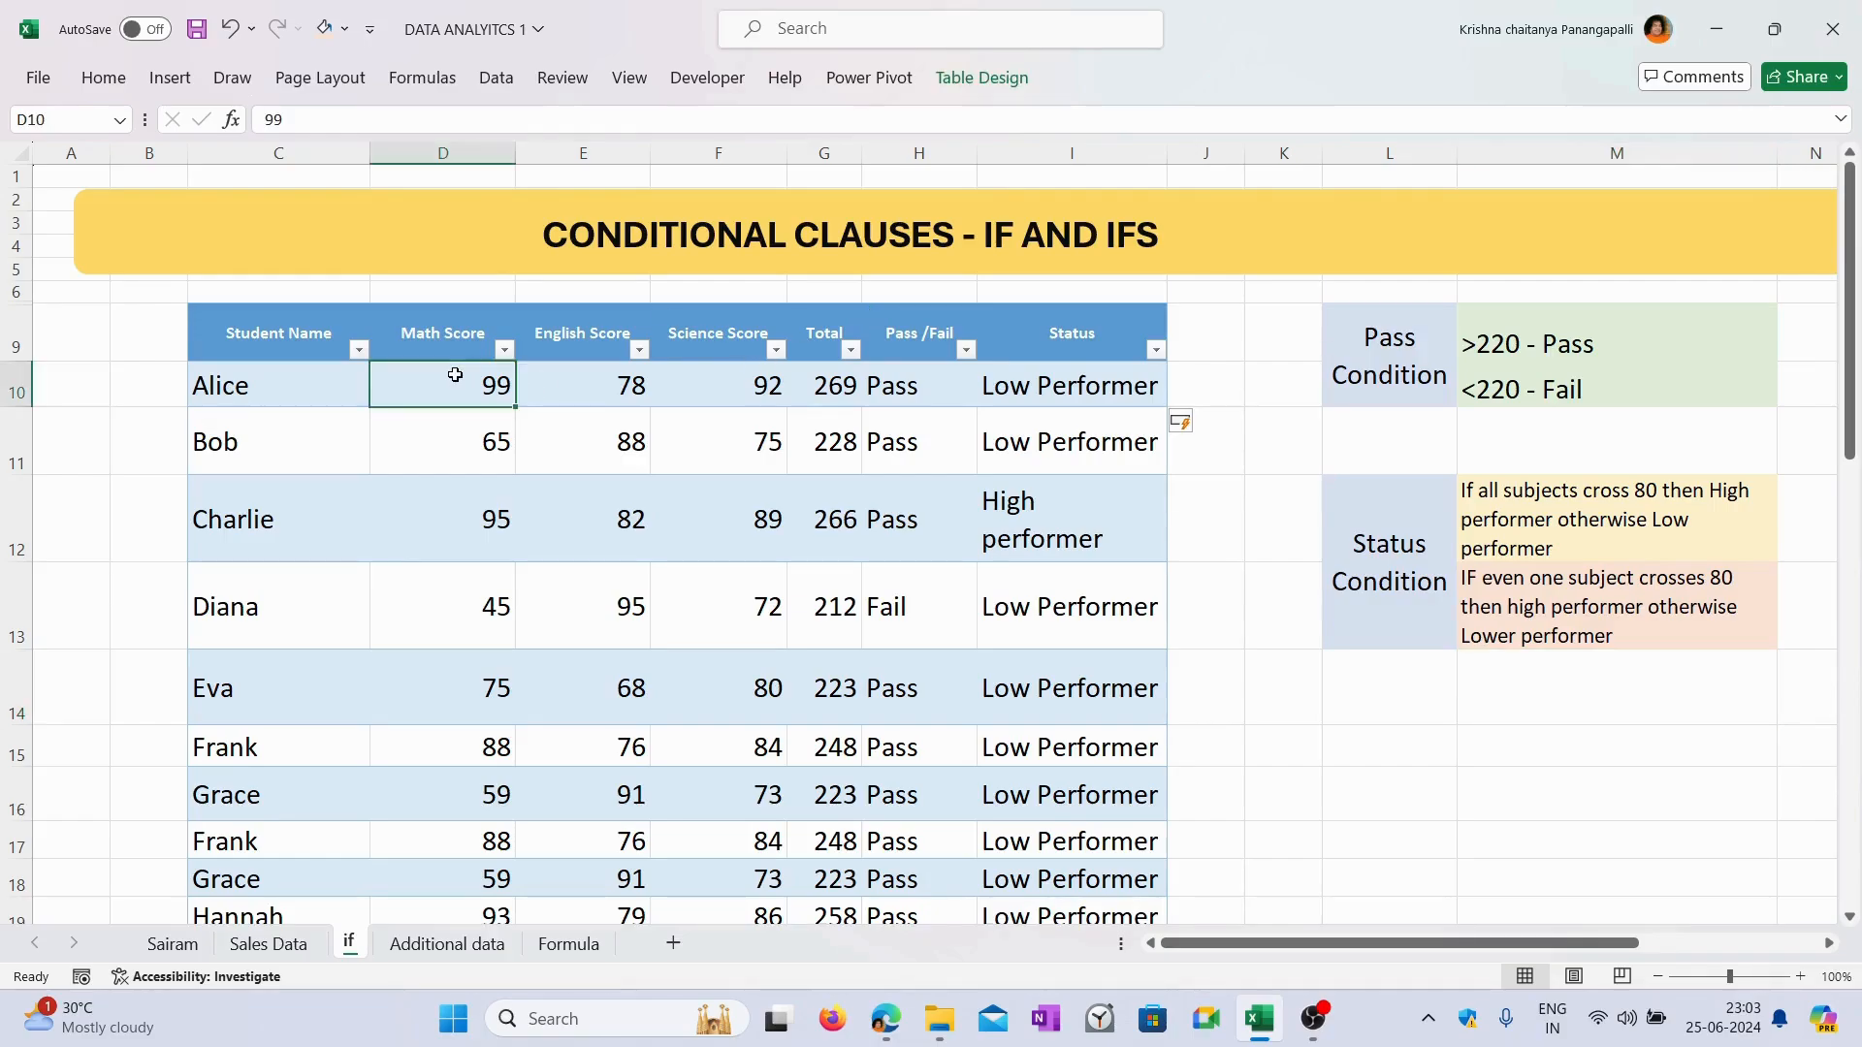
pyautogui.moveTo(469, 378); pyautogui.dragTo(719, 387)
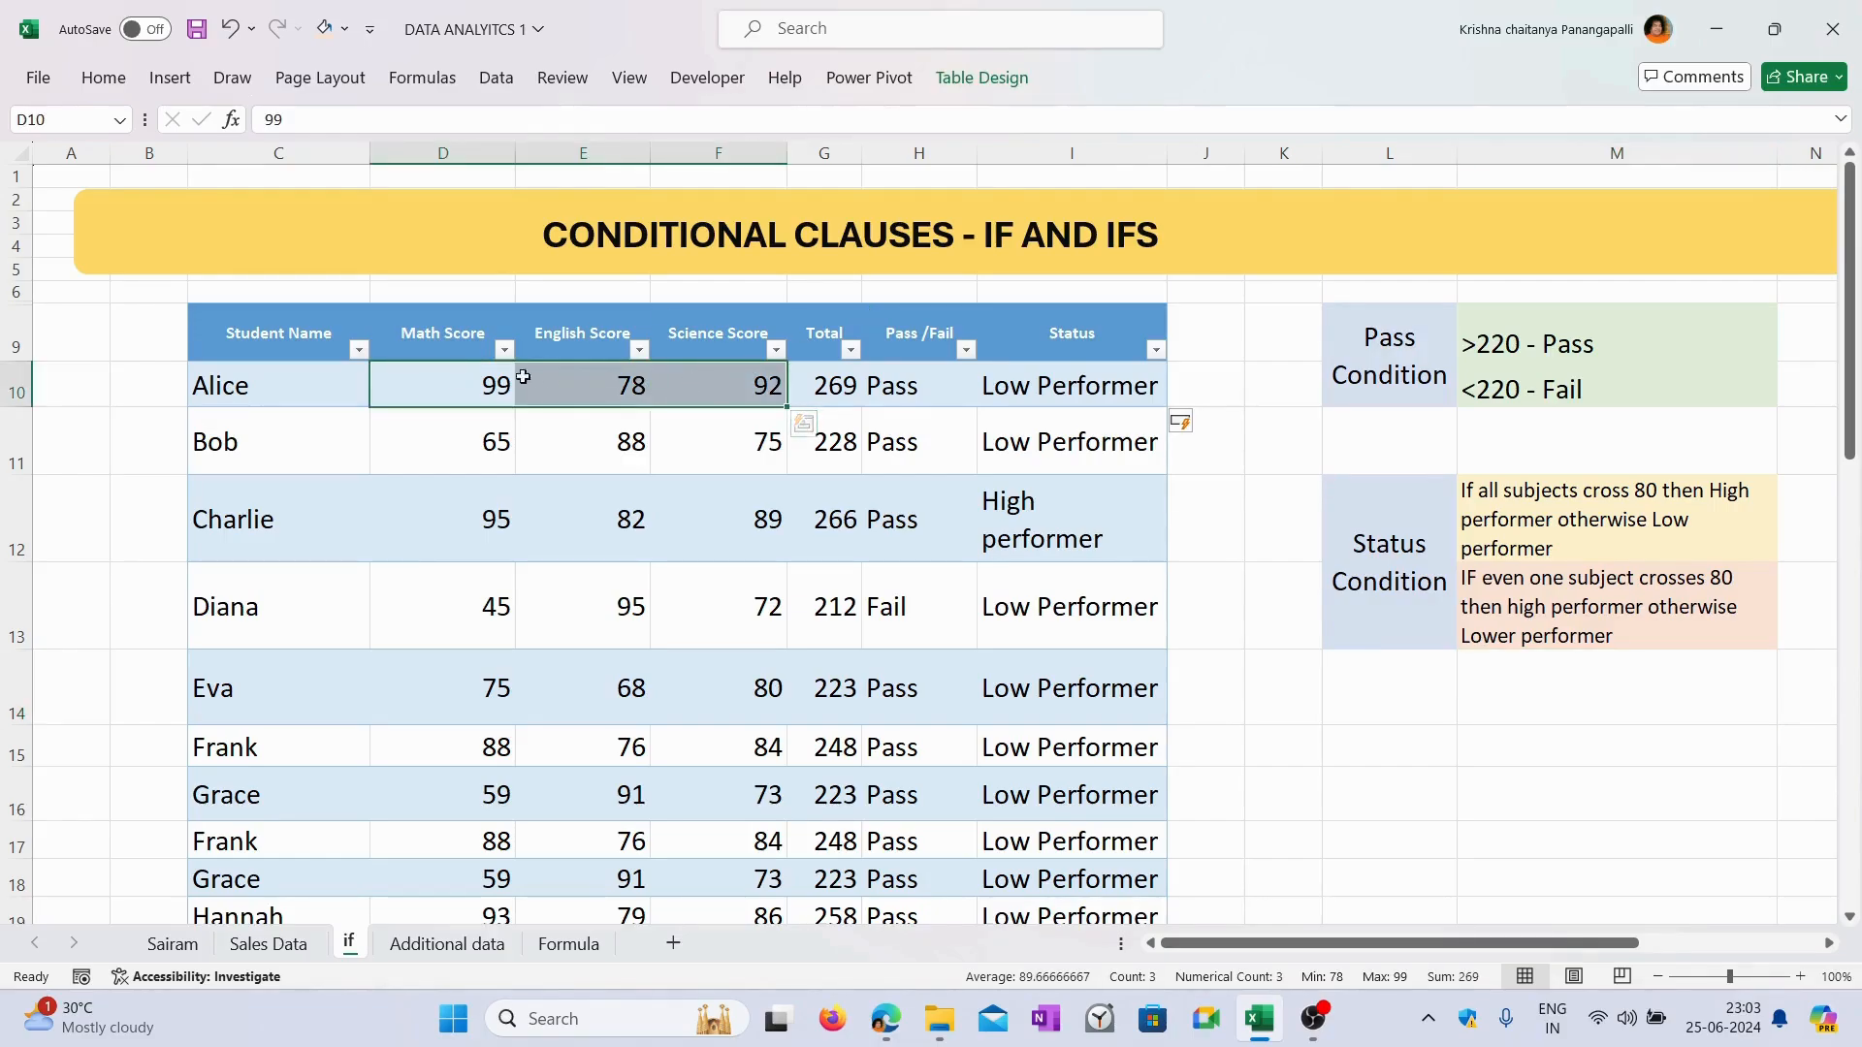
pyautogui.click(437, 388)
pyautogui.click(580, 393)
pyautogui.click(717, 398)
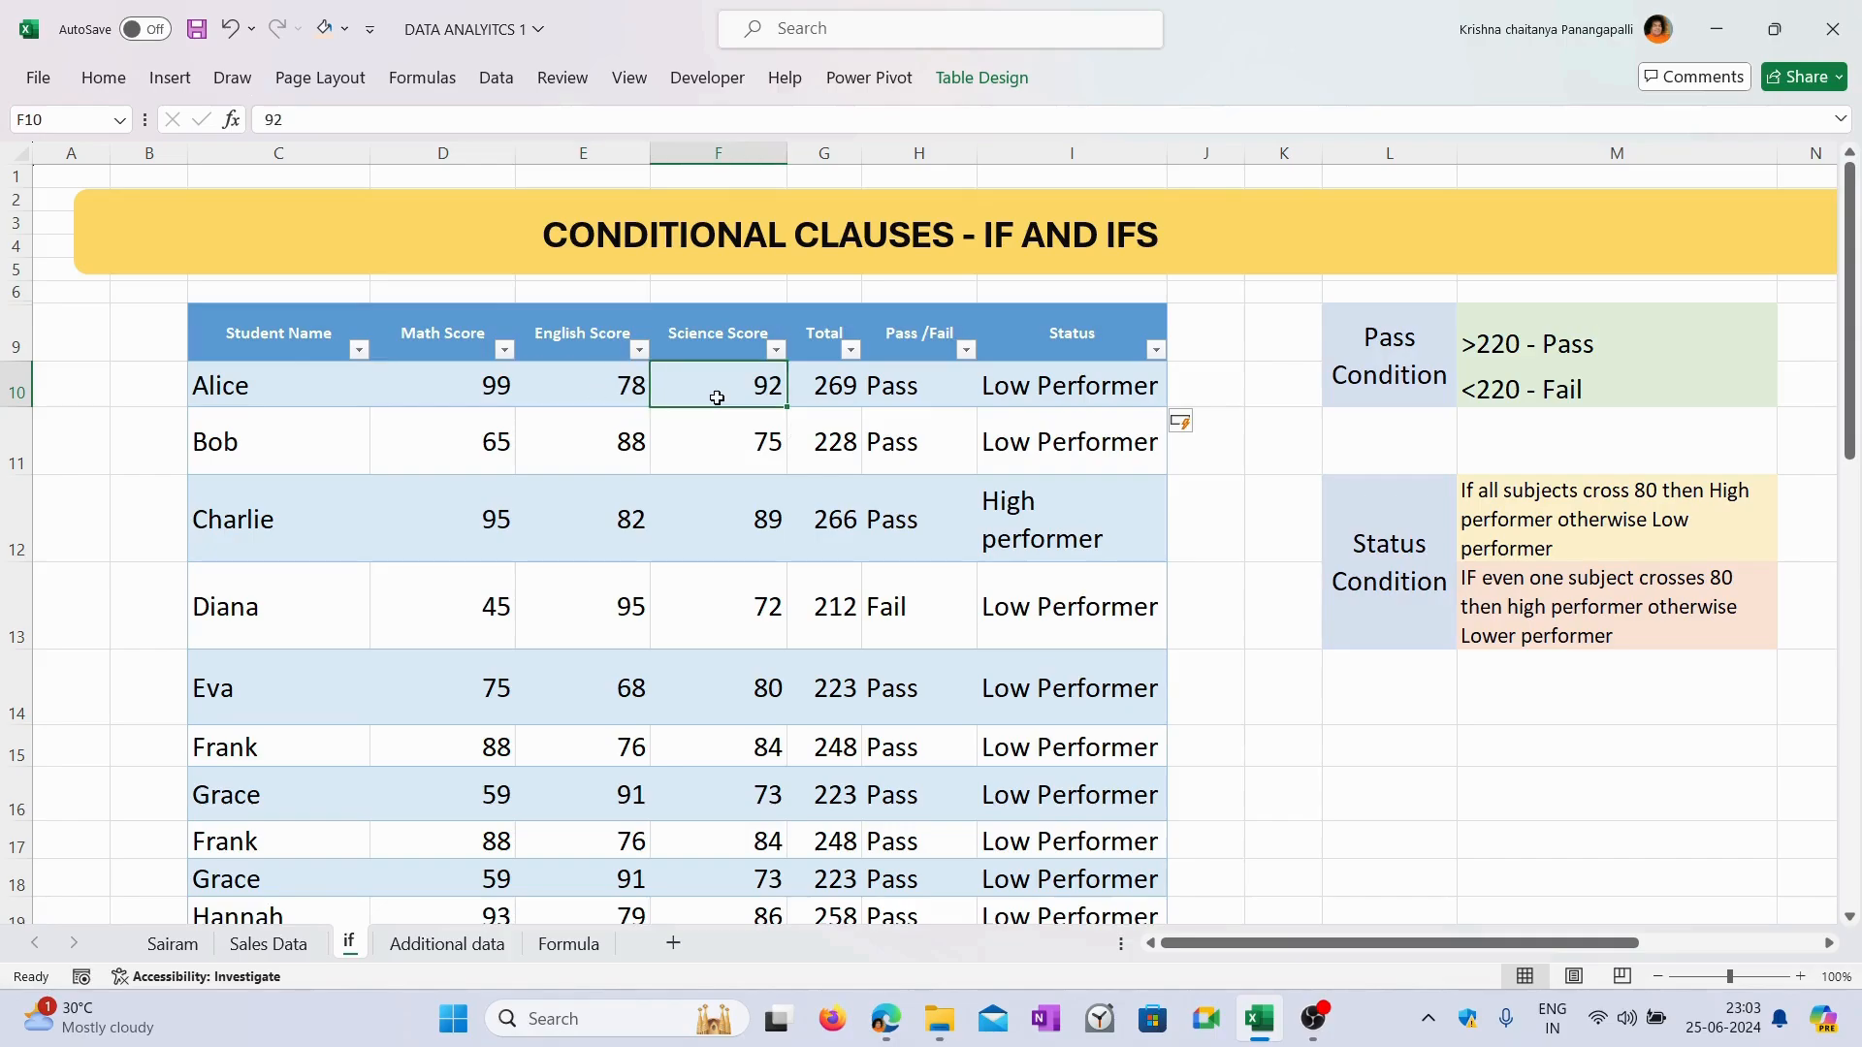
# Replace AND with OR in I10's IF formula, enter it for the Status column, and autofit column I's width.
pyautogui.click(465, 390)
pyautogui.moveTo(419, 399); pyautogui.dragTo(718, 390)
pyautogui.click(1045, 391)
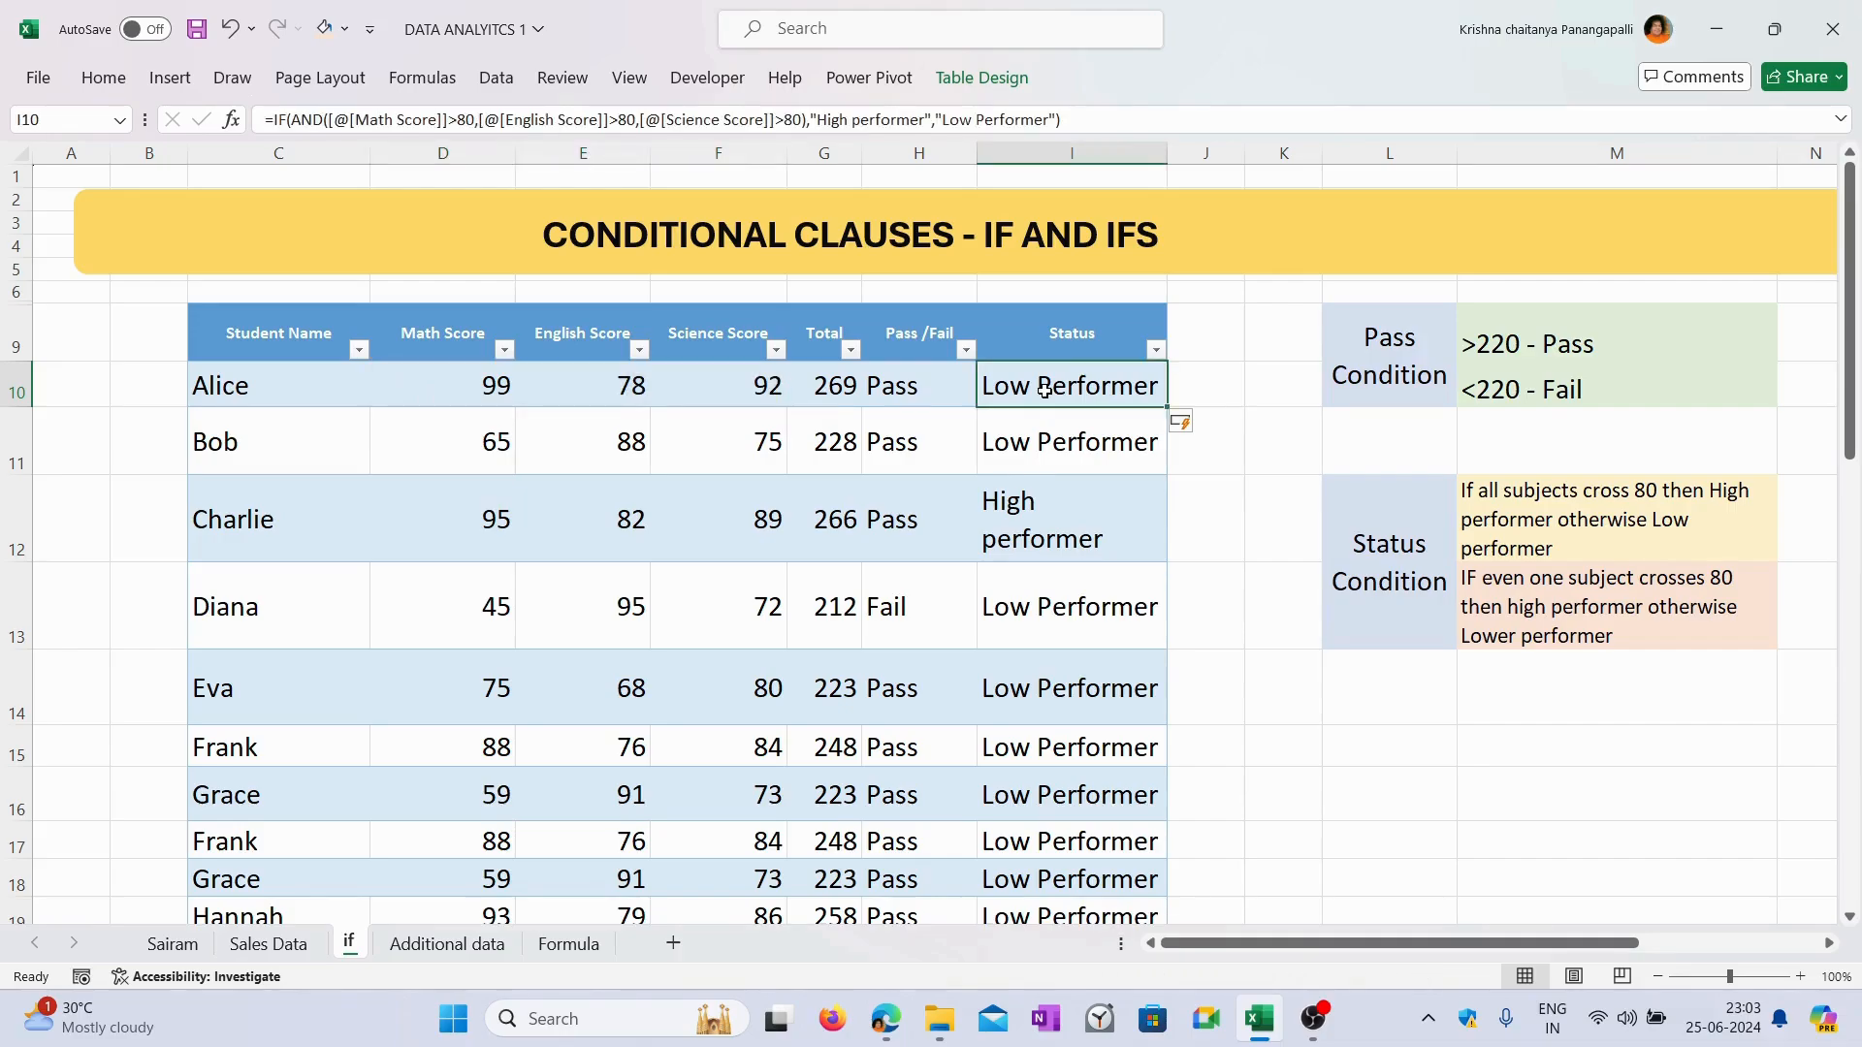
pyautogui.doubleClick(1044, 391)
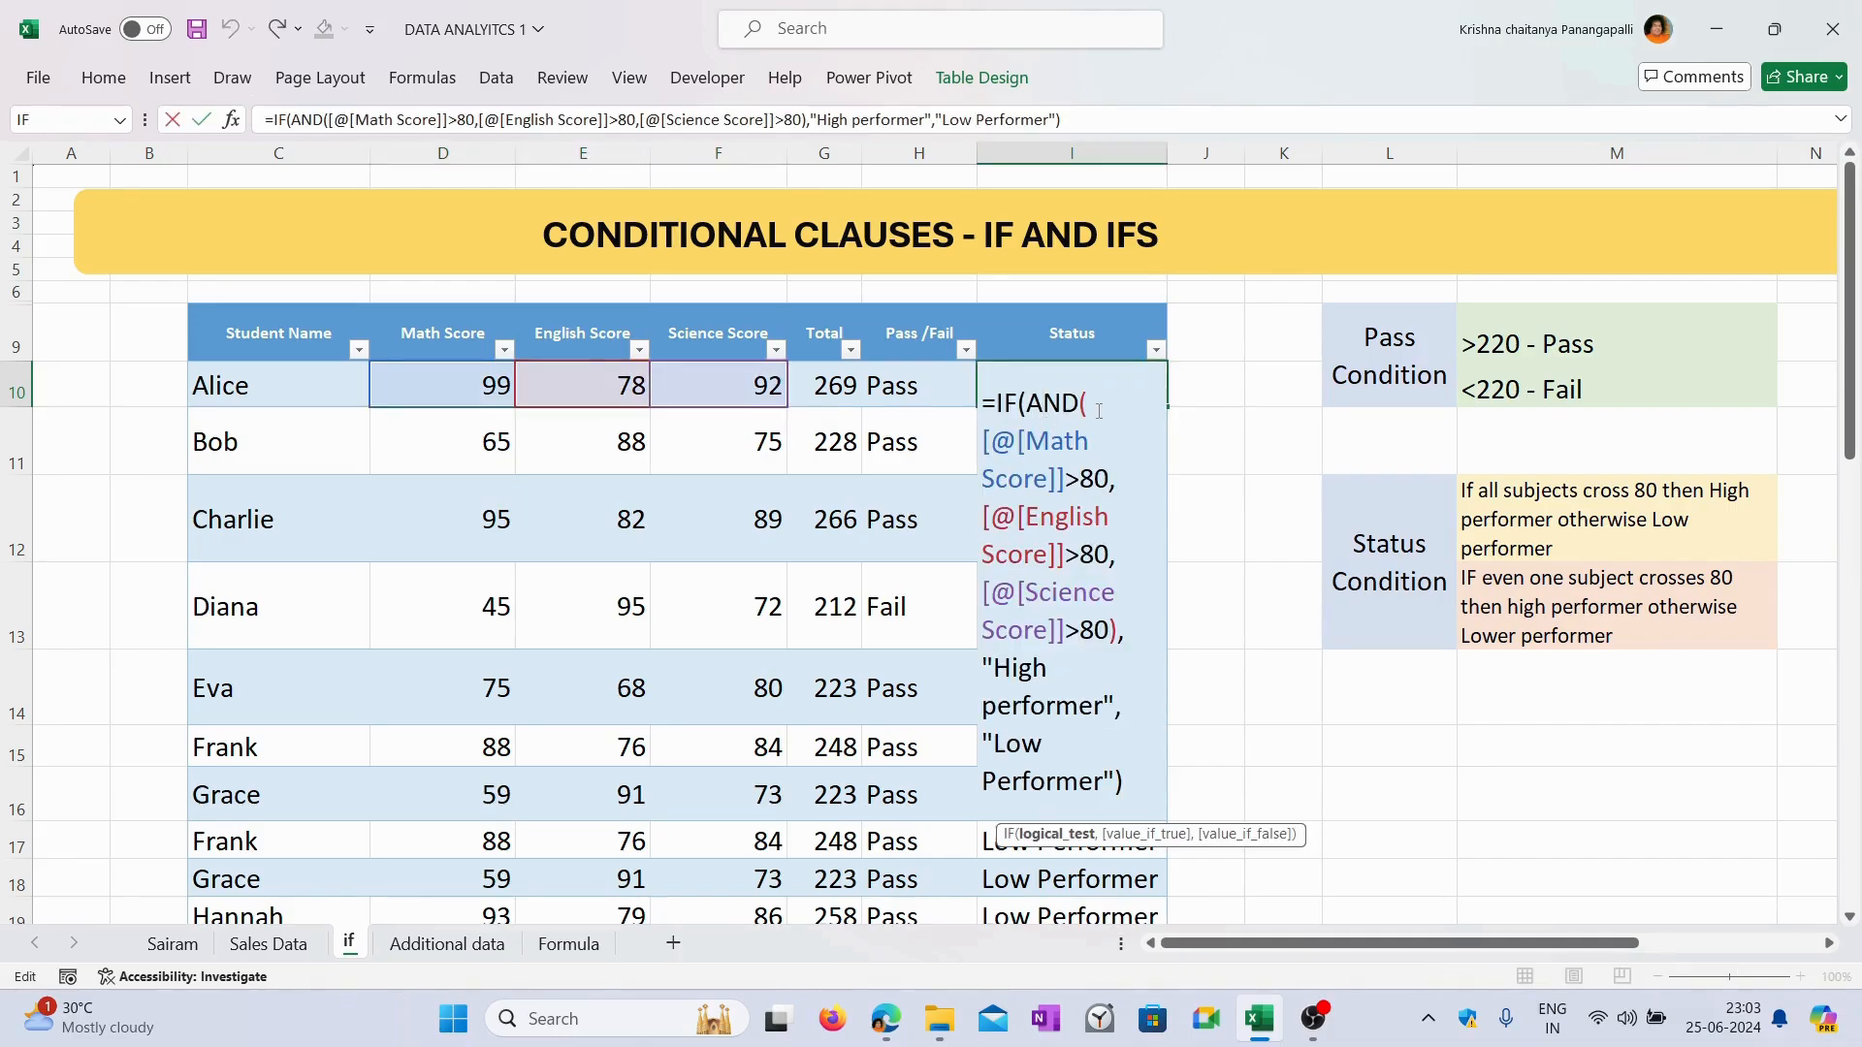
pyautogui.press('BackSpace')
pyautogui.press('BackSpace')
pyautogui.press('BackSpace')
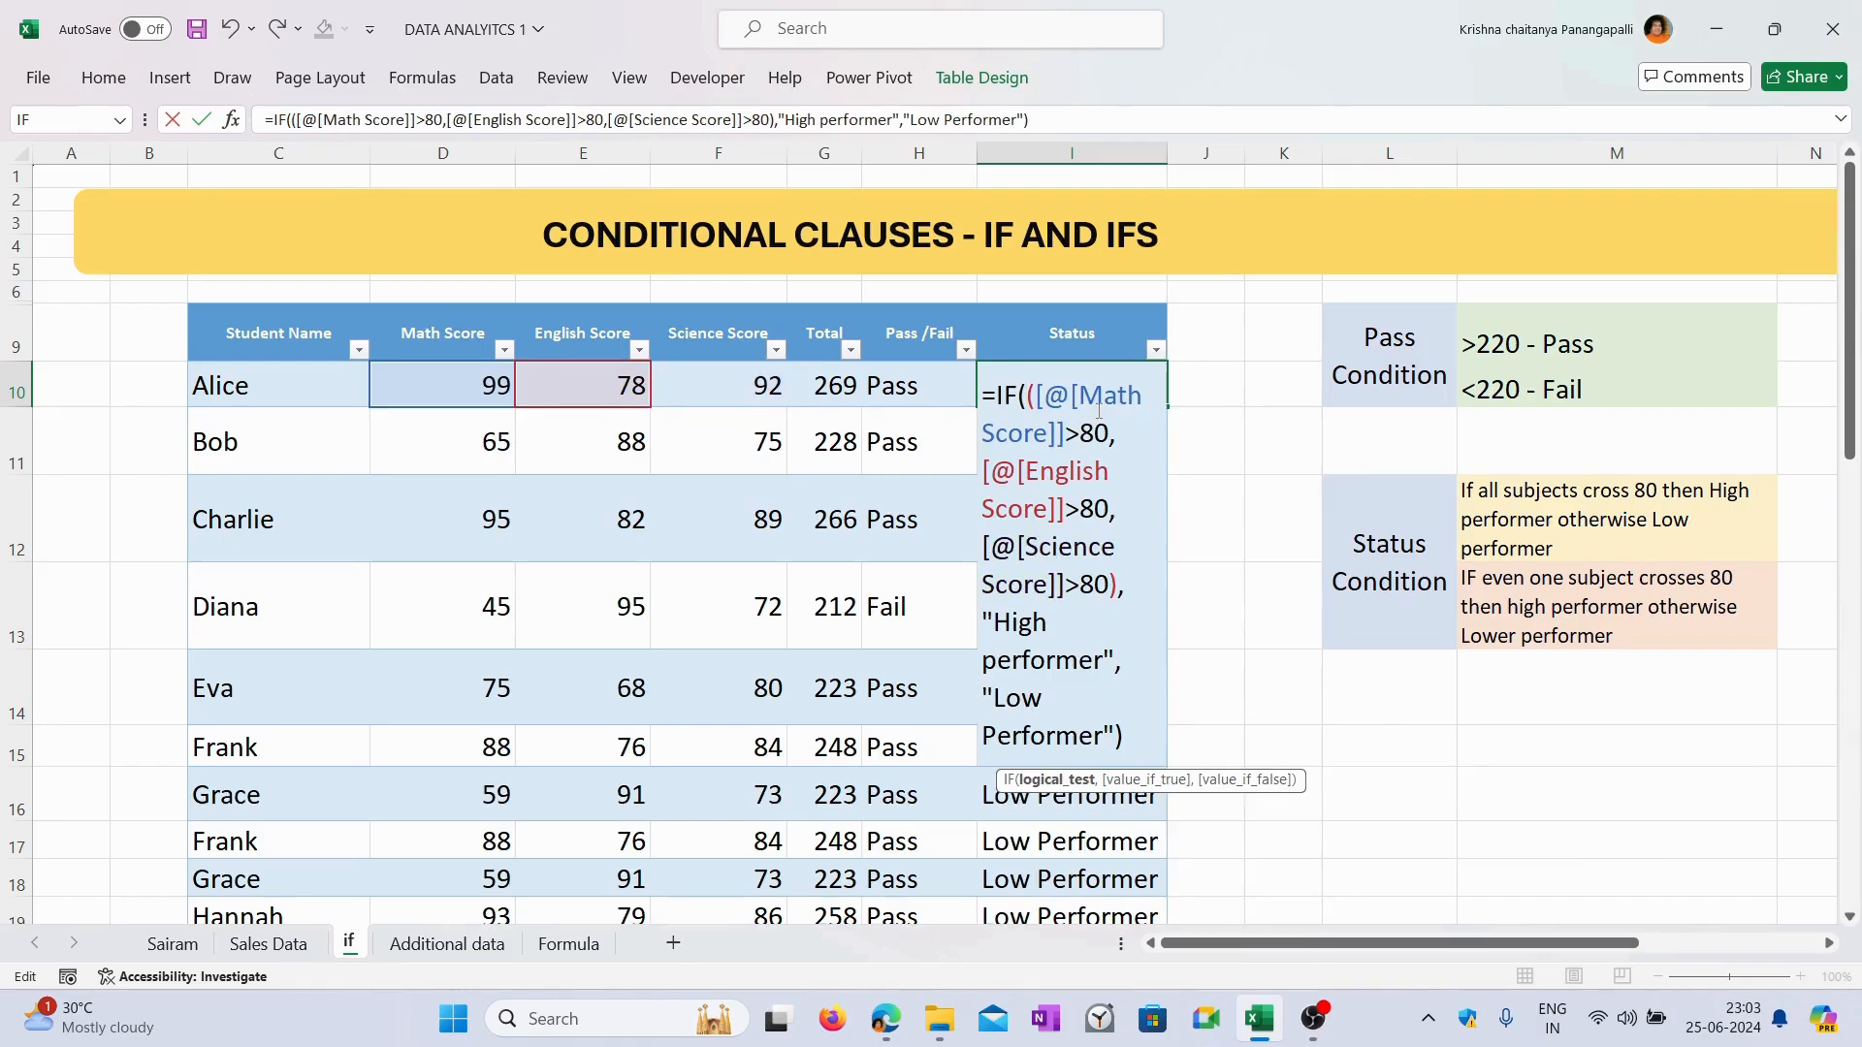
pyautogui.write('OR')
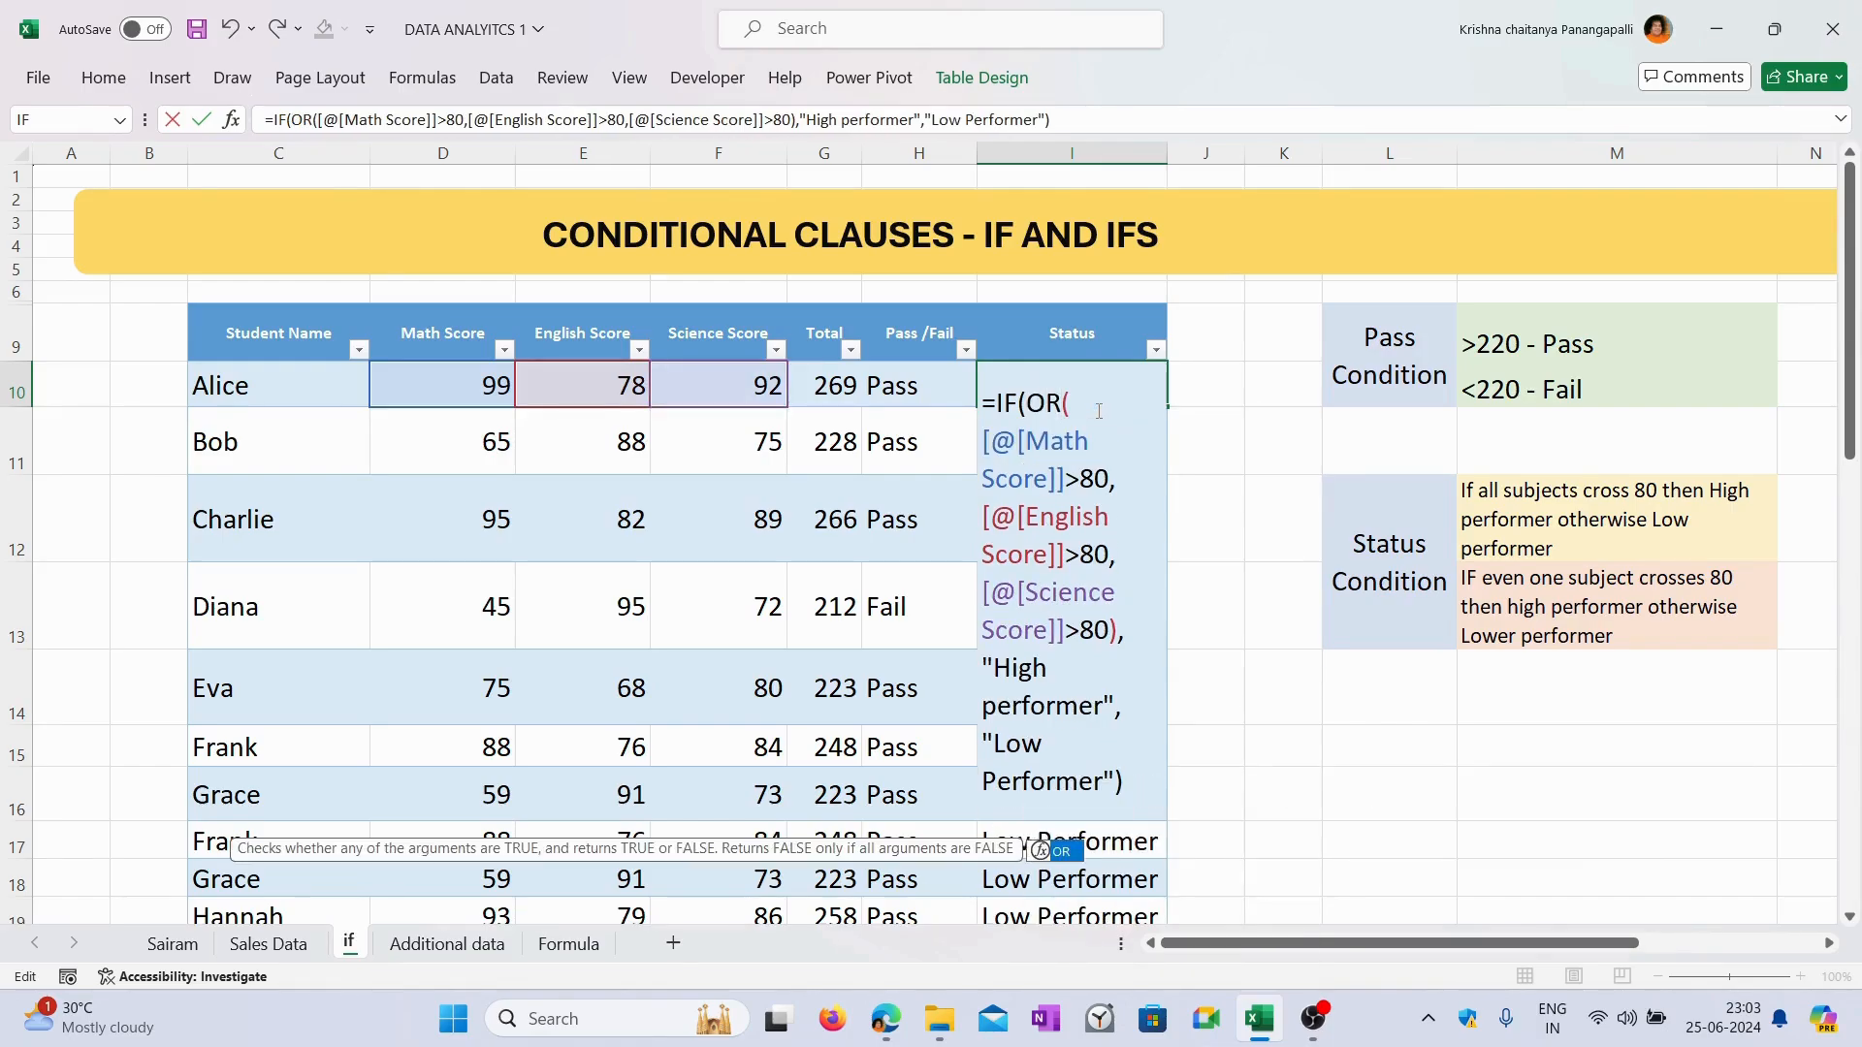
pyautogui.press('Return')
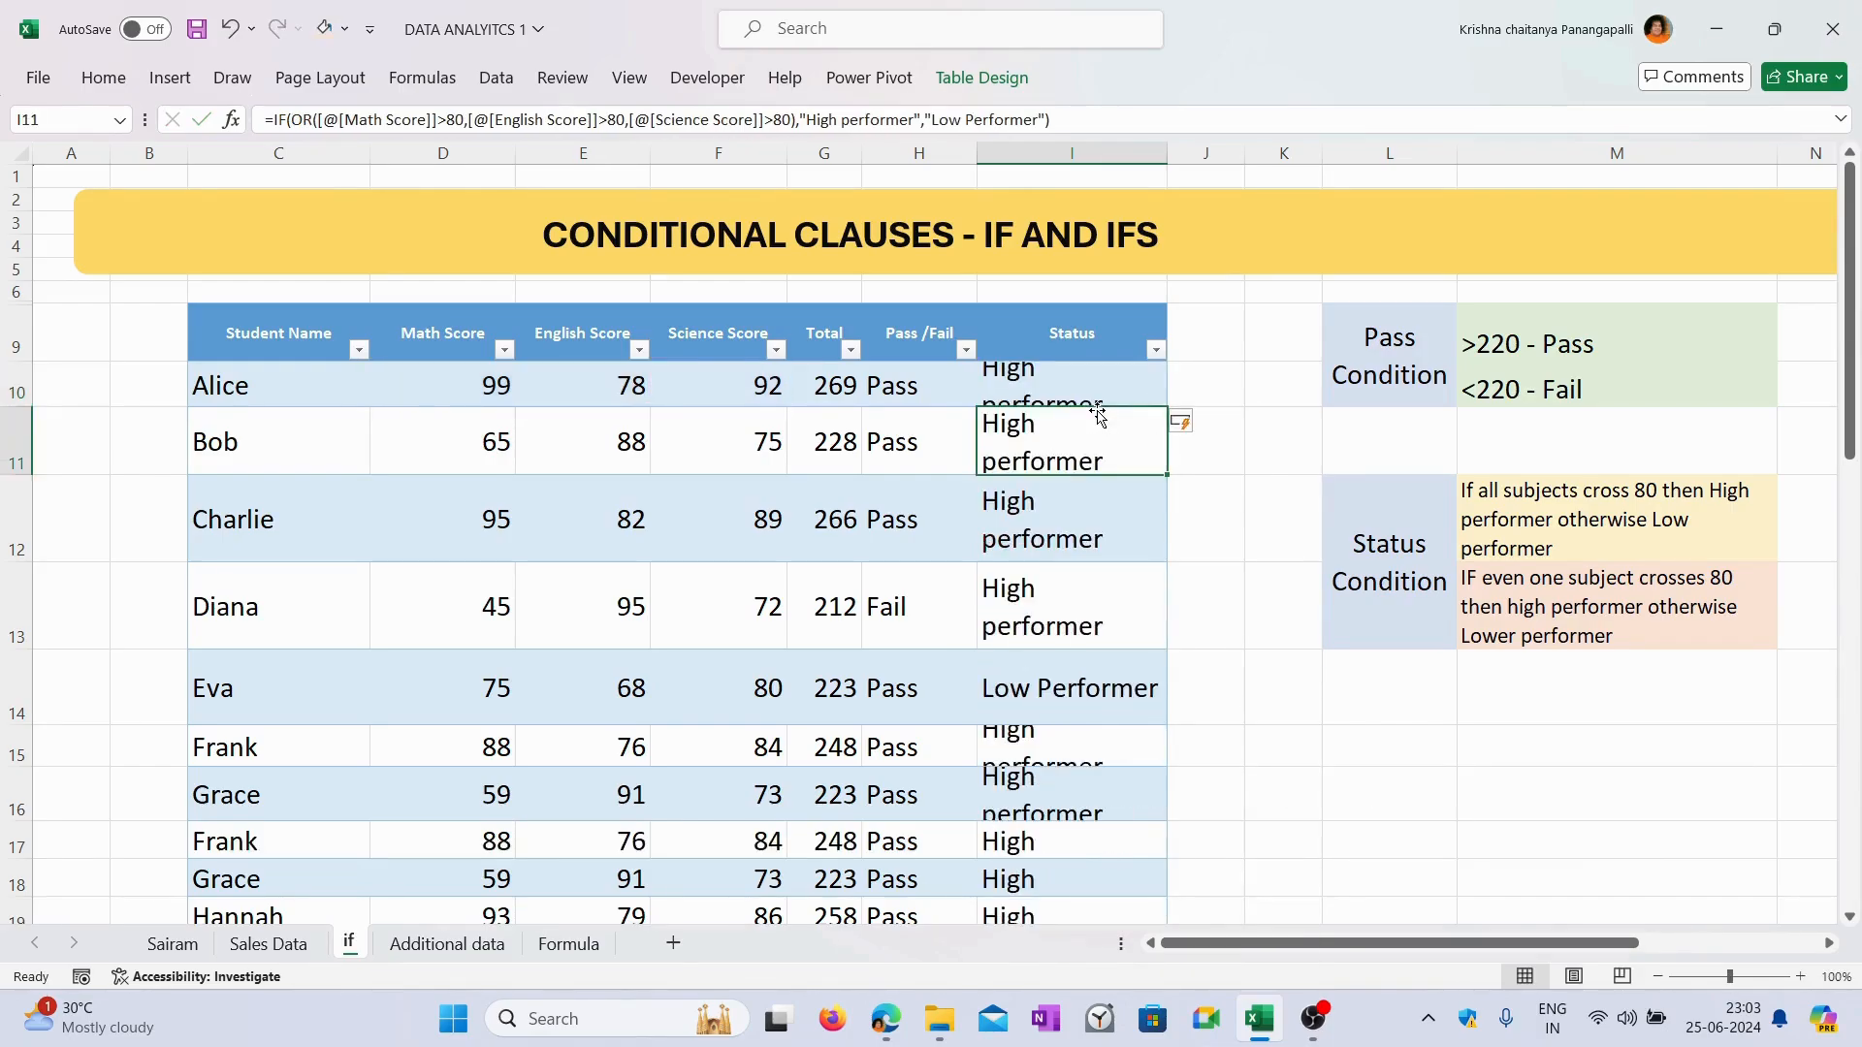
pyautogui.doubleClick(1172, 155)
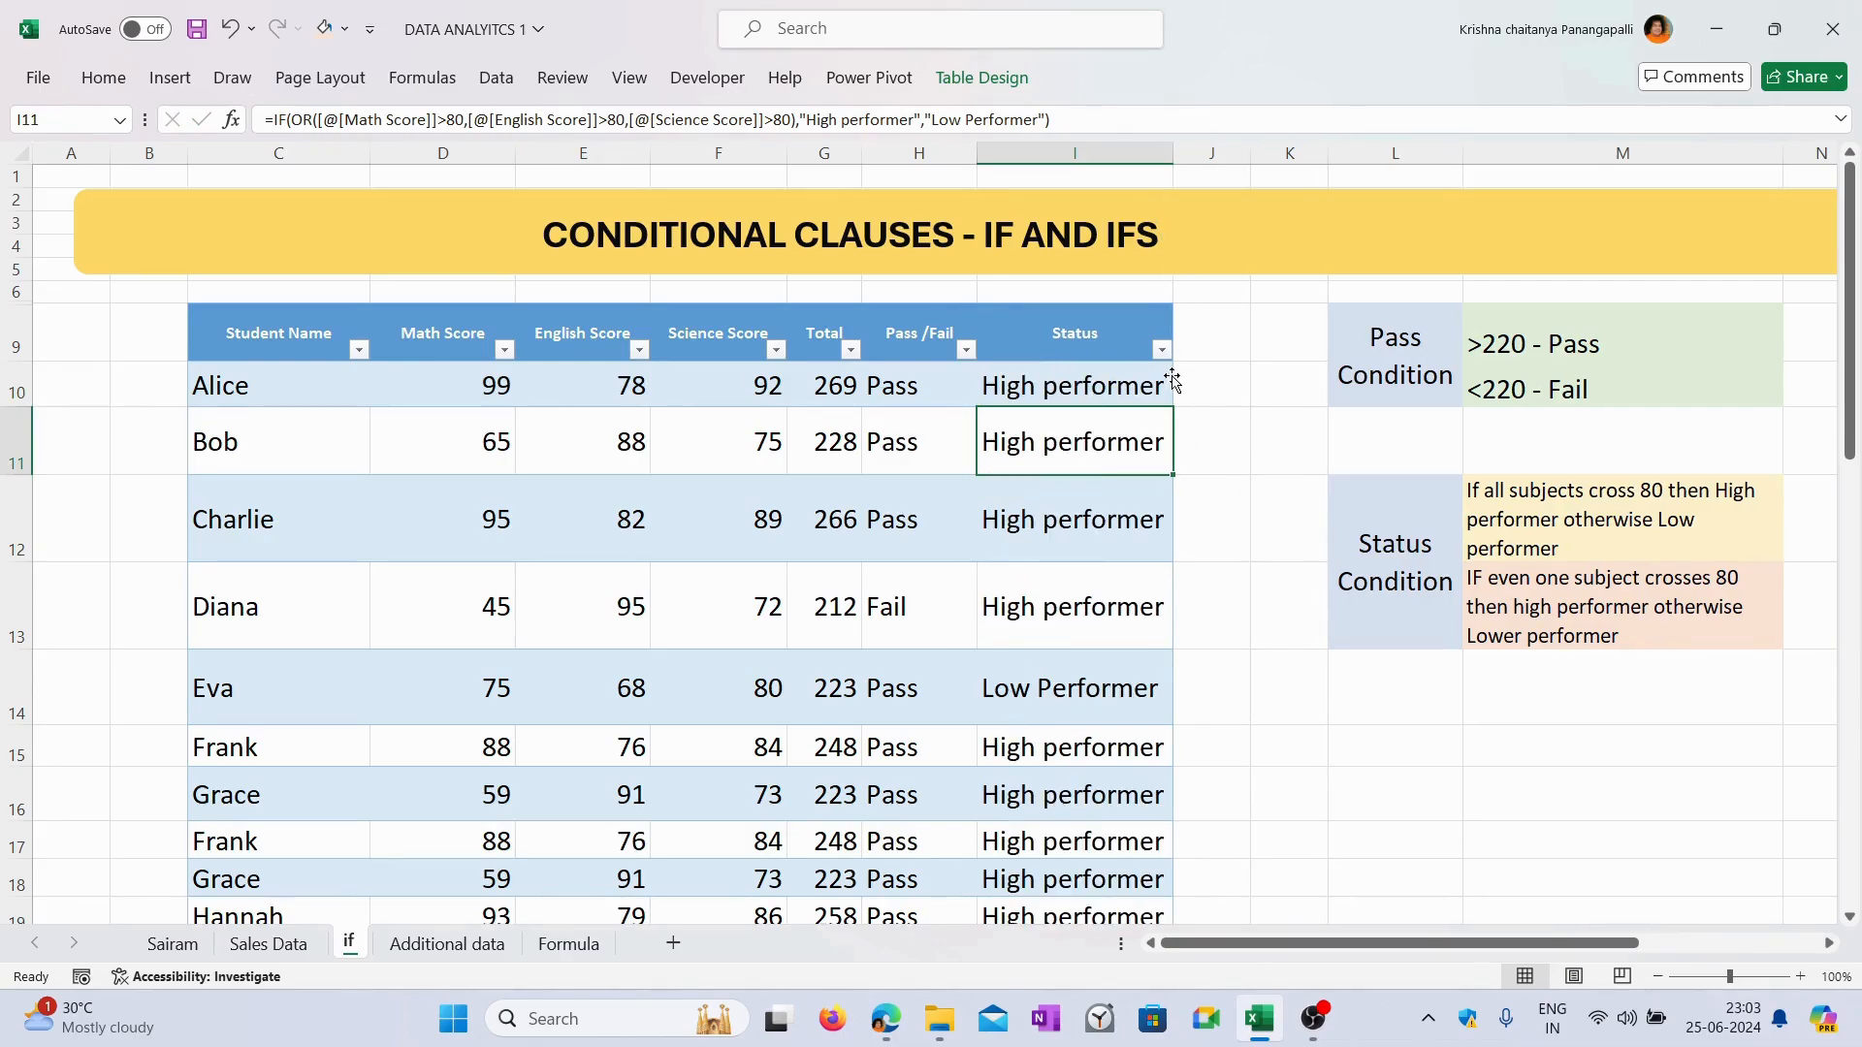
# Check the subject scores in rows 10 and 11 against the Status condition requiring even one subject to cross 80.
pyautogui.hotkey('ctrl', 'a')
pyautogui.click(1085, 408)
pyautogui.click(1084, 401)
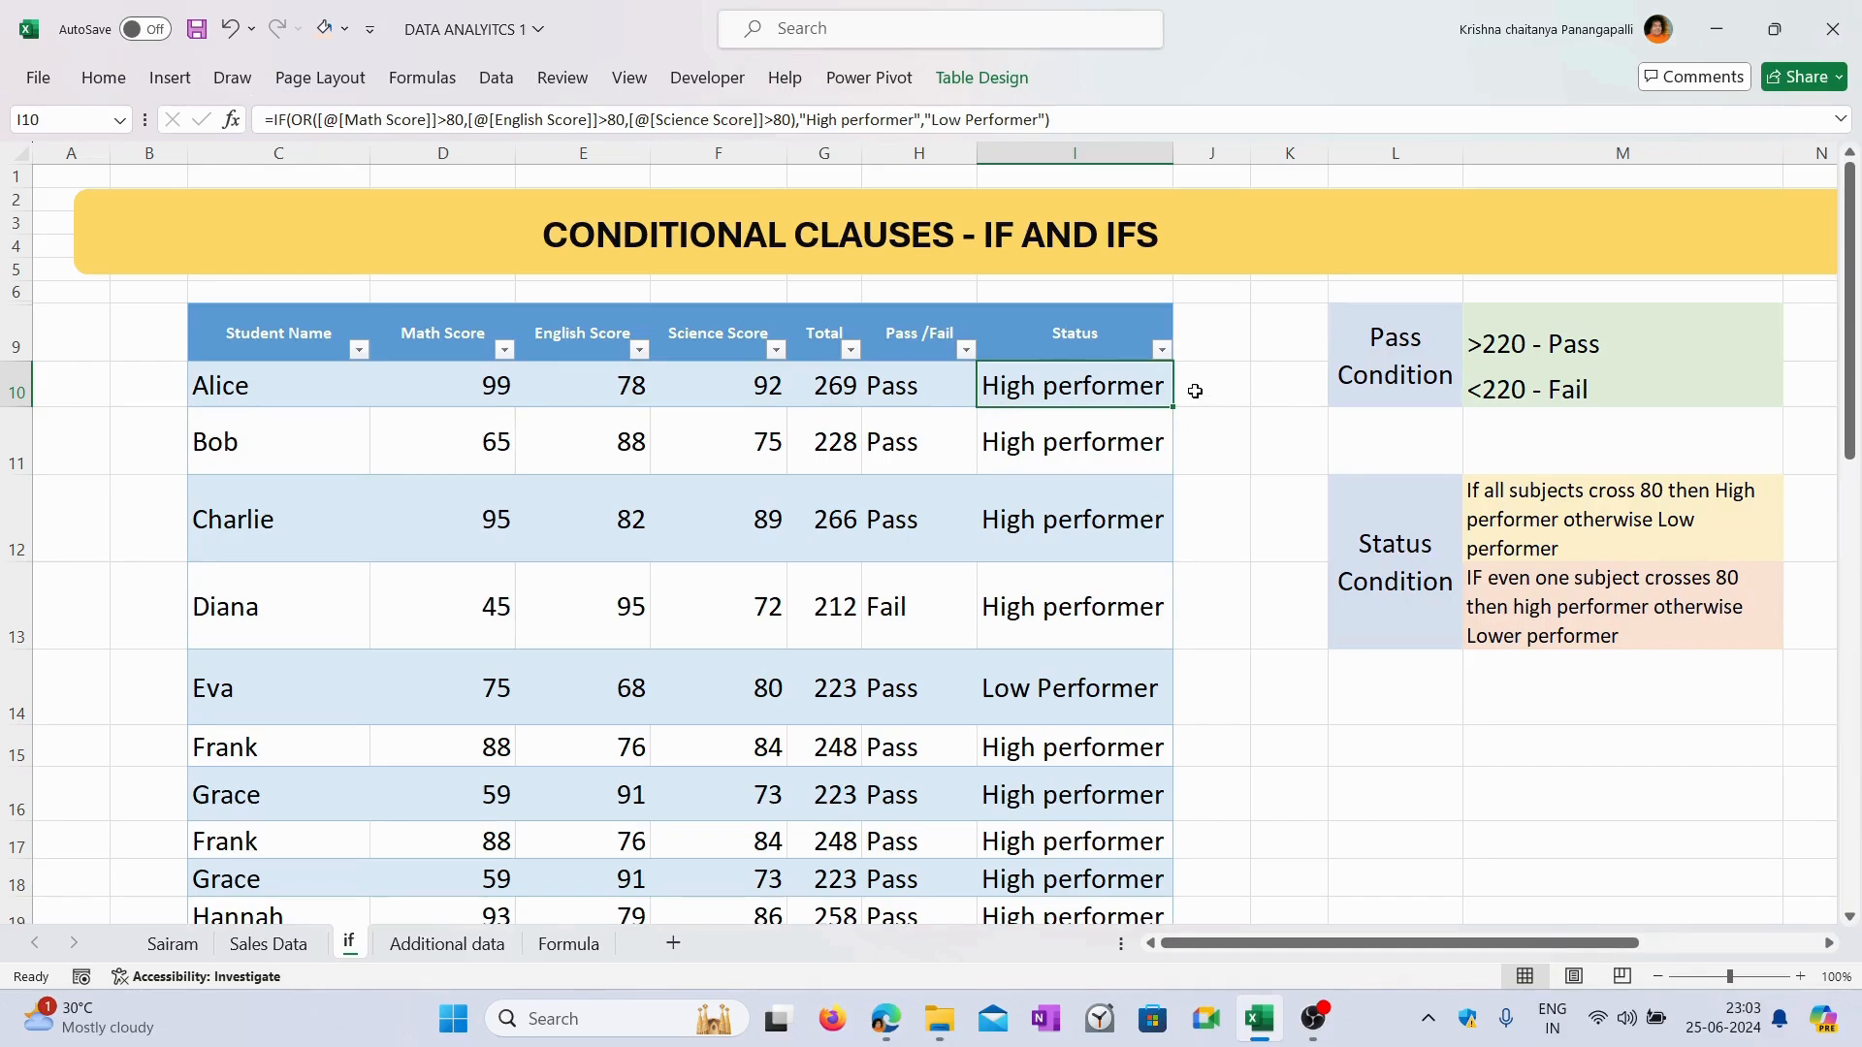
pyautogui.click(467, 388)
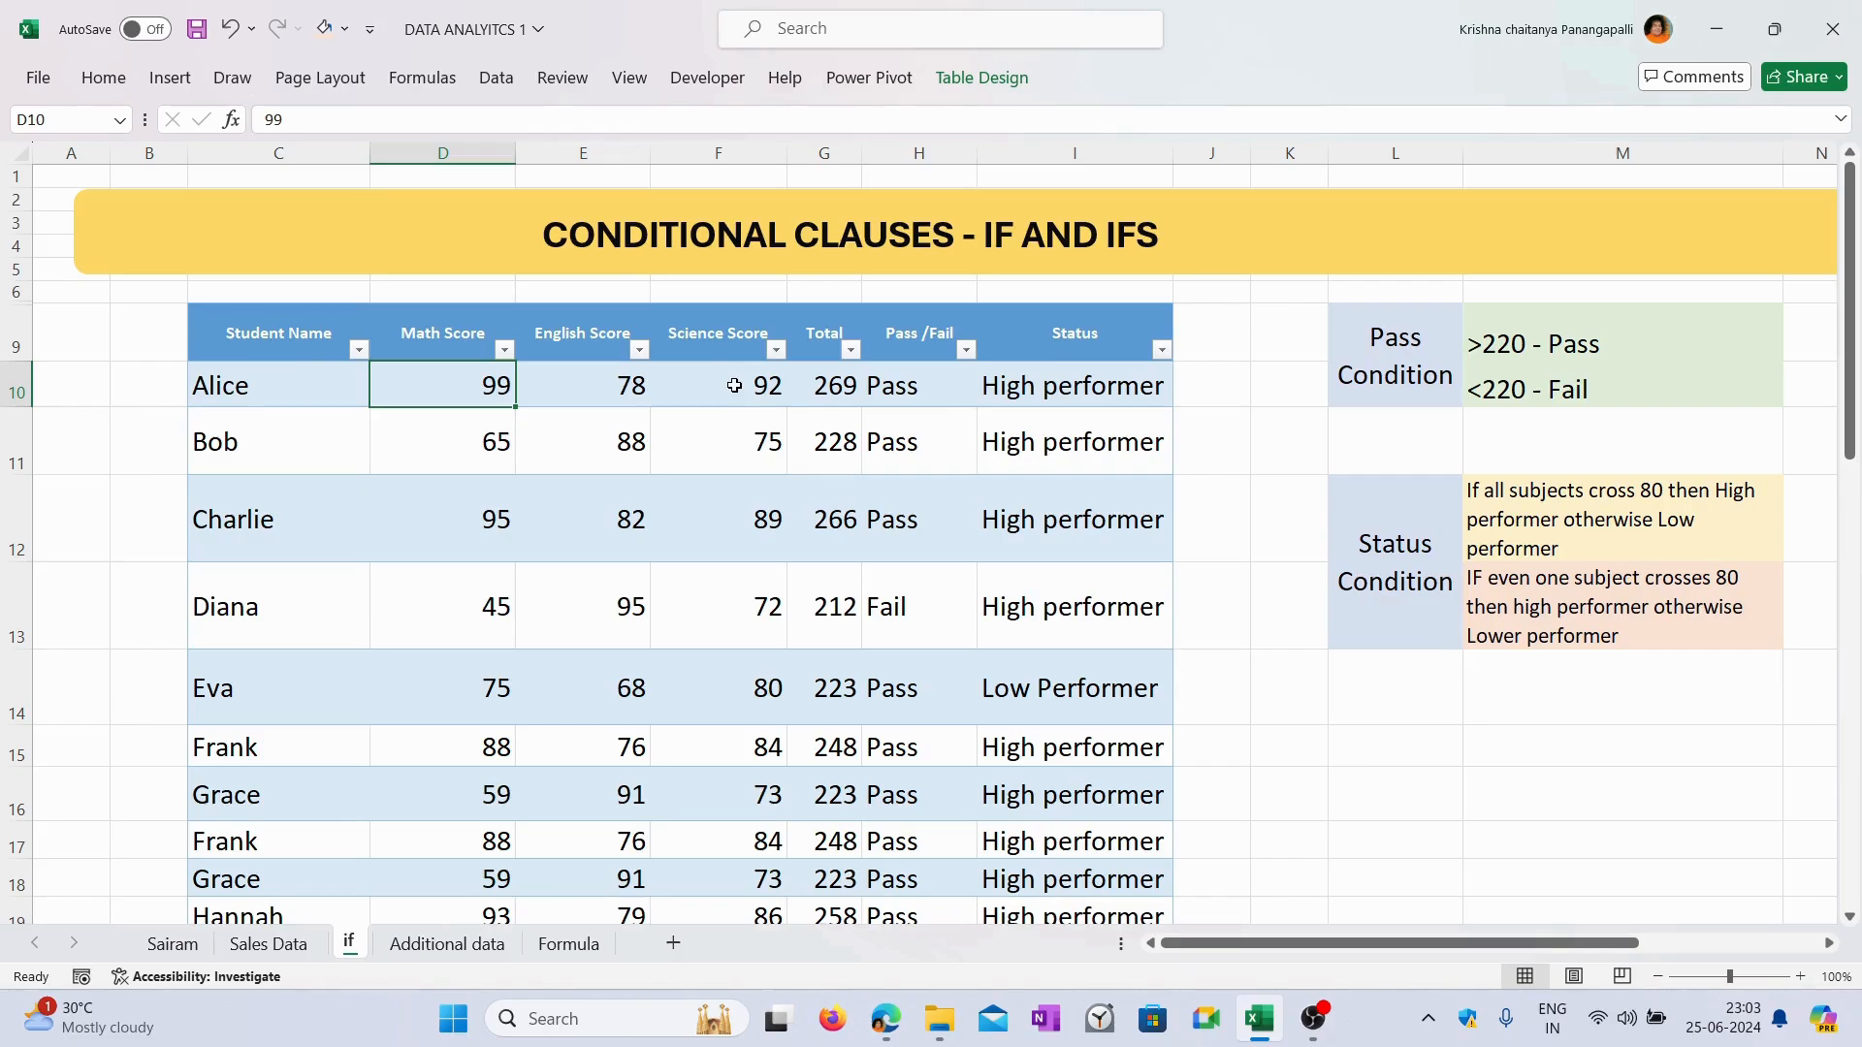
pyautogui.click(734, 385)
pyautogui.click(591, 391)
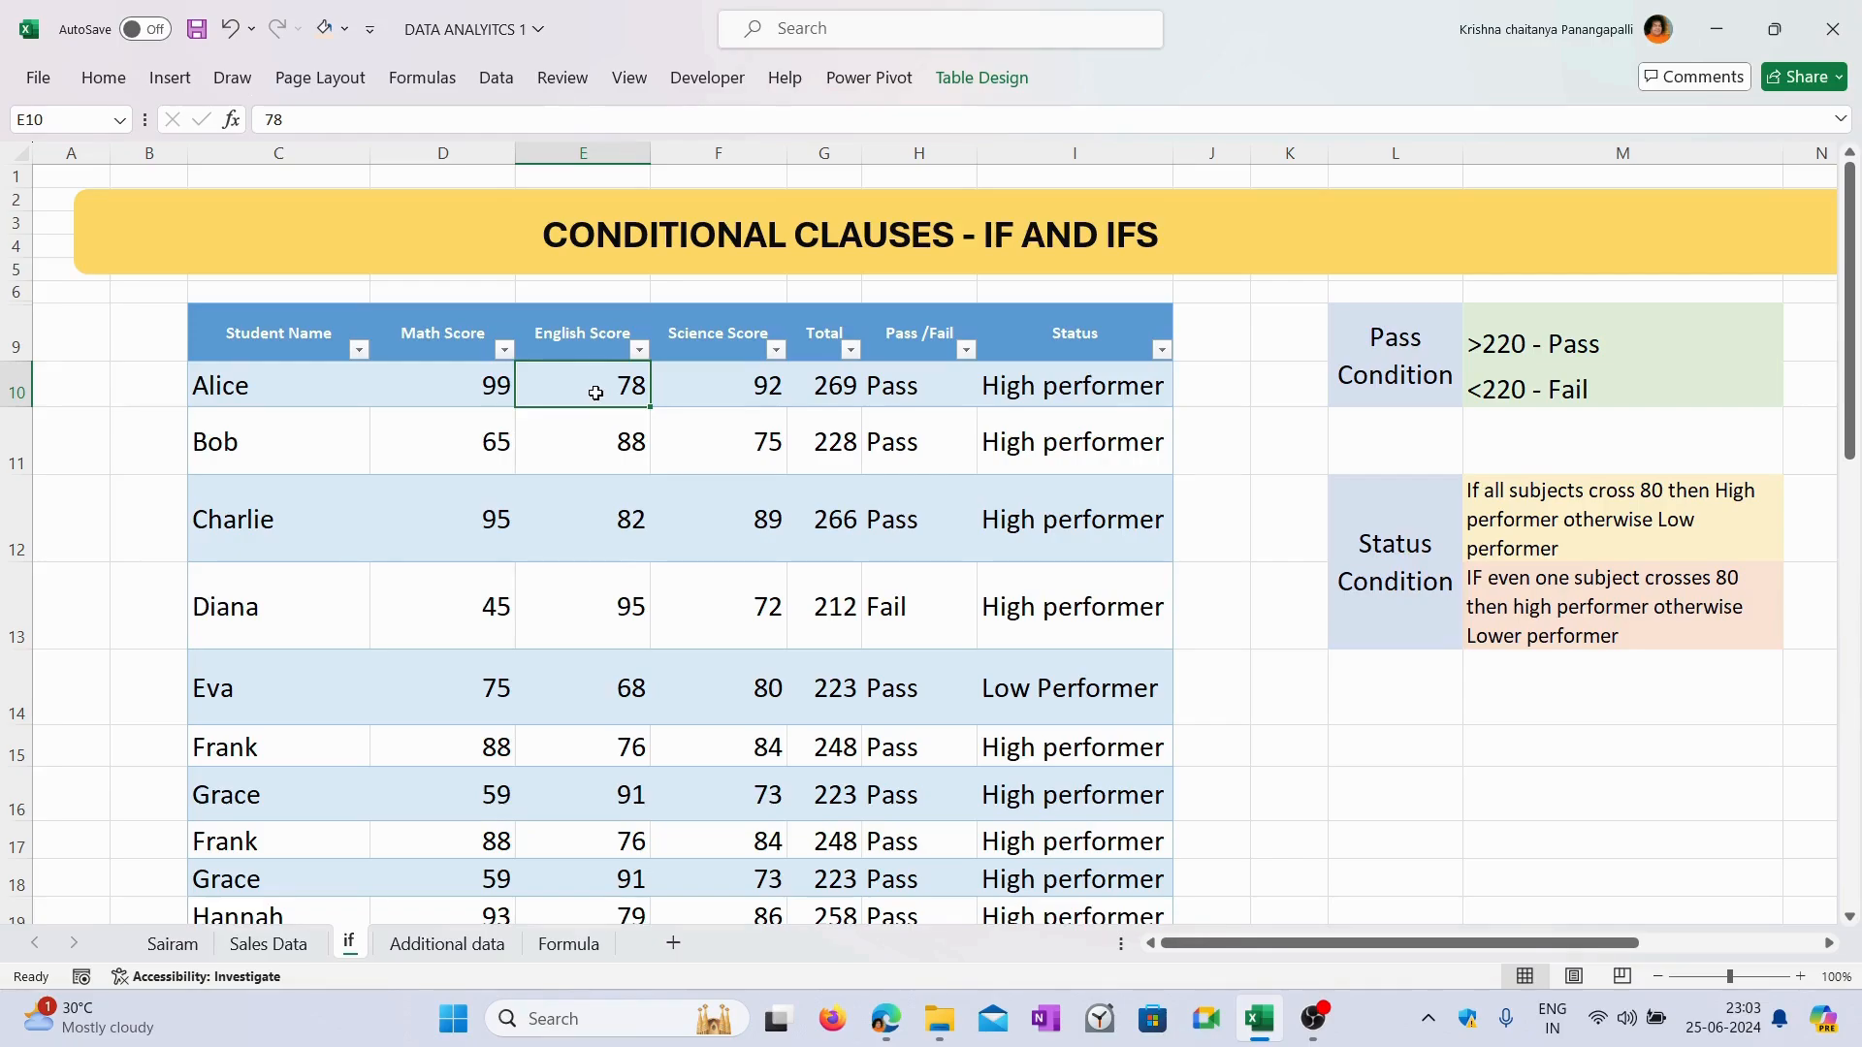
pyautogui.click(506, 453)
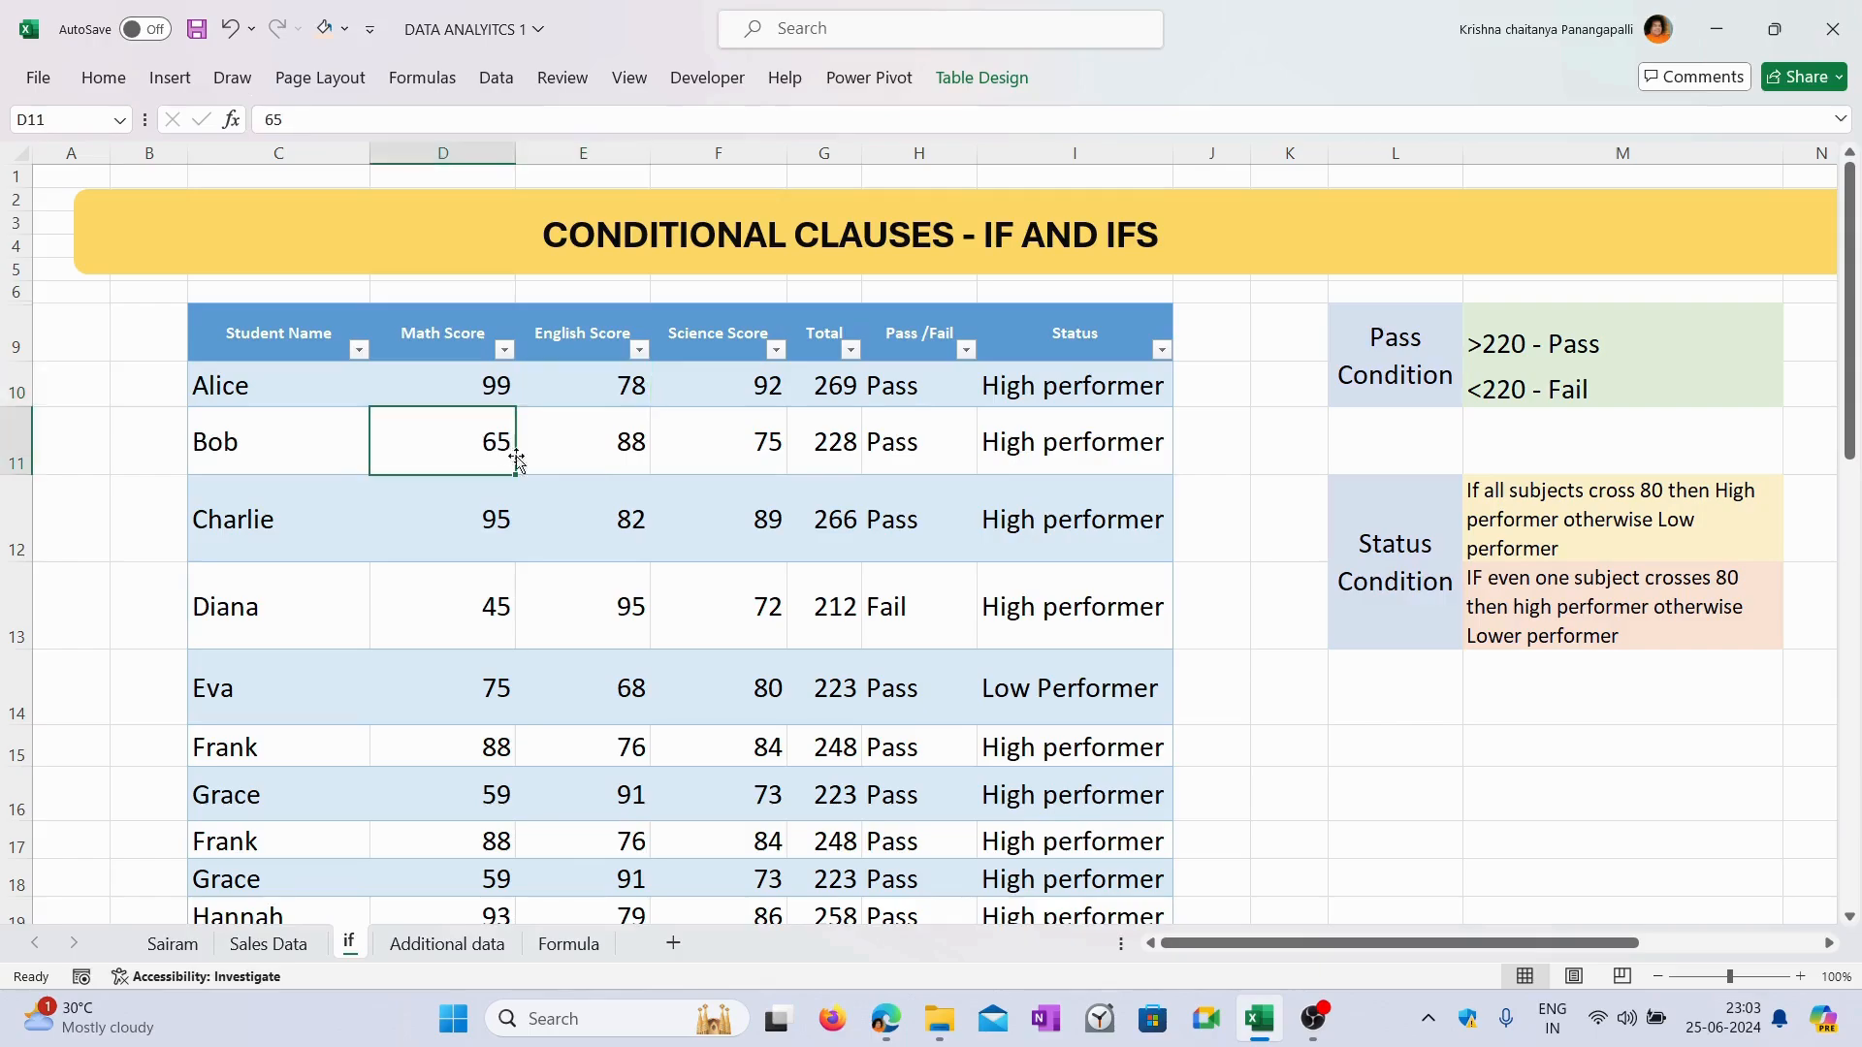
pyautogui.click(595, 439)
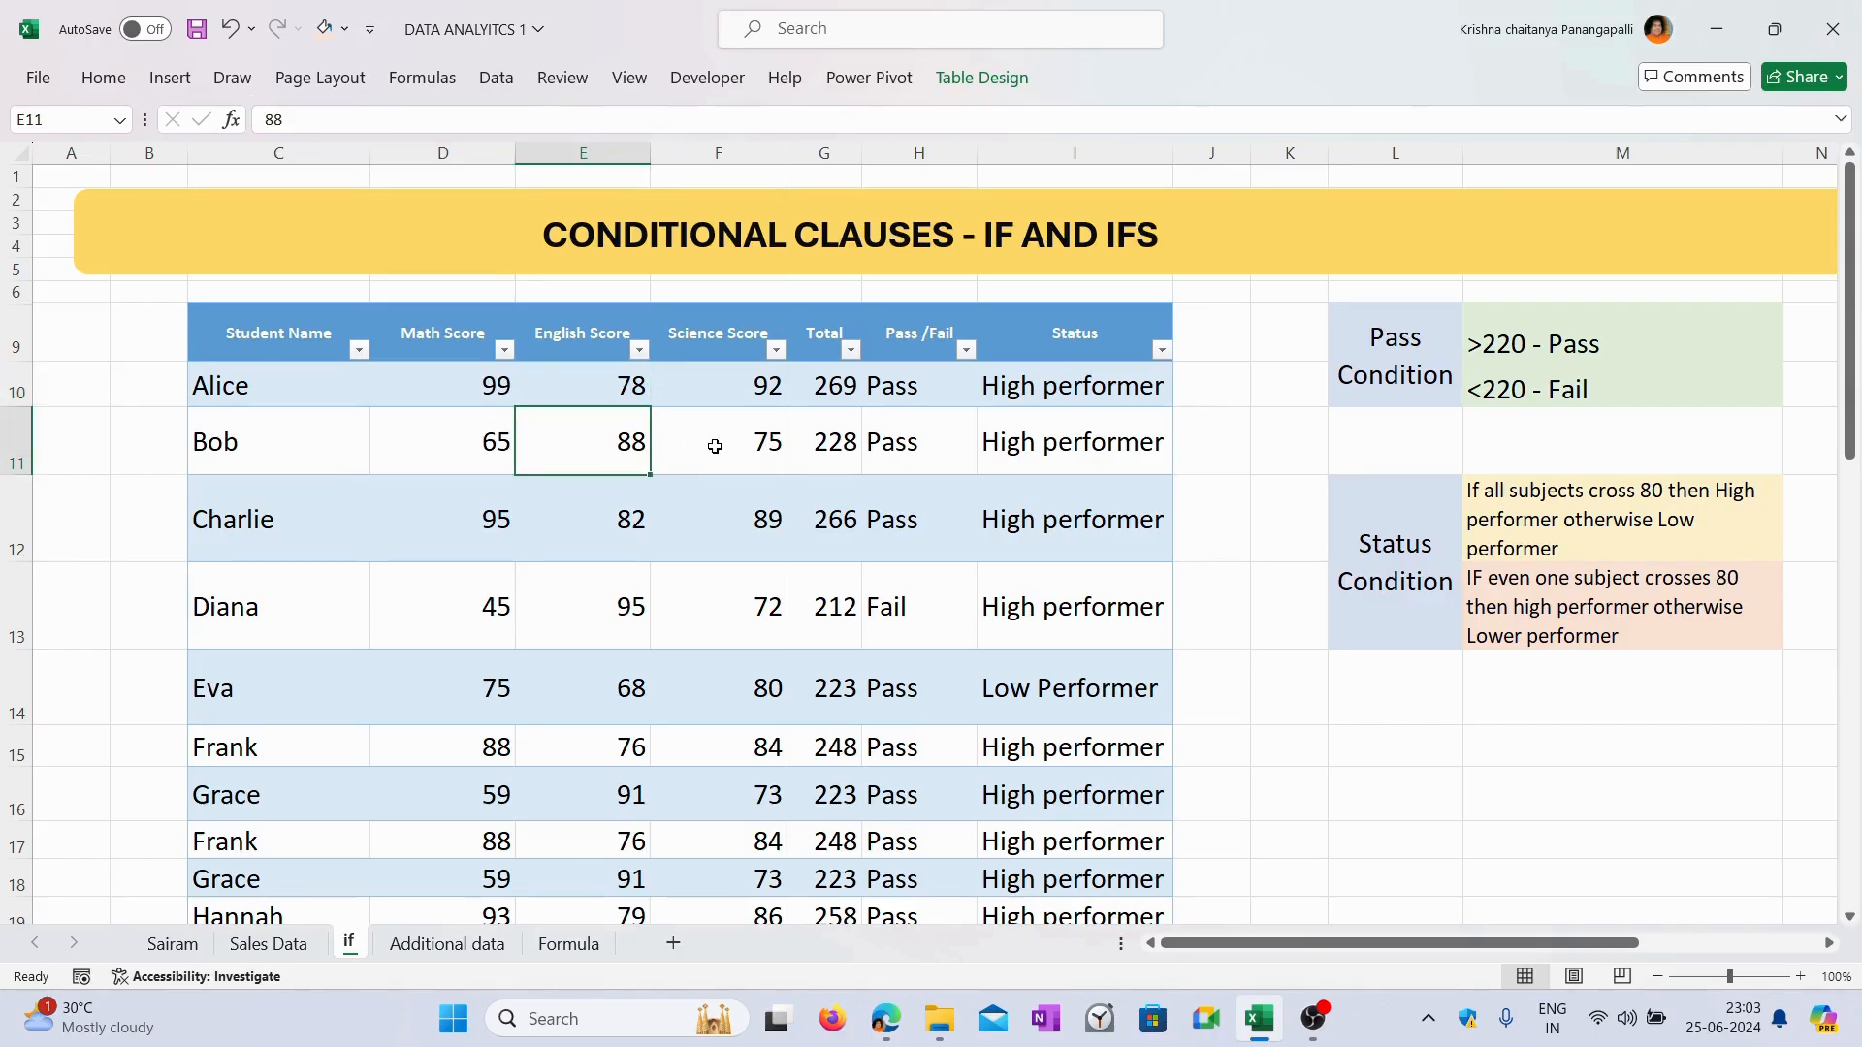